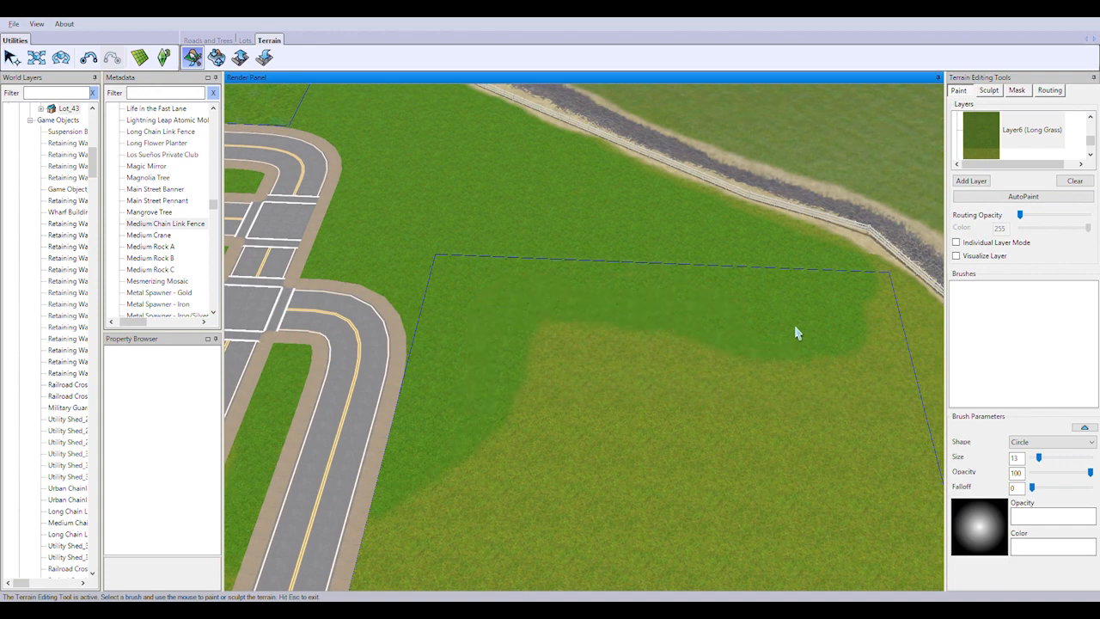
Paint Layer6 (Long Grass) over the whole lot between the curved road and the riverbank
left_click_drag(554, 344, 866, 333)
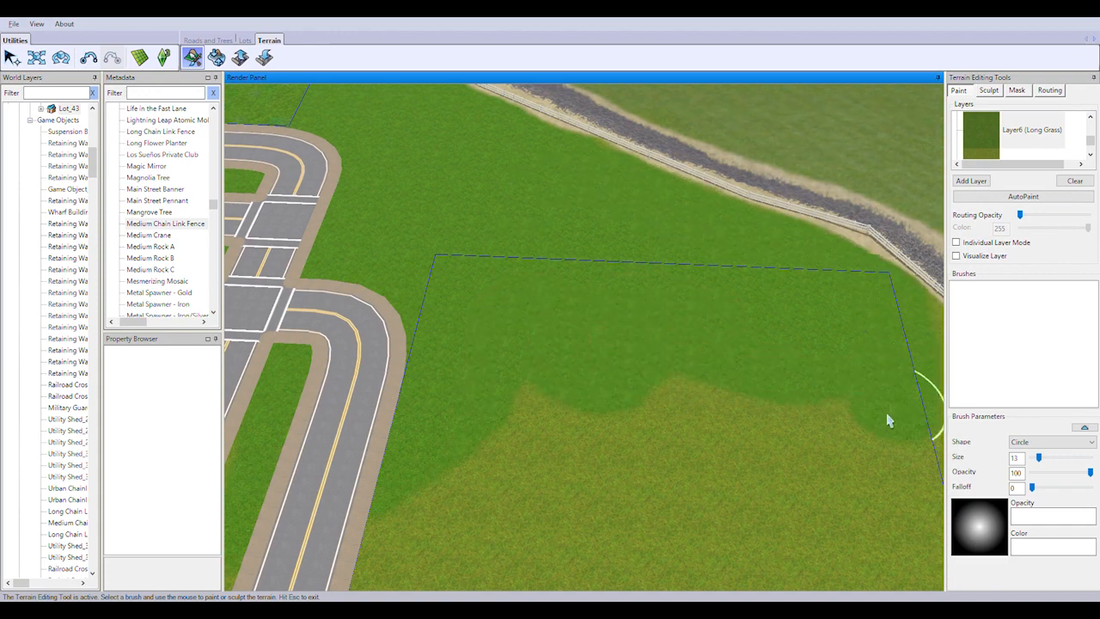
mouse_move(890, 420)
left_mouse_down()
mouse_move(629, 459)
mouse_move(651, 498)
left_mouse_up()
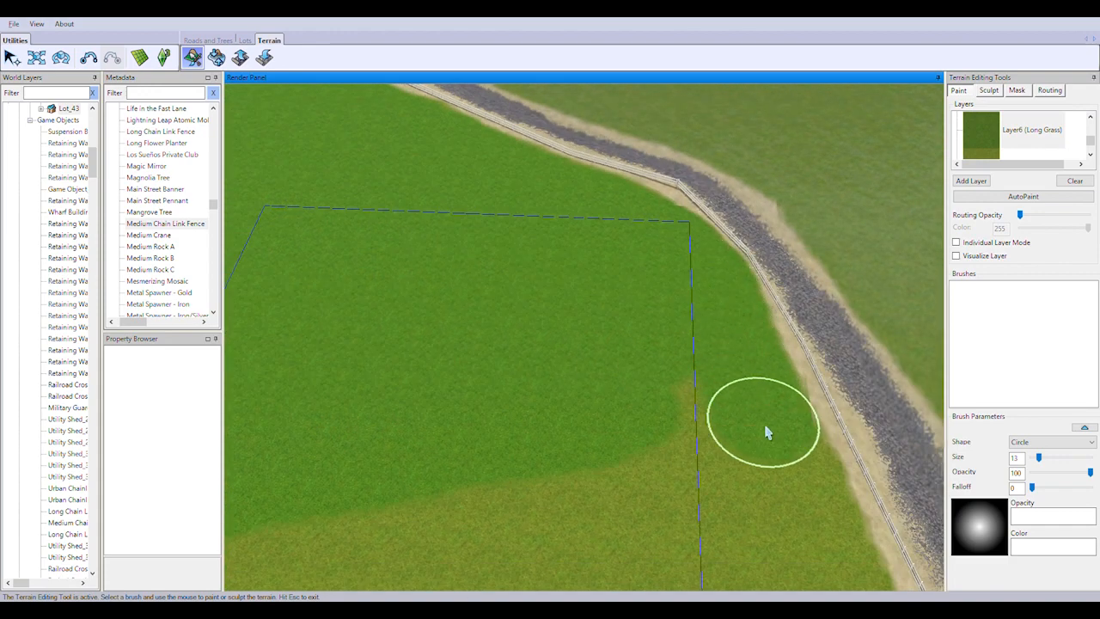
left_click_drag(768, 433, 412, 491)
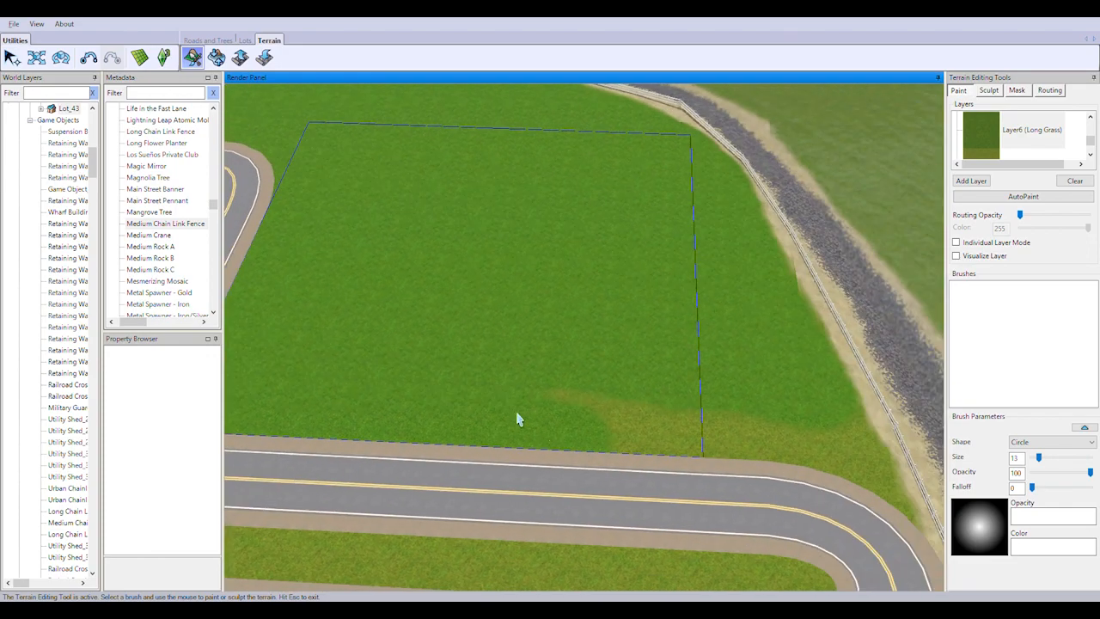
left_click_drag(519, 418, 834, 454)
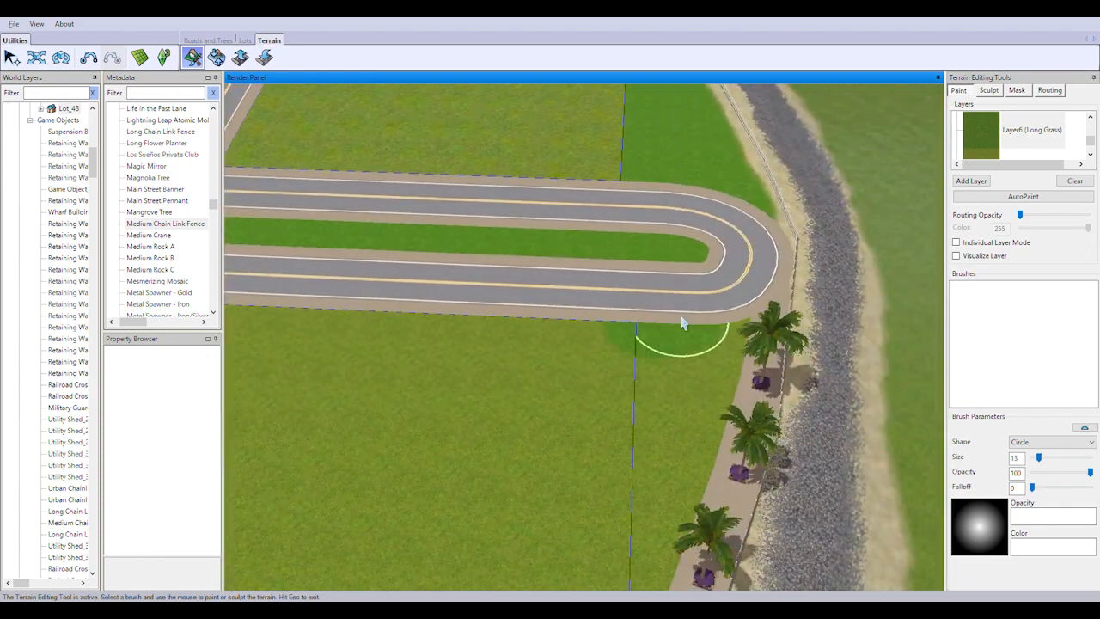
Paint Long Grass over the lot between the car park and the palm promenade, and the hedged triangular garden beside it
mouse_move(640, 344)
left_mouse_down()
mouse_move(623, 558)
mouse_move(422, 381)
left_mouse_up()
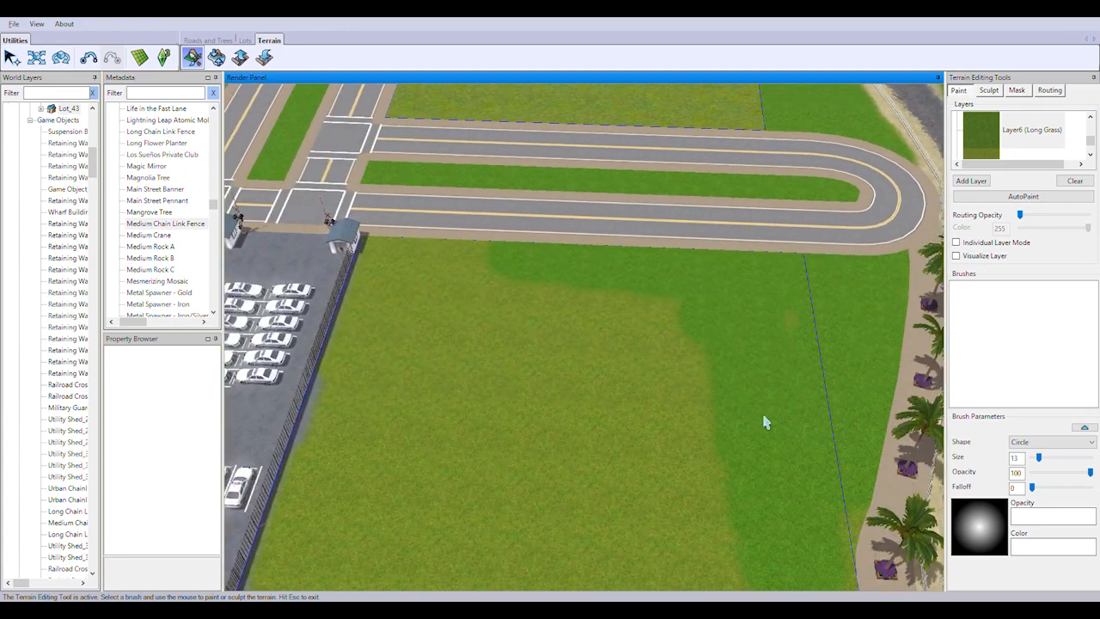
left_click_drag(766, 418, 411, 254)
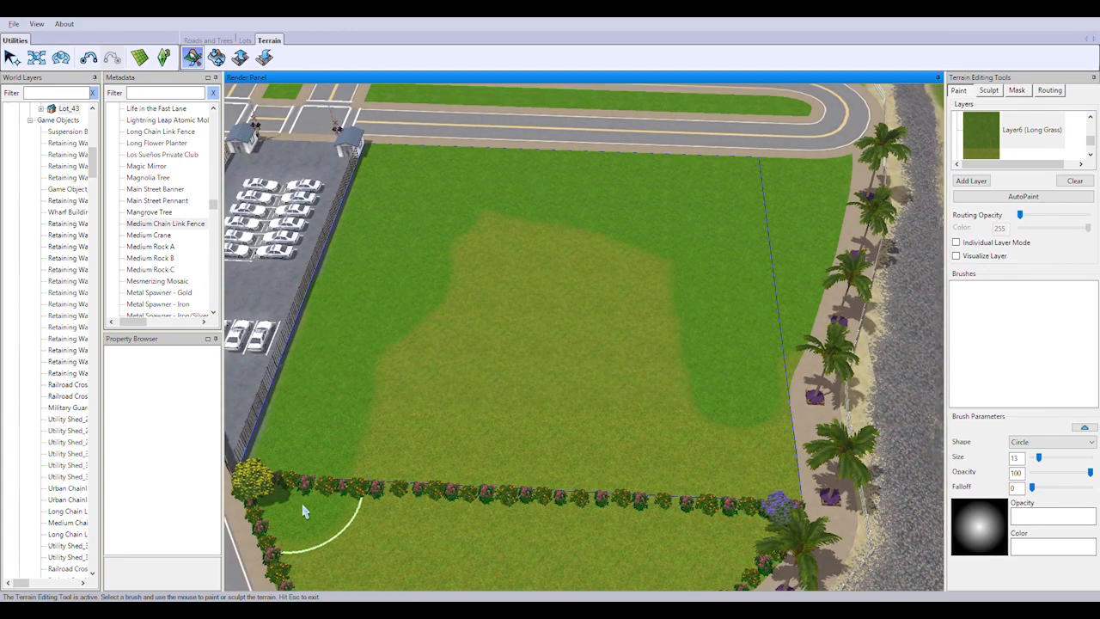
mouse_move(302, 510)
left_mouse_down()
mouse_move(665, 319)
mouse_move(728, 504)
mouse_move(518, 356)
mouse_move(647, 453)
left_mouse_up()
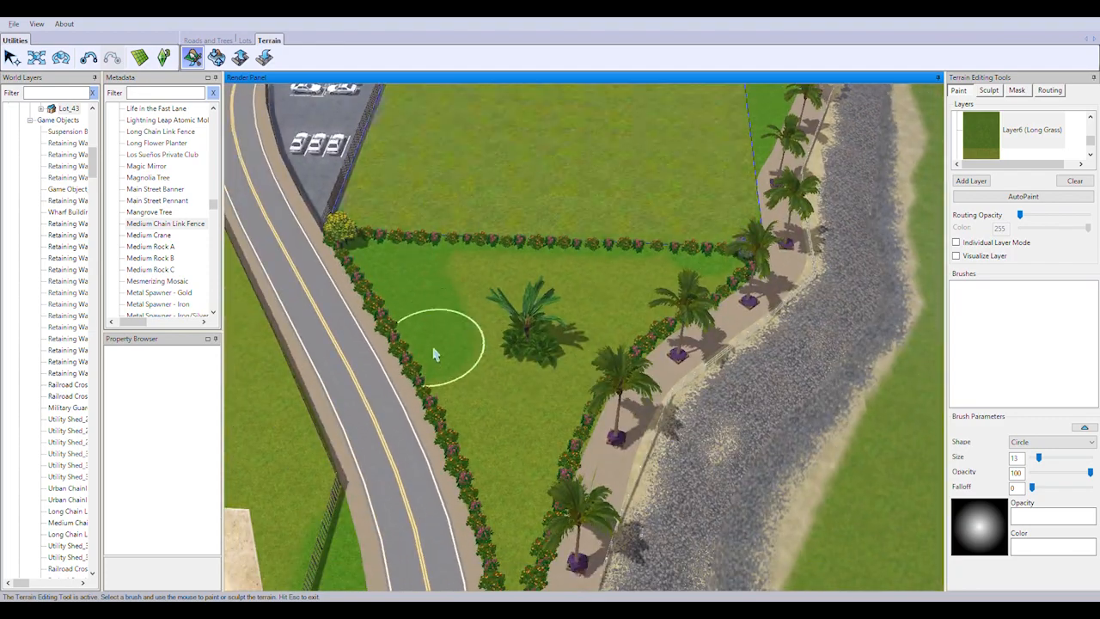
mouse_move(433, 351)
left_mouse_down()
mouse_move(602, 332)
mouse_move(535, 327)
left_mouse_up()
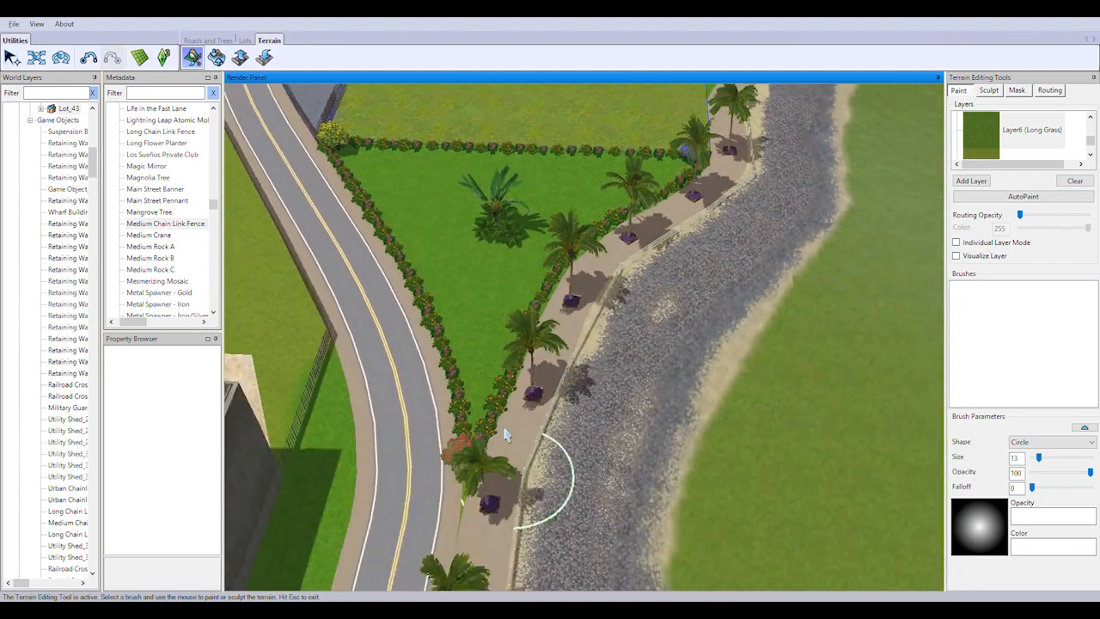
Paint Long Grass along the median strips of the divided road by the waterfront and below the terraced retaining walls
scroll(505, 434, "down", 3)
left_click(759, 404)
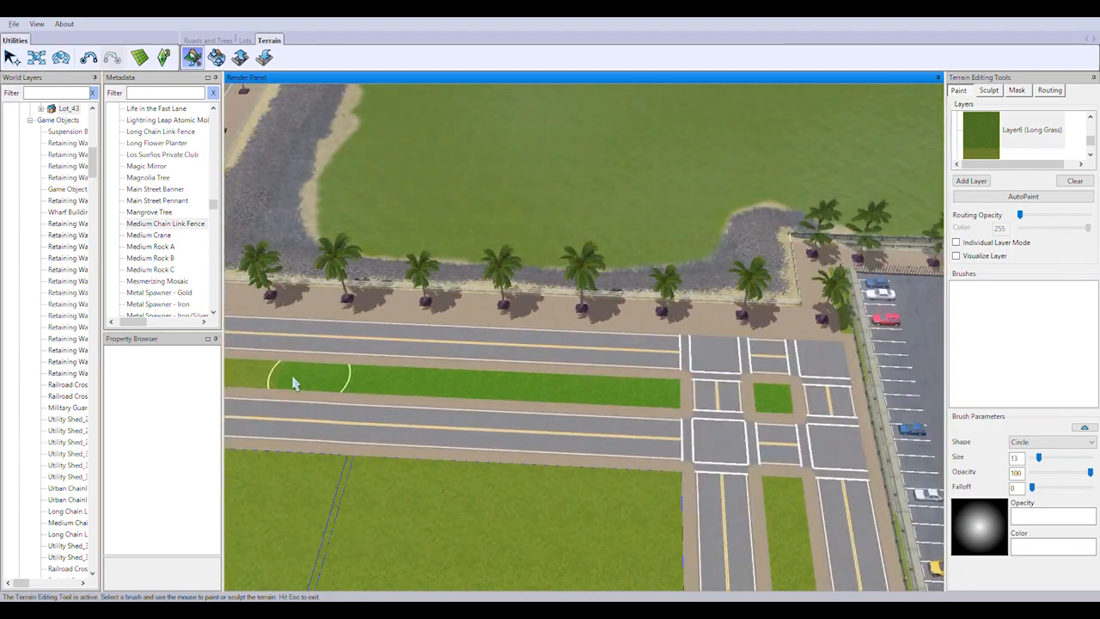
left_click_drag(294, 384, 268, 381)
key("Left")
left_click_drag(661, 397, 258, 380)
key("Left")
left_click_drag(740, 409, 370, 399)
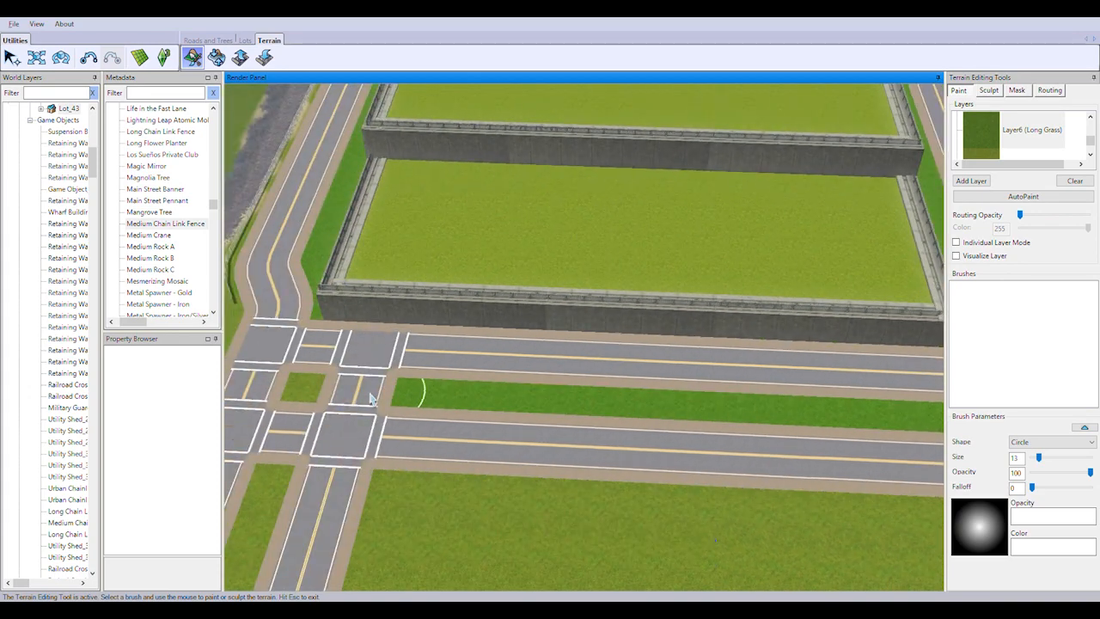
Paint Long Grass on the small intersection islands and both verges of the shoreline road beside the retaining walls
scroll(467, 373, "down", 2)
scroll(477, 352, "up", 3)
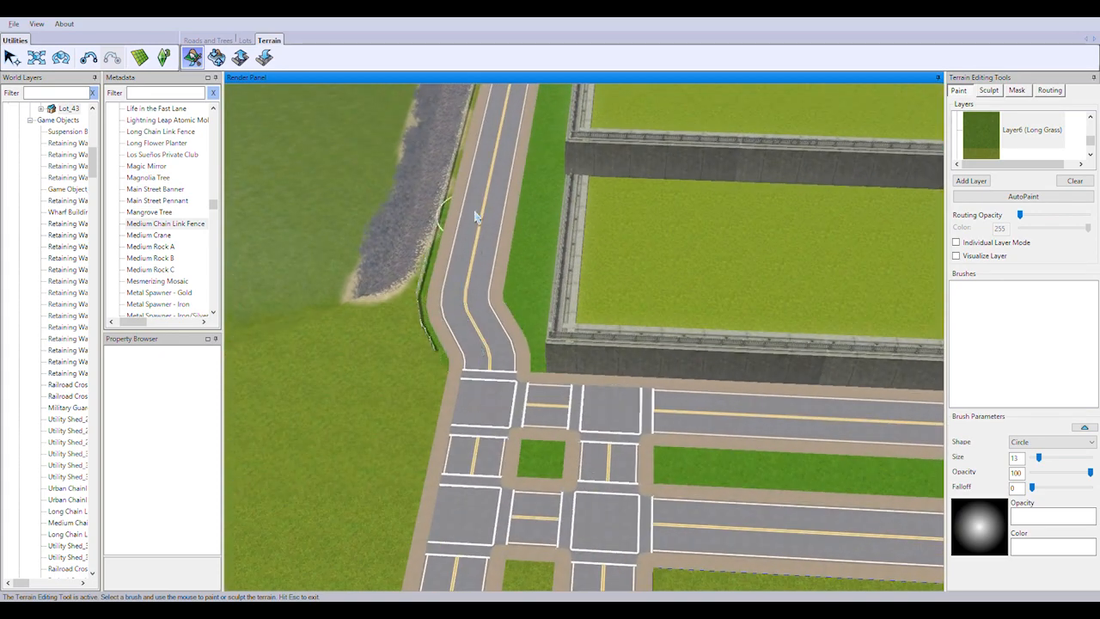
scroll(475, 217, "up", 5)
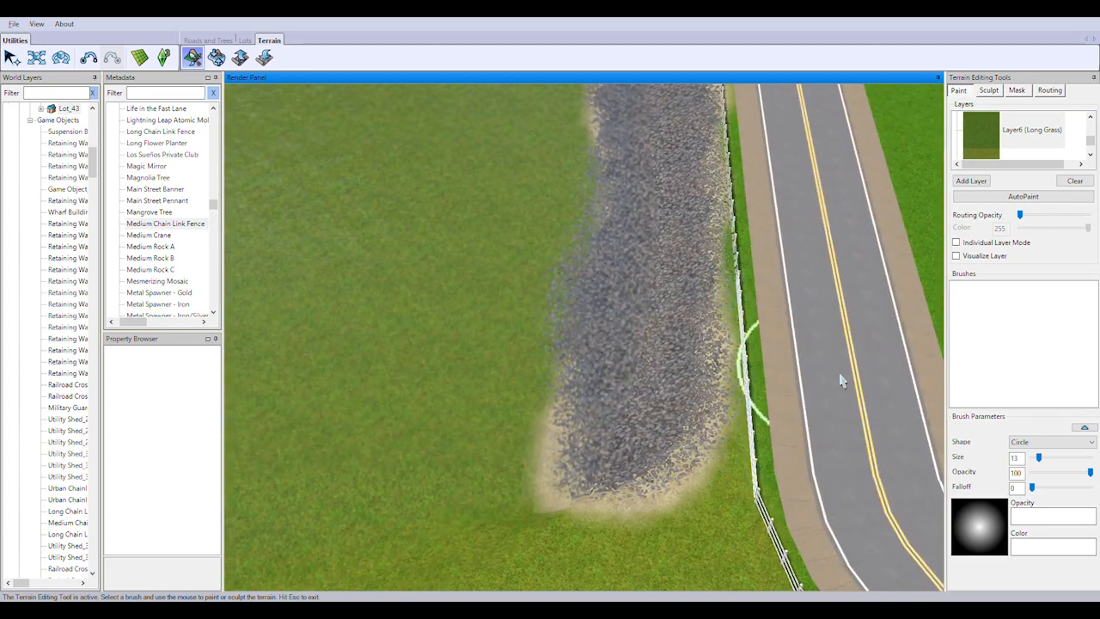
key("Up")
right_click_drag(790, 154, 741, 355)
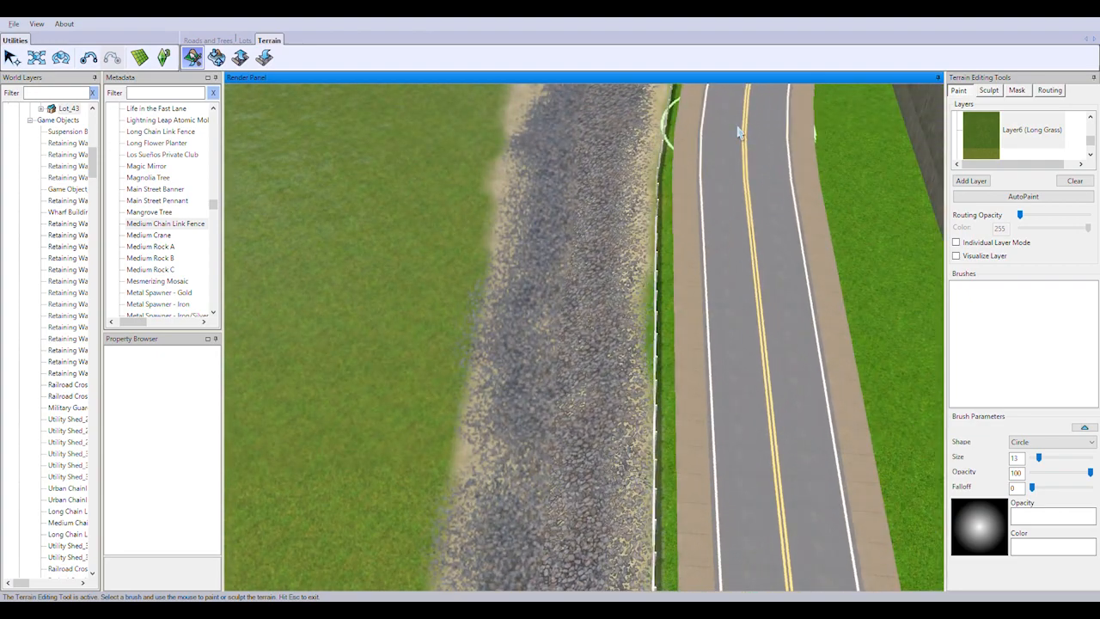
mouse_move(739, 132)
right_mouse_down()
mouse_move(745, 278)
mouse_move(657, 286)
right_mouse_up()
scroll(677, 197, "down", 3)
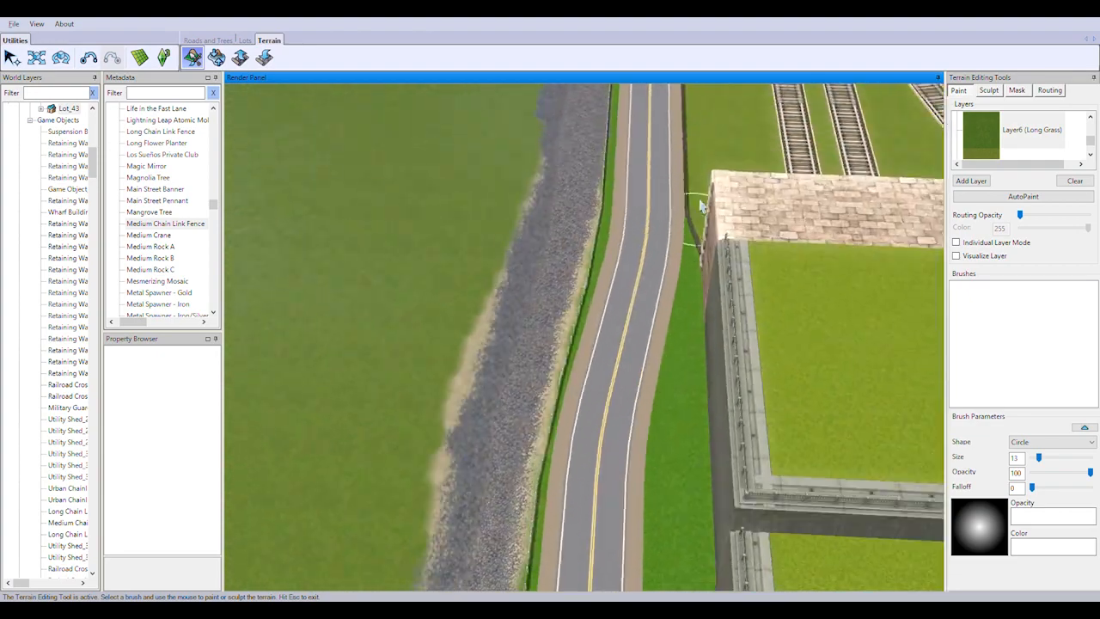
middle_click_drag(702, 206, 535, 303)
right_click_drag(535, 302, 674, 322)
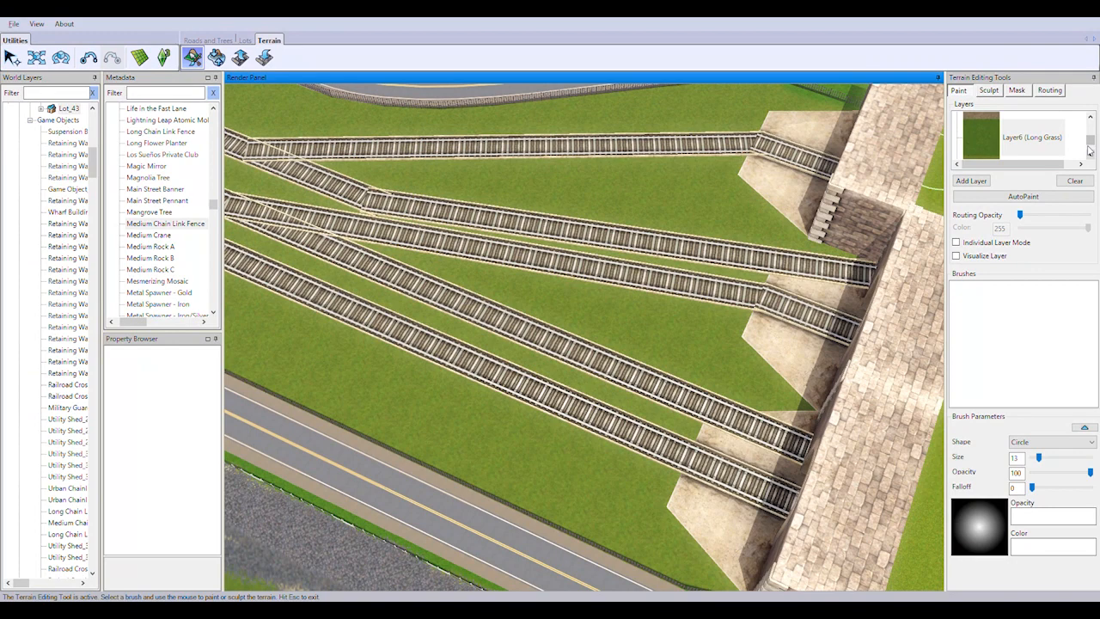
Choose Layer5 (Dirt 1) and paint the ground between and around the rail tracks in front of the stone tunnel wall
left_click_drag(1090, 148, 1090, 146)
left_click(1025, 137)
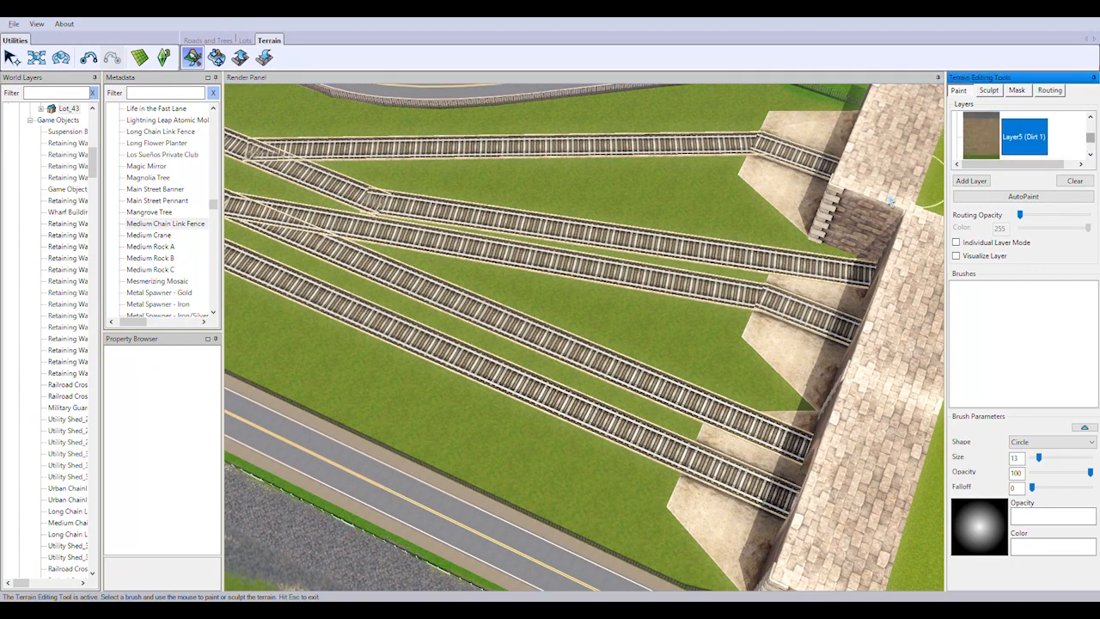
scroll(679, 257, "down", 4)
scroll(678, 259, "up", 3)
left_click_drag(686, 333, 750, 368)
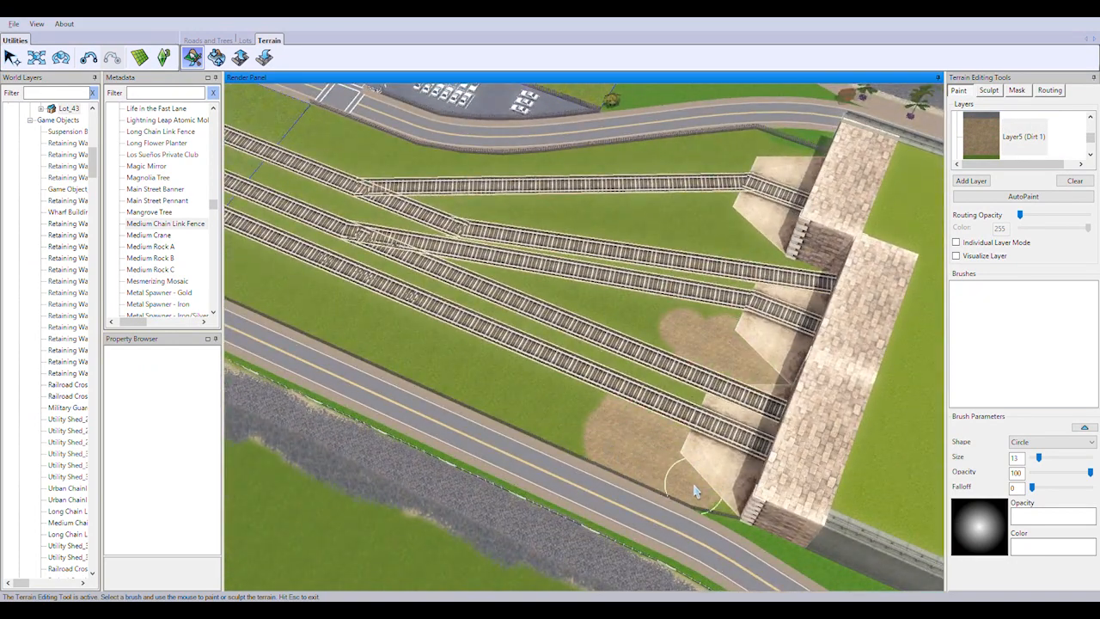
left_click_drag(681, 460, 458, 287)
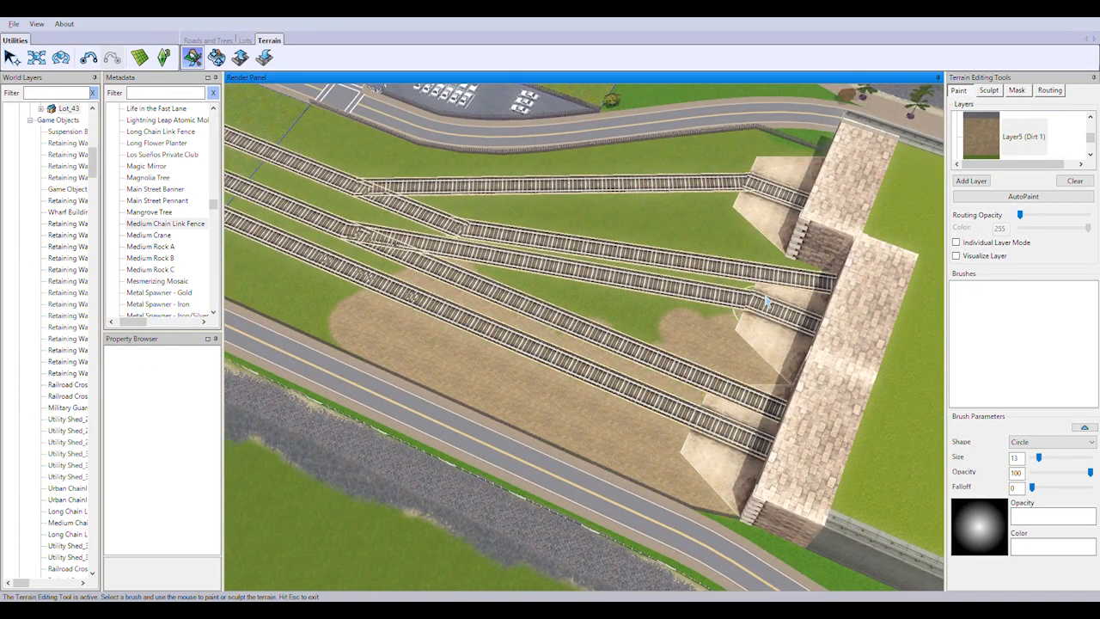
left_click_drag(607, 252, 754, 239)
mouse_move(608, 350)
right_mouse_down()
mouse_move(466, 323)
mouse_move(427, 301)
right_mouse_up()
left_click_drag(509, 356, 609, 396)
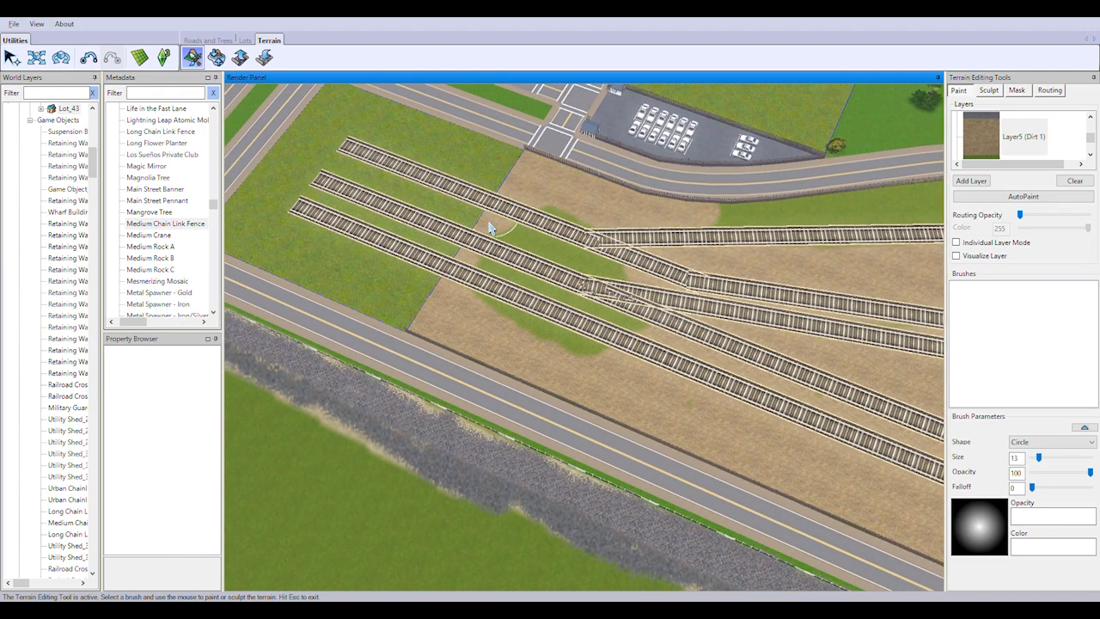
Cover the remaining grass between the upper rail track and the curved road fence with Dirt 1
right_click_drag(586, 333, 746, 303)
left_click_drag(746, 304, 535, 321)
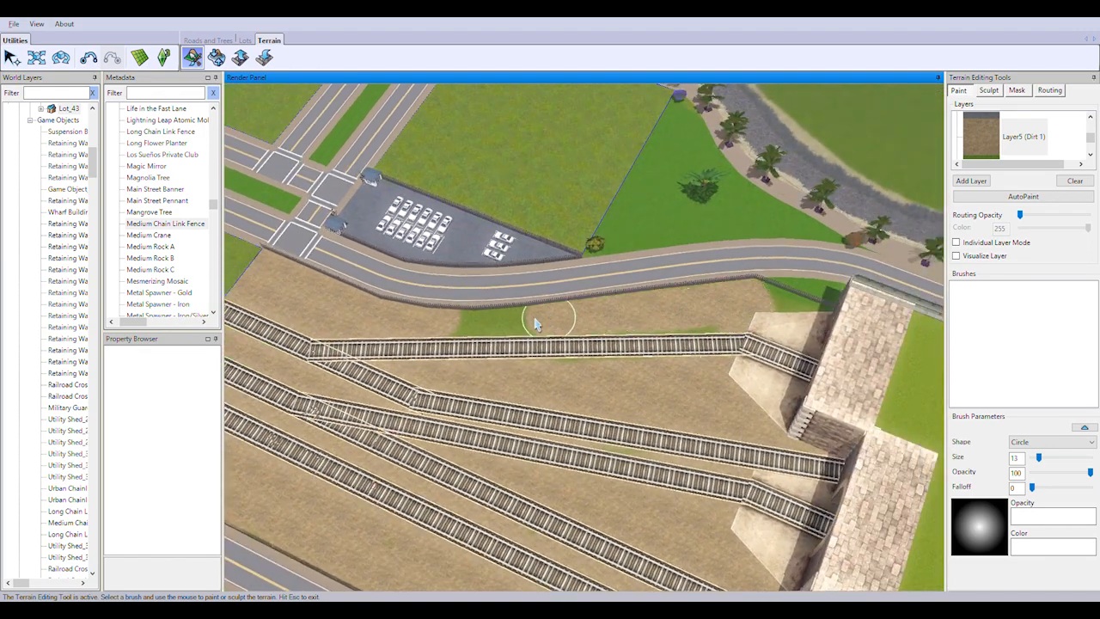
scroll(744, 434, "up", 3)
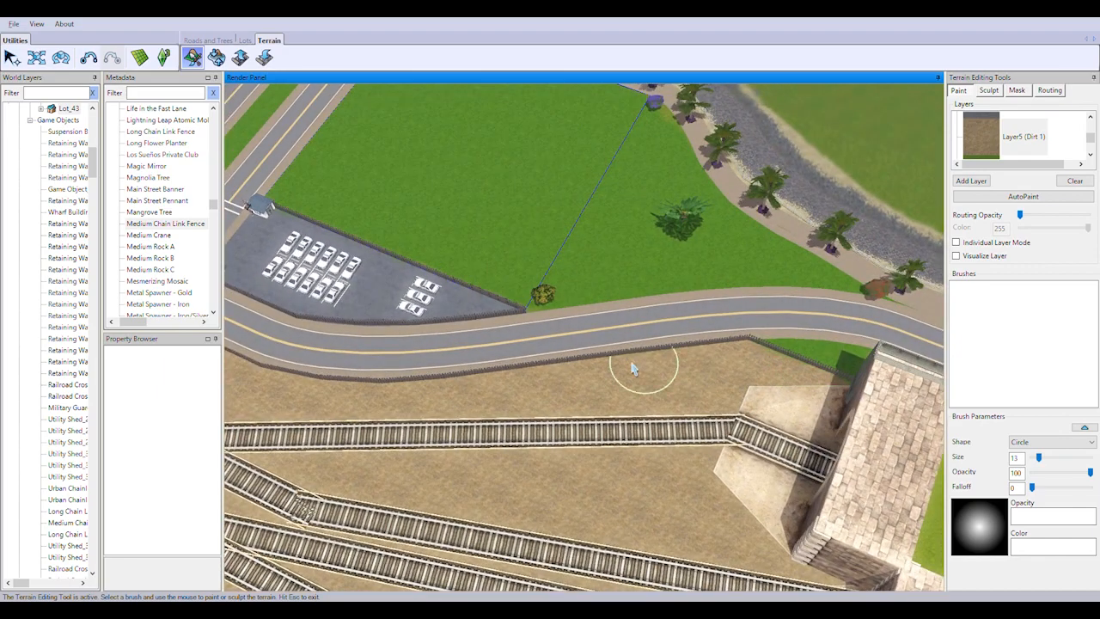
Paint Dirt 1 around the ends of the three rail tracks, undoing the stroke that spreads towards the shoreline road
right_click_drag(634, 369, 507, 391)
mouse_move(717, 440)
left_mouse_down()
mouse_move(565, 499)
mouse_move(648, 543)
left_mouse_up()
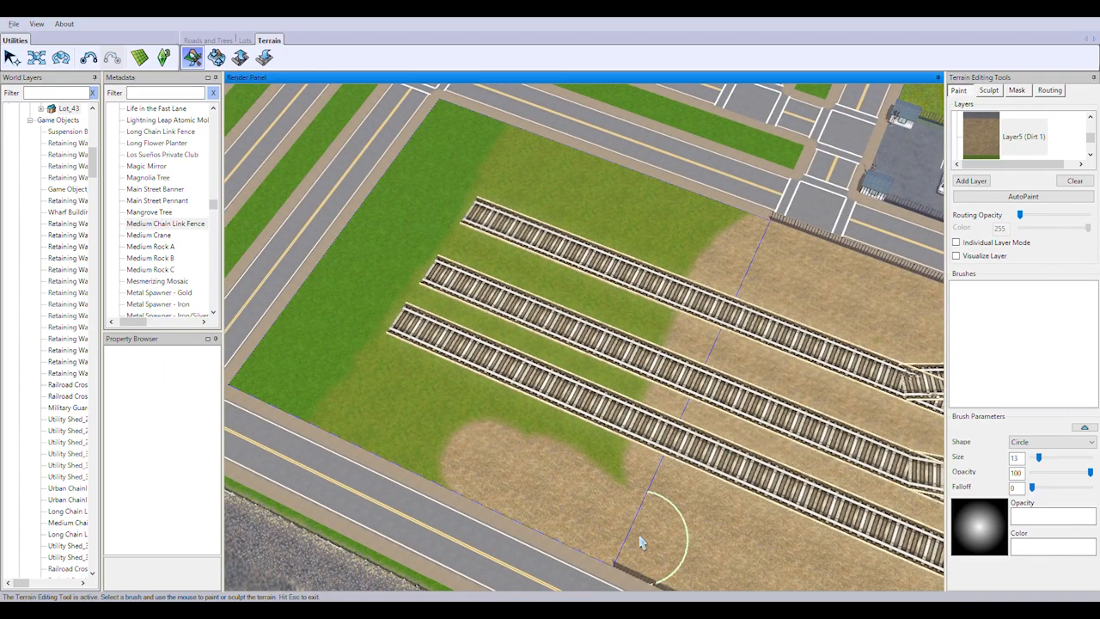
key("ctrl+z")
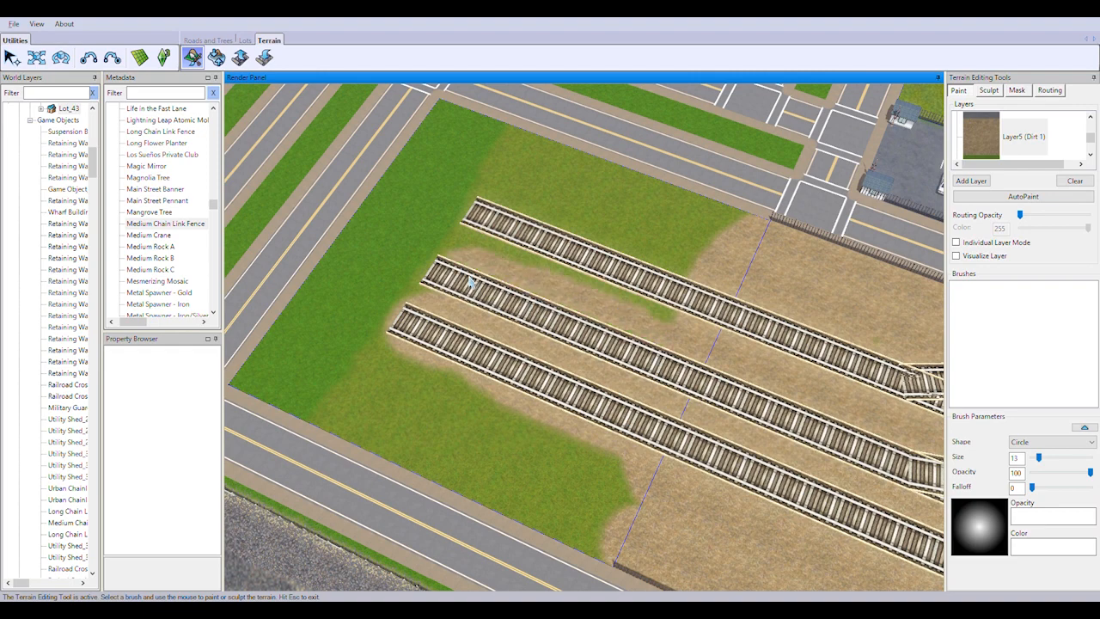
Switch to Layer6 (Long Grass), set the brush size to 7 and paint the grass border around the rail track ends
left_click(1092, 148)
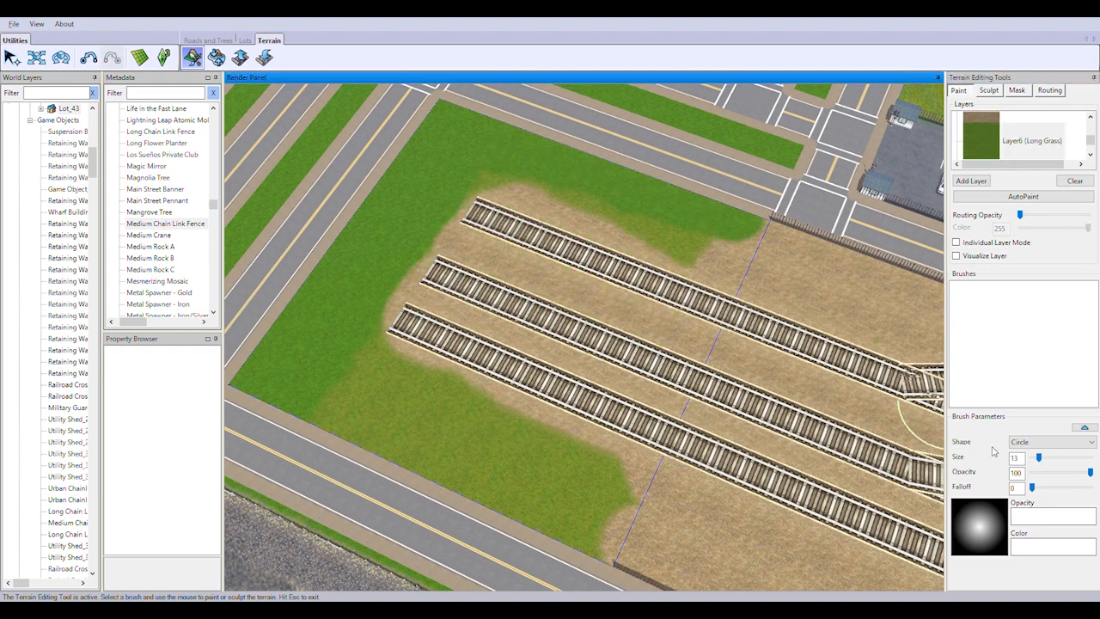
left_click_drag(1039, 457, 1035, 457)
right_click_drag(778, 234, 820, 309)
scroll(820, 310, "up", 3)
left_click_drag(407, 191, 808, 332)
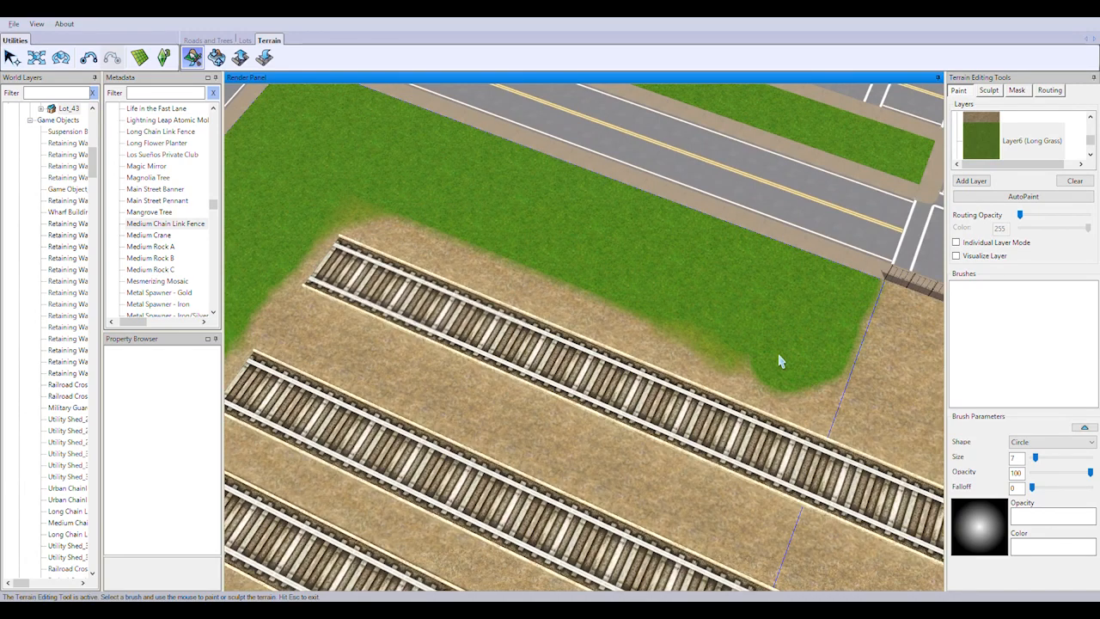
mouse_move(419, 272)
left_mouse_down()
mouse_move(483, 349)
mouse_move(490, 313)
mouse_move(556, 395)
left_mouse_up()
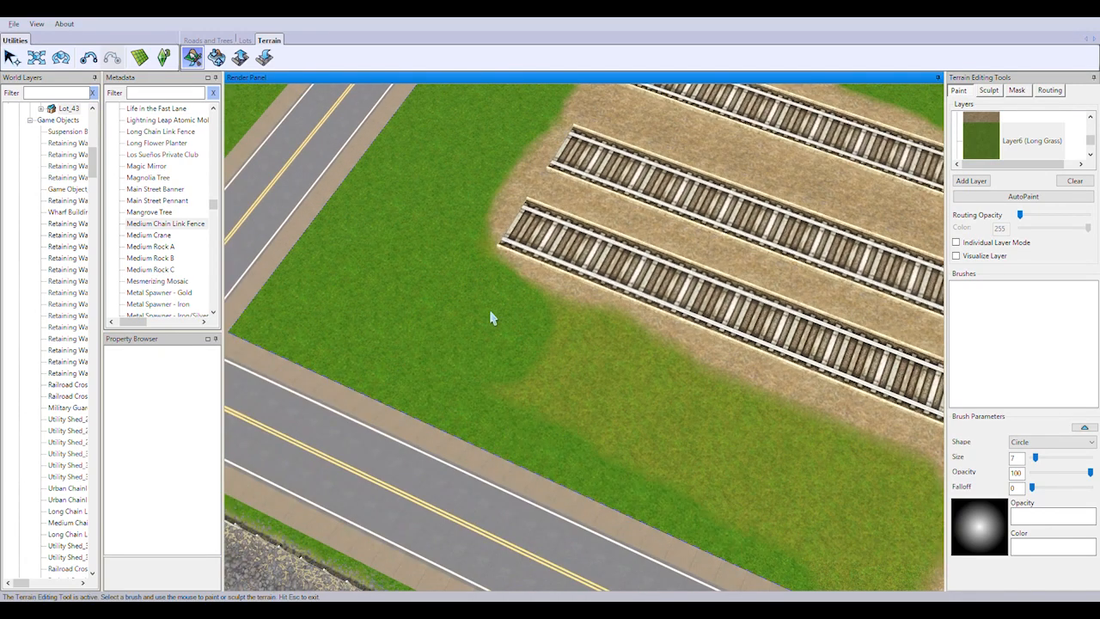
right_click_drag(557, 394, 323, 203)
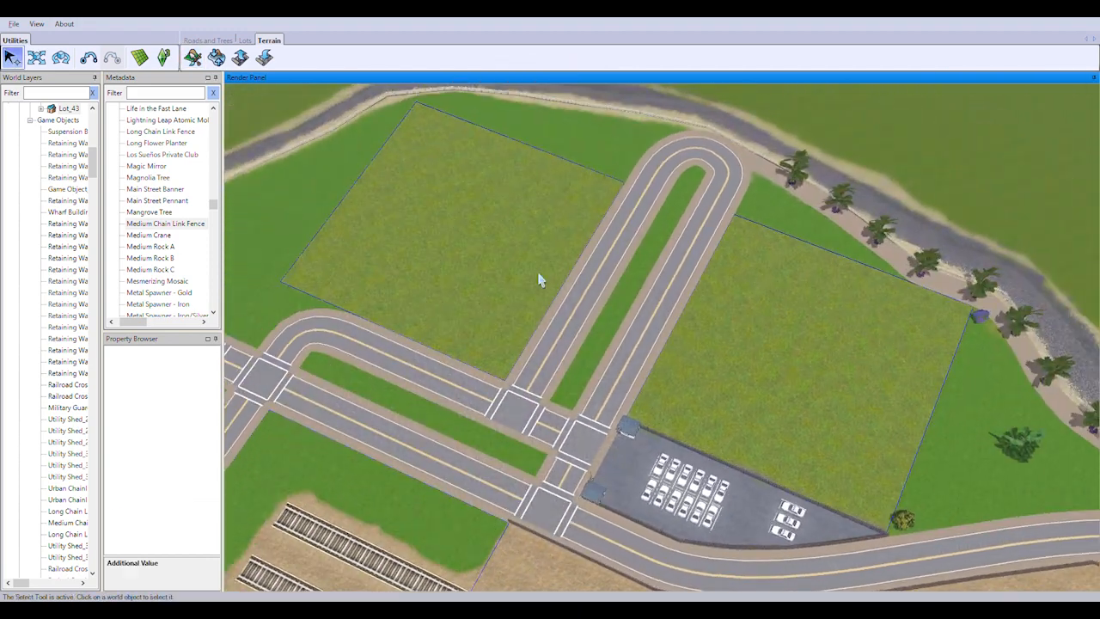
Select in turn the two lots on either side of the looped road
left_click(518, 348)
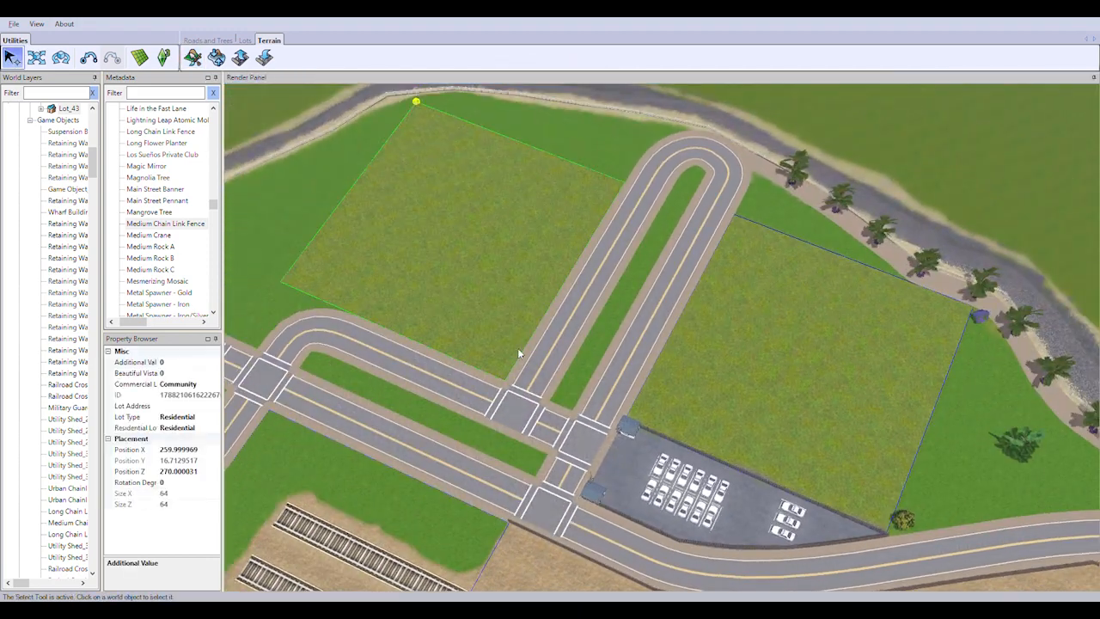
left_click(841, 353)
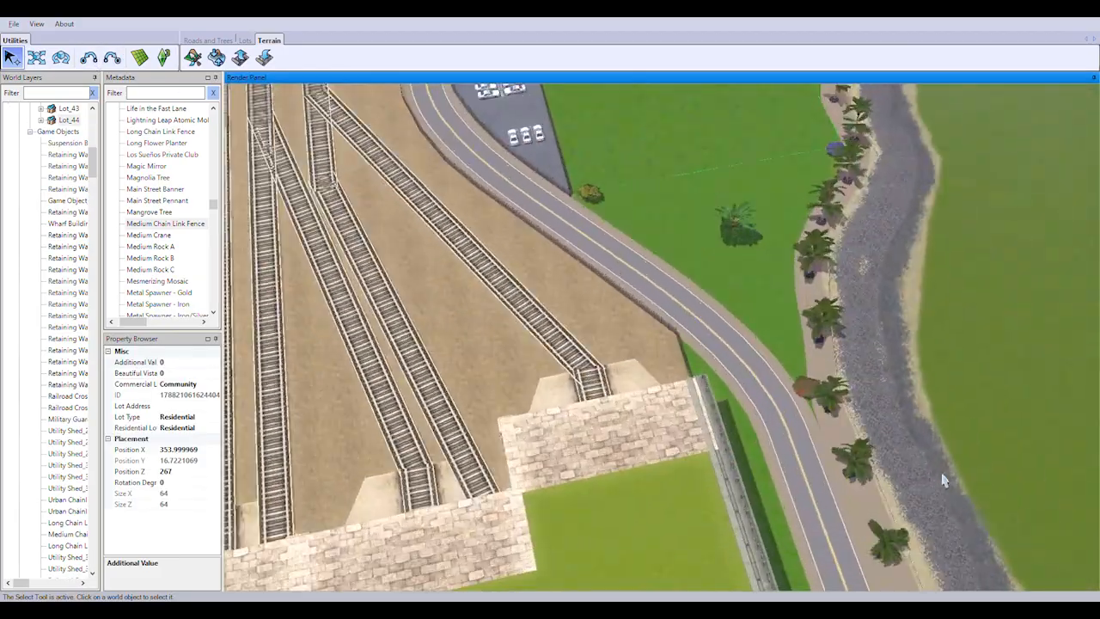
scroll(945, 480, "up", 3)
Collapse the world's layer tree and make Layer_1 the active layer
right_click_drag(945, 480, 754, 516)
scroll(754, 516, "down", 3)
middle_click_drag(754, 516, 855, 425)
scroll(731, 427, "down", 4)
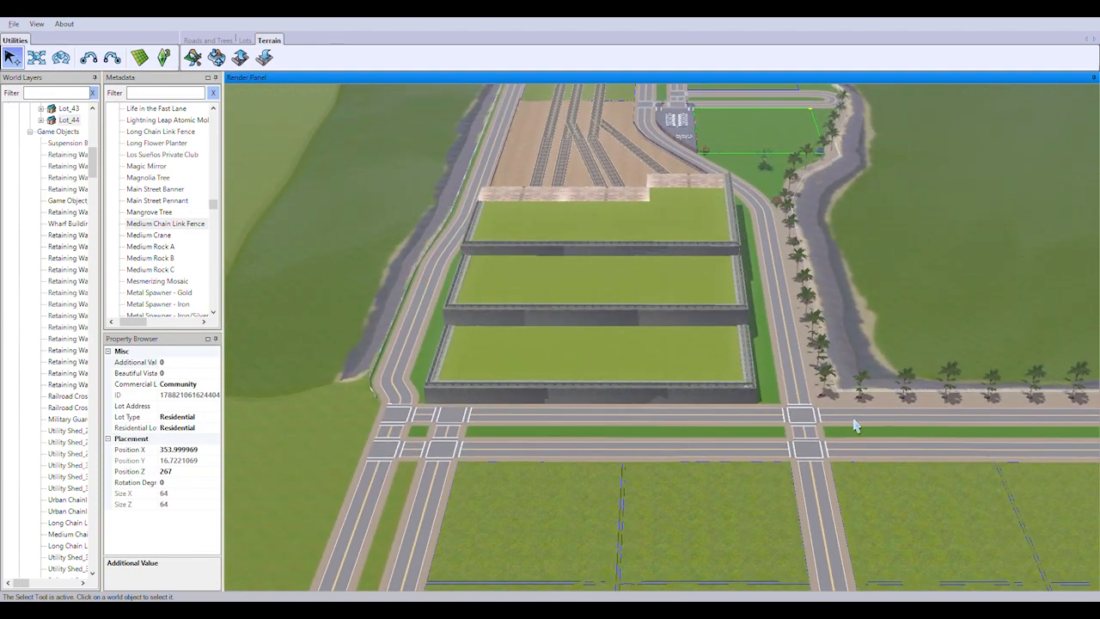
scroll(885, 461, "up", 6)
right_click_drag(885, 461, 762, 443)
scroll(818, 455, "down", 2)
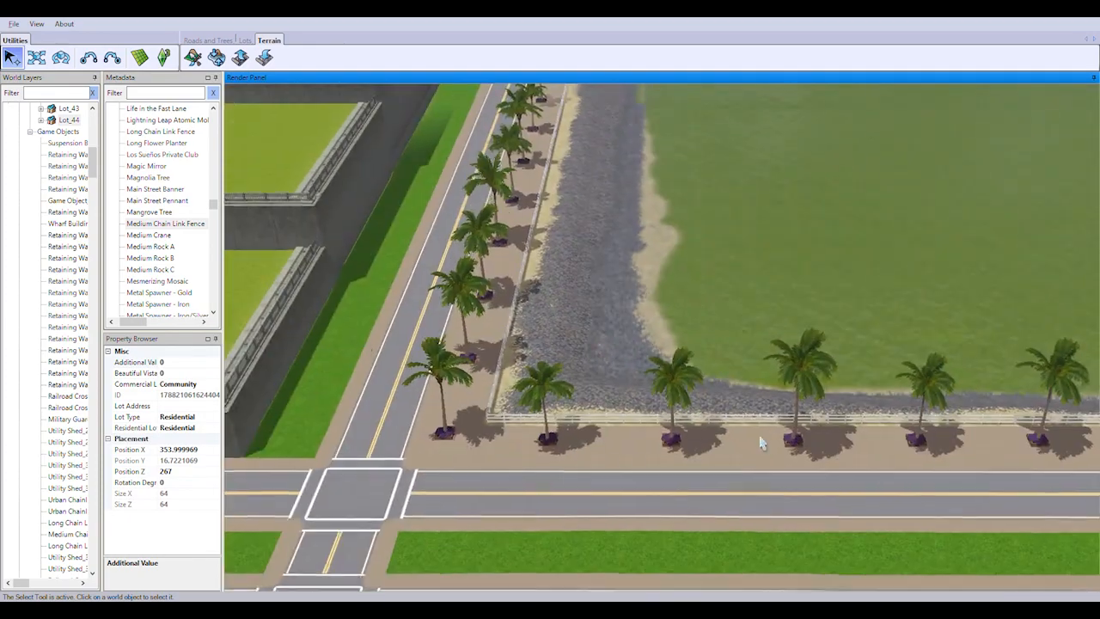
left_click_drag(92, 157, 102, 110)
left_click(19, 129)
left_click(47, 139)
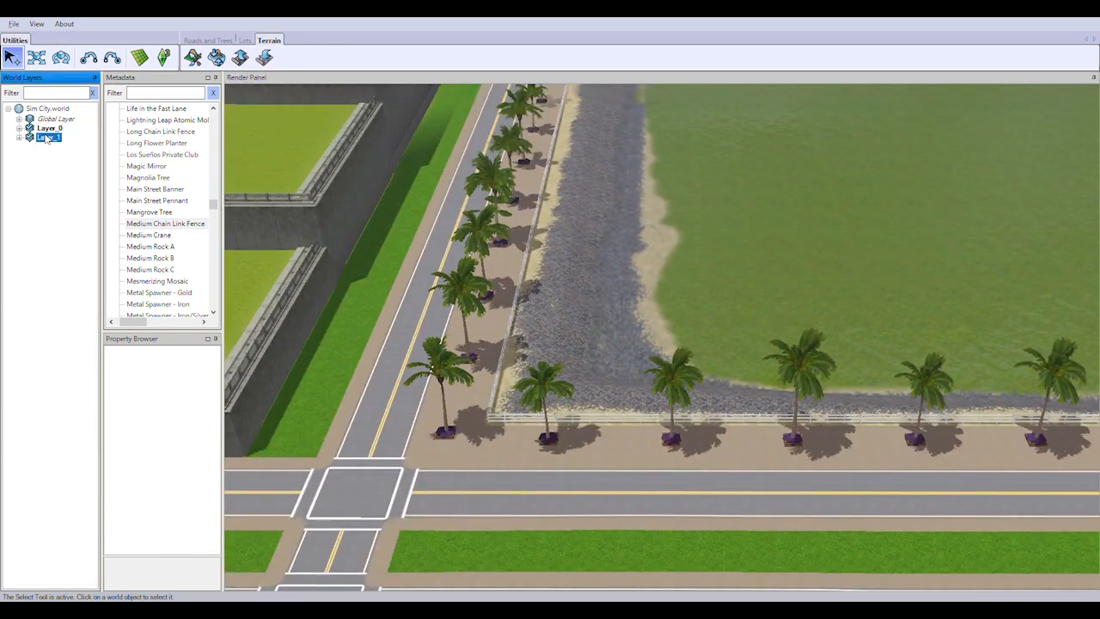
Find the treePalmLA object in the object catalogue and choose it for placement
left_click(108, 133)
left_click_drag(214, 206, 217, 138)
left_click(110, 142)
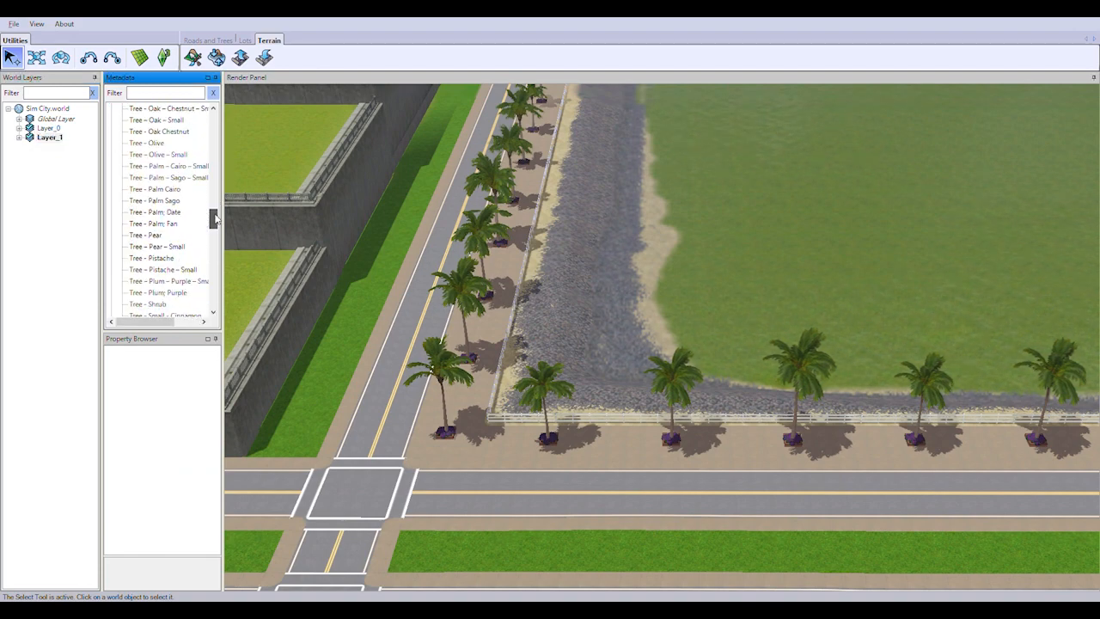
left_click(147, 270)
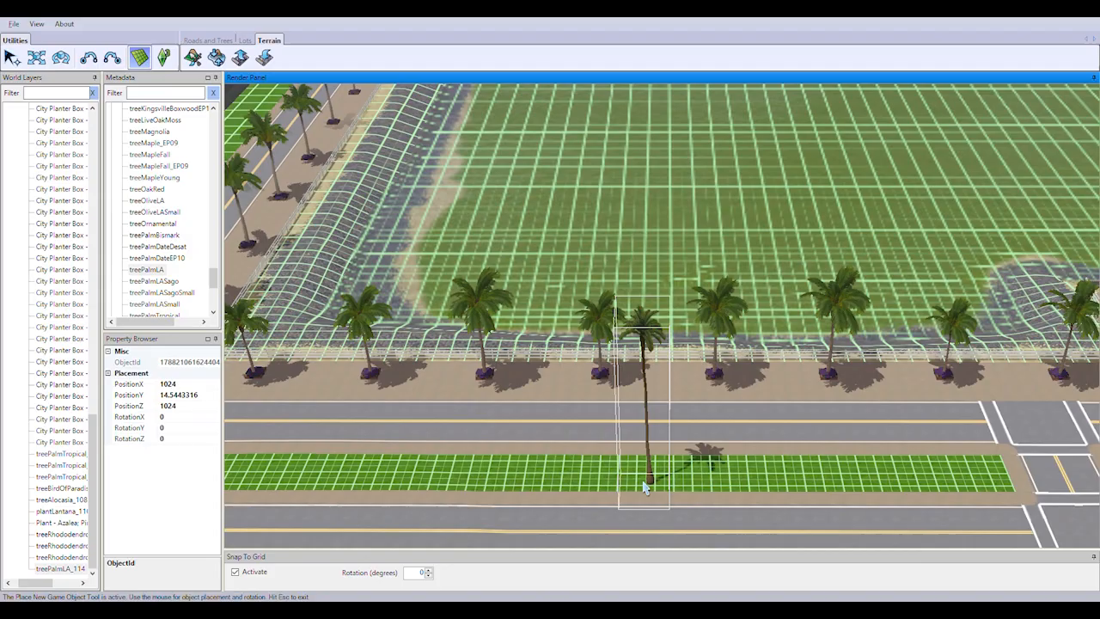
Place the first treePalmLA near the crossing end of the waterfront road's grass median
right_click_drag(646, 488, 764, 515)
middle_click_drag(498, 425, 717, 404)
right_click_drag(860, 370, 659, 393)
scroll(659, 393, "up", 2)
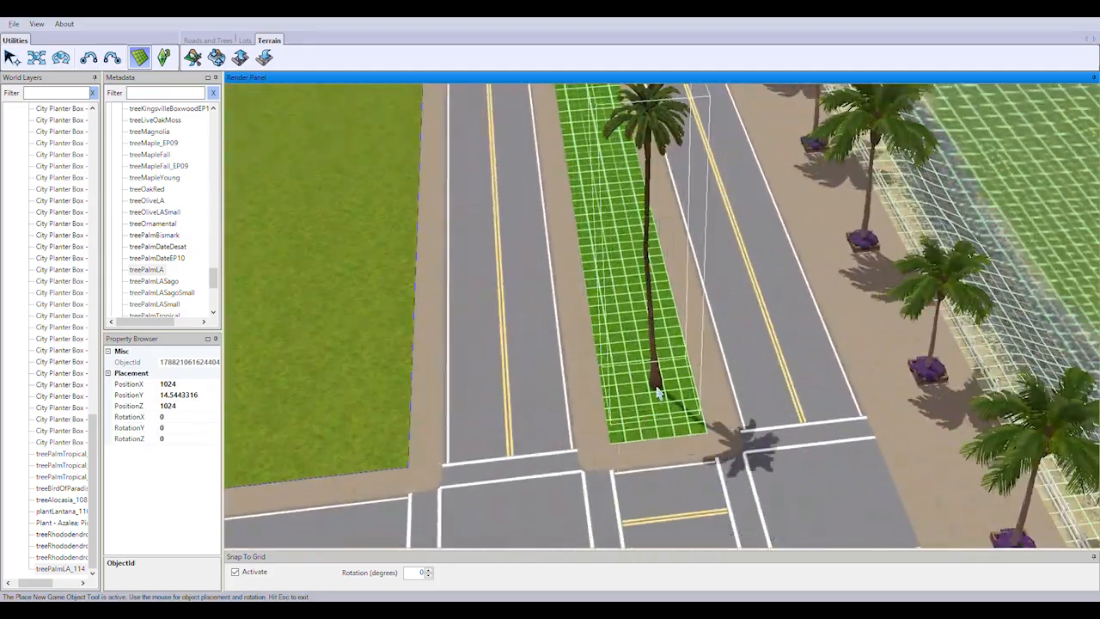
left_click(139, 58)
scroll(705, 418, "up", 4)
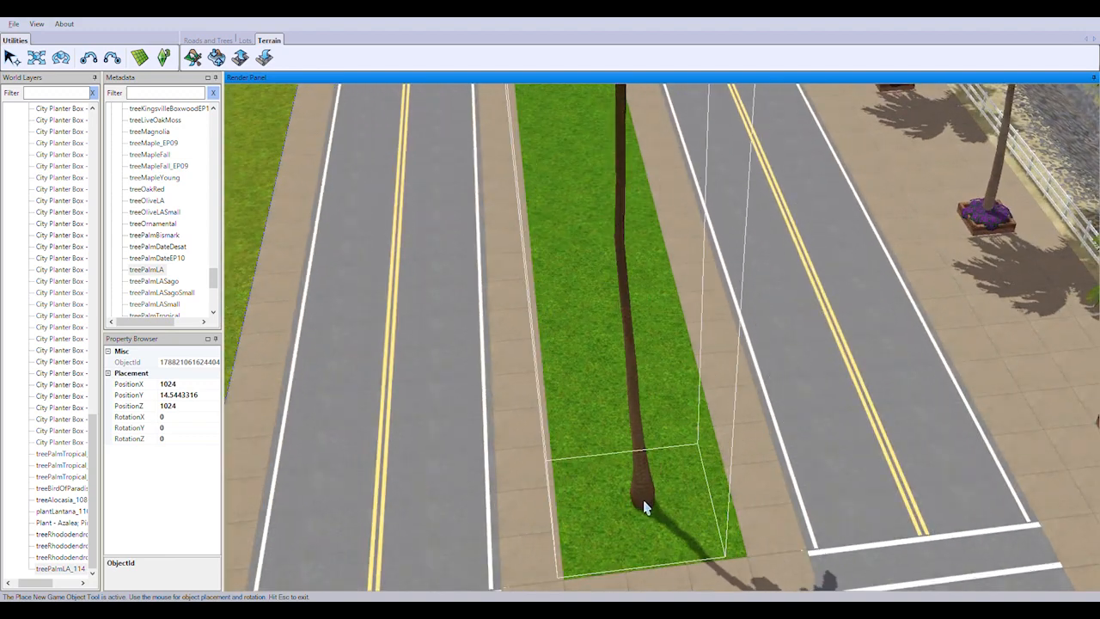
left_click(641, 503)
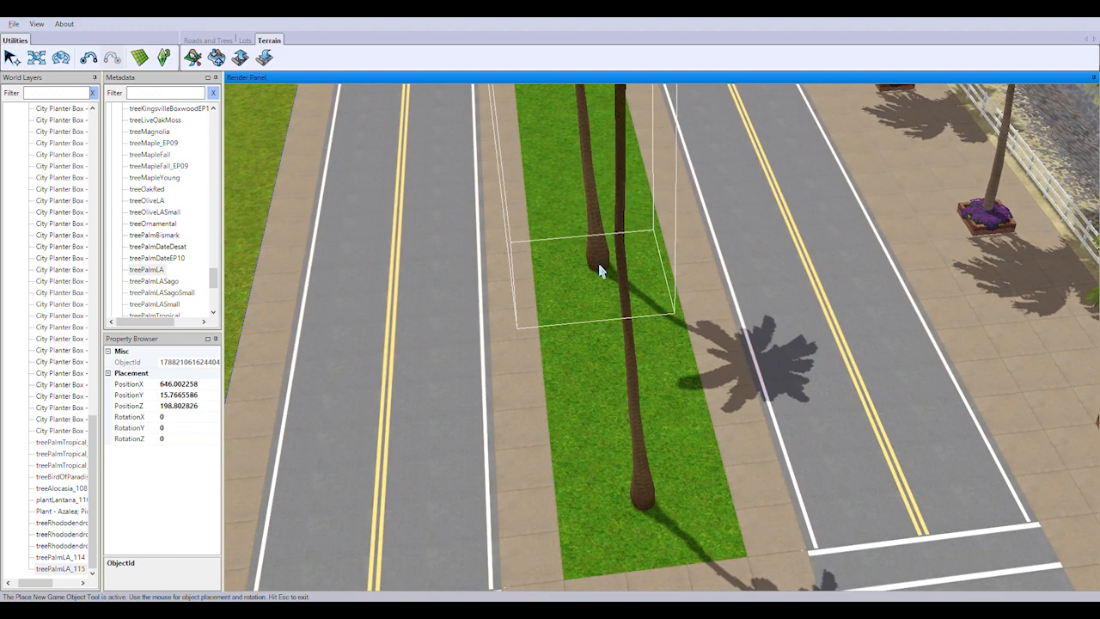
Place the second and third palms along the waterfront median, undoing and replacing the third at PositionZ 226.845276
right_click_drag(675, 398, 623, 393)
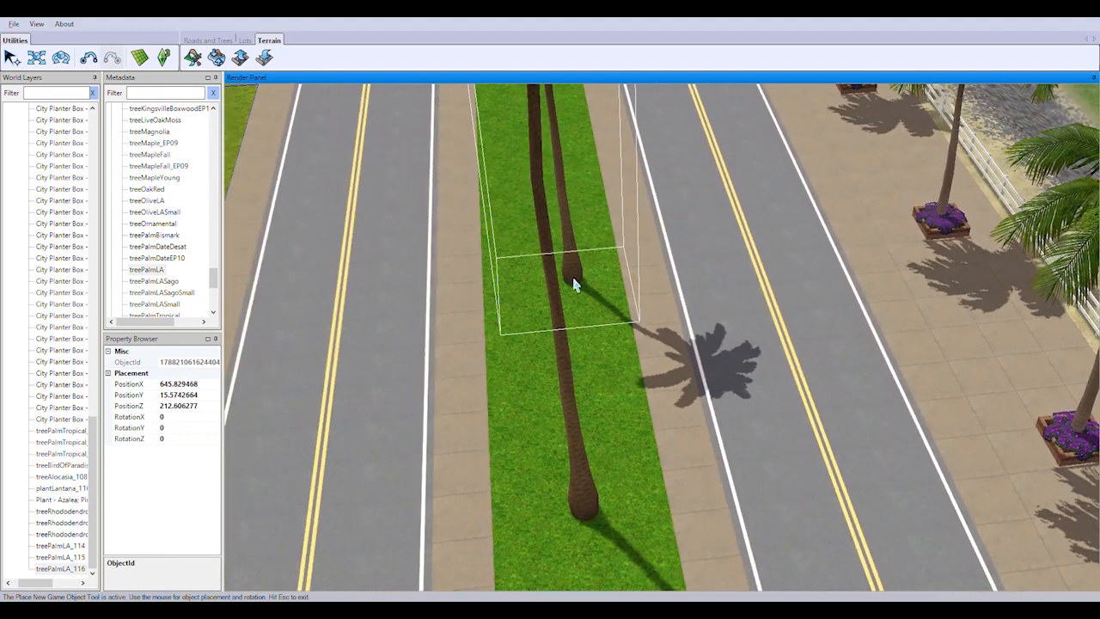
right_click_drag(494, 473, 632, 352)
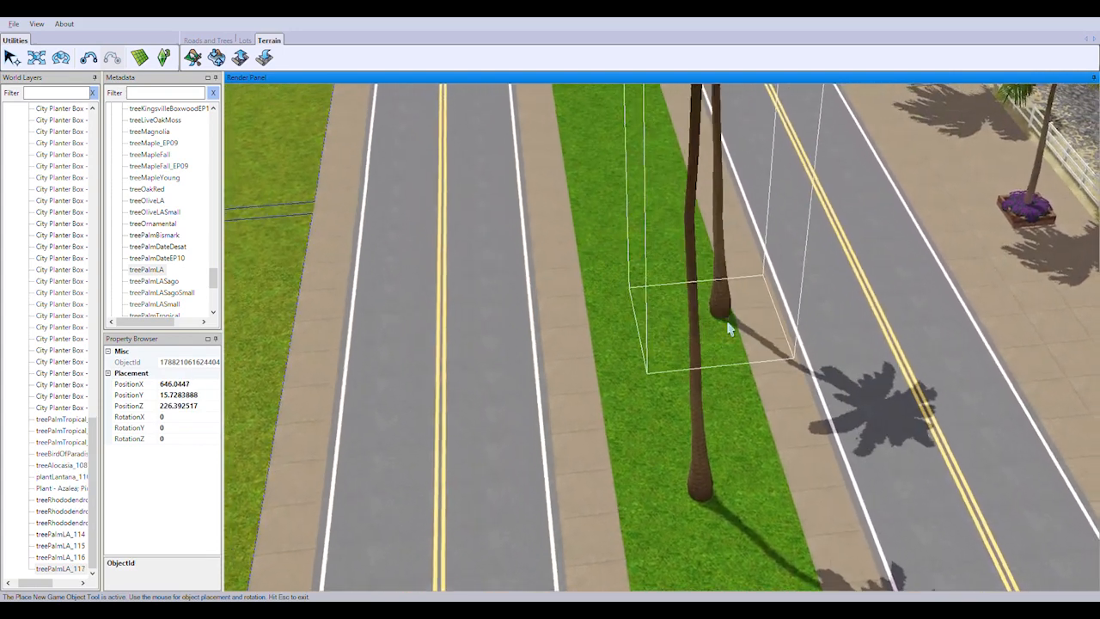
key("ctrl+z")
left_click(698, 492)
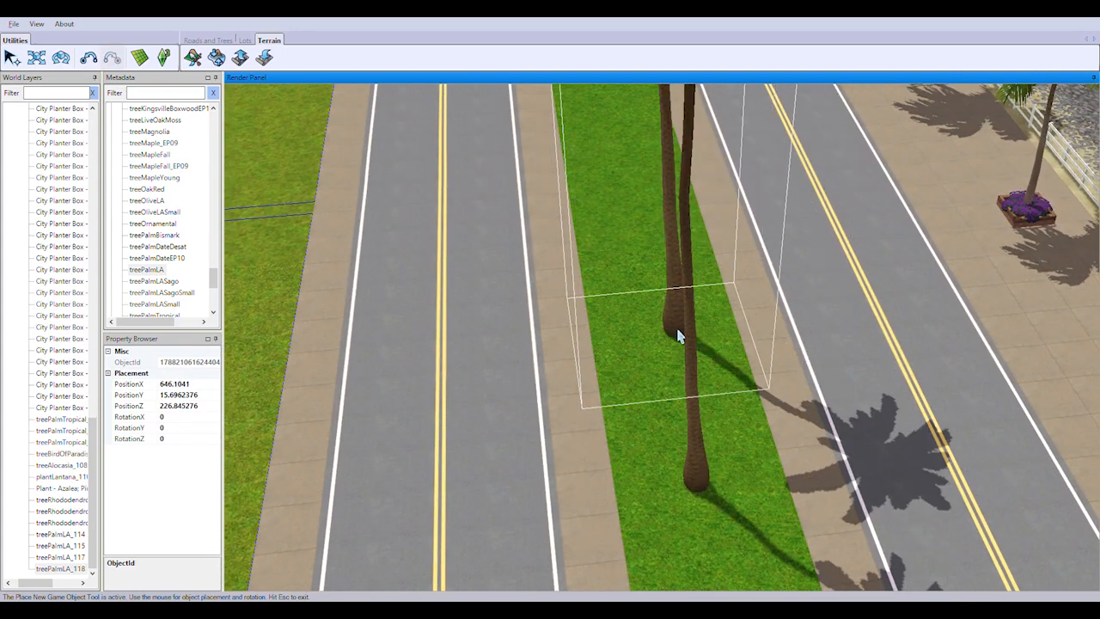
Continue the evenly spaced treePalmLA row along the waterfront median up to its far end
right_click_drag(643, 256, 707, 438)
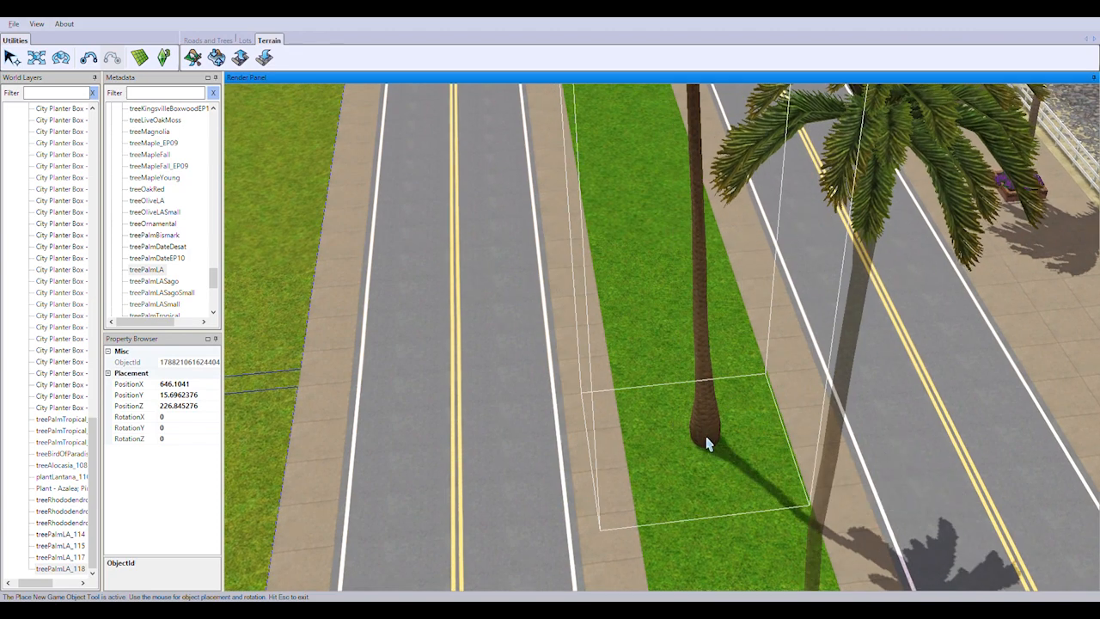
right_click_drag(645, 184, 676, 479)
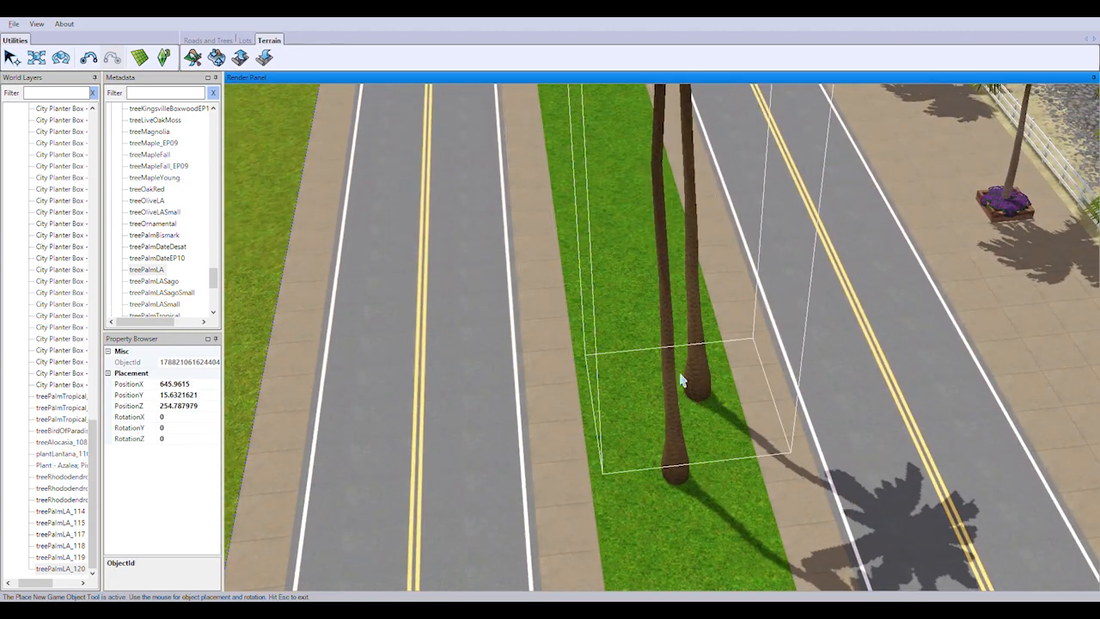
right_click_drag(676, 207, 698, 490)
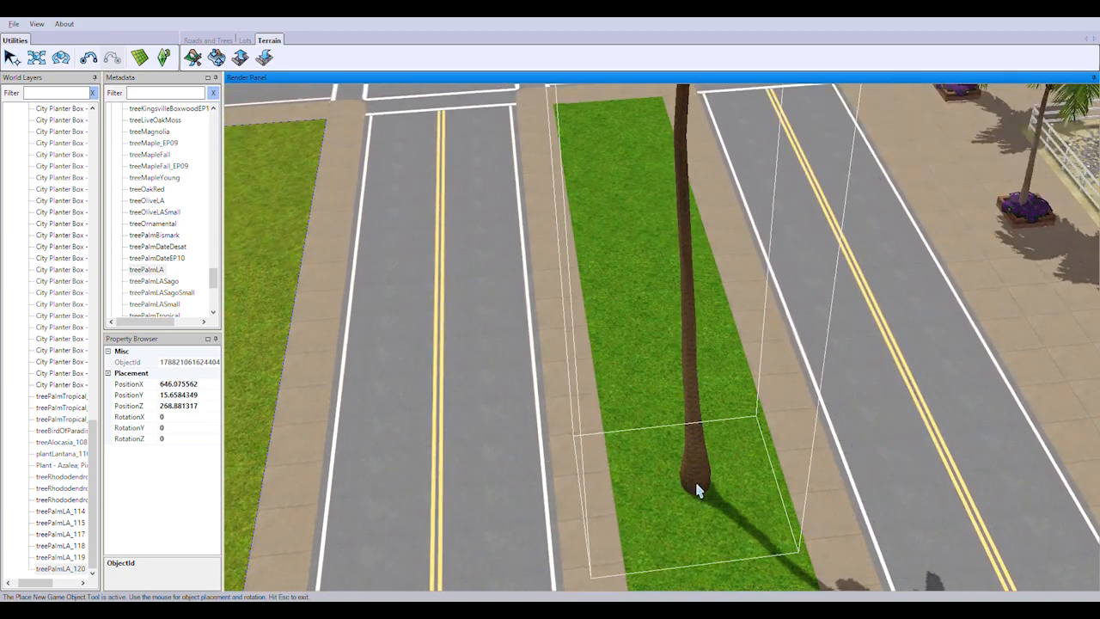
left_click(698, 490)
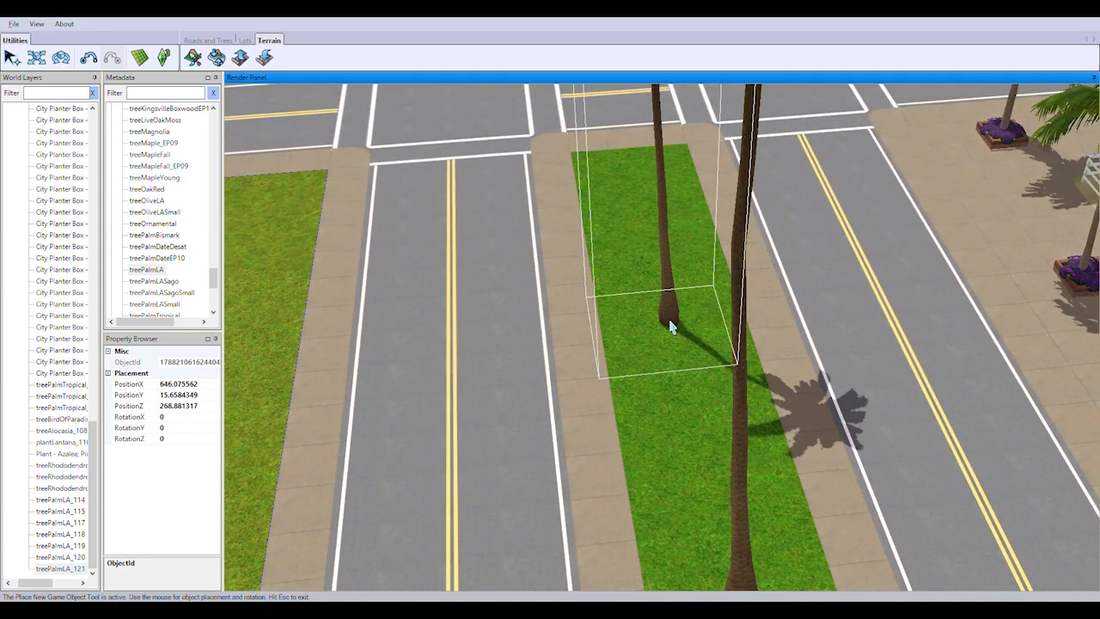
right_click_drag(672, 331, 799, 430)
left_click(632, 419)
left_click(789, 418)
Place the first treePalmLA at the start of the next median, beside the concrete retaining wall
scroll(687, 418, "down", 5)
right_click_drag(594, 418, 573, 390)
right_click_drag(945, 413, 633, 375)
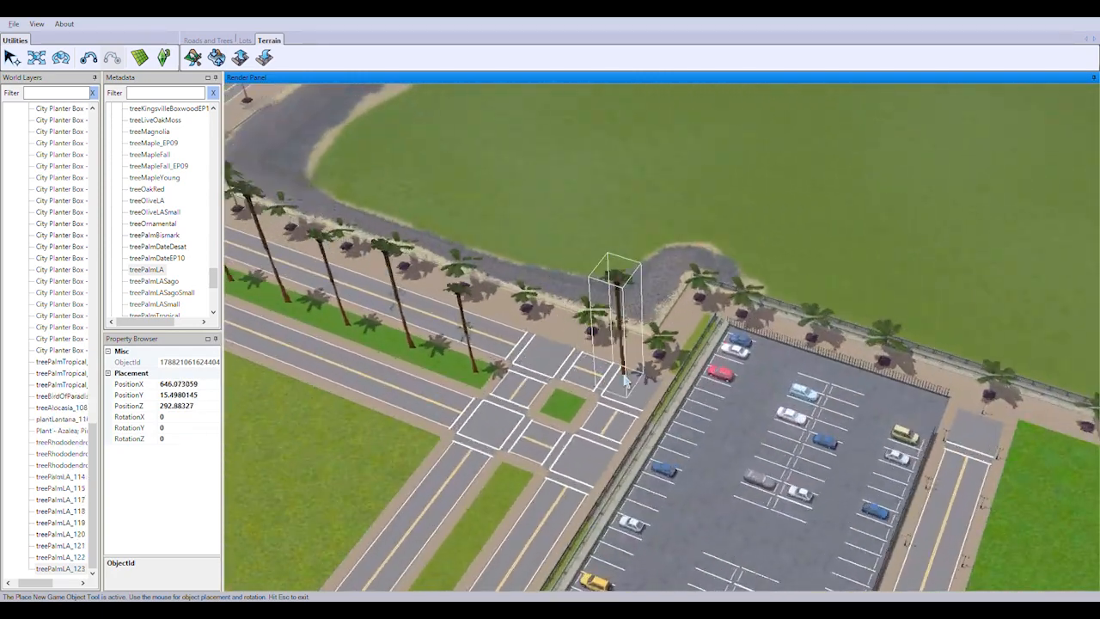
scroll(550, 375, "up", 4)
right_click_drag(391, 348, 471, 389)
right_click_drag(492, 434, 525, 478)
scroll(421, 558, "up", 3)
scroll(526, 479, "up", 4)
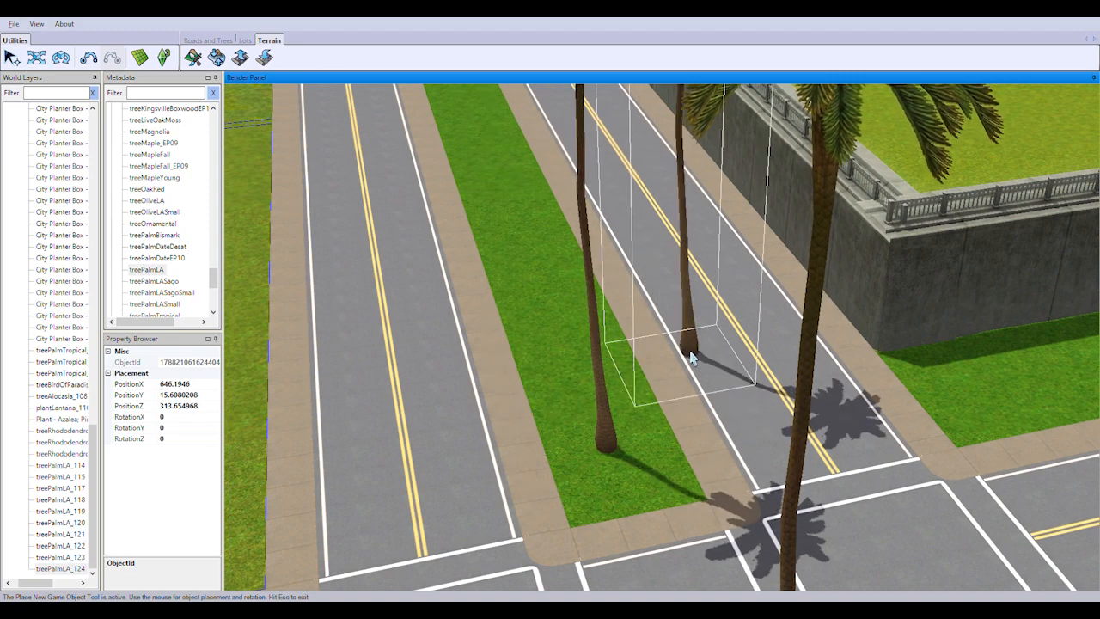
Plant more treePalmLA palms at even spacing along the median beside the retaining wall, up to PositionZ 369.7626
right_click_drag(693, 358, 715, 413)
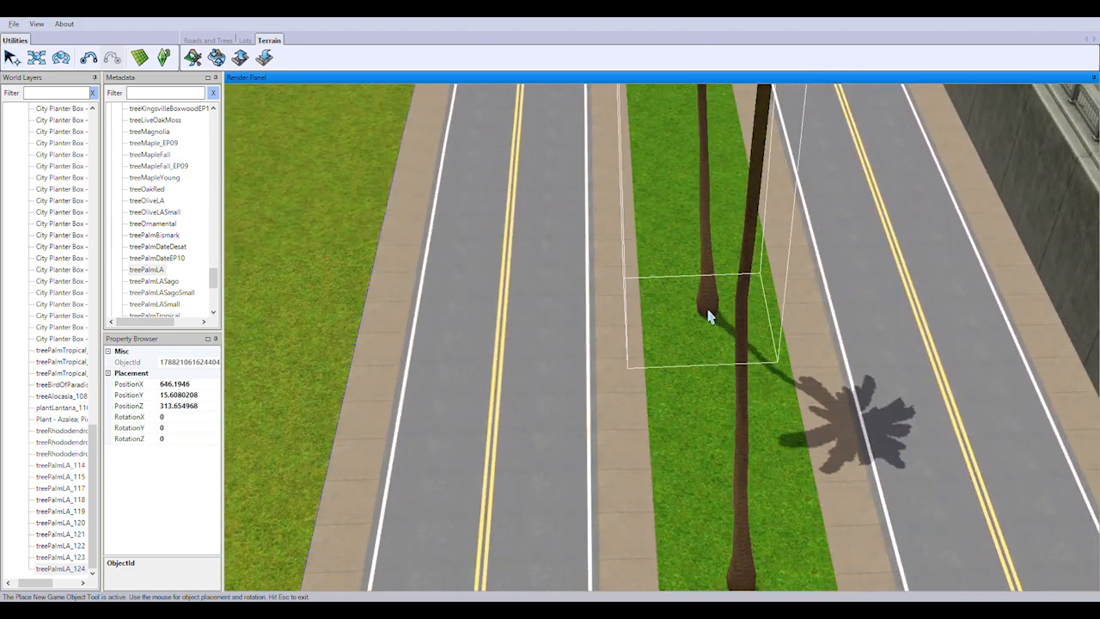
mouse_move(772, 345)
right_mouse_down()
mouse_move(787, 307)
mouse_move(773, 334)
right_mouse_up()
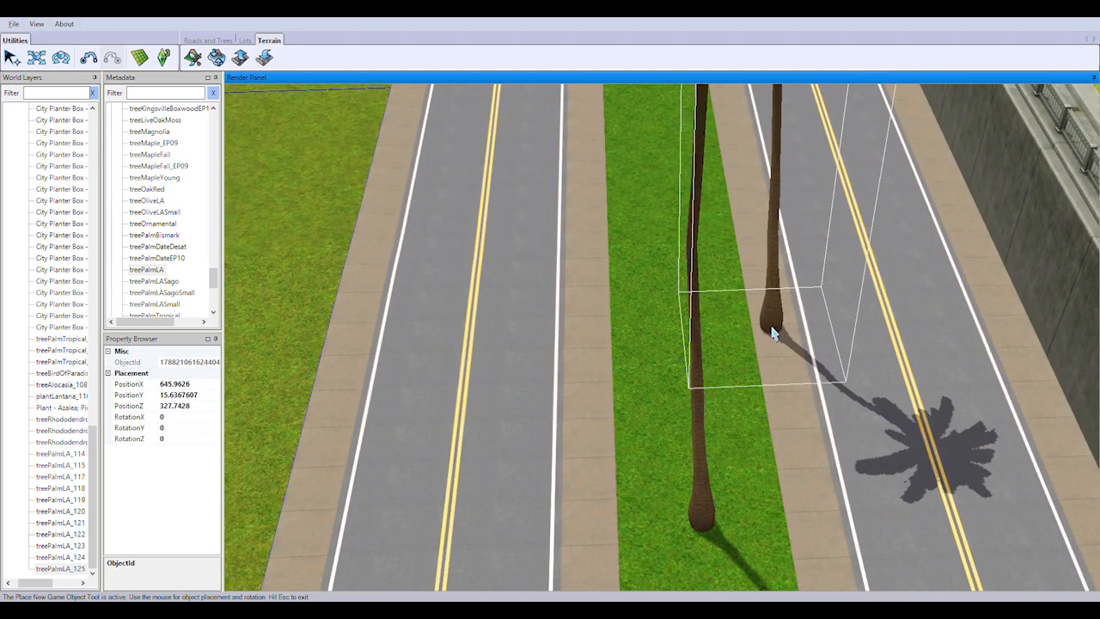
left_click(677, 278)
right_click_drag(679, 281, 679, 421)
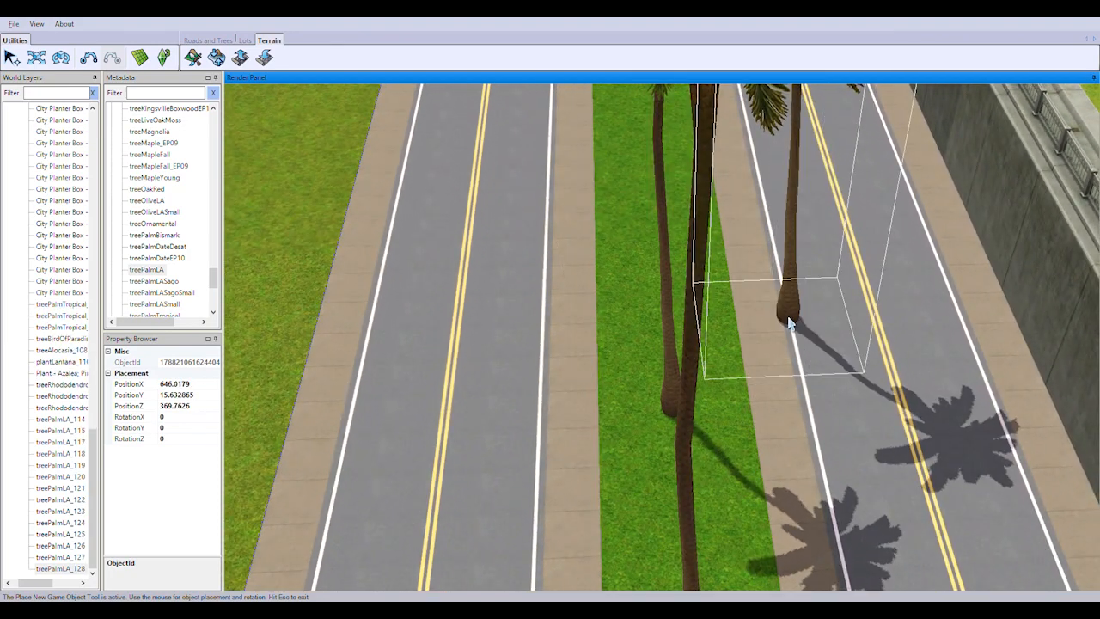
Finish the palm row beside the retaining wall with palms up to the far crossing, the last at PositionZ 406.45697
right_click_drag(790, 323, 728, 479)
left_click(663, 443)
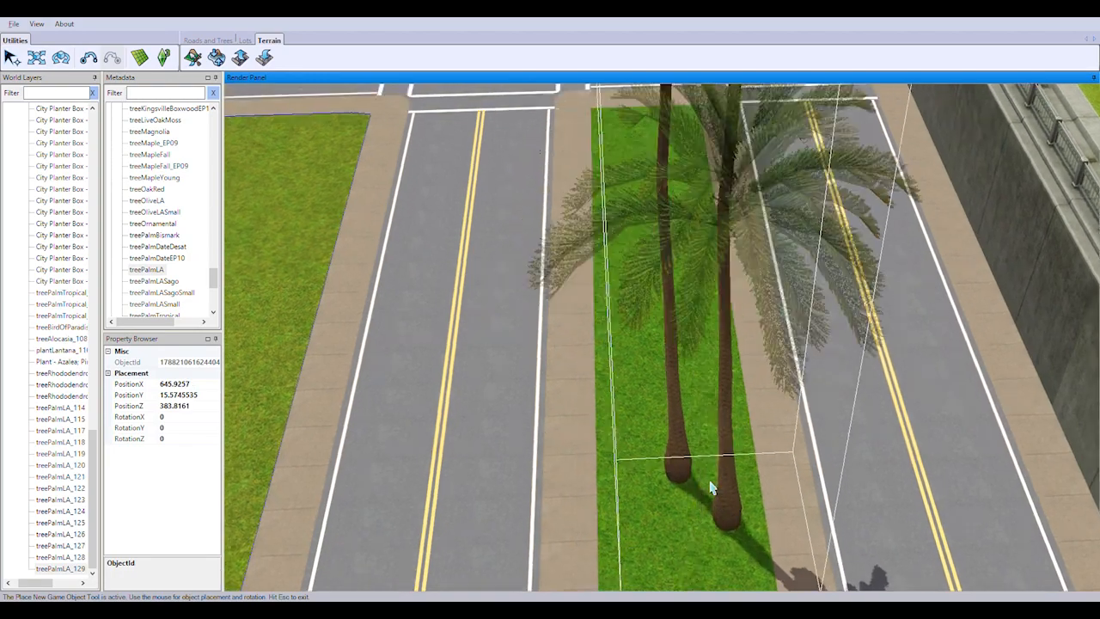
right_click_drag(760, 437, 602, 381)
scroll(610, 405, "up", 3)
left_click(641, 511)
scroll(649, 505, "down", 5)
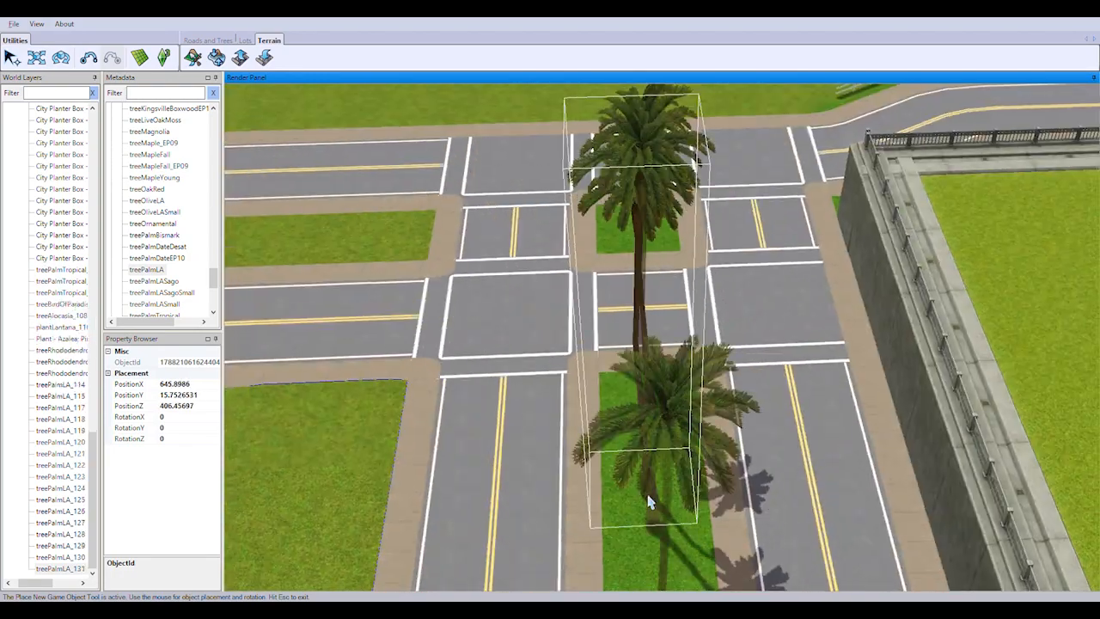
Place the first treePalmLA at the crossing end of the looped road's median, near the parking lot gatehouses
right_click_drag(651, 504, 628, 459)
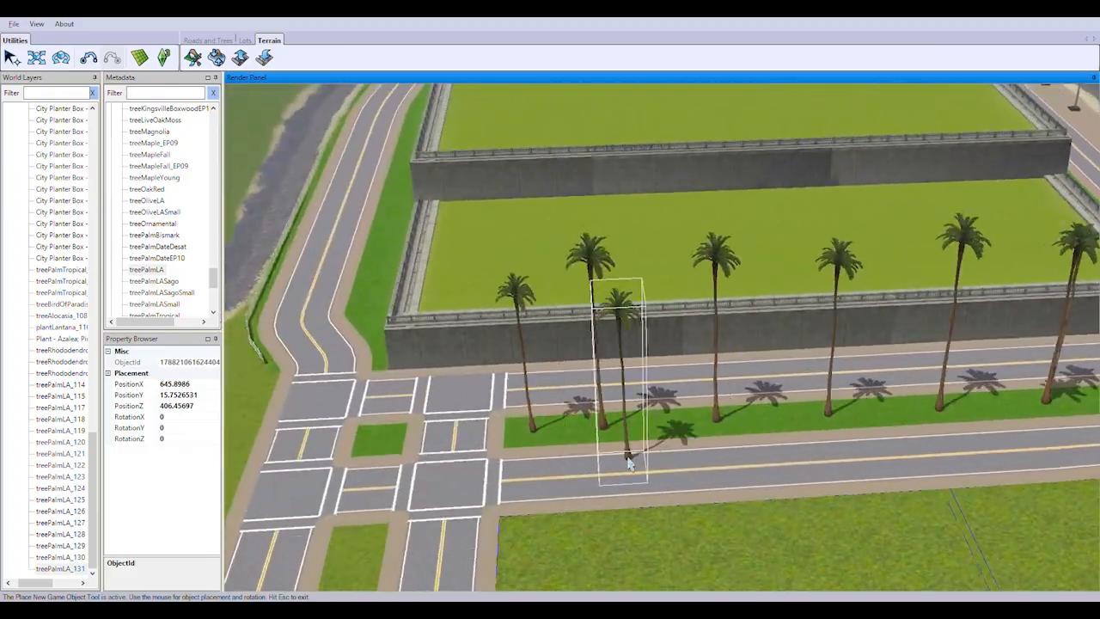
middle_click_drag(629, 459, 757, 443)
right_click_drag(757, 443, 717, 440)
middle_click_drag(717, 439, 594, 229)
right_click_drag(594, 229, 600, 486)
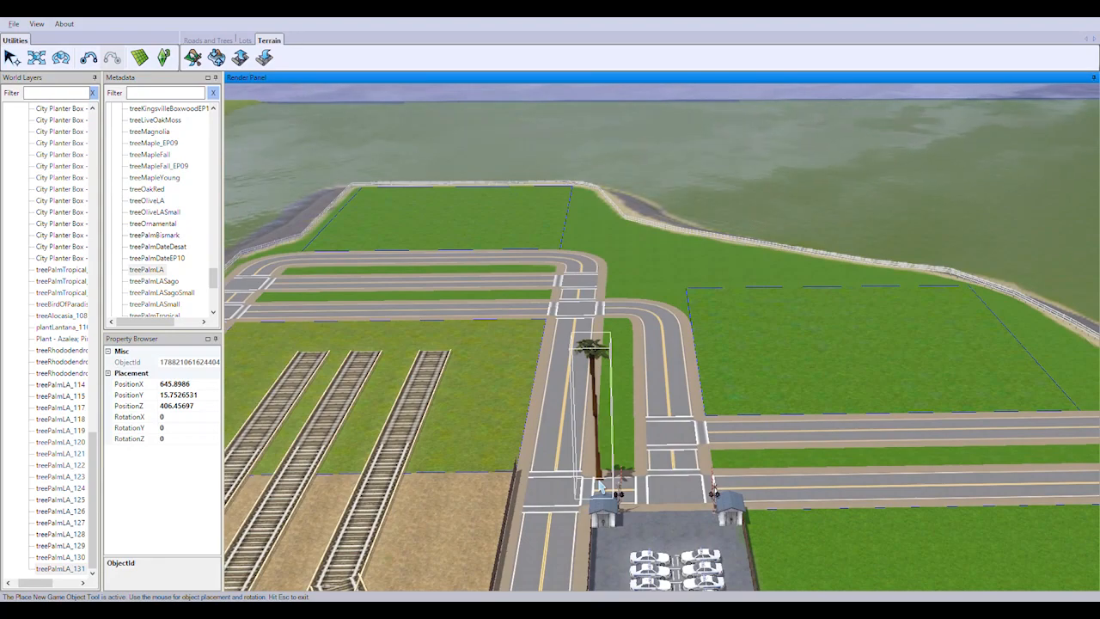
middle_click_drag(553, 437, 600, 342)
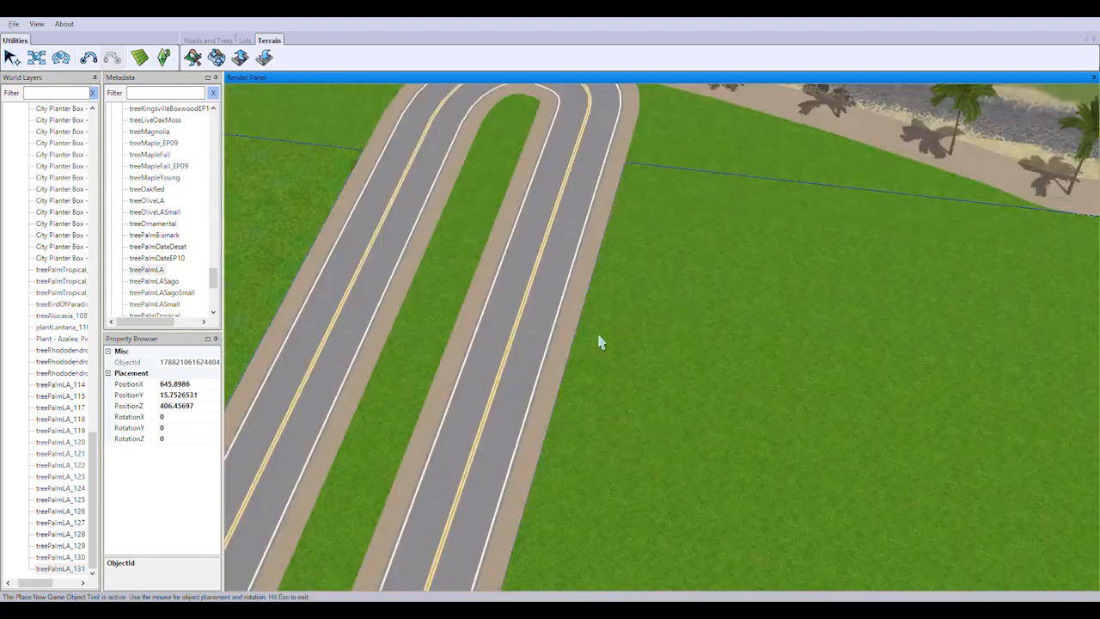
right_click_drag(599, 342, 806, 362)
scroll(551, 490, "up", 3)
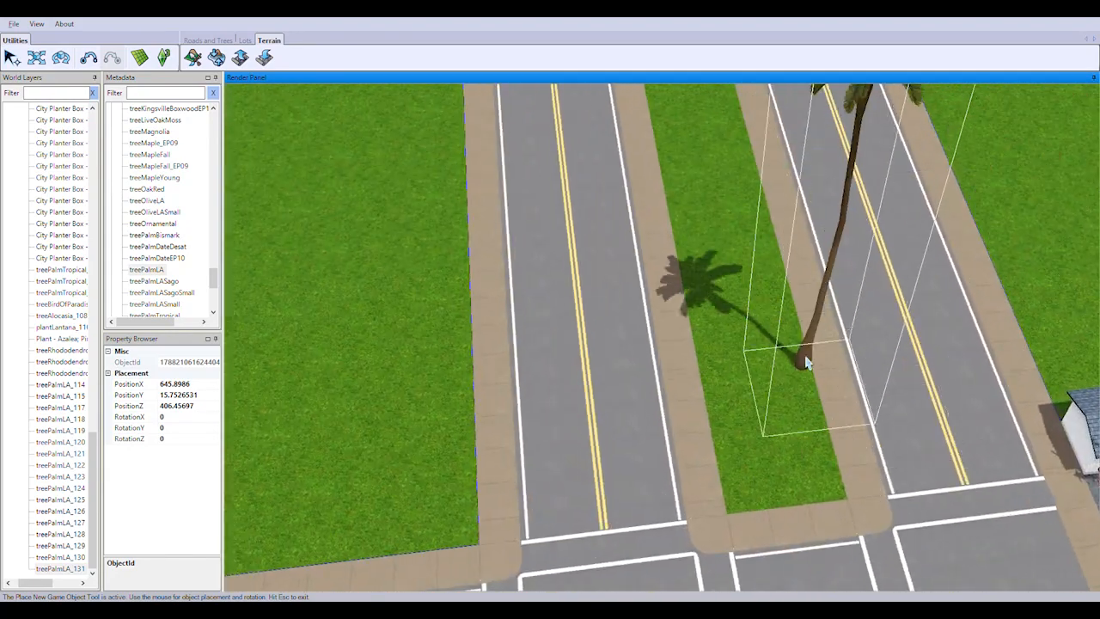
left_click(771, 447)
Plant five more treePalmLA palms along the looped road's median up to its bend and end the placement
scroll(771, 447, "up", 3)
right_click_drag(771, 447, 815, 417)
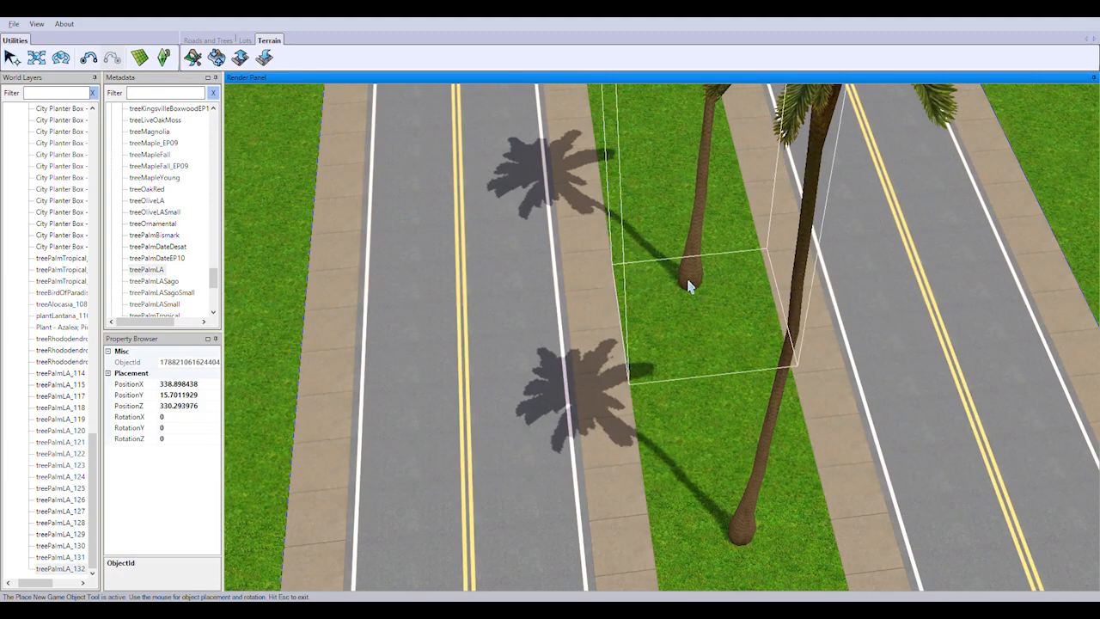
left_click(679, 230)
right_click_drag(731, 212, 690, 270)
middle_click_drag(690, 270, 831, 400)
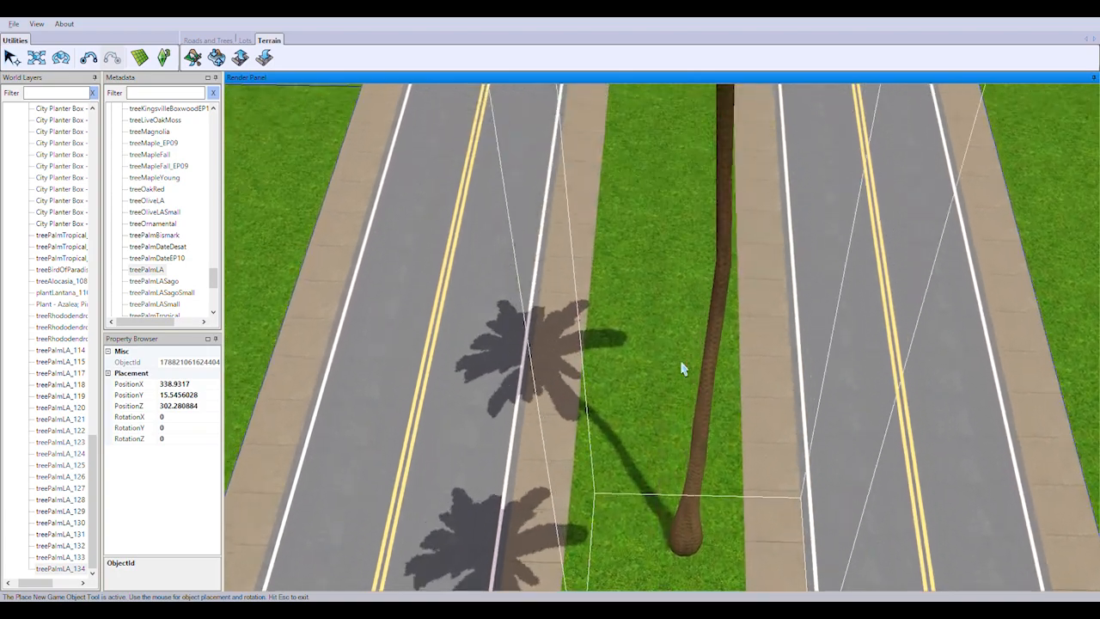
right_click_drag(682, 494, 674, 266)
left_click(657, 462)
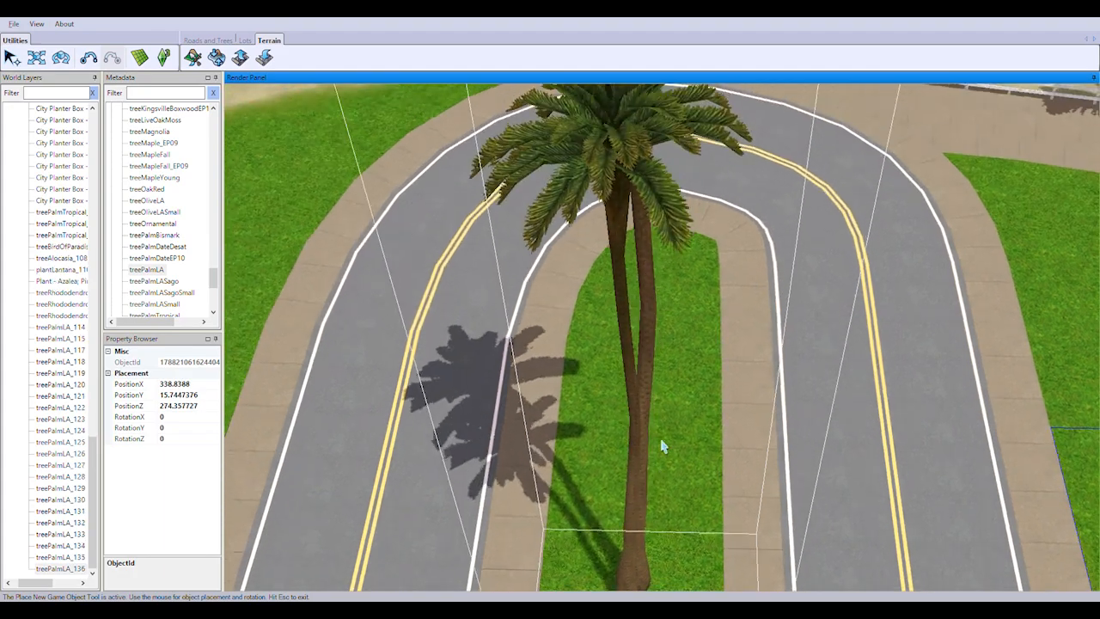
middle_click_drag(658, 444, 649, 342)
key("Escape")
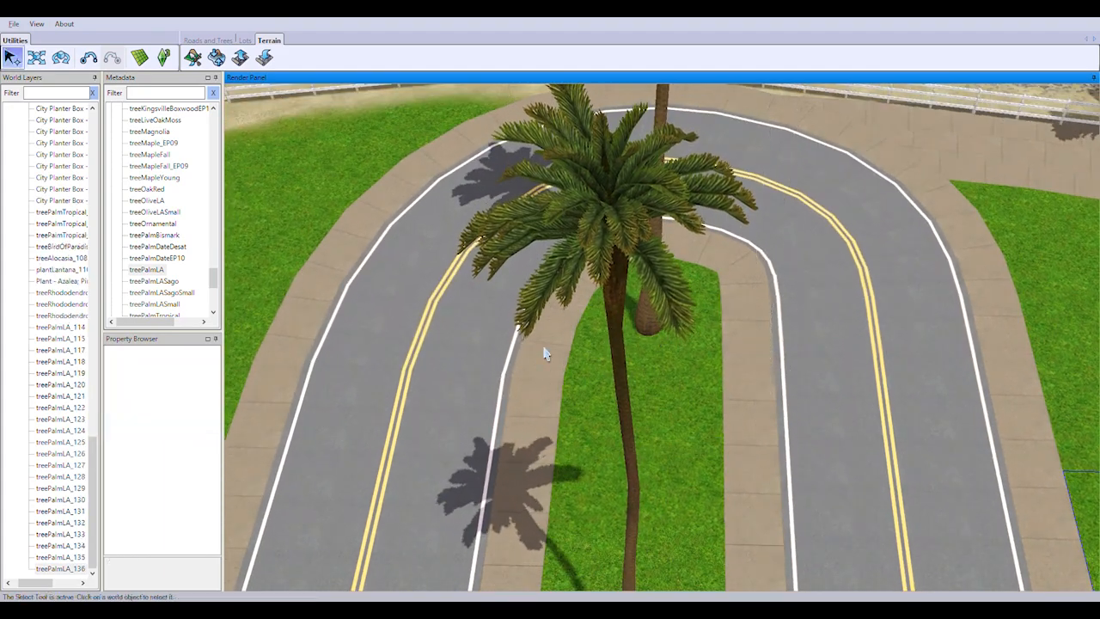
Examine the palm rows on the looped road and waterfront medians and the unplanted median by the parking lot
scroll(545, 353, "down", 5)
middle_click_drag(814, 435, 938, 588)
right_click_drag(694, 258, 666, 585)
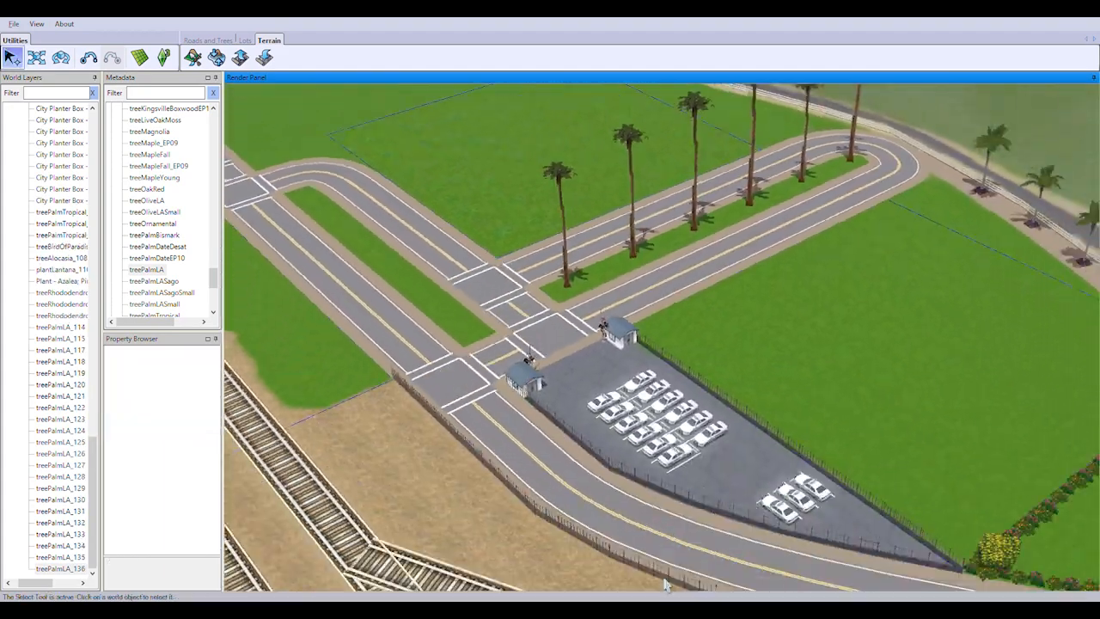
middle_click_drag(665, 585, 732, 511)
right_click_drag(732, 511, 565, 393)
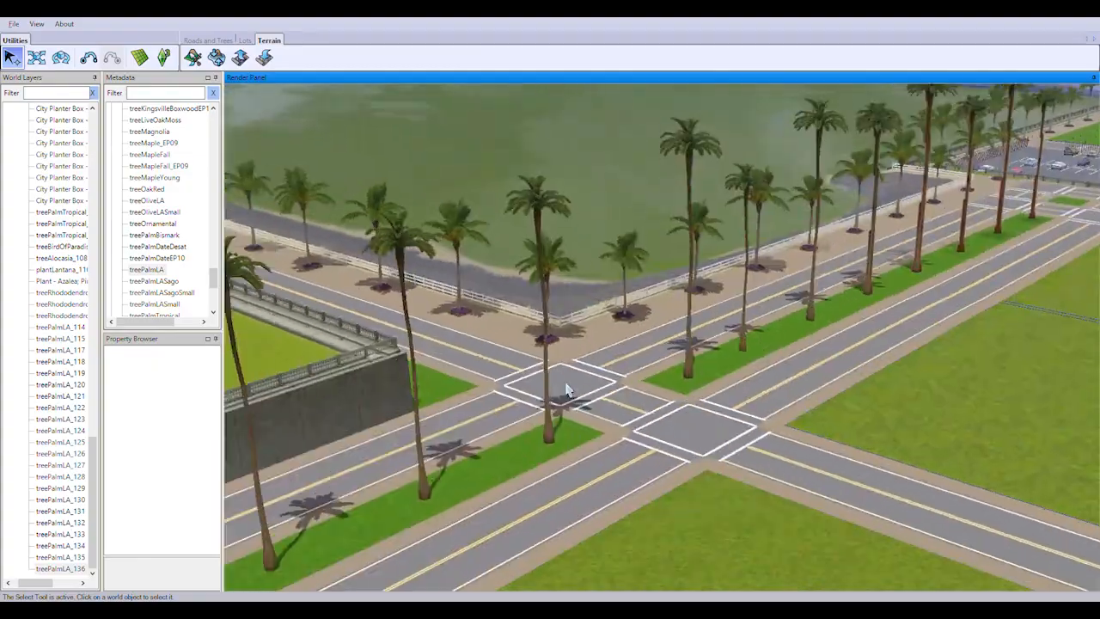
middle_click_drag(564, 393, 599, 388)
right_click_drag(599, 388, 634, 395)
middle_click_drag(634, 395, 779, 349)
right_click_drag(779, 349, 684, 395)
scroll(684, 395, "down", 3)
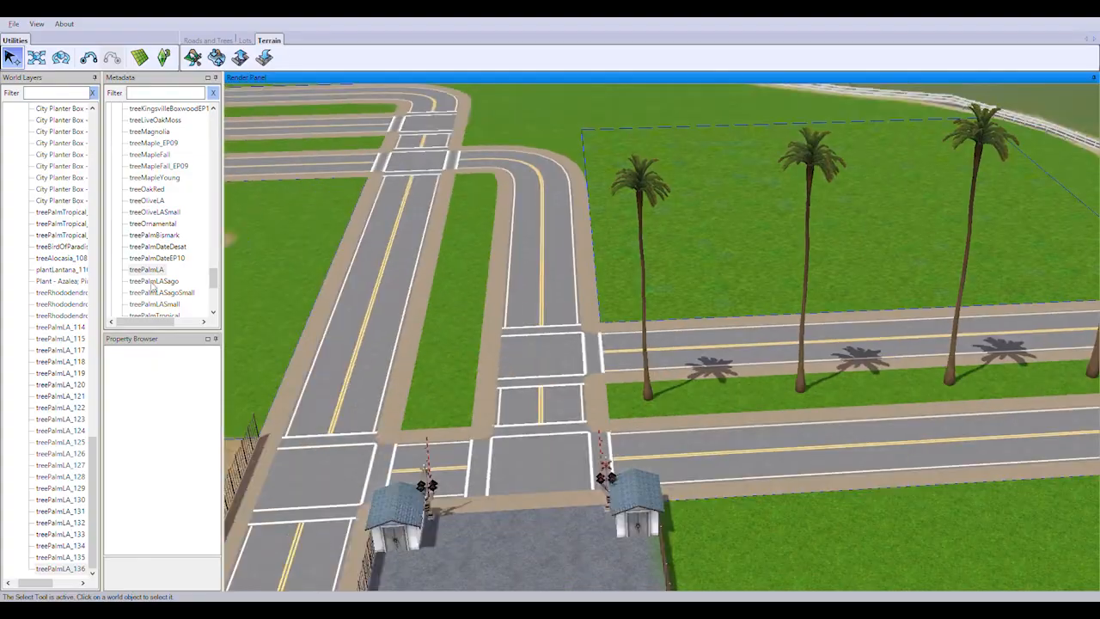
left_click(153, 284)
left_click_drag(176, 304, 452, 392)
right_click_drag(452, 393, 753, 488)
left_click(155, 274)
left_click(13, 58)
left_click(523, 421)
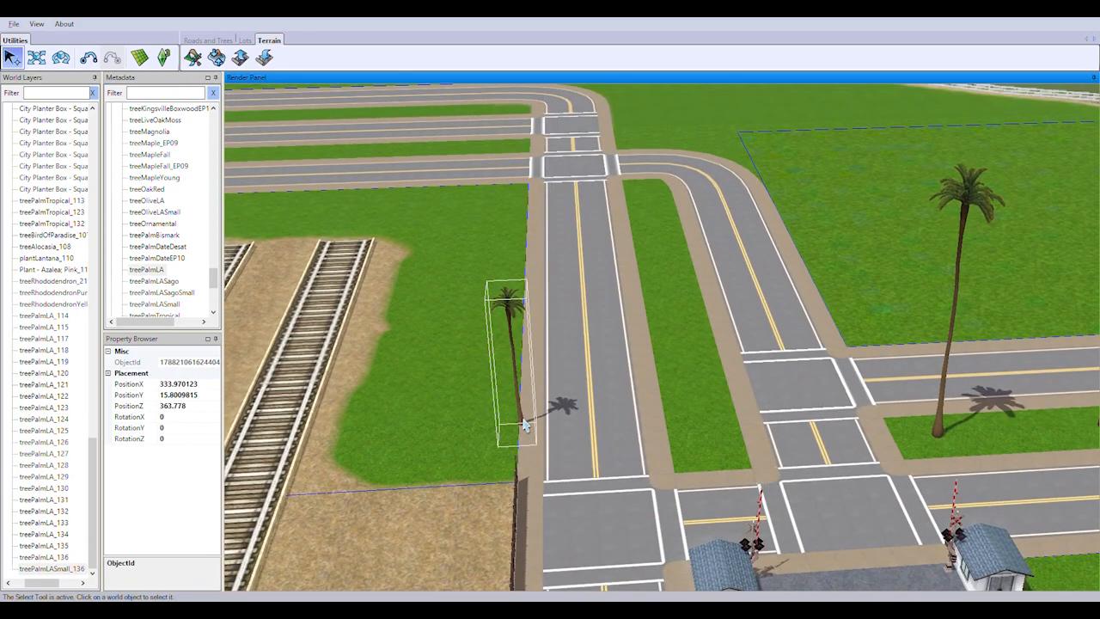
key("Delete")
Choose treePalmLA again and plant a row along the short median beyond the gatehouses, up to the curved road
left_click(149, 269)
scroll(704, 462, "up", 4)
right_click_drag(705, 463, 752, 371)
left_click(582, 454)
right_click_drag(614, 400, 586, 440)
left_click(566, 471)
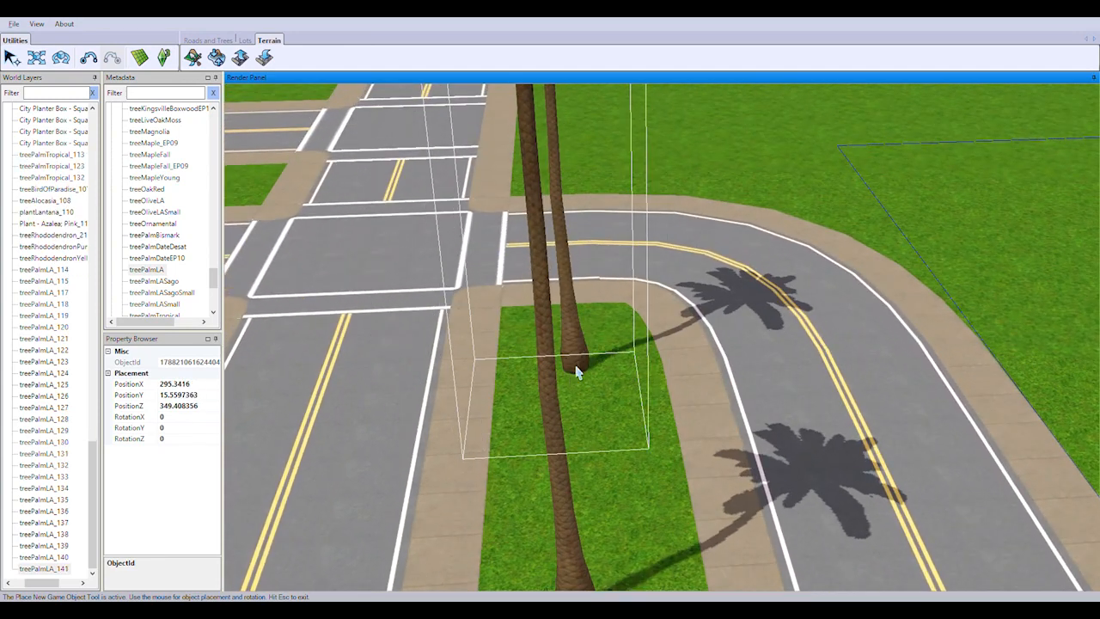
left_click(577, 372)
End the palm placement and examine the planted rows and the bare parallel medians near the rail tracks
scroll(676, 455, "down", 5)
scroll(540, 456, "down", 2)
middle_click_drag(541, 456, 577, 496)
right_click_drag(577, 496, 569, 513)
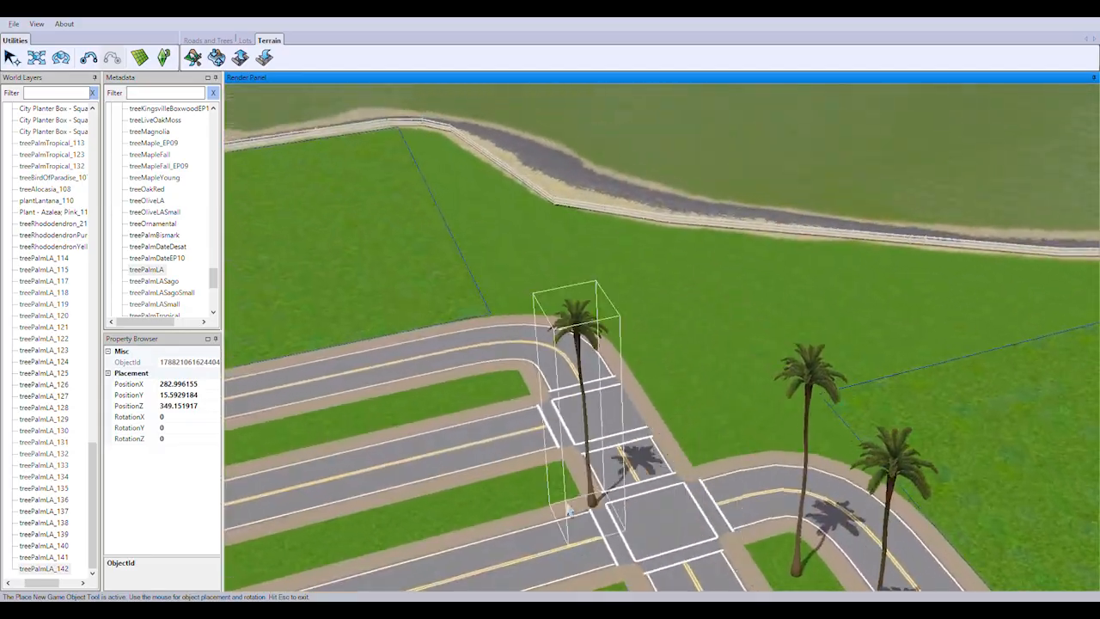
middle_click_drag(569, 512, 533, 481)
key("Escape")
mouse_move(622, 398)
middle_mouse_down()
mouse_move(565, 413)
mouse_move(636, 412)
mouse_move(611, 415)
middle_mouse_up()
right_click_drag(612, 415, 745, 535)
middle_click_drag(744, 536, 709, 500)
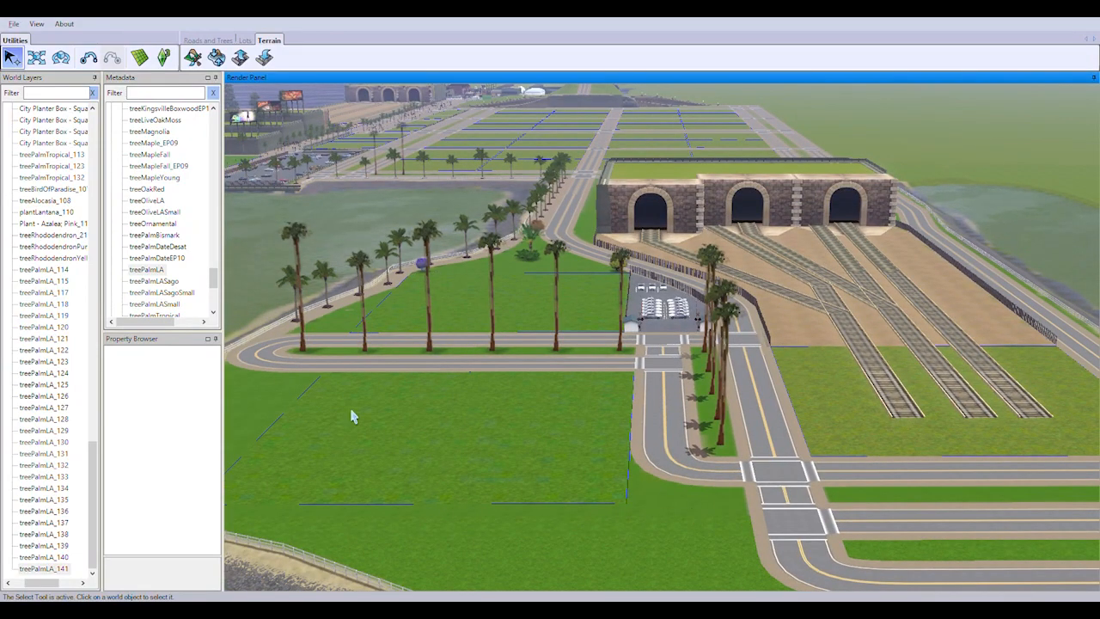
Choose treePalmLASmall and plant the first two small palms along the median of the parallel roads near the tracks
double_click(176, 301)
middle_click_drag(724, 520, 780, 319)
right_click_drag(781, 319, 564, 329)
middle_click_drag(565, 329, 617, 503)
right_click_drag(616, 504, 688, 498)
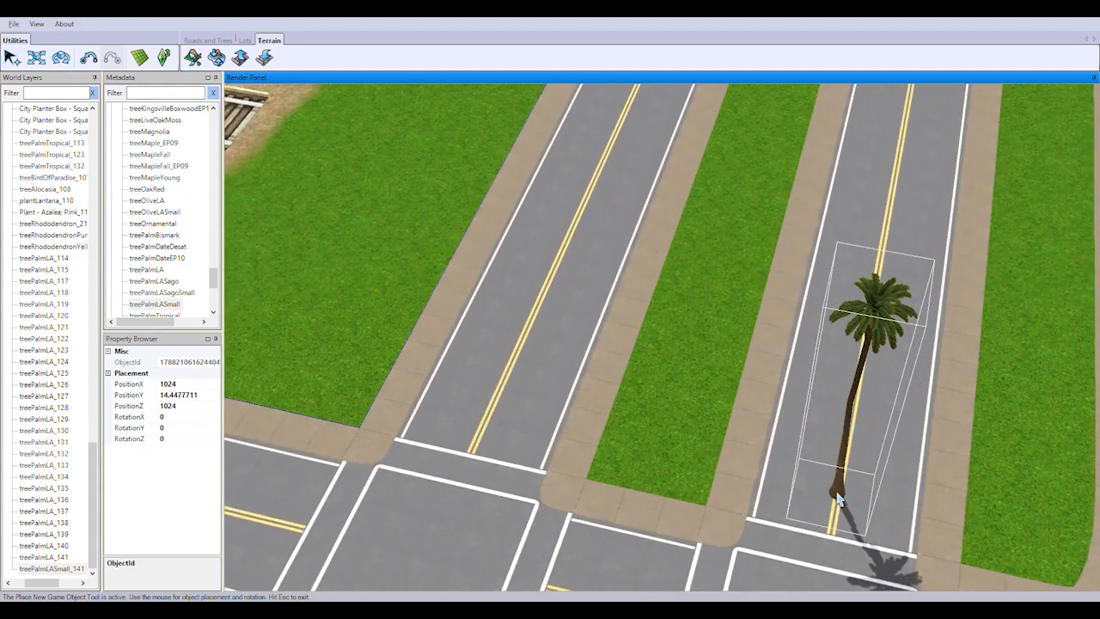
scroll(646, 465, "up", 1)
right_click_drag(581, 415, 636, 429)
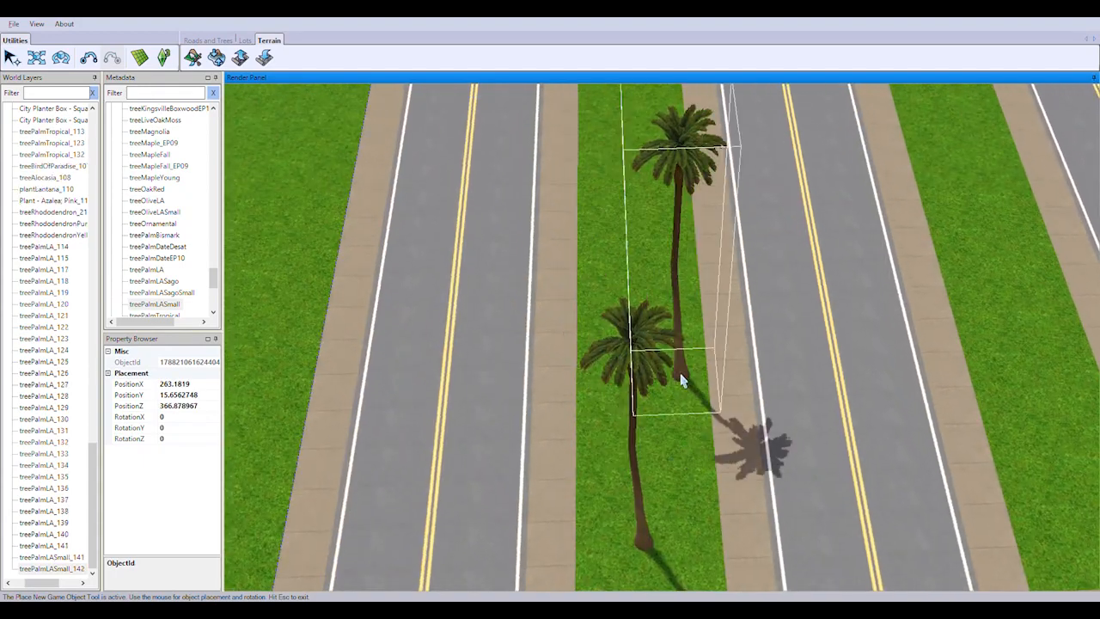
left_click(637, 291)
right_click_drag(639, 292, 662, 344)
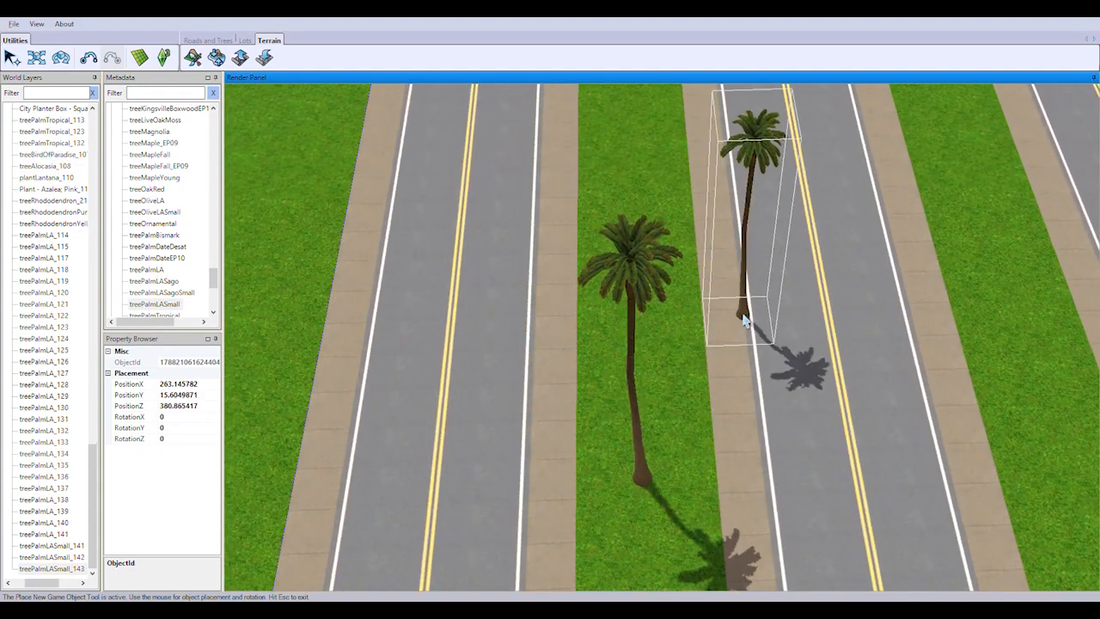
Plant the remaining treePalmLASmall palms along the parallel-road median up to the crosswalk and end the placement
right_click_drag(744, 321, 663, 475)
left_click(659, 461)
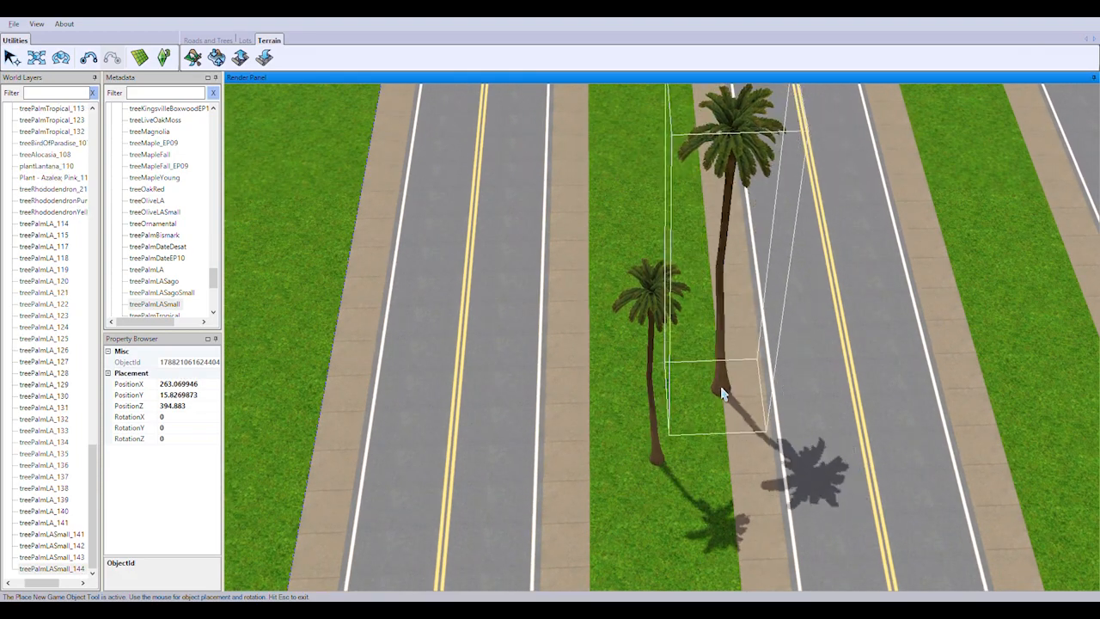
right_click_drag(722, 393, 774, 554)
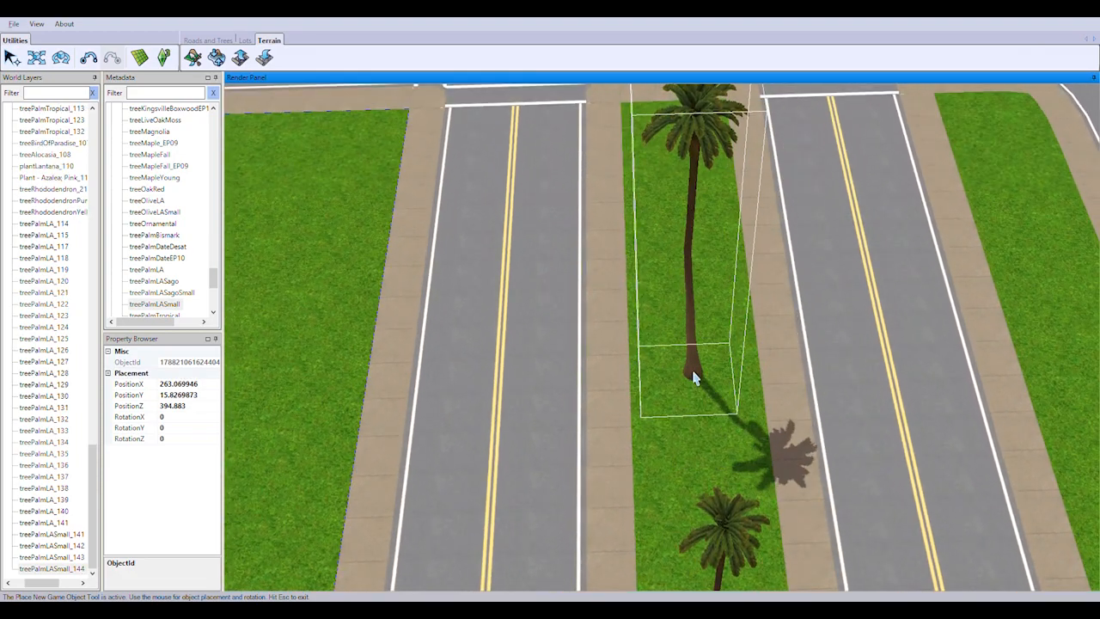
left_click(692, 377)
right_click_drag(692, 378, 649, 528)
right_click_drag(679, 297, 705, 460)
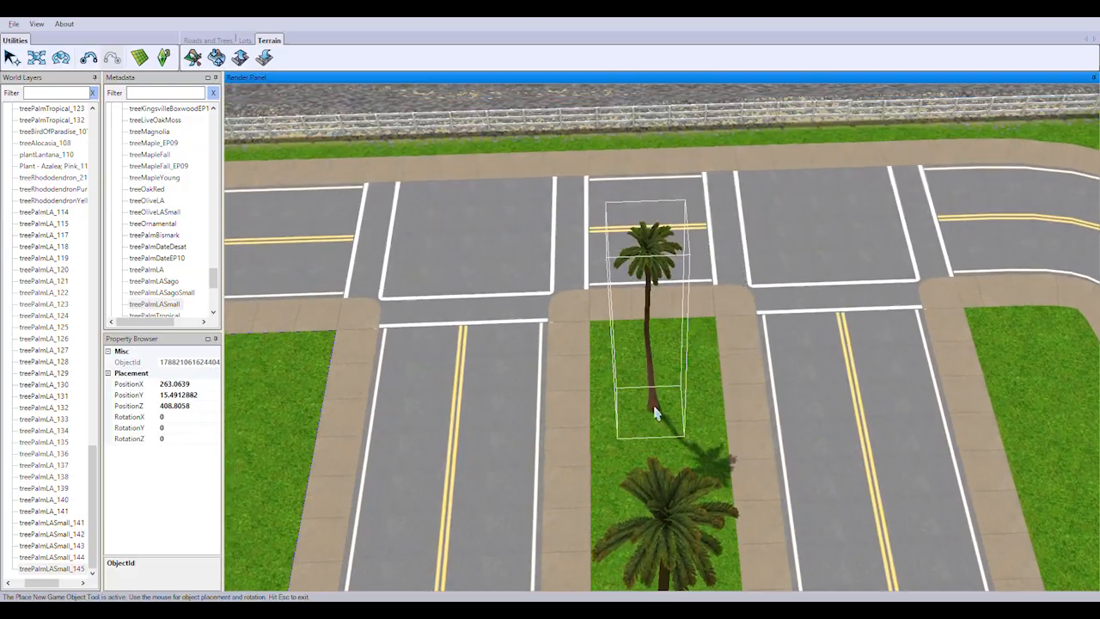
left_click(660, 416)
left_click(12, 58)
Examine the planted medians, the rail tunnel area and the palm rows between the parking lot and the waterfront
scroll(750, 448, "down", 5)
middle_click_drag(749, 447, 658, 482)
right_click_drag(658, 482, 656, 381)
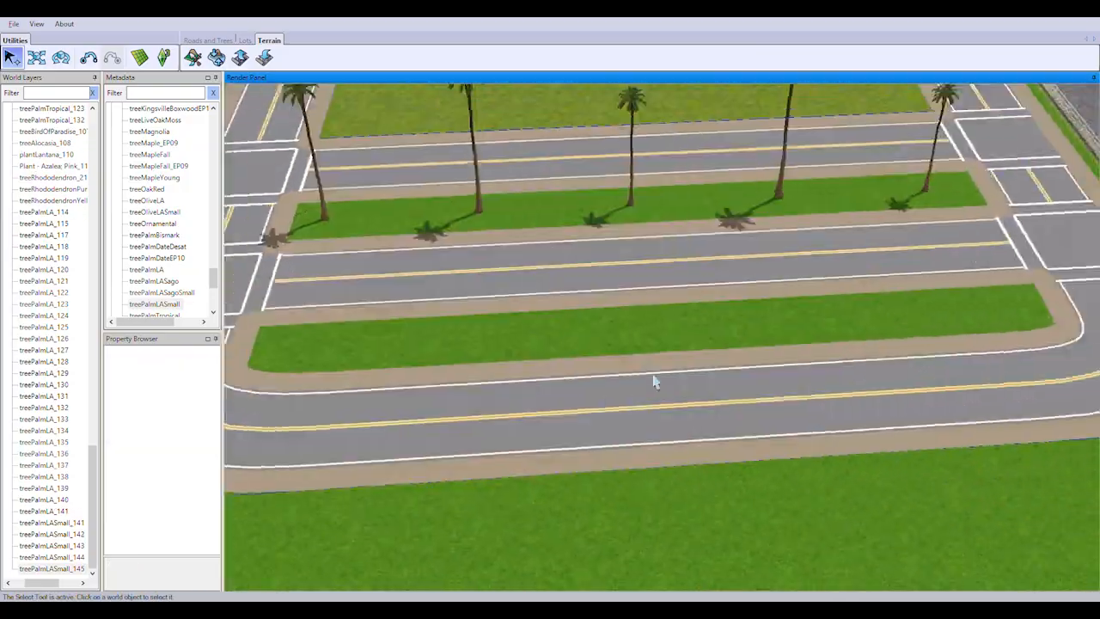
scroll(656, 381, "down", 3)
middle_click_drag(540, 352, 651, 307)
right_click_drag(651, 307, 705, 324)
middle_click_drag(705, 324, 803, 412)
scroll(803, 412, "down", 3)
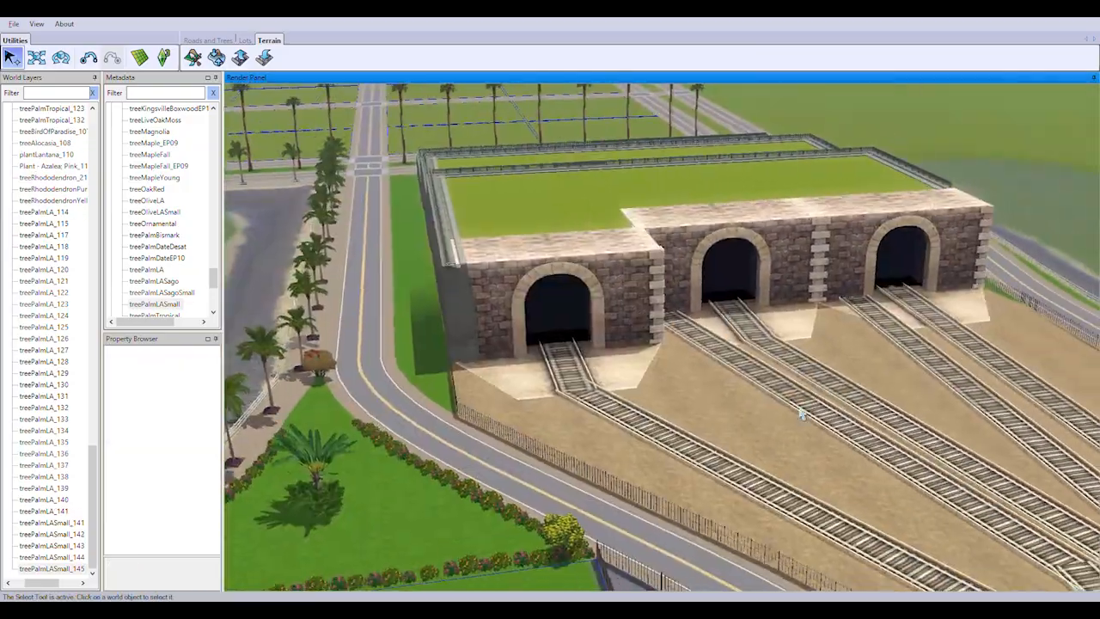
right_click_drag(803, 412, 610, 361)
middle_click_drag(610, 361, 705, 327)
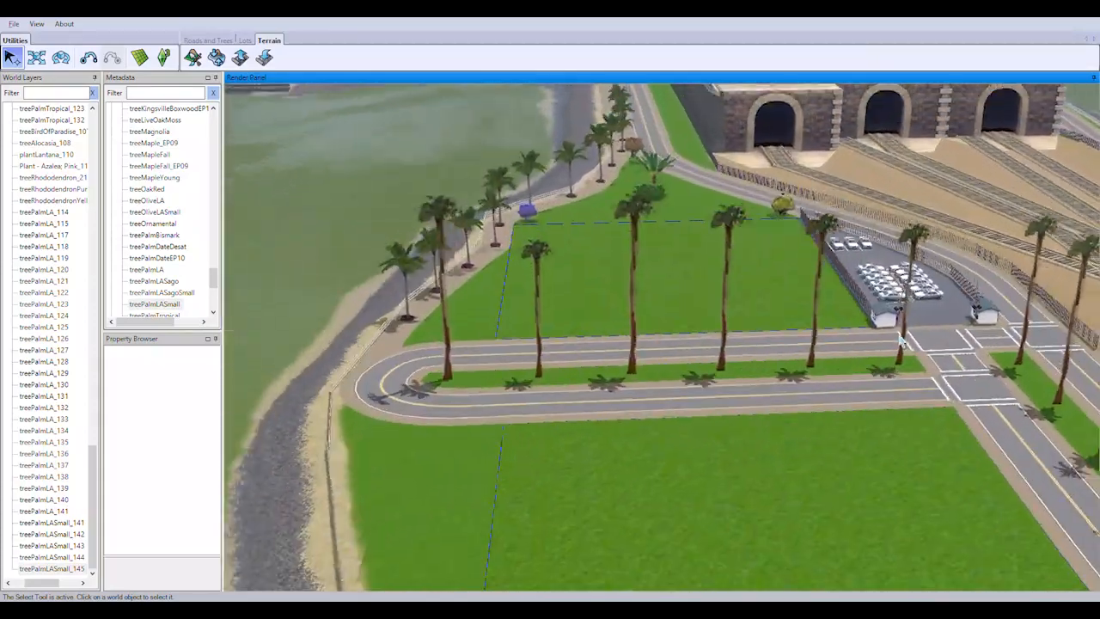
right_click_drag(705, 327, 1047, 87)
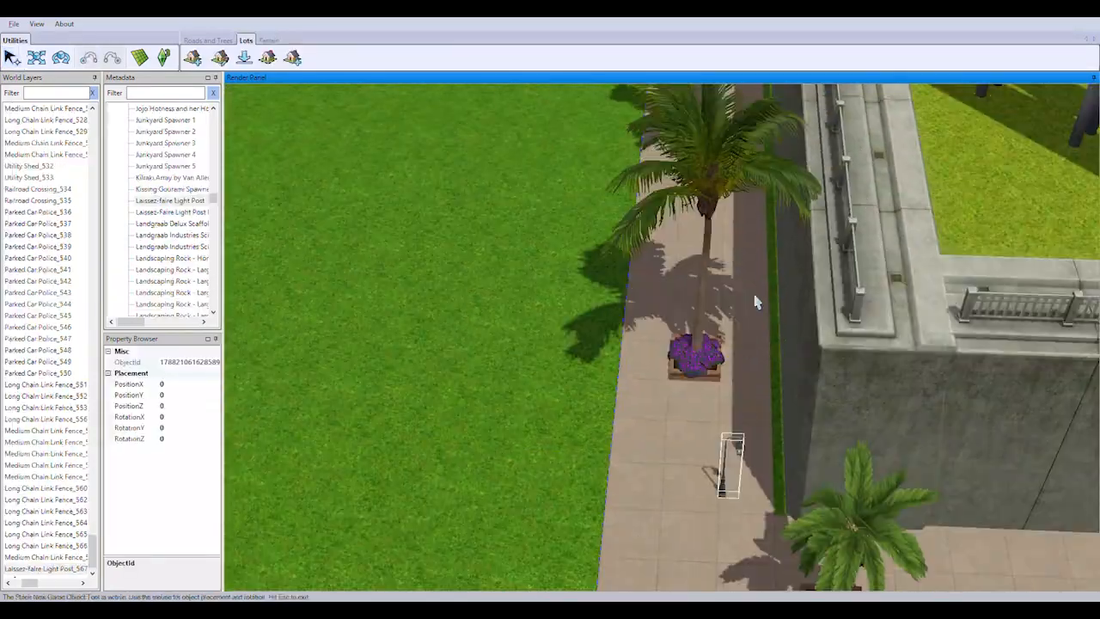
scroll(756, 303, "up", 3)
Place Laissez-faire Light Posts beside the palm planters along the first stretch of the seawall promenade
left_click(812, 395)
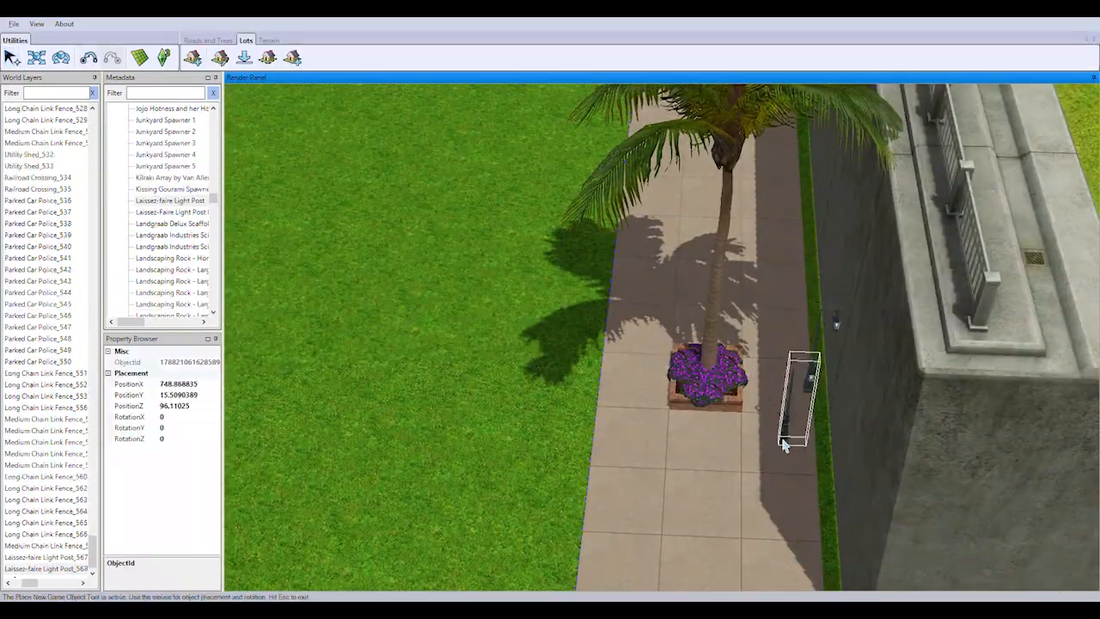
middle_click_drag(786, 442, 840, 375)
left_click(831, 371)
right_click_drag(810, 415, 631, 295)
left_click(776, 412)
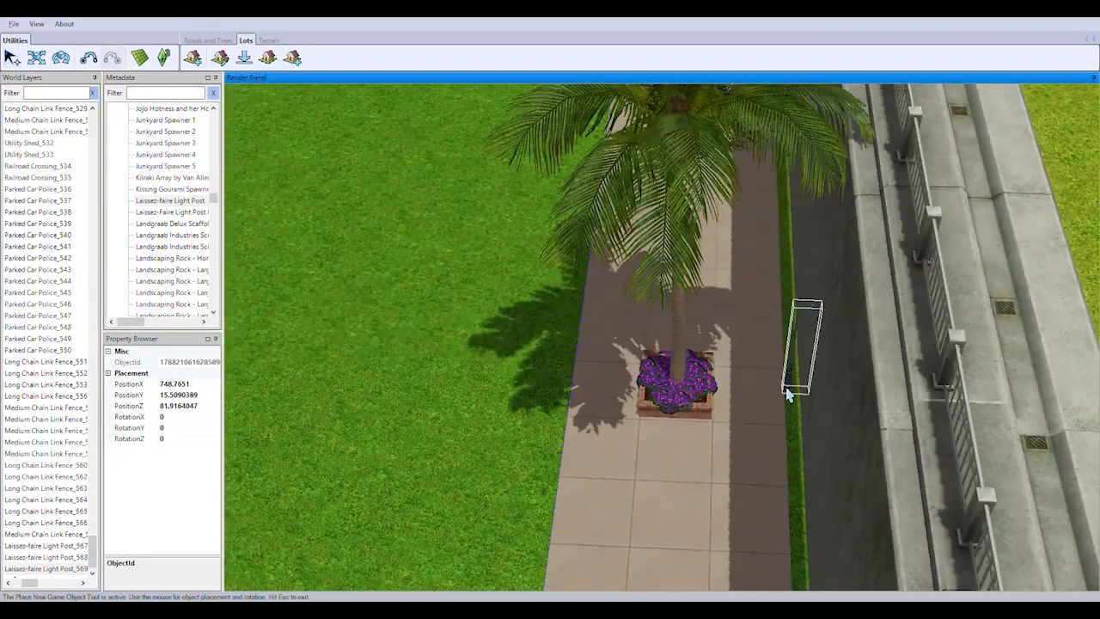
left_click(788, 405)
middle_click_drag(630, 295, 751, 477)
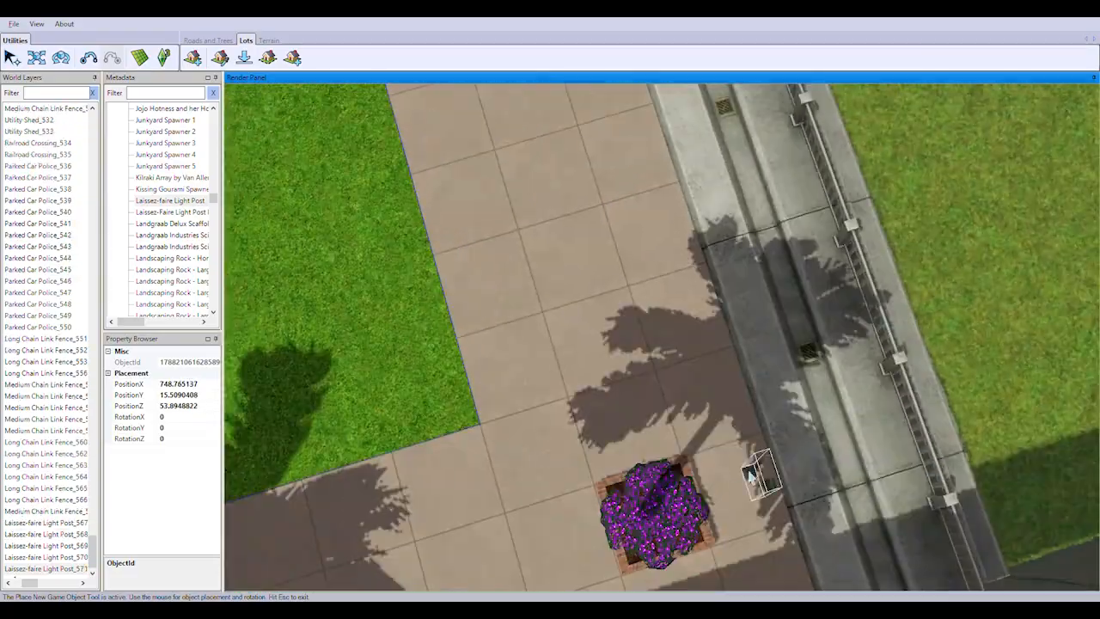
Continue the light post row around the promenade corner and along the next seawall stretch, beside each planter
left_click(770, 482)
right_click_drag(771, 481, 734, 323)
left_click(743, 274)
middle_click_drag(733, 323, 745, 435)
left_click(861, 364)
right_click_drag(860, 363, 799, 416)
left_click(842, 265)
left_click(819, 315)
left_click(719, 274)
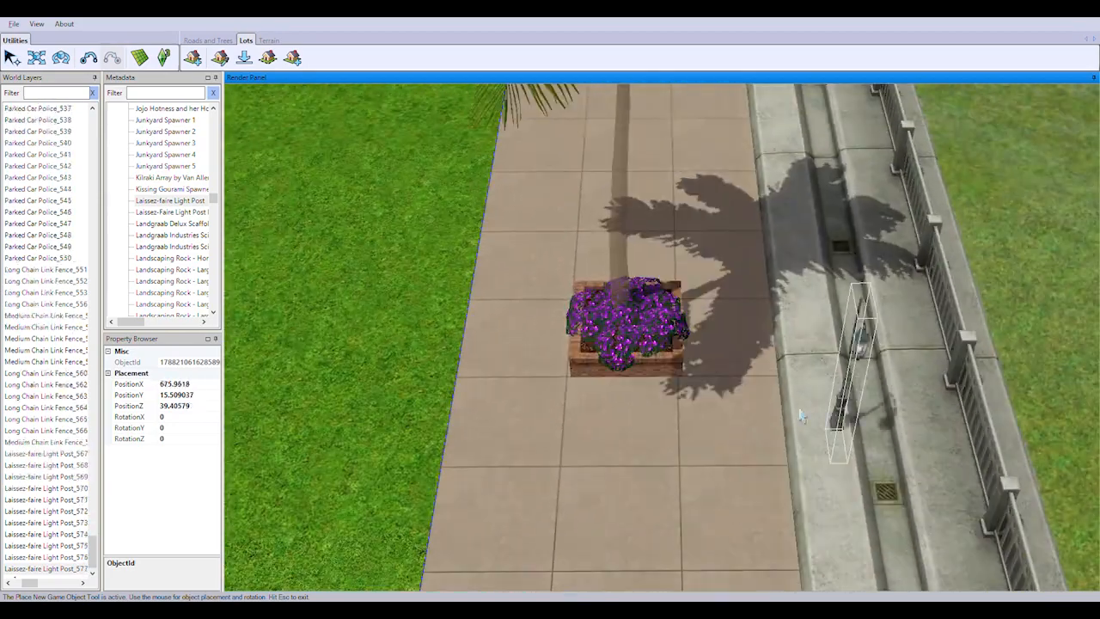
Place light posts along the rest of the straight seawall promenade and around its second corner
left_click(764, 341)
right_click_drag(765, 320, 676, 260)
left_click(706, 241)
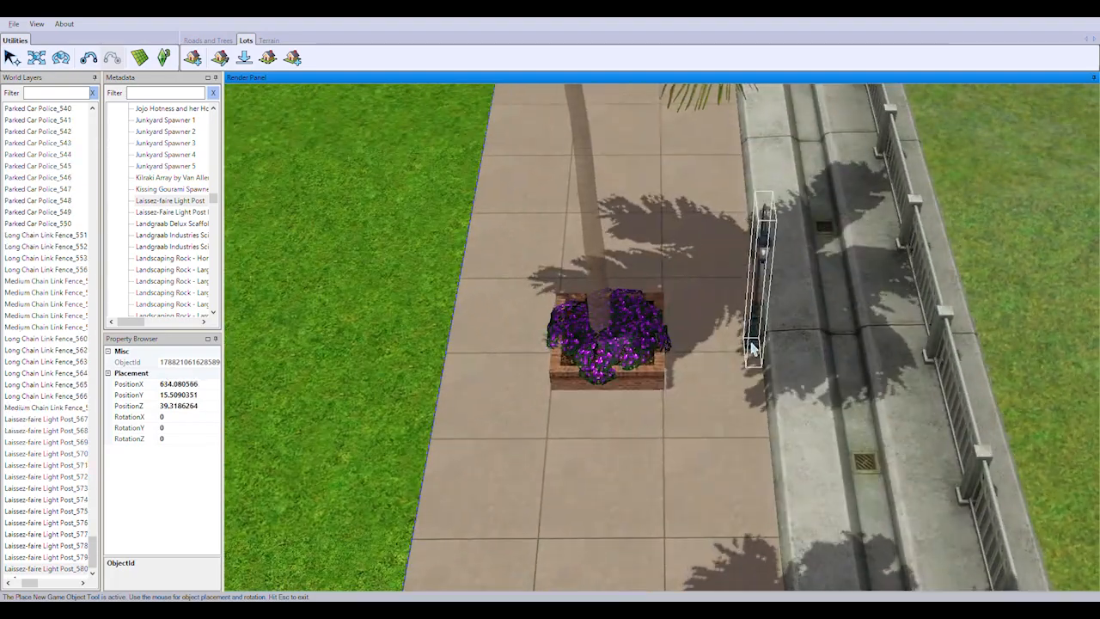
left_click(753, 359)
right_click_drag(753, 359, 744, 372)
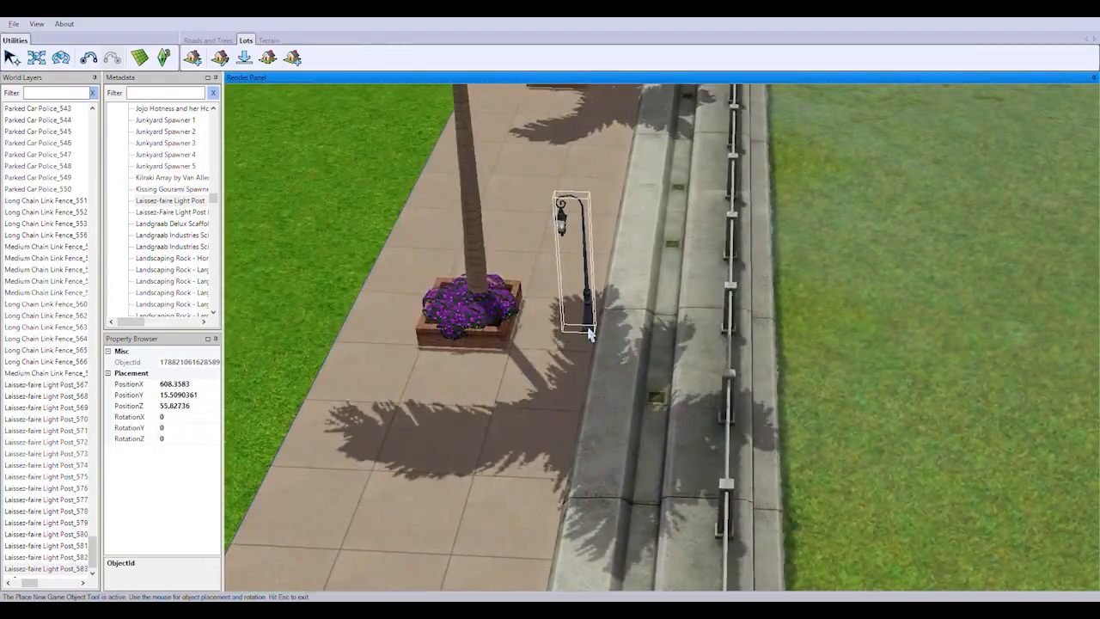
Add light posts beside the planters on the promenade stretch leading toward the parking lot
left_click(590, 334)
right_click_drag(590, 334, 696, 275)
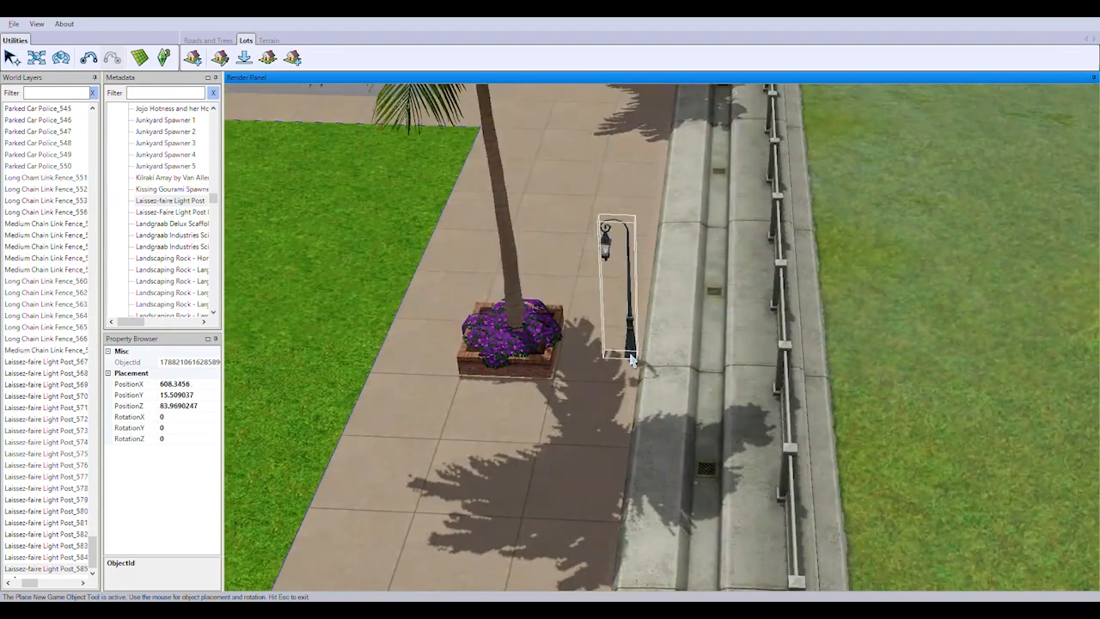
left_click(631, 359)
right_click_drag(630, 359, 583, 368)
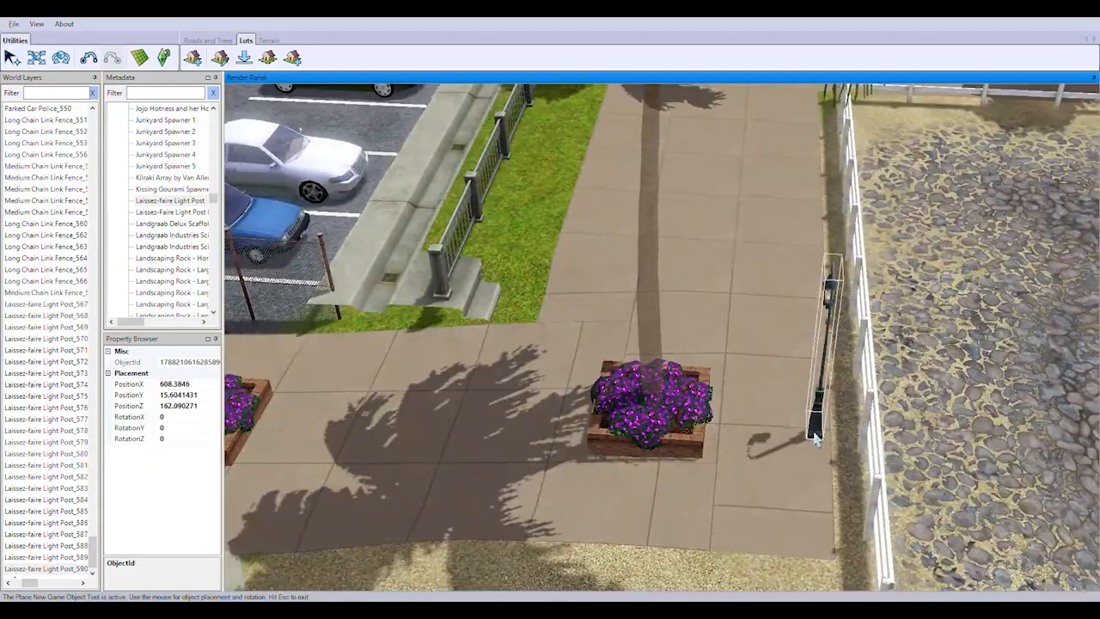
Place light posts past the parking lot and road crossing, and along the white-fenced promenade to the flower-edged lawn
left_click(817, 439)
key("w")
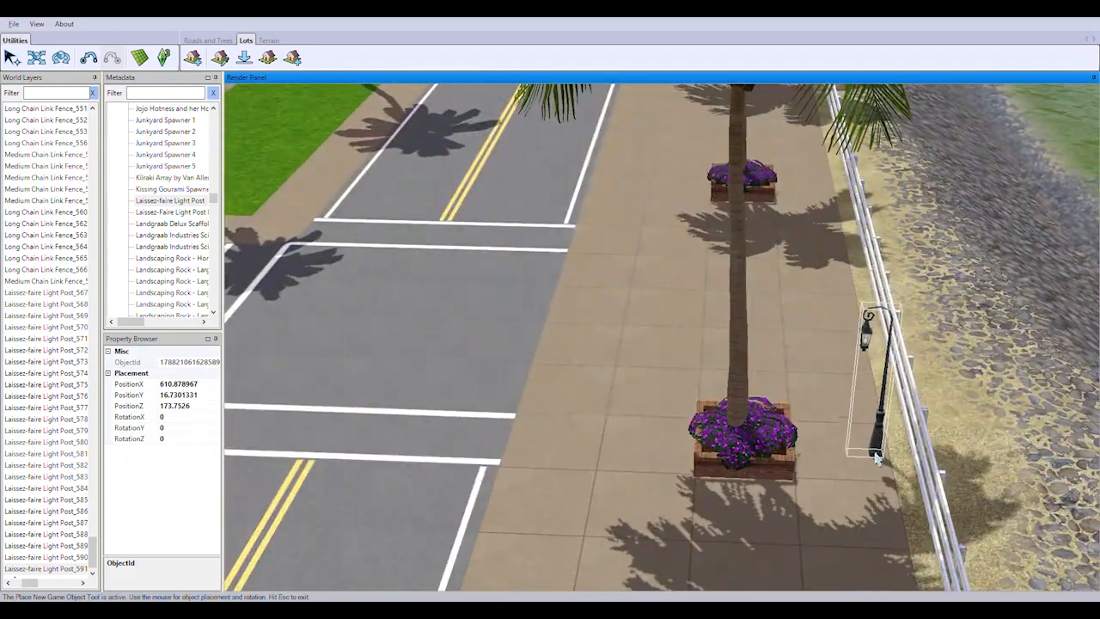
left_click(877, 458)
key("w")
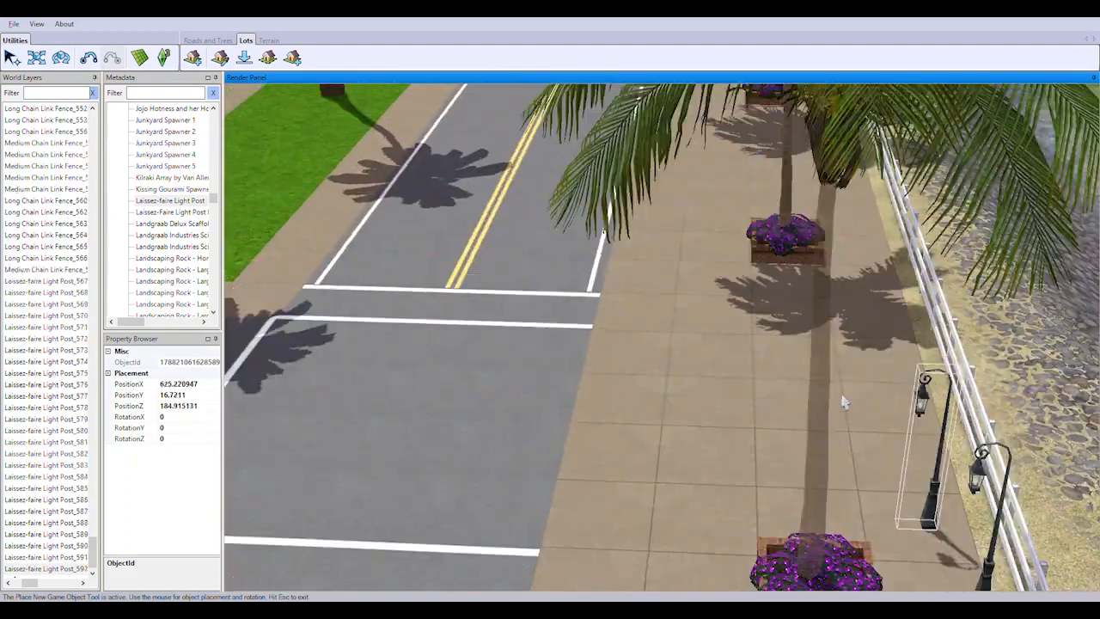
key("d")
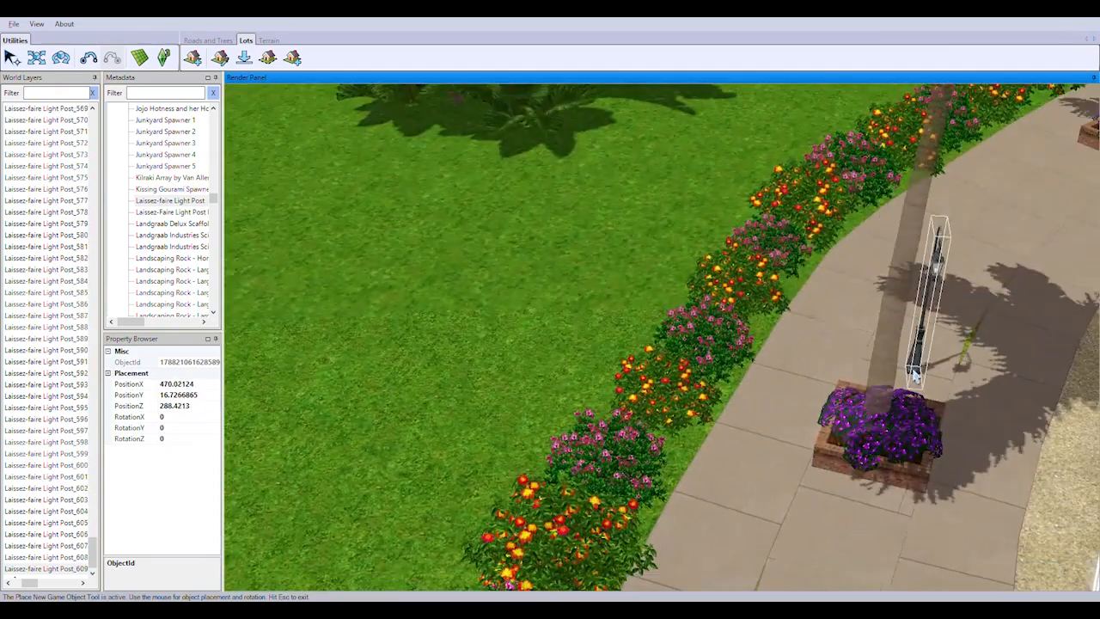
Place light posts beside the planters along the curved white-fenced path, finishing the row near the road bend
middle_click_drag(914, 374, 685, 451)
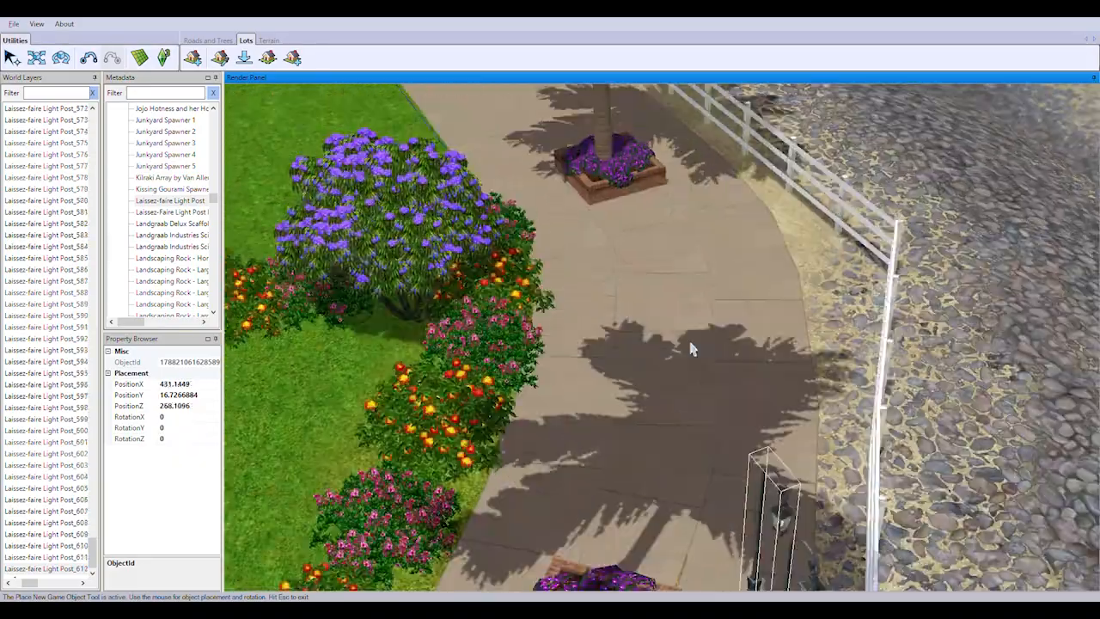
right_click_drag(693, 349, 636, 442)
middle_click_drag(636, 441, 786, 511)
right_click_drag(792, 506, 744, 370)
left_click(907, 438)
left_click(742, 509)
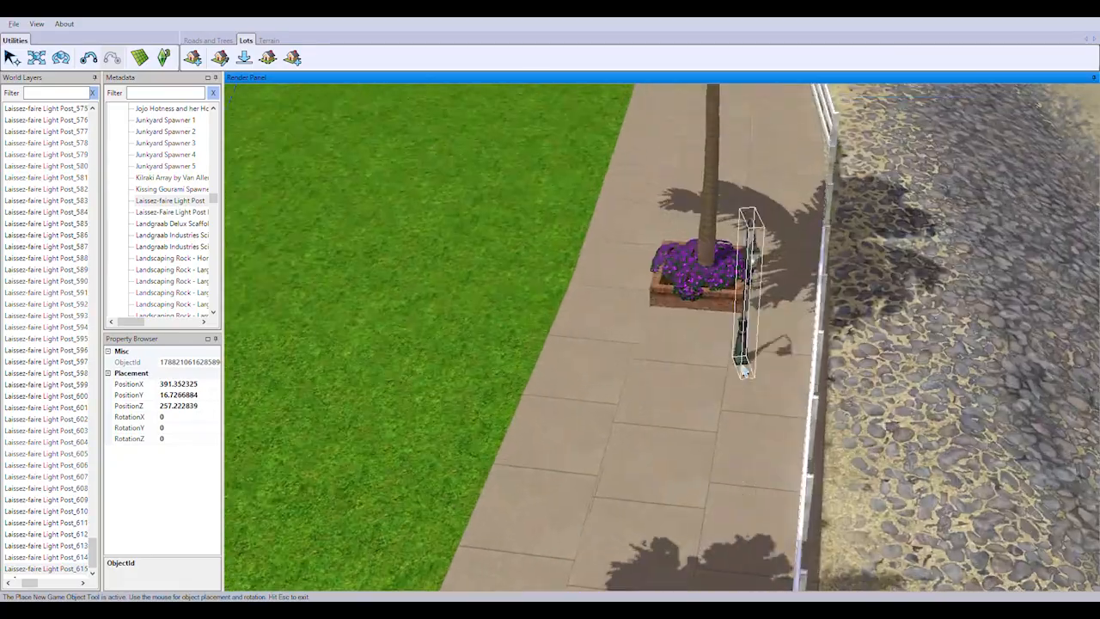
middle_click_drag(788, 370, 817, 329)
left_click(817, 328)
right_click_drag(817, 329, 676, 443)
Use the Rotate tool to turn the last light post in the row to a RotationY of about -77
left_click(60, 57)
left_click(792, 362)
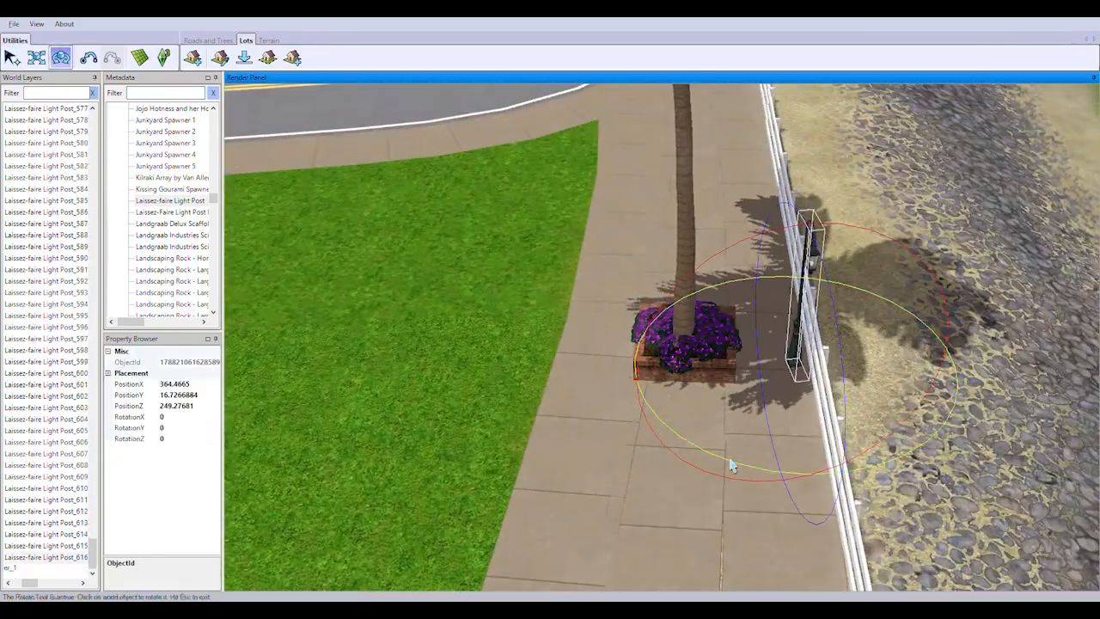
left_click_drag(773, 484, 759, 416)
middle_click_drag(760, 416, 810, 309)
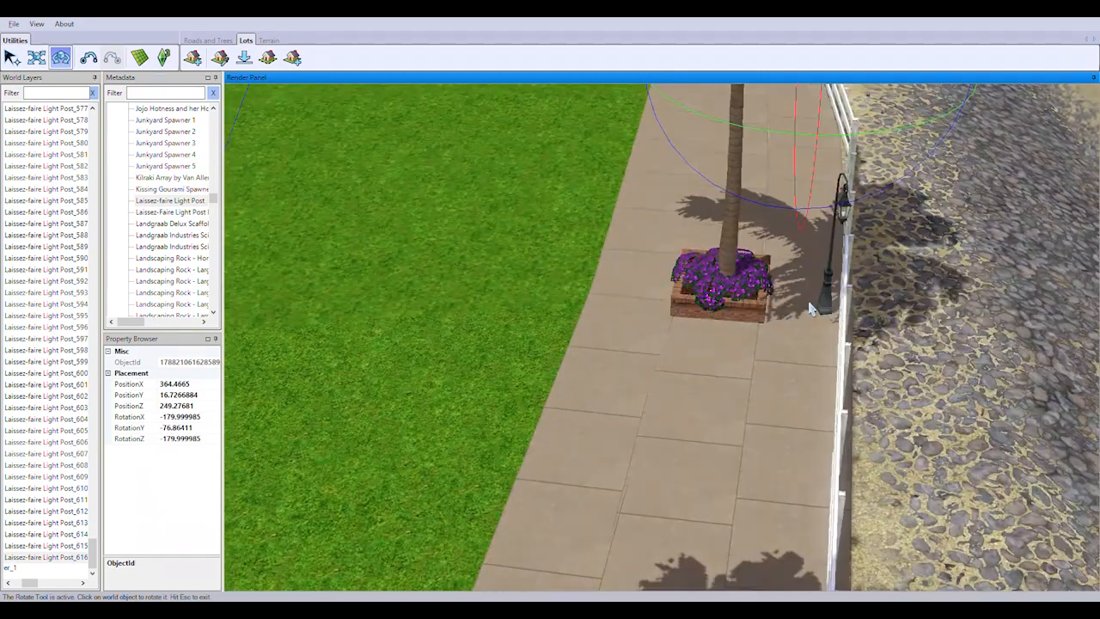
Rotate the second-to-last light post along the white fence to a RotationY of about -72
left_click_drag(684, 380, 686, 326)
right_click_drag(686, 327, 698, 464)
left_click(818, 373)
left_click_drag(777, 500, 762, 430)
right_click_drag(761, 429, 823, 363)
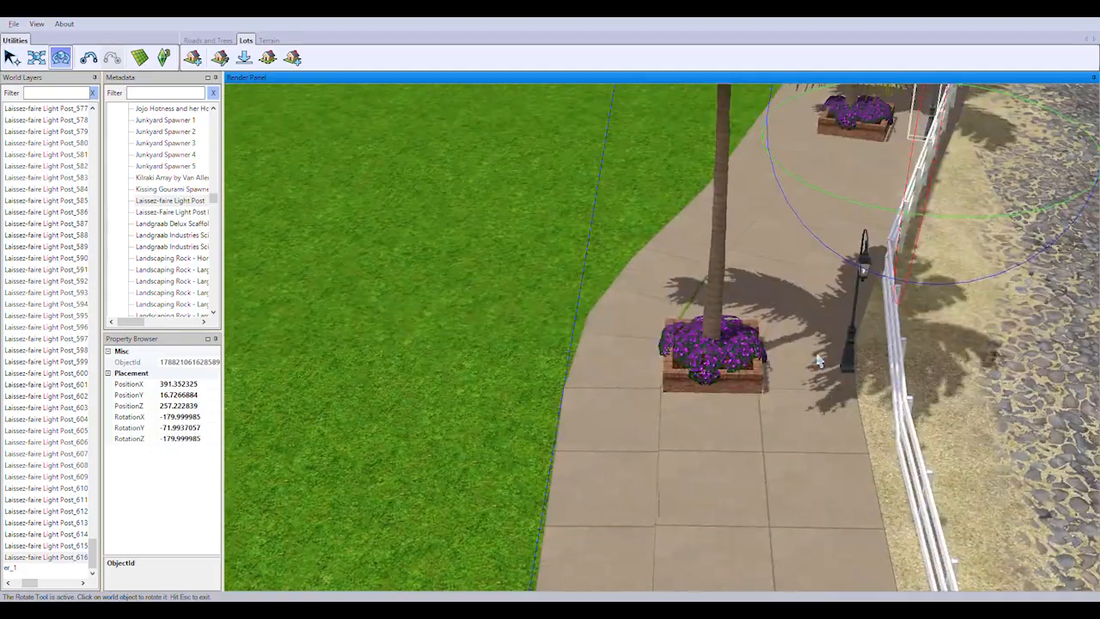
Rotate the next light posts on the curved path, between the open lawn and the flowering hedge, to follow the fence
left_click(705, 326)
scroll(832, 408, "down", 5)
right_click_drag(832, 407, 877, 415)
left_click(740, 356)
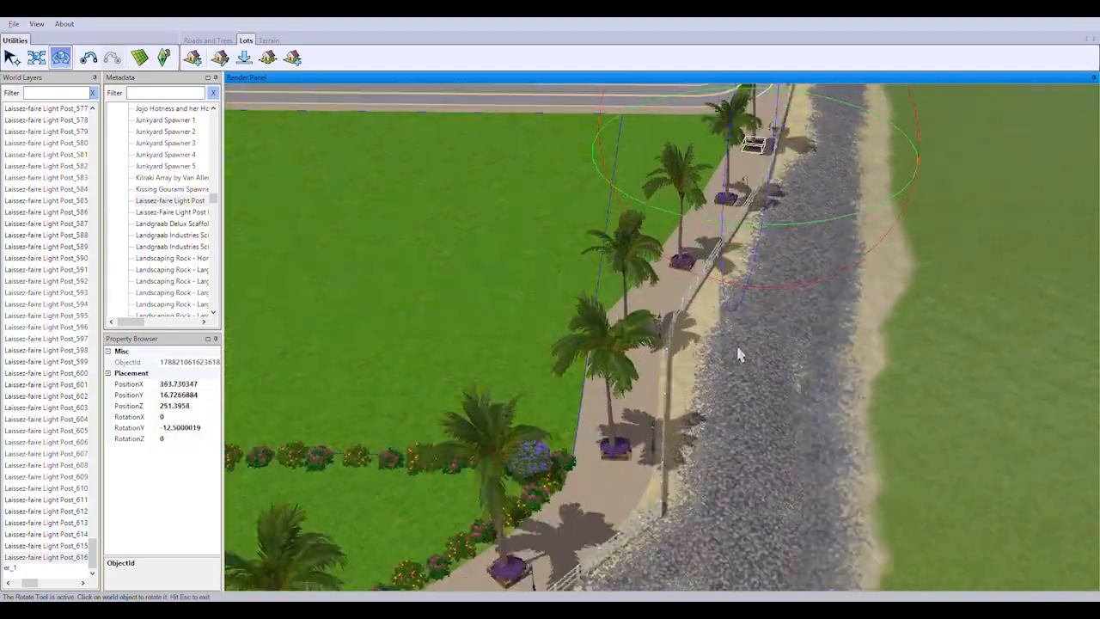
scroll(740, 356, "up", 5)
left_click(616, 395)
scroll(626, 479, "down", 3)
left_click_drag(625, 477, 674, 471)
right_click_drag(674, 471, 773, 330)
left_click_drag(766, 436, 692, 421)
right_click_drag(693, 421, 763, 323)
Rotate the two light posts on the bend beside the flowering hedge to follow the path
left_click(762, 314)
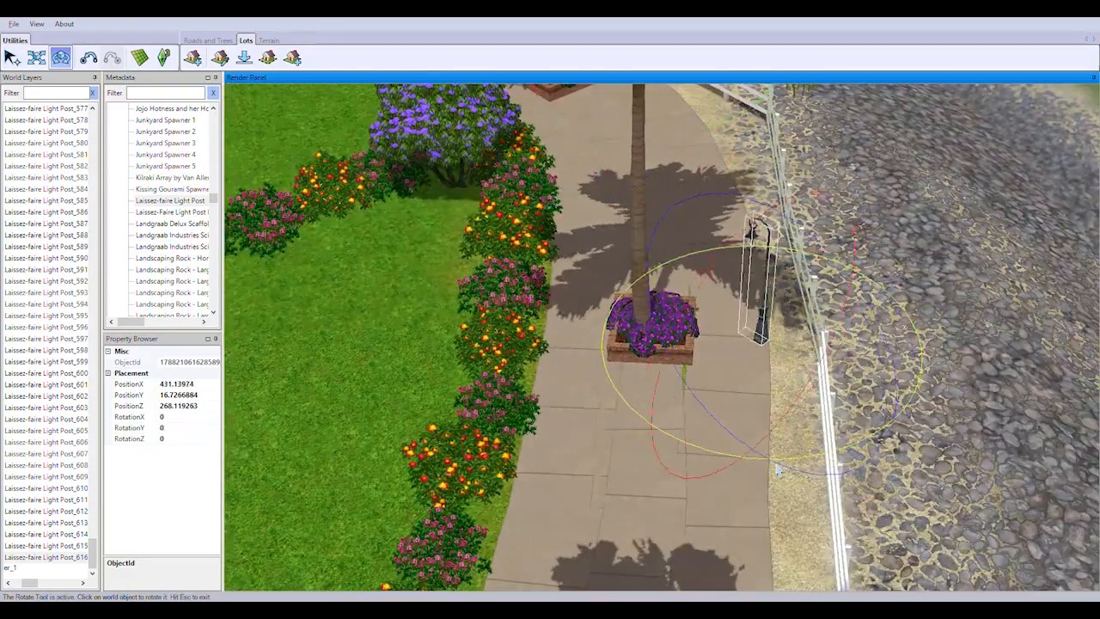
right_click_drag(790, 409, 722, 356)
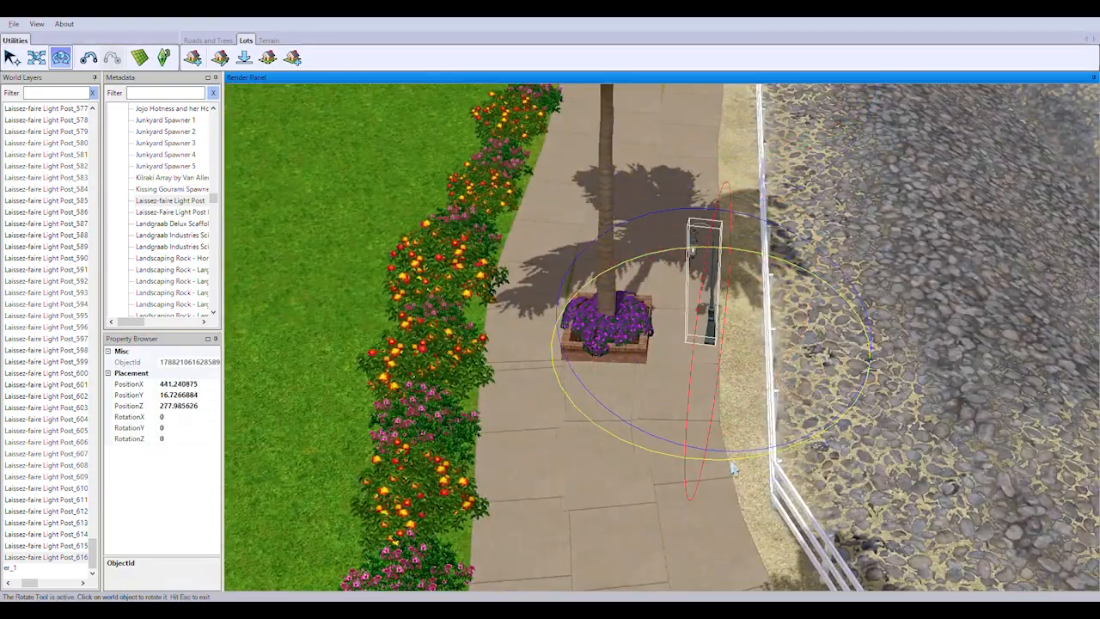
left_click_drag(733, 469, 722, 474)
right_click_drag(722, 474, 672, 335)
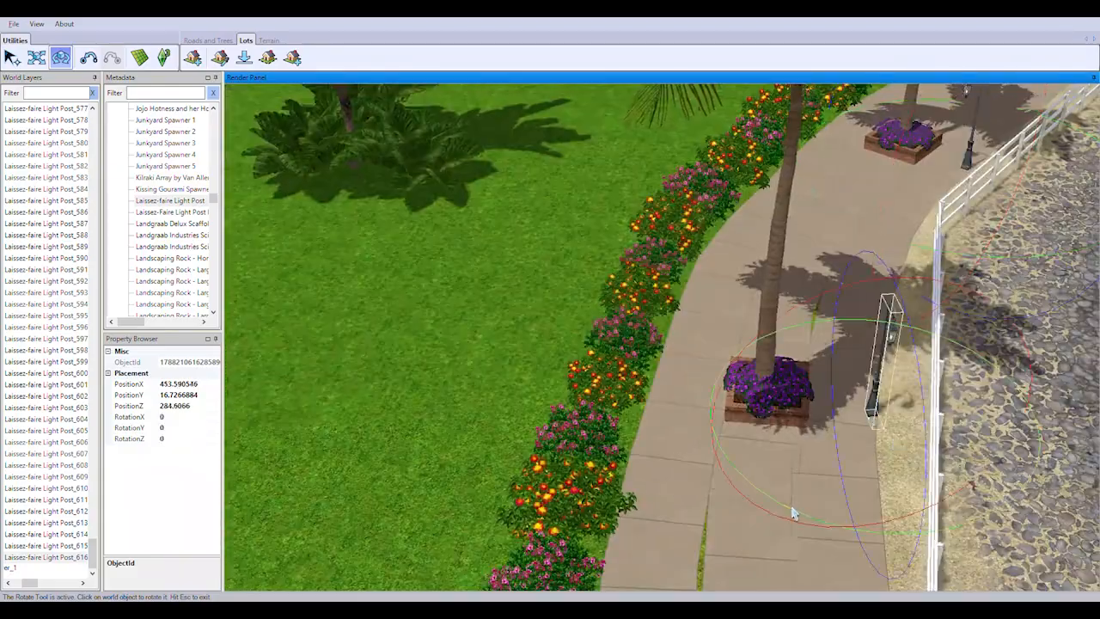
Rotate the two light posts along the far end of the flowering hedge to line up with the fence
left_click_drag(870, 534, 847, 529)
right_click_drag(847, 529, 778, 467)
left_click(815, 331)
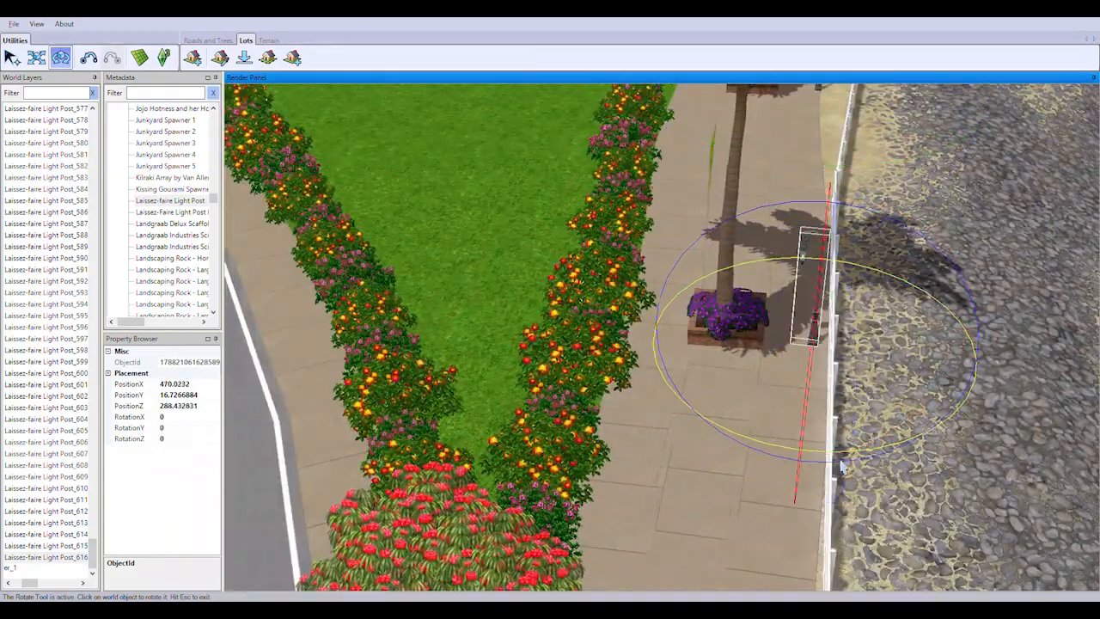
left_click_drag(843, 467, 825, 465)
right_click_drag(826, 465, 826, 335)
Try a RotationY of 90 on the light post just past the hedge, and set it to -90 instead
left_click(649, 301)
left_click(172, 428)
type("90")
key("Return")
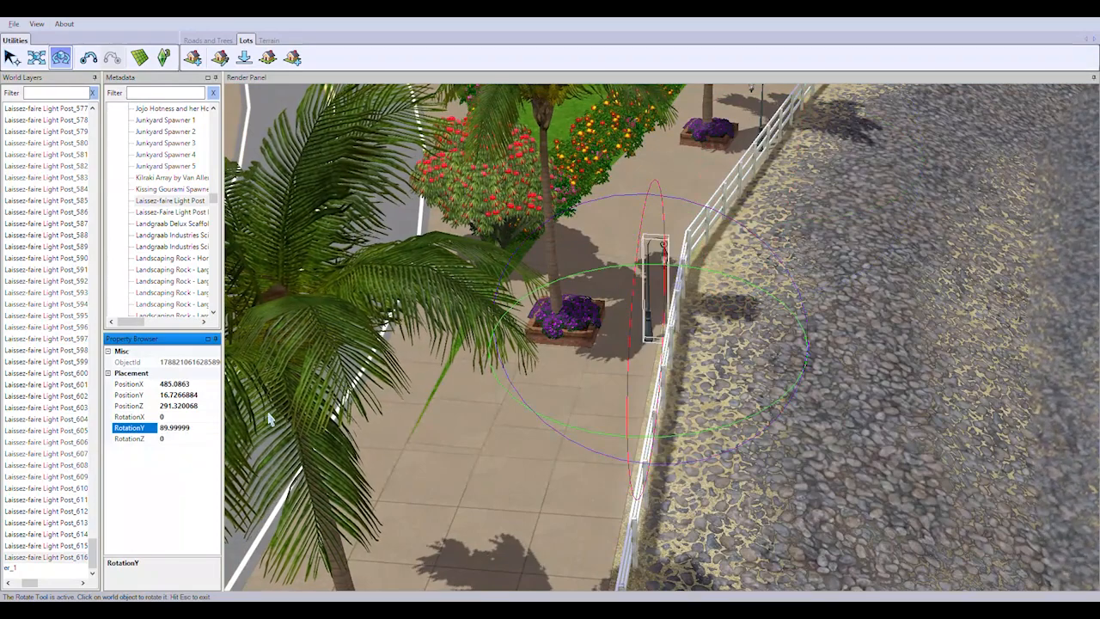
type("-90")
key("Return")
Set RotationY to -90 for the first light post on the straight fenced promenade beside the road
right_click_drag(474, 380, 668, 307)
left_click(669, 305)
left_click(172, 428)
key("BackSpace")
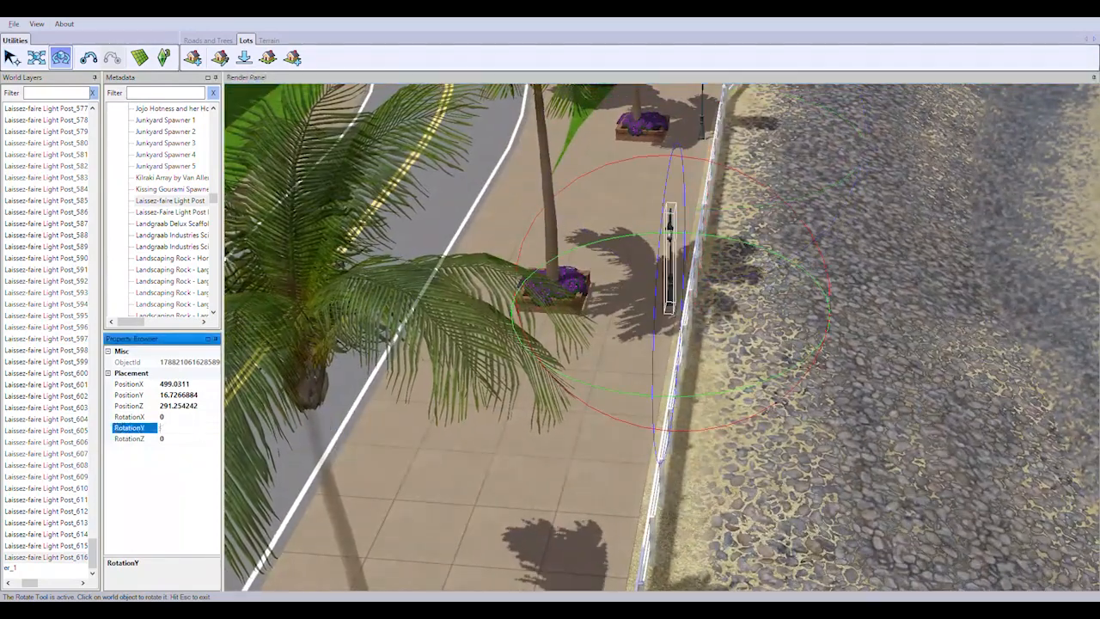
type("-90")
key("Return")
Set RotationY to -90 for the following two light posts along the white fence
right_click_drag(469, 383, 468, 430)
left_click(649, 344)
left_click(172, 429)
type("-90")
key("Return")
right_click_drag(465, 387, 465, 425)
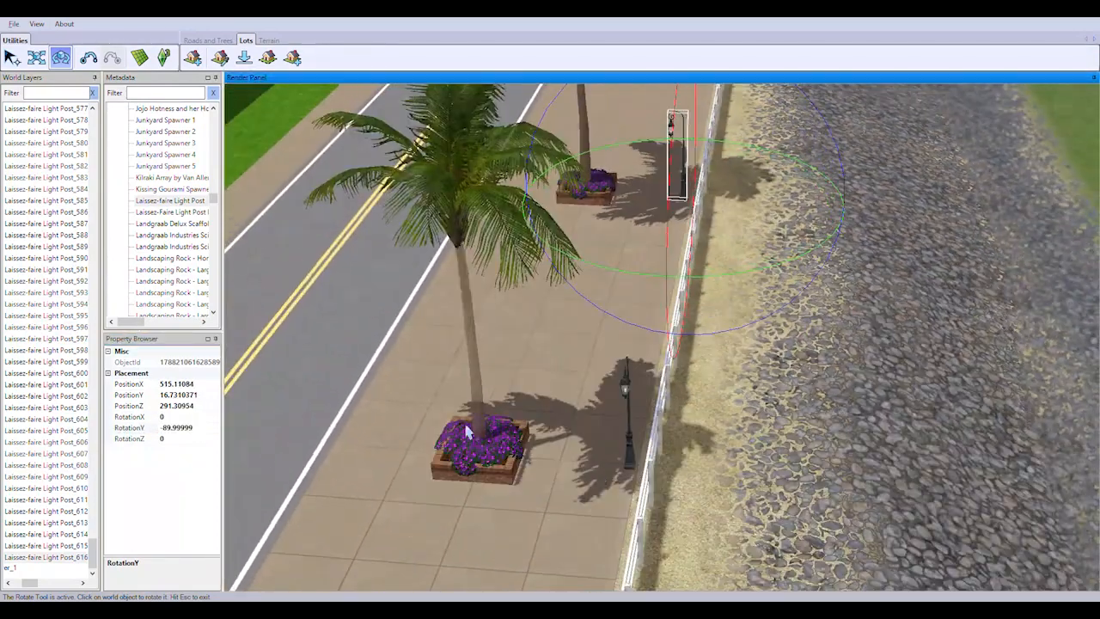
type("-90")
key("Return")
Select the next unrotated light post beside the roadside planters and set its RotationY to -90
right_click_drag(559, 370, 568, 412)
left_click(623, 393)
double_click(143, 431)
type("-90")
key("Return")
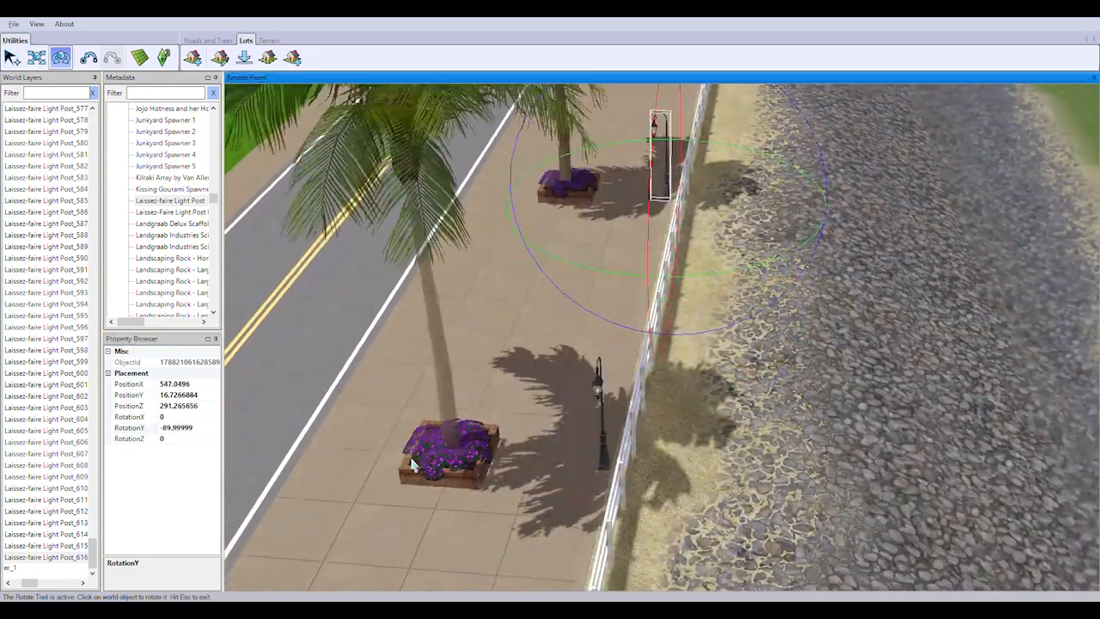
Apply the RotationY value -89.99999 to the remaining light posts along the roadside fence
left_click(614, 354)
right_click_drag(462, 416, 749, 447)
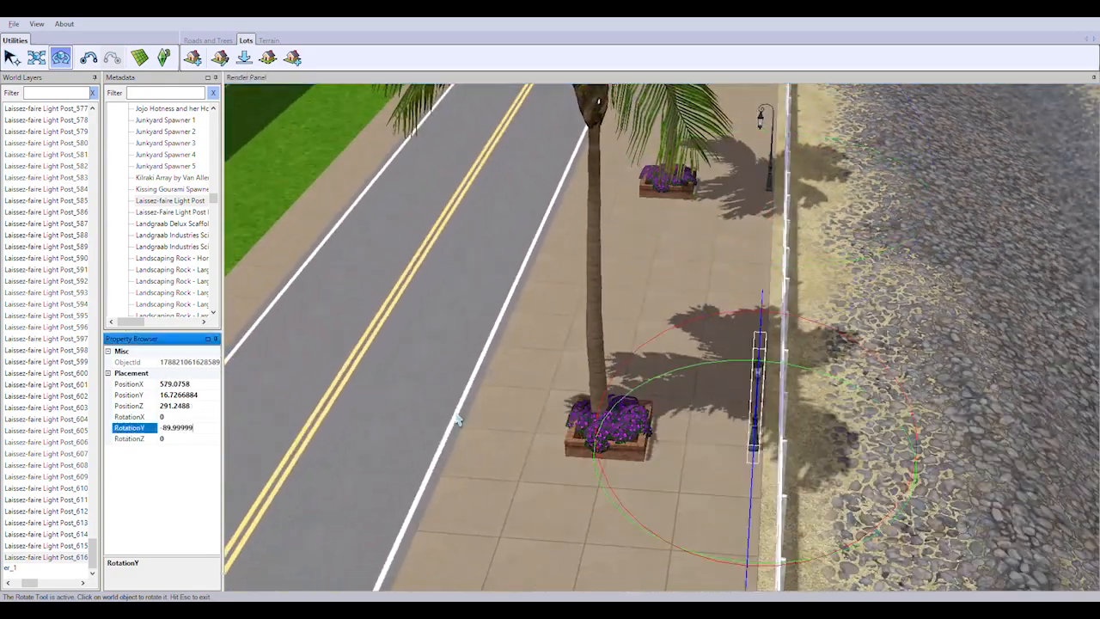
right_click_drag(457, 419, 548, 443)
right_click_drag(319, 444, 619, 432)
type("-89.99999")
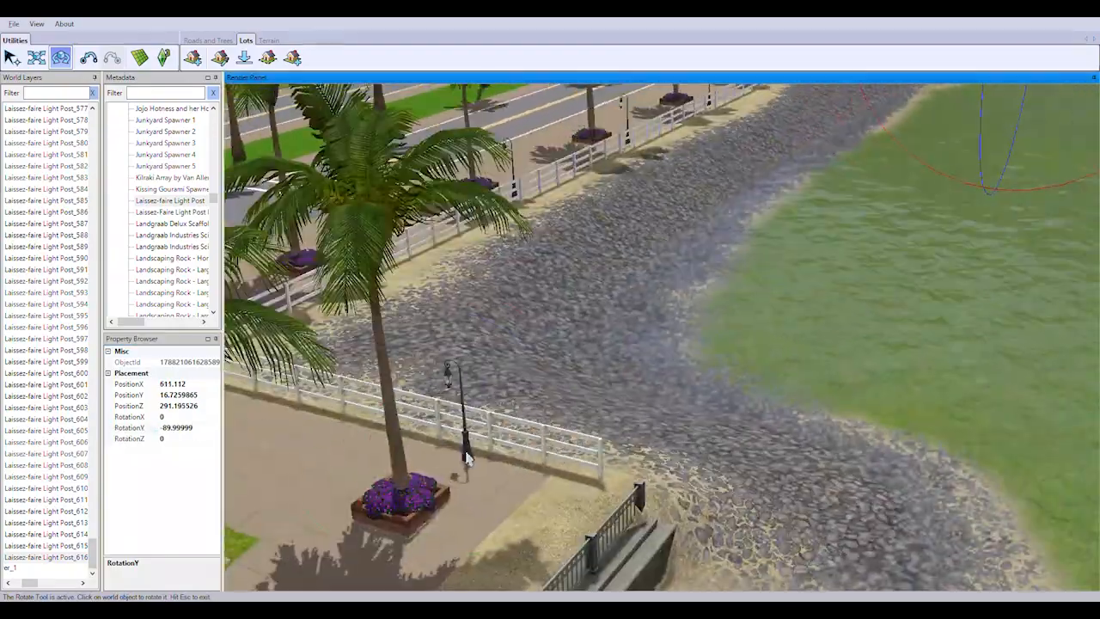
Set RotationY to 89.99999 for the light post on the seawall side of the road crossing
left_click(465, 456)
double_click(162, 428)
key("Home")
key("Delete")
key("Return")
Set RotationY to -90 for the light post near the seawall promenade's corner
middle_click_drag(619, 432, 502, 398)
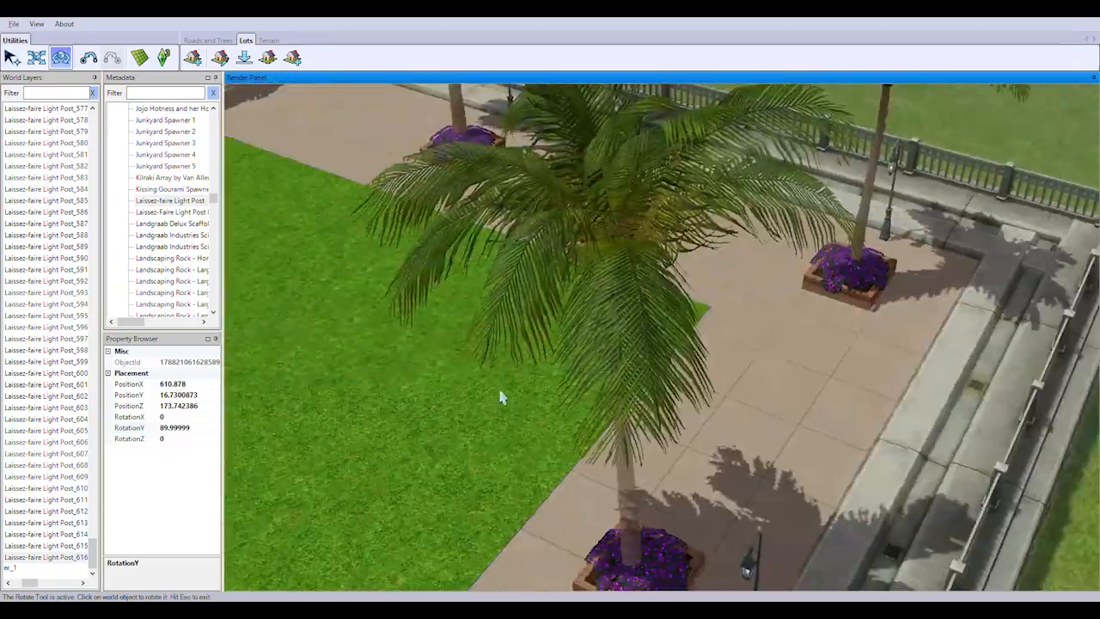
right_click_drag(501, 398, 722, 421)
left_click(716, 401)
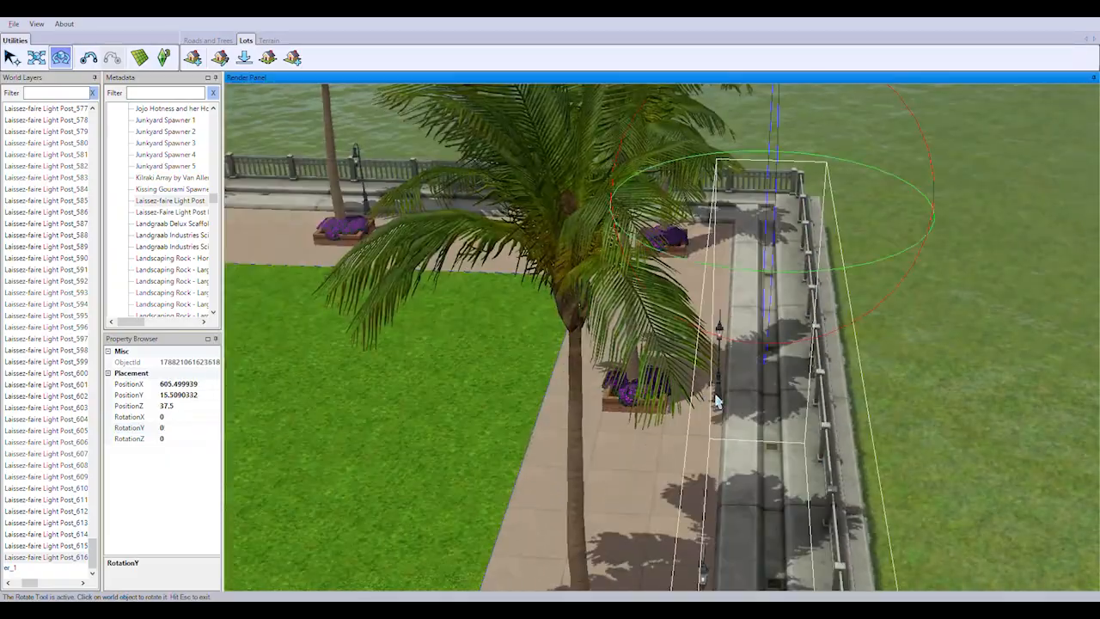
scroll(714, 401, "up", 3)
left_click(187, 427)
type("-90")
key("Return")
Set RotationY to -90 for the first two unrotated light posts along the planter-lined promenade beside the seawall railing
right_click_drag(761, 383, 784, 426)
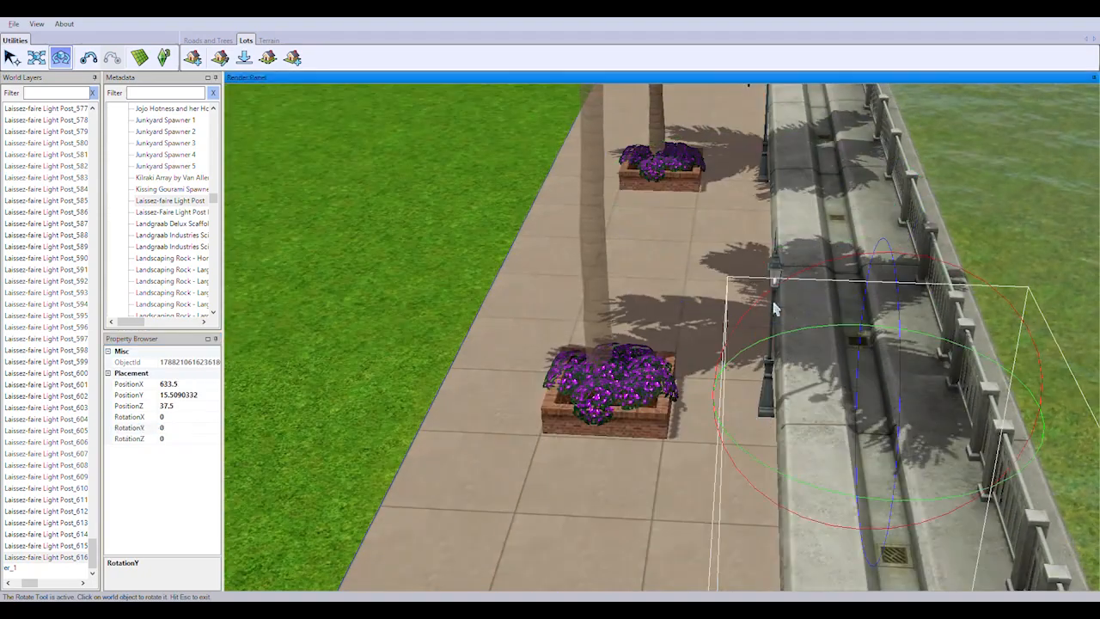
type("-90")
key("Return")
right_click_drag(516, 459, 526, 492)
left_click(806, 485)
left_click(811, 496)
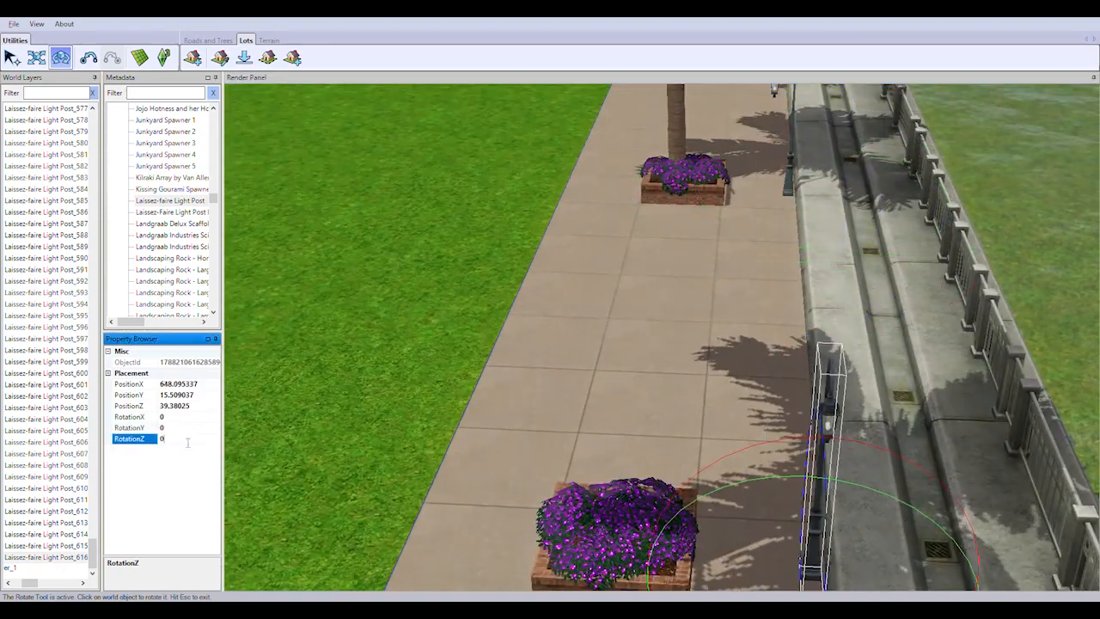
left_click(187, 429)
type("-90")
key("Return")
Rotate the next pair of light posts along the seawall promenade to a RotationY of -90
right_click_drag(495, 422, 520, 459)
left_click(786, 354)
left_click(184, 429)
type("-90")
key("Return")
right_click_drag(526, 365, 543, 392)
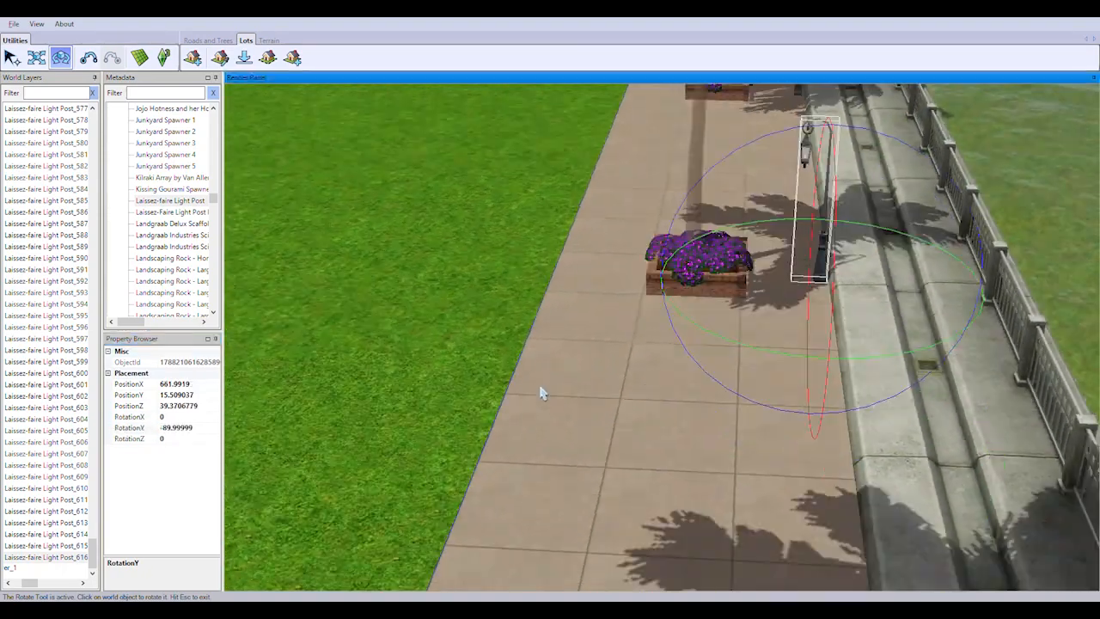
left_click(908, 430)
left_click(166, 429)
type("-90")
key("Return")
Continue along the seawall promenade and give the following two light posts a RotationY of -90
right_click_drag(577, 354, 593, 386)
left_click(695, 437)
left_click(176, 428)
type("-90")
key("Return")
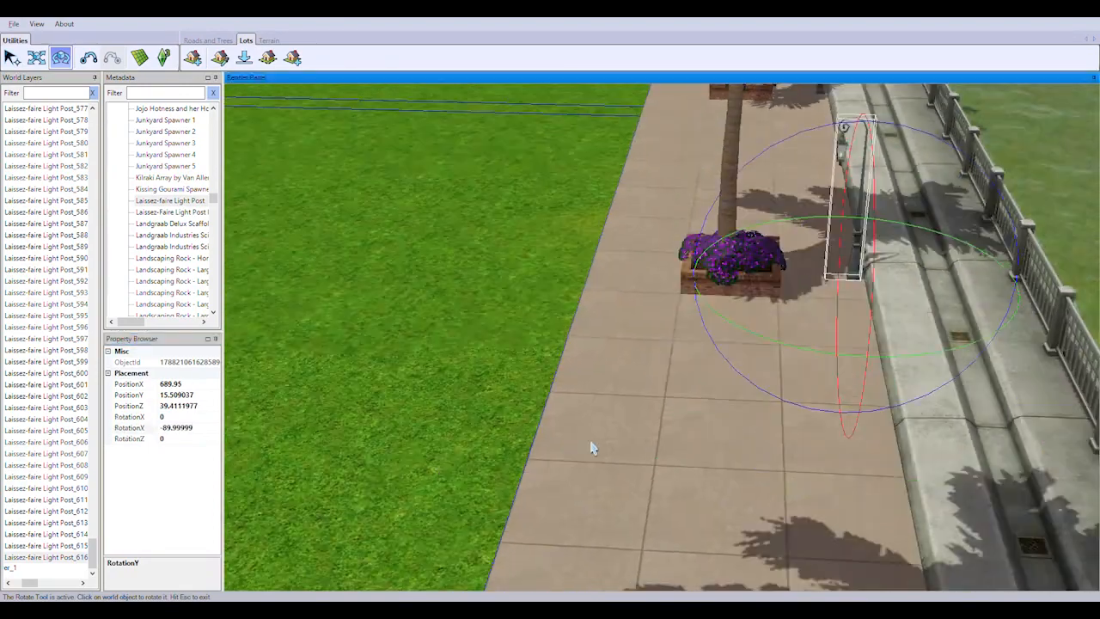
left_click(829, 404)
left_click(176, 428)
type("-90")
key("Return")
Set RotationY to -90 for the light posts on the last stretch of promenade before the raised wall
right_click_drag(698, 234, 715, 267)
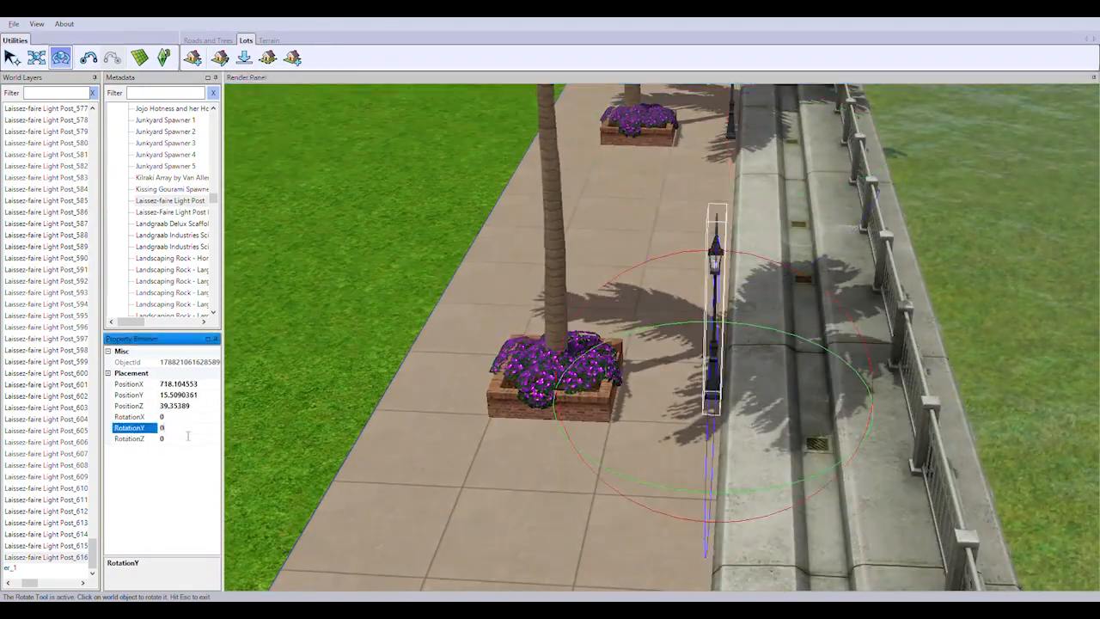
type("-90")
key("Return")
right_click_drag(542, 383, 538, 295)
type("-90")
key("Return")
Select the light post at the promenade corner next to the raised wall and set its RotationY to -90
middle_click_drag(538, 295, 731, 369)
left_click(737, 382)
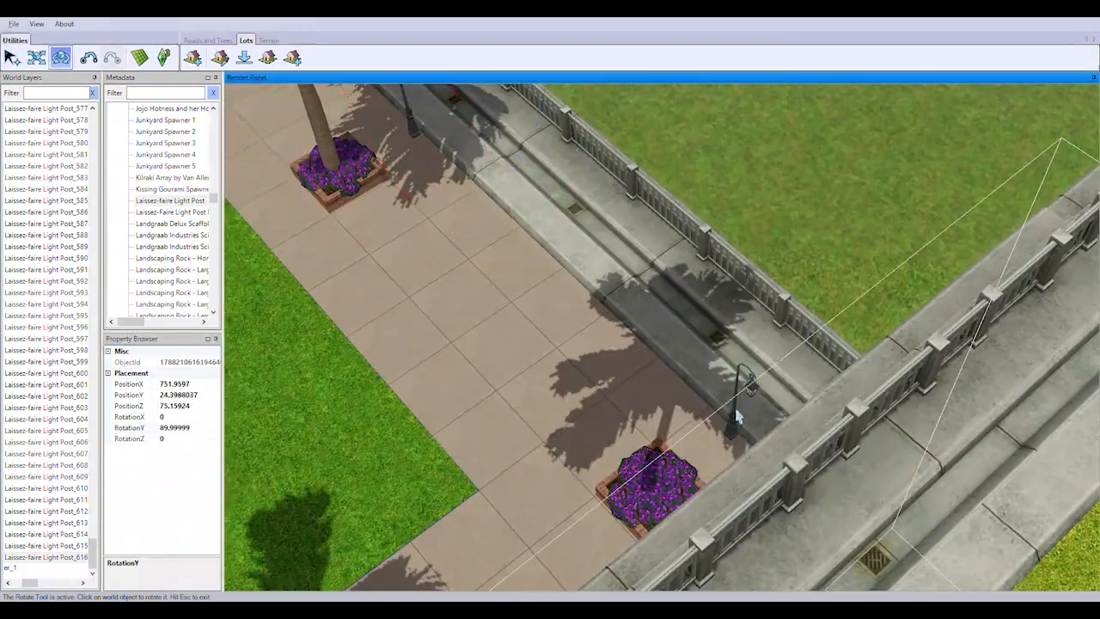
left_click(741, 404)
left_click(195, 428)
type("-90")
key("Return")
Set RotationY to 180 for the light posts lining the path at the foot of the high wall
right_click_drag(447, 422, 626, 429)
left_click(733, 400)
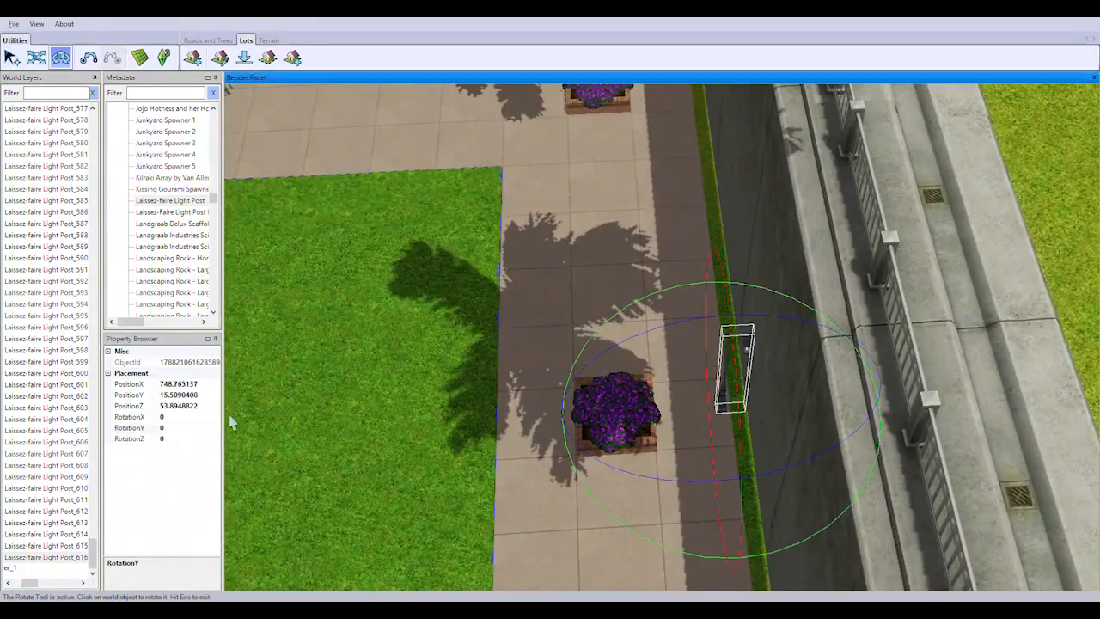
left_click(194, 428)
type("-90")
key("Return")
right_click_drag(440, 387, 643, 393)
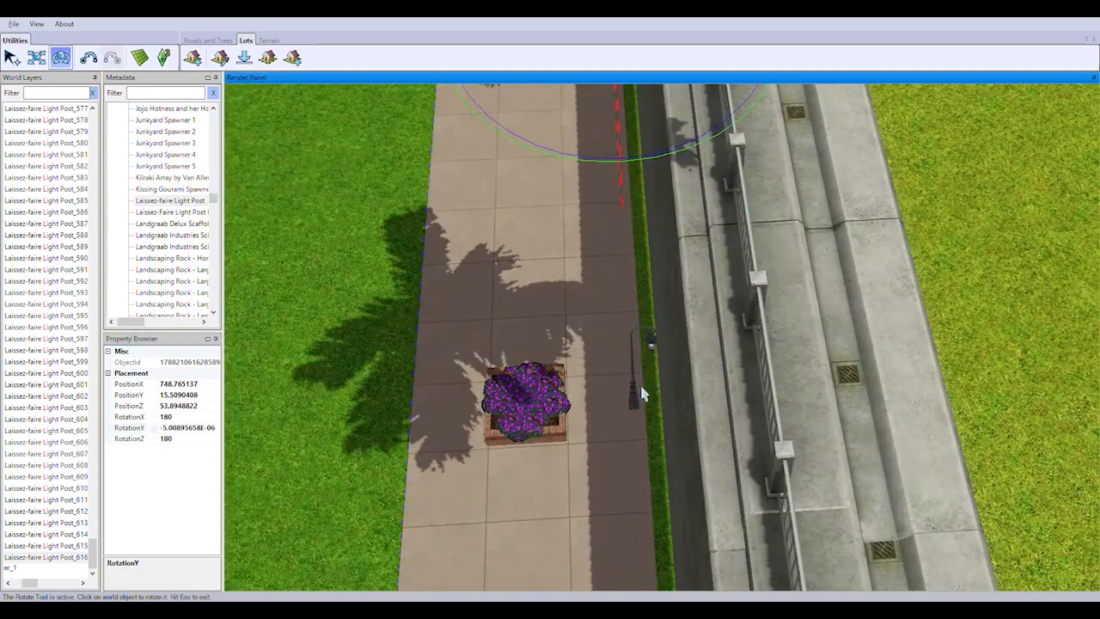
right_click_drag(703, 344, 685, 558)
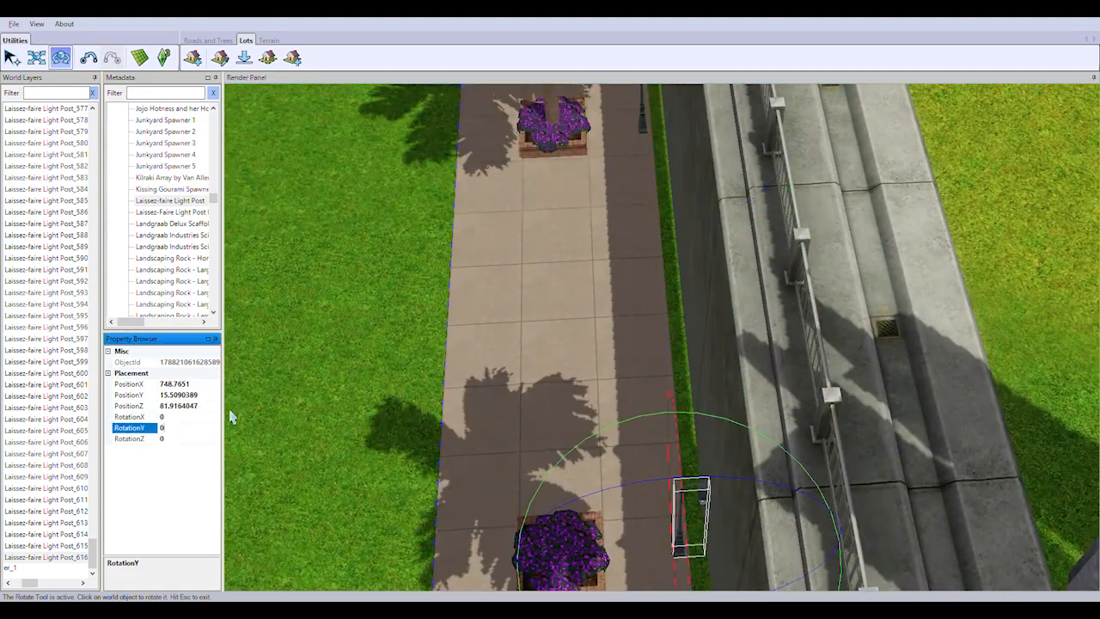
right_click_drag(591, 262, 602, 455)
left_click(691, 434)
type("180")
key("Return")
Choose the Traffic Light object for placement at the intersection beside the parking lot and turn on grid snapping
right_click_drag(683, 223, 933, 413)
scroll(740, 363, "down", 5)
right_click_drag(533, 349, 825, 365)
right_click_drag(482, 361, 720, 376)
scroll(719, 376, "down", 3)
right_click_drag(482, 429, 791, 375)
right_click_drag(481, 318, 516, 343)
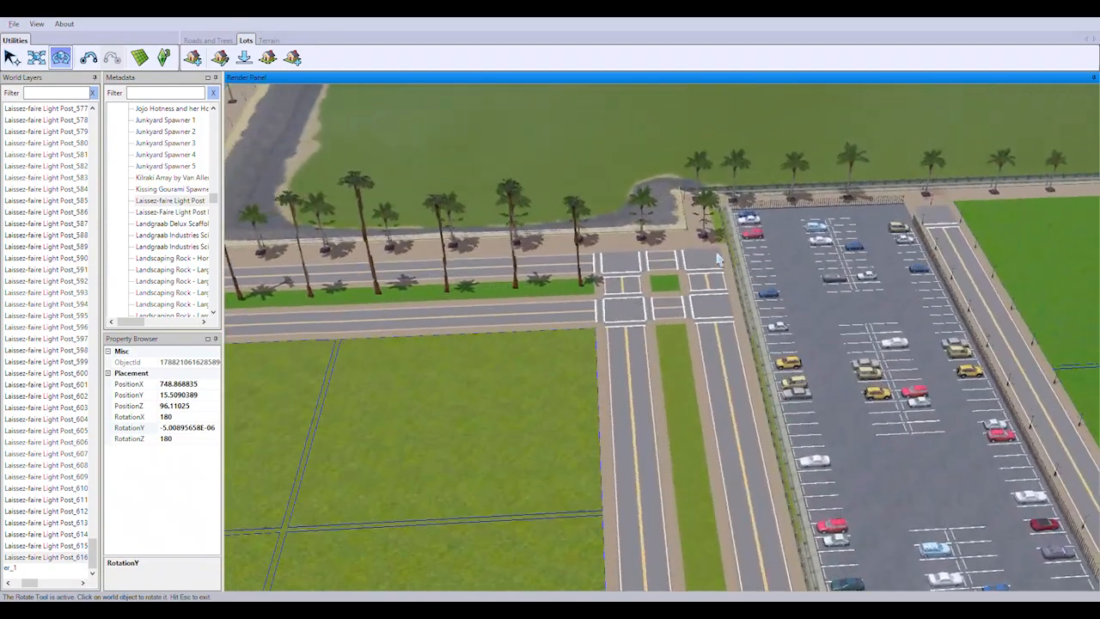
scroll(516, 344, "up", 3)
left_click_drag(213, 198, 213, 285)
double_click(166, 283)
scroll(722, 422, "up", 4)
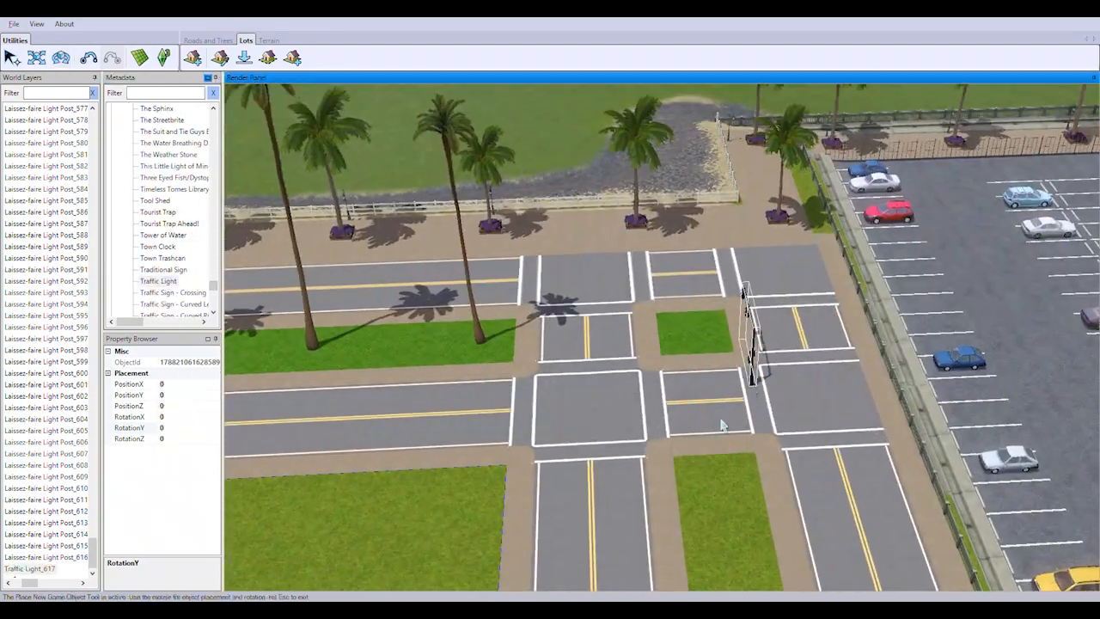
right_click_drag(723, 422, 727, 470)
left_click(139, 59)
Place eight traffic lights at the crosswalk corners of the intersection beside the parking lot
left_click(544, 410)
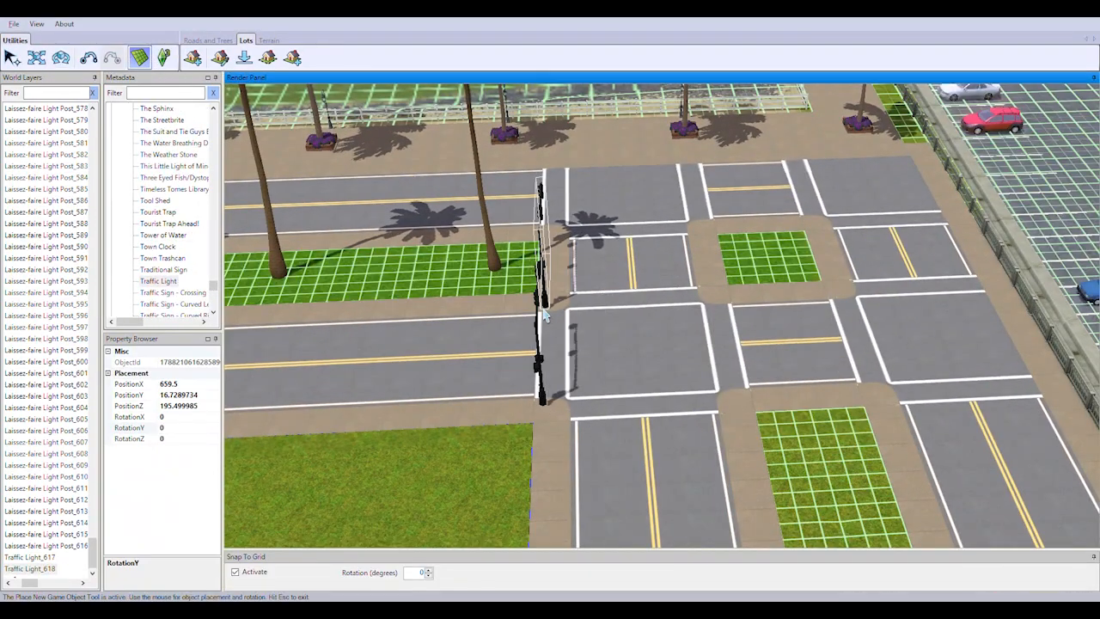
left_click(544, 319)
left_click(558, 378)
left_click(897, 409)
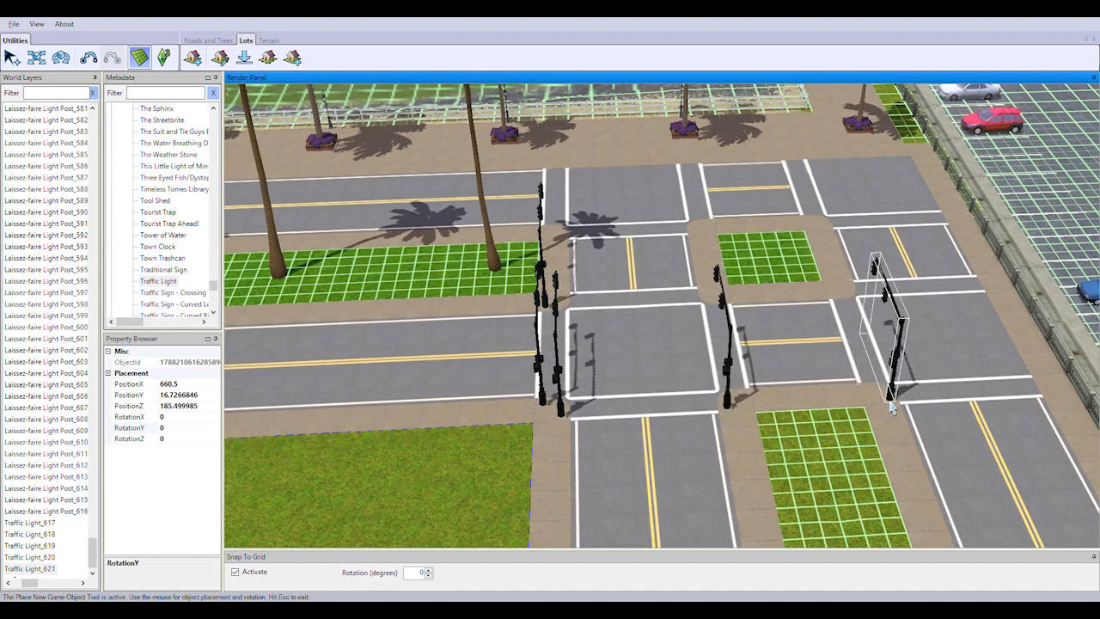
left_click(1063, 393)
right_click_drag(974, 349, 827, 396)
left_click(418, 272)
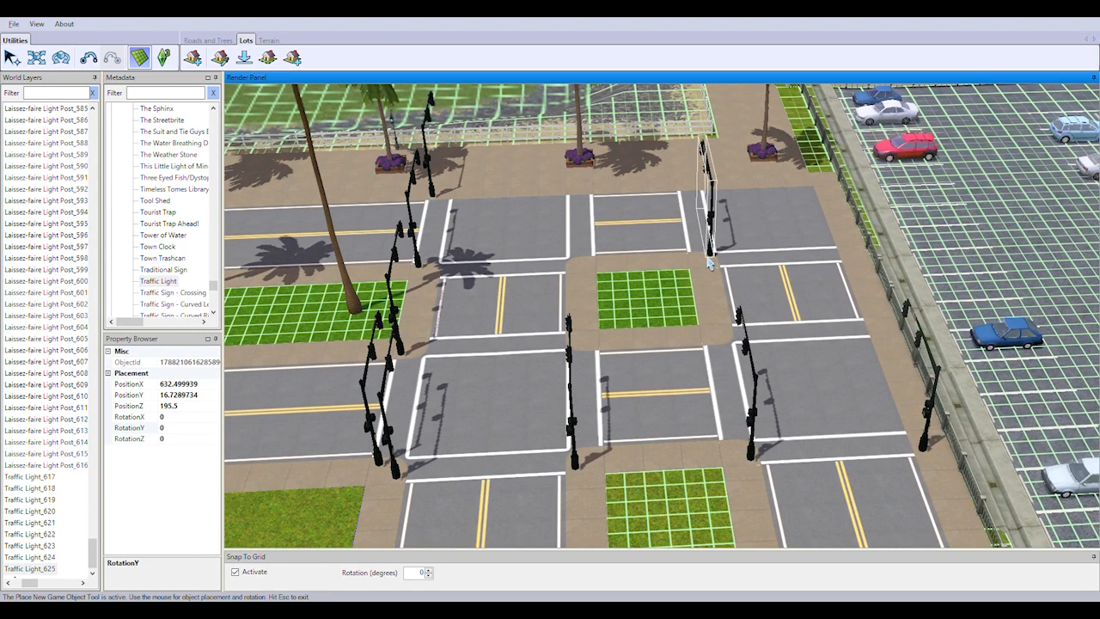
Place ten traffic lights around the double-road intersection where the curving road meets the concrete wall
right_click_drag(732, 292, 356, 435)
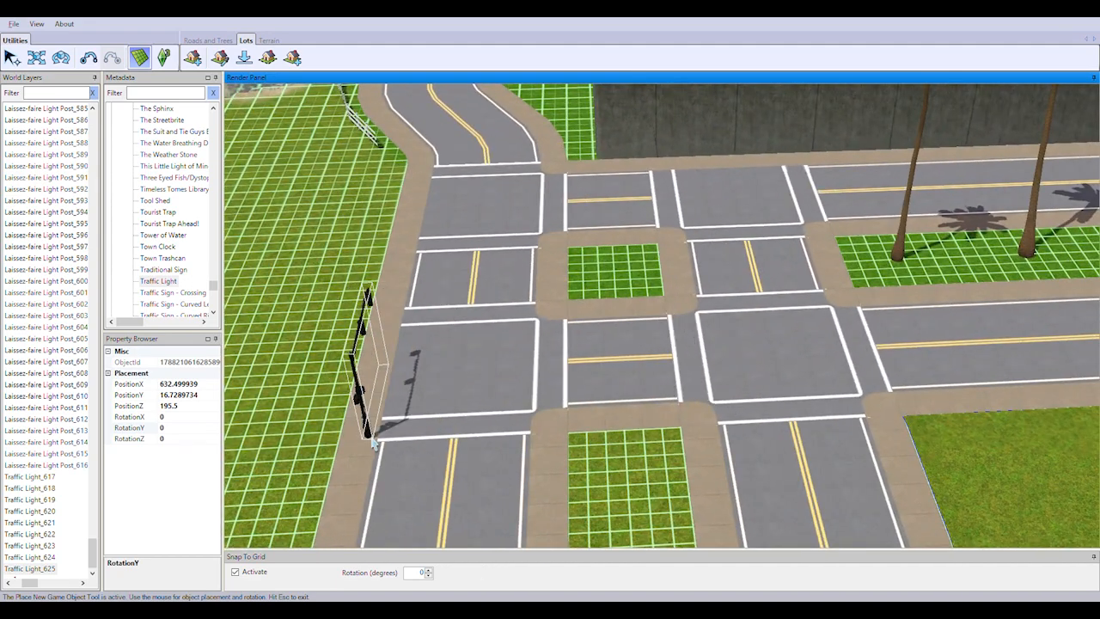
left_click(373, 442)
left_click(542, 432)
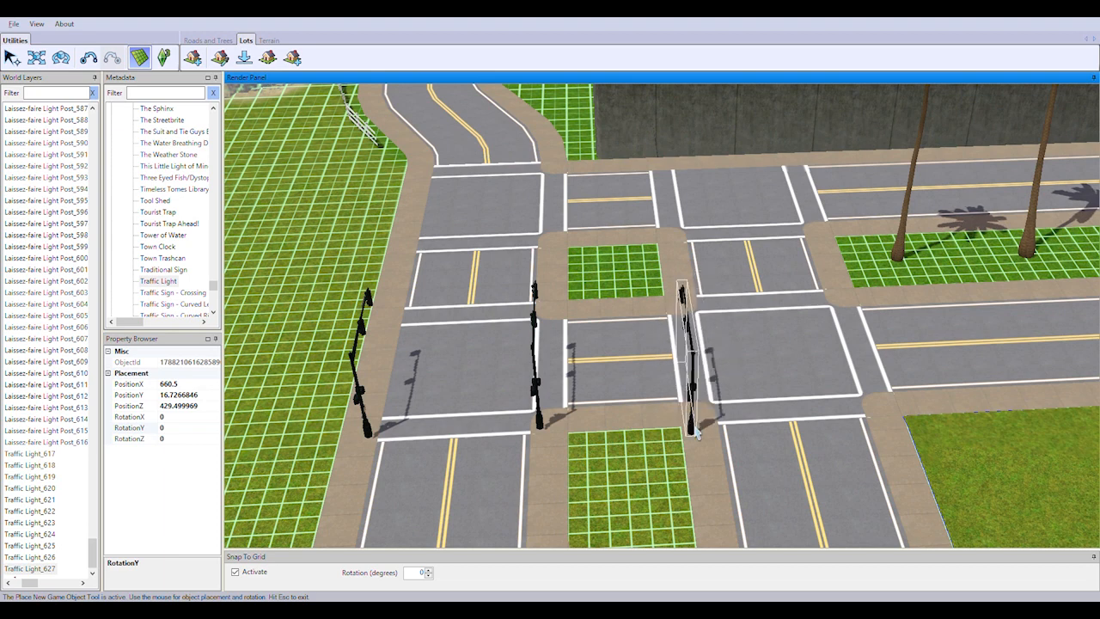
left_click(712, 426)
left_click(879, 413)
left_click(893, 400)
left_click(857, 303)
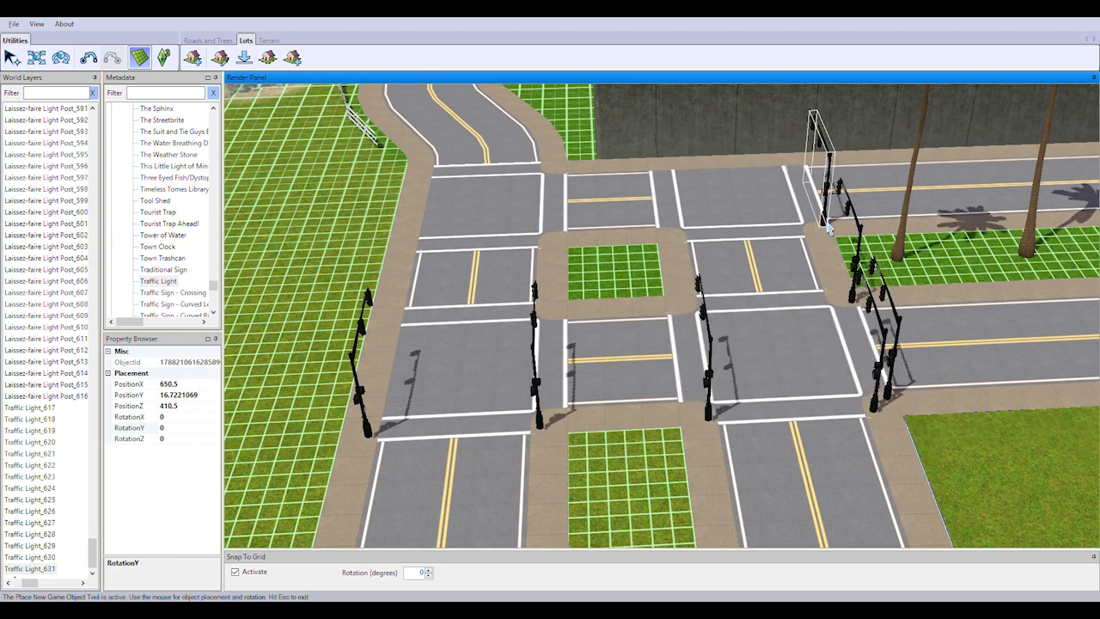
left_click(828, 226)
left_click(430, 179)
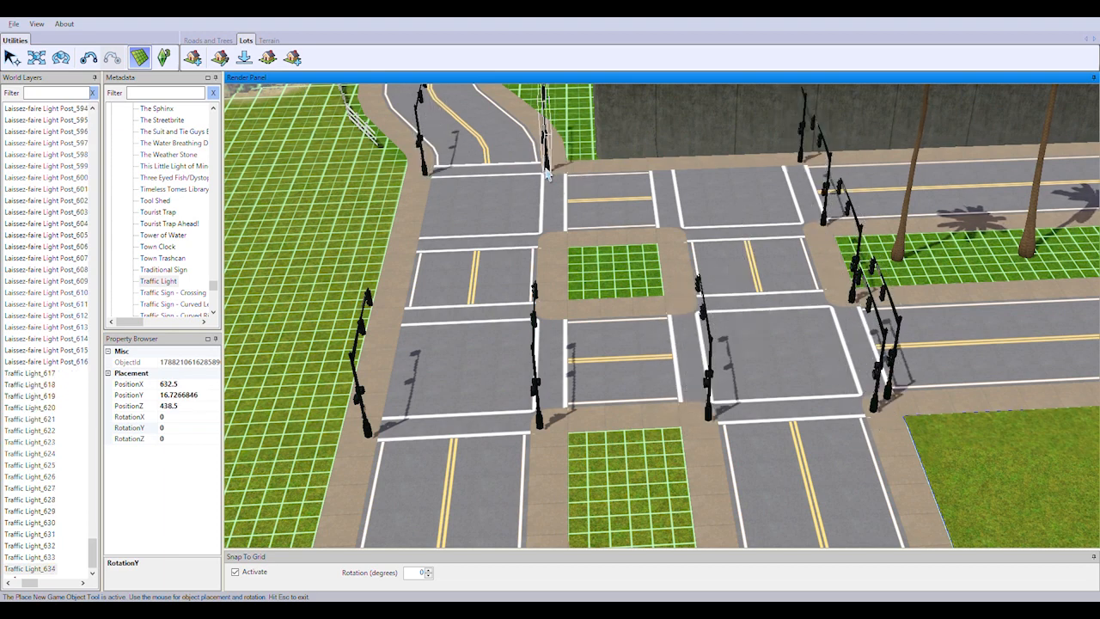
scroll(679, 348, "down", 4)
right_click_drag(681, 350, 890, 241)
scroll(890, 240, "up", 2)
scroll(640, 317, "down", 3)
right_click_drag(676, 319, 731, 314)
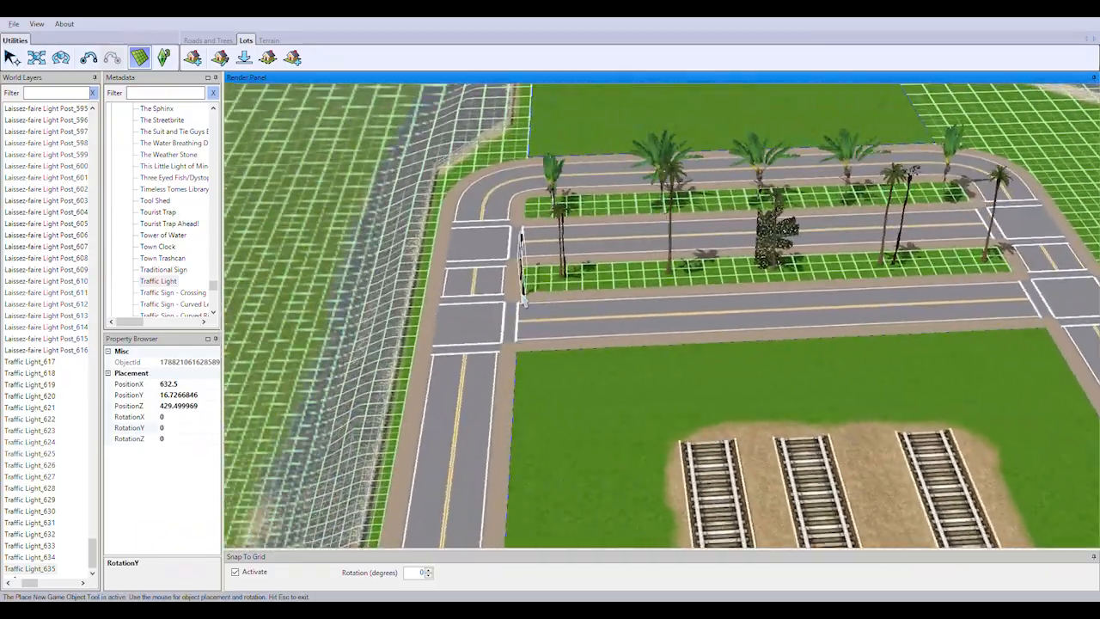
scroll(619, 303, "up", 3)
scroll(550, 301, "up", 2)
left_click(338, 296)
left_click(483, 290)
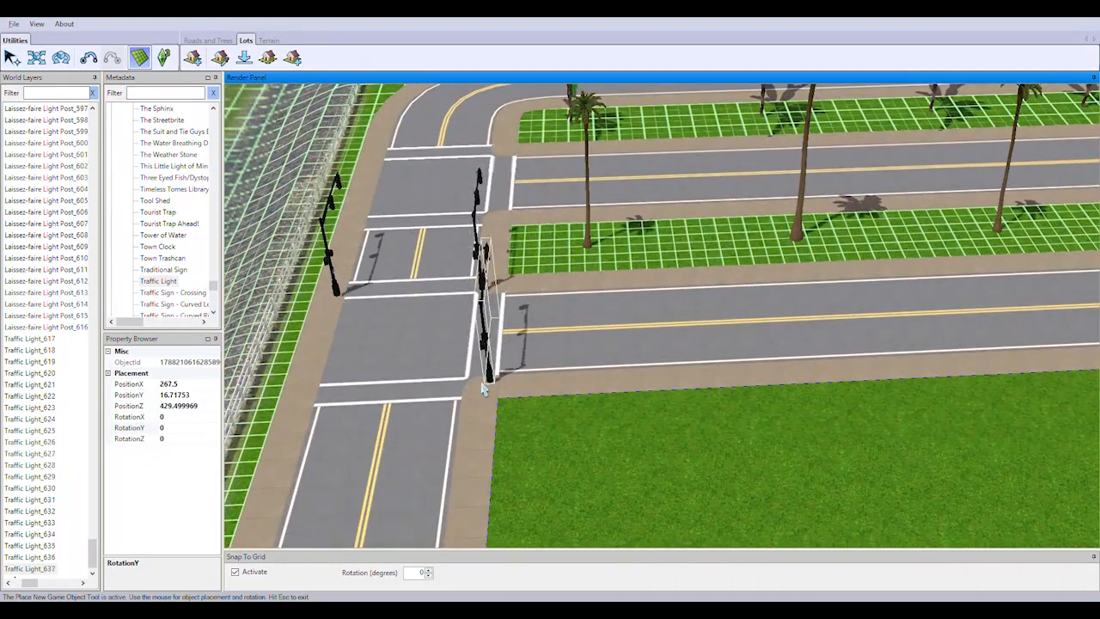
key("ctrl+z")
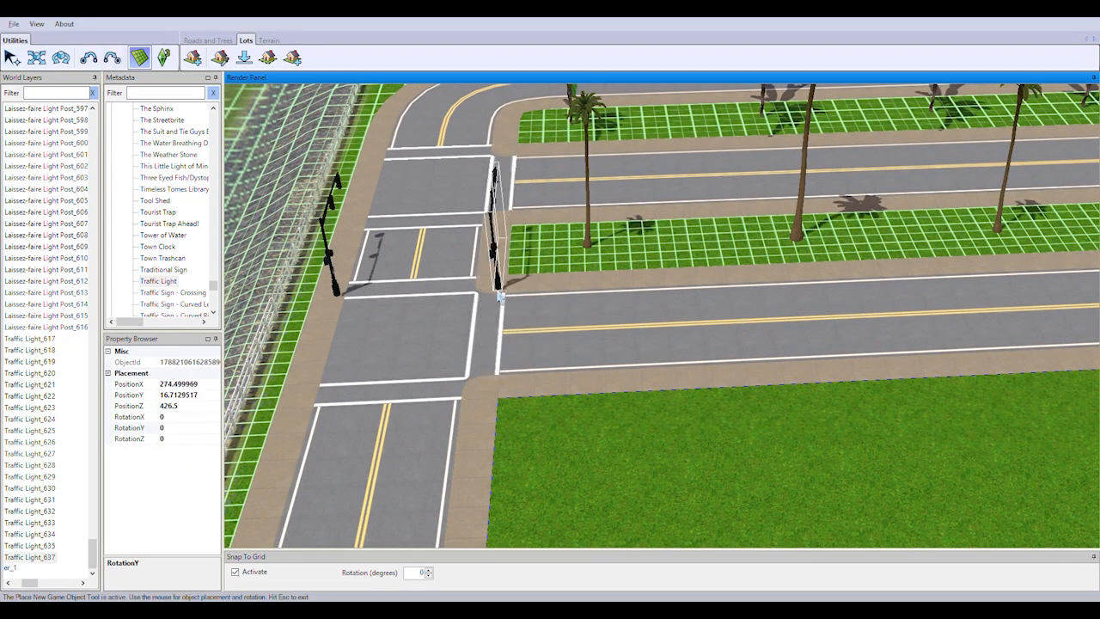
key("ctrl+z")
Place six traffic lights at the crosswalk corners of the intersection beside the rocky shoreline fence
left_click(339, 285)
left_click(483, 288)
left_click(498, 287)
left_click(490, 381)
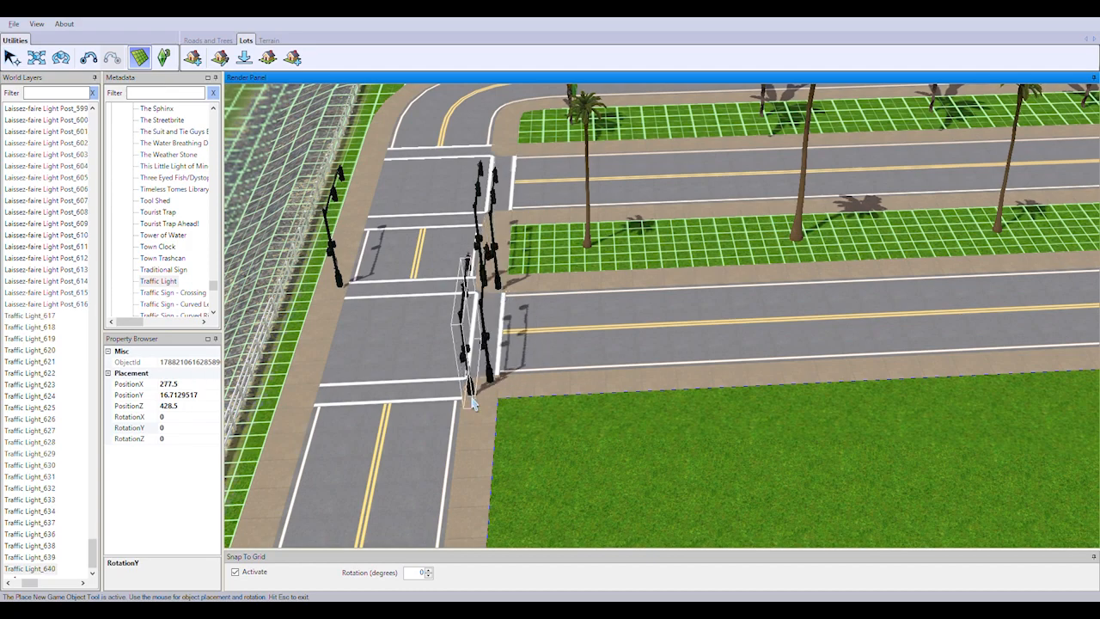
left_click(470, 394)
left_click(306, 402)
Place traffic lights at the crosswalk corners of the opposite intersection with the curved side road, and end placement
right_click_drag(535, 443, 712, 310)
scroll(713, 310, "up", 2)
left_click(623, 391)
left_click(614, 277)
left_click(634, 265)
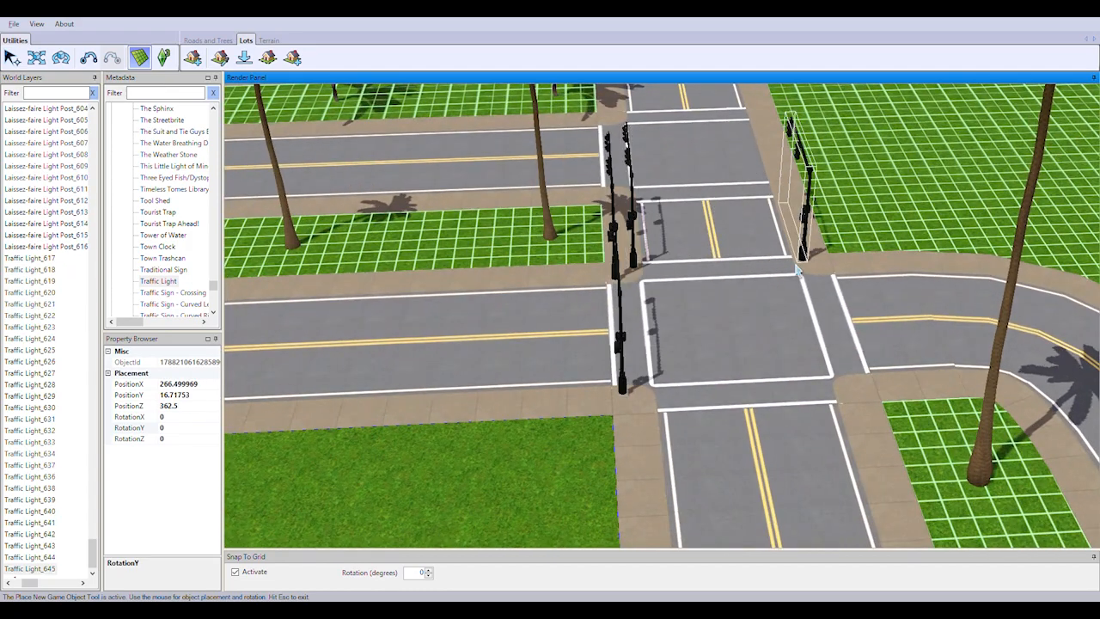
left_click(866, 378)
left_click(844, 393)
left_click(647, 407)
key("Escape")
Set RotationY to 90 for the traffic light by the curved side road's near crosswalk, and to 180 for one at the median
mouse_move(737, 361)
right_mouse_down()
mouse_move(737, 447)
mouse_move(735, 344)
right_mouse_up()
left_click(733, 440)
left_click(188, 429)
type("-90")
key("Return")
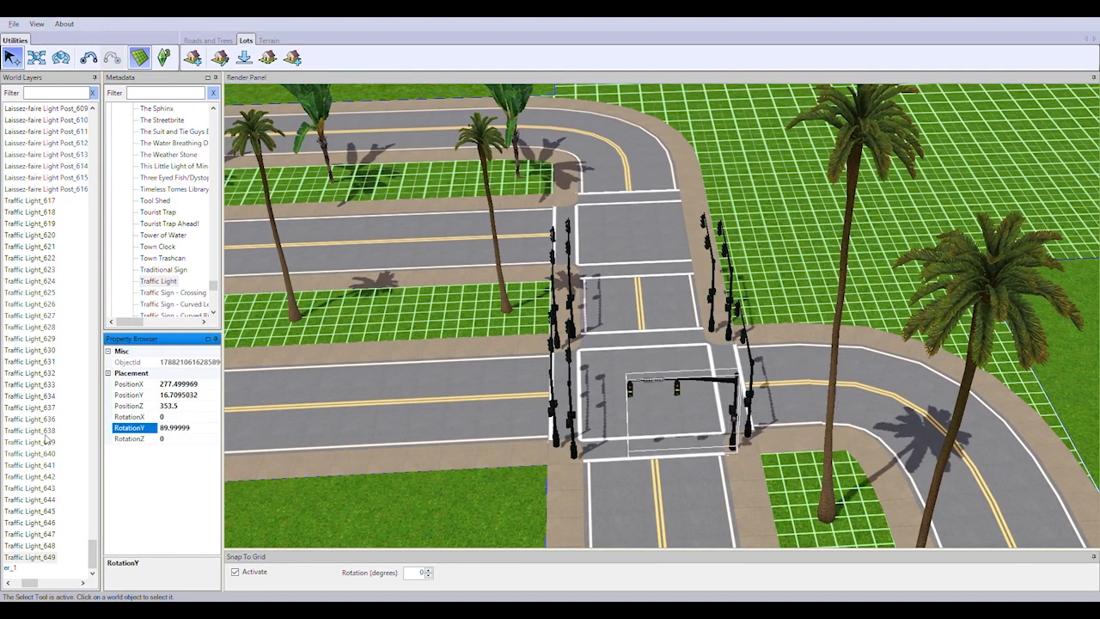
left_click(550, 342)
type("180")
left_click_drag(182, 428, 97, 417)
key("Return")
Turn the facing traffic lights across the road beside the median, setting RotationY to -90 and 90 respectively
left_click(567, 334)
type("-90")
key("Return")
left_click(707, 332)
double_click(180, 429)
type("90")
key("Return")
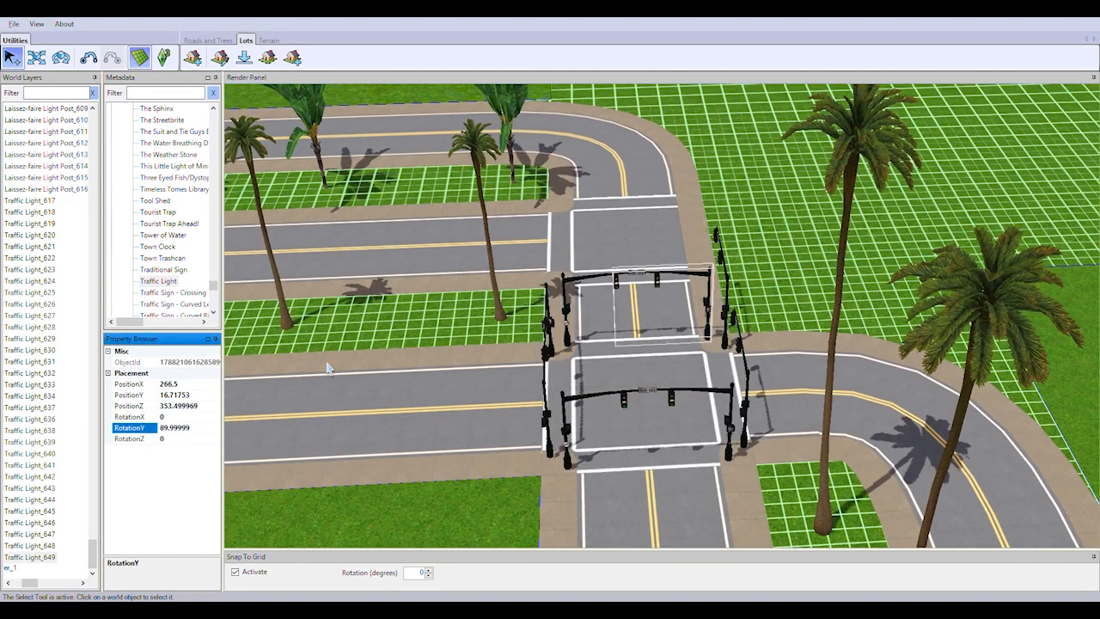
Set RotationY to 180 for the other traffic light at the far corner of the curved side road
left_click(725, 343)
double_click(196, 429)
type("180")
key("Return")
Set RotationY to 180 for the traffic light at the median's end in the shoreline intersection
mouse_move(550, 319)
right_mouse_down()
mouse_move(464, 318)
mouse_move(533, 322)
right_mouse_up()
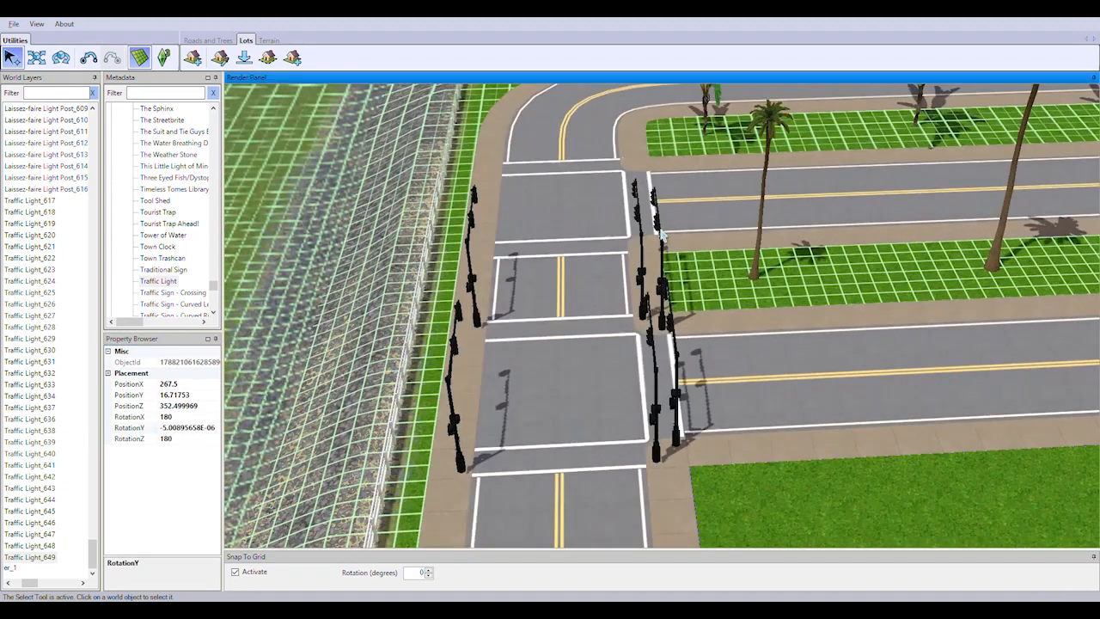
left_click(662, 325)
left_click(195, 420)
double_click(198, 429)
type("180")
key("Return")
Set RotationY to -90 for the two traffic lights on the fence side of the shoreline intersection
left_click(477, 319)
double_click(202, 429)
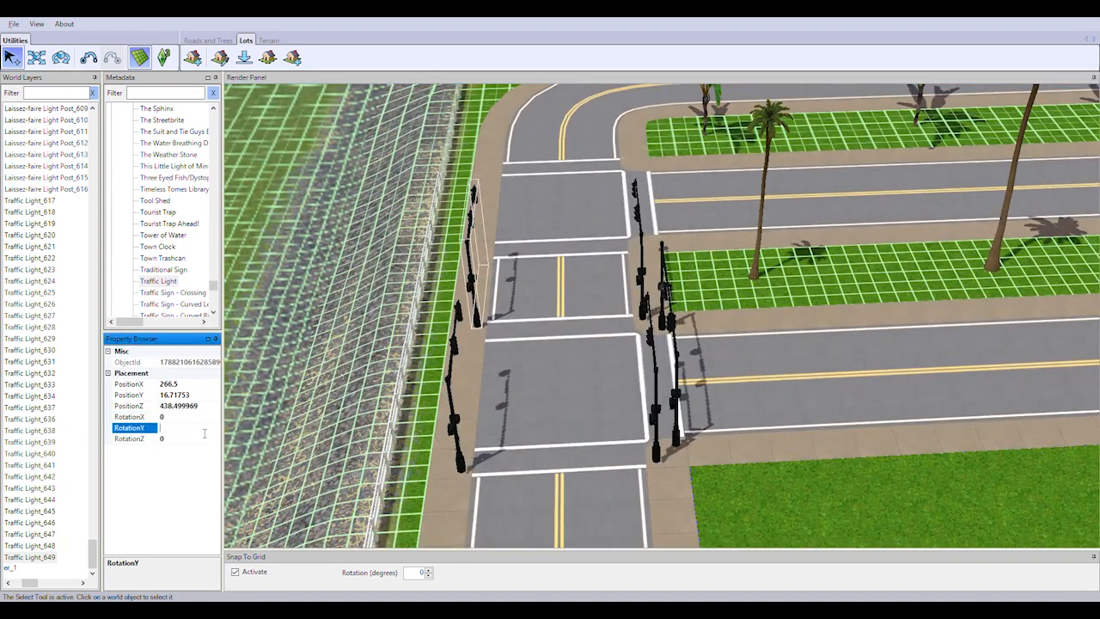
type("-90")
key("Return")
left_click(461, 465)
left_click(203, 430)
Set RotationY to 90 for the two traffic lights facing the fence-side pair at the shoreline intersection
left_click(639, 230)
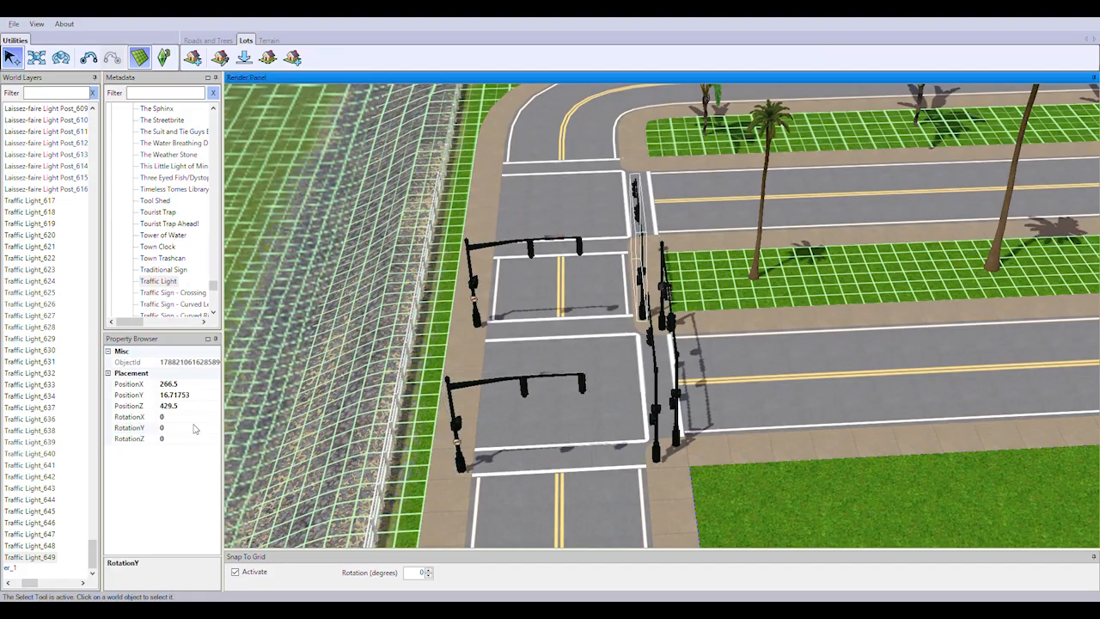
double_click(194, 428)
type("90")
key("Return")
left_click(655, 374)
double_click(194, 428)
type("90")
key("Return")
At the curving road's crosswalk by the wall, set RotationY to -89.99999 for the grass-side traffic light and 90 for the wall-side one
right_click_drag(593, 361, 645, 314)
left_click(567, 357)
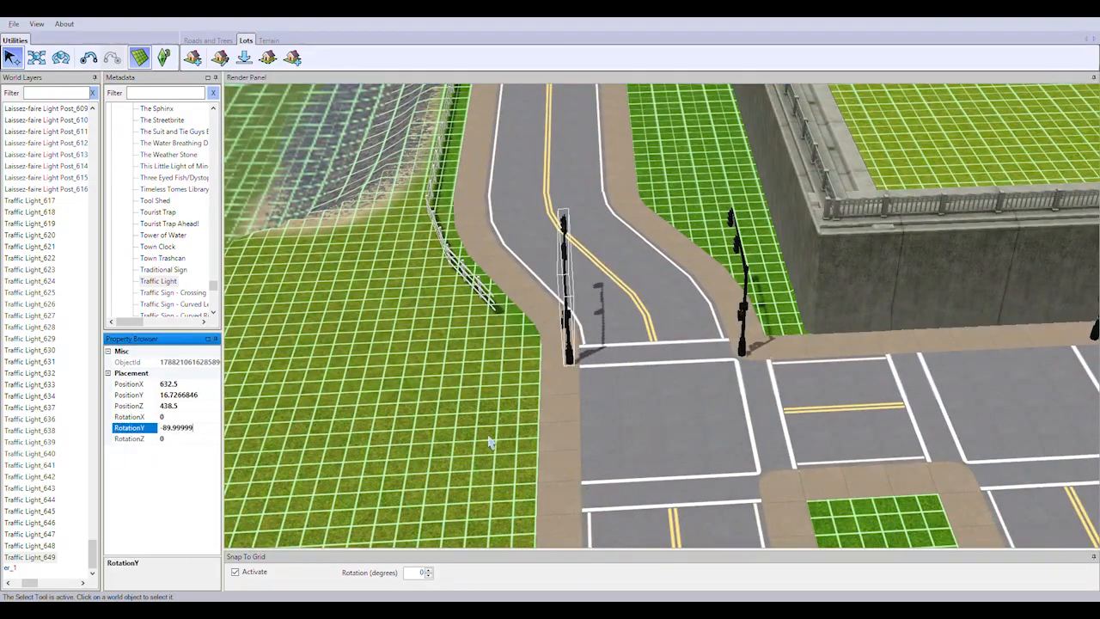
left_click(741, 348)
double_click(195, 428)
type("90")
key("Return")
At the next crosswalk along the grass, set RotationY to -89.99999 for the grass-side traffic light and turn its median-side partner to face it
right_click_drag(688, 395, 671, 481)
left_click(508, 393)
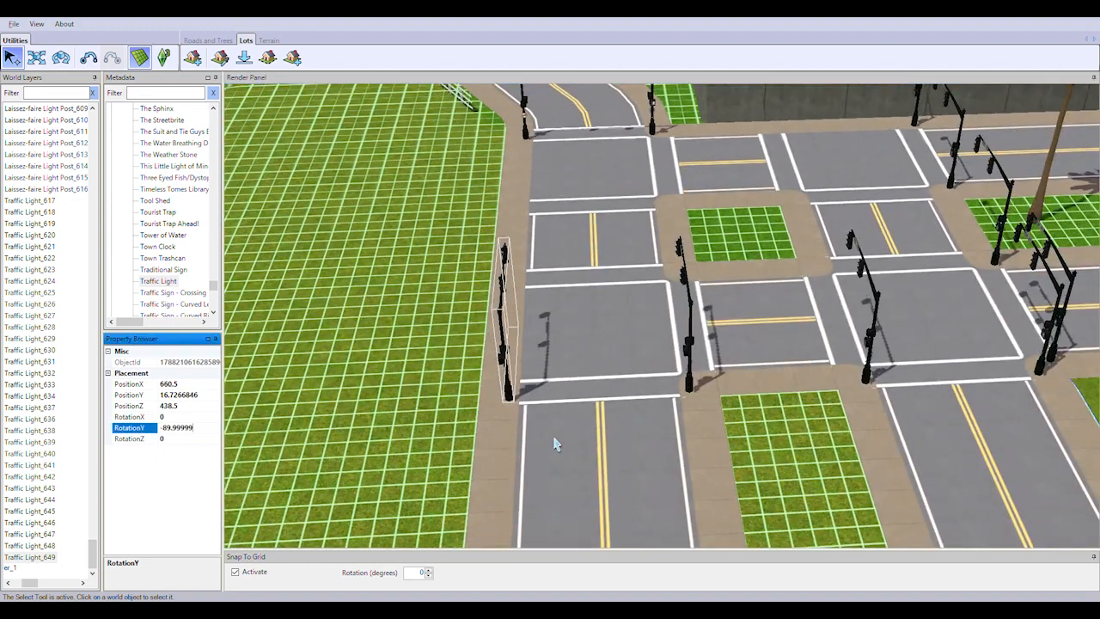
left_click(686, 379)
key("Return")
At the adjacent lane's crosswalk, set RotationY to 90 for the median-side traffic light and 270 for the one on the lawn corner
right_click_drag(687, 383, 513, 454)
left_click(706, 438)
double_click(182, 429)
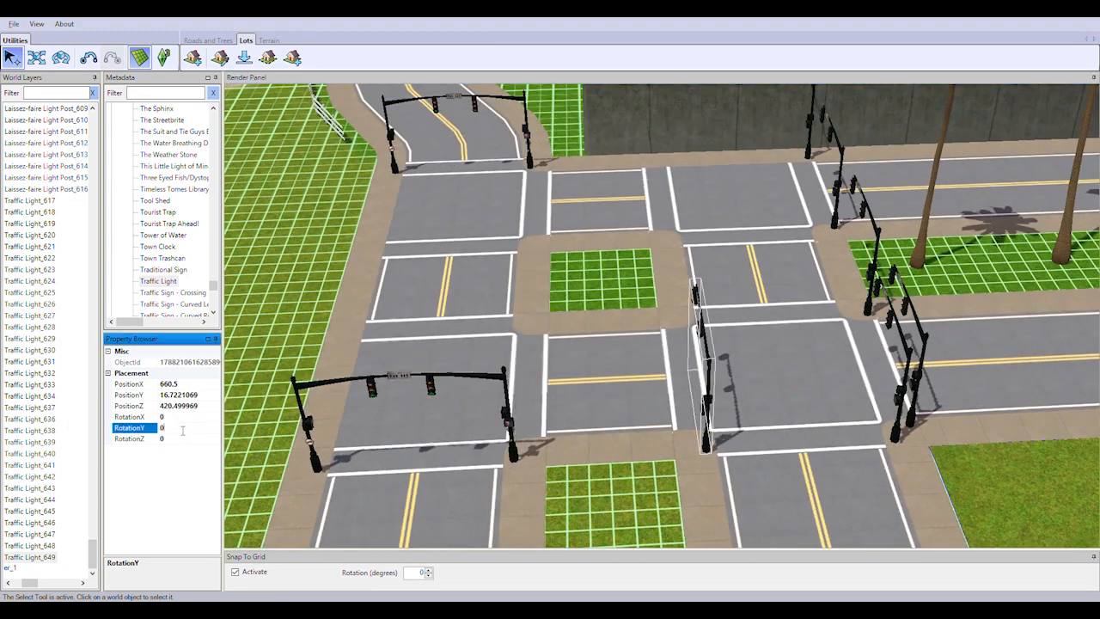
type("90")
key("Return")
left_click(896, 430)
double_click(200, 431)
type("270")
key("Return")
Set RotationY to 180 for the traffic light at the palm median's end and the one beside the retaining wall
left_click(868, 304)
double_click(180, 430)
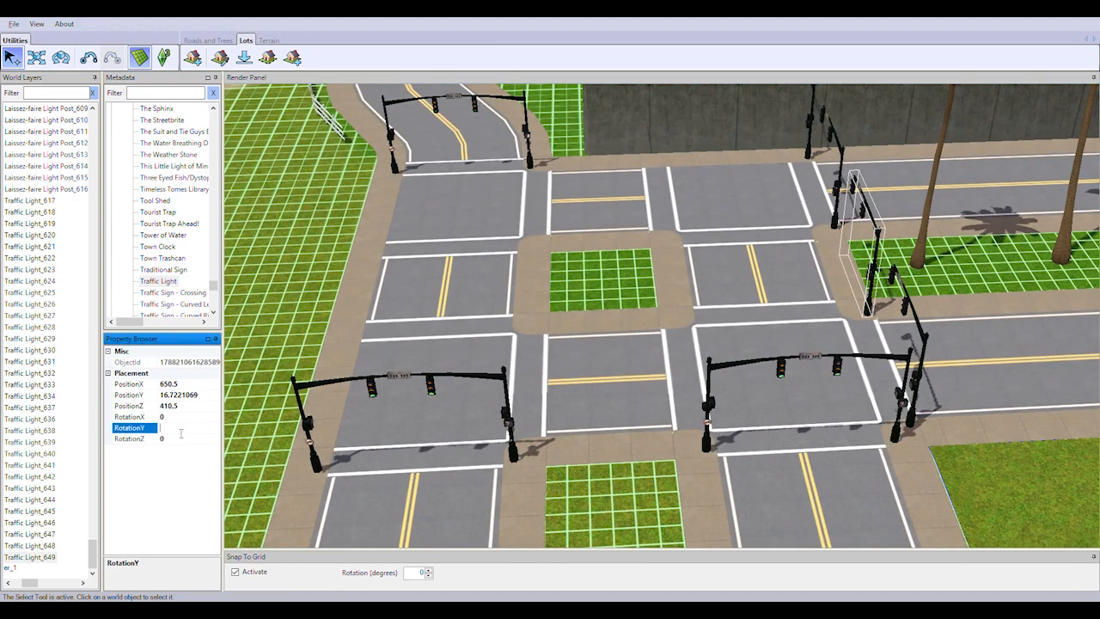
type("180")
key("Return")
left_click(808, 150)
double_click(178, 432)
type("180")
key("Return")
Set RotationY to 180 for two traffic lights at the palm median's end of the intersection near the parking lot
right_click_drag(413, 412, 758, 434)
left_click(540, 378)
double_click(182, 429)
type("180")
key("Return")
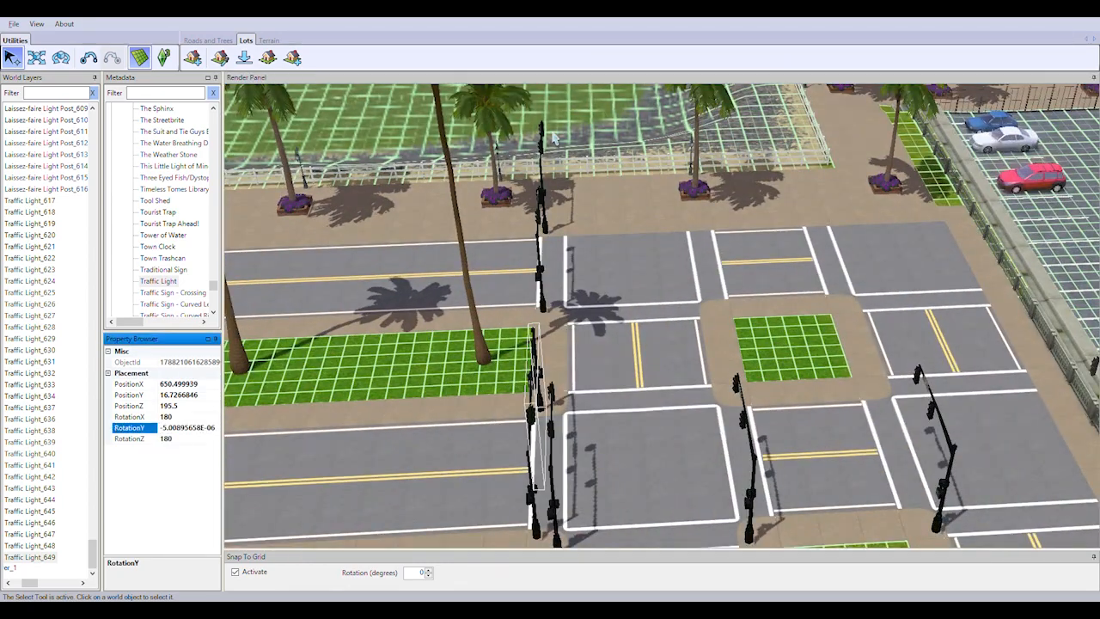
left_click(541, 275)
double_click(180, 430)
type("180")
key("Return")
At the lawn-side crosswalk of this intersection, set RotationY to -89.99999 for the lawn-corner traffic light and 90 for the one opposite
right_click_drag(344, 438, 379, 497)
left_click(441, 387)
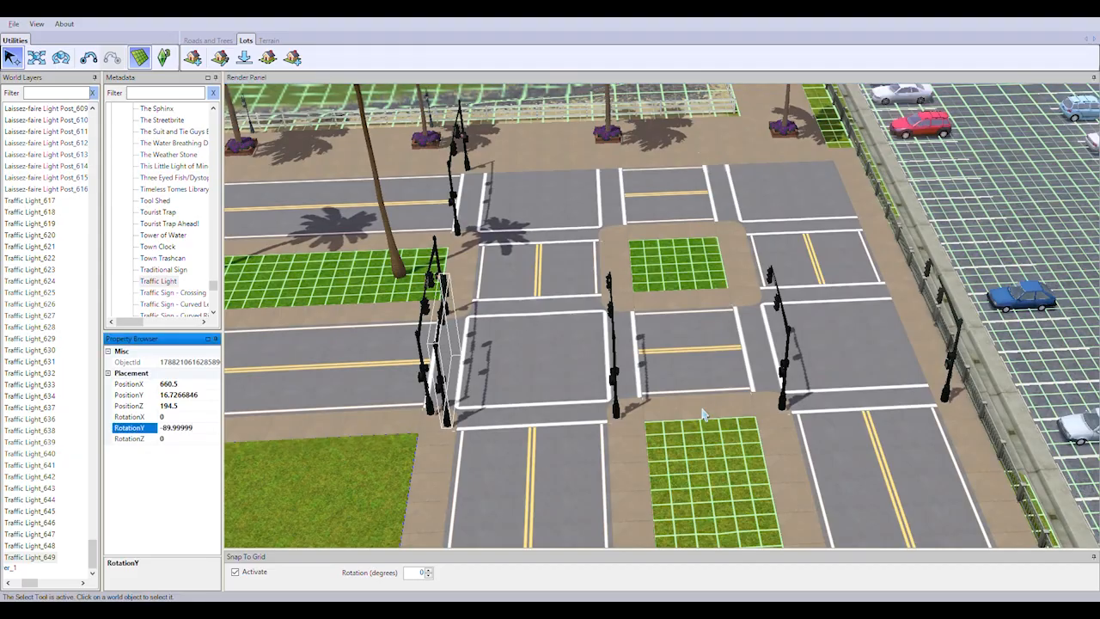
left_click(617, 402)
double_click(187, 423)
type("90")
key("Return")
At the crosswalk nearest the parking lot, set RotationY to -90 for the median-side traffic light and 90 for the fence-side one
left_click(788, 400)
double_click(183, 430)
type("-90")
key("Return")
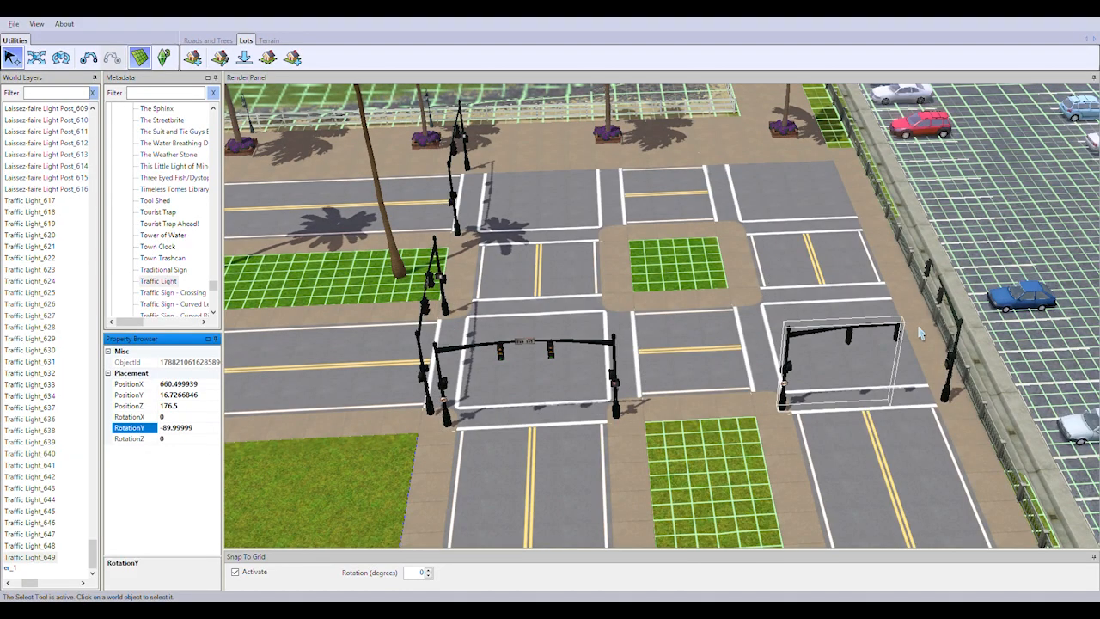
left_click(947, 396)
double_click(173, 428)
type("90")
key("Return")
Choose the Seramorson Streetlamp object and place the first lamps on both sidewalks of the waterfront road, starting near the intersection
right_click_drag(722, 481, 847, 467)
left_click_drag(214, 288, 214, 263)
scroll(152, 178, "down", 1)
double_click(165, 269)
right_click_drag(727, 343, 676, 422)
scroll(675, 422, "up", 2)
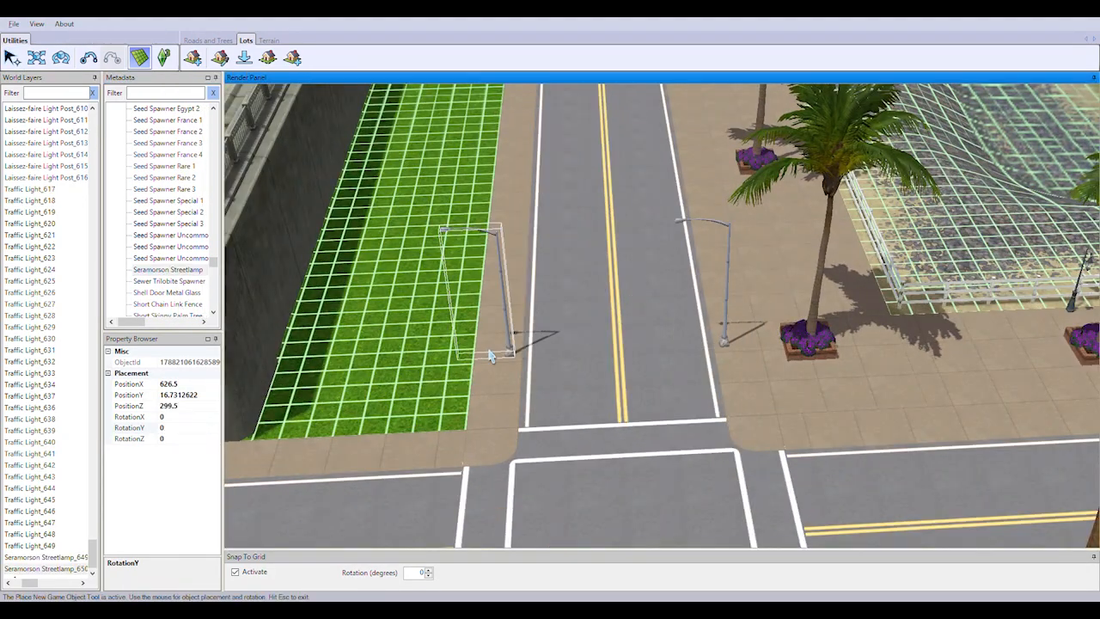
right_click_drag(678, 257, 693, 280)
left_click(698, 273)
left_click(518, 281)
Place two more pairs of Seramorson Streetlamps along the waterfront road and end the placement
right_click_drag(584, 318, 637, 408)
left_click(748, 414)
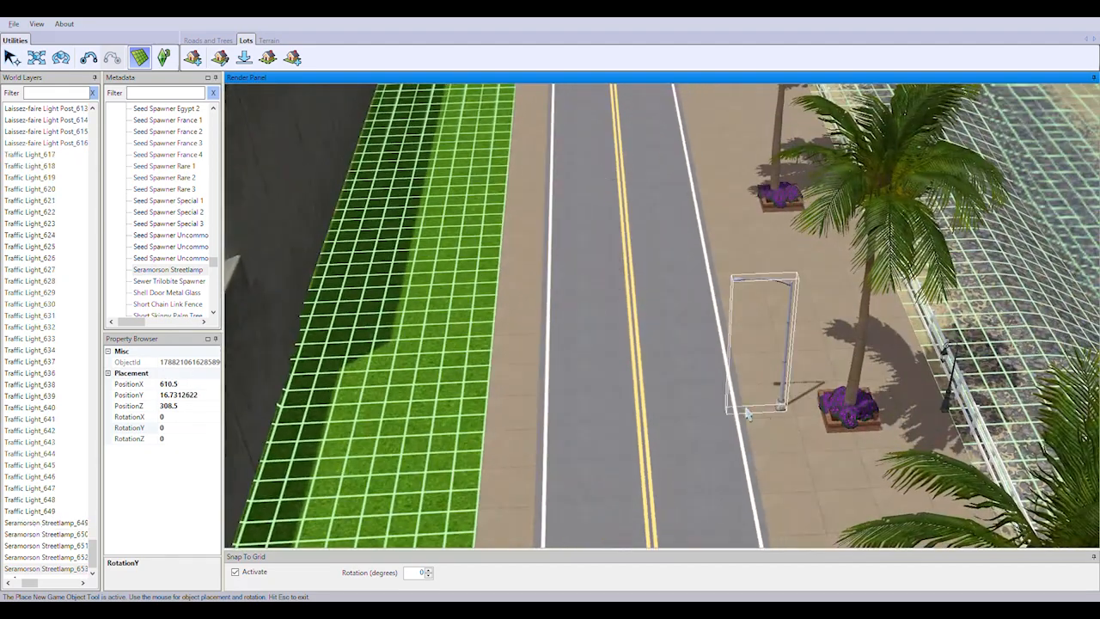
left_click(728, 414)
left_click(490, 422)
right_click_drag(611, 342, 643, 428)
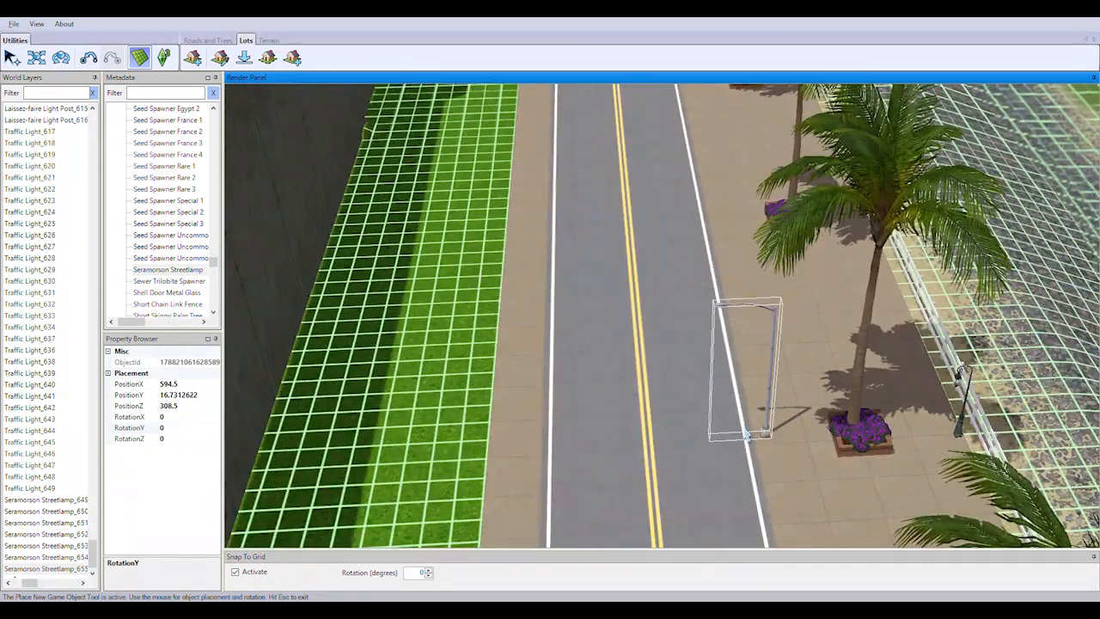
left_click(746, 437)
left_click(508, 449)
key("Escape")
Examine the palm tree beside the waterfront road and look for its entry among Layer_1's objects
right_click_drag(868, 219, 664, 225)
scroll(664, 225, "down", 1)
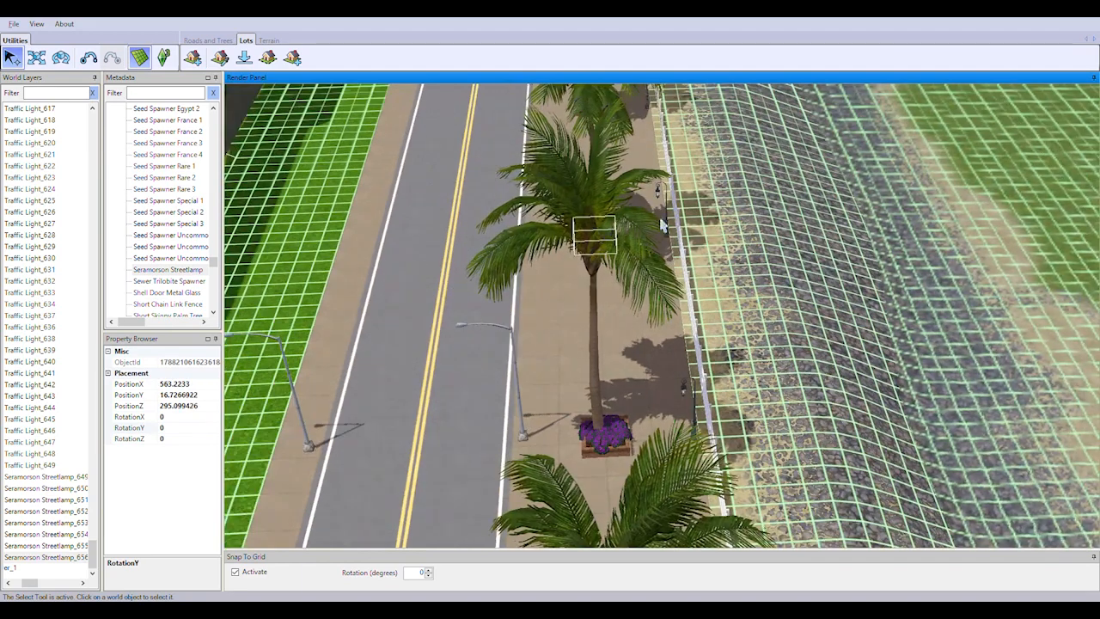
left_click(663, 227)
left_click(599, 406)
left_click_drag(30, 583, 18, 582)
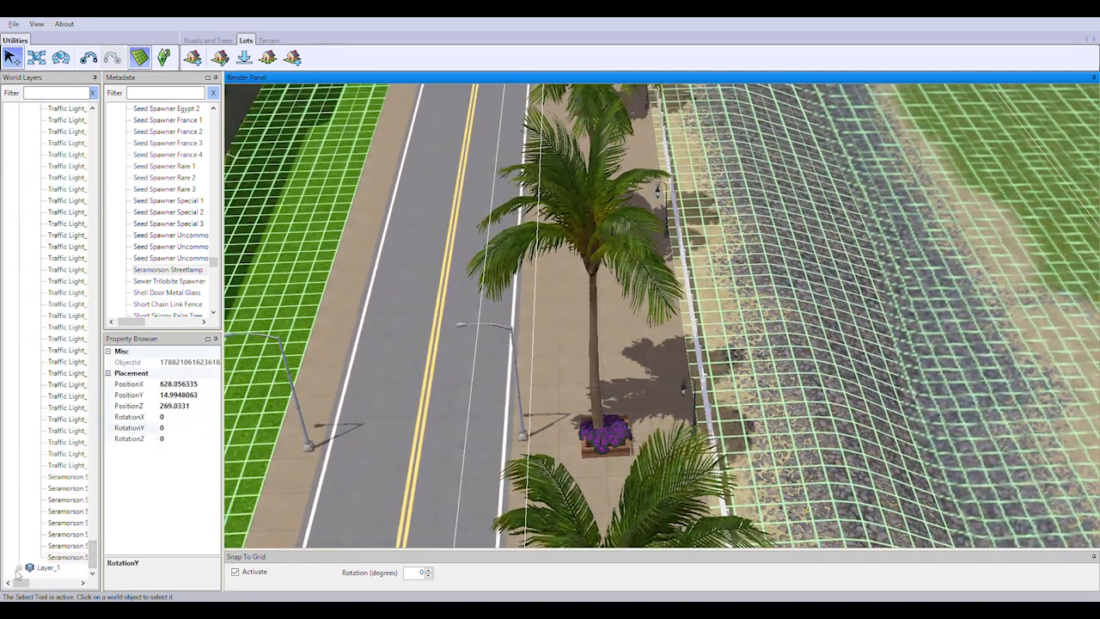
left_click(18, 569)
left_click(30, 568)
left_click_drag(93, 550, 92, 561)
left_click(65, 523)
left_click(591, 417)
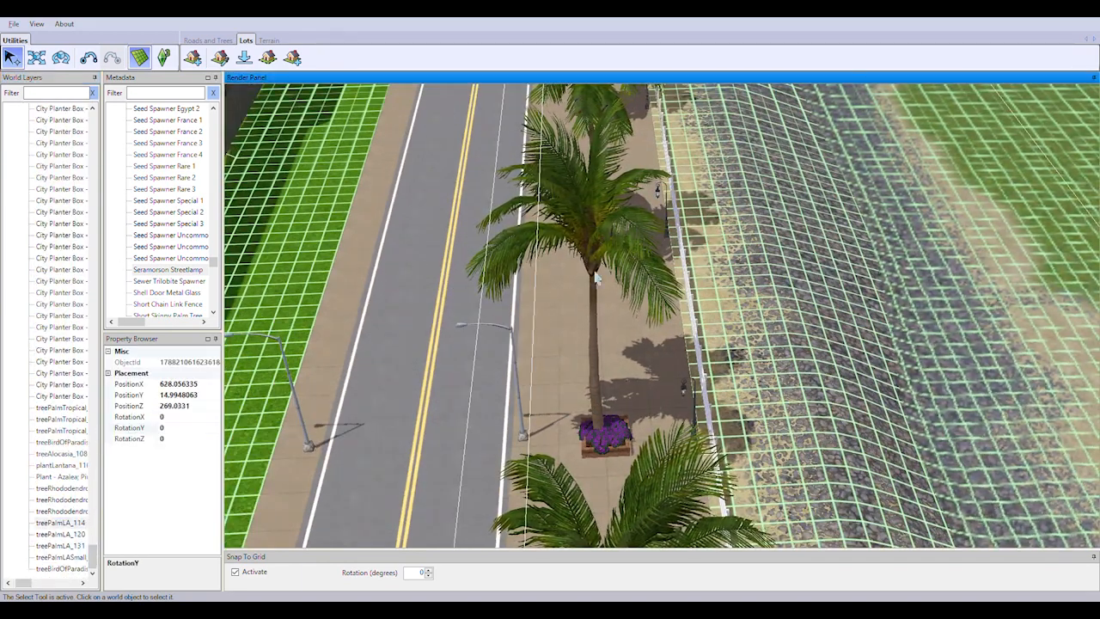
Check the palm and plant entries in Layer_1 against the roadside trees and return to Layer_0 in the world layers
right_click_drag(596, 277, 391, 285)
left_click(64, 408)
left_click(61, 430)
left_click(56, 454)
left_click(49, 510)
left_click(43, 535)
left_click(36, 570)
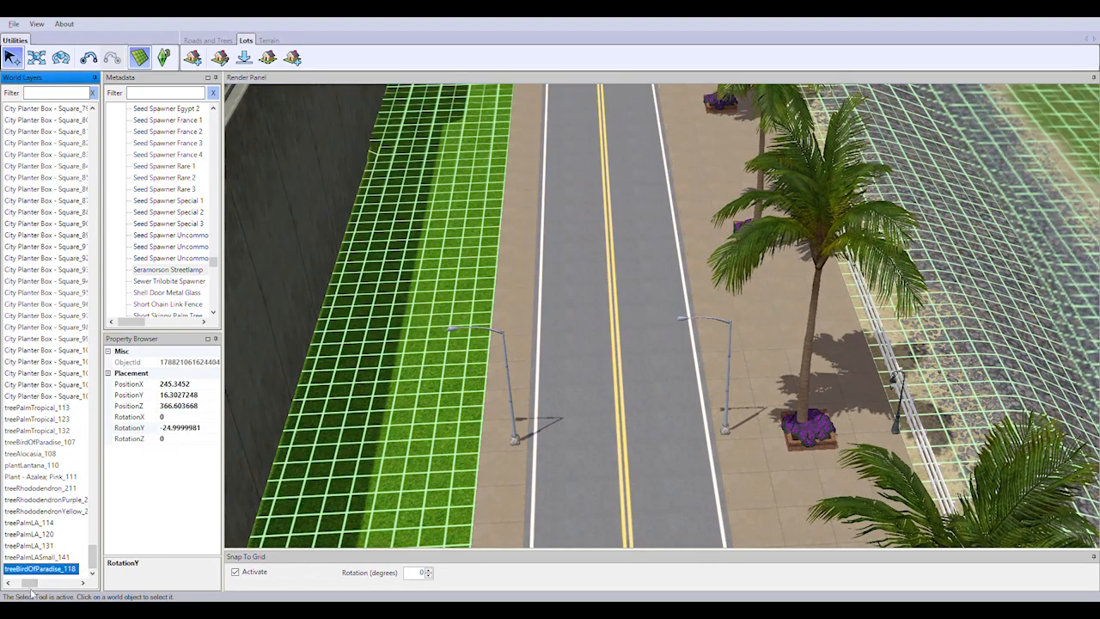
left_click_drag(30, 584, 19, 584)
left_click(602, 379)
right_click_drag(602, 344, 756, 335)
scroll(662, 344, "up", 2)
left_click(602, 361)
left_click_drag(93, 557, 93, 120)
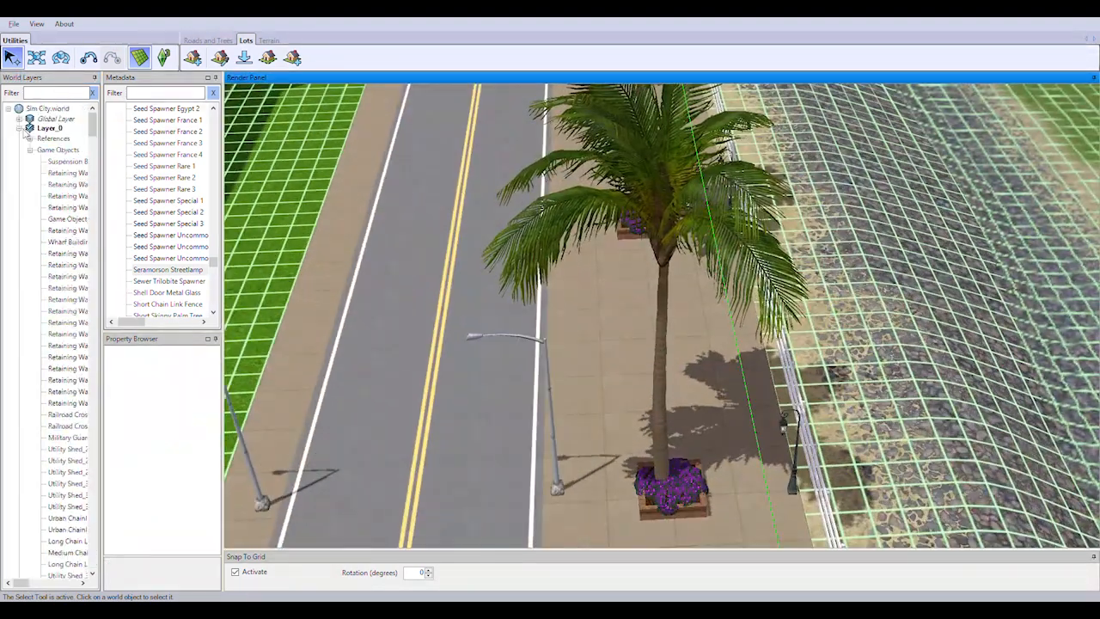
left_click(19, 129)
Resume placing Seramorson Streetlamps in facing pairs on both sidewalks of the straight waterfront road beside the palm planters
double_click(168, 270)
right_click_drag(559, 309, 680, 460)
left_click(683, 461)
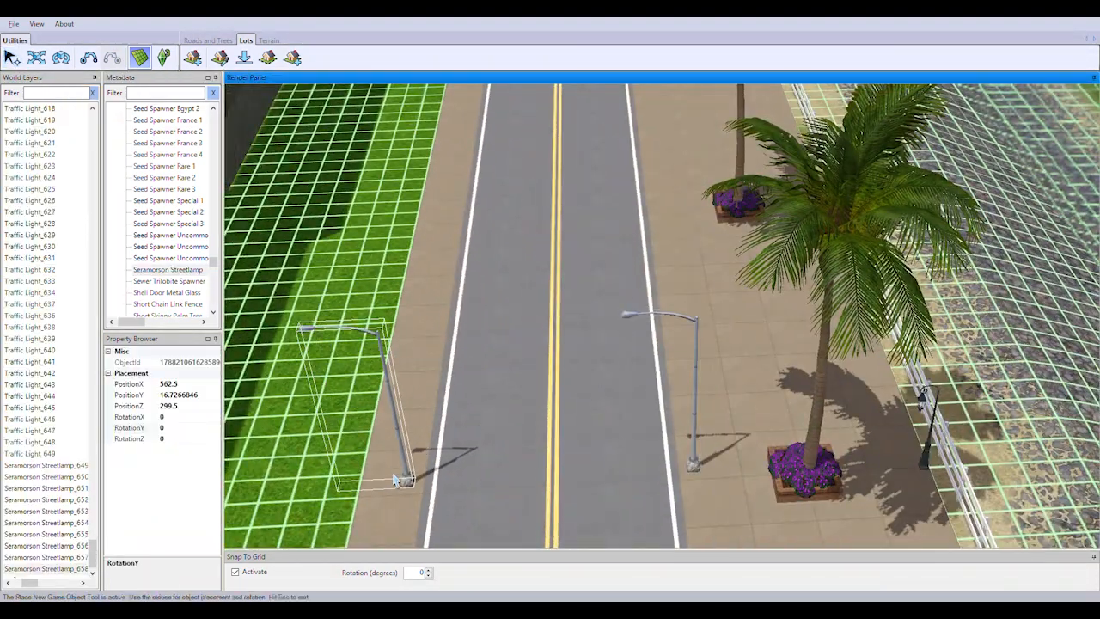
left_click(396, 480)
right_click_drag(636, 206, 763, 326)
left_click(550, 346)
right_click_drag(672, 357, 679, 331)
left_click(690, 378)
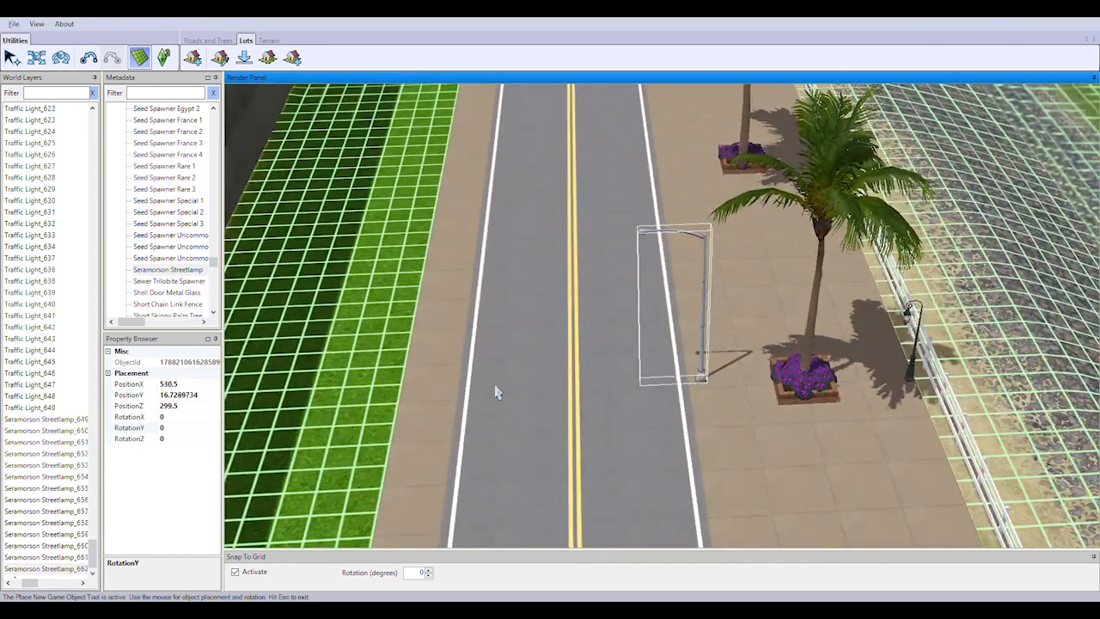
left_click(488, 391)
Extend the pairs of Seramorson Streetlamps along the waterfront road up to the start of its bend
right_click_drag(560, 372, 586, 301)
left_click(733, 441)
left_click(443, 444)
left_click(666, 301)
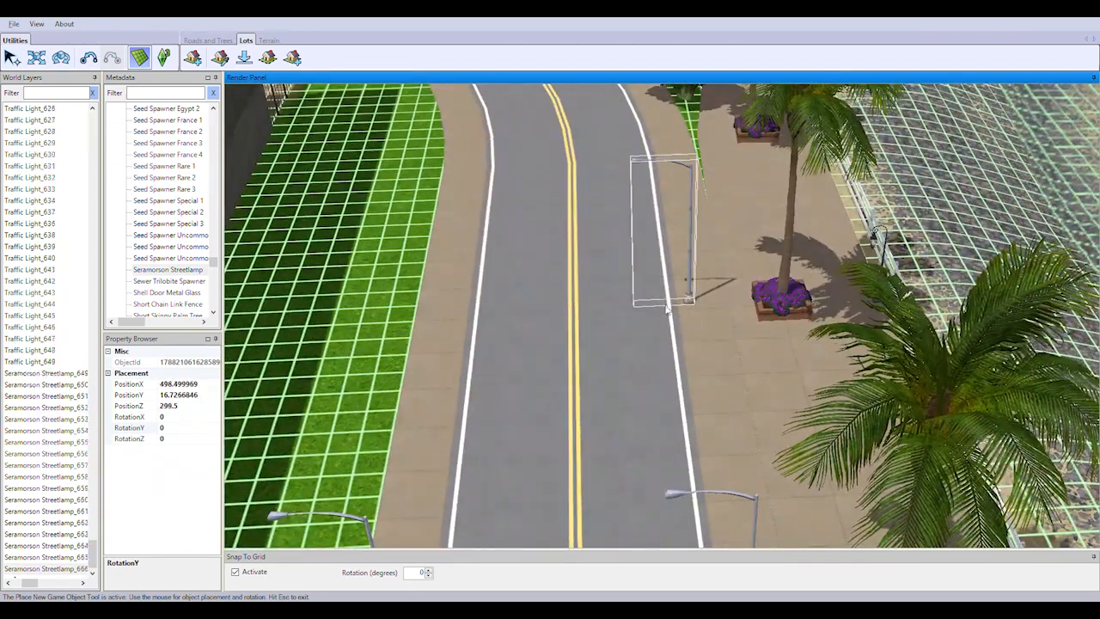
left_click(431, 301)
right_click_drag(600, 339, 619, 371)
left_click(660, 405)
left_click(408, 407)
Place Seramorson Streetlamps on both sides of the curving road between the wire fence and the flower hedge
right_click_drag(508, 129, 787, 350)
left_click(594, 368)
right_click_drag(595, 368, 700, 266)
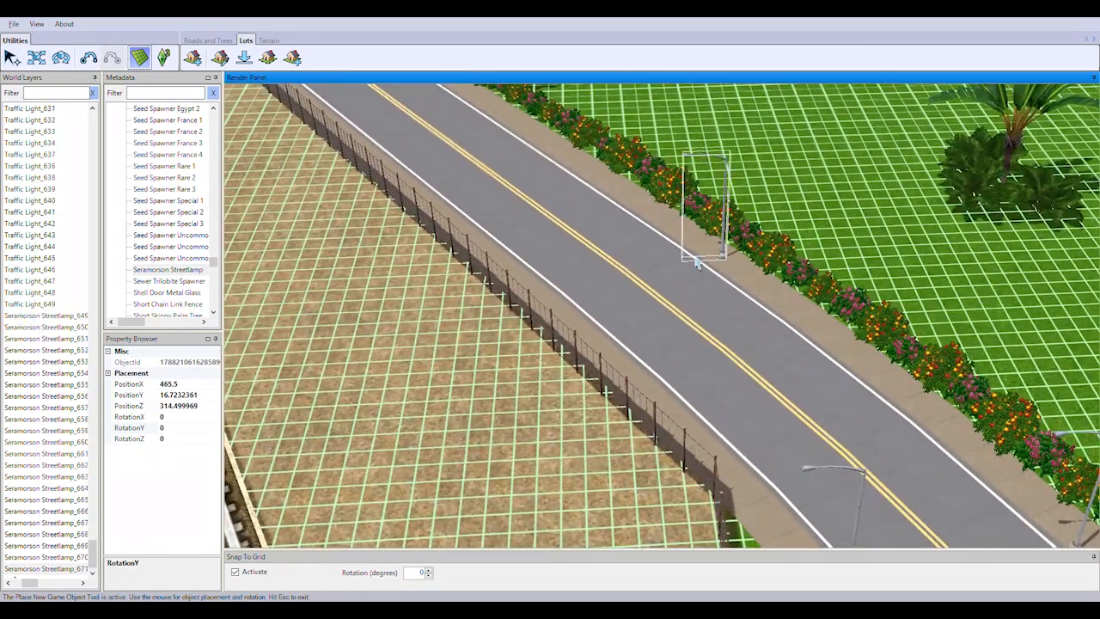
left_click(543, 320)
right_click_drag(543, 320, 640, 199)
left_click(498, 226)
Place Seramorson Streetlamps on both sidewalks past the police car lot, up to the intersection by the blue-roofed shed
right_click_drag(499, 225, 649, 273)
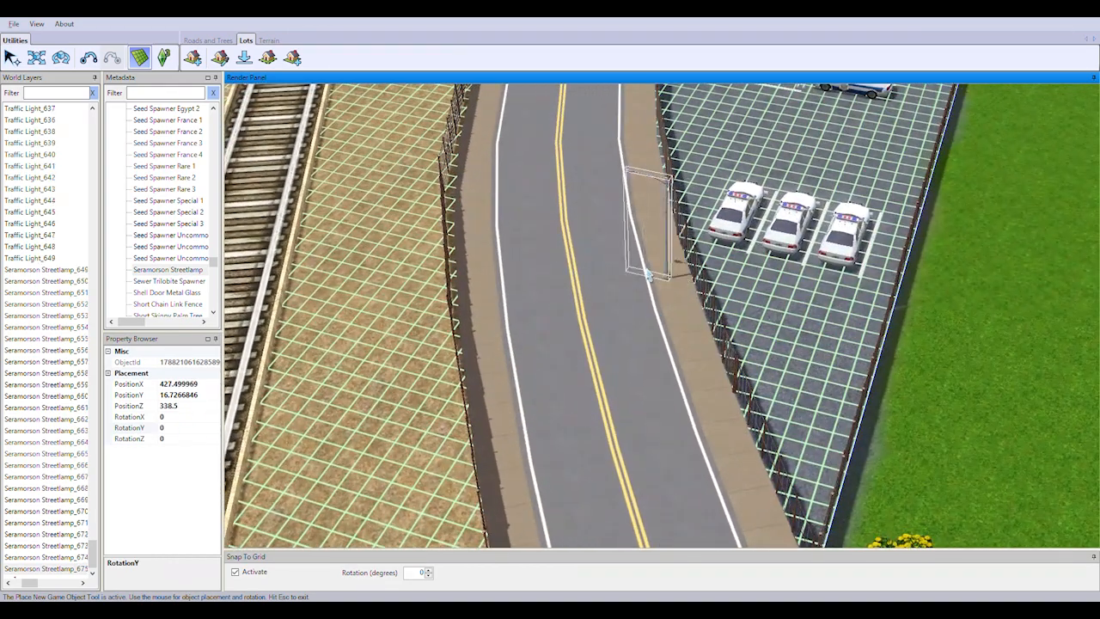
left_click(469, 260)
right_click_drag(468, 260, 661, 323)
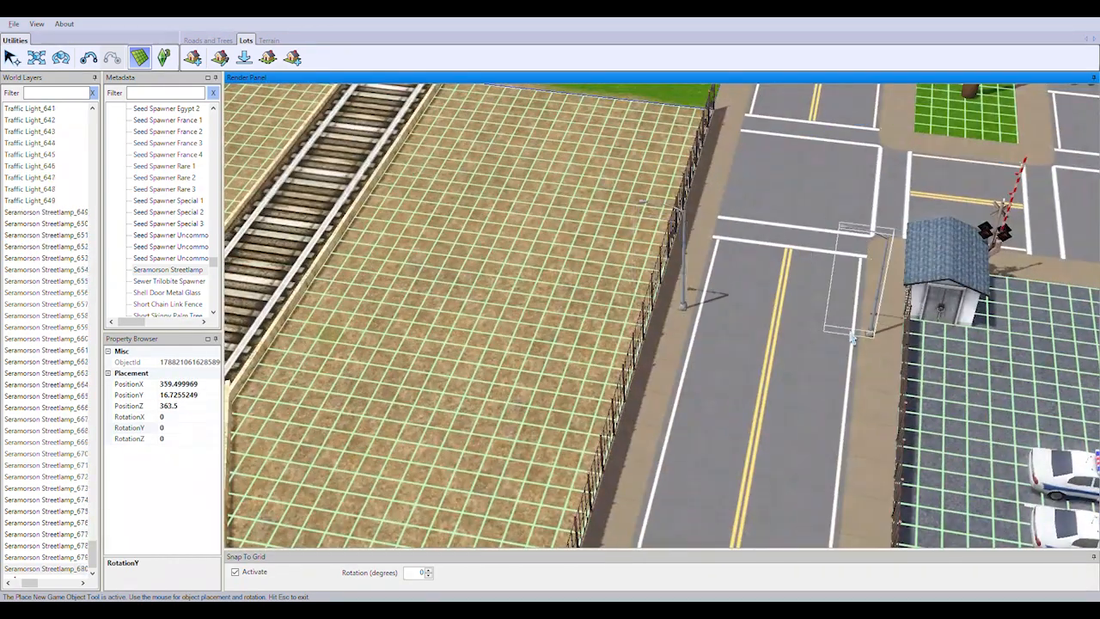
left_click(851, 338)
right_click_drag(851, 338, 764, 364)
Continue the Seramorson Streetlamps across the intersection and along the road between the railway lawn and the palm median
scroll(762, 365, "down", 2)
scroll(654, 397, "up", 1)
left_click(582, 374)
right_click_drag(860, 275, 892, 329)
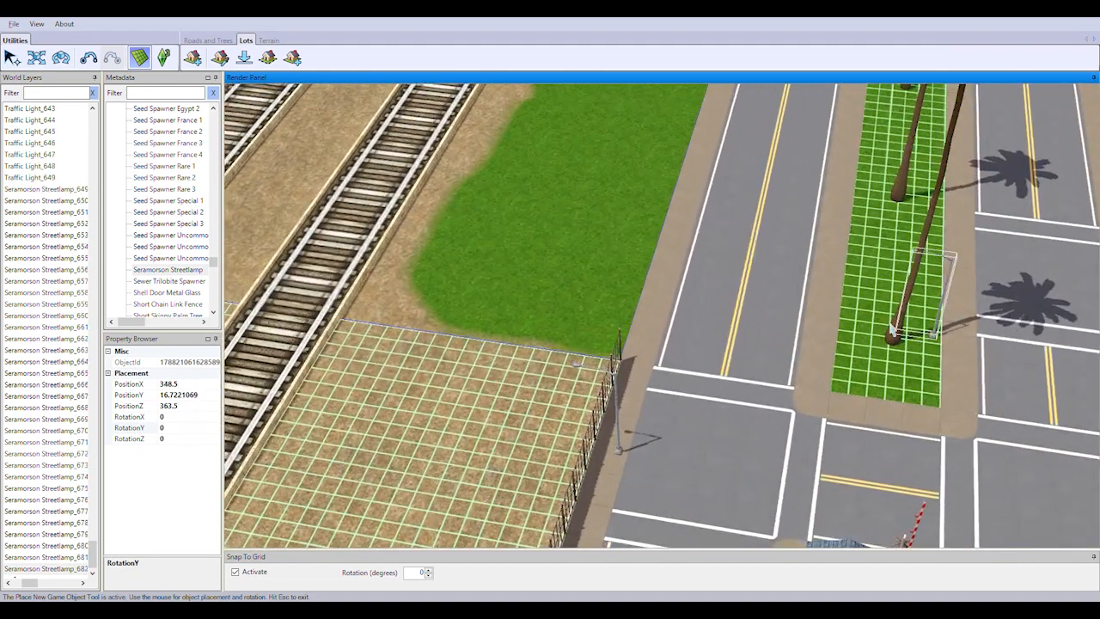
left_click(651, 314)
right_click_drag(651, 313, 899, 366)
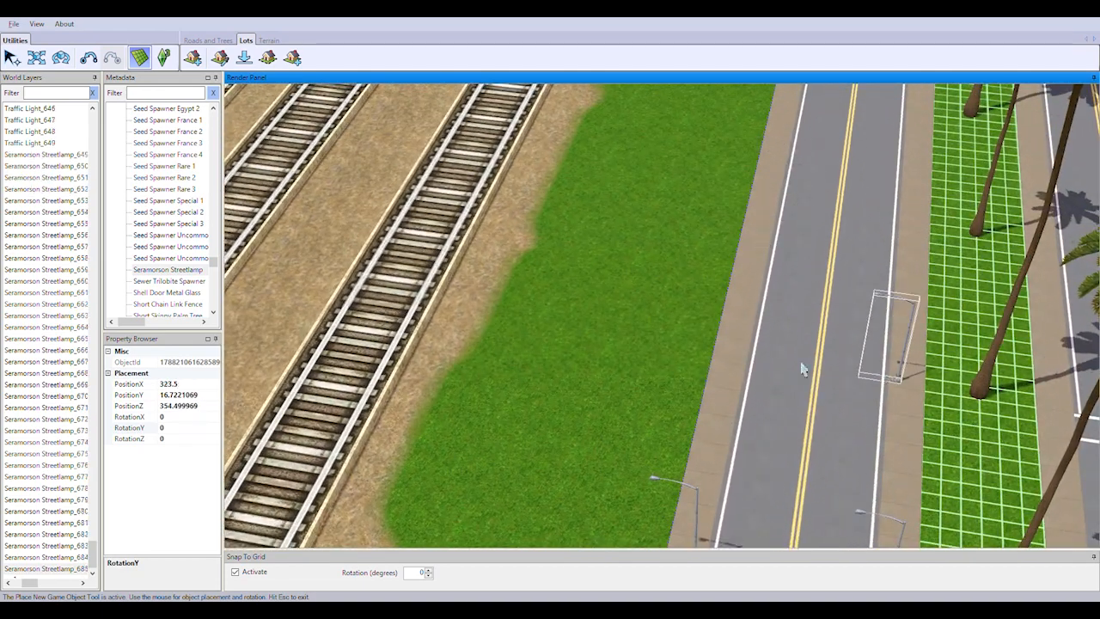
right_click_drag(839, 317, 907, 324)
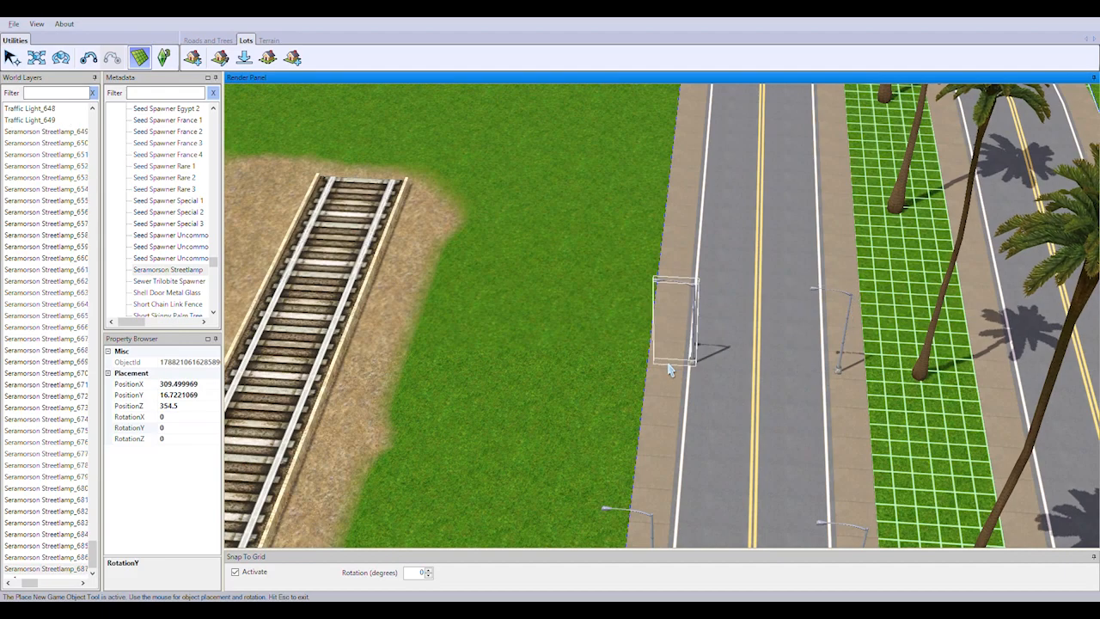
Extend the Seramorson Streetlamps on both sides of the same road to the intersection with the finished traffic lights
left_click(670, 370)
right_click_drag(671, 370, 760, 293)
left_click(632, 372)
right_click_drag(632, 371, 800, 382)
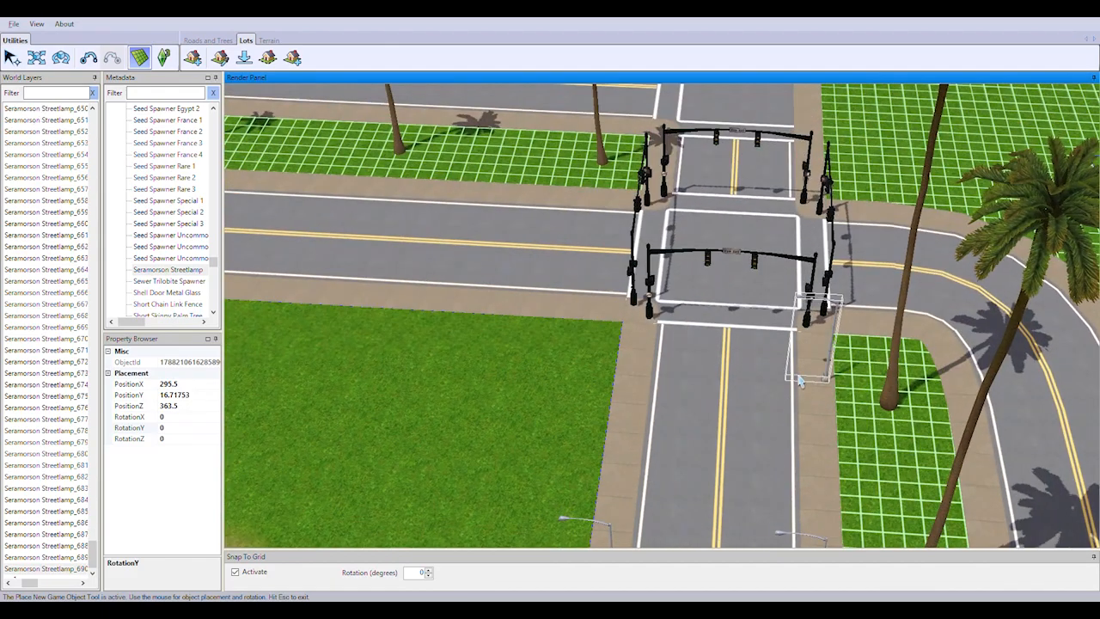
Start a row of Seramorson Streetlamps along the parallel roadway on the other side of the palm median
scroll(705, 447, "down", 5)
right_click_drag(705, 447, 579, 382)
scroll(727, 327, "up", 4)
left_click(674, 449)
left_click(579, 377)
left_click(720, 379)
Place further pairs of Seramorson Streetlamps along that parallel roadway down to its crosswalk
right_click_drag(643, 399, 653, 421)
left_click(623, 379)
left_click(757, 373)
right_click_drag(637, 378, 661, 423)
scroll(661, 427, "up", 3)
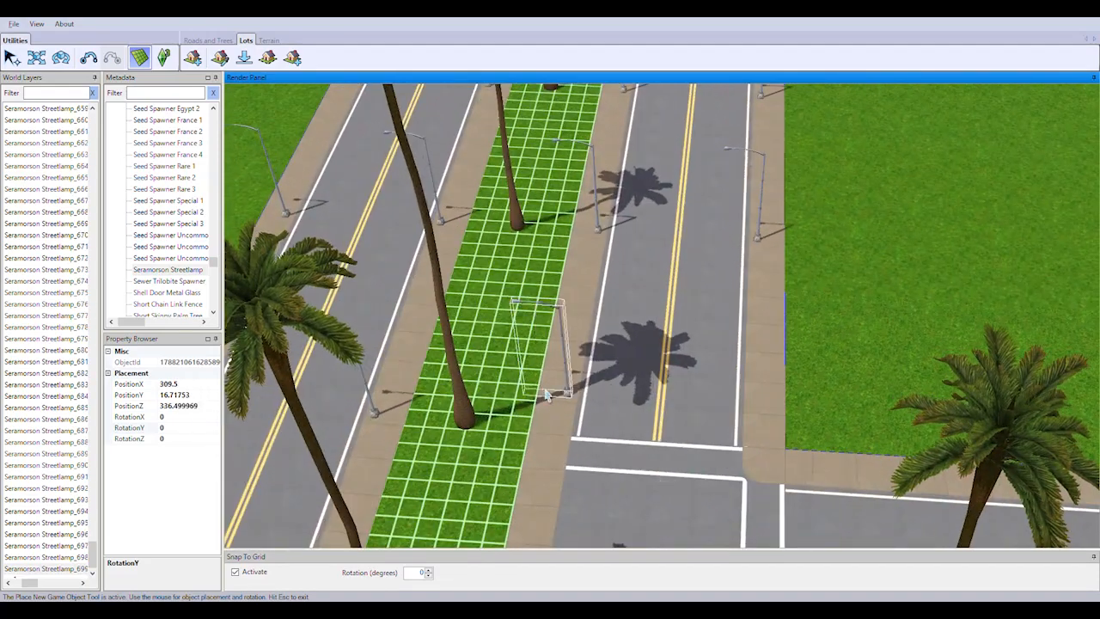
left_click(557, 428)
left_click(757, 447)
Place Seramorson Streetlamps at the start of the divided side road opposite the police lot, including its median and lawn-side sidewalks
scroll(748, 434, "down", 3)
right_click_drag(693, 361, 606, 353)
scroll(694, 408, "up", 1)
left_click(701, 374)
middle_click_drag(607, 353, 884, 270)
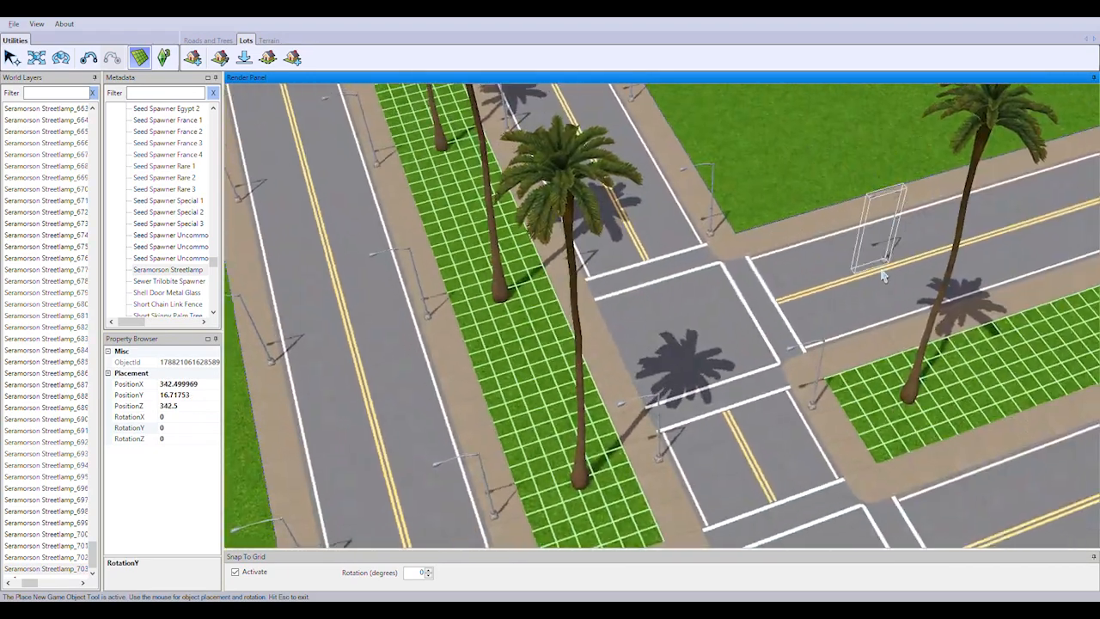
right_click_drag(885, 270, 687, 249)
left_click(464, 364)
left_click(320, 346)
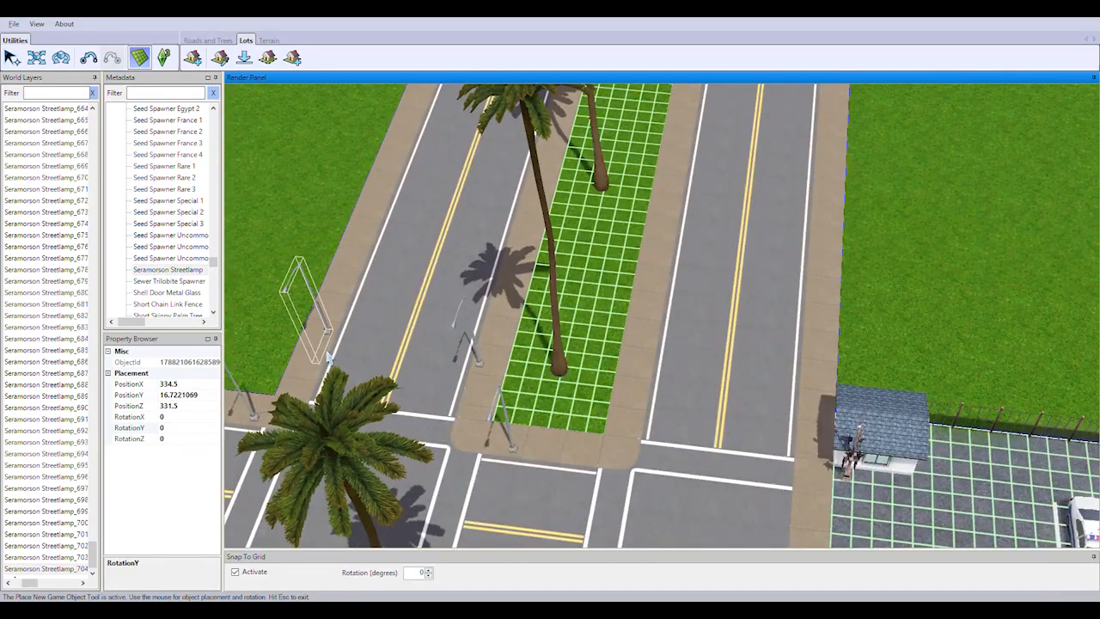
Add the next row of Seramorson Streetlamps across both roadways of the divided road, on the median and outer sidewalks
right_click_drag(683, 394, 687, 529)
left_click(868, 347)
left_click(698, 346)
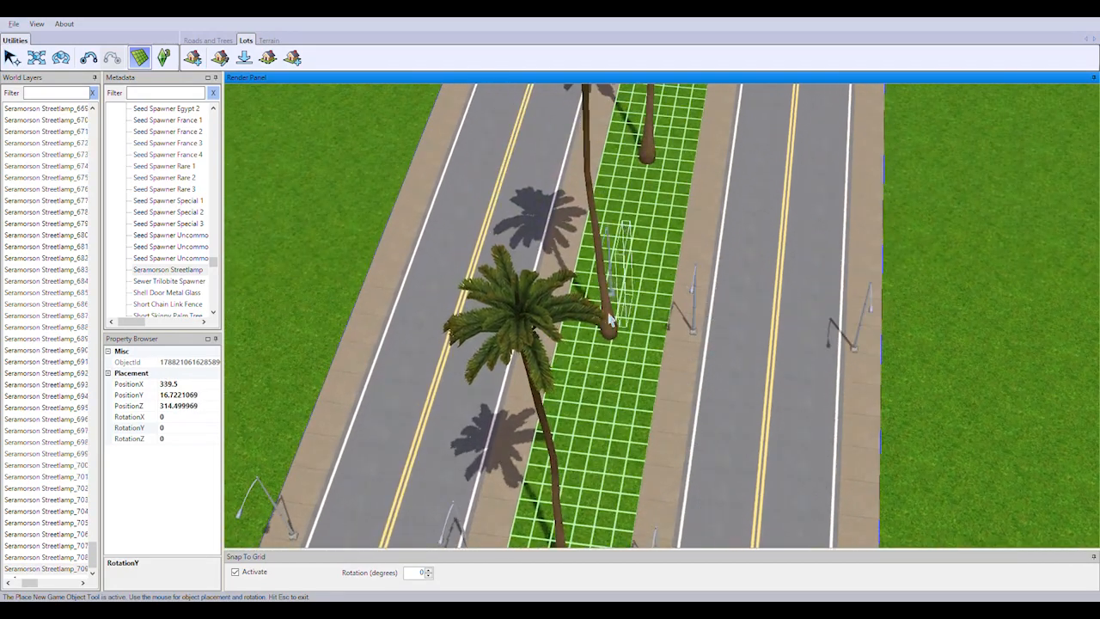
right_click_drag(516, 314, 665, 385)
left_click(704, 384)
left_click(530, 383)
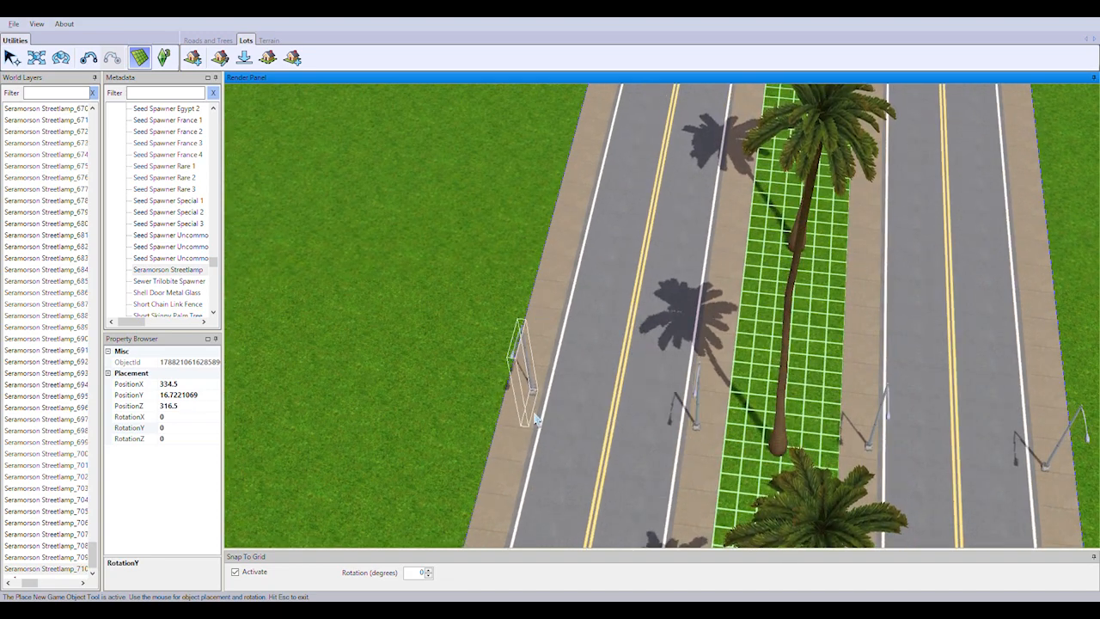
Continue the rows of Seramorson Streetlamps across both roadways of the divided road, on the outer sidewalks and palm median, toward its looped end
right_click_drag(903, 270, 650, 464)
left_click(741, 389)
left_click(881, 380)
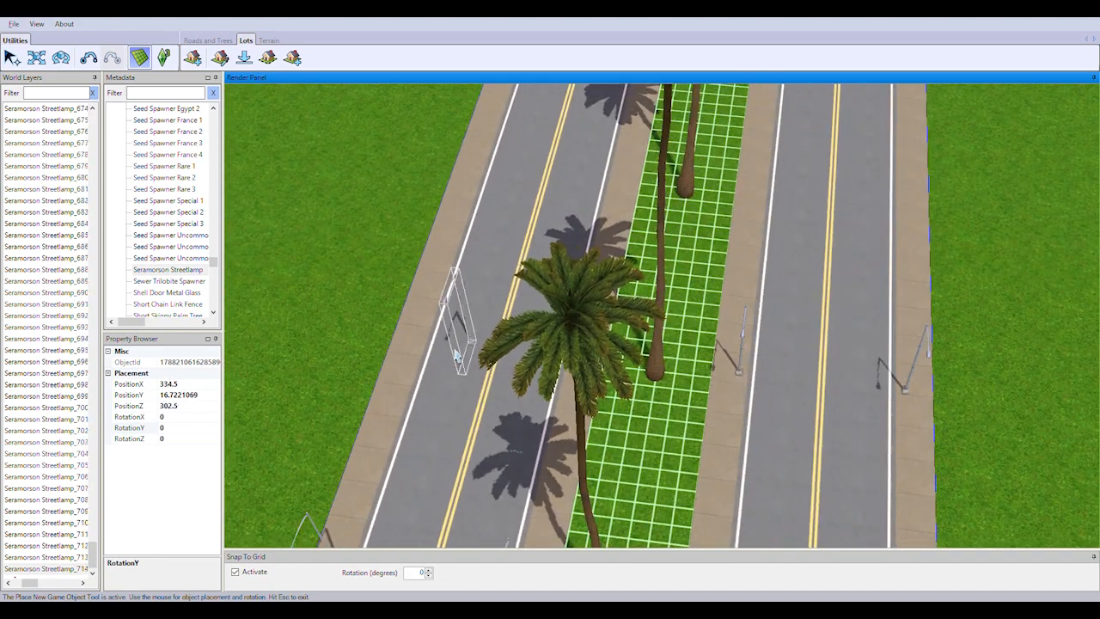
left_click(421, 347)
right_click_drag(707, 307, 621, 474)
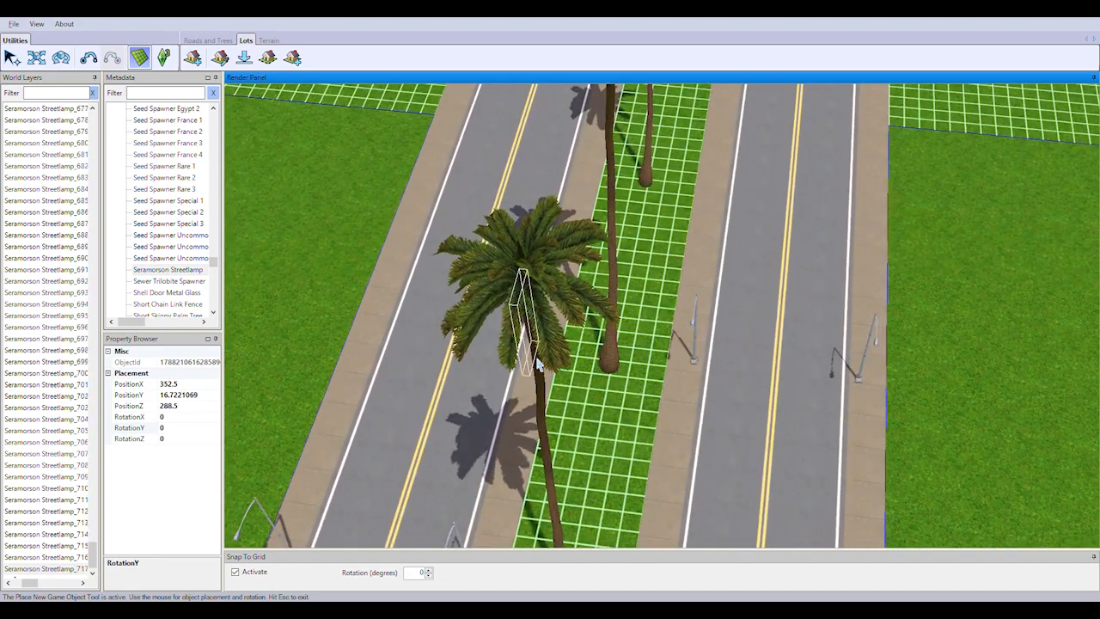
left_click(382, 343)
right_click_drag(705, 232, 681, 383)
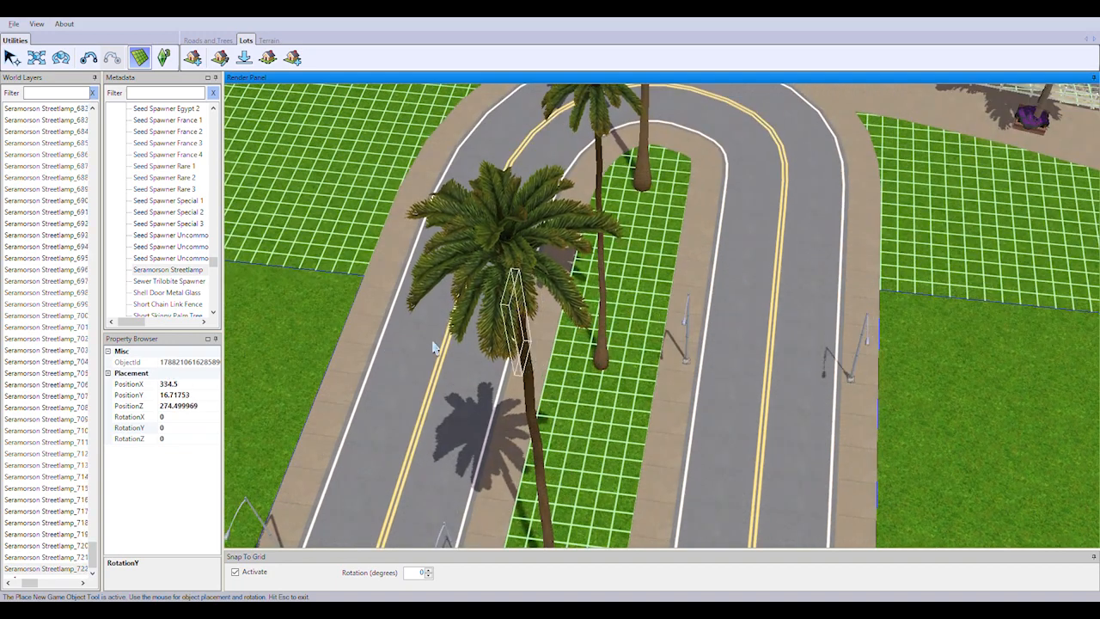
Place Seramorson Streetlamps around the looped end of the divided road, on its inner median edge and outer sidewalk
left_click(372, 338)
right_click_drag(607, 265, 626, 412)
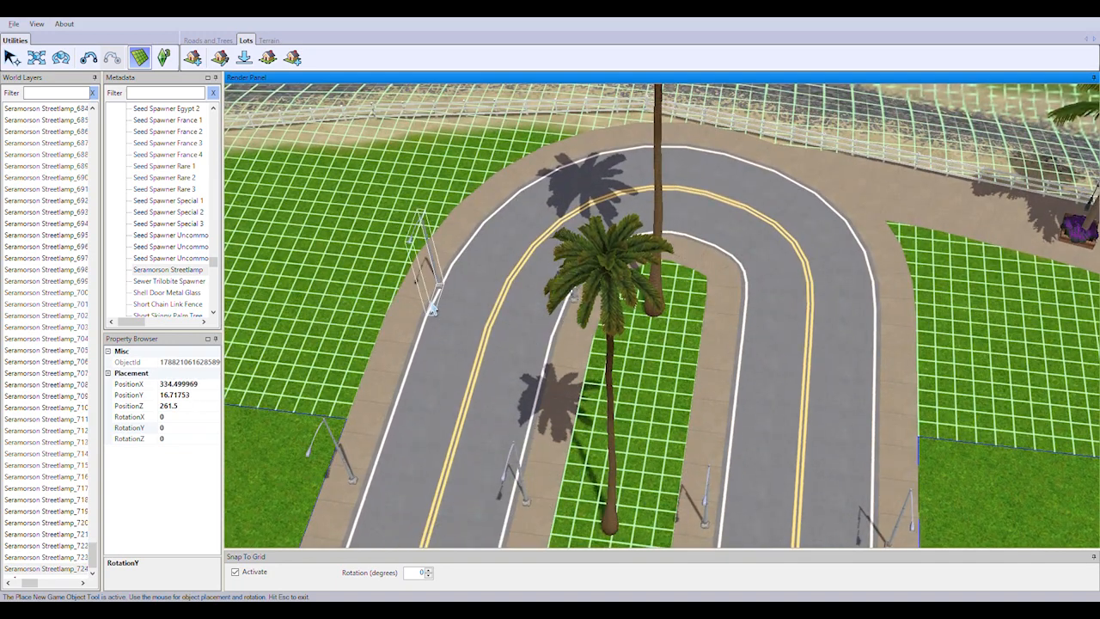
left_click(729, 318)
left_click(890, 359)
right_click_drag(889, 359, 840, 364)
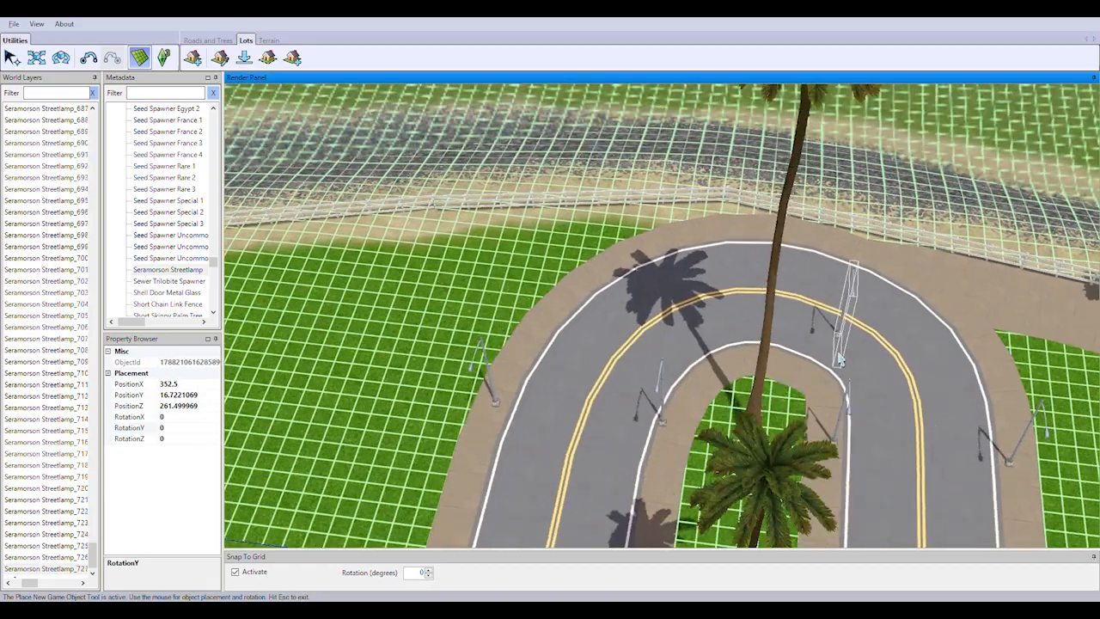
left_click(773, 253)
right_click_drag(774, 252, 798, 330)
Start the first row of Seramorson Streetlamps on the palm-lined parallel roadways beside the rail yard, next to the traffic-light intersection
scroll(798, 329, "down", 3)
scroll(798, 329, "down", 3)
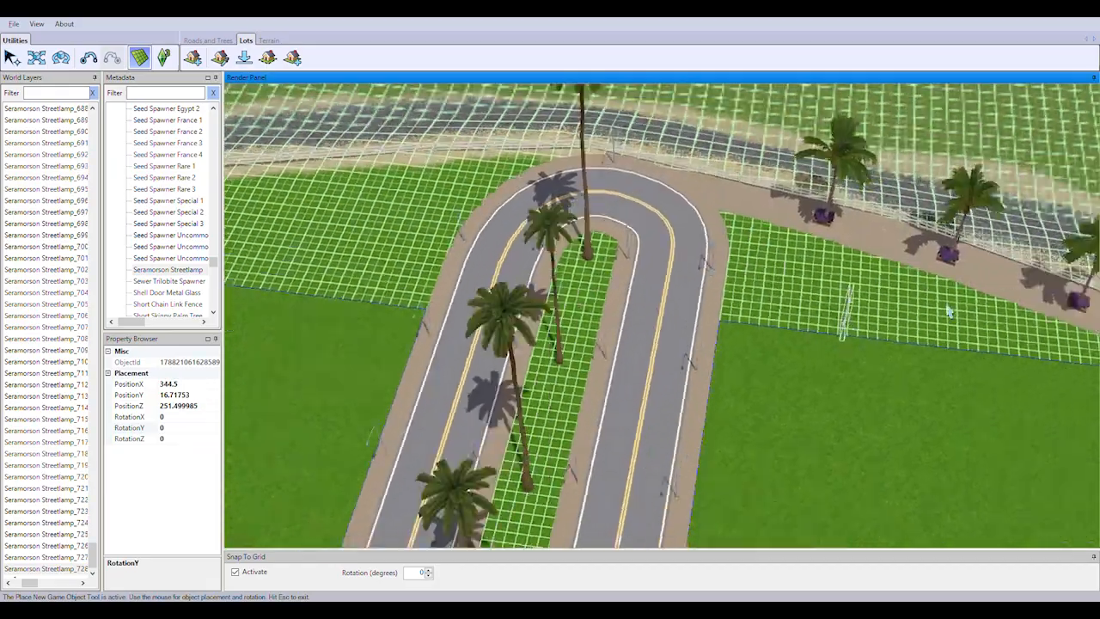
right_click_drag(951, 312, 761, 268)
right_click_drag(761, 361, 954, 215)
right_click_drag(894, 507, 954, 331)
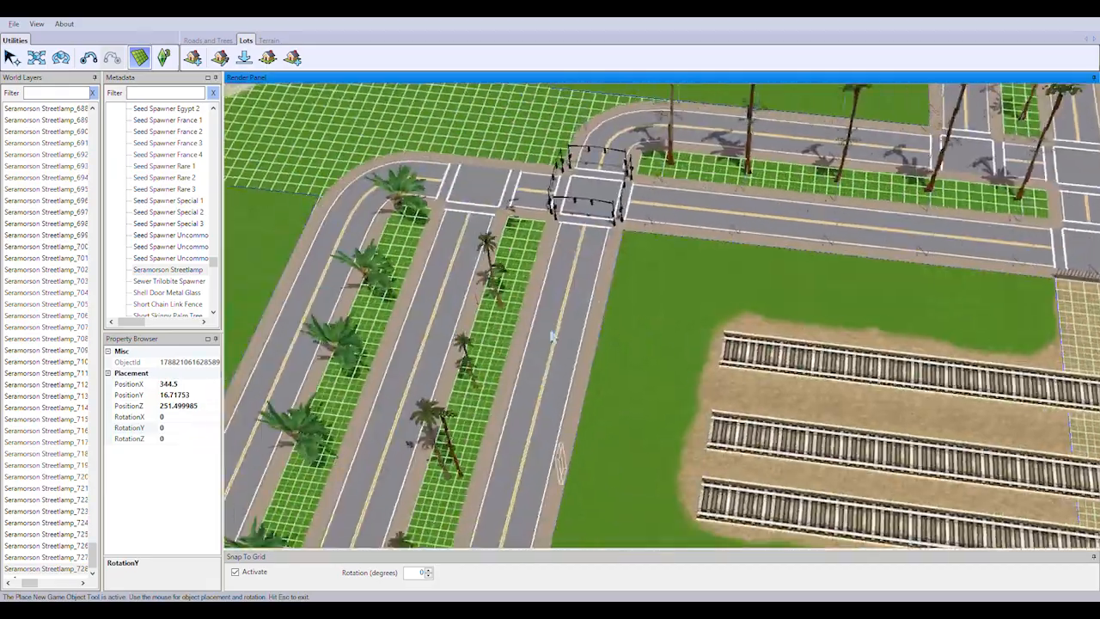
scroll(590, 292, "up", 4)
right_click_drag(589, 292, 674, 375)
left_click(840, 388)
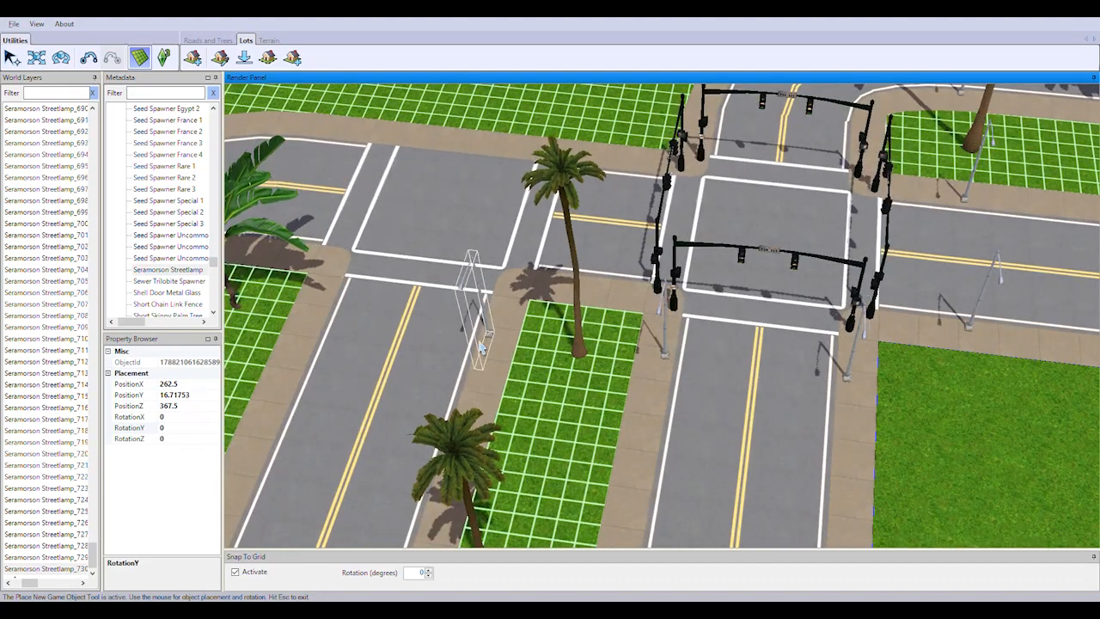
left_click(466, 164)
right_click_drag(621, 375, 657, 458)
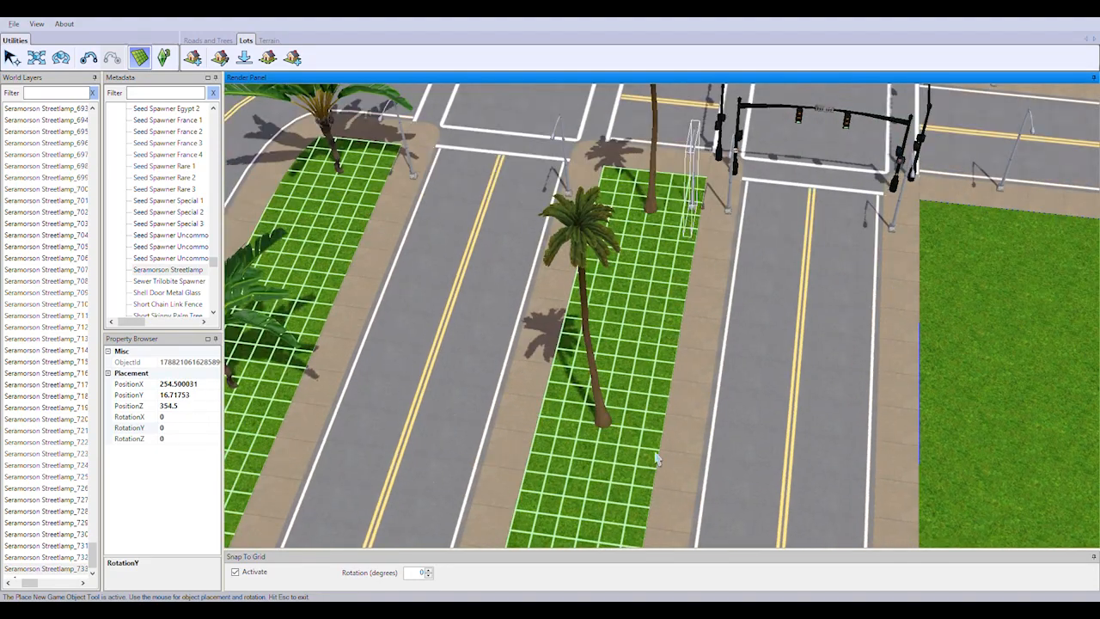
Add the second row of Seramorson Streetlamps across the three parallel roadways and continue them along the curve's outer sidewalk
left_click(881, 487)
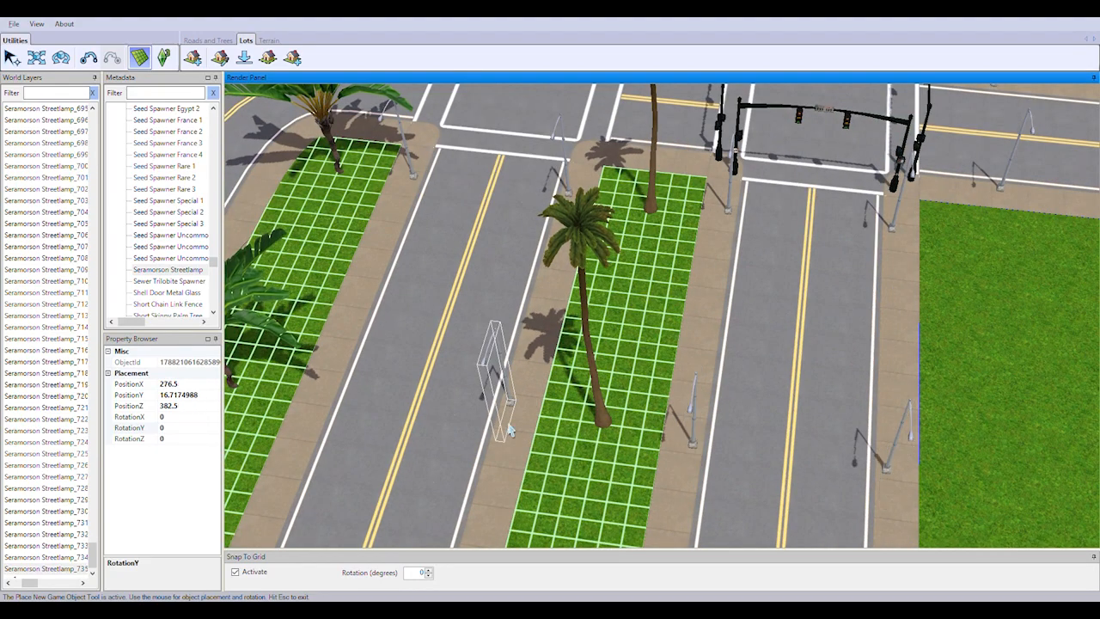
left_click(317, 414)
right_click_drag(473, 365, 713, 474)
left_click(555, 311)
right_click_drag(489, 481, 538, 437)
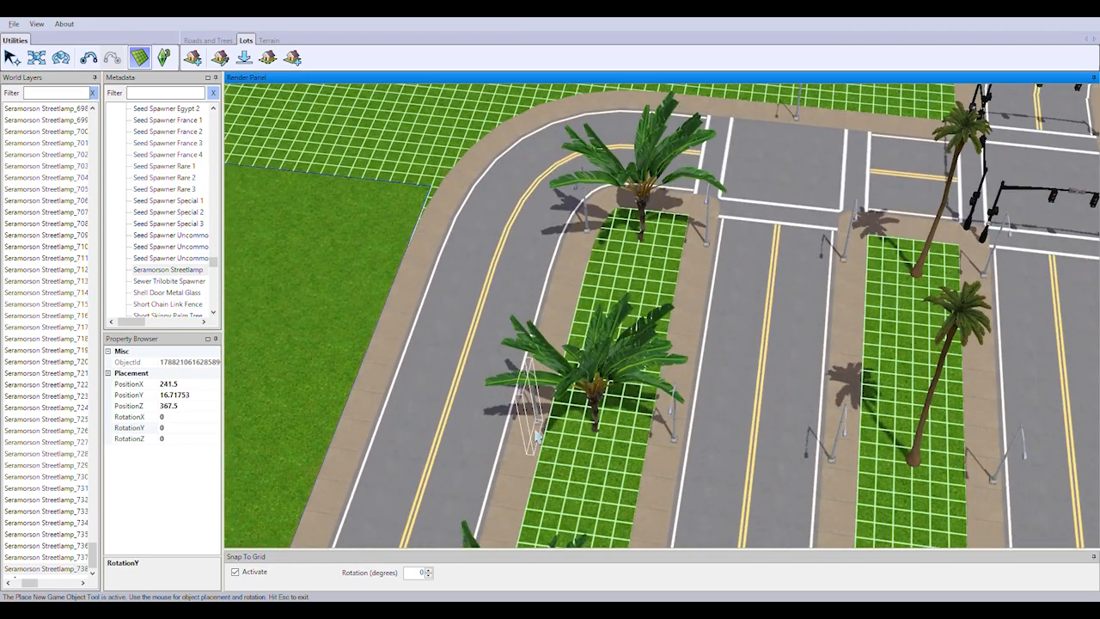
left_click(390, 402)
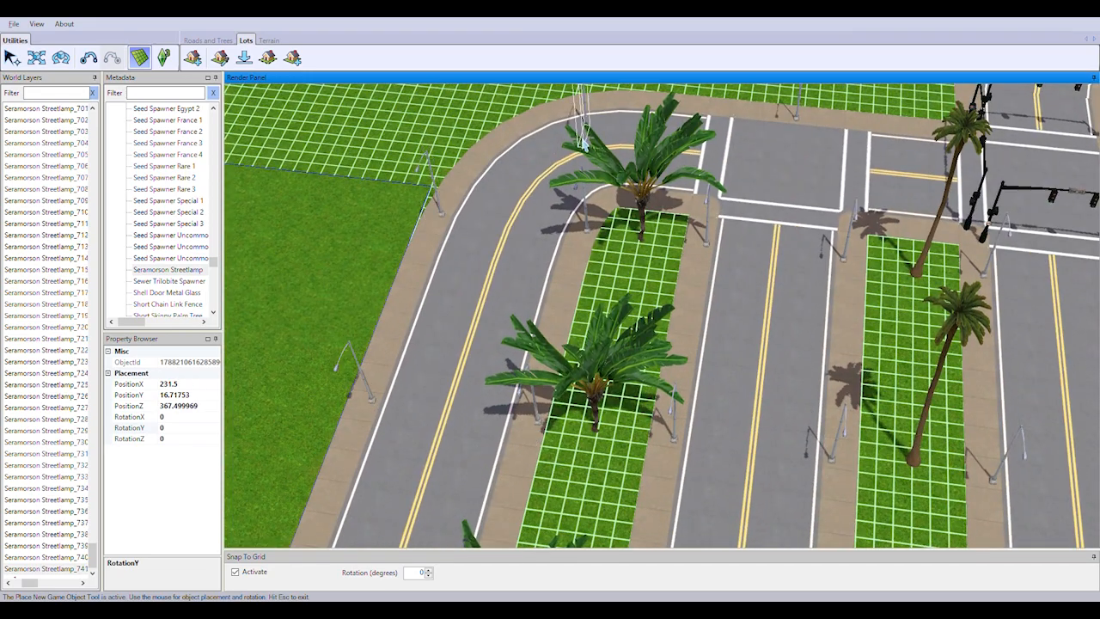
left_click(583, 144)
Place the third row of Seramorson Streetlamps across the three parallel roadways, on both palm medians and the outer sidewalks
right_click_drag(590, 163, 830, 493)
scroll(830, 494, "up", 1)
left_click(710, 446)
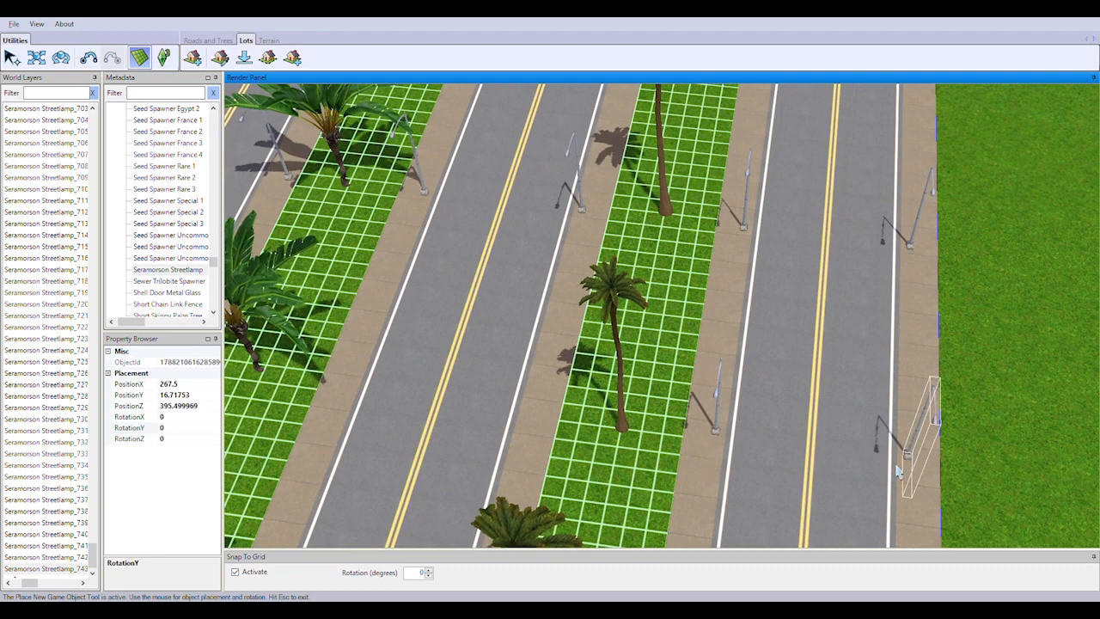
left_click(897, 470)
left_click(523, 421)
left_click(347, 394)
right_click_drag(348, 394, 527, 404)
left_click(378, 392)
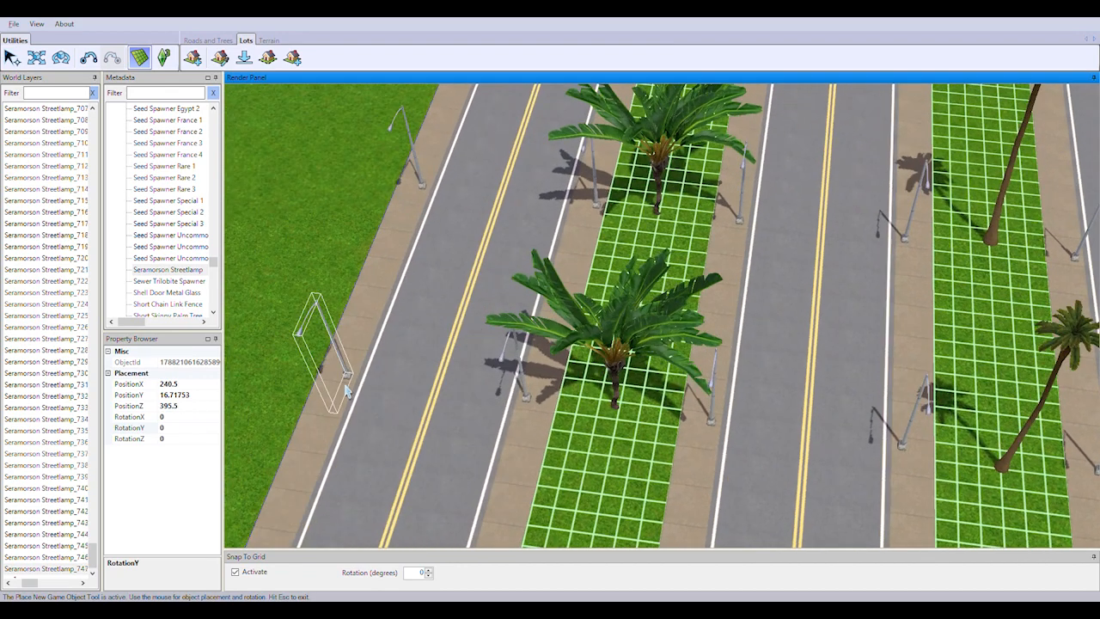
Place the fourth row of Seramorson Streetlamps across the three parallel roadways, spaced to match the previous row
right_click_drag(671, 389, 864, 438)
left_click(757, 483)
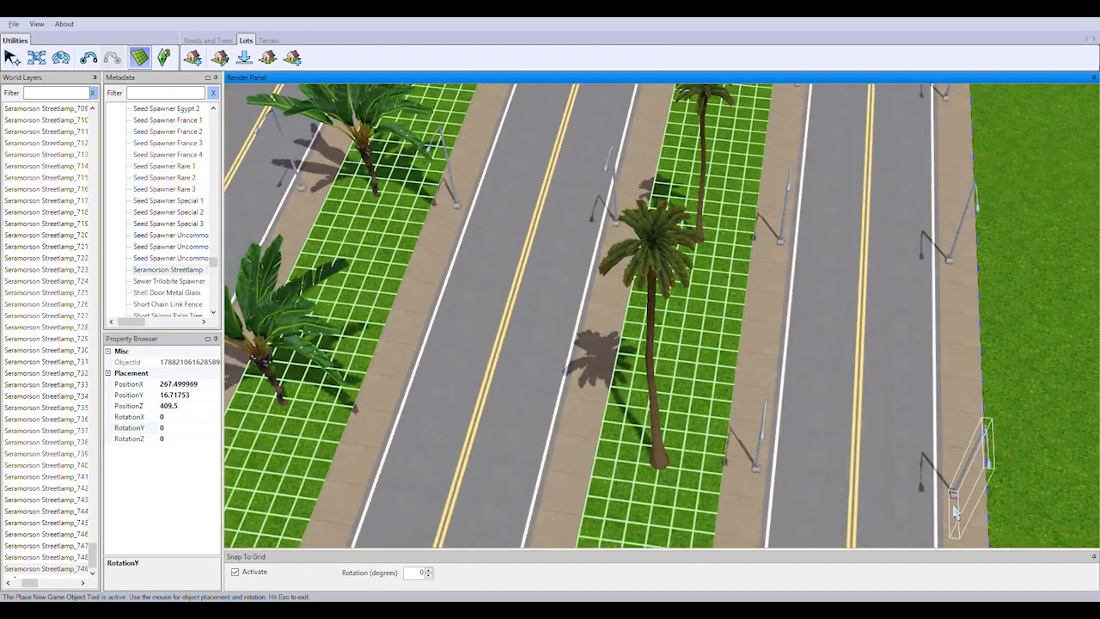
left_click(954, 507)
left_click(565, 457)
left_click(379, 435)
right_click_drag(378, 435, 566, 429)
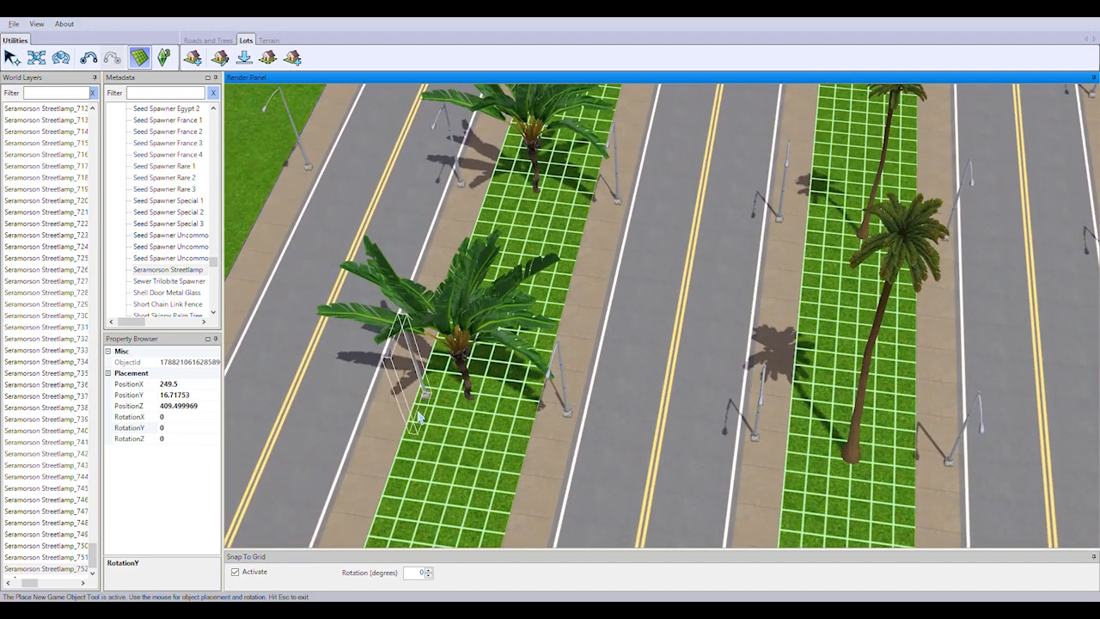
left_click(383, 406)
right_click_drag(248, 375, 323, 366)
left_click(275, 367)
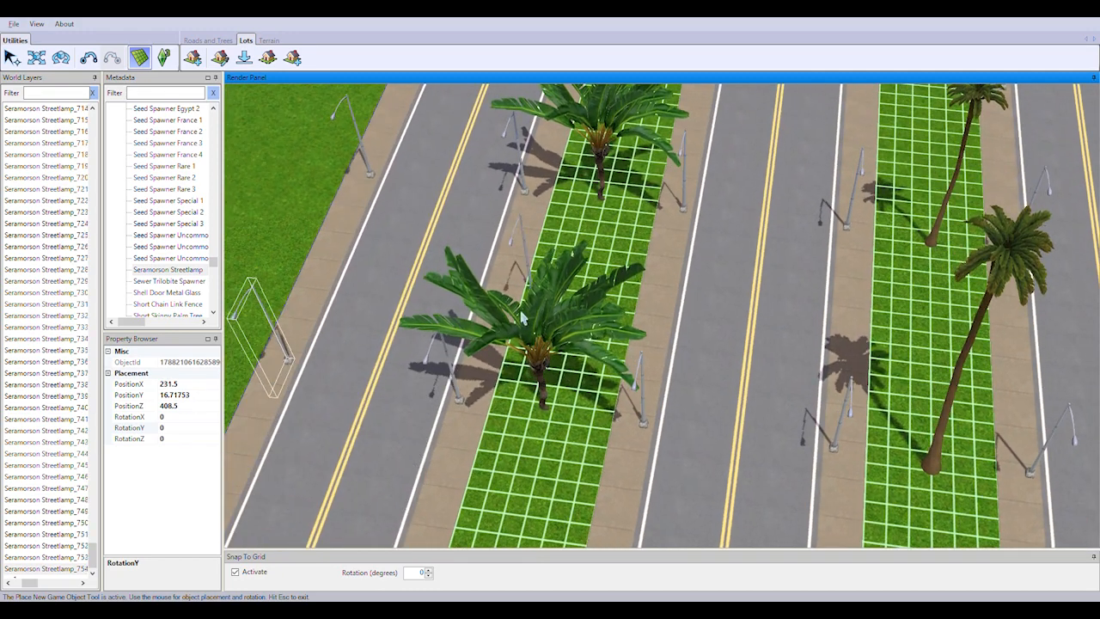
Finish the parallel roadways with a last row of Seramorson Streetlamps and place more around the bend and along the shore-side sidewalk
scroll(527, 362, "down", 4)
left_click(898, 488)
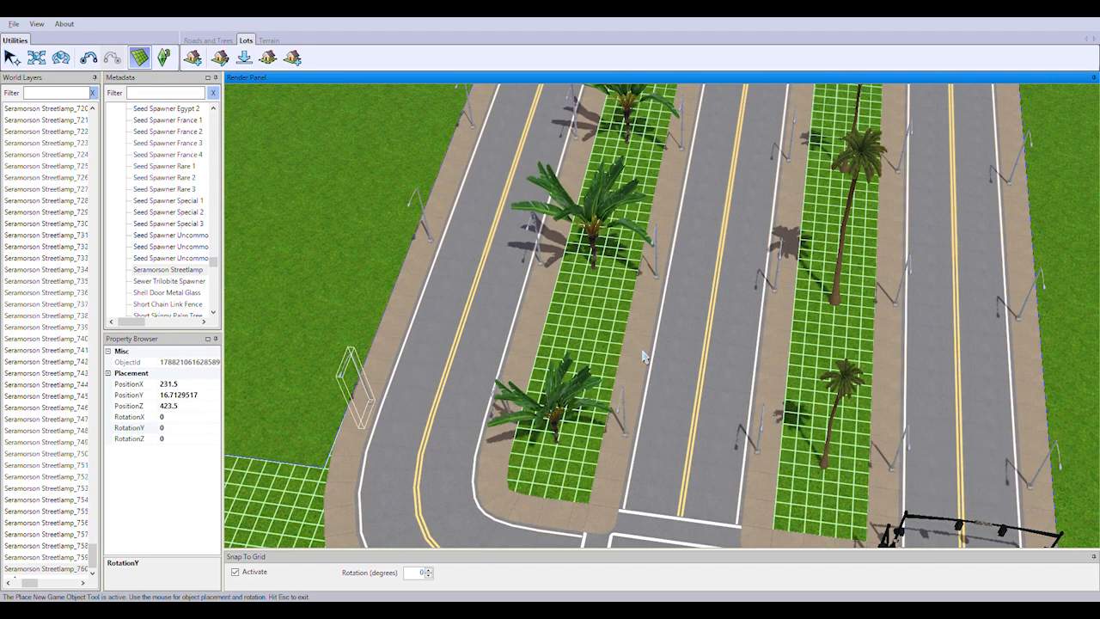
right_click_drag(645, 357, 640, 428)
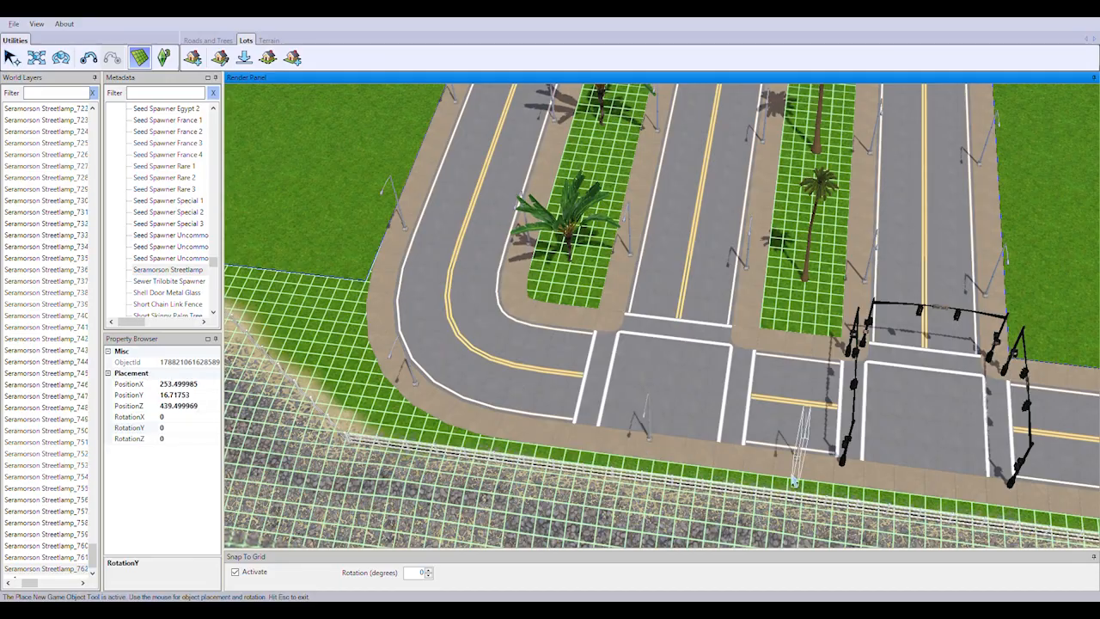
left_click(793, 479)
Place the first three pairs of Seramorson Streetlamps on both sidewalks of the shore road leading away from the traffic-light intersection
right_click_drag(946, 146, 708, 322)
scroll(708, 321, "down", 5)
right_click_drag(653, 482, 482, 379)
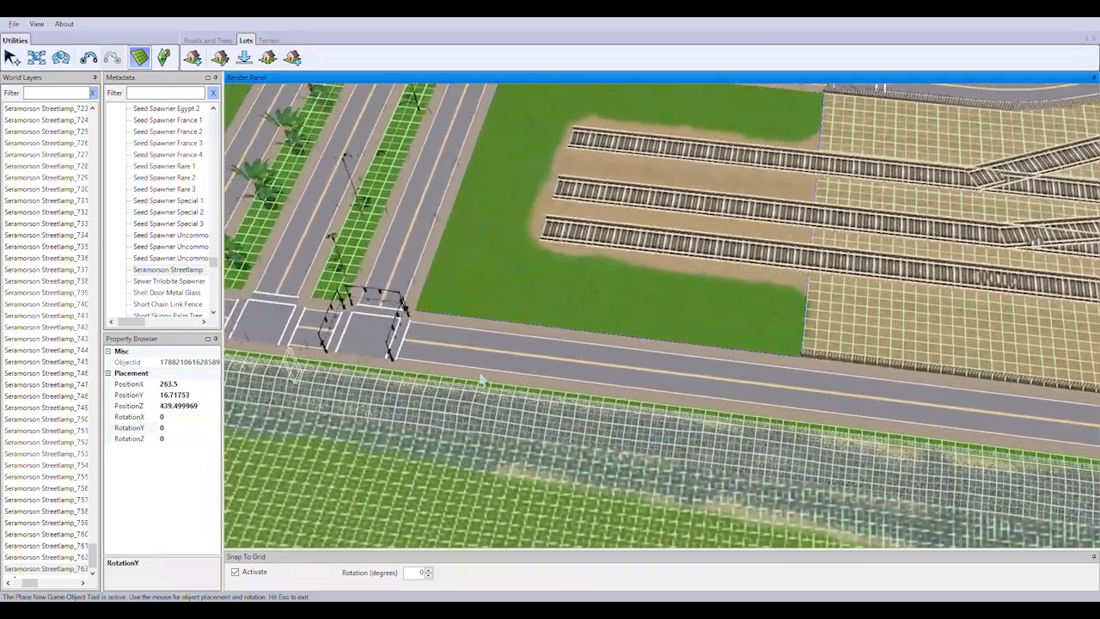
scroll(569, 387, "up", 4)
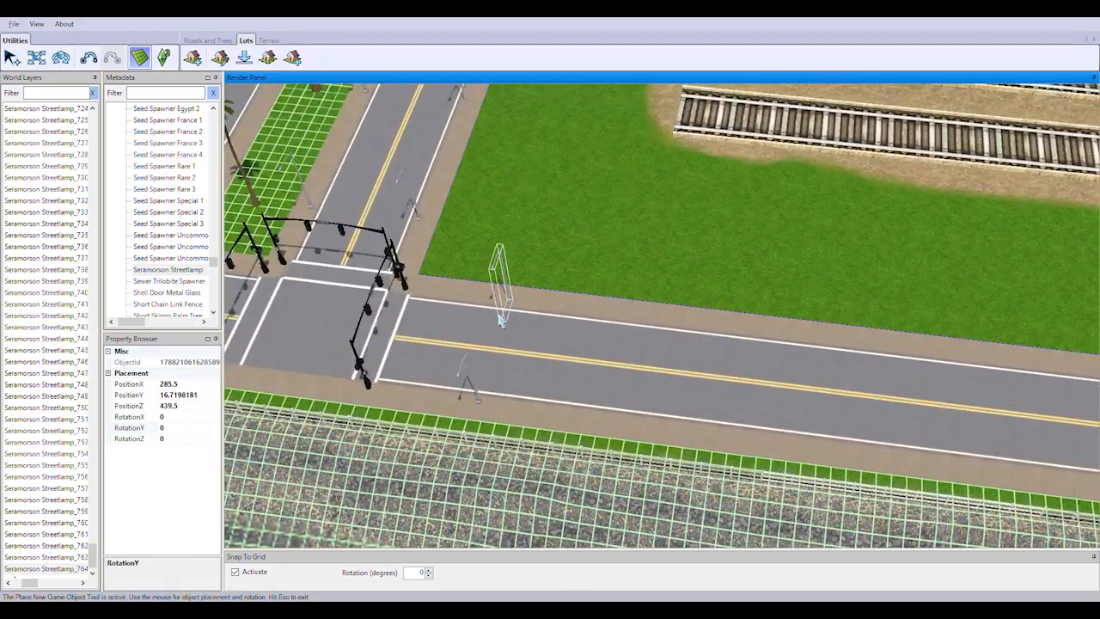
left_click(501, 320)
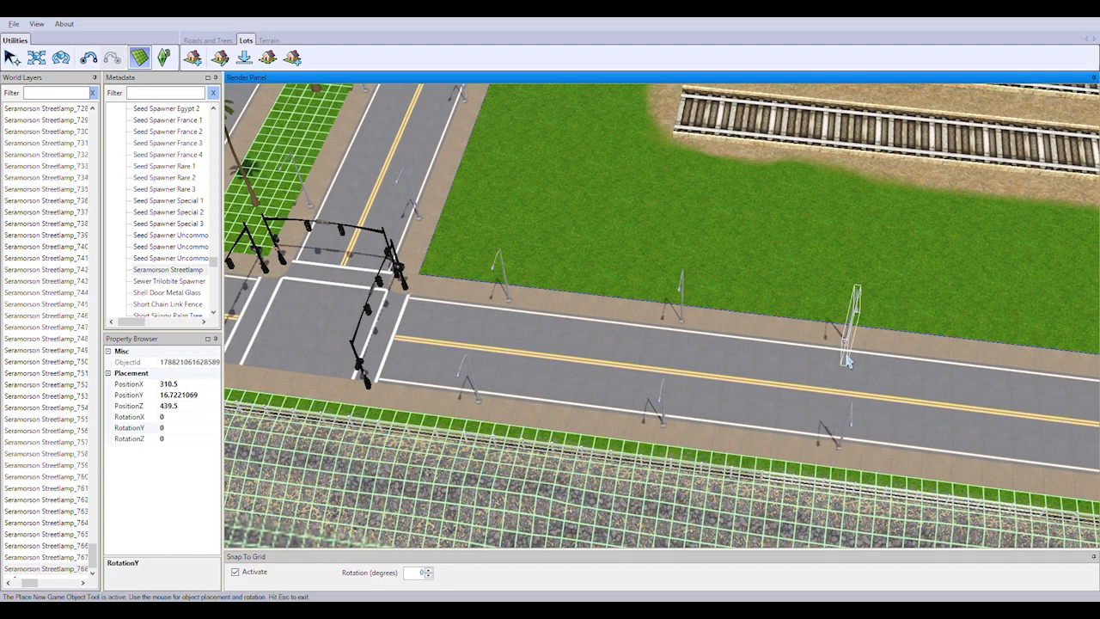
left_click(849, 362)
Extend the paired Seramorson Streetlamps along the shore road past the lawn and onto the stretch beside the fenced rail yard
right_click_drag(849, 362, 673, 335)
right_click_drag(815, 371, 668, 357)
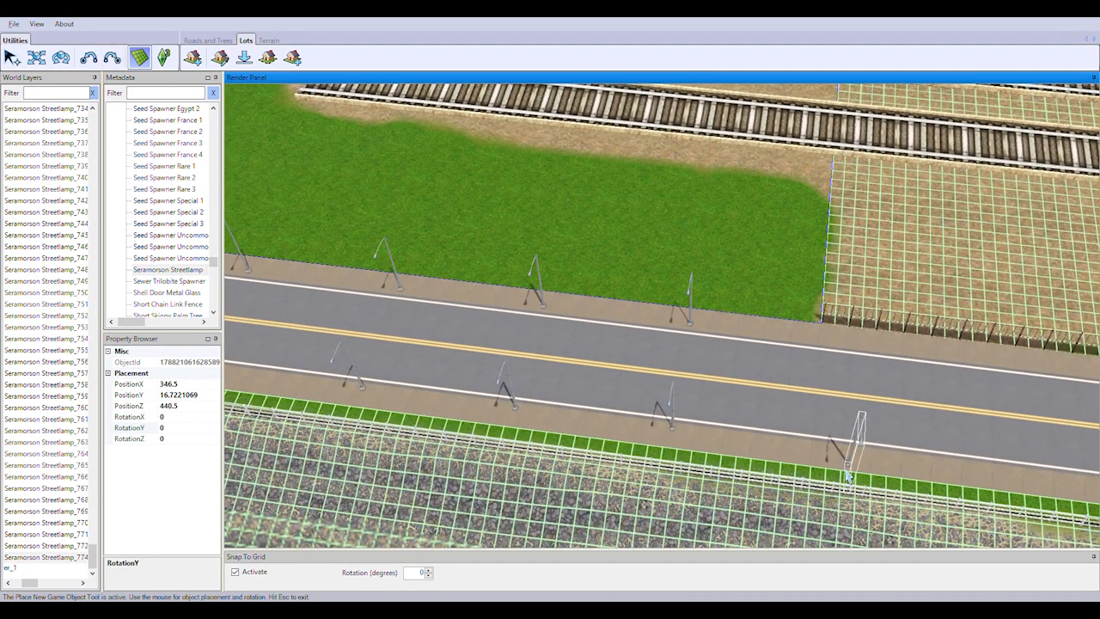
left_click(841, 361)
left_click(965, 457)
right_click_drag(966, 456, 585, 431)
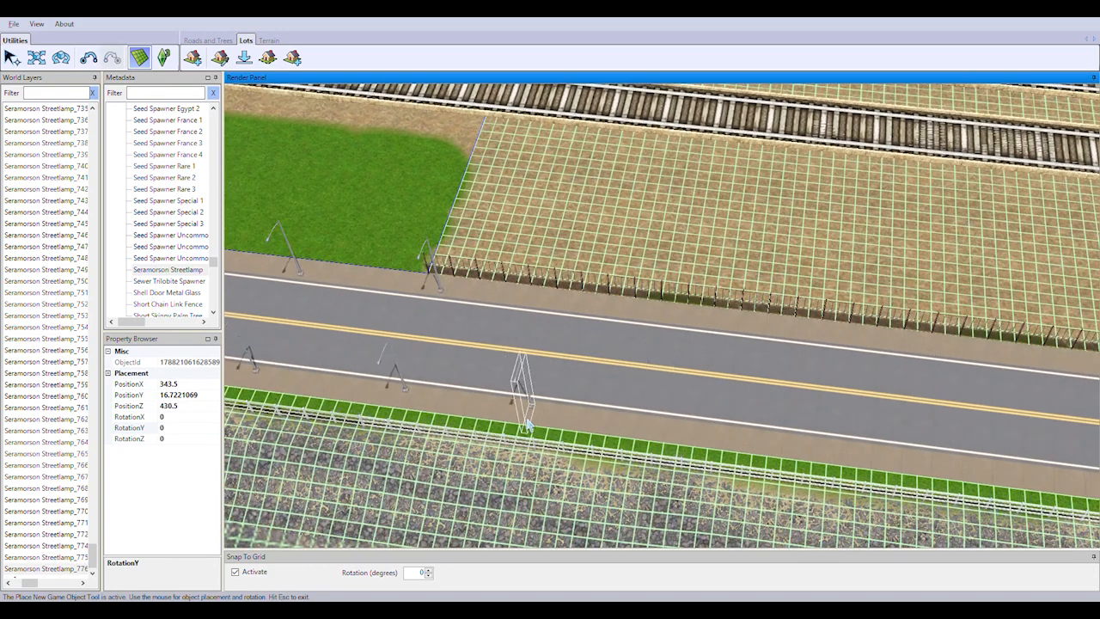
left_click(692, 341)
Place further pairs of Seramorson Streetlamps on both sidewalks of the shore road alongside the rail yard fence
right_click_drag(693, 341, 615, 410)
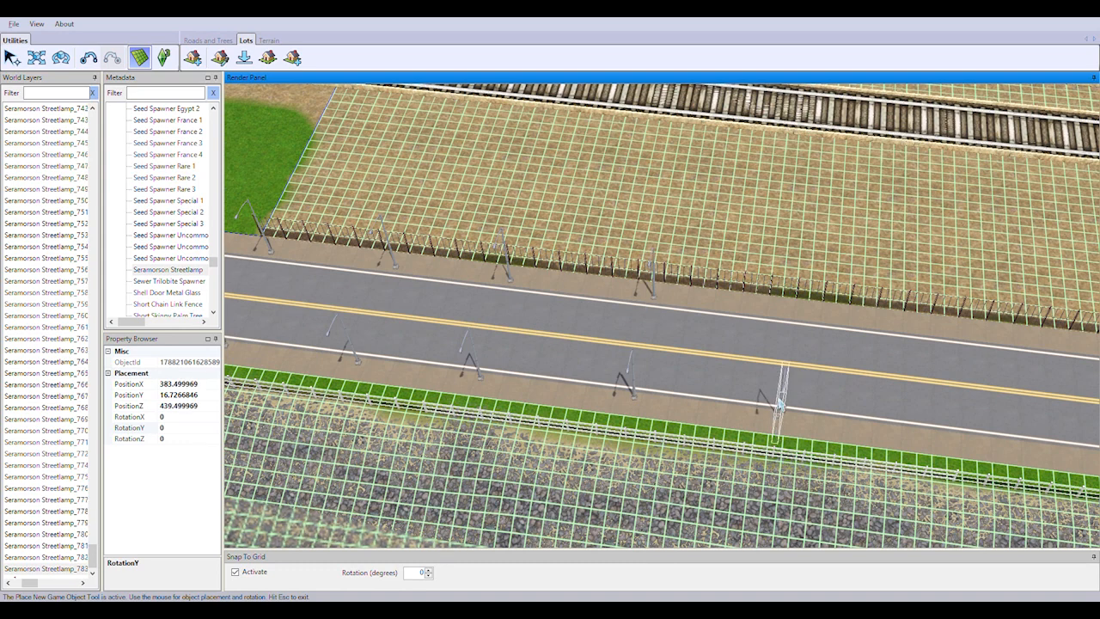
left_click(781, 404)
right_click_drag(781, 404, 715, 428)
left_click(745, 394)
right_click_drag(745, 394, 695, 428)
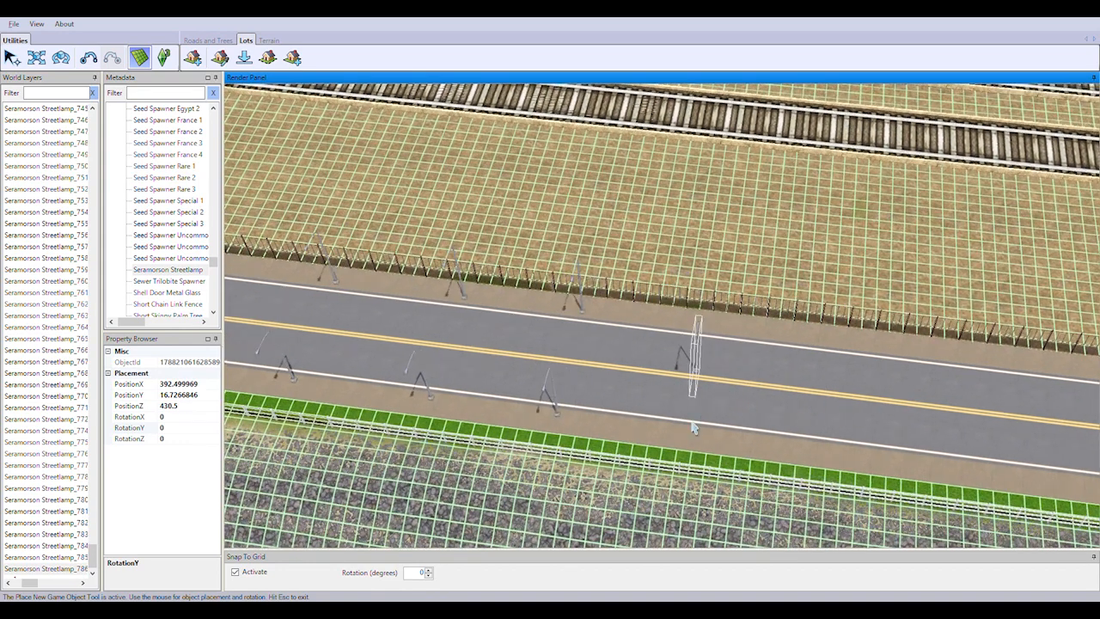
right_click_drag(828, 410, 533, 421)
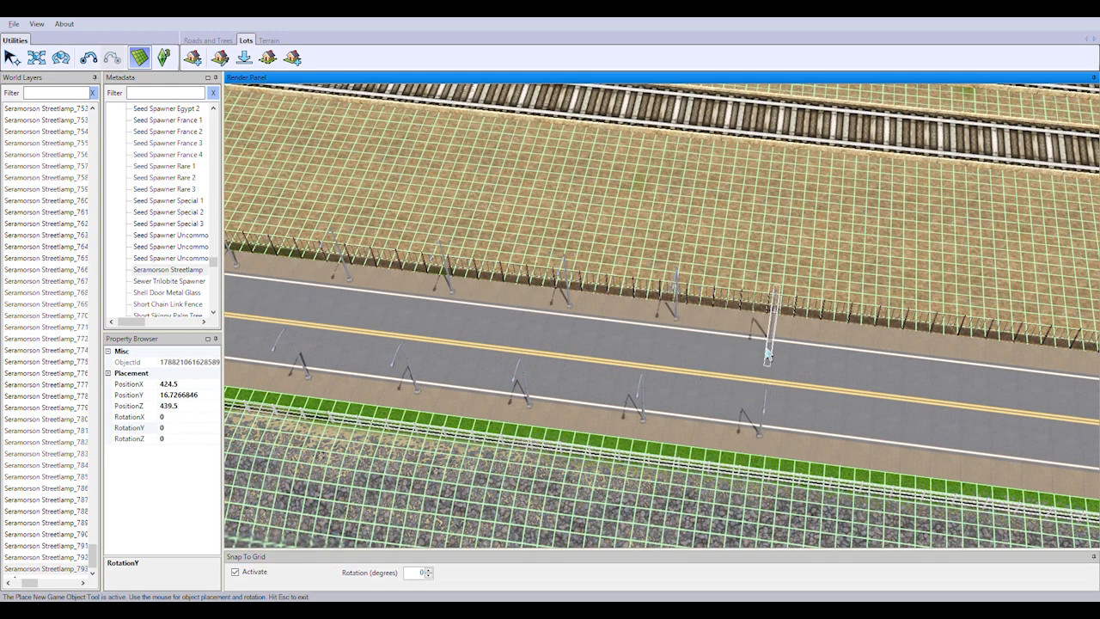
Continue the evenly spaced pairs of Seramorson Streetlamps along the shore road toward the far end of the rail yard fence
right_click_drag(1028, 420, 749, 412)
left_click(718, 468)
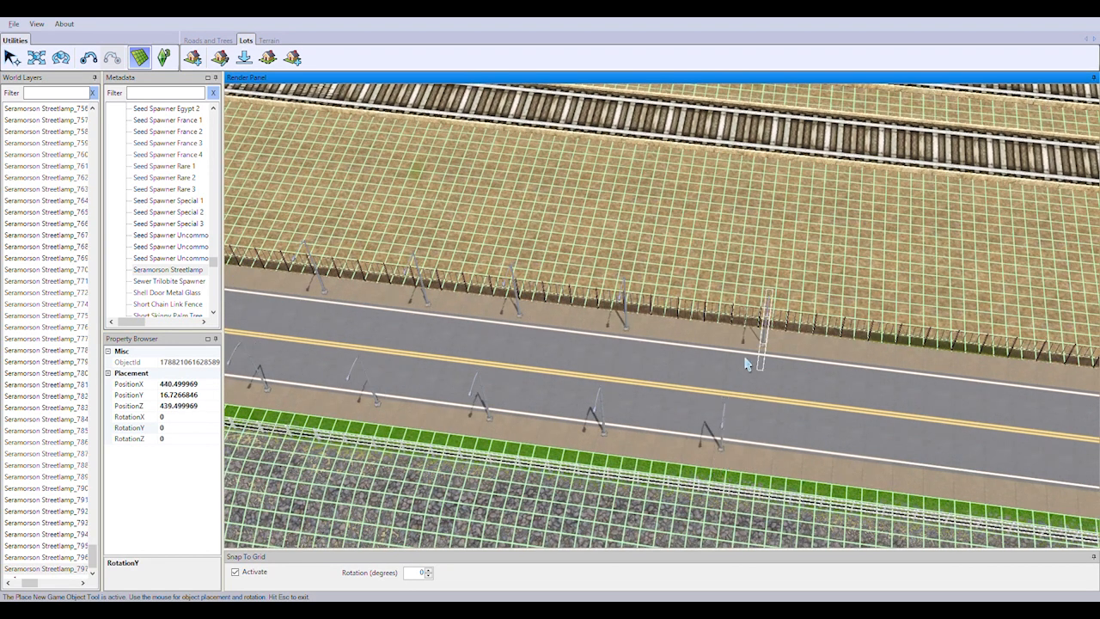
left_click(730, 359)
left_click(838, 483)
left_click(846, 375)
right_click_drag(846, 374, 608, 441)
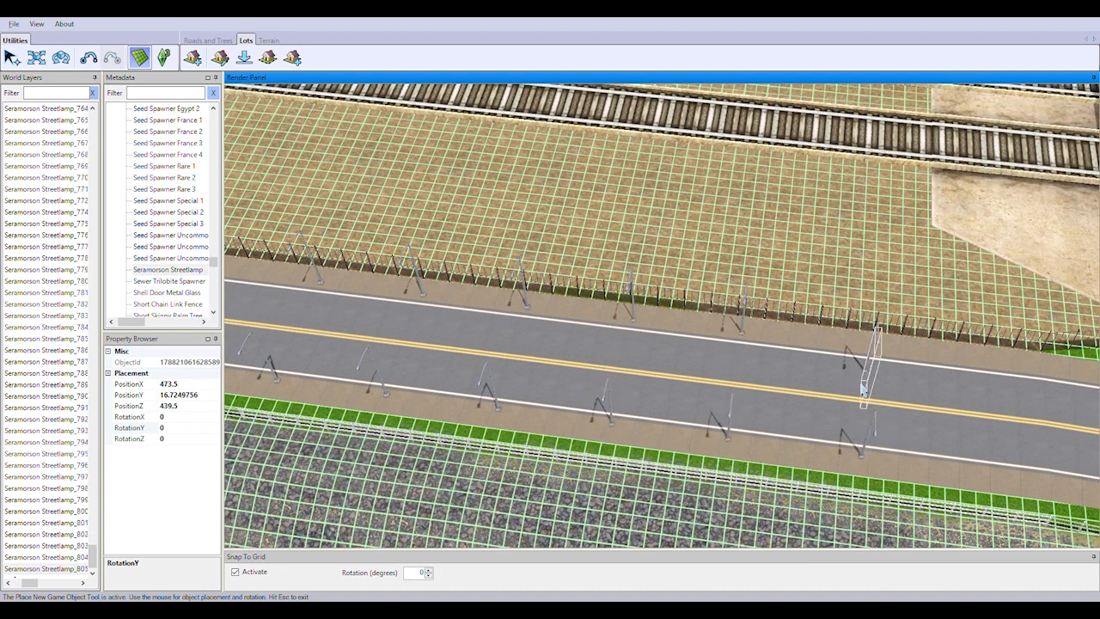
Place Seramorson Streetlamps on both sidewalks from the end of the rail yard fence into the bend beside the stone wall
right_click_drag(927, 437, 746, 430)
left_click(761, 337)
right_click_drag(933, 435, 808, 422)
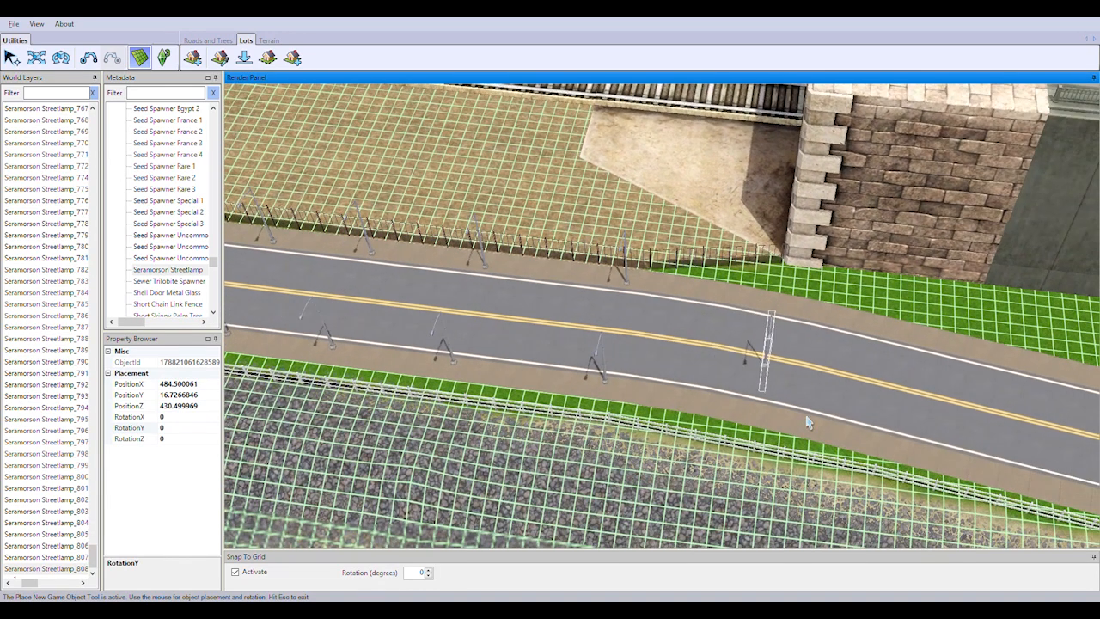
right_click_drag(964, 423, 686, 275)
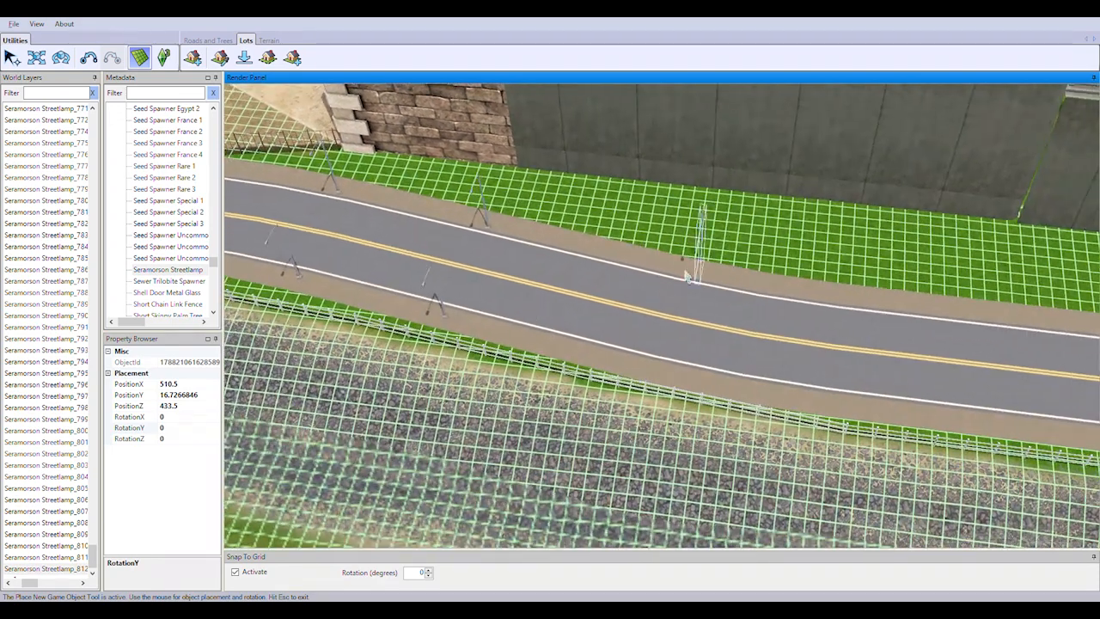
Line both sidewalks of the shore road's curved stretch below the concrete retaining wall with Seramorson Streetlamps
left_click(932, 336)
left_click(930, 435)
right_click_drag(930, 435, 953, 387)
left_click(753, 338)
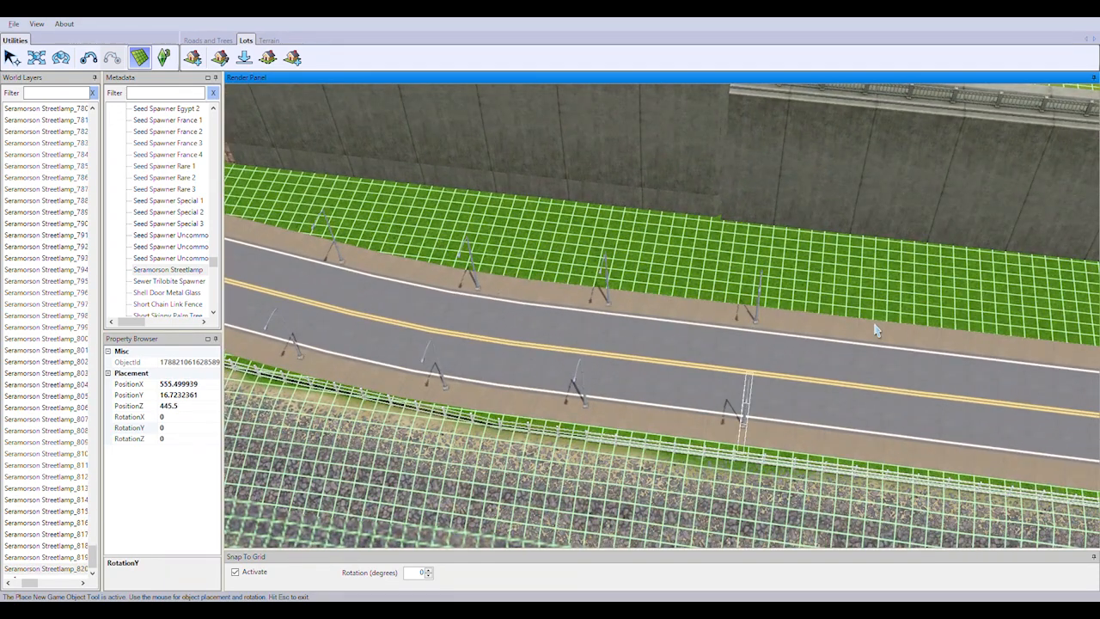
left_click(912, 461)
Place the remaining Seramorson Streetlamps along the straight below the retaining wall, up to and beside the large traffic-light intersection
right_click_drag(1062, 482, 716, 296)
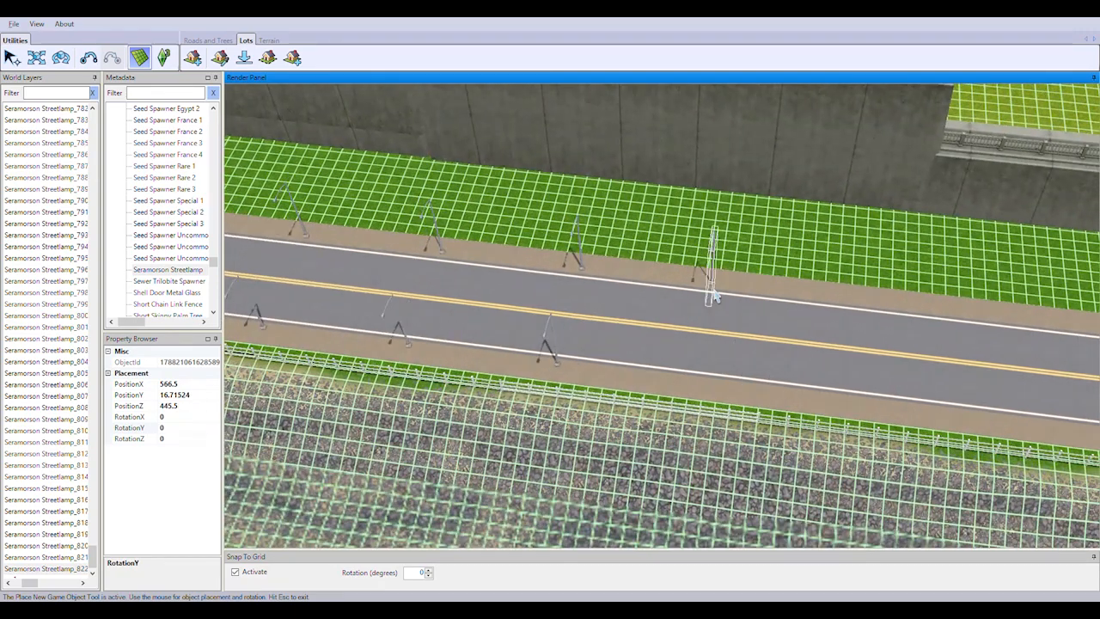
left_click(869, 405)
right_click_drag(1066, 404, 759, 288)
left_click(790, 393)
right_click_drag(1019, 379, 971, 349)
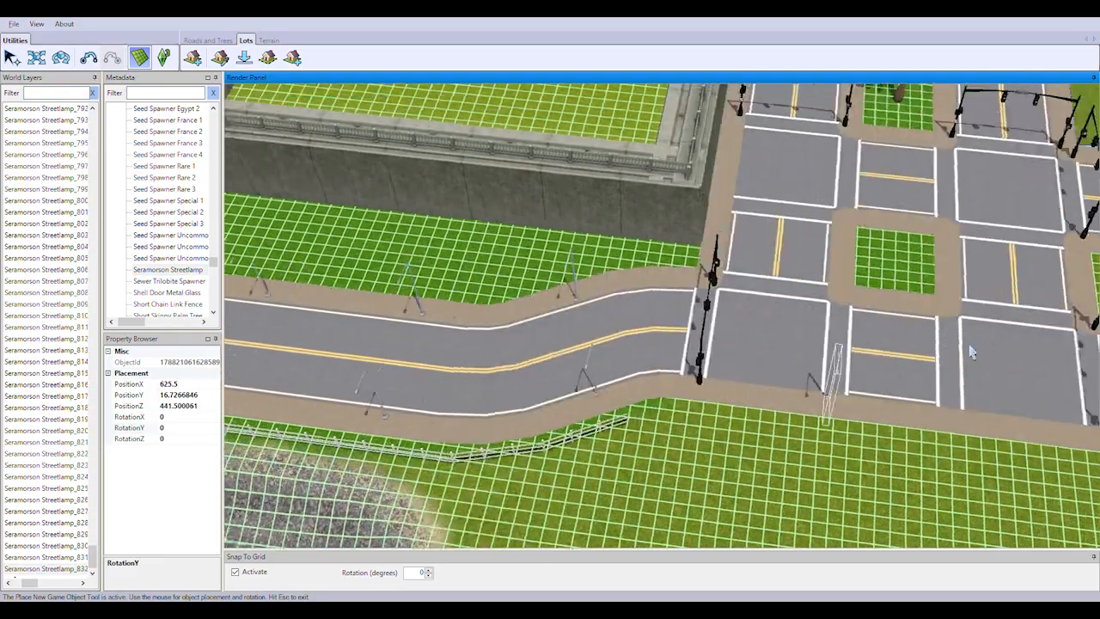
Place Seramorson Streetlamps on the median island and along the palm-lined sidewalk at the intersection beside the parking lot
scroll(722, 466, "down", 3)
right_click_drag(731, 258, 769, 459)
middle_click_drag(769, 459, 876, 338)
right_click_drag(876, 338, 748, 387)
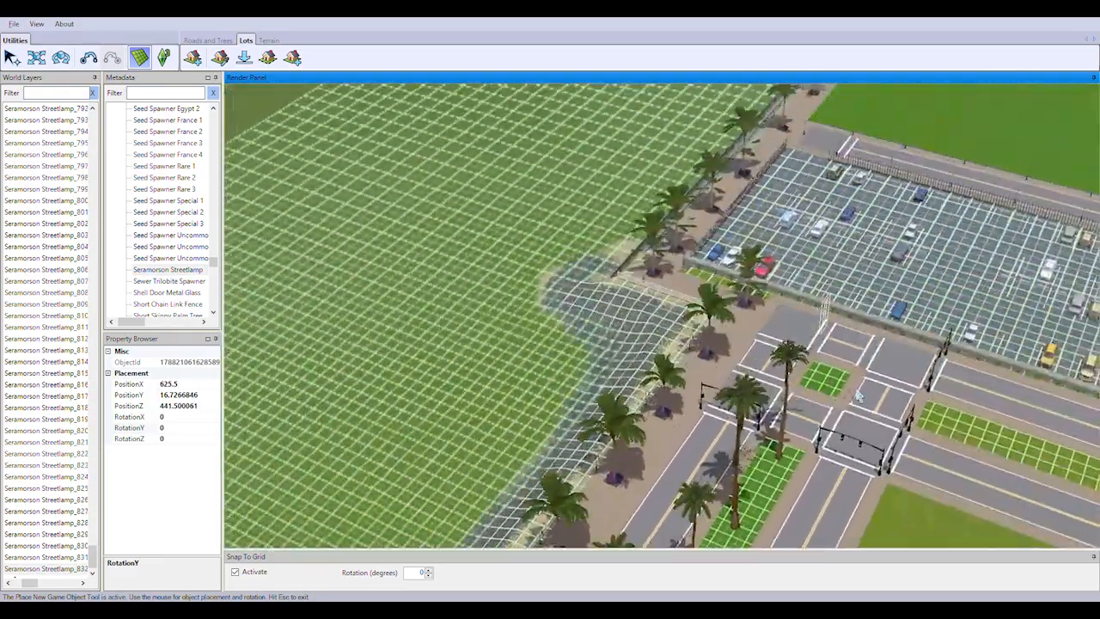
middle_click_drag(748, 386, 798, 450)
right_click_drag(799, 450, 977, 541)
scroll(999, 472, "up", 2)
scroll(999, 472, "up", 2)
right_click_drag(999, 472, 705, 429)
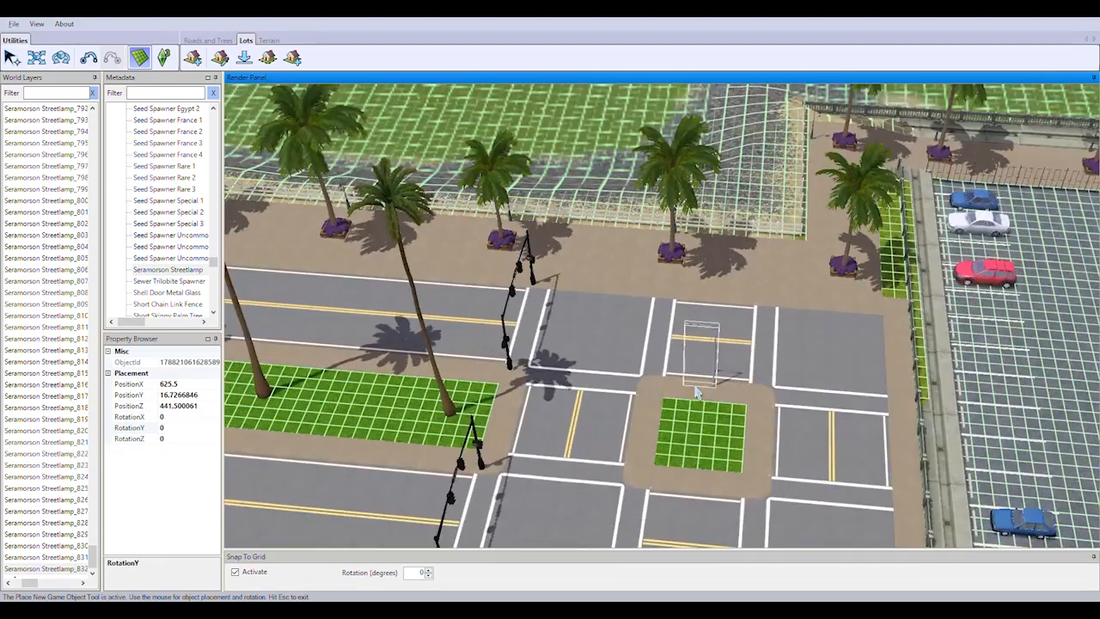
left_click(696, 390)
left_click(710, 306)
left_click(587, 293)
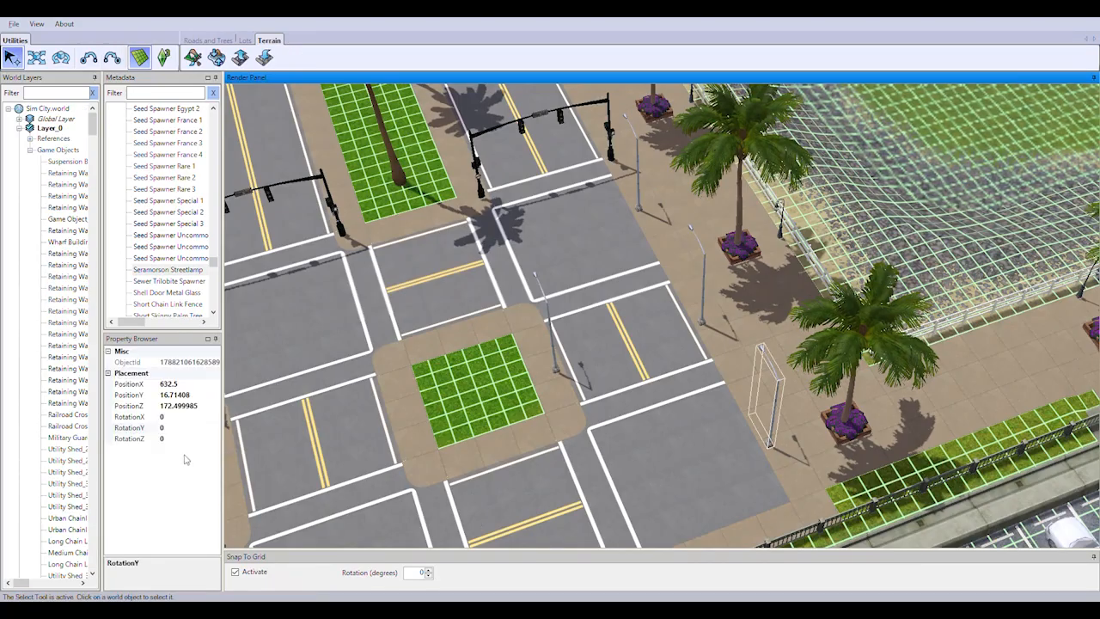
Set the RotationY of the streetlamp at the corner nearest the parking lot to 90 and move it to the sidewalk's curb edge
left_click(191, 429)
type("90")
key("Return")
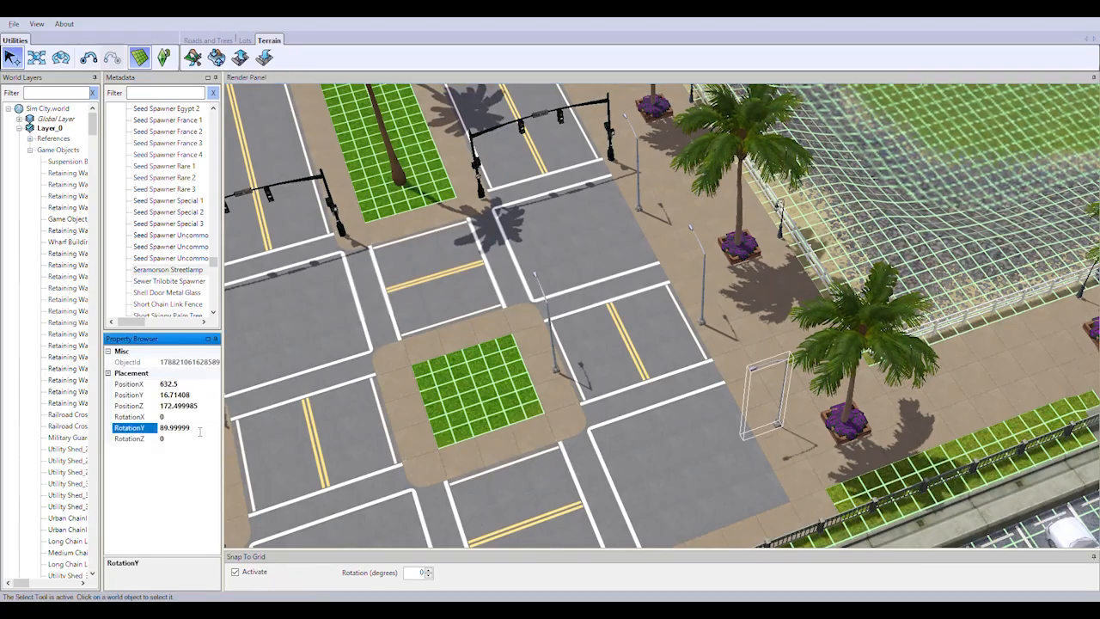
middle_click_drag(601, 404, 710, 423)
right_click_drag(711, 423, 826, 481)
left_click(36, 58)
left_click_drag(726, 441, 707, 440)
scroll(752, 471, "up", 3)
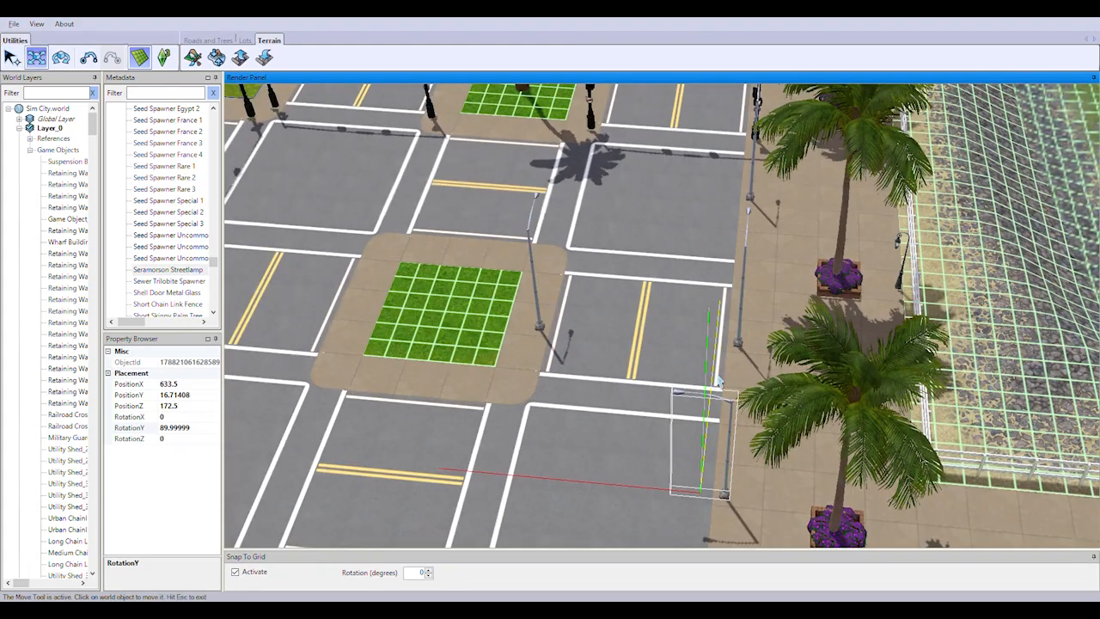
left_click_drag(709, 374, 707, 394)
Set the RotationY of the middle streetlamp on the palm-lined sidewalk to 90 and shift it to the curb edge
left_click(742, 300)
left_click(184, 428)
type("90")
key("Return")
left_click_drag(543, 312, 519, 310)
right_click_drag(765, 297, 769, 270)
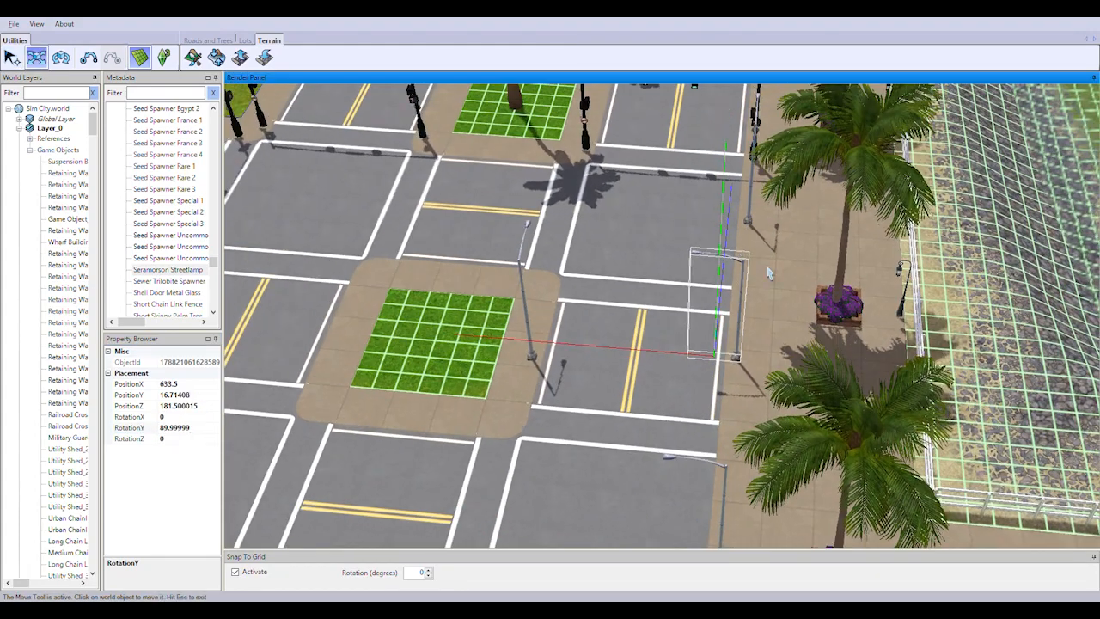
left_click_drag(727, 245, 725, 267)
Set the median island streetlamp's RotationY to -90 and move it back onto the island's paving
left_click(530, 342)
double_click(163, 429)
type("-90")
left_click(499, 350)
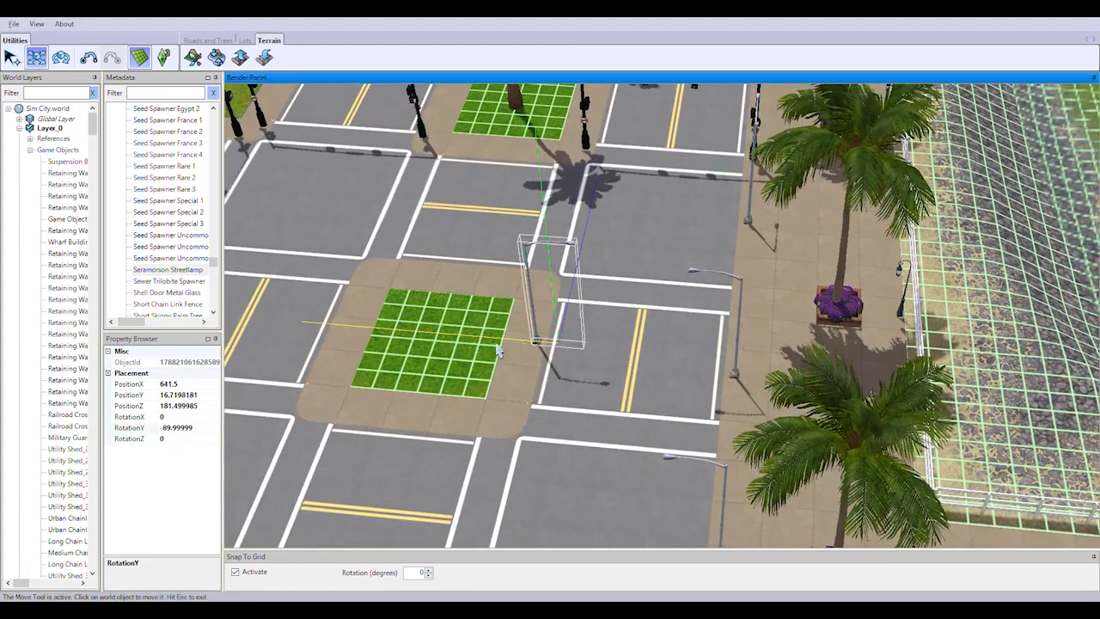
right_click_drag(667, 325, 664, 294)
Set the RotationY of the sidewalk streetlamp nearest the traffic lights to 90 and move it to the curb, clear of the signal pole
left_click(827, 419)
left_click(189, 429)
type("90")
key("Return")
left_click_drag(727, 419, 703, 417)
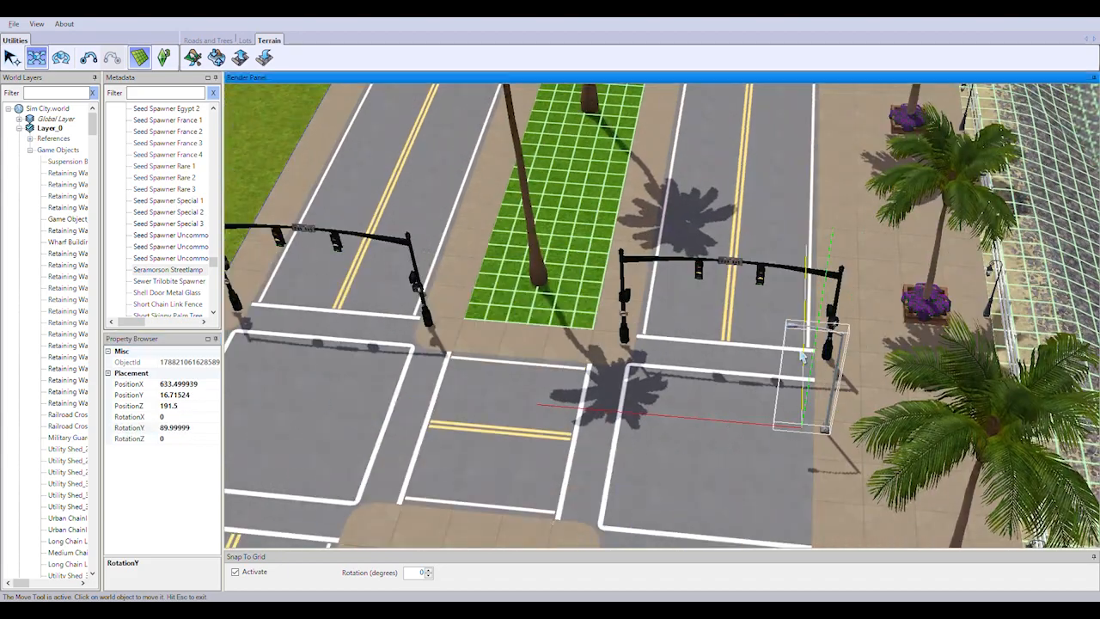
left_click_drag(806, 368, 809, 296)
Turn the first wall-side streetlamp on the shore road toward the roadway and move it back onto the sidewalk
right_click_drag(804, 292, 791, 261)
middle_click_drag(791, 260, 687, 279)
right_click_drag(688, 279, 590, 307)
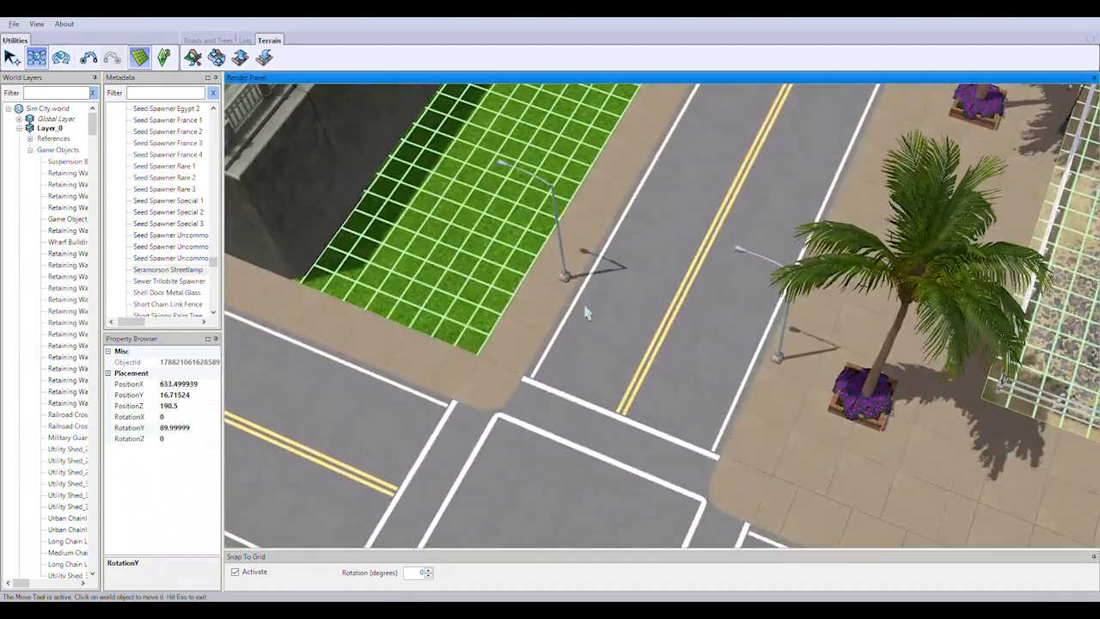
left_click(566, 274)
left_click(199, 429)
left_click_drag(459, 246, 509, 264)
Set the next wall-side streetlamp's RotationY to 180 and move it from the grass back to the sidewalk
right_click_drag(740, 404, 768, 361)
middle_click_drag(768, 361, 688, 366)
left_click(484, 354)
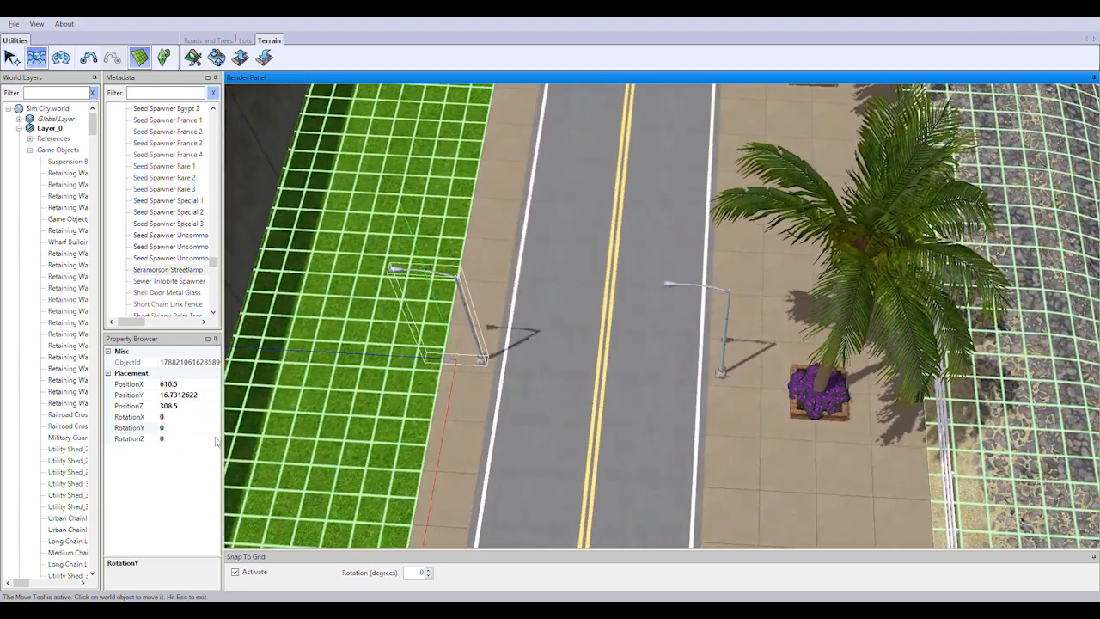
left_click(197, 429)
type("180")
key("Return")
left_click_drag(413, 357, 464, 359)
Rotate the following two wall-side streetlamps to a RotationY of 180 and return both to the sidewalk's curb edge
right_click_drag(522, 409, 516, 375)
left_click(526, 361)
left_click(195, 428)
type("180")
key("Return")
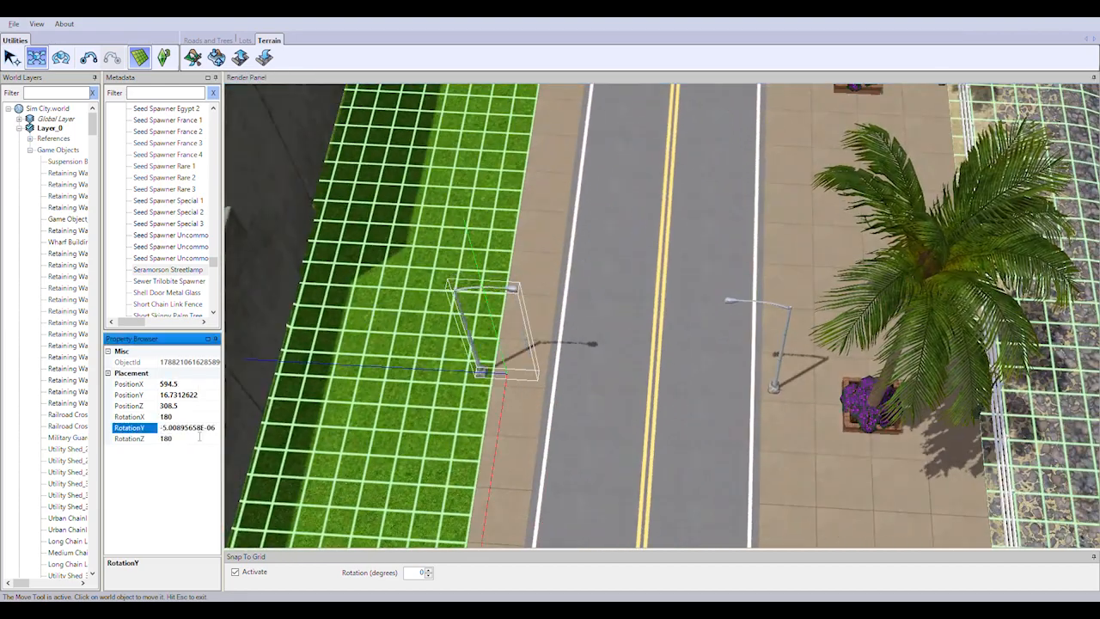
left_click_drag(446, 368, 493, 372)
right_click_drag(516, 400, 514, 368)
left_click(585, 369)
left_click(199, 430)
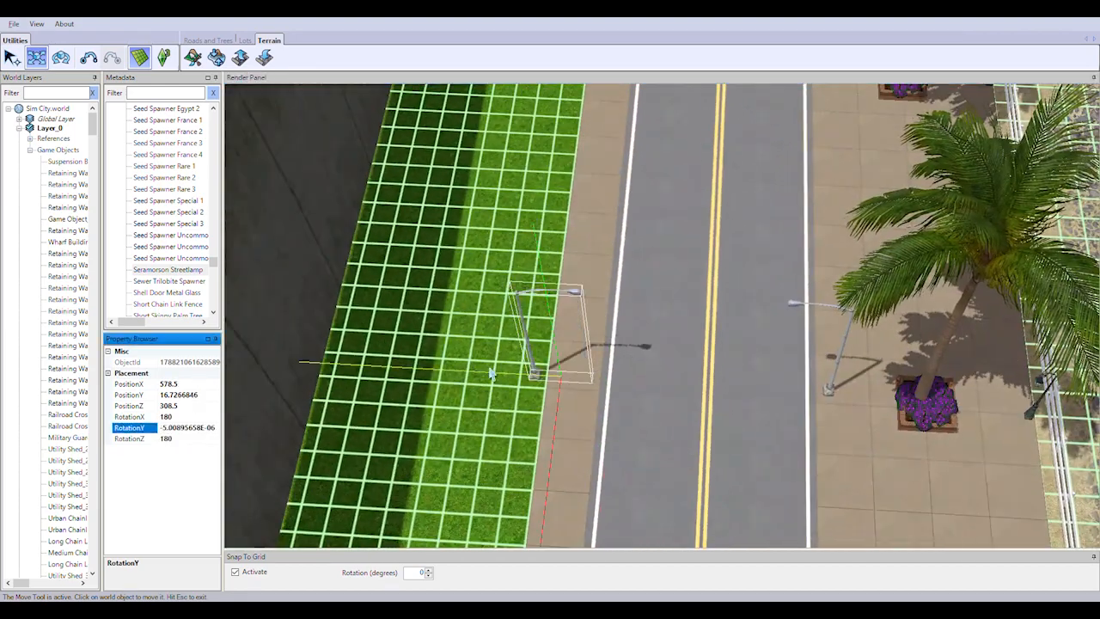
left_click_drag(492, 373, 541, 376)
Continue along the retaining wall, turning two more streetlamps 180 degrees to face the road and moving them onto the sidewalk
right_click_drag(734, 460, 730, 404)
left_click(632, 378)
left_click(178, 419)
left_click_drag(417, 372, 477, 375)
right_click_drag(856, 414, 850, 361)
left_click(693, 399)
left_click(177, 429)
key("BackSpace")
right_click_drag(563, 413, 680, 405)
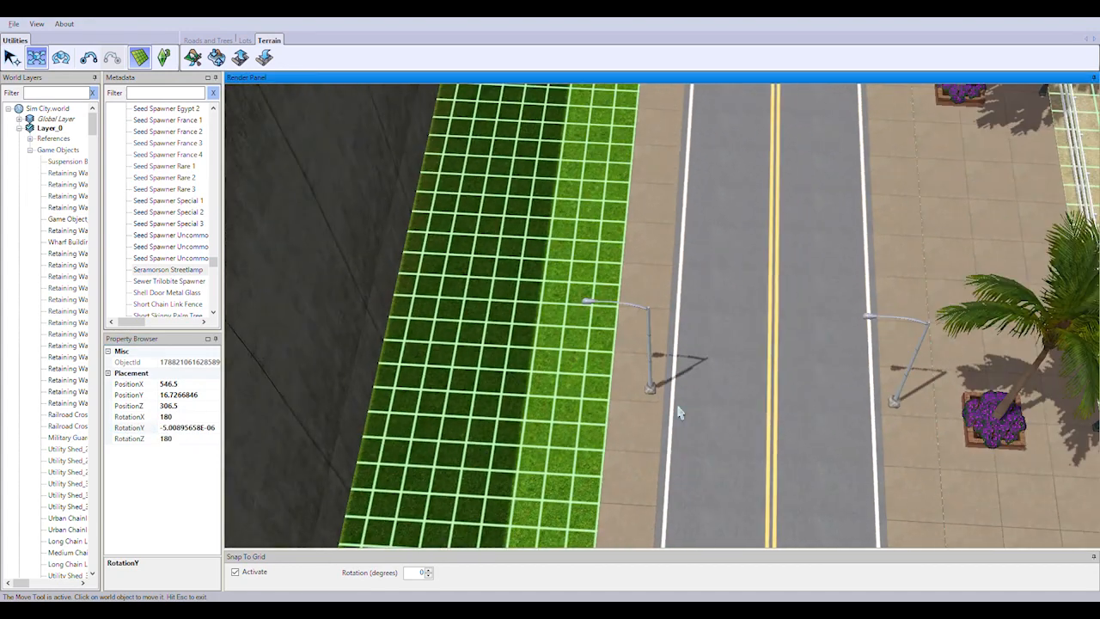
Turn the next two wall-side streetlamps farther down the straight 180 degrees and shift them back to the curb
left_click(651, 386)
left_click(196, 430)
left_click_drag(598, 386, 651, 387)
right_click_drag(799, 163, 847, 529)
left_click(677, 432)
left_click(186, 430)
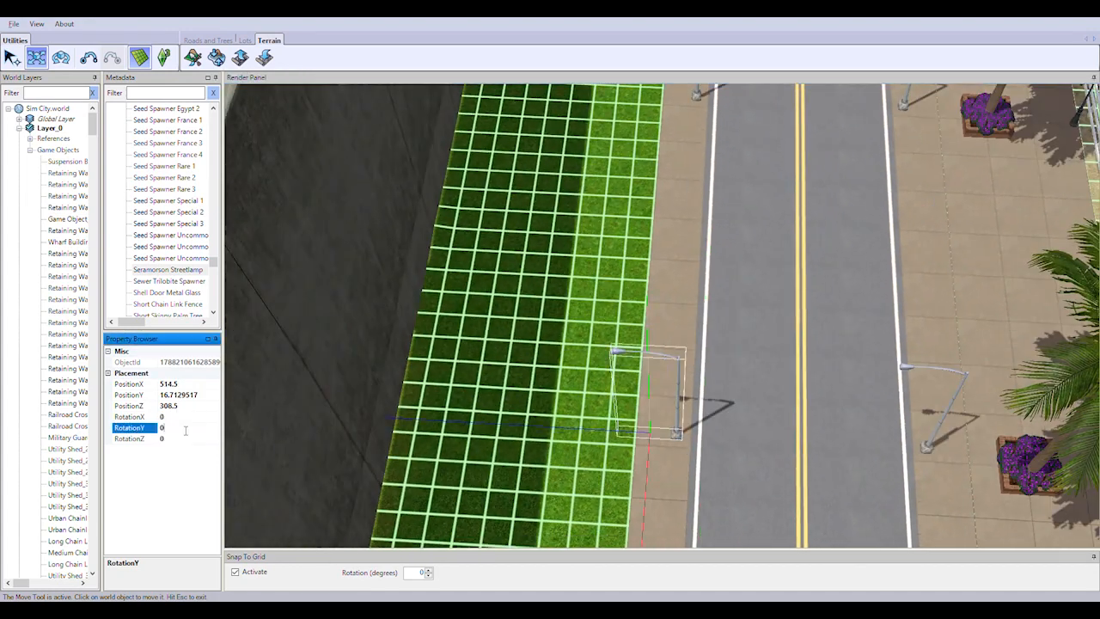
left_click_drag(621, 415, 685, 413)
Set the RotationY of the wall-side streetlamp just before the bend to 180 and move it onto the sidewalk
right_click_drag(863, 198, 761, 490)
left_click(557, 358)
left_click(193, 429)
type("180")
key("Return")
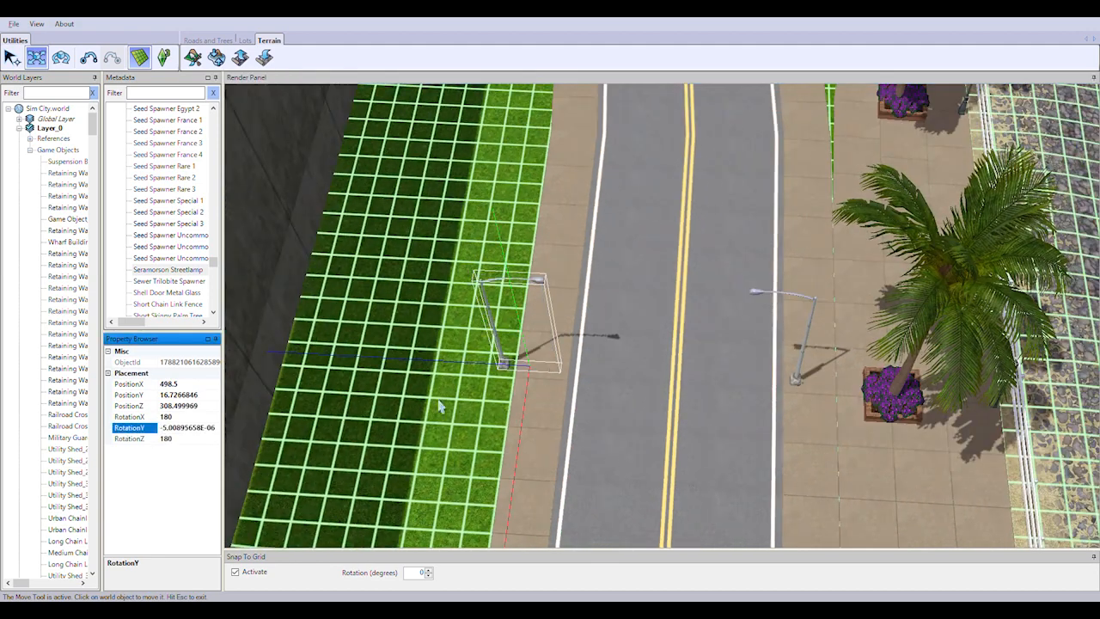
left_click_drag(502, 354, 558, 354)
Set the RotationY of the streetlamp at the end of the retaining wall to 180 and move it to the curved sidewalk's curb
right_click_drag(731, 121, 795, 494)
left_click(593, 426)
left_click(186, 430)
type("180")
key("Return")
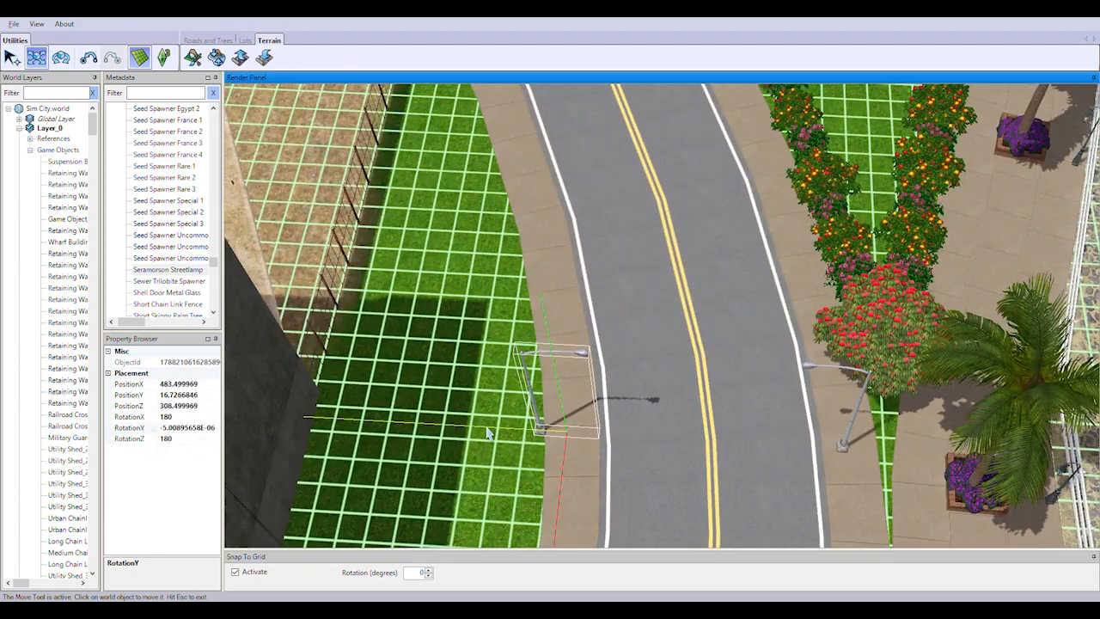
left_click_drag(540, 428, 553, 454)
Turn off grid snapping and nudge the opposite streetlamp beside the flower hedge closer to the curb
left_click(139, 58)
left_click(843, 466)
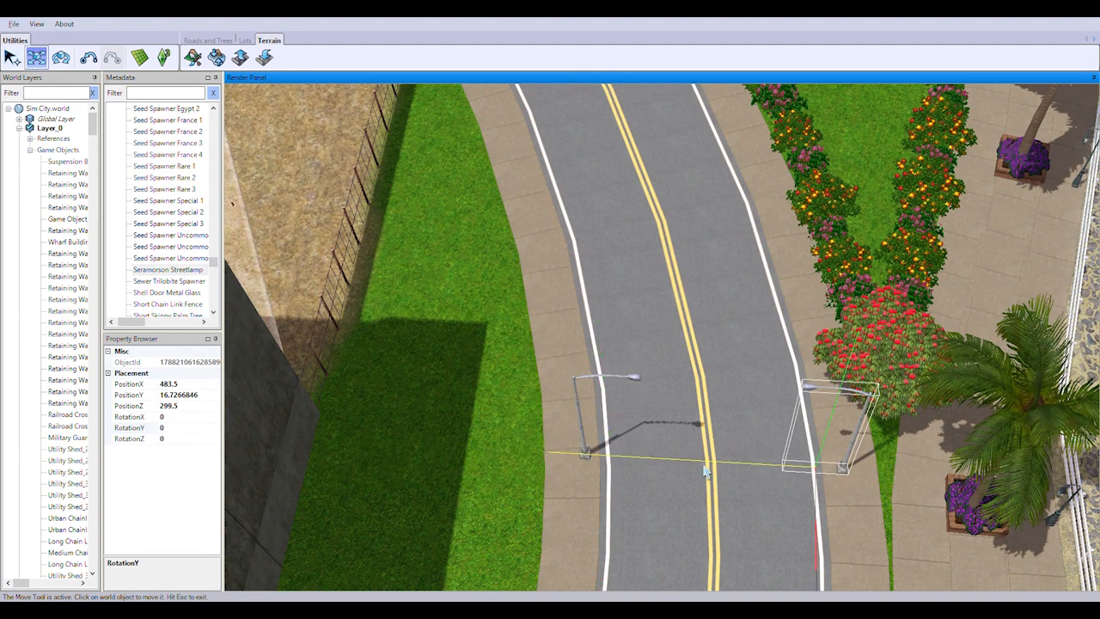
left_click_drag(707, 468, 699, 466)
Rotate the next hedge-side streetlamp on the bend to a RotationY of 26.11613 so its arm points across the road
right_click_drag(634, 209, 698, 584)
left_click(811, 437)
left_click(60, 58)
left_click_drag(630, 531, 378, 448)
left_click(549, 456)
left_click(800, 452)
left_click(193, 429)
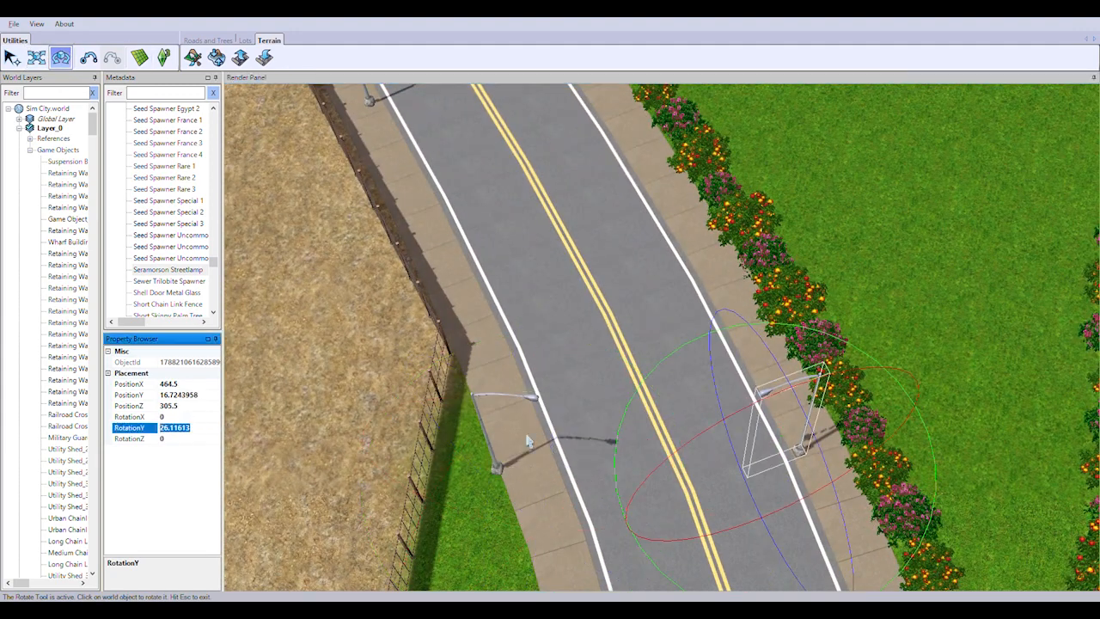
Give the facing fence-side streetlamp the mirrored RotationY of about -26.12 and move it onto the sidewalk
left_click(519, 443)
left_click(203, 437)
type("-")
key("Return")
left_click(36, 58)
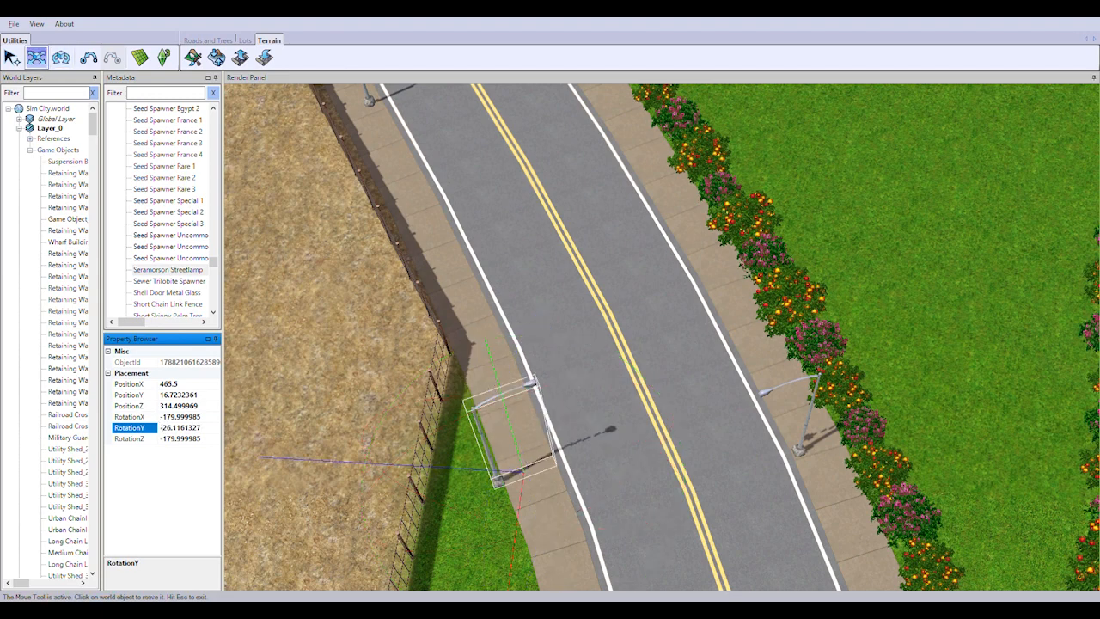
left_click_drag(487, 474, 530, 482)
Rotate the next hedge-side streetlamp square to the angled road and apply its mirrored angle, RotationY -35.3266, to the fence-side lamp
left_click_drag(588, 513, 572, 516)
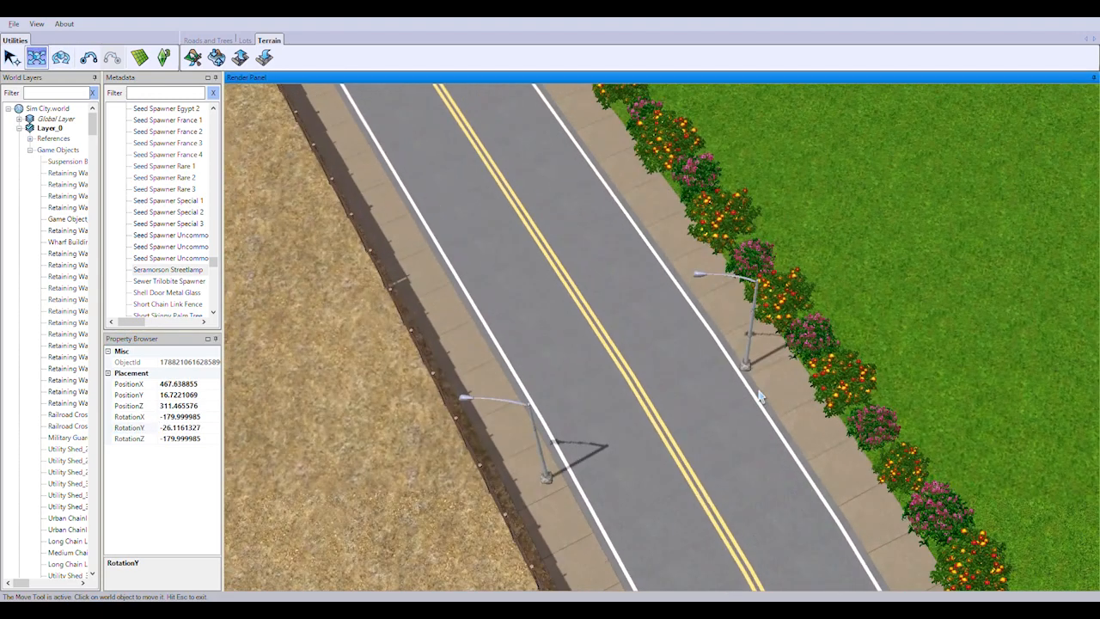
left_click(727, 322)
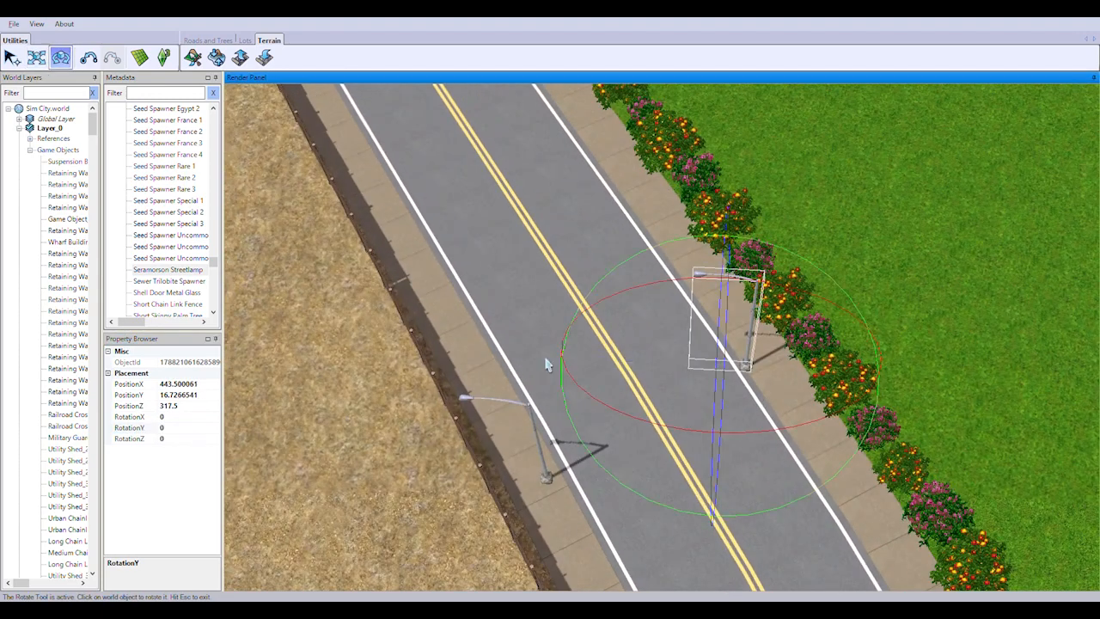
left_click(189, 438)
key("ctrl+c")
left_click(544, 478)
left_click_drag(205, 434, 158, 429)
key("ctrl+v")
left_click(161, 430)
type("-")
key("Return")
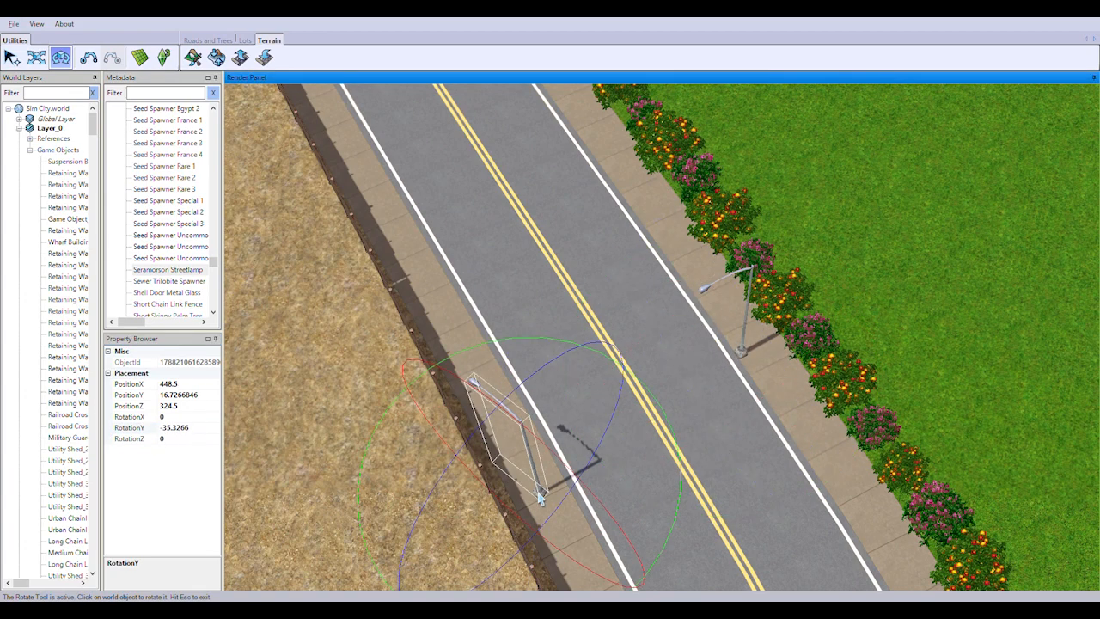
Rotate the fence-side streetlamp around to face the road, at a RotationY of about -31.39, and move it back onto the sidewalk
left_click(564, 472)
middle_click_drag(566, 404, 663, 371)
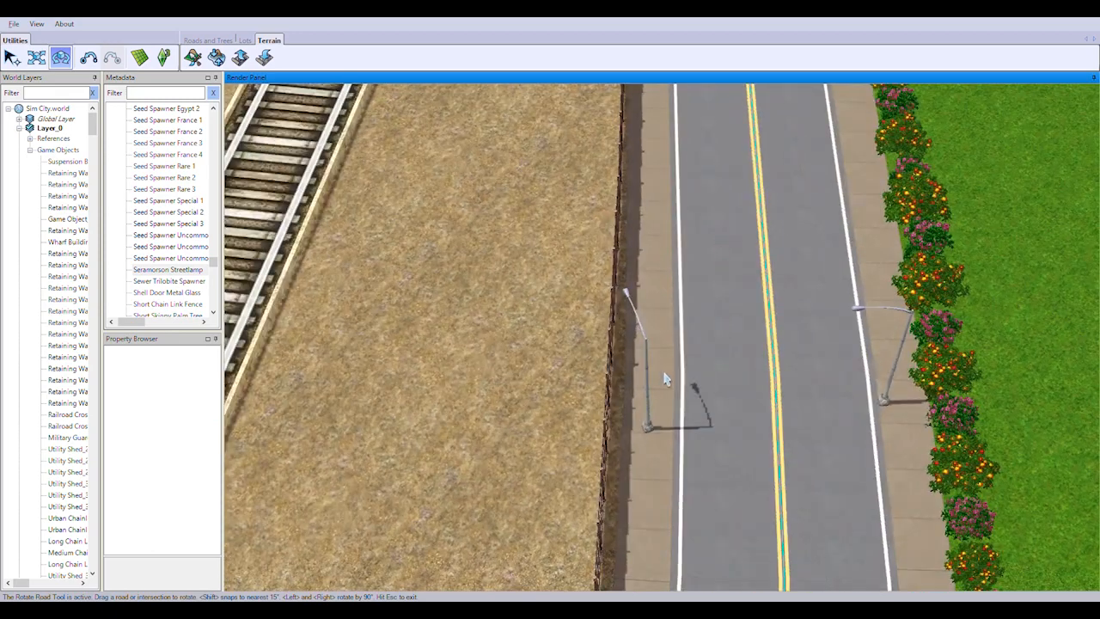
left_click(13, 59)
left_click(646, 395)
left_click_drag(741, 537, 660, 568)
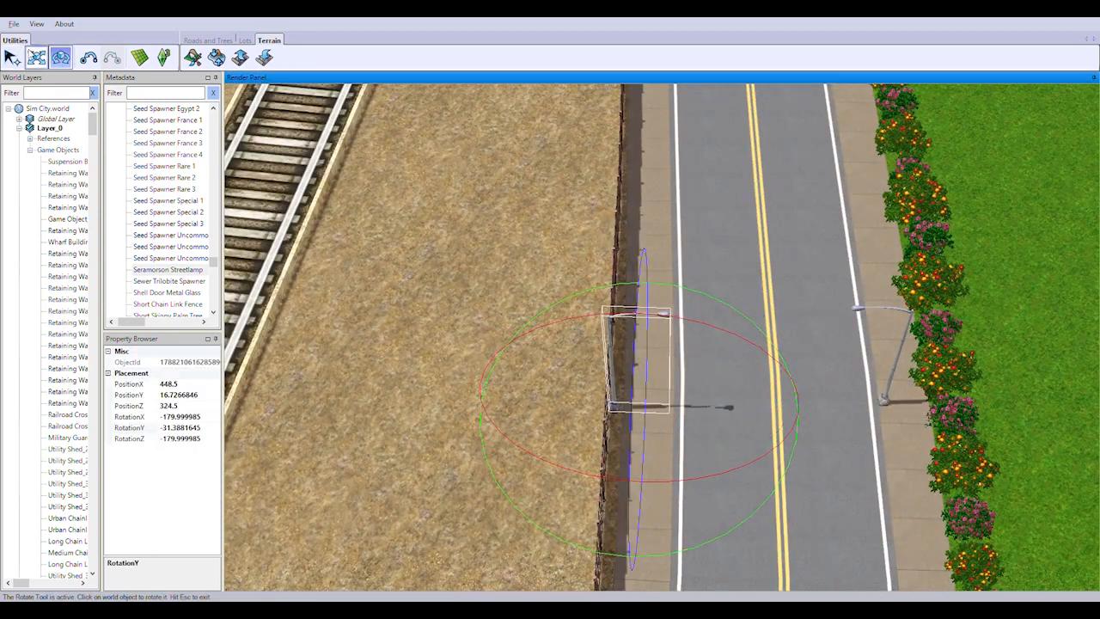
left_click(36, 58)
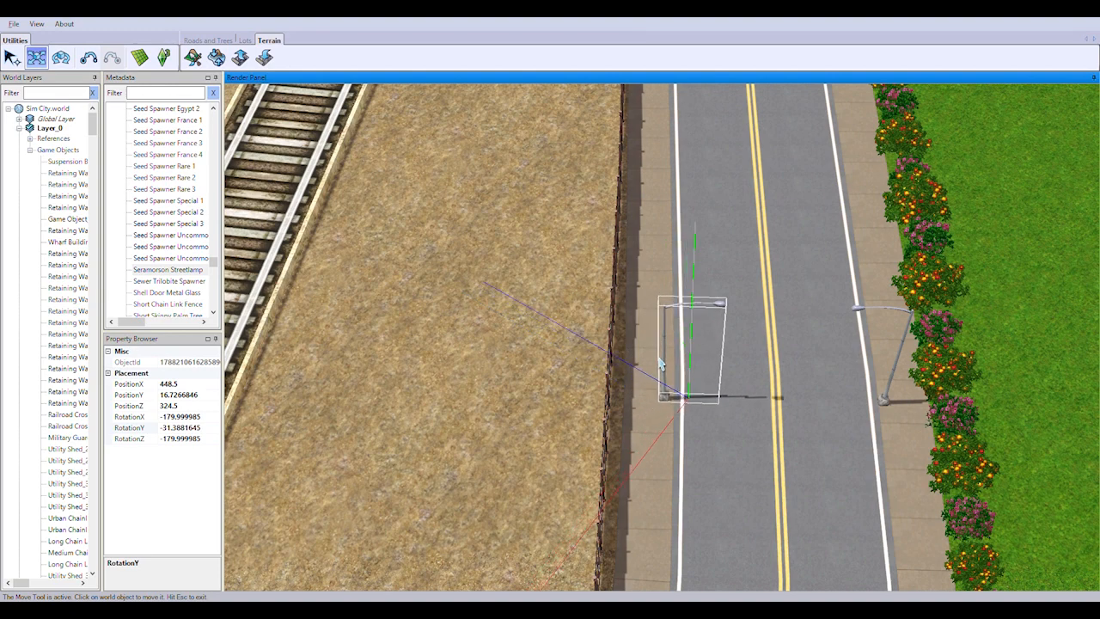
left_click_drag(660, 364, 660, 372)
Set the RotationY of the streetlamp at the end of the flower hedge to 35.3266
right_click_drag(661, 372, 863, 317)
left_click(800, 365)
left_click(206, 428)
type("35.3266")
key("Return")
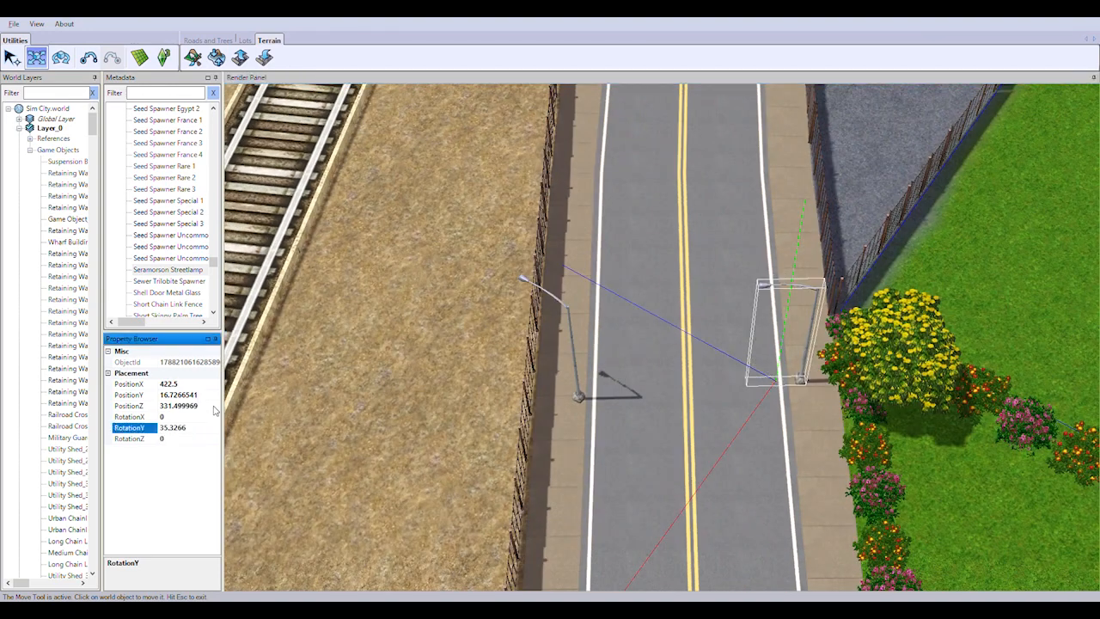
Rotate the fence-side streetlamp across from the hedge's end to a RotationY of about -34.29 and move it onto the sidewalk
left_click(579, 404)
left_click(61, 58)
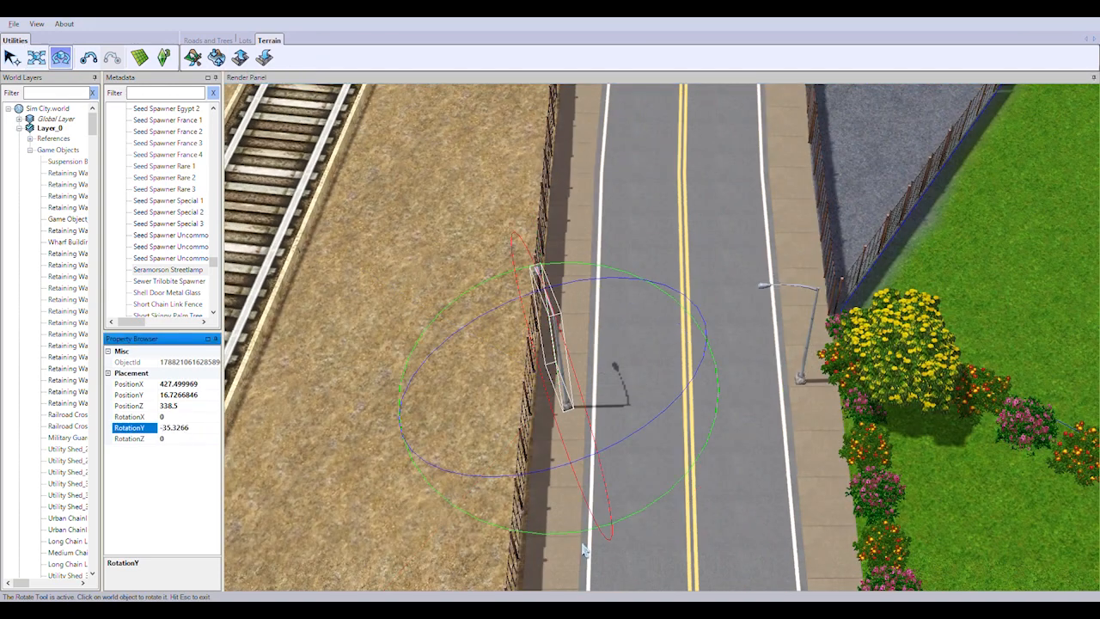
left_click_drag(585, 537, 707, 496)
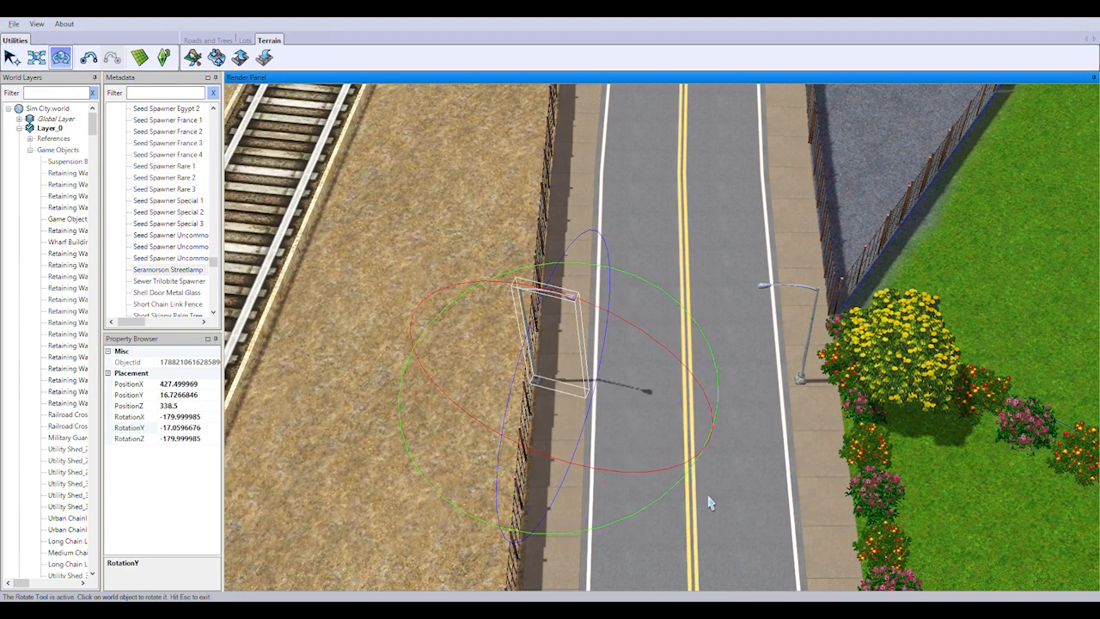
left_click_drag(613, 523, 637, 524)
key("m")
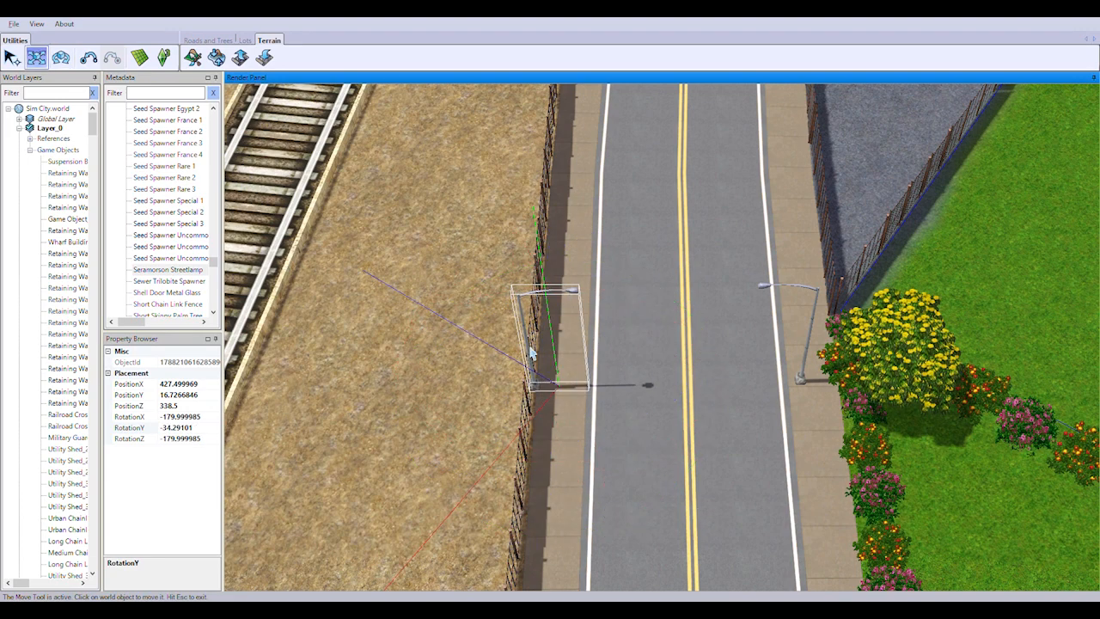
left_click_drag(528, 354, 576, 353)
Angle the first streetlamp pair beside the police car lot to RotationY values of about 26.45 and -27.77, moving both onto the sidewalks
right_click_drag(715, 480, 715, 395)
left_click(748, 430)
left_click(61, 57)
key("m")
left_click_drag(748, 433, 736, 412)
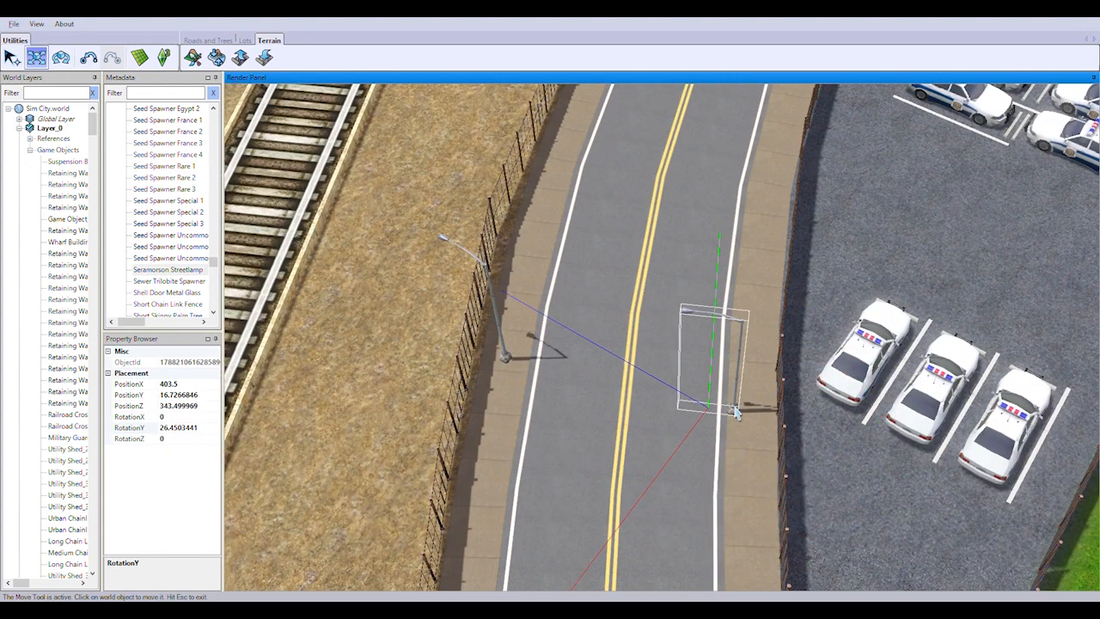
key("r")
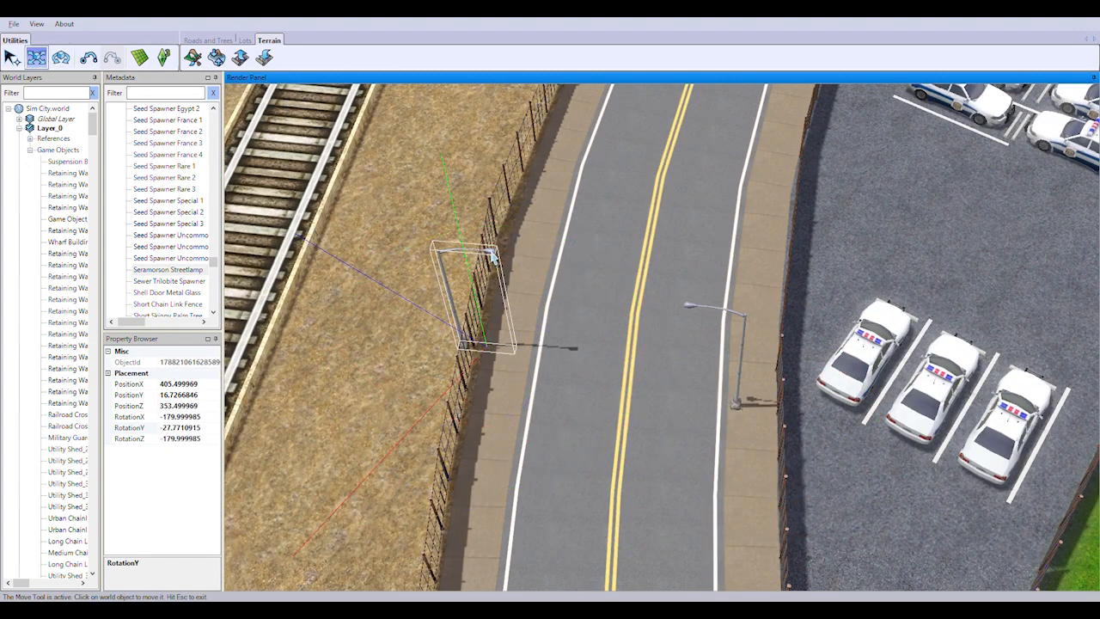
left_click_drag(493, 256, 544, 299)
Nudge the next lot-side streetlamp toward the curb, then turn the opposite fence-side lamp 180 degrees and move it onto the sidewalk
right_click_drag(649, 445, 748, 438)
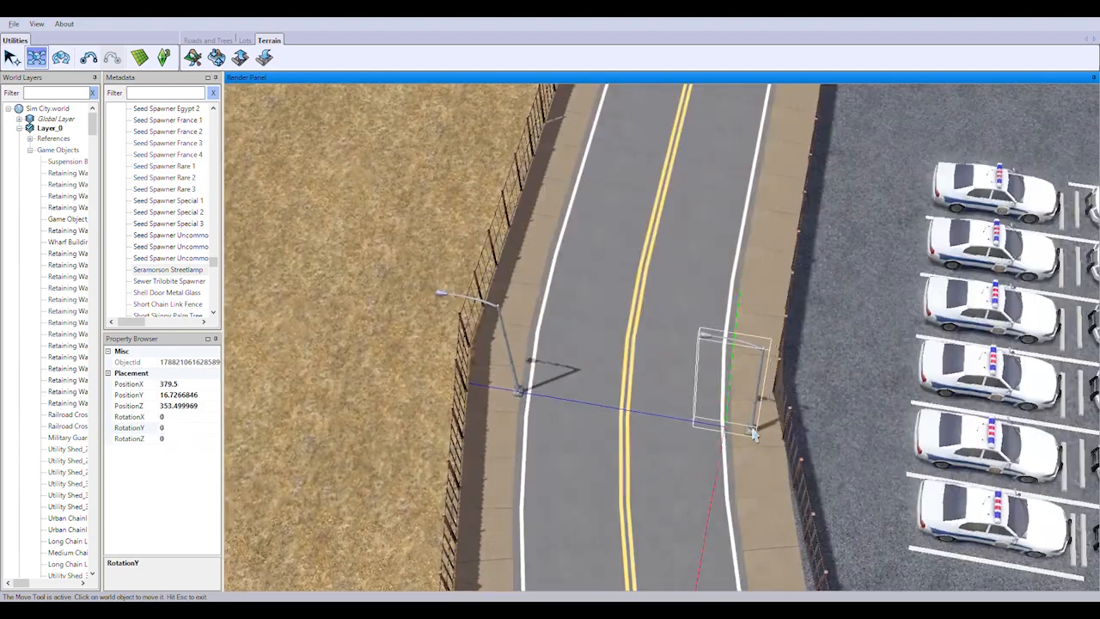
left_click_drag(754, 436, 742, 405)
left_click(521, 391)
left_click(188, 429)
left_click_drag(467, 375, 507, 358)
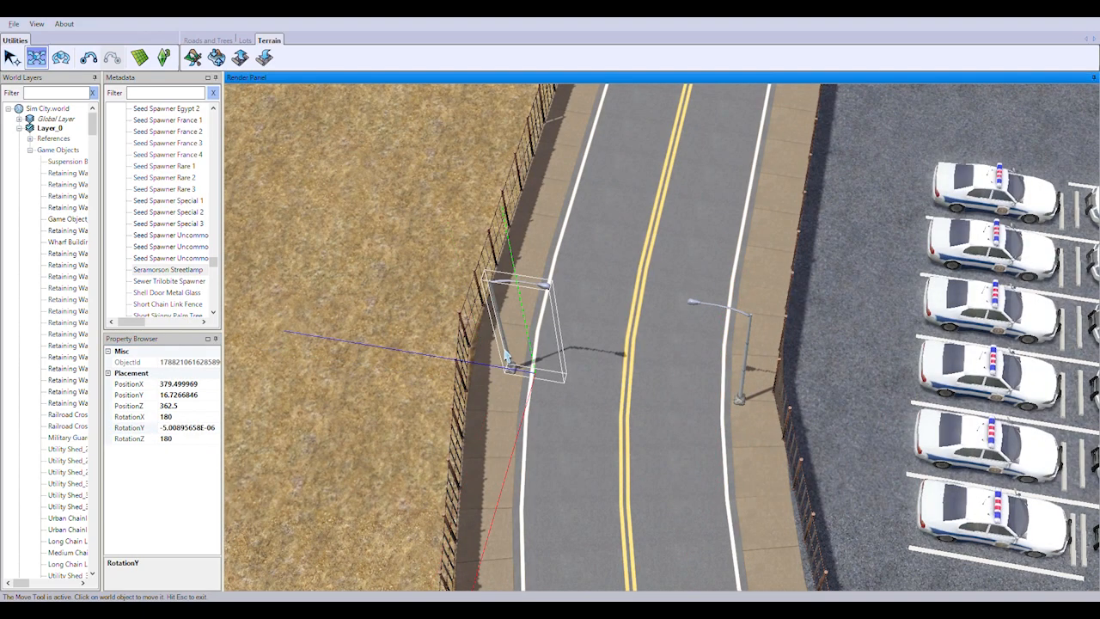
Turn the fence-side streetlamp across from the gatehouse 180 degrees and turn grid snapping back on
right_click_drag(513, 355, 532, 404)
left_click(530, 434)
left_click(169, 429)
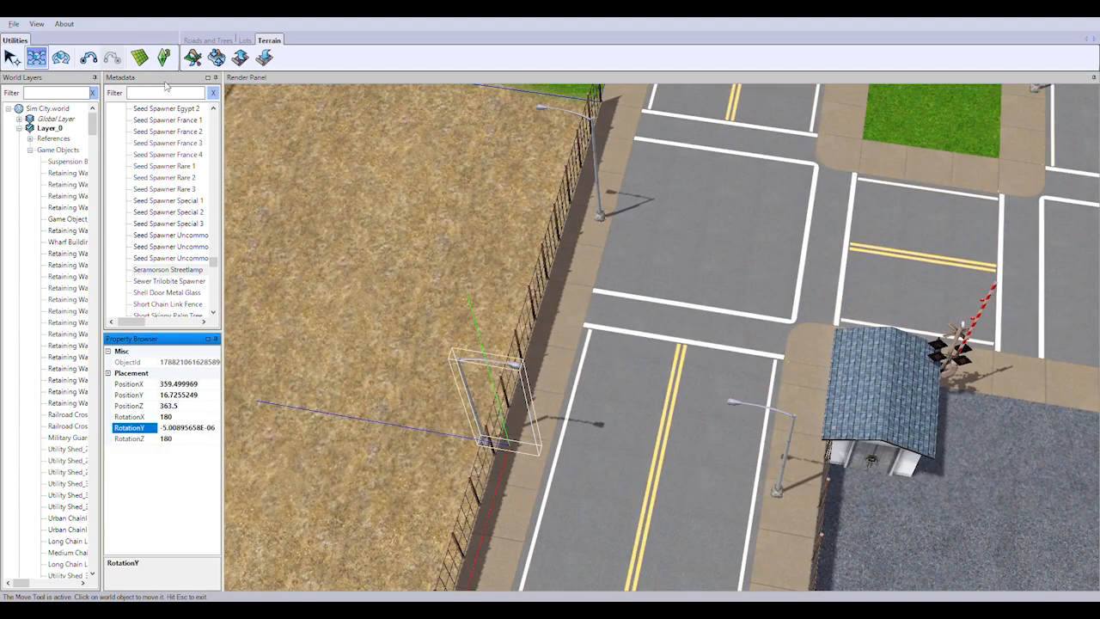
left_click(139, 56)
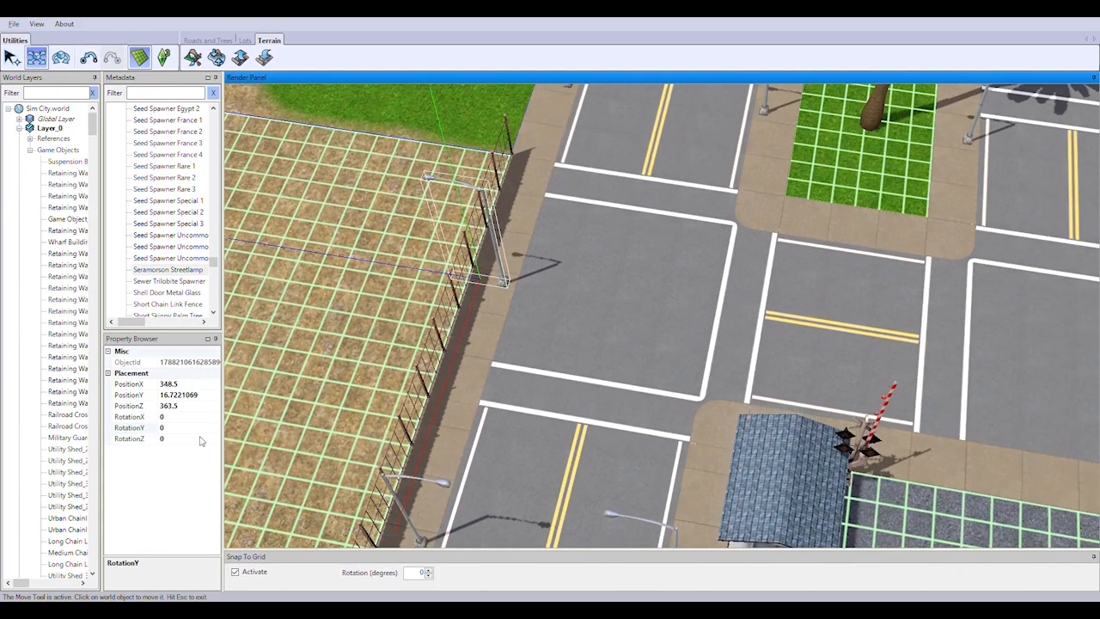
Set the RotationY of the fence-side streetlamp at the gatehouse intersection to 180 and move it back onto the sidewalk
left_click(199, 429)
type("180")
key("Return")
left_click_drag(460, 265, 516, 274)
right_click_drag(515, 274, 496, 333)
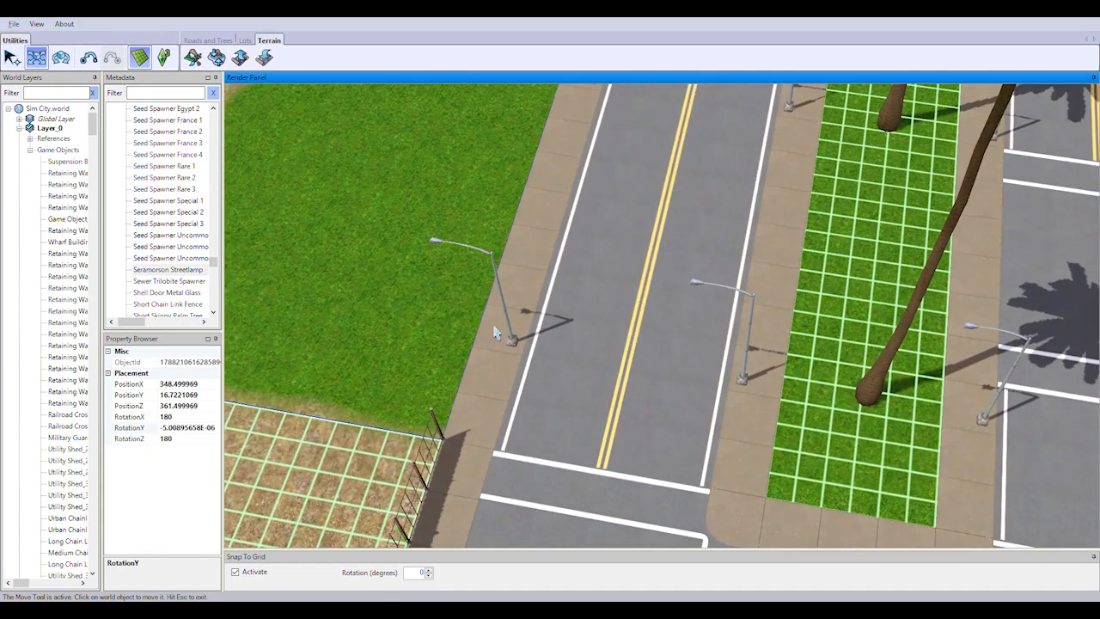
Set RotationY to 180 for the grass-side streetlamp just past the fence corner and move it back onto the sidewalk
left_click(179, 429)
type("180")
key("Return")
left_click_drag(463, 292, 517, 301)
Turn the next two grass-side streetlamps along the road, at PositionX 323.5 and 309.5, 180 degrees and move them onto the sidewalk
right_click_drag(518, 301, 541, 369)
left_click(581, 331)
left_click(192, 429)
key("BackSpace")
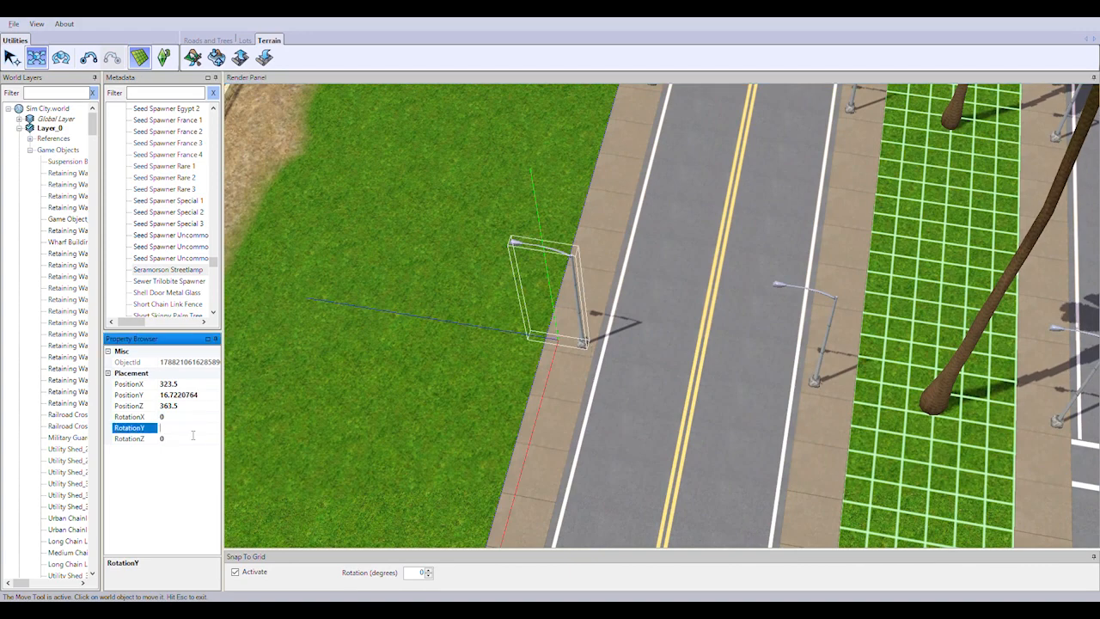
left_click_drag(504, 338, 561, 347)
right_click_drag(560, 346, 715, 314)
left_click(623, 323)
left_click(193, 428)
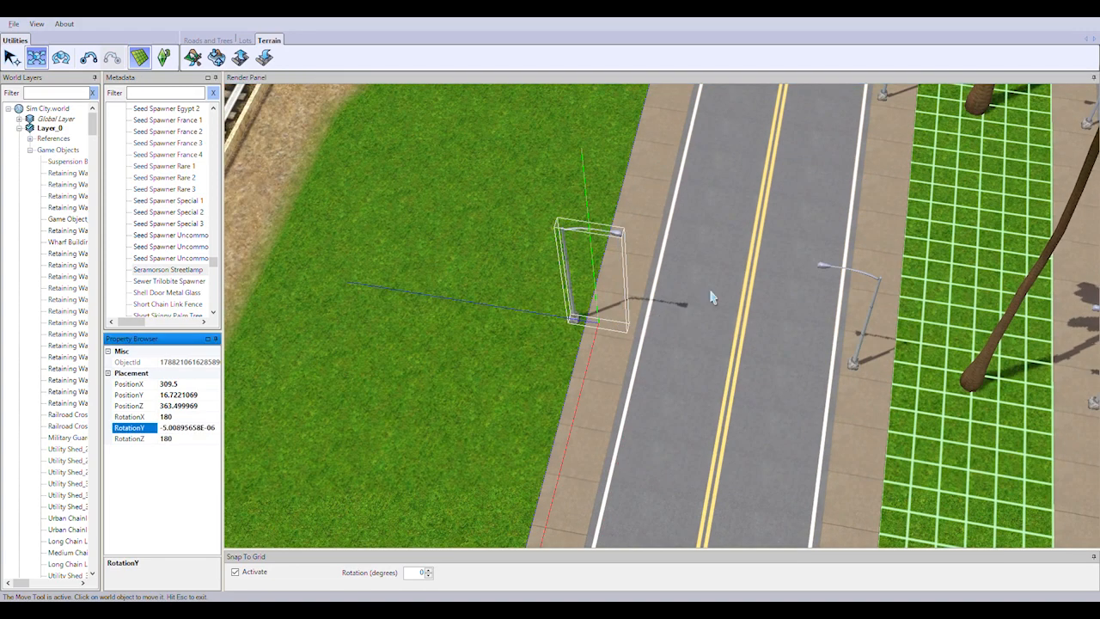
left_click_drag(507, 308, 563, 318)
Set RotationY to 180 for the last two grass-side streetlamps before the intersection and shift both onto the sidewalk
right_click_drag(808, 275, 826, 481)
left_click(554, 422)
left_click(193, 428)
type("180")
key("Return")
left_click_drag(391, 400, 447, 408)
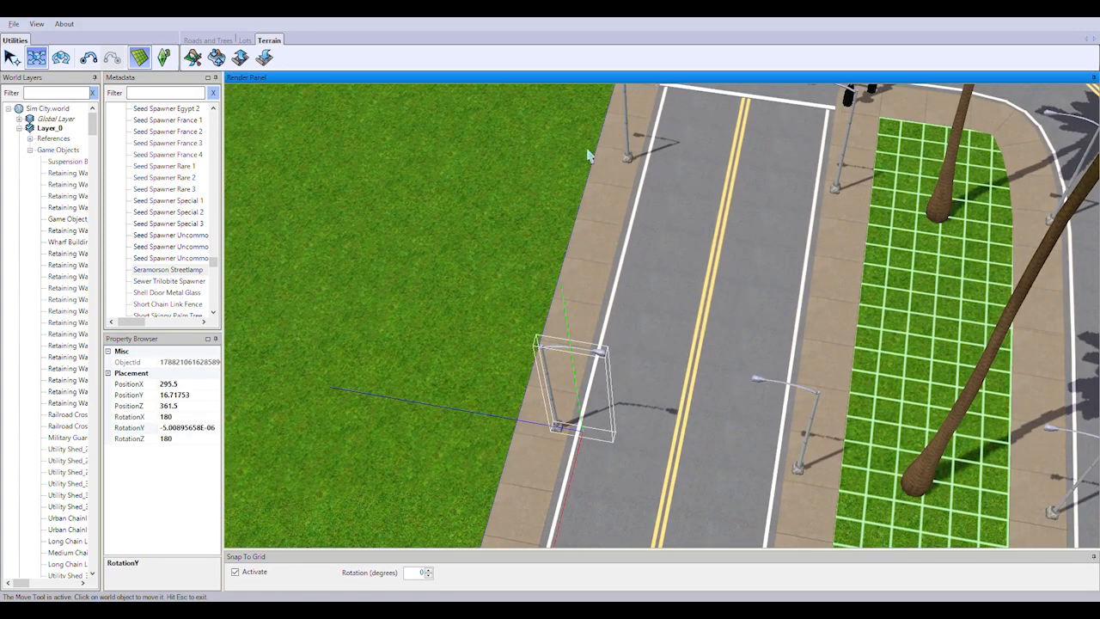
left_click(588, 154)
left_click(205, 428)
left_click_drag(516, 143, 567, 151)
Set RotationY to 180 for the streetlamp at the rounded end of the palm median and move it onto the sidewalk
right_click_drag(765, 226, 386, 265)
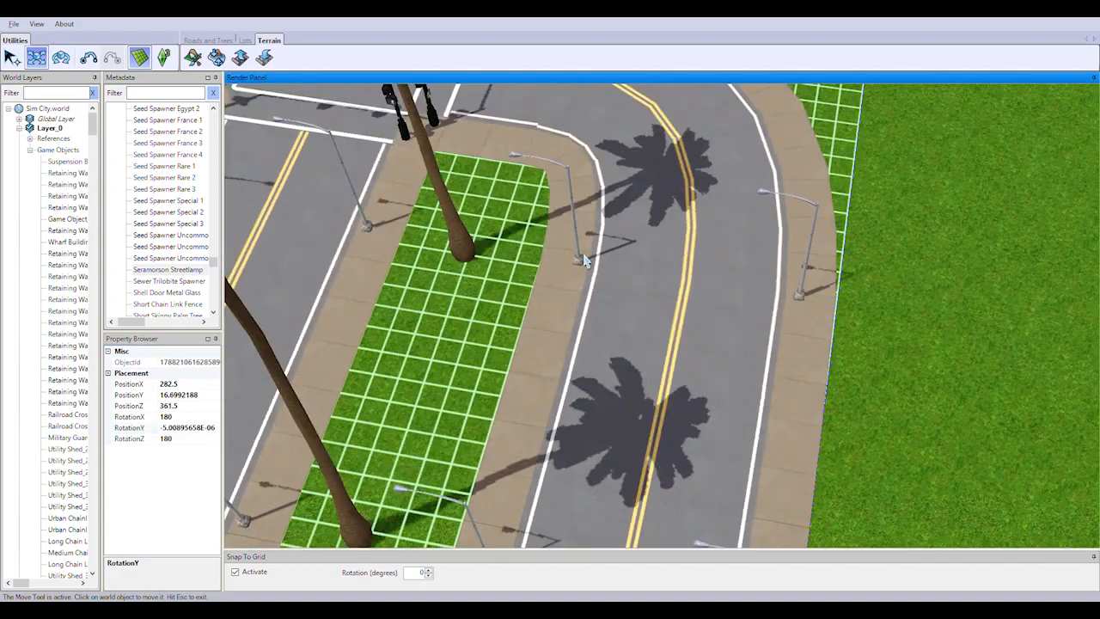
left_click(578, 260)
left_click(183, 428)
type("180")
key("Return")
left_click_drag(573, 267, 622, 274)
Turn the next two streetlamps along the palm median, at PositionX 295.5 and 309.5, 180 degrees and move them onto the sidewalk
right_click_drag(546, 373, 688, 180)
left_click(651, 294)
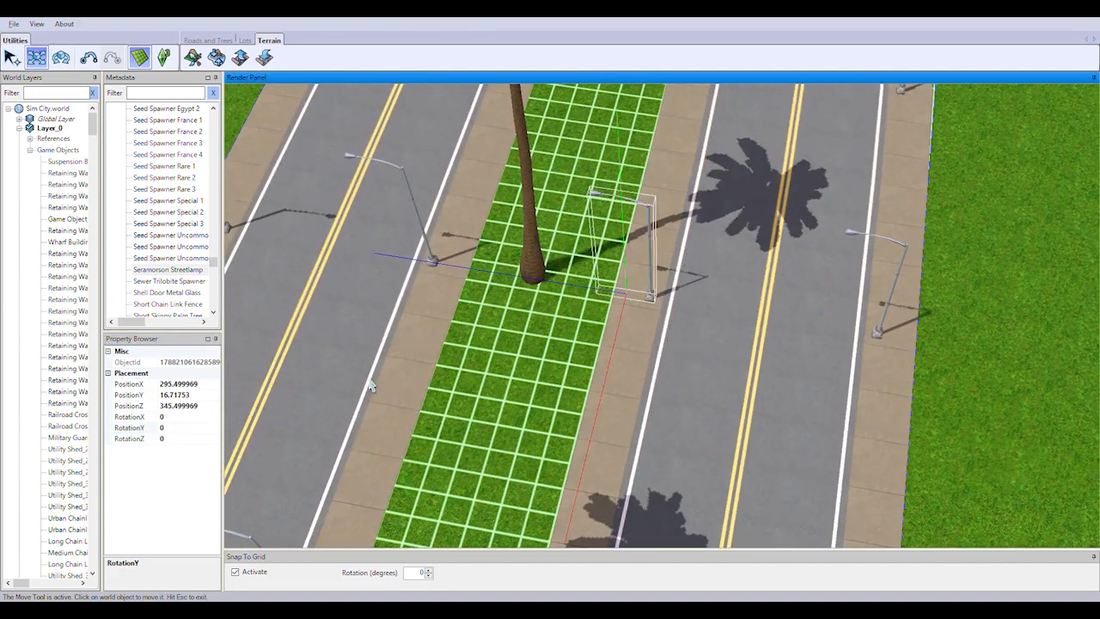
left_click(213, 428)
left_click_drag(602, 284, 652, 293)
right_click_drag(786, 344, 816, 515)
left_click(681, 331)
left_click(196, 429)
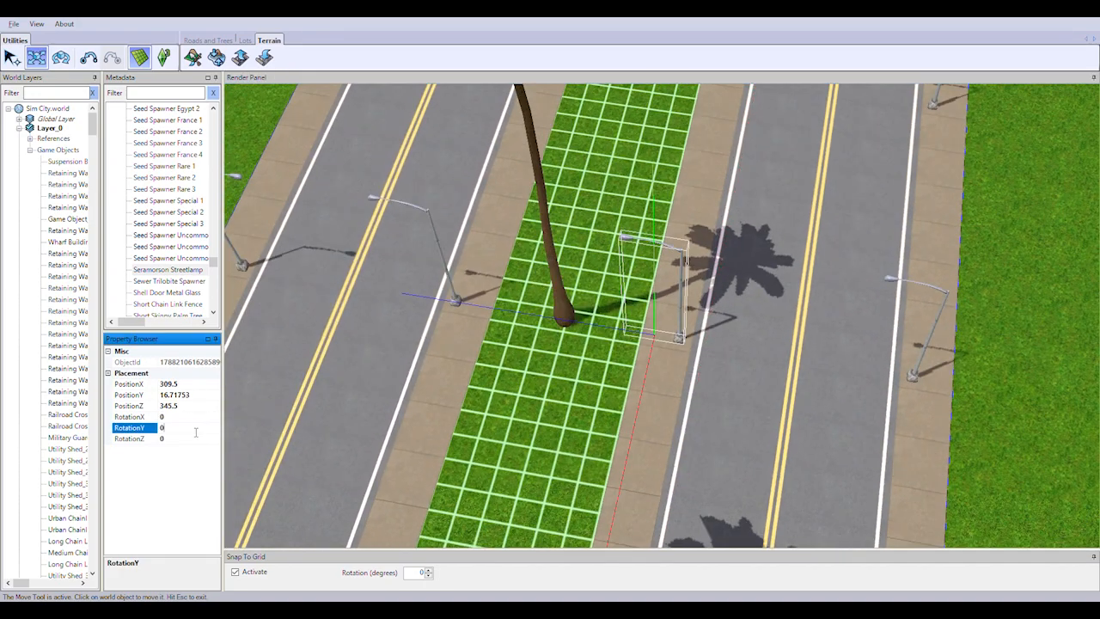
left_click_drag(629, 301, 678, 309)
Set RotationY to 180 for the two median streetlamps on either side of the crosswalk intersection and move them onto the sidewalk
right_click_drag(731, 344, 709, 482)
left_click(654, 311)
left_click(206, 430)
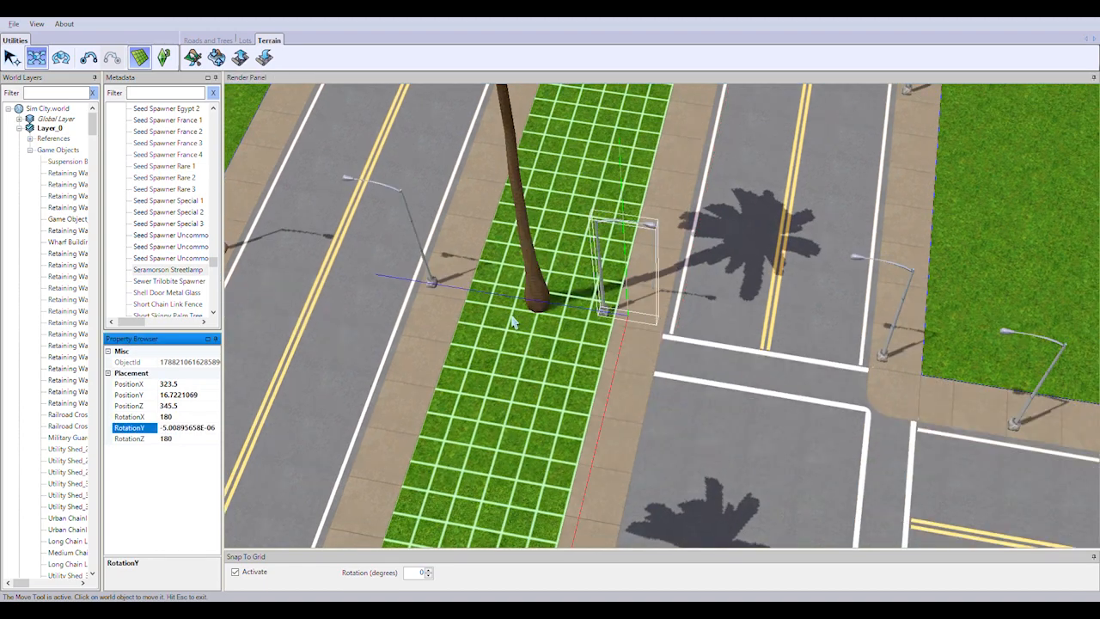
left_click_drag(526, 299, 576, 307)
right_click_drag(773, 344, 827, 467)
left_click(437, 344)
left_click(196, 428)
type("180")
key("Return")
left_click_drag(390, 352, 439, 360)
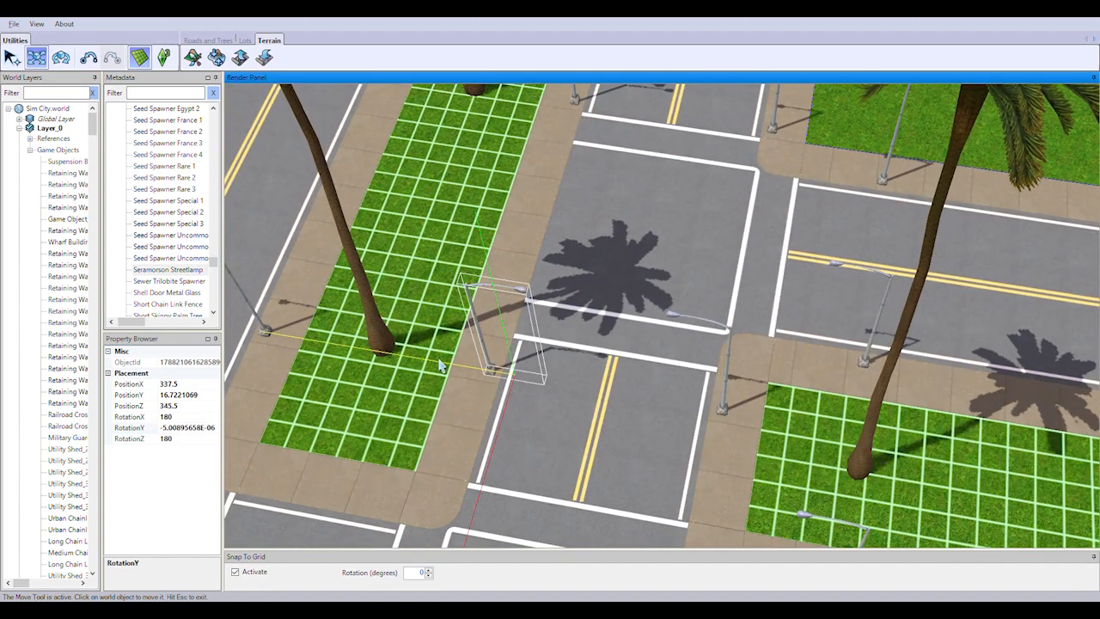
Turn the streetlamp beside the guardhouse toward the road, set the opposite median lamp's RotationY to 90, and move both onto the sidewalks
middle_click_drag(441, 366, 588, 379)
left_click(742, 351)
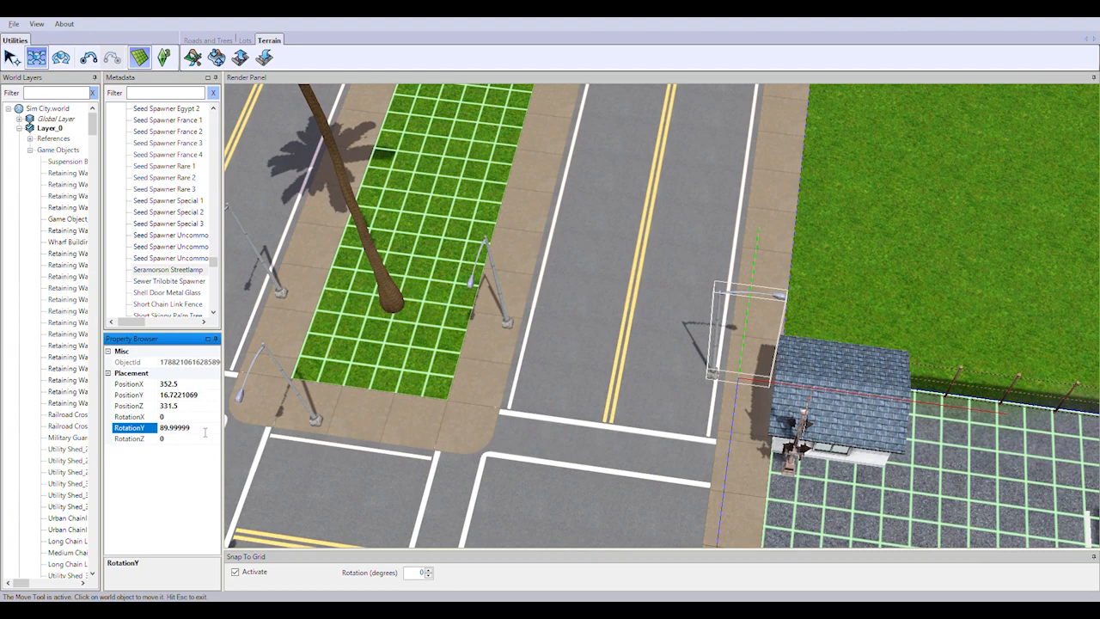
left_click_drag(772, 346, 742, 341)
left_click(501, 308)
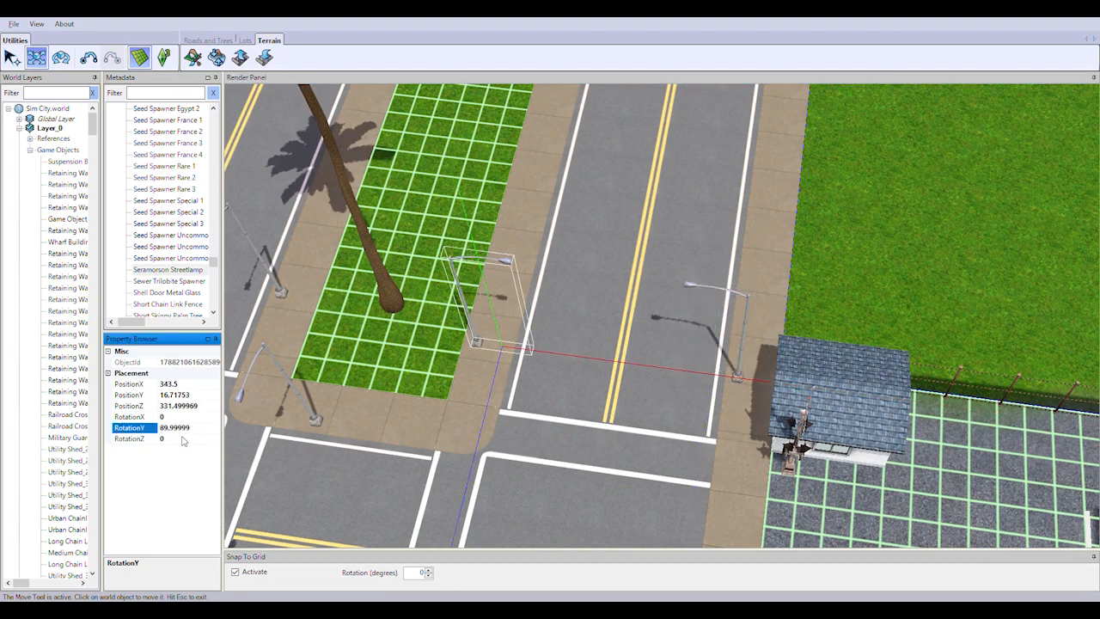
left_click_drag(475, 337, 509, 342)
On the road across the median from the guardhouse, set RotationY to -90 for the median streetlamp and 90 for the grass-side one, repositioning both
right_click_drag(509, 343, 786, 411)
left_click(549, 354)
left_click_drag(614, 393, 585, 389)
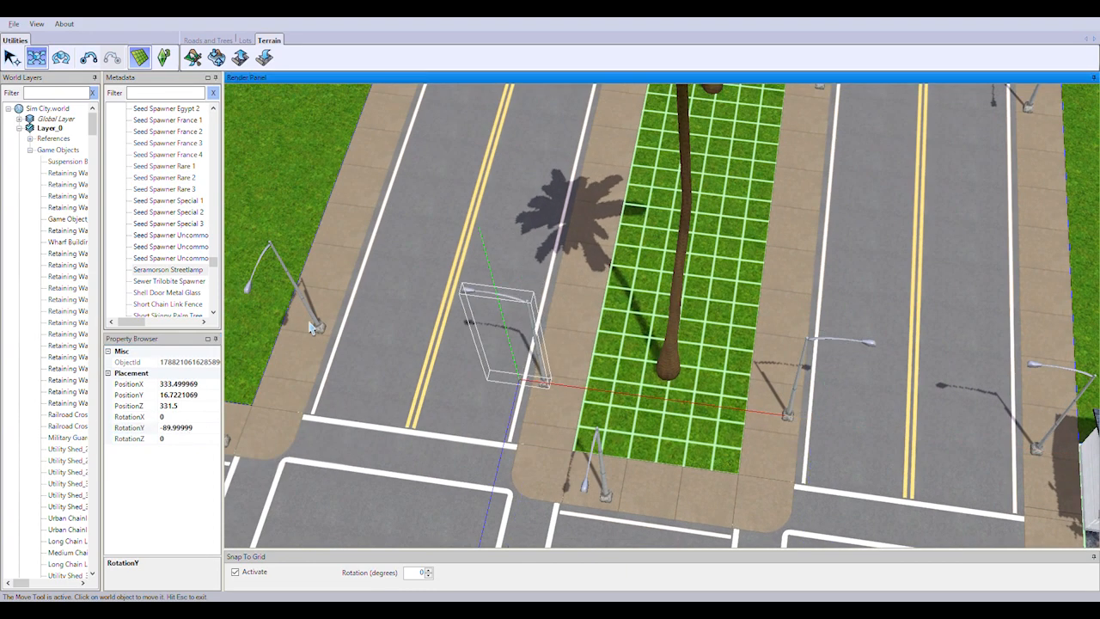
left_click(308, 309)
double_click(177, 428)
type("90")
key("Return")
left_click_drag(501, 389, 472, 386)
On the guardhouse-side road, set the PositionZ 316.5 streetlamps to RotationY -90 on the grass side and 90 on the median, repositioning both
right_click_drag(989, 236, 816, 538)
left_click(923, 395)
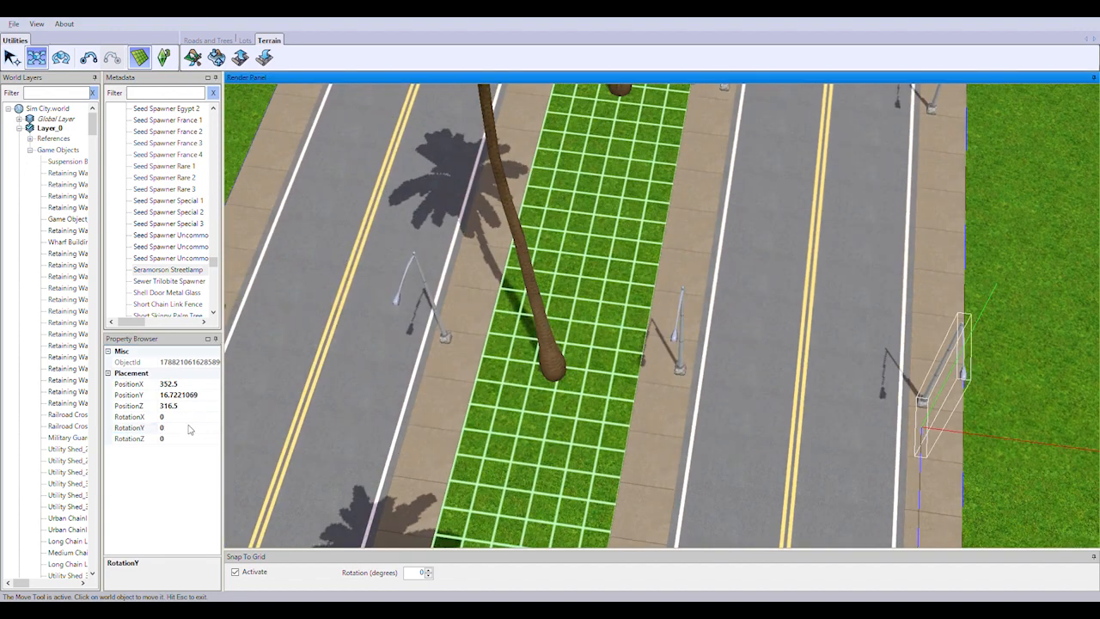
double_click(189, 429)
type("-90")
key("Return")
left_click_drag(950, 430, 921, 425)
left_click(677, 369)
left_click(191, 421)
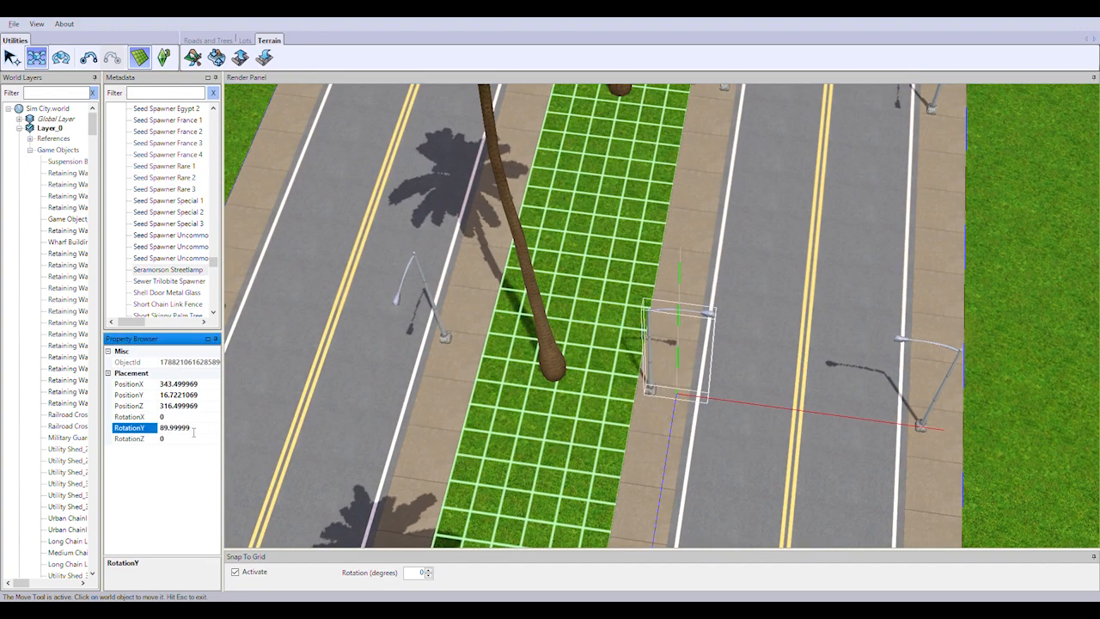
left_click_drag(719, 400, 750, 405)
Across the median in the same row, set the median streetlamp's RotationY to -90, turn the outer lamp toward the road, and reposition both
left_click(442, 329)
double_click(191, 429)
type("-90")
key("Return")
left_click_drag(503, 371, 474, 367)
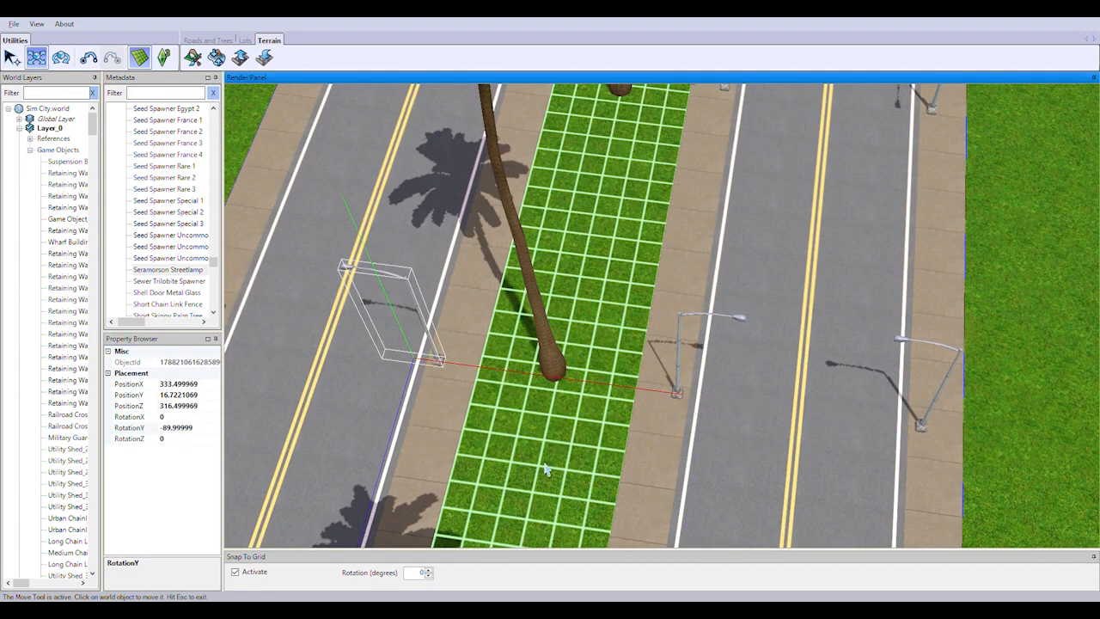
right_click_drag(545, 469, 750, 538)
left_click(383, 331)
left_click(186, 430)
left_click_drag(478, 407, 509, 412)
In the PositionZ 302.5 row of the guardhouse-side road, set RotationY to -90 for the grass-side lamp and 90 for the median lamp, repositioning both
right_click_drag(815, 348, 478, 538)
left_click(839, 344)
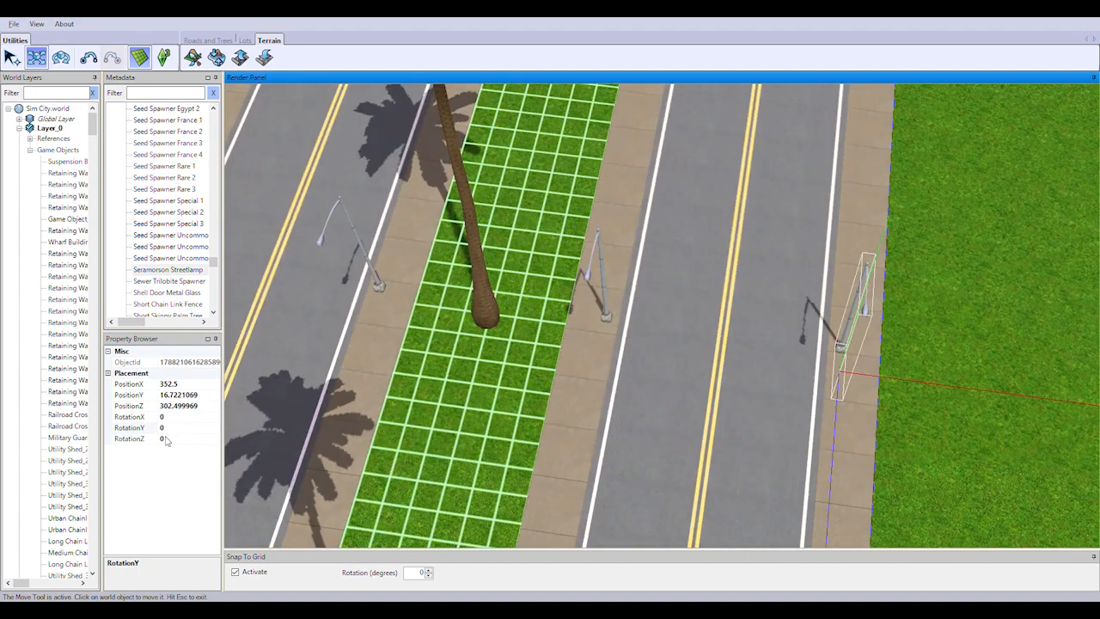
double_click(163, 429)
type("-90")
key("Return")
left_click_drag(910, 375, 877, 371)
left_click(606, 315)
double_click(176, 429)
type("90")
key("Return")
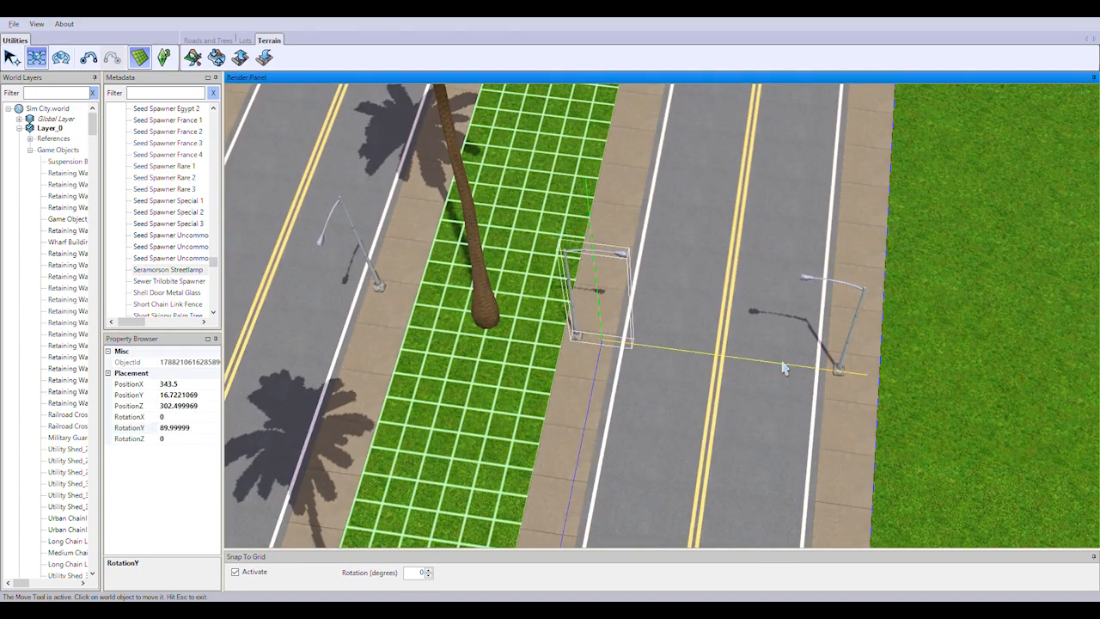
left_click_drag(785, 368, 819, 371)
Across the median in the PositionZ 302.5 row, set the median streetlamp to RotationY -90 and the grass-side lamp to 90, moving both onto the sidewalks
right_click_drag(671, 361, 890, 462)
left_click(587, 378)
left_click(178, 429)
type("-90")
key("Return")
left_click_drag(628, 415, 597, 411)
left_click(350, 346)
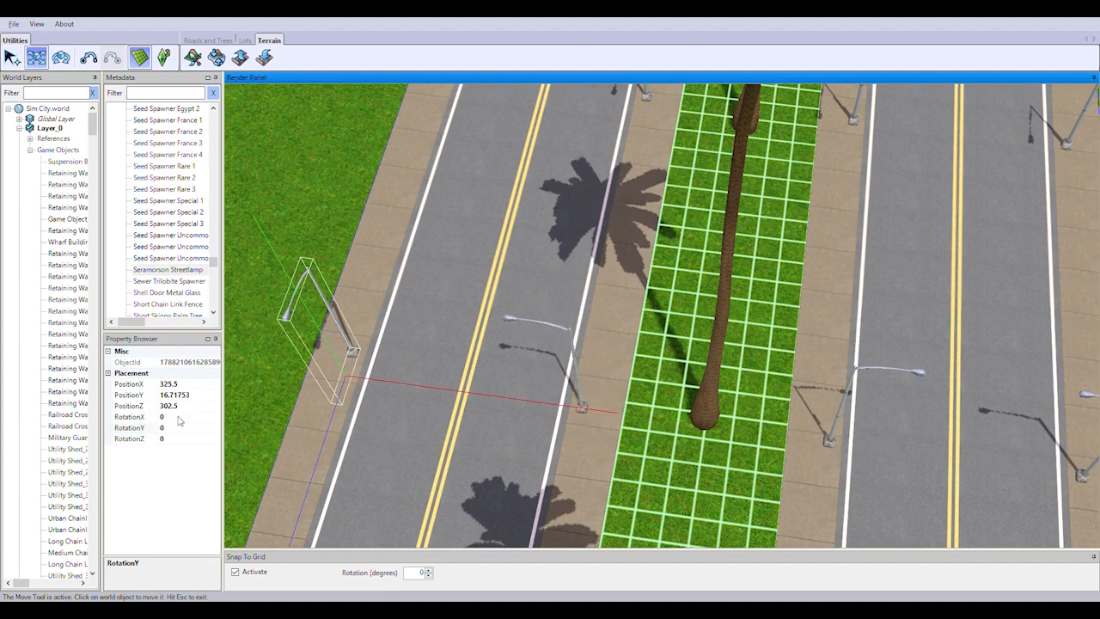
double_click(179, 428)
type("90")
key("Return")
left_click_drag(414, 391, 447, 395)
In the PositionZ 288.5 row of the guardhouse-side road, set RotationY to -90 for the grass-side lamp and 90 for the median lamp, repositioning both
right_click_drag(768, 447, 689, 526)
left_click(801, 323)
double_click(176, 429)
type("-90")
key("Return")
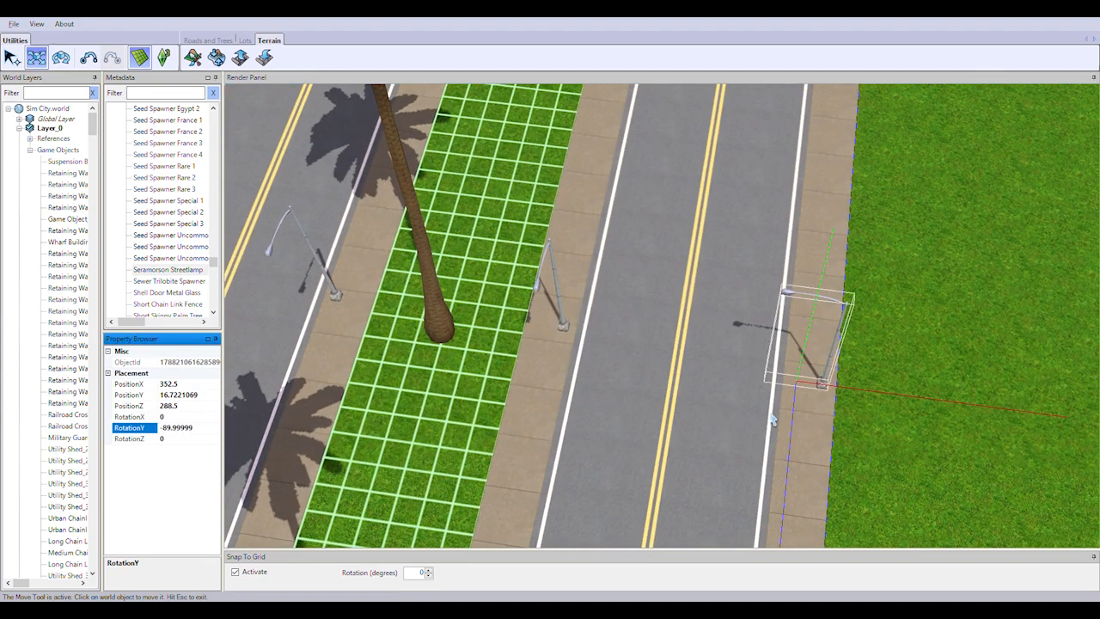
left_click_drag(873, 383, 840, 380)
left_click(557, 301)
left_click(184, 430)
type("90")
key("Return")
left_click_drag(714, 379, 747, 381)
Across the median in the PositionZ 288.5 row, set the median streetlamp to RotationY -90 and the grass-side lamp to 90, moving both onto the sidewalks
right_click_drag(355, 316, 622, 363)
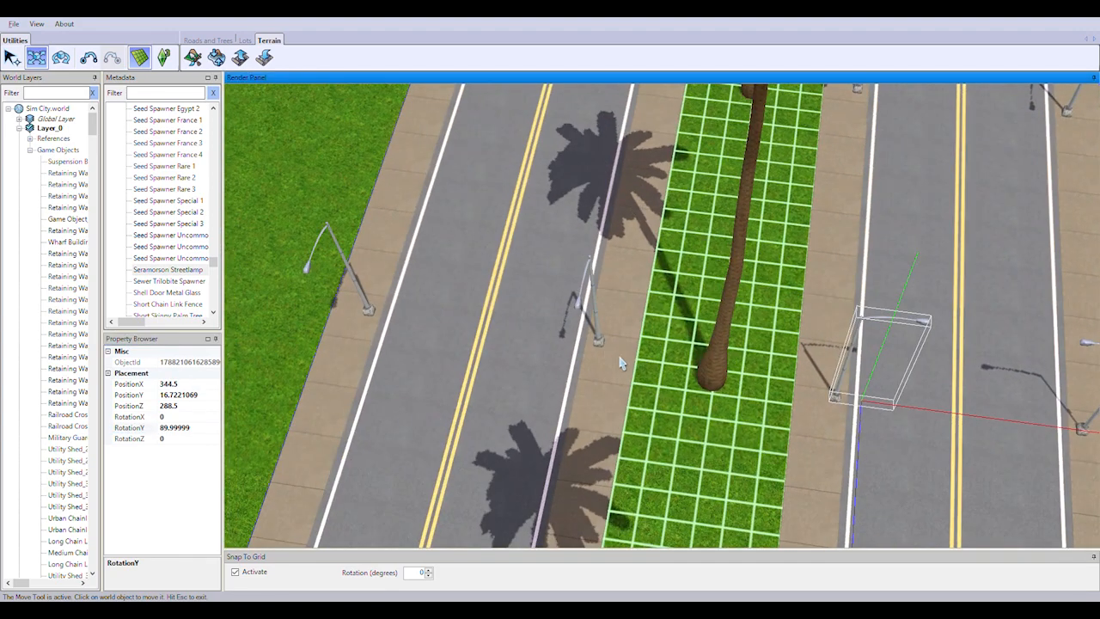
left_click(601, 344)
double_click(179, 429)
type("-90")
key("Return")
left_click_drag(634, 373, 601, 368)
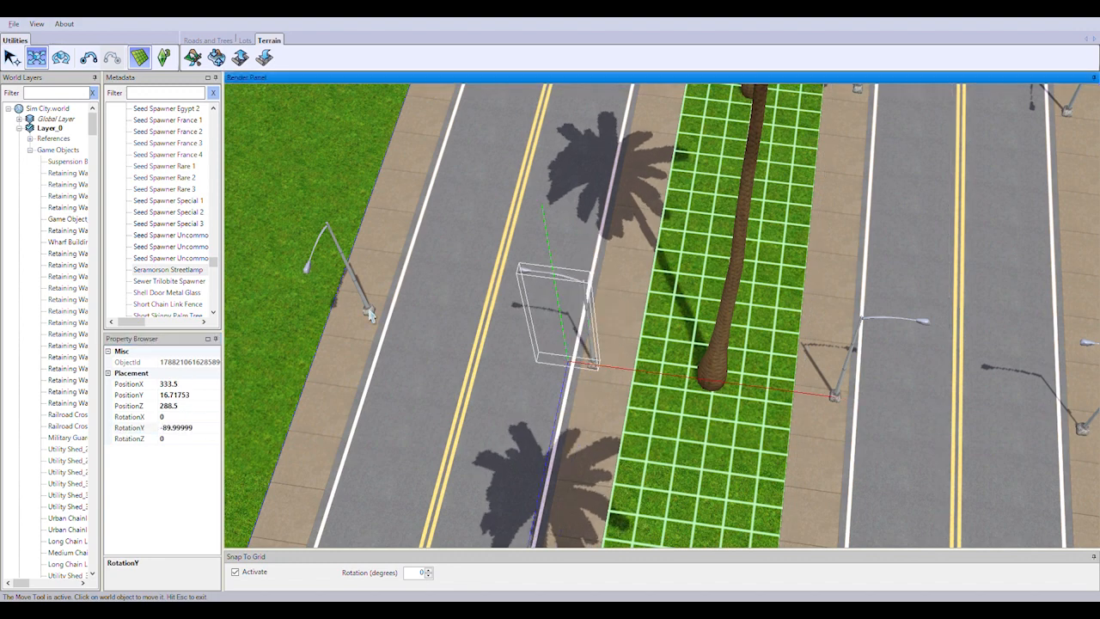
left_click(367, 306)
left_click(180, 407)
double_click(179, 429)
type("90")
key("Return")
left_click_drag(341, 330, 373, 334)
Set the PositionZ 274.5 streetlamps on the guardhouse-side road to RotationY -90 on the grass side and 90 on the median, moving both onto the sidewalks
left_click(813, 341)
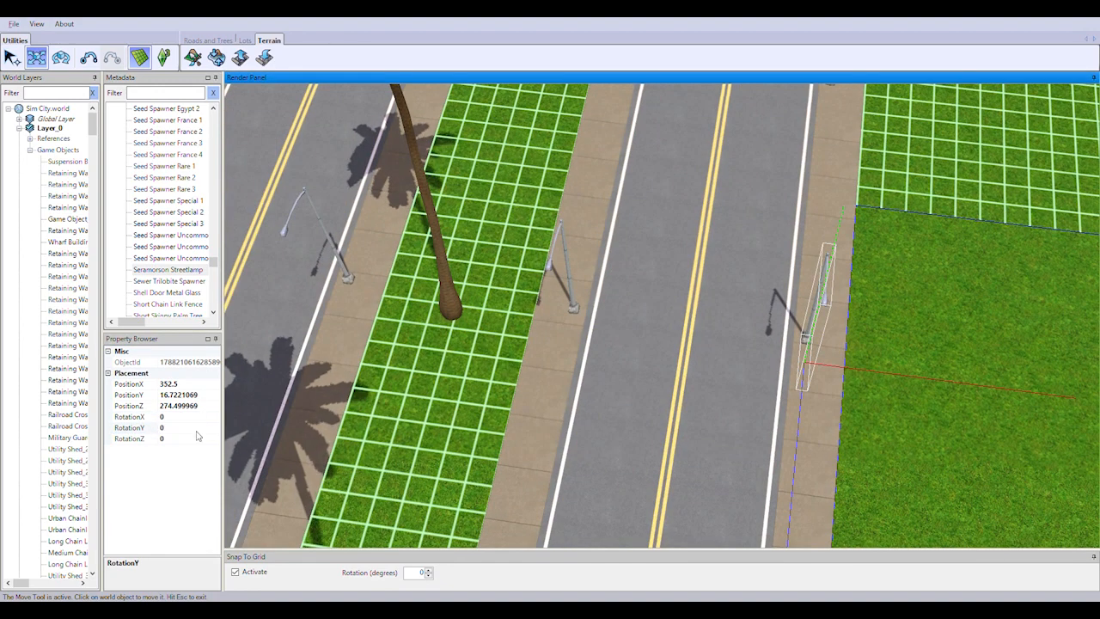
double_click(181, 429)
type("-90")
key("Return")
left_click_drag(847, 368, 820, 366)
left_click(569, 291)
left_click(182, 431)
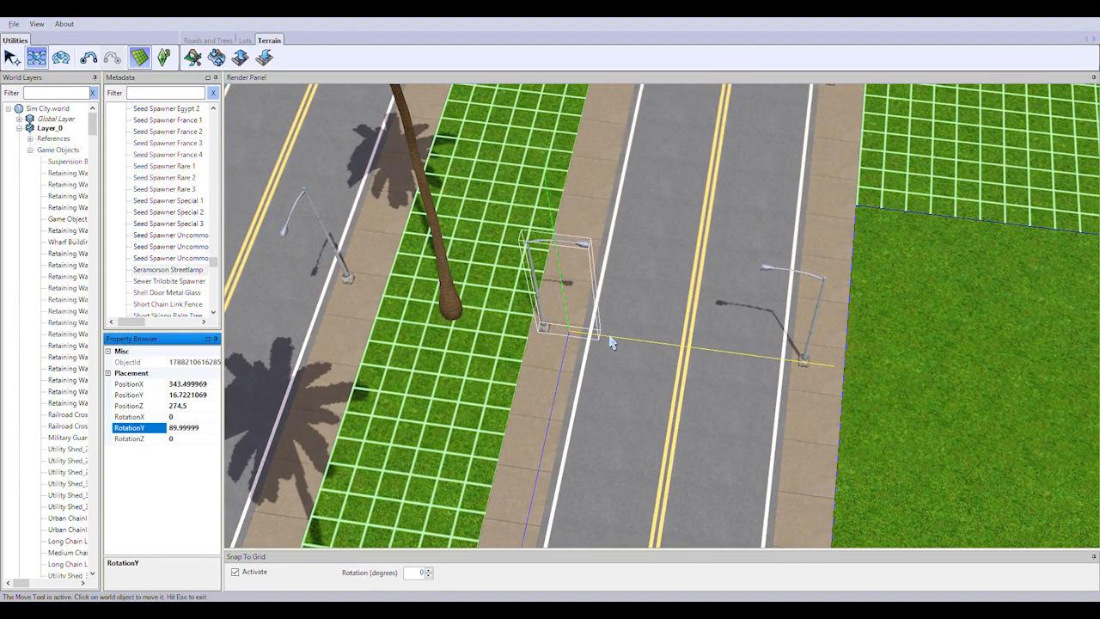
left_click_drag(612, 342, 643, 347)
Turn the outer streetlamp where the U-shaped bend begins toward the road and move it onto the sidewalk
right_click_drag(643, 347, 767, 351)
left_click(559, 290)
left_click(768, 351)
left_click(503, 344)
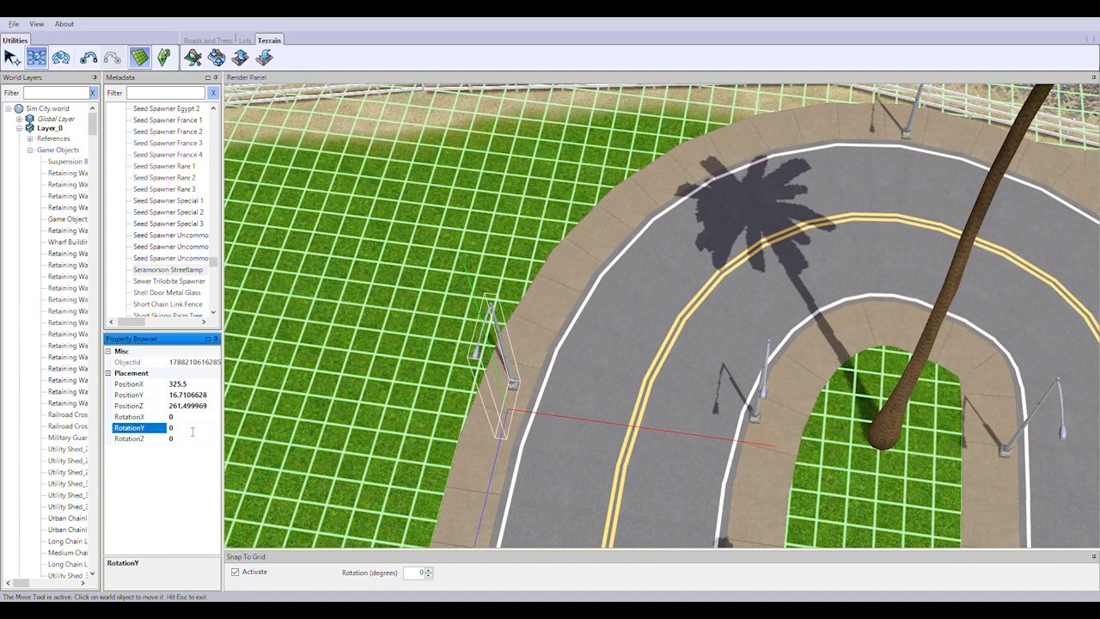
left_click_drag(483, 399, 510, 402)
Turn the remaining streetlamps at the U-shaped bend toward the road, with RotationY 90 on the far median lamp and -90 on the outer one opposite
left_click(756, 411)
left_click(193, 429)
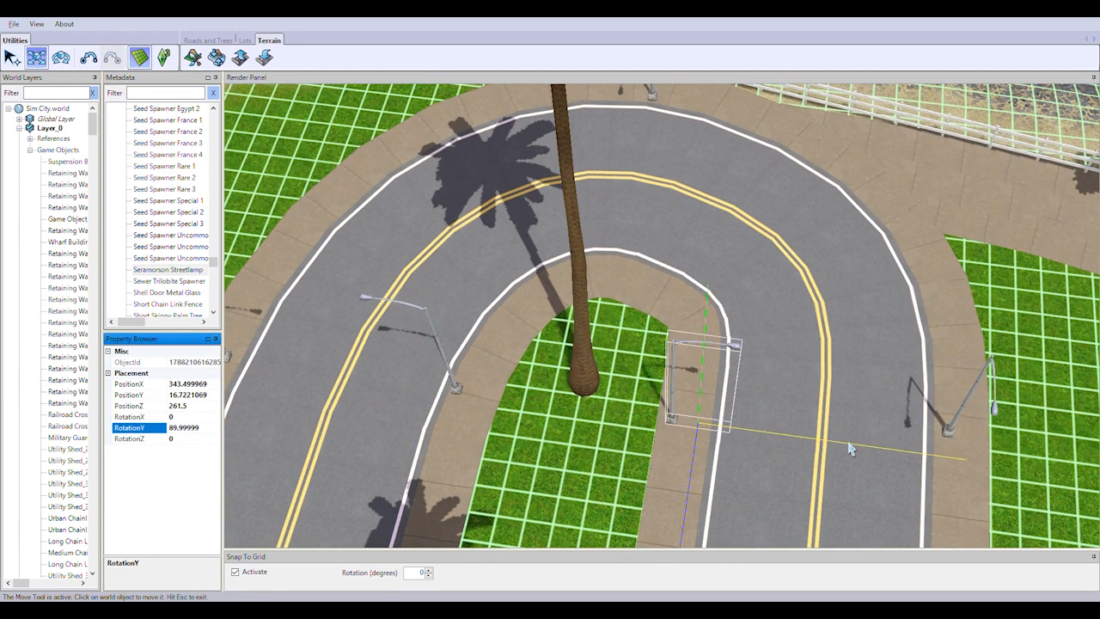
left_click_drag(849, 449, 1074, 464)
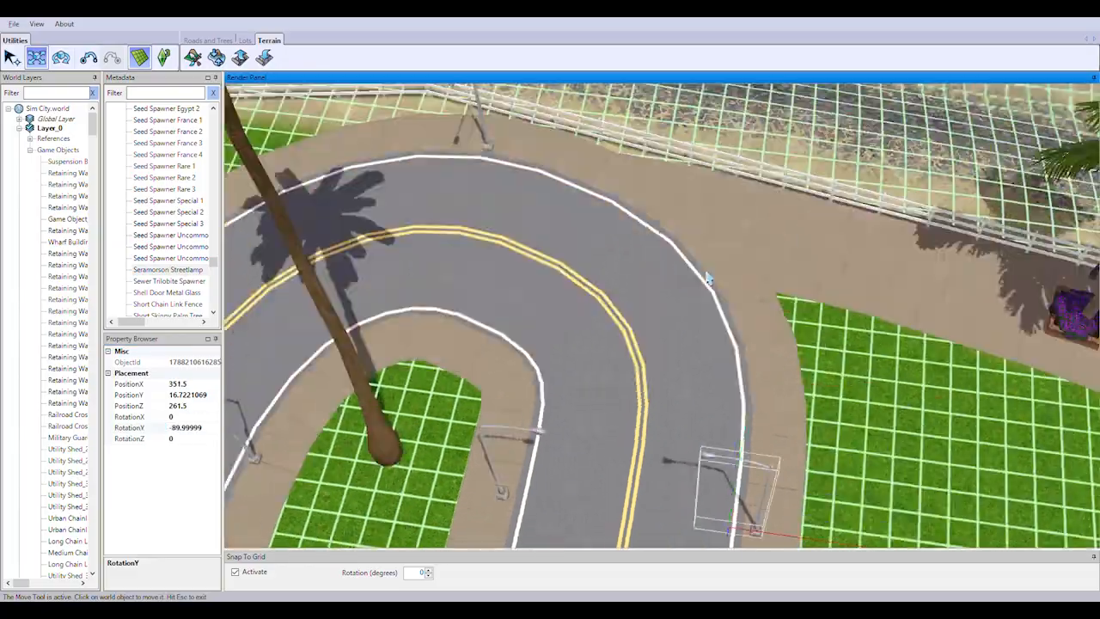
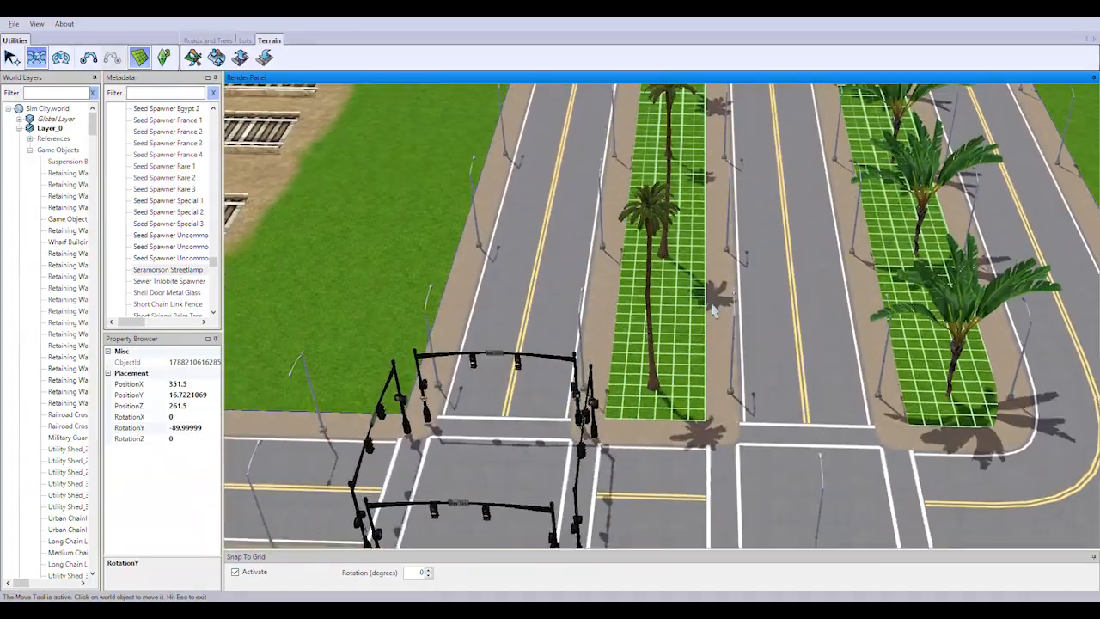
In the PositionZ 367.5 row, turn the grass-side streetlamp toward the road and set the median one to RotationY 90, moving both onto the sidewalks
scroll(711, 310, "up", 3)
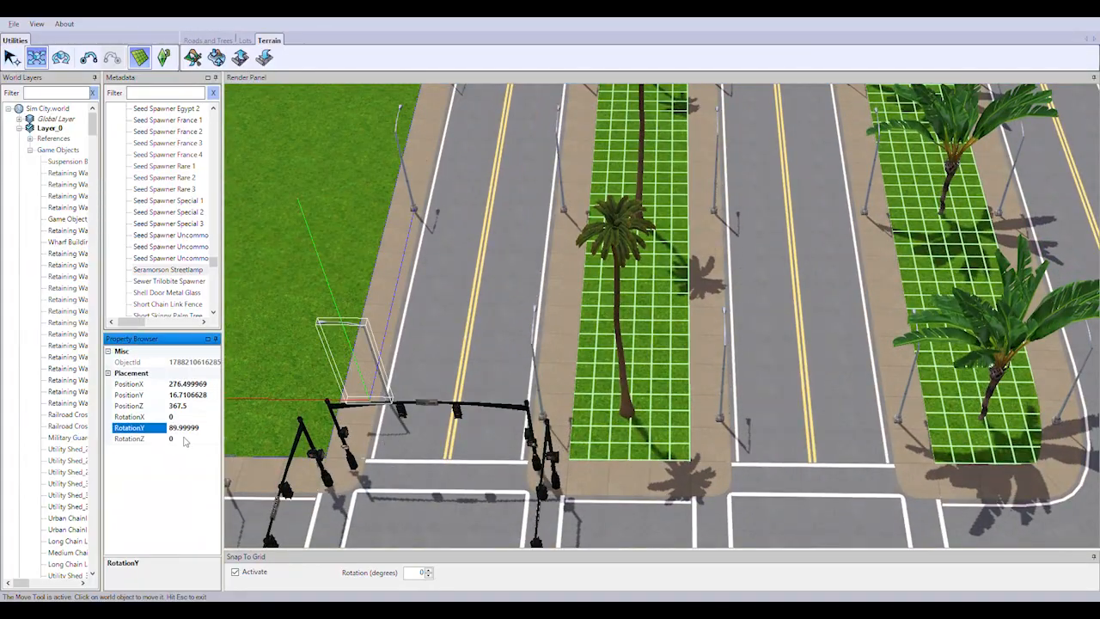
left_click(361, 408)
double_click(176, 428)
type("90")
key("Return")
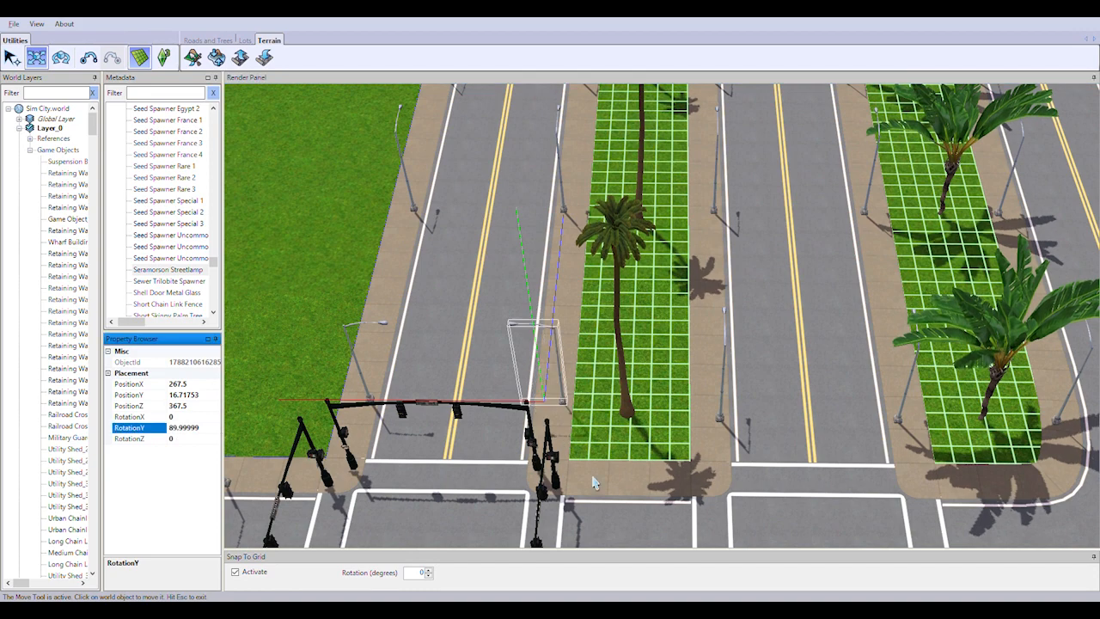
left_click_drag(526, 402, 506, 401)
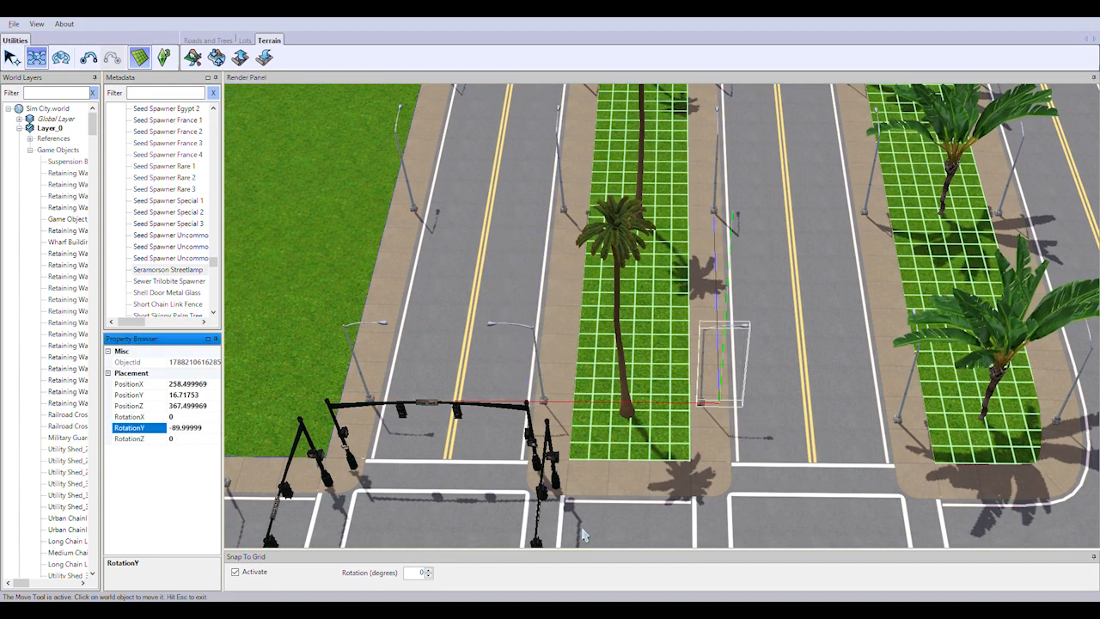
Across the median in the PositionZ 367.5 row, set the median streetlamp to RotationY -90 and turn the opposite lamp toward the road, on the sidewalks
right_click_drag(761, 411, 838, 423)
left_click(781, 380)
left_click(185, 429)
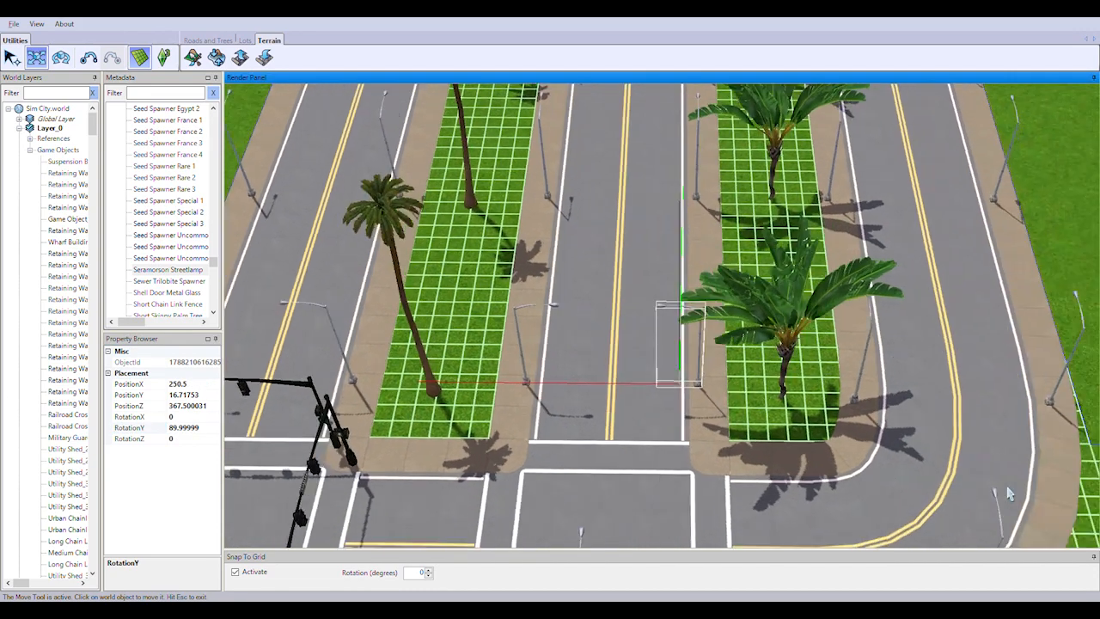
On the bend-side road of the PositionZ 367.5 row, set the inner streetlamp to RotationY -90 and turn the outer one toward the road
left_click(696, 384)
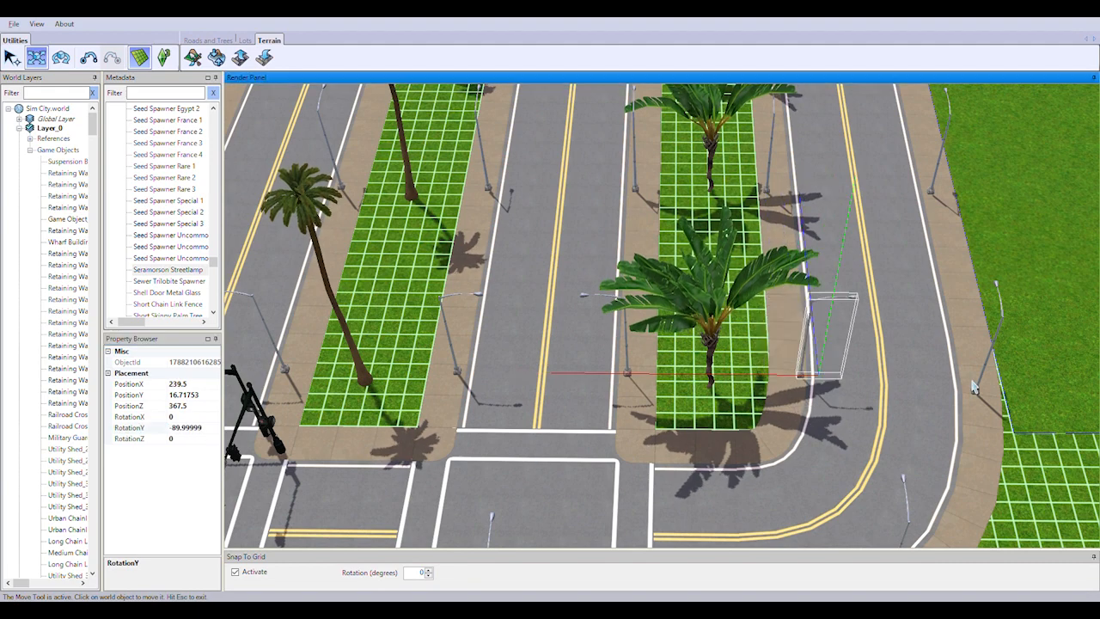
left_click(973, 389)
left_click(199, 428)
left_click_drag(865, 377, 845, 376)
In the PositionZ 382.5 row, set the grass-side streetlamp to RotationY -90 and turn the median lamp opposite toward the road, moving it onto the sidewalk
right_click_drag(816, 412, 352, 421)
left_click(309, 375)
left_click(195, 430)
key("BackSpace")
type("-90")
key("Return")
left_click(479, 375)
left_click(211, 430)
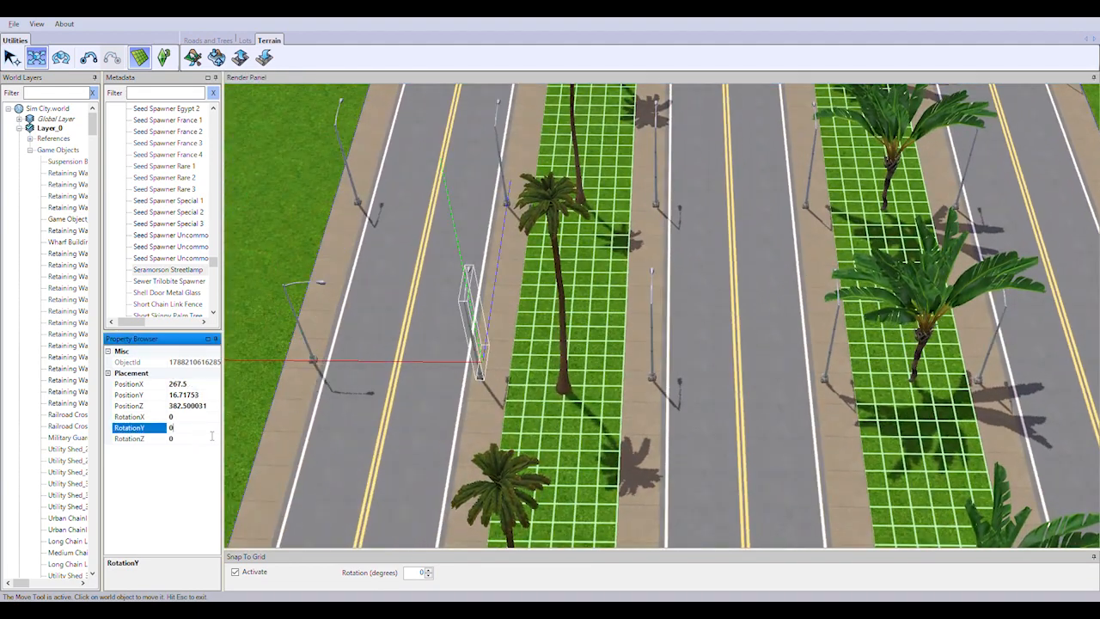
left_click_drag(408, 362, 388, 362)
On the middle road of the PositionZ 382.5 row, set the near median streetlamp to RotationY -90 and turn the opposite lamp toward the road, on the sidewalks
left_click(655, 379)
left_click(191, 429)
type("-90")
key("Return")
left_click_drag(617, 365, 638, 367)
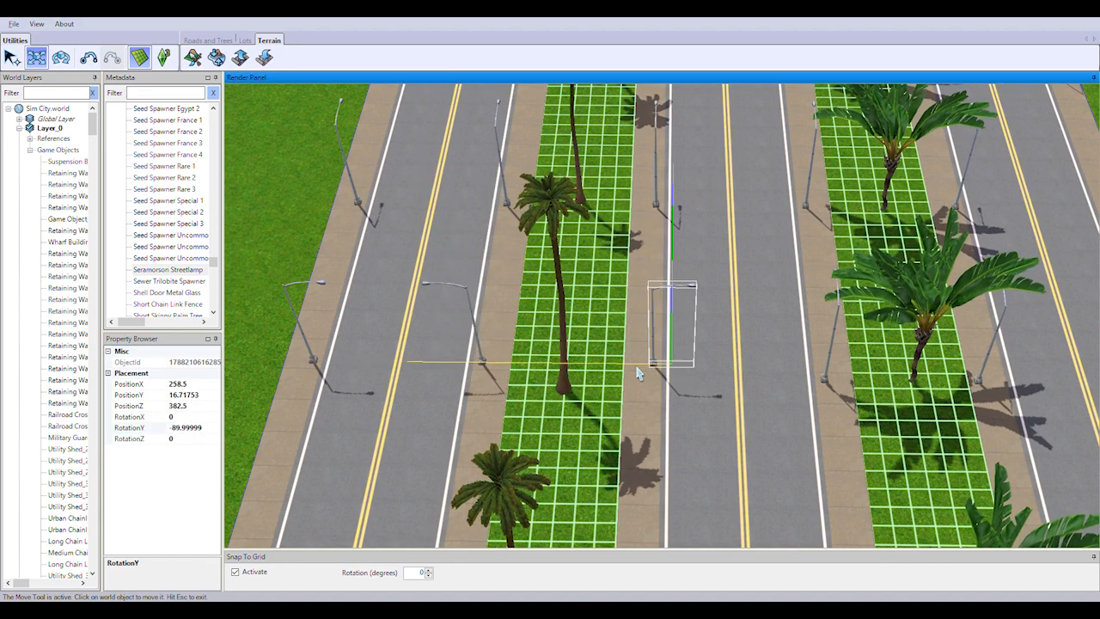
left_click(824, 379)
left_click(182, 430)
left_click_drag(753, 368, 730, 368)
On the outer road of the PositionZ 382.5 row, turn the median streetlamp toward the road and set the grass-side one to RotationY 90, on the sidewalks
right_click_drag(731, 378, 453, 383)
left_click(698, 384)
left_click(191, 429)
type("90")
key("Return")
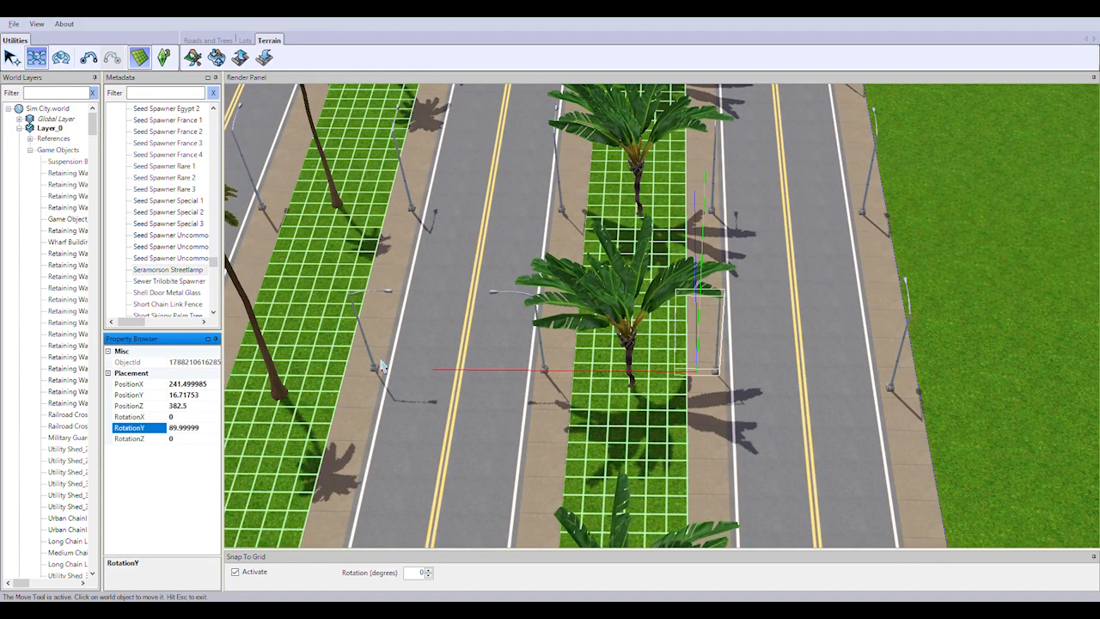
left_click_drag(643, 373, 677, 373)
left_click(892, 384)
left_click(191, 428)
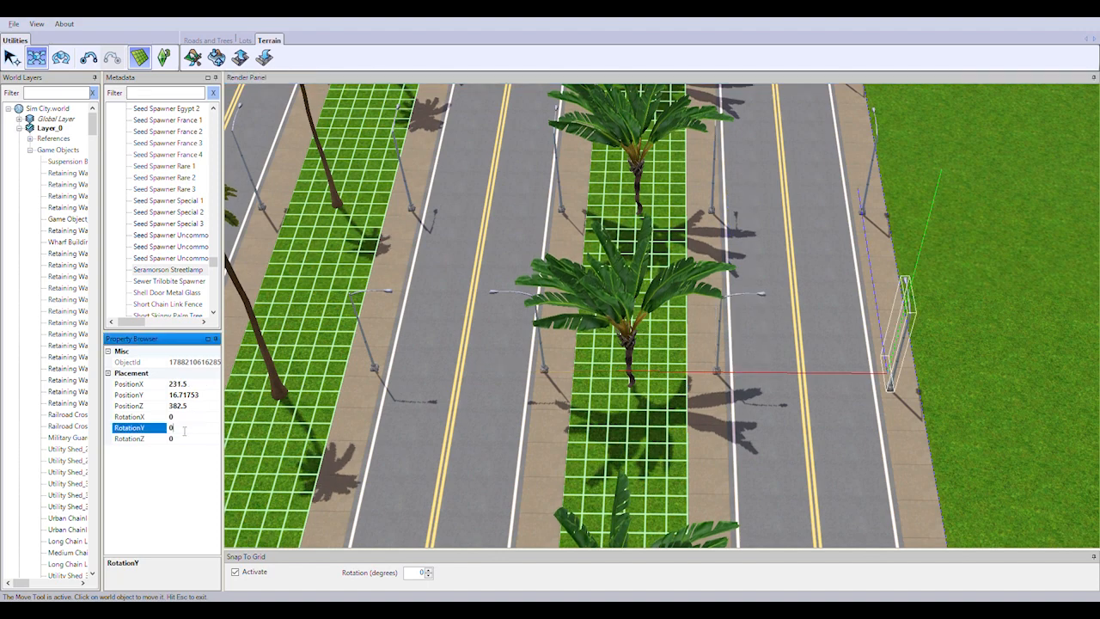
type("90")
key("Return")
left_click_drag(745, 371, 717, 372)
In the PositionZ 395.5 row, turn the grass-side streetlamp toward the first road and set the median lamp opposite to RotationY 90
right_click_drag(698, 373, 1056, 483)
left_click(451, 376)
left_click(191, 428)
type("-89.99999")
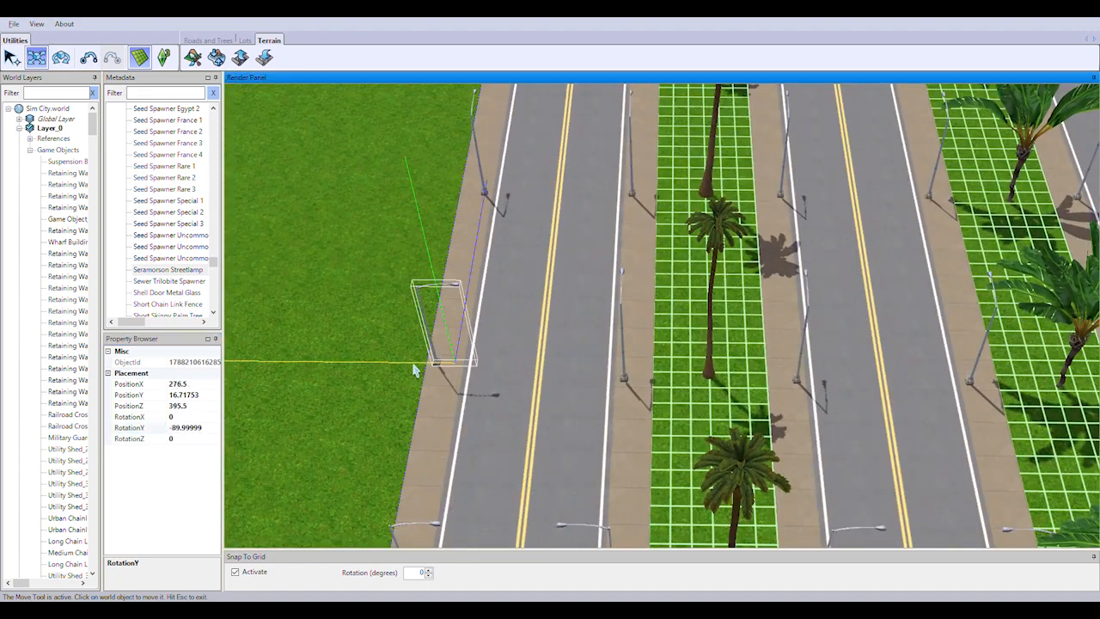
left_click(623, 361)
left_click(189, 428)
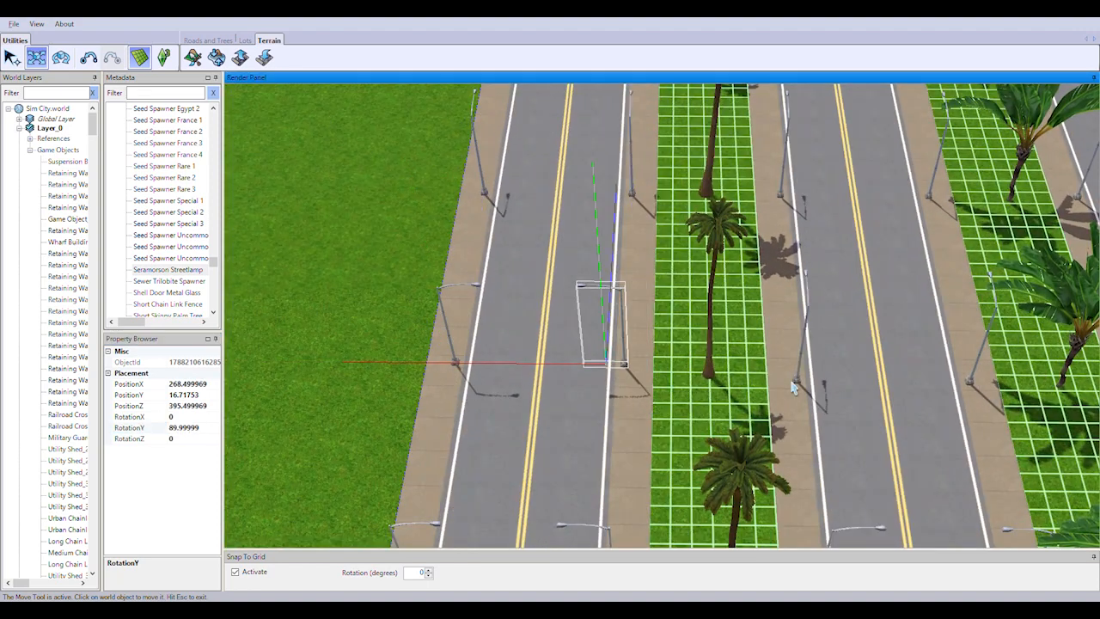
Set the PositionZ 395.5 streetlamps on the middle road to RotationY -90 on the near median and 90 on the far one, moving both onto the sidewalks
left_click_drag(724, 367, 743, 367)
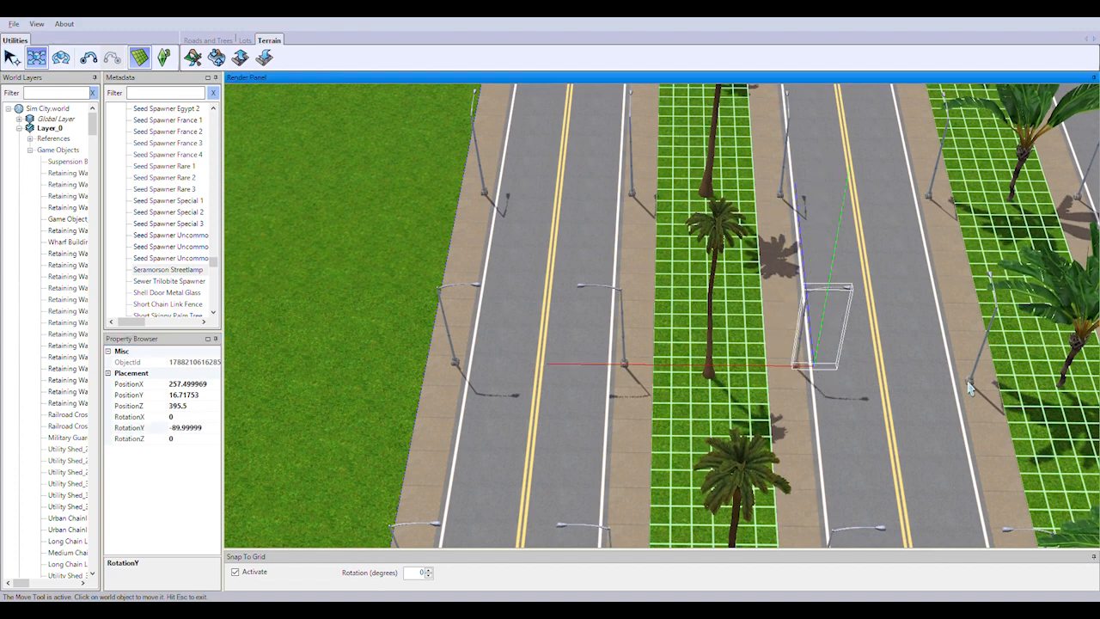
left_click(970, 378)
left_click(192, 428)
type("90")
key("Return")
left_click_drag(915, 369, 894, 369)
On the outer road of the PositionZ 395.5 row, turn the median streetlamp toward the road and set the grass-side one to RotationY 90, on the sidewalks
right_click_drag(894, 372, 533, 375)
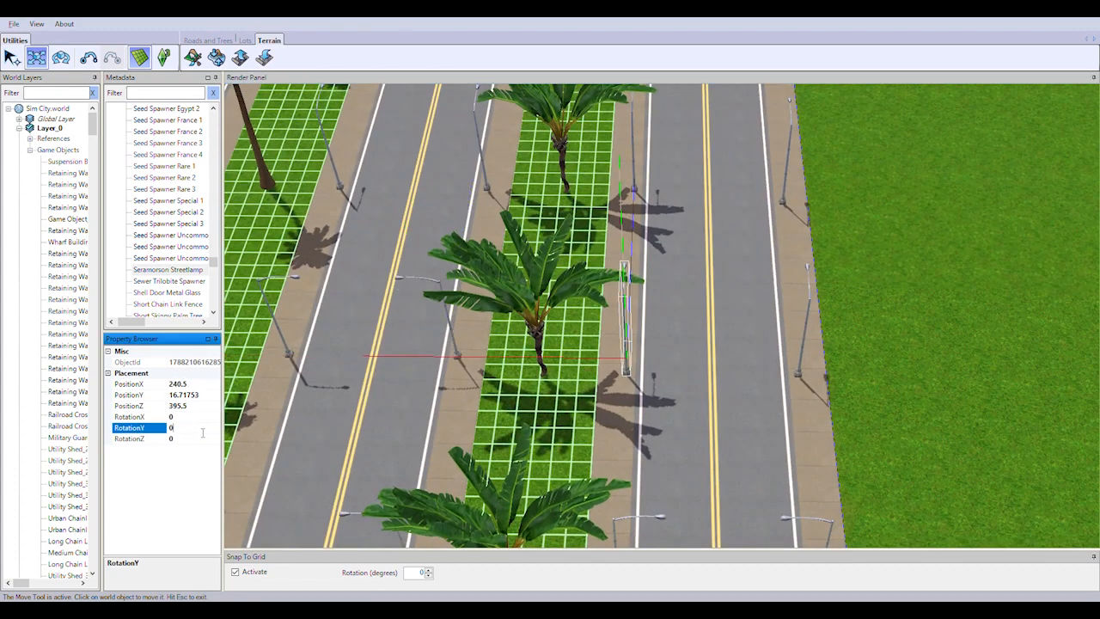
left_click_drag(577, 356, 597, 356)
left_click(798, 373)
left_click(190, 428)
type("90")
key("Return")
left_click_drag(751, 358, 731, 358)
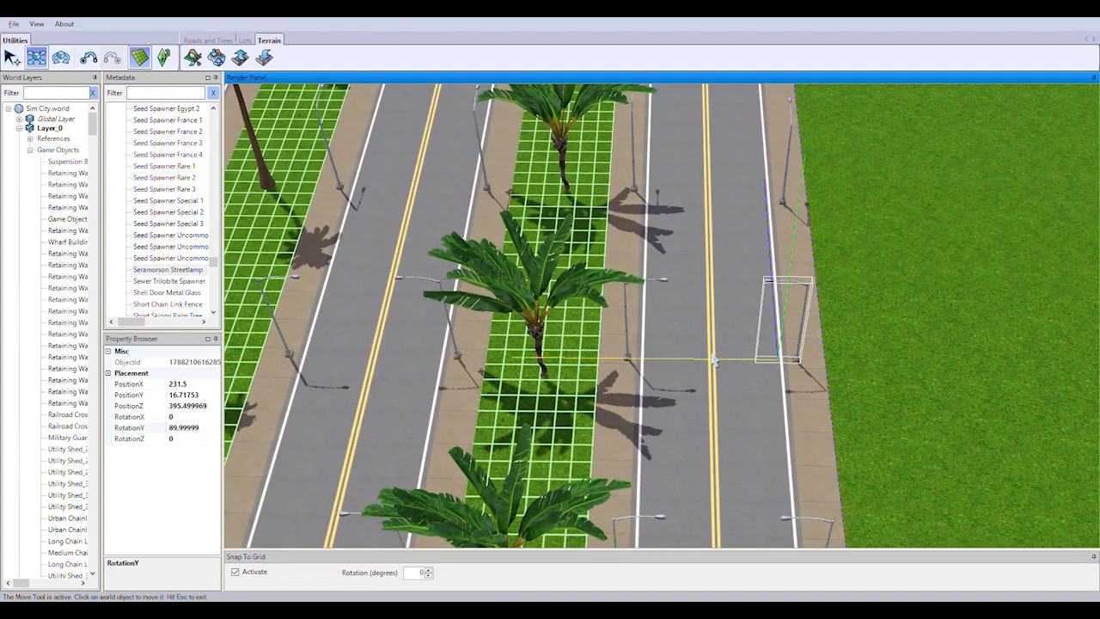
In the next row, set the outer road's grass-side streetlamp to RotationY 90 and turn the PositionZ 409.5 median lamp toward the road, on the sidewalks
right_click_drag(779, 207, 819, 392)
left_click(820, 394)
type("90")
key("Return")
left_click_drag(773, 374, 754, 375)
left_click(647, 373)
left_click(196, 419)
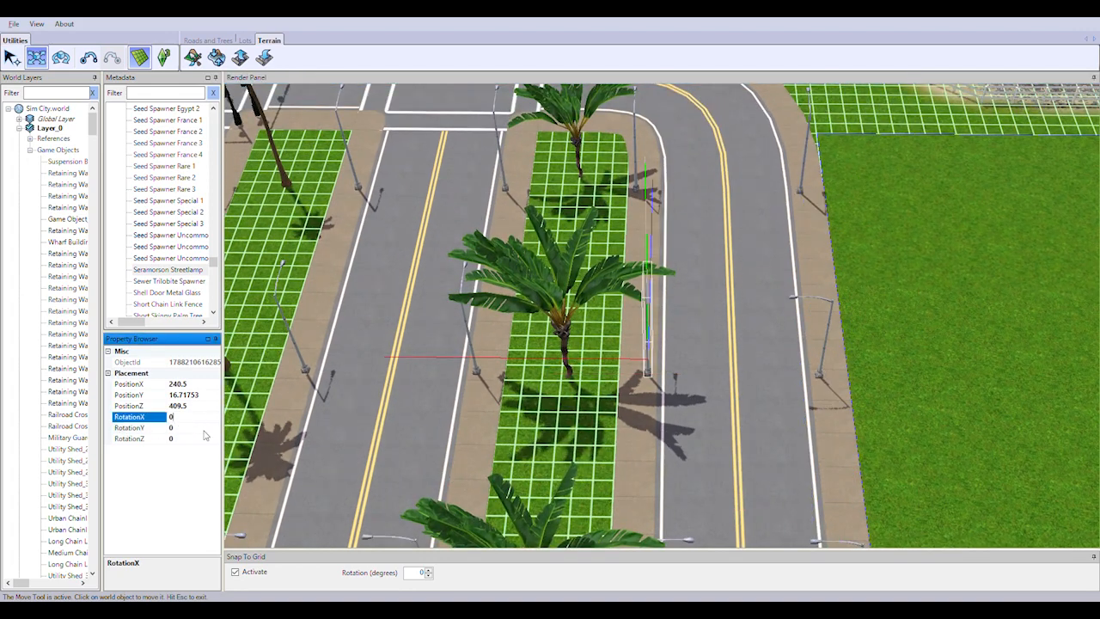
left_click_drag(581, 358, 600, 359)
Set the middle road's PositionZ 408.5 streetlamps to RotationY 90 on the far median and -90 on the near one, moving both onto the sidewalks
right_click_drag(600, 359, 725, 386)
left_click(599, 397)
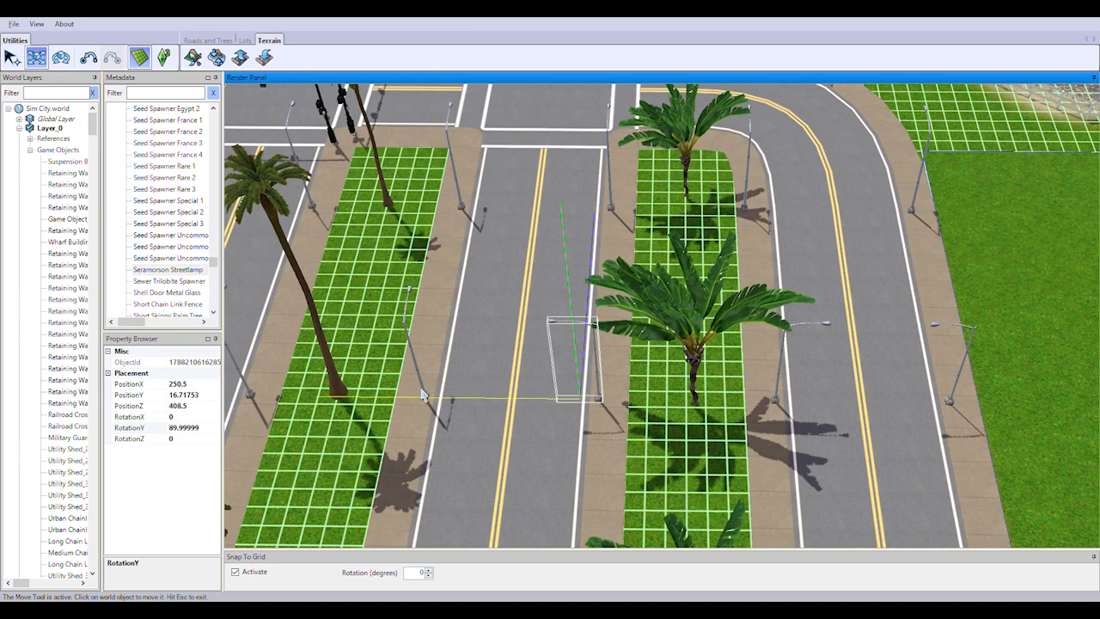
left_click(423, 395)
left_click(191, 428)
type("-90")
key("Return")
left_click_drag(385, 390, 404, 392)
On the first road of this row, turn the median streetlamp toward the road and set the PositionZ 409.5 grass-side lamp to RotationY -90, on the sidewalk
right_click_drag(404, 392, 605, 377)
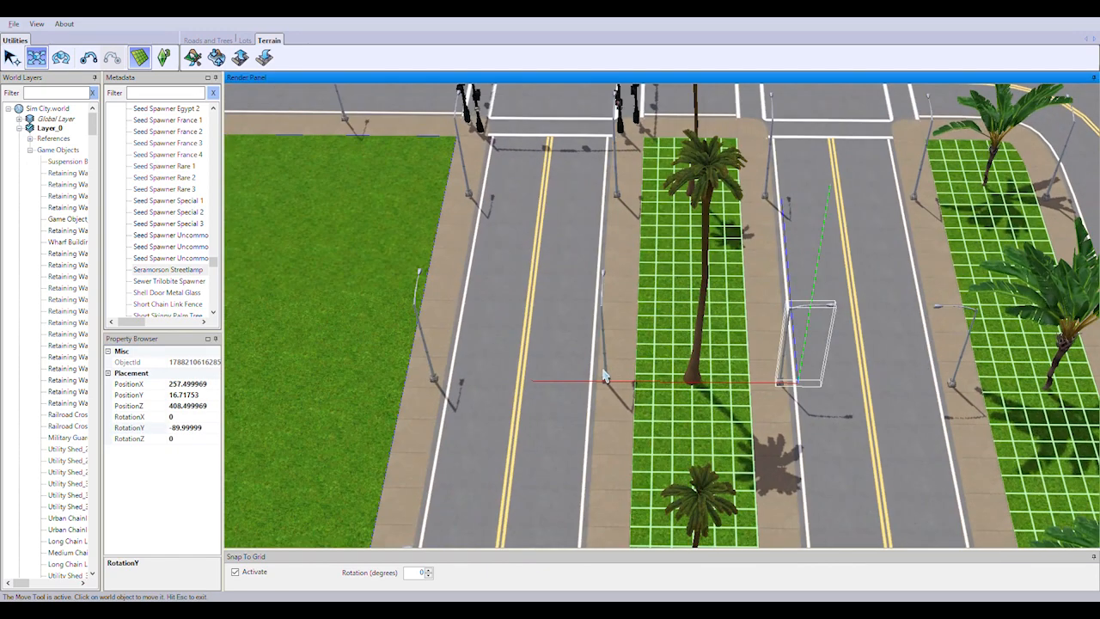
left_click(432, 375)
left_click(187, 428)
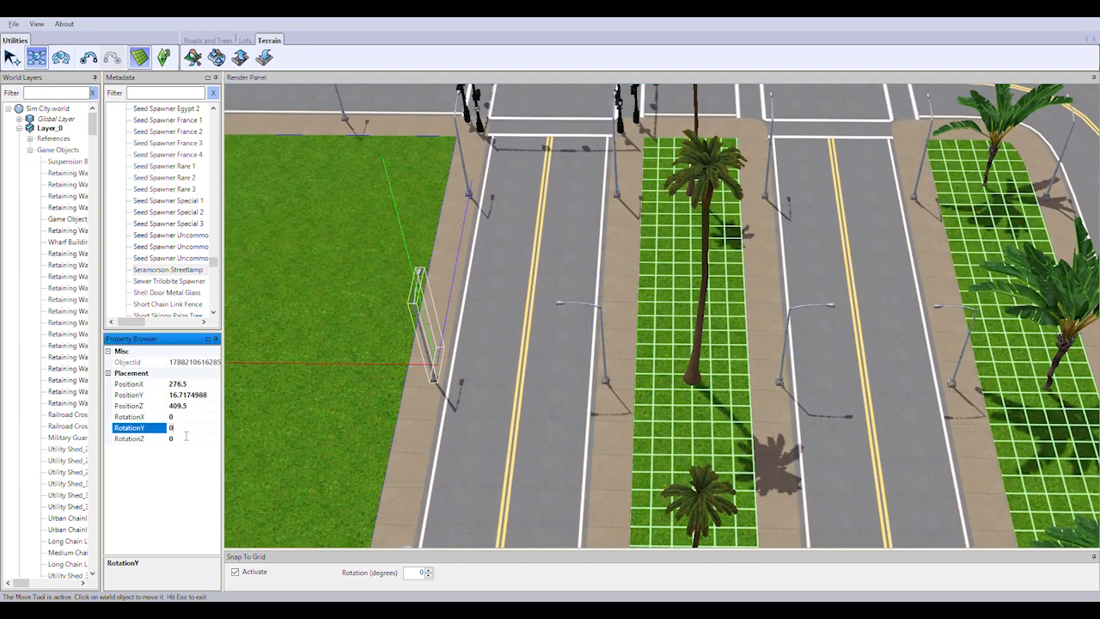
type("-90")
key("Return")
left_click_drag(386, 364, 405, 371)
In the PositionZ 423.5 row, turn the outer streetlamp by the bend toward the road and set the inner median one to RotationY -90, on the sidewalks
right_click_drag(406, 372, 729, 373)
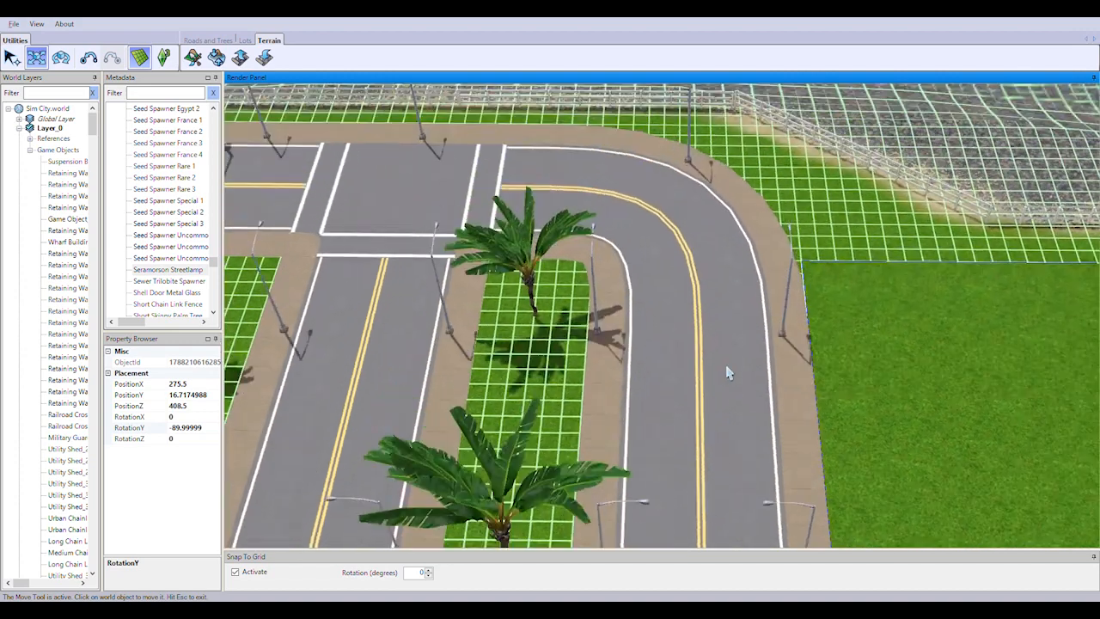
left_click(784, 301)
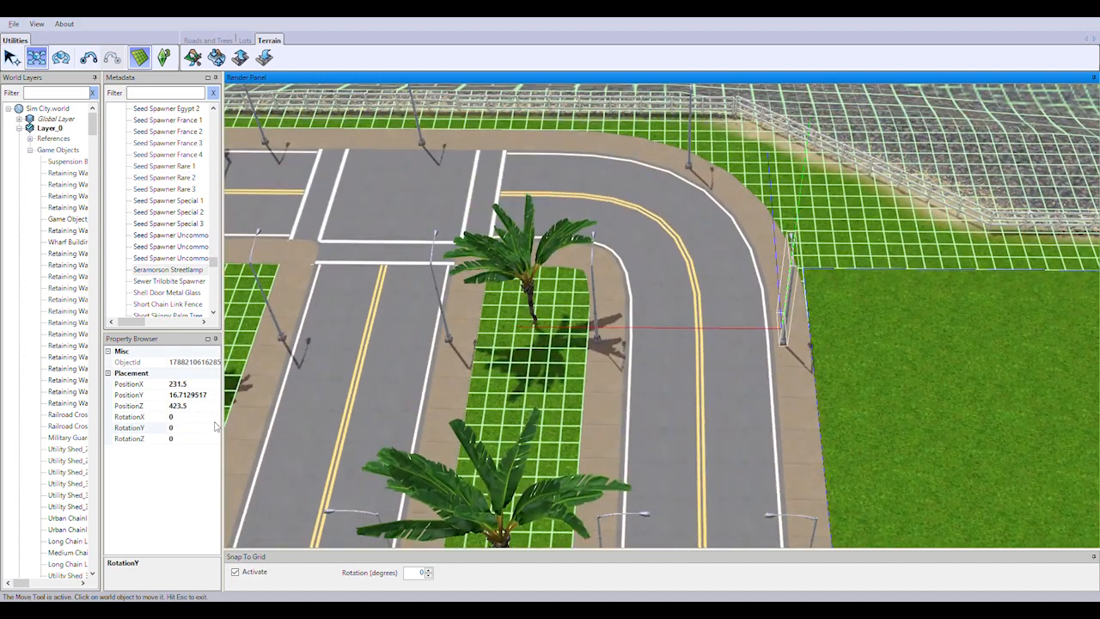
left_click_drag(782, 273, 595, 320)
key("Return")
left_click_drag(500, 328, 538, 340)
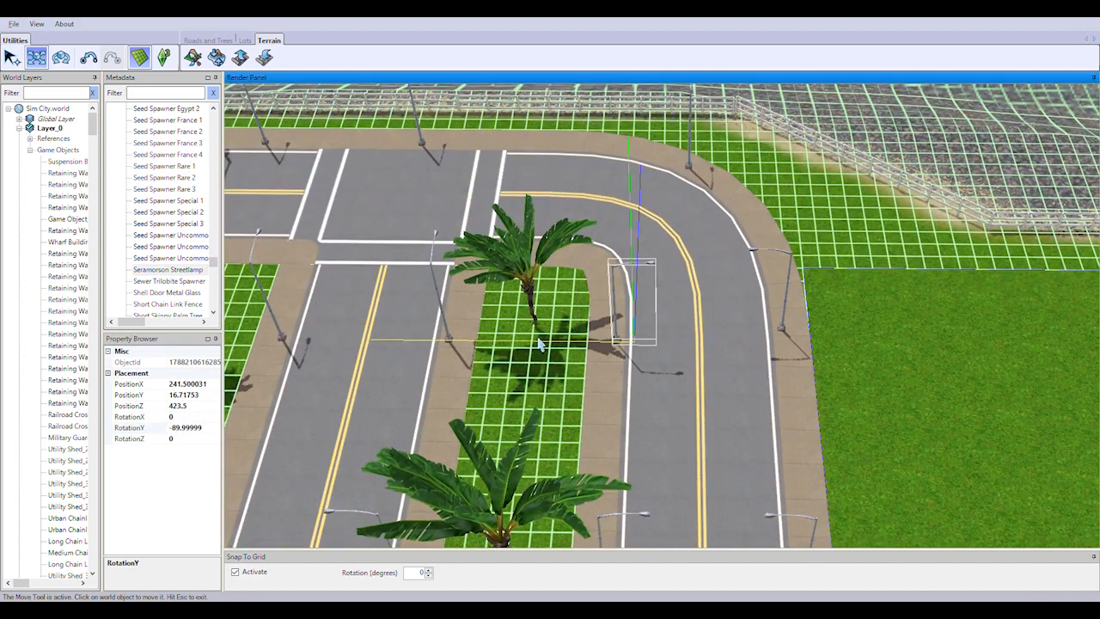
On the middle road of the PositionZ 423.5 row, set the far median streetlamp to RotationY 90 and the near one to -90, on the sidewalks
right_click_drag(538, 340, 745, 370)
left_click_drag(744, 368, 560, 368, "shift")
double_click(196, 419)
double_click(196, 427)
type("90")
key("Return")
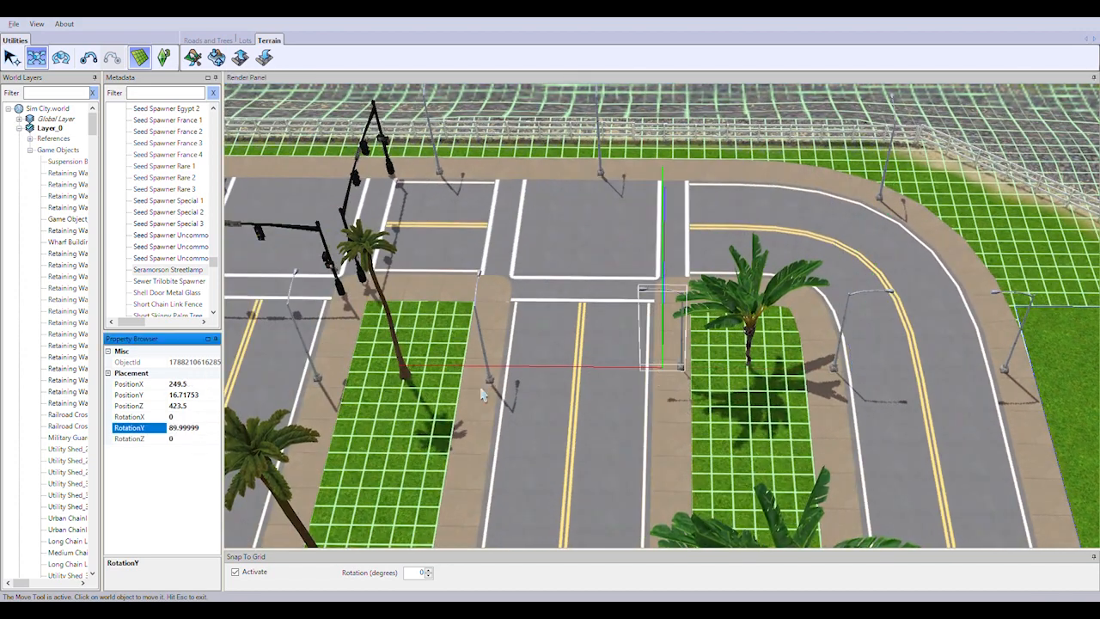
left_click_drag(481, 368, 458, 368)
left_click(489, 375)
double_click(196, 428)
type("-90")
key("Return")
right_click_drag(458, 378, 421, 414)
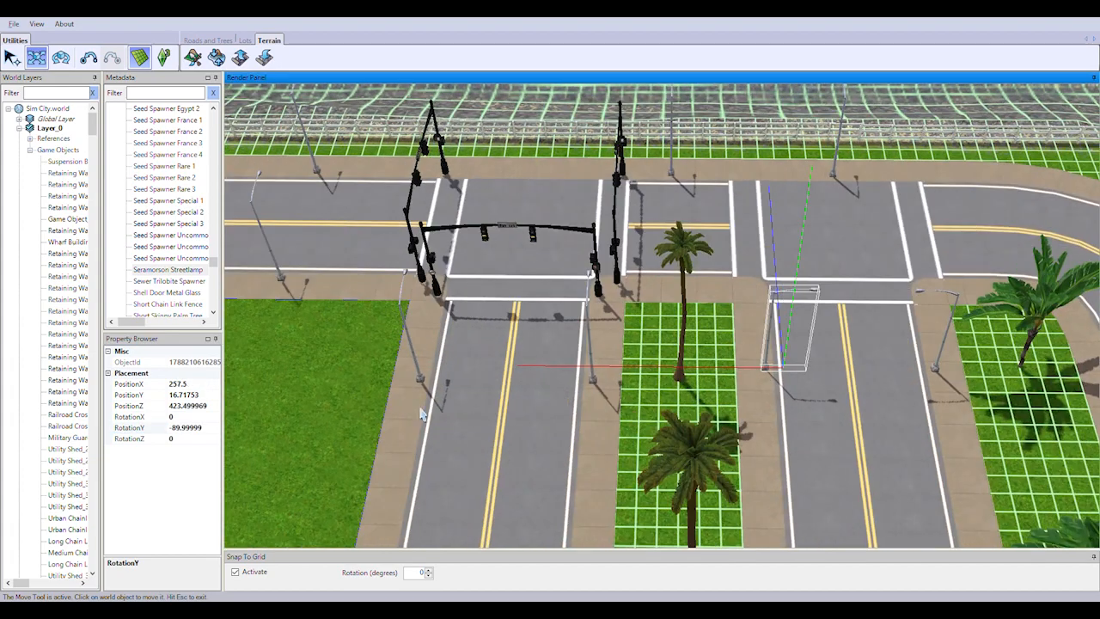
On the first road of the PositionZ 423.5 row, set the median streetlamp to RotationY 90 and the grass-side one to -90, on the sidewalks
left_click(591, 373)
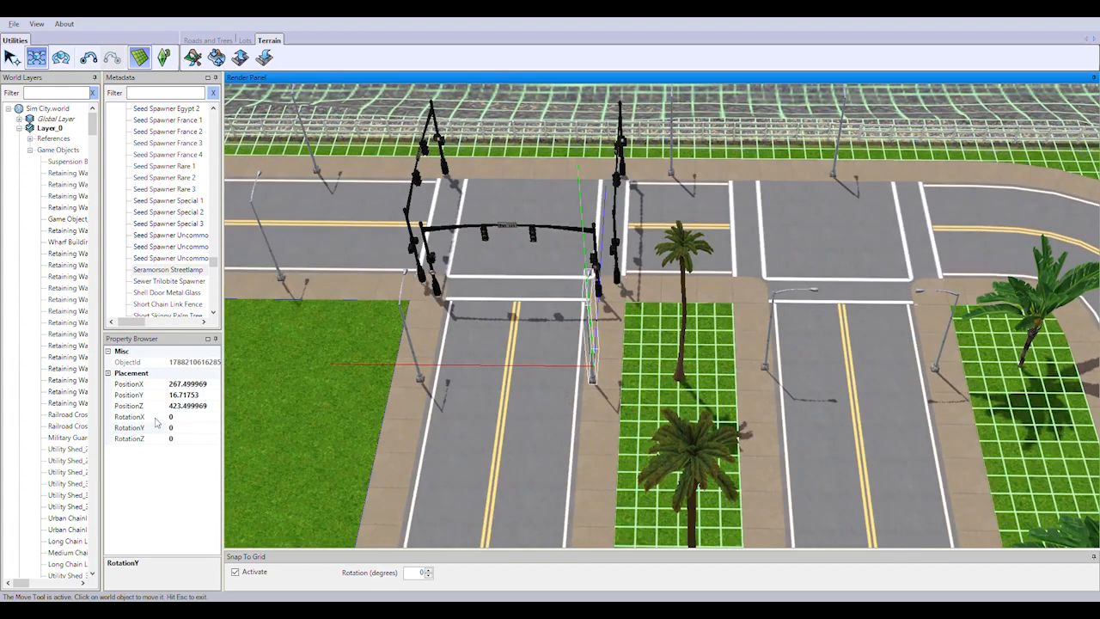
double_click(196, 427)
type("90")
key("Return")
left_click_drag(482, 365, 437, 368)
left_click(412, 350)
double_click(196, 427)
type("-90")
key("Return")
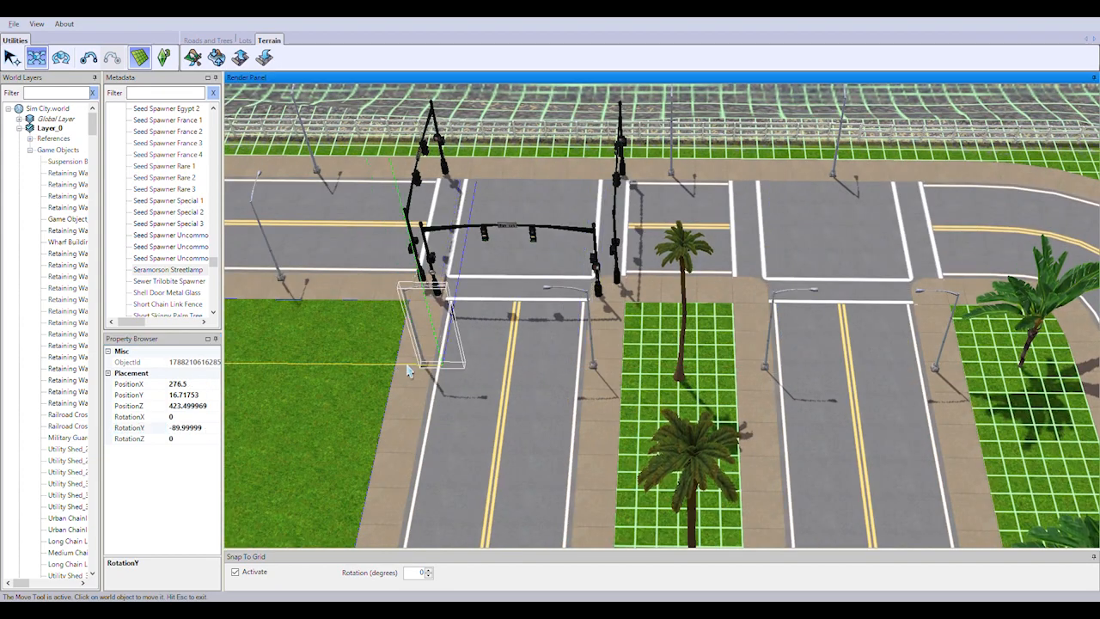
Rotate the outer streetlamp in the curve freehand to a RotationY of about 32.6 toward the road and move it to PositionZ 435.5
right_click_drag(437, 368, 728, 386)
left_click(791, 316)
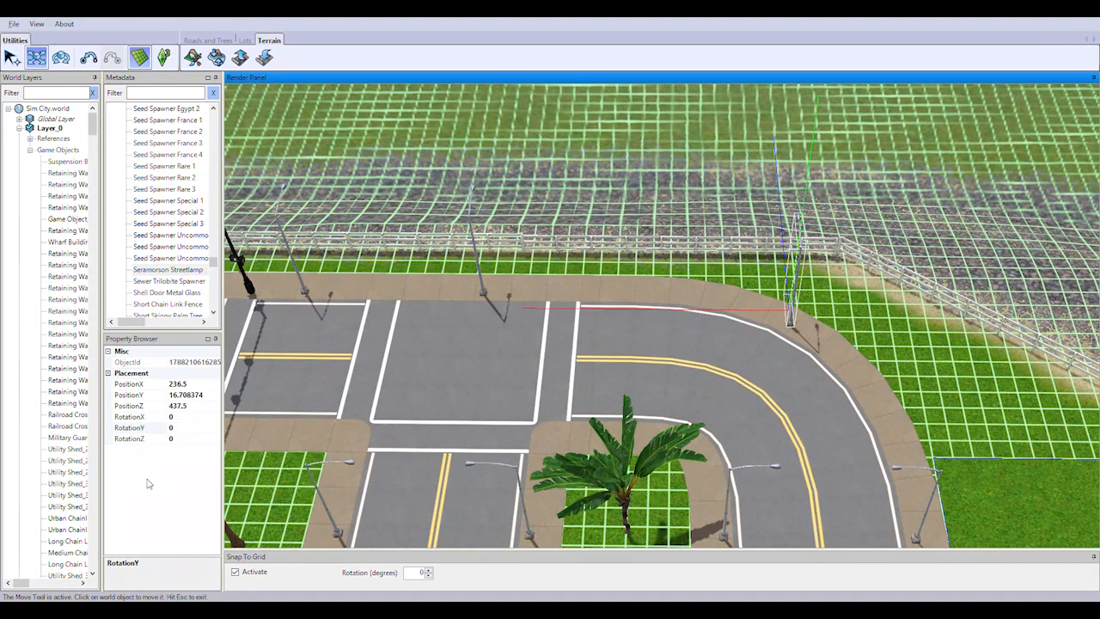
left_click(61, 57)
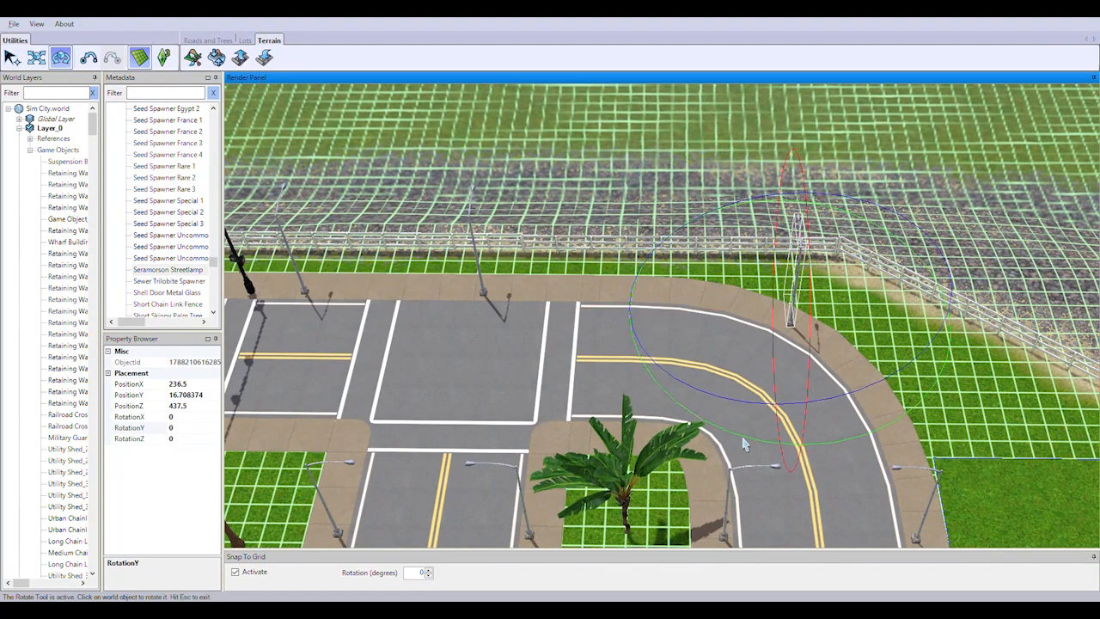
left_click_drag(746, 406, 877, 257)
left_click(36, 58)
left_click_drag(786, 242, 791, 274)
Set the two fence-side streetlamps between the curve and the traffic lights to RotationY 180, moving the one at PositionX 263.5 to PositionZ 437.5
right_click_drag(791, 274, 601, 265)
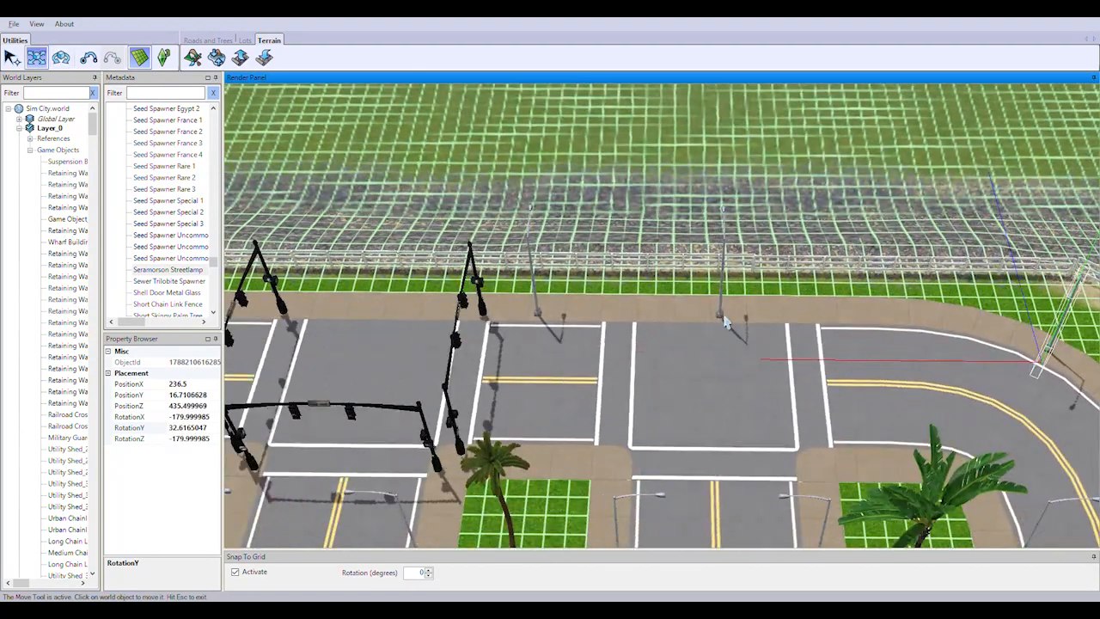
left_click(722, 273)
left_click(196, 428)
left_click(533, 258)
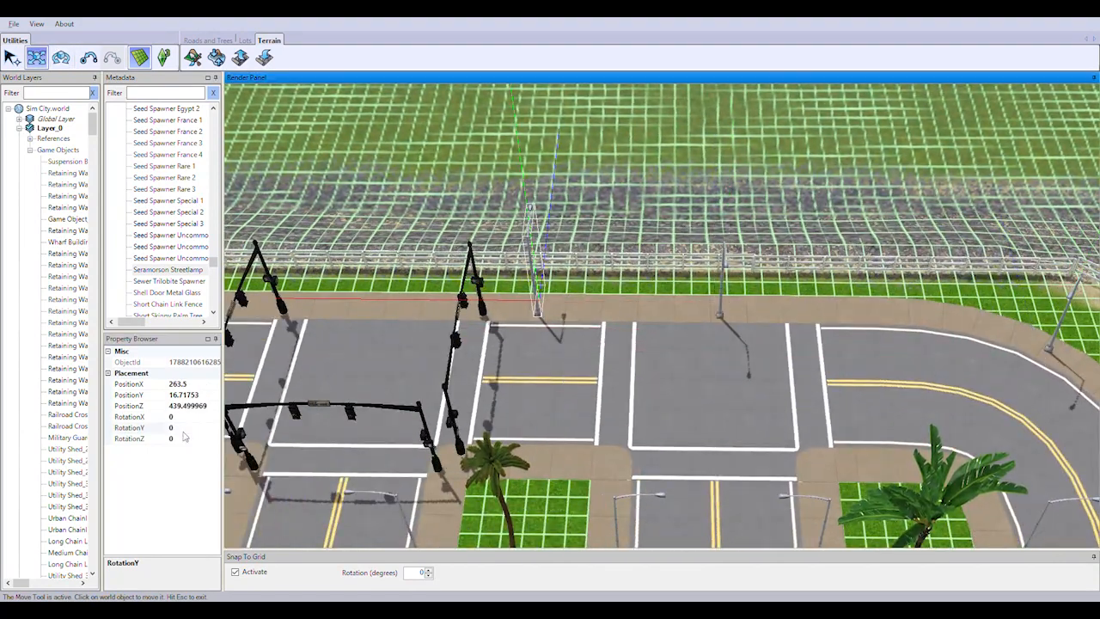
left_click_drag(547, 231, 542, 265)
Past the traffic lights, set the fence-side streetlamps at PositionX 285.5 and 298.5 to RotationY 180 and move them to PositionZ 437.5
middle_click_drag(542, 265, 785, 450)
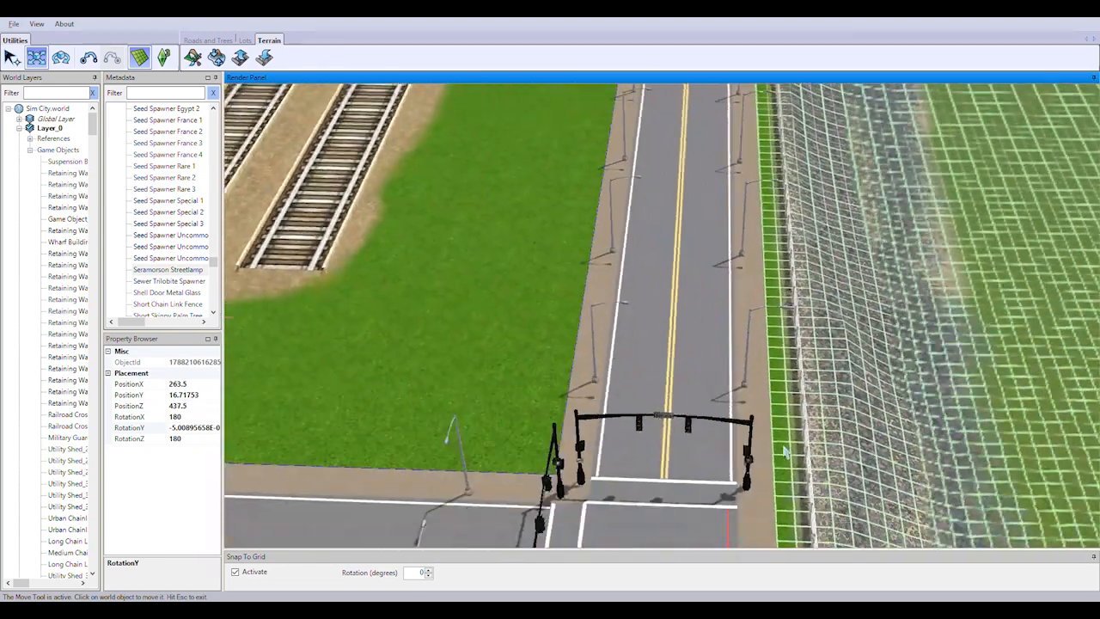
scroll(786, 450, "up", 2)
left_click(798, 370)
key("Return")
left_click_drag(840, 369, 786, 368)
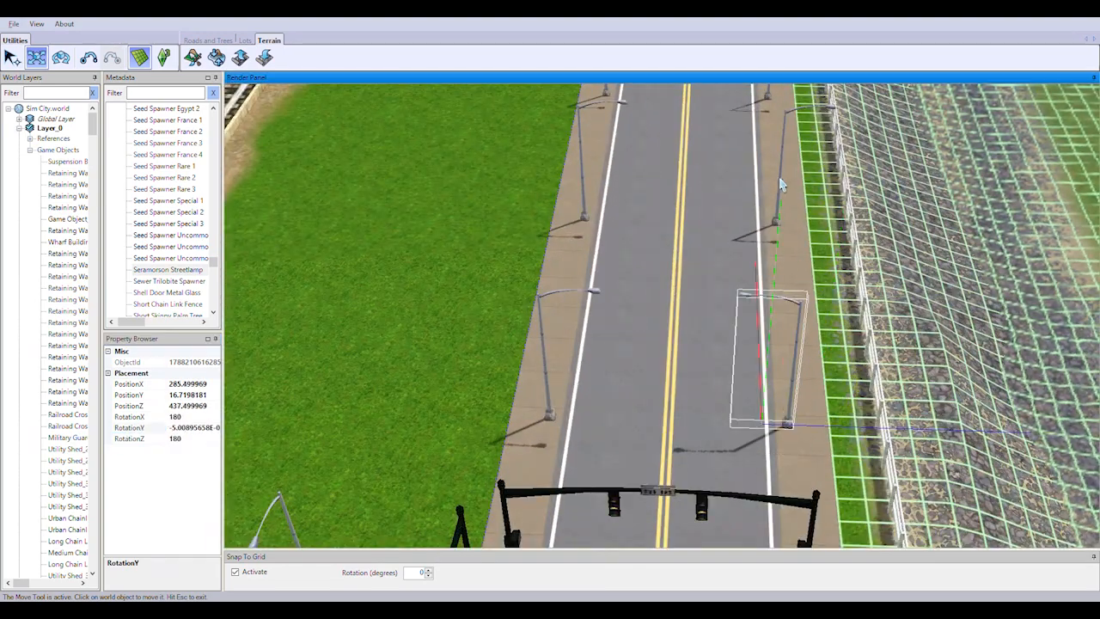
right_click_drag(783, 184, 786, 138)
left_click(800, 370)
left_click(189, 429)
left_click_drag(849, 386, 791, 385)
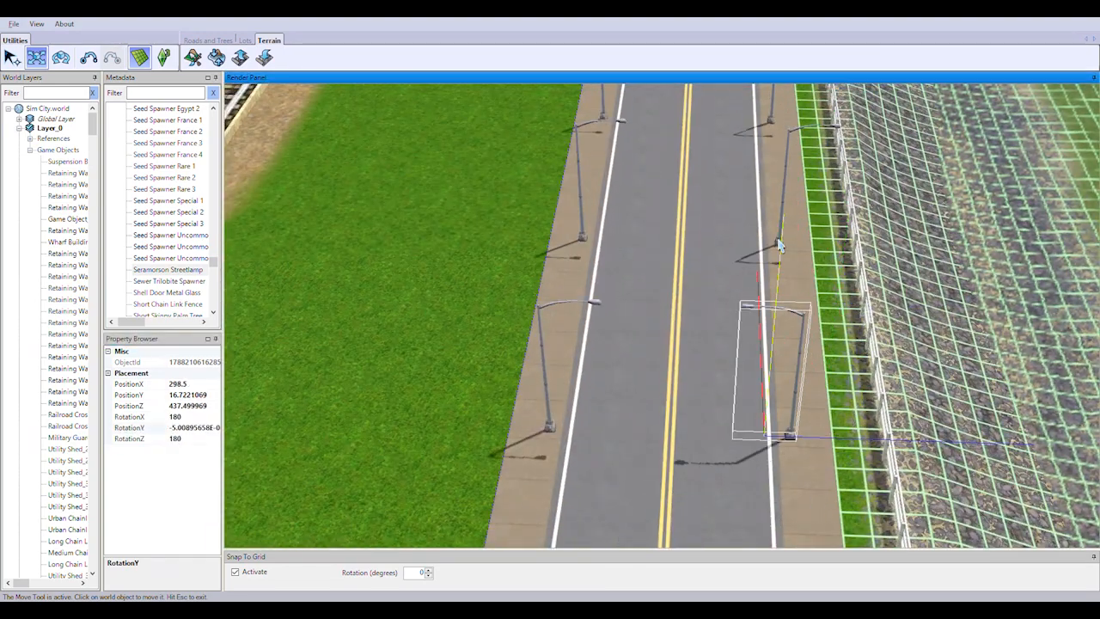
Turn the fence-side streetlamps at PositionX 310.5 and 321.5 to RotationY 180 and move them back onto the sidewalk
right_click_drag(781, 246, 781, 197)
left_click(797, 342)
left_click_drag(844, 371, 798, 370)
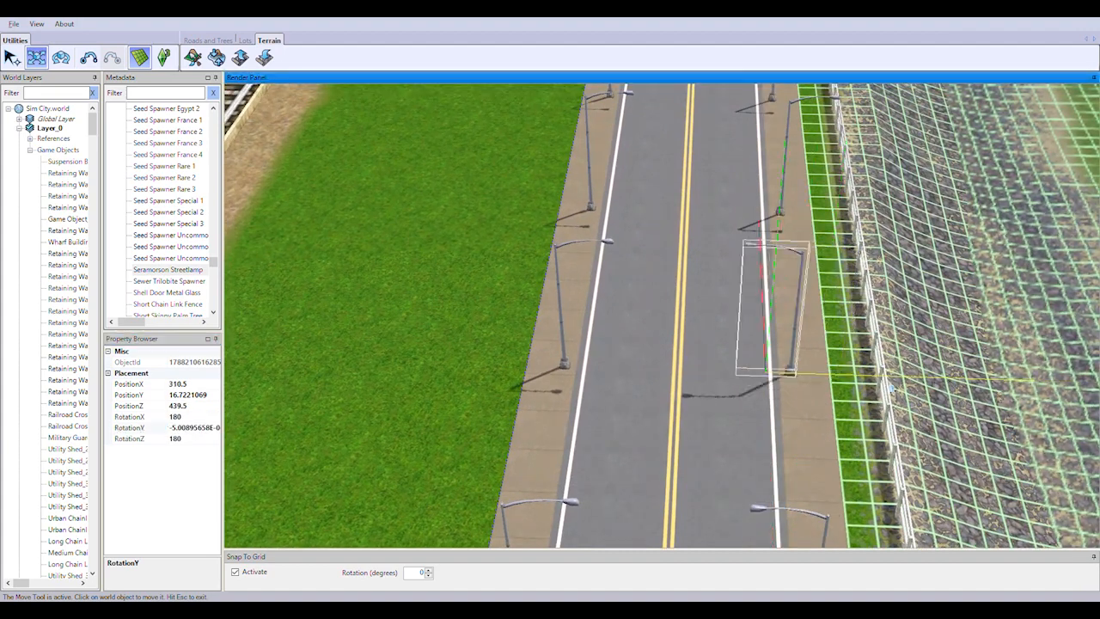
right_click_drag(781, 249, 780, 200)
left_click(748, 387)
left_click_drag(875, 449, 821, 450)
Turn the next two fence-side streetlamps, up to the one at PositionX 343.5, toward the road and keep them on the sidewalk
right_click_drag(786, 274, 776, 452)
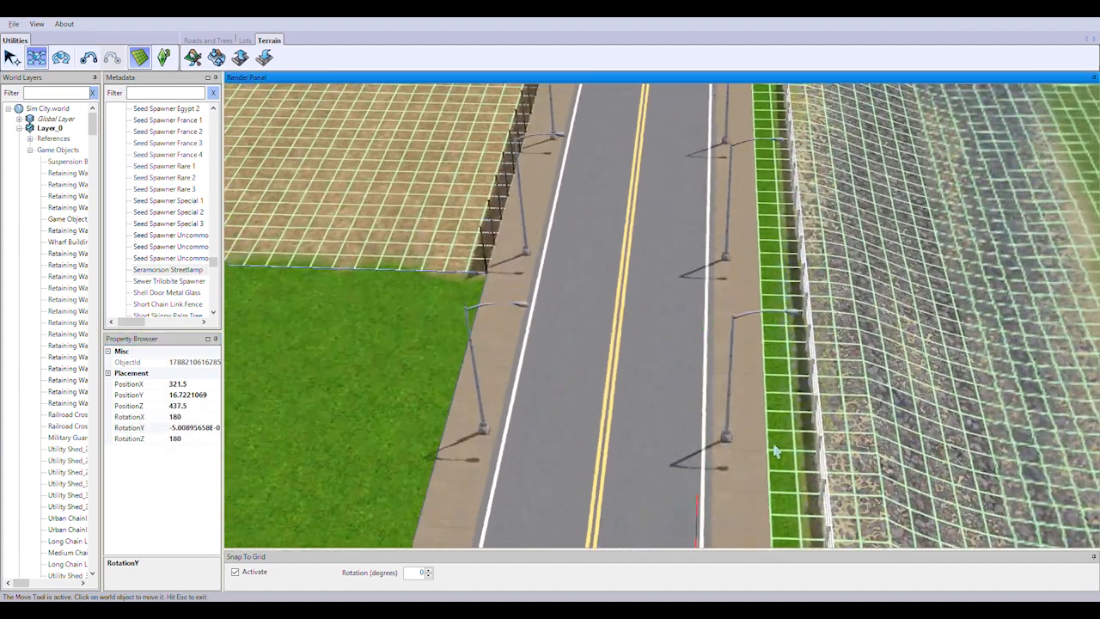
left_click_drag(858, 444, 804, 442)
left_click(729, 210)
left_click(203, 428)
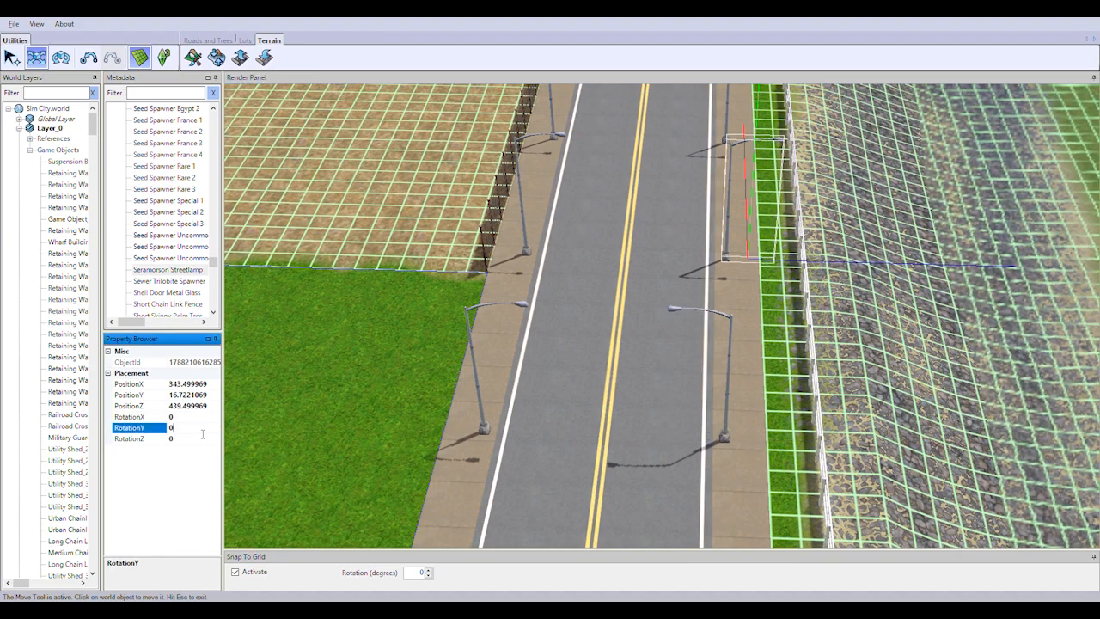
Turn the fence-side streetlamps at PositionX 353.5 and 362.5 to RotationY 180 and move them onto the sidewalk at PositionZ 437.5
right_click_drag(733, 305, 720, 473)
left_click(712, 387)
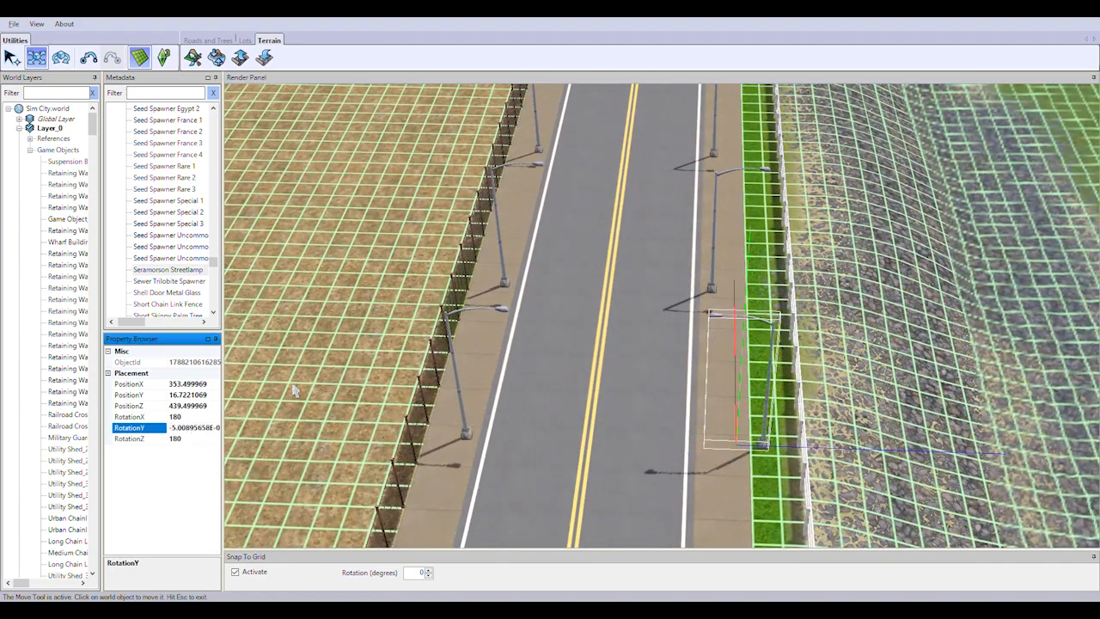
left_click_drag(765, 298, 710, 297)
left_click_drag(878, 303, 830, 301)
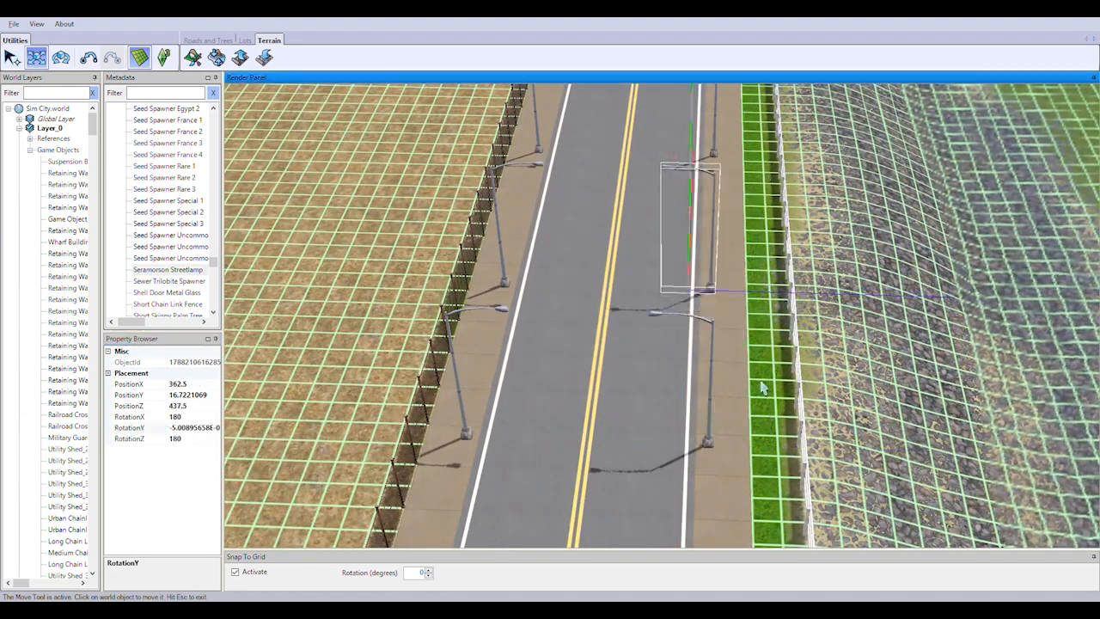
Set the fence-side streetlamp at PositionX 373.5 to RotationY 180 and move it to PositionZ 437.5
right_click_drag(764, 386, 783, 388)
left_click(783, 388)
left_click(207, 428)
type("180")
key("Return")
left_click_drag(879, 404, 823, 402)
Turn the next two fence-side streetlamps, ending with the one at PositionX 392.5, toward the road and move them onto the sidewalk
right_click_drag(770, 266, 724, 412)
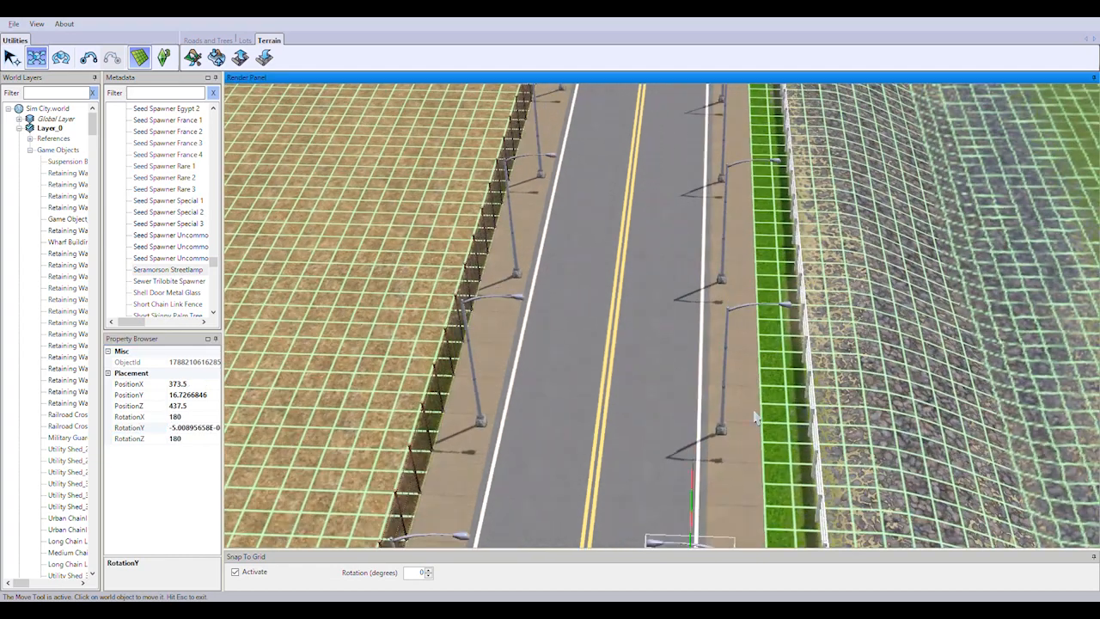
left_click(723, 396)
left_click(188, 438)
left_click_drag(825, 434, 771, 432)
left_click(724, 250)
left_click(207, 429)
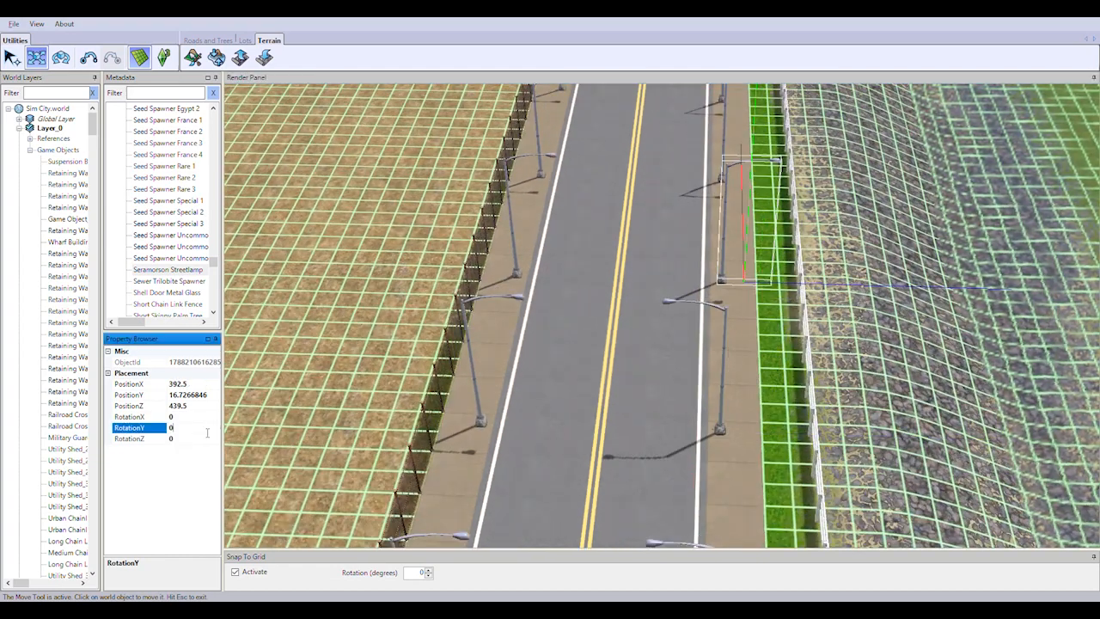
left_click_drag(808, 284, 764, 283)
Set the fence-side streetlamp at PositionX 400.5 to RotationY 180 and move it onto the sidewalk
right_click_drag(764, 288, 724, 396)
left_click(712, 396)
left_click(207, 429)
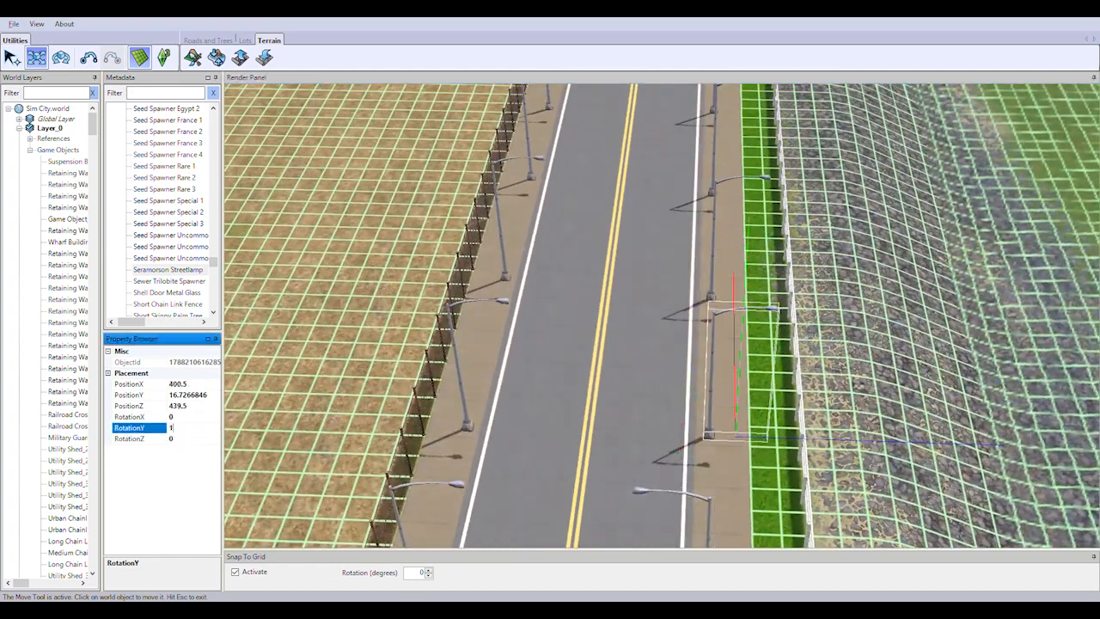
type("180")
key("Return")
left_click_drag(804, 444, 756, 445)
Set the fence-side streetlamp at PositionX 409.5 to RotationY 180 and move it to PositionZ 437.5
left_click(712, 290)
left_click(207, 428)
type("180")
key("Return")
left_click_drag(800, 299, 755, 299)
right_click_drag(755, 299, 740, 343)
right_click_drag(716, 486, 633, 481)
left_click_drag(633, 482, 635, 459)
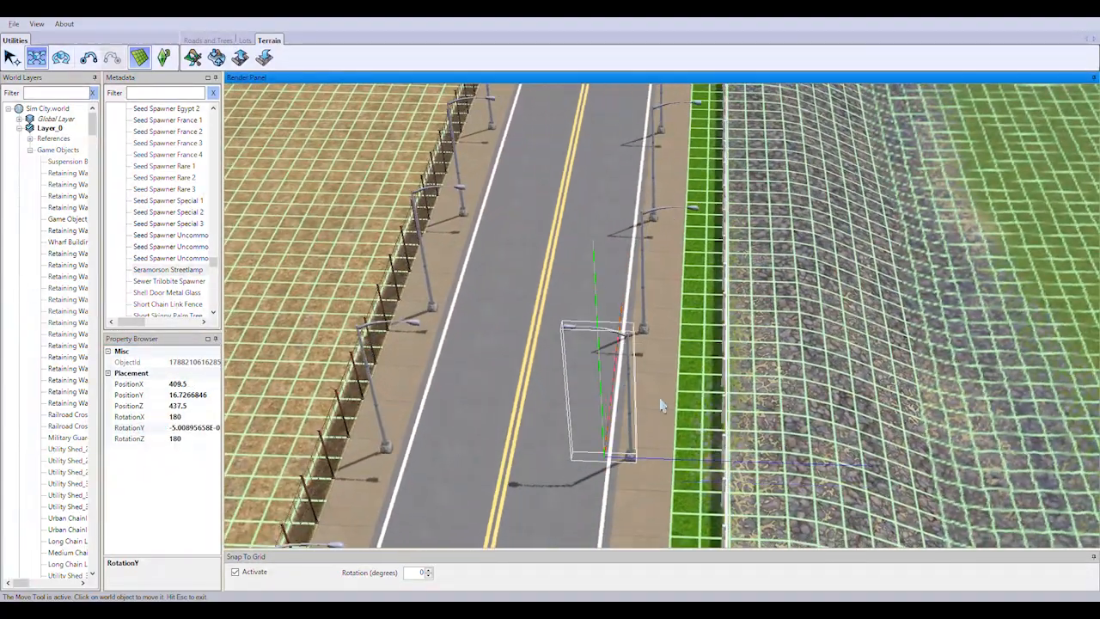
Turn the next two fence-side streetlamps, ending with the one at PositionX 432.5, to RotationY 180 and move them onto the sidewalk
middle_click_drag(660, 404, 720, 410)
scroll(721, 410, "down", 2)
scroll(694, 378, "up", 4)
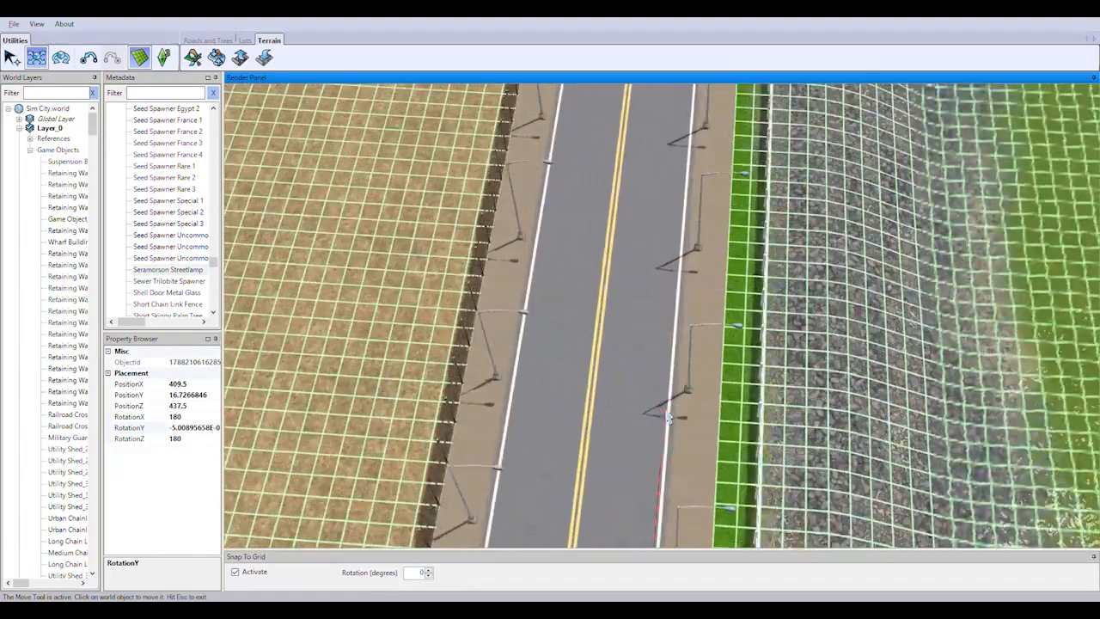
left_click(199, 433)
type("180")
key("Return")
left_click(661, 327)
left_click(698, 244)
left_click(195, 433)
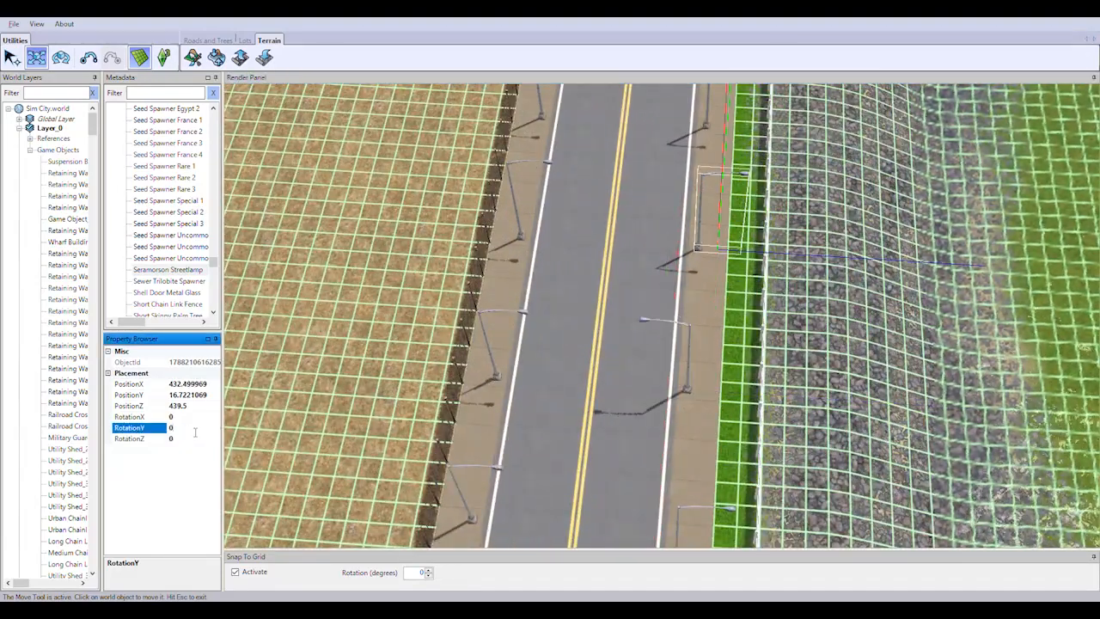
left_click_drag(796, 255, 755, 254)
right_click_drag(754, 254, 745, 172)
Turn the fence-side streetlamp at PositionX 440.5 and the one after it toward the road and move both onto the sidewalk
left_click(698, 404)
left_click(198, 441)
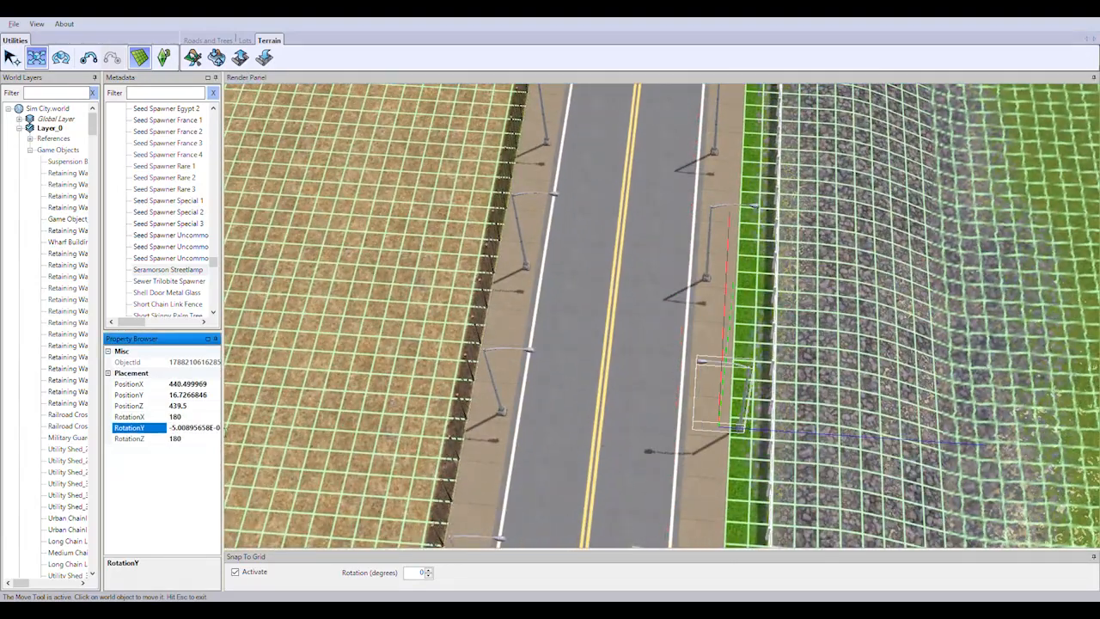
left_click_drag(796, 433, 753, 430)
left_click(708, 257)
left_click(196, 428)
left_click_drag(757, 285, 715, 282)
right_click_drag(714, 282, 705, 200)
Turn the next two fence-side streetlamps, ending with the one at PositionX 464.5, to RotationY 180 and shift them onto the sidewalk
left_click(687, 377)
left_click(203, 438)
left_click_drag(756, 395, 713, 392)
left_click(694, 250)
left_click(196, 429)
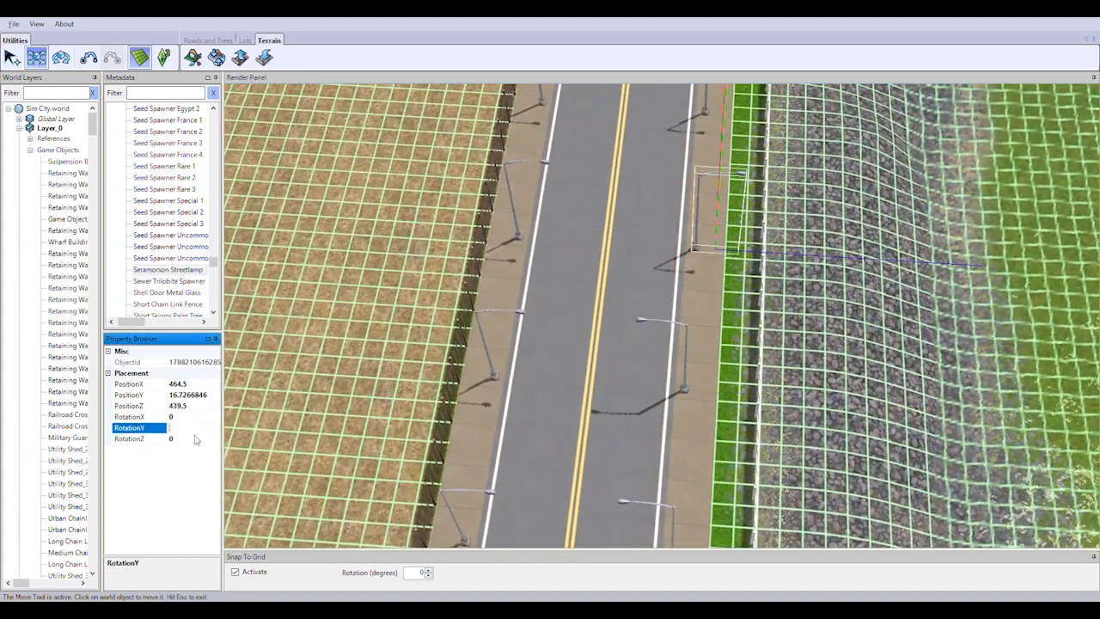
type("180")
key("Return")
left_click_drag(808, 255, 765, 254)
right_click_drag(765, 254, 751, 192)
Set the fence-side streetlamp at PositionX 473.5 to RotationY 180 and move it to PositionZ 437.5
left_click(718, 237)
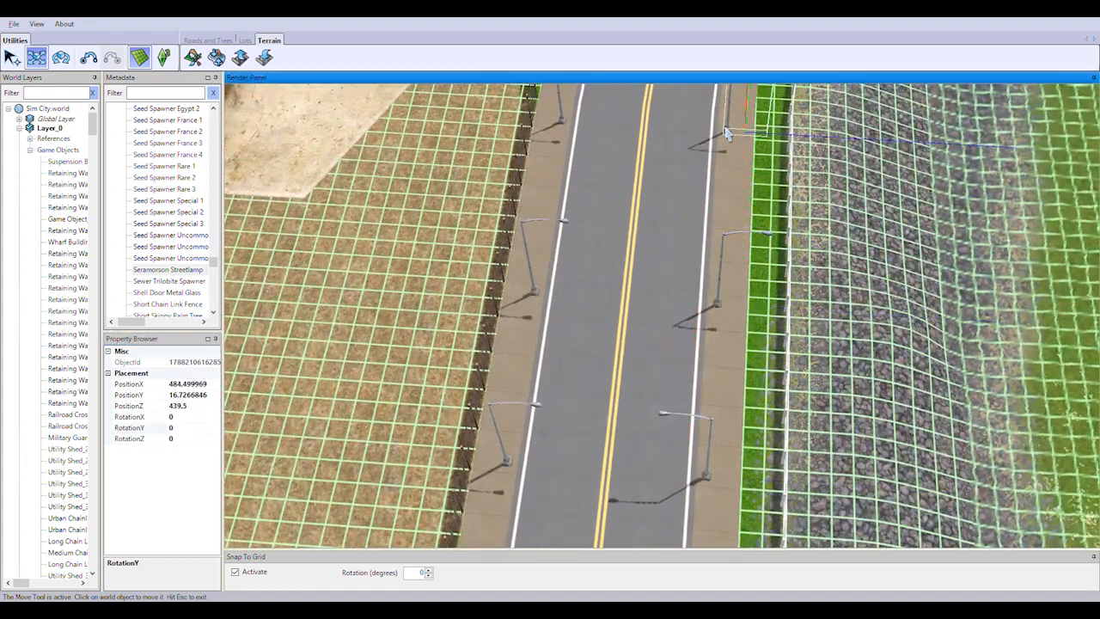
left_click(205, 428)
type("180")
key("Return")
left_click_drag(742, 316, 699, 314)
right_click_drag(699, 315, 692, 258)
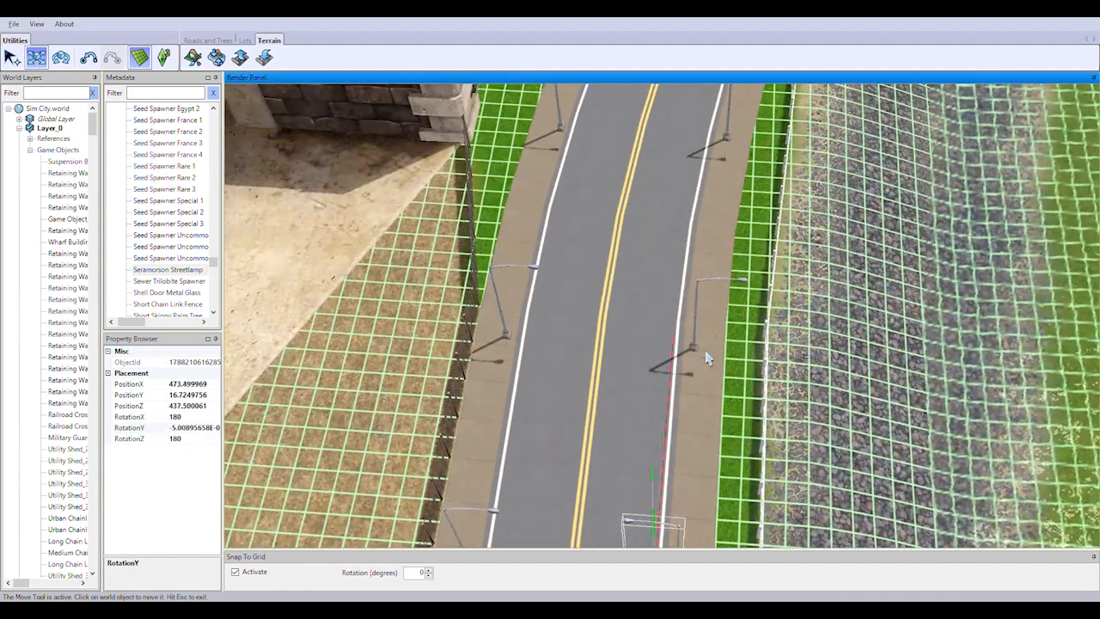
Set the fence-side streetlamp at PositionX 484.5 to RotationY 180 and move it onto the sidewalk
left_click(698, 346)
left_click(203, 429)
key("BackSpace")
type("180")
key("Return")
left_click(806, 360)
left_click_drag(747, 355, 763, 356)
right_click_drag(763, 356, 707, 386)
Turn the fence-side streetlamp at PositionX 497.5 to RotationY 180 and move it to PositionZ 438.5
left_click(712, 376)
left_click(195, 420)
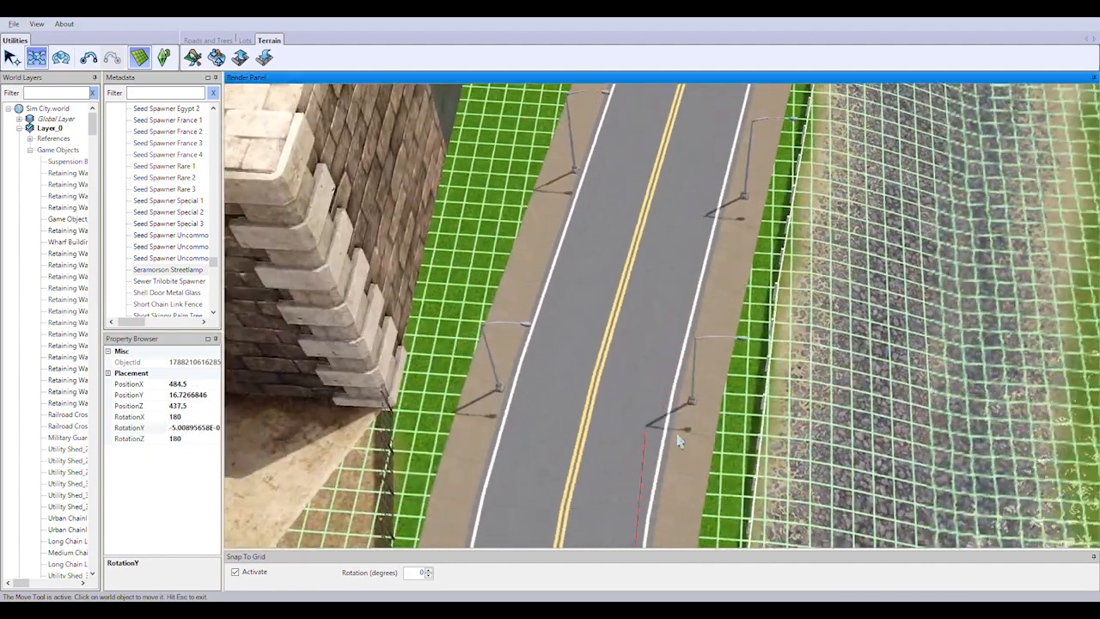
left_click_drag(815, 386, 752, 381)
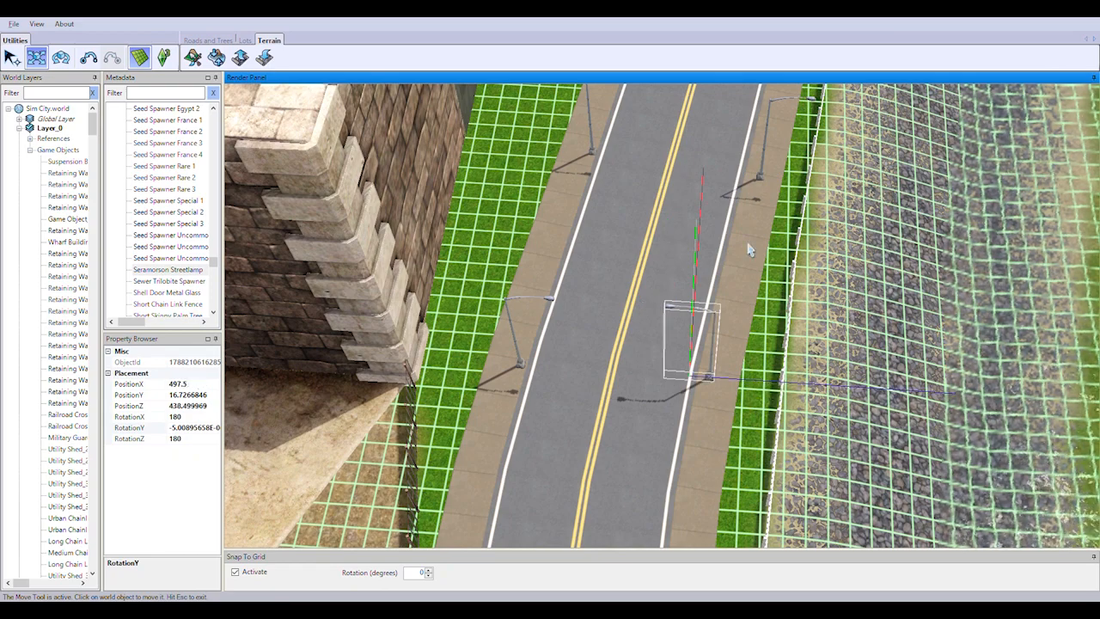
Rotate the wall-side streetlamp at PositionX 523.5 to RotationY about -10 to follow the road's curve, and nudge it on the sidewalk
right_click_drag(750, 250, 815, 393)
middle_click_drag(635, 404, 589, 287)
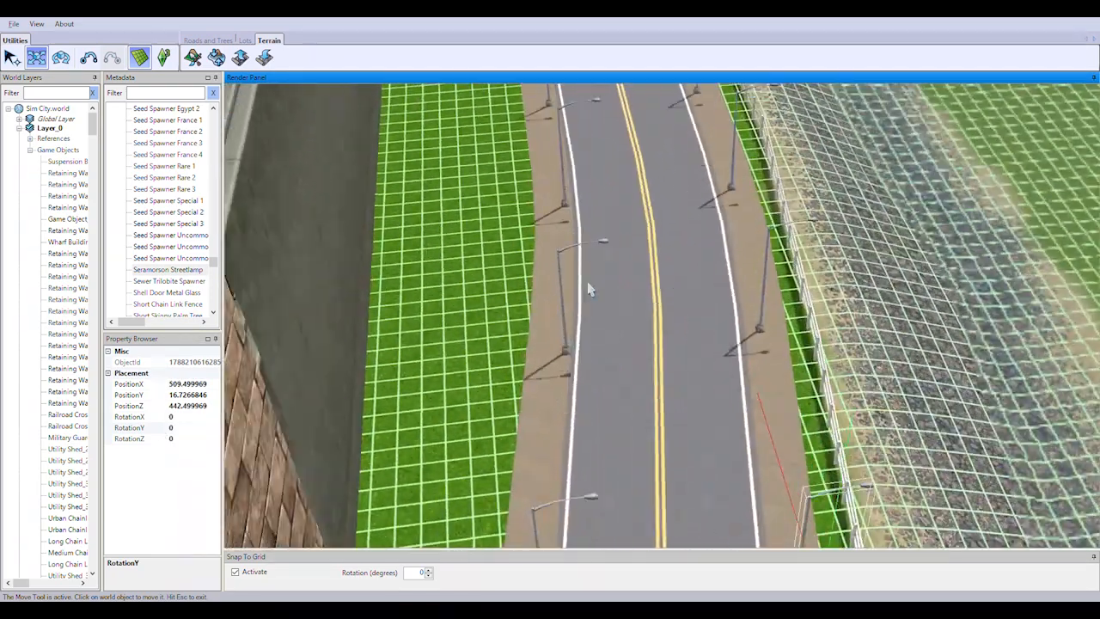
right_click_drag(590, 288, 569, 340)
left_click(597, 437)
key("r")
right_click_drag(621, 437, 676, 511)
left_click_drag(678, 500, 657, 512)
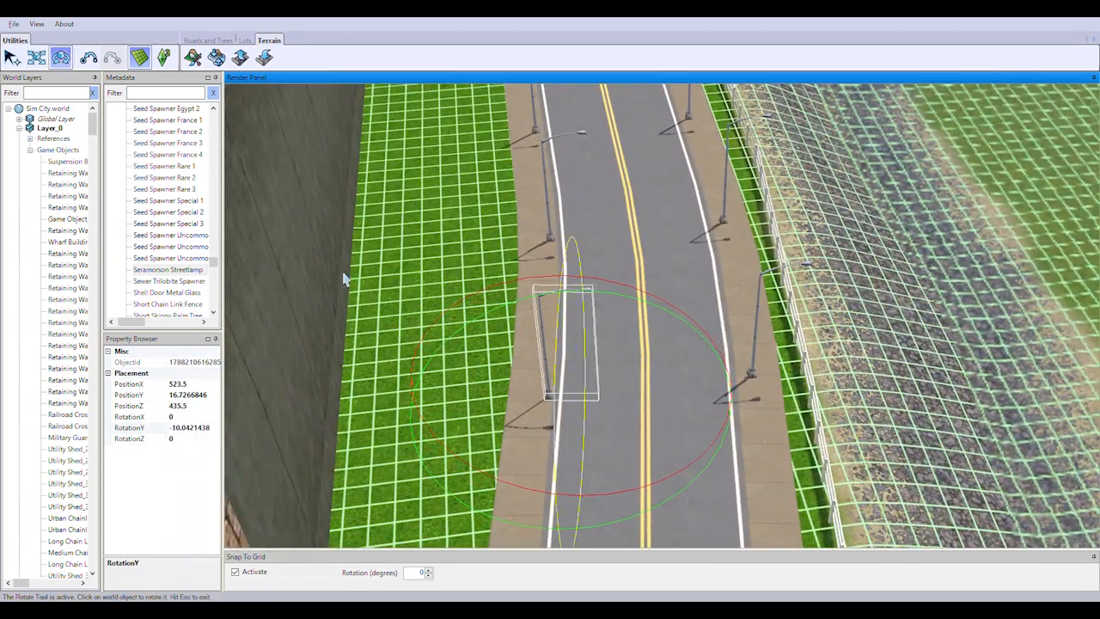
left_click(36, 58)
left_click_drag(550, 418, 542, 418)
Turn the opposite fence-side streetlamp toward the road at RotationY about 5.75 and move it to about PositionX 522.5, PositionZ 442
left_click(756, 353)
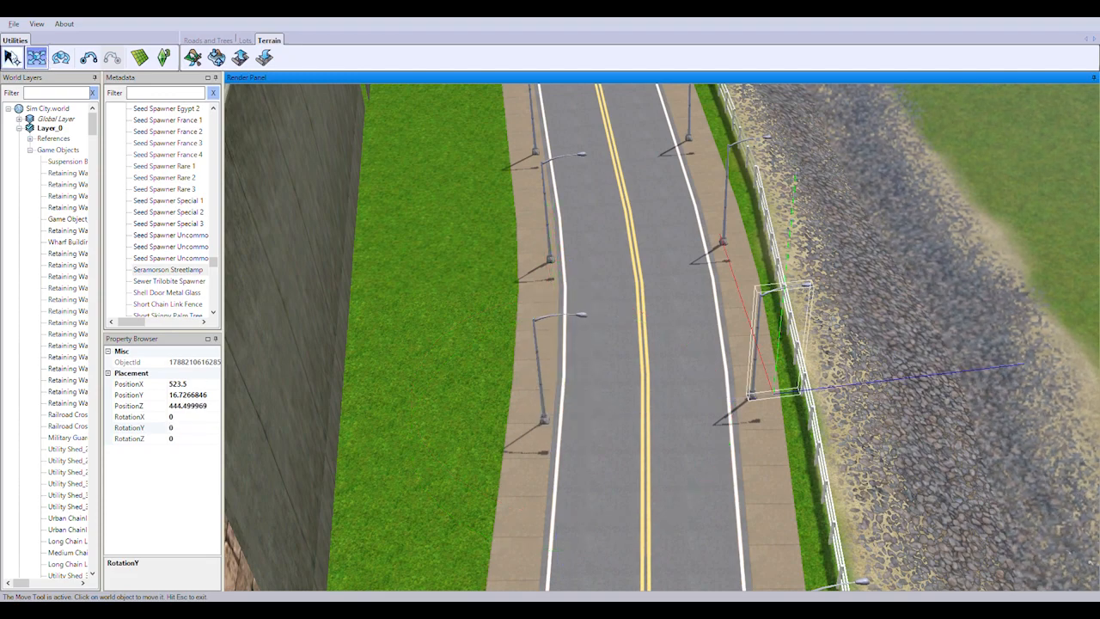
left_click(60, 58)
left_click(36, 57)
left_click_drag(800, 372, 747, 399)
middle_click_drag(746, 399, 695, 329)
left_click(141, 58)
Set the fence-side streetlamp at PositionX 534.5 to RotationY 180 and place it at PositionZ 443.5
right_click_drag(644, 290, 781, 373)
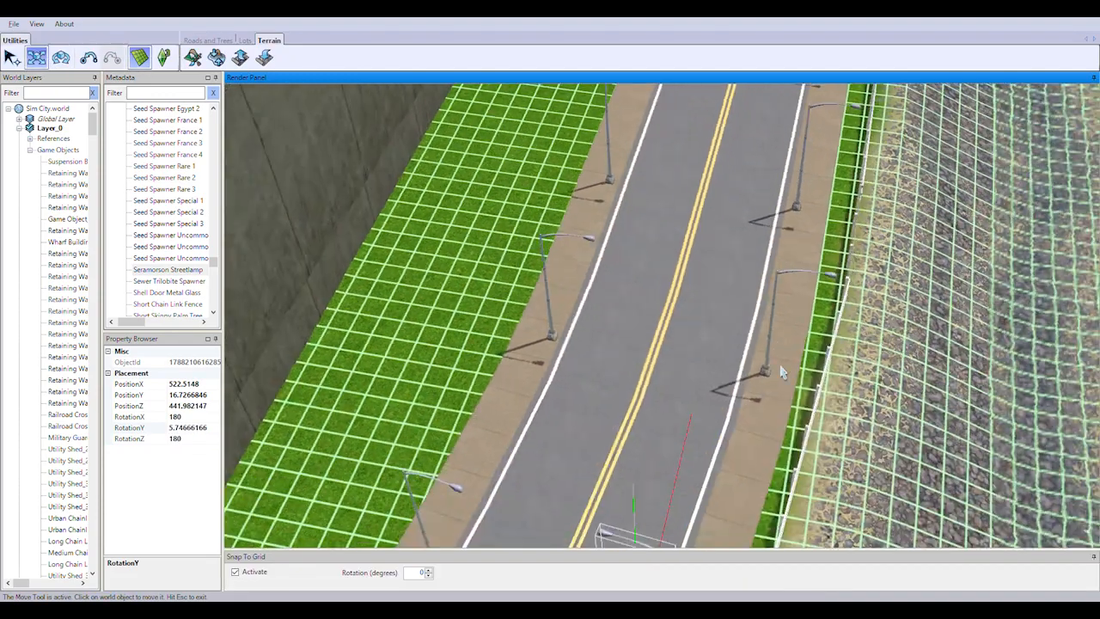
middle_click_drag(781, 373, 653, 428)
left_click(653, 429)
left_click(210, 429)
type("180")
key("Return")
right_click_drag(635, 206, 731, 344)
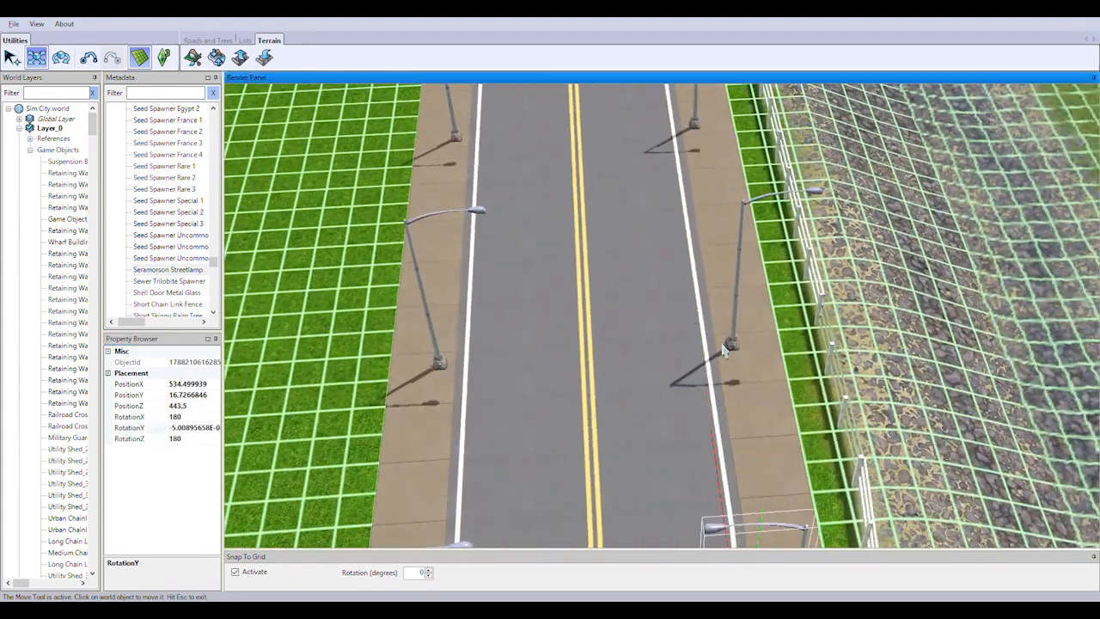
Turn the next two fence-side streetlamps, ending with the one at PositionX 555.5, to RotationY 180 and move them onto the sidewalk
left_click(731, 345)
left_click(210, 431)
left_click_drag(832, 348, 766, 347)
right_click_drag(738, 215, 885, 447)
left_click(890, 463)
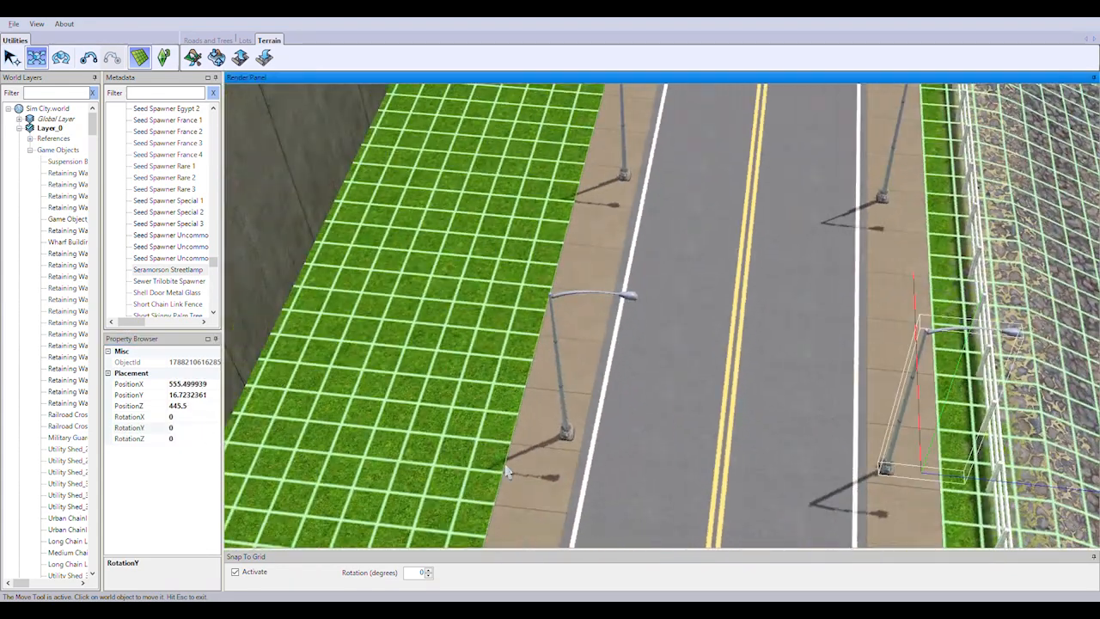
left_click(210, 430)
type("180")
key("Return")
left_click_drag(1011, 490, 943, 485)
Set the fence-side streetlamp at PositionX 566.5 to RotationY 180 and move it onto the sidewalk
left_click(210, 429)
type("180")
key("Return")
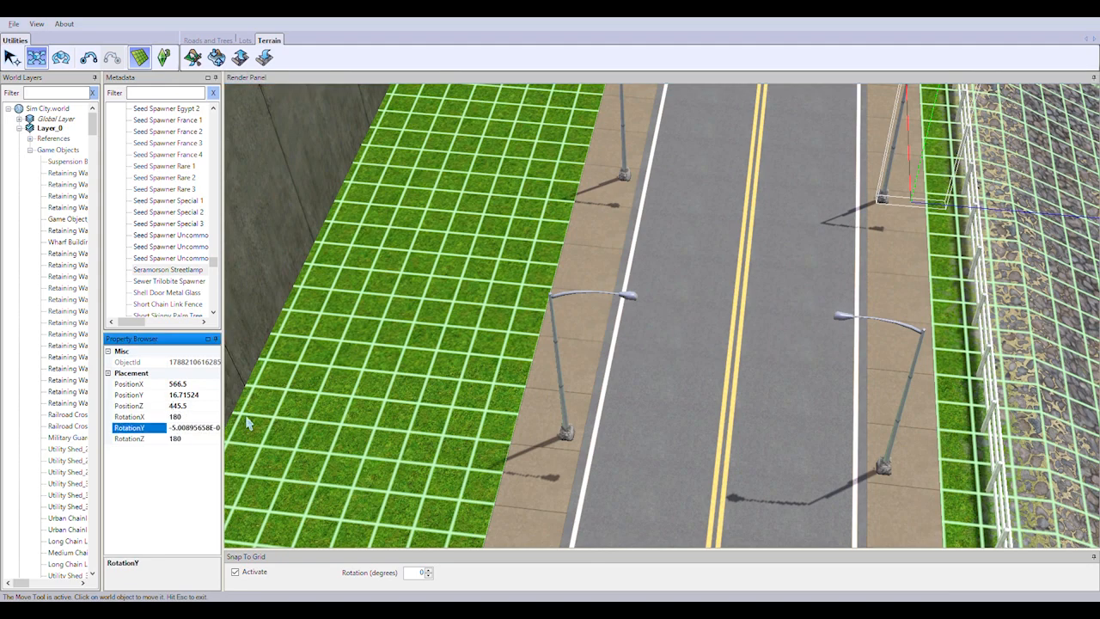
left_click_drag(963, 214, 904, 212)
right_click_drag(898, 155, 847, 353)
Set the fence-side streetlamp at PositionX 577.5 to RotationY 180 and move it onto the sidewalk
left_click(806, 457)
left_click(198, 428)
type("18")
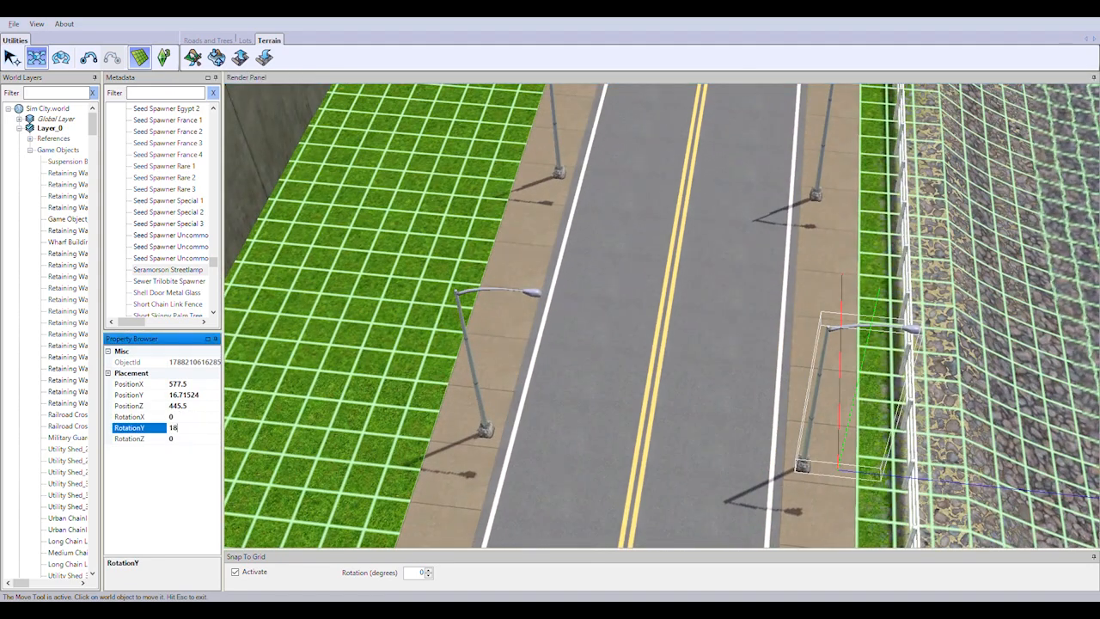
left_click_drag(874, 473, 810, 469)
right_click_drag(858, 249, 817, 414)
Set the fence-side streetlamp at PositionX 588.5 to RotationY 180 and move it onto the sidewalk
left_click(785, 414)
left_click(204, 431)
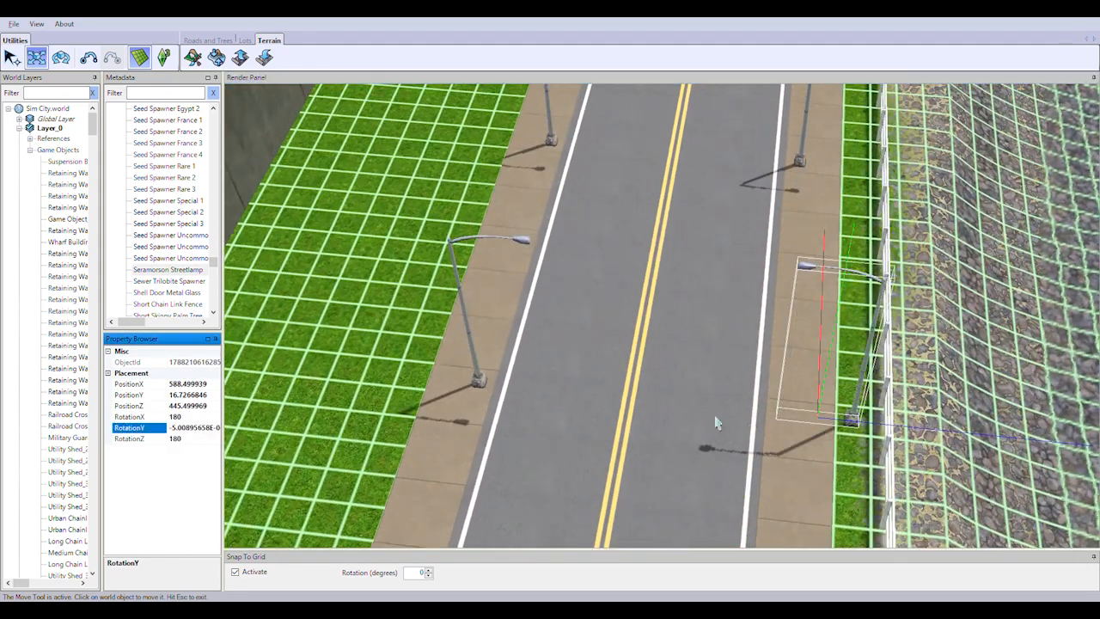
left_click_drag(850, 419, 787, 416)
right_click_drag(813, 248, 781, 414)
Turn the last two straight-section streetlamps on the fence side before the intersection toward the road and move them onto the sidewalk
left_click(776, 444)
left_click(199, 431)
left_click_drag(877, 477, 812, 474)
right_click_drag(811, 176, 848, 432)
left_click(835, 434)
left_click(188, 439)
left_click_drag(901, 440, 832, 435)
right_click_drag(773, 176, 778, 435)
Hide the terrain grid and rotate the wall-side streetlamp at PositionX 622.5 to face the curving road before the intersection
left_click(474, 427)
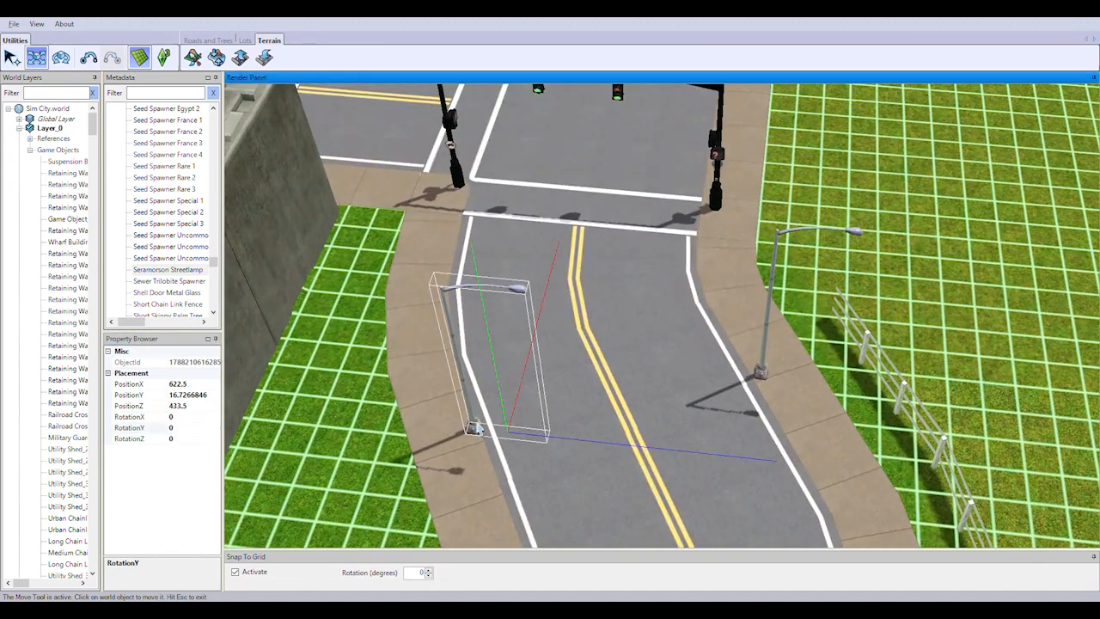
left_click(61, 57)
left_click(139, 58)
right_click_drag(675, 335, 667, 264)
left_click_drag(582, 464, 611, 462)
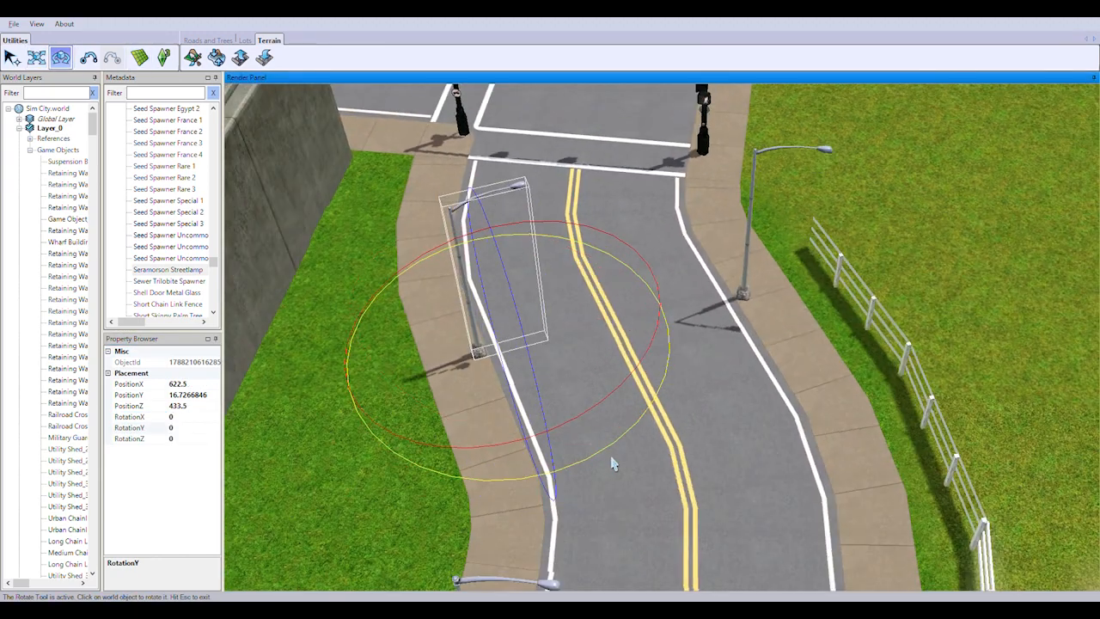
Rotate the fence-side streetlamp nearest the intersection to RotationY about -28.2 and move it to about PositionX 625.3, PositionZ 439.5
left_click(745, 295)
left_click_drag(812, 429, 823, 432)
middle_click_drag(825, 421, 968, 361)
left_click(36, 57)
left_click_drag(786, 337, 796, 342)
Choose the plantLantana object for placement on the palm-lined grass median between the roads
scroll(725, 395, "down", 10)
right_click_drag(602, 379, 825, 336)
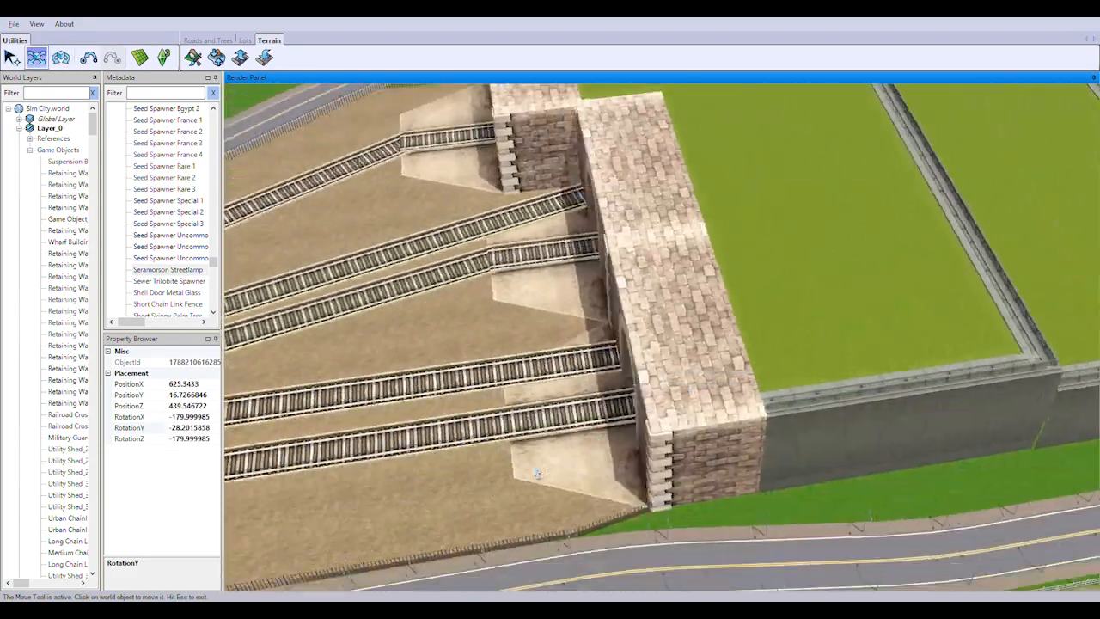
right_click_drag(516, 361, 730, 344)
right_click_drag(481, 237, 774, 366)
middle_click_drag(774, 366, 685, 361)
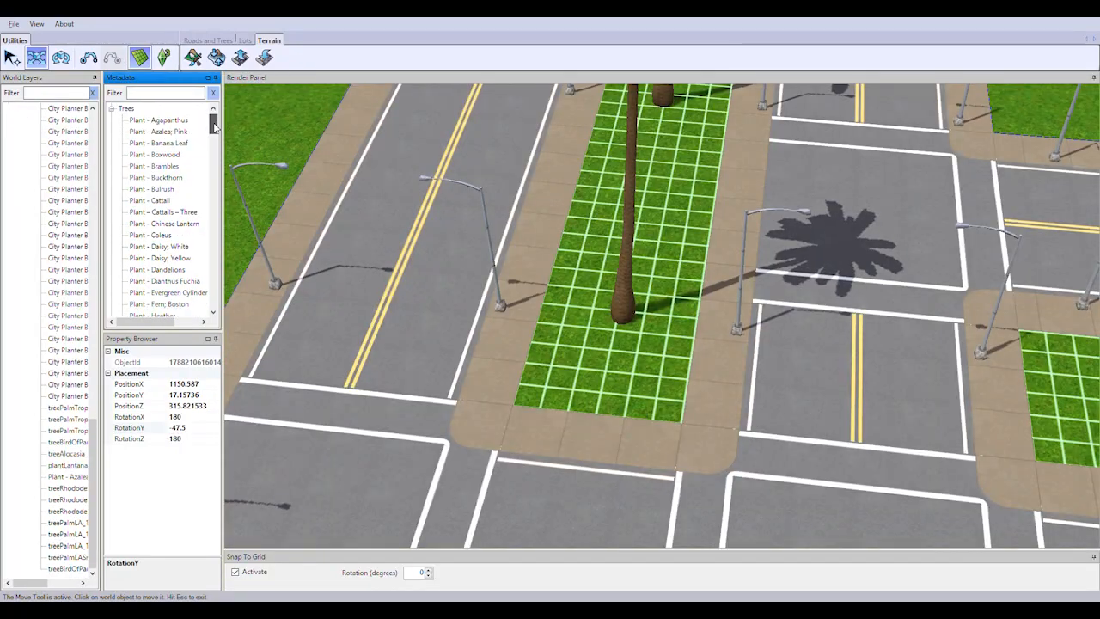
left_click_drag(215, 127, 215, 176)
double_click(150, 143)
scroll(473, 413, "up", 4)
left_click(140, 57)
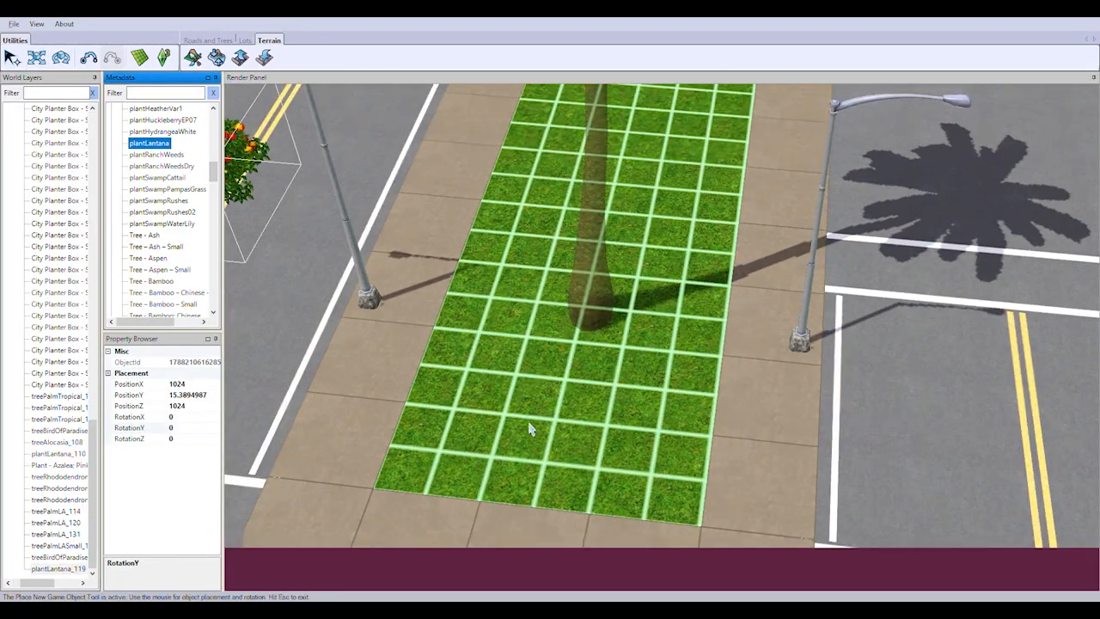
Plant lantana bushes around the palm at the end of the grass median beside the traffic-light intersection
right_click_drag(516, 442, 562, 364)
left_click(562, 364)
left_click(746, 370)
right_click_drag(748, 369, 741, 336)
middle_click_drag(775, 279, 421, 213)
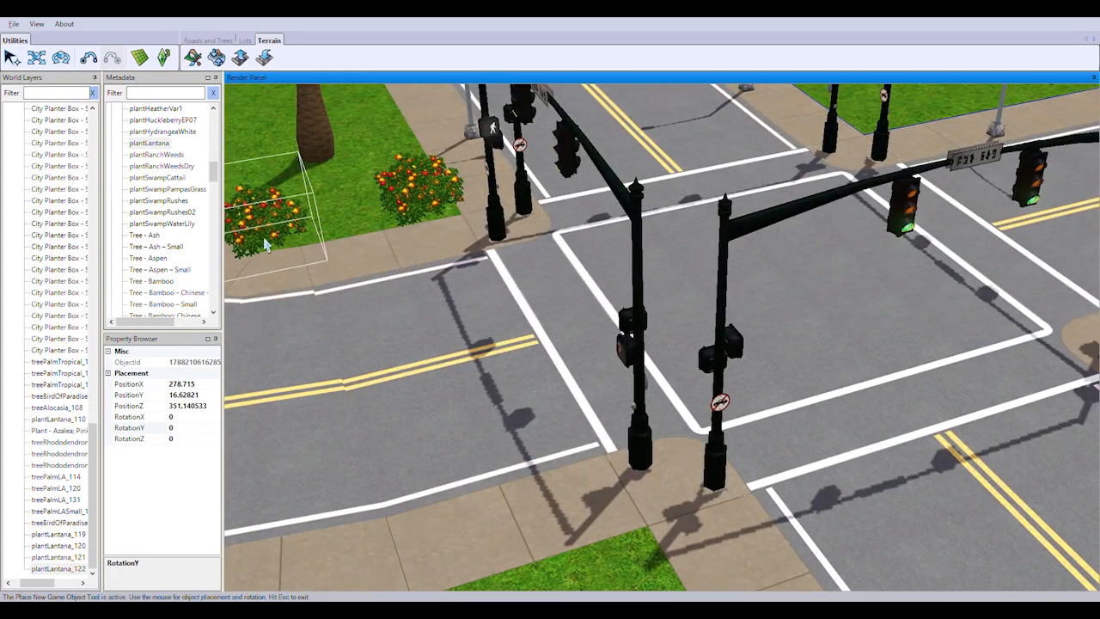
left_click(267, 245)
middle_click_drag(266, 245, 554, 263)
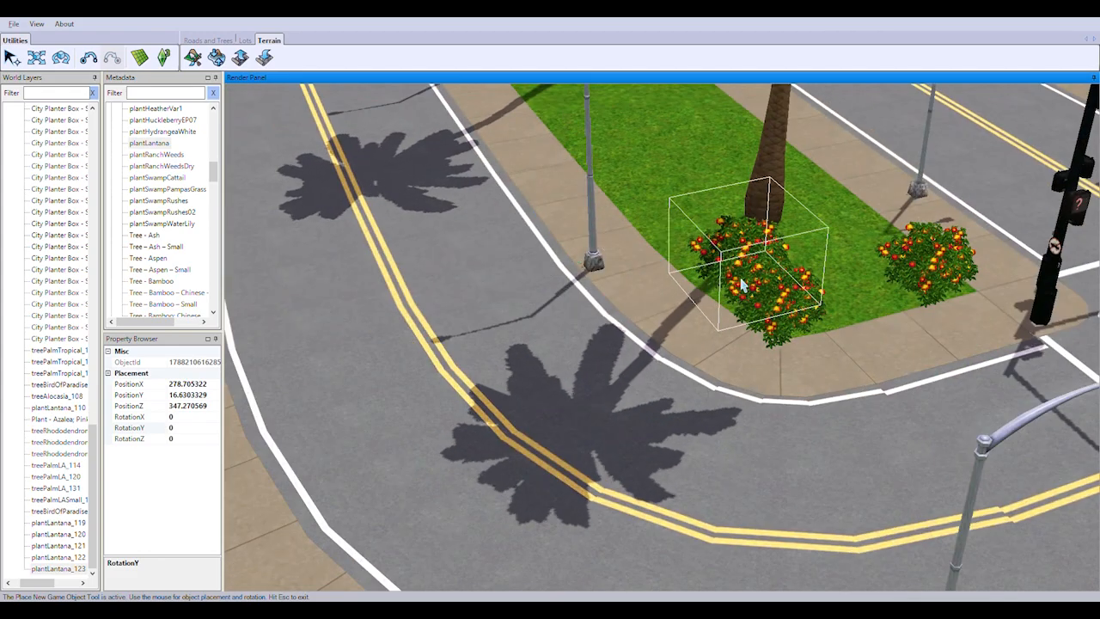
Continue the lantana rows along both edges of the median, past the second palm from the intersection
middle_click_drag(712, 279, 565, 405)
left_click(548, 416)
left_click(695, 389)
middle_click_drag(695, 389, 625, 325)
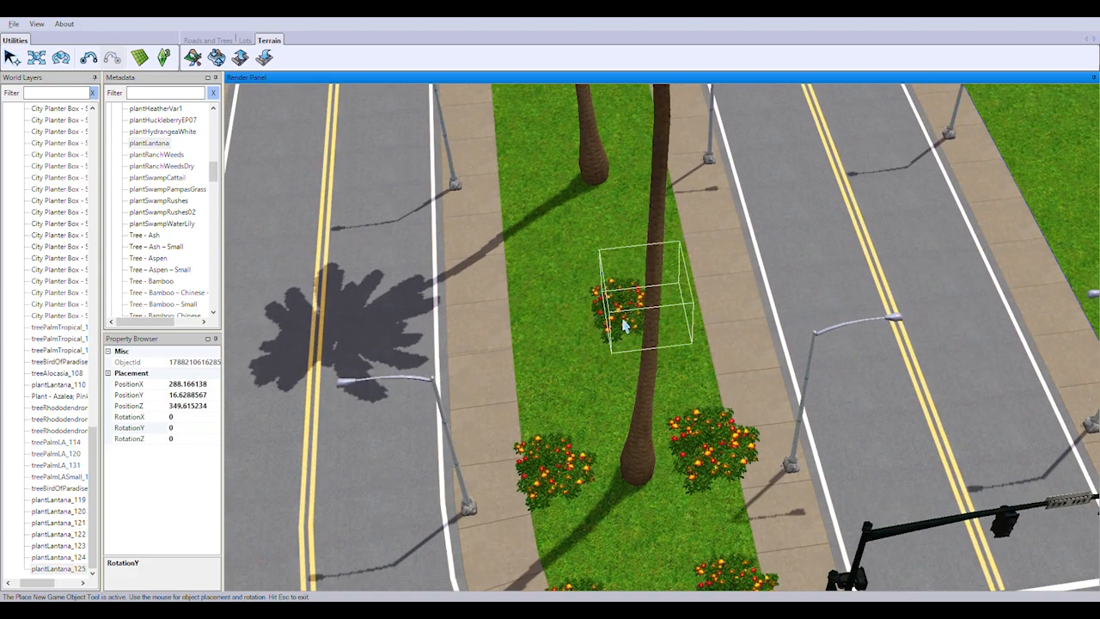
left_click(542, 369)
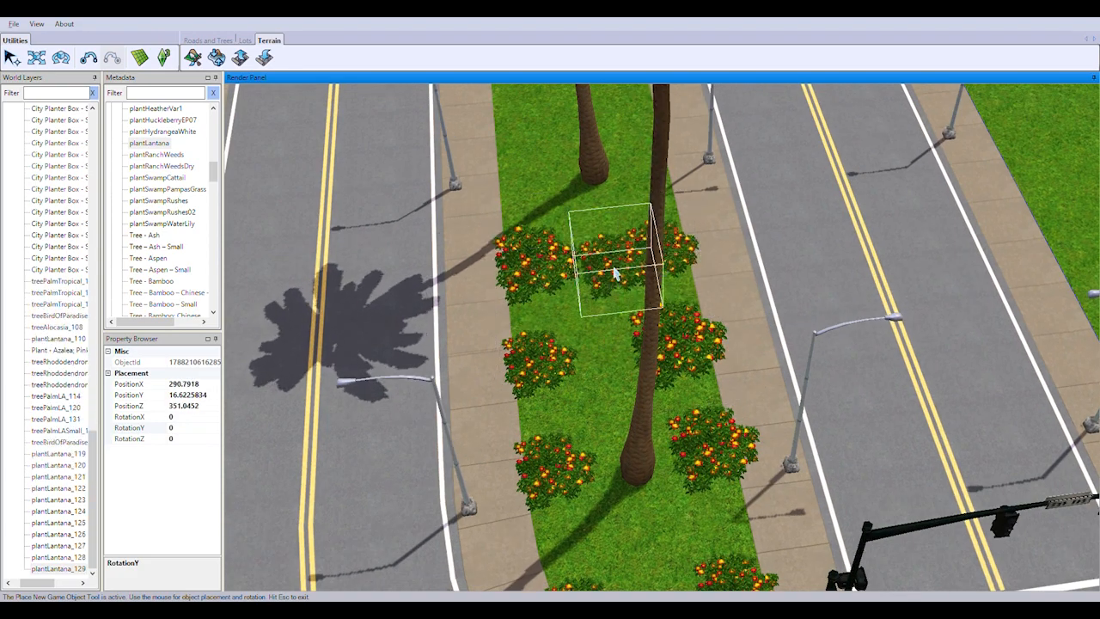
Plant two more pairs of lantanas on opposite edges of the median, up to about PositionX 299
middle_click_drag(613, 273, 559, 388)
left_click(548, 349)
left_click(676, 335)
left_click(530, 243)
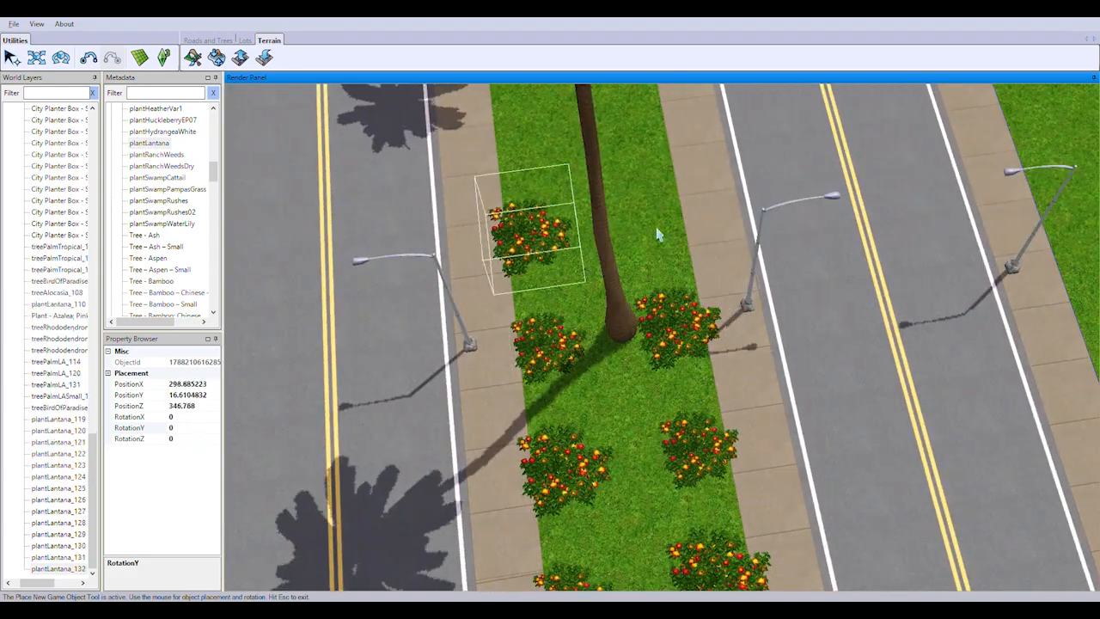
left_click(657, 235)
Plant more lantanas along both edges of the median around the next palm, up to about PositionX 306
right_click_drag(658, 235, 550, 327)
left_click(538, 332)
left_click(677, 313)
left_click(525, 206)
left_click(651, 212)
right_click_drag(651, 212, 515, 318)
left_click(496, 323)
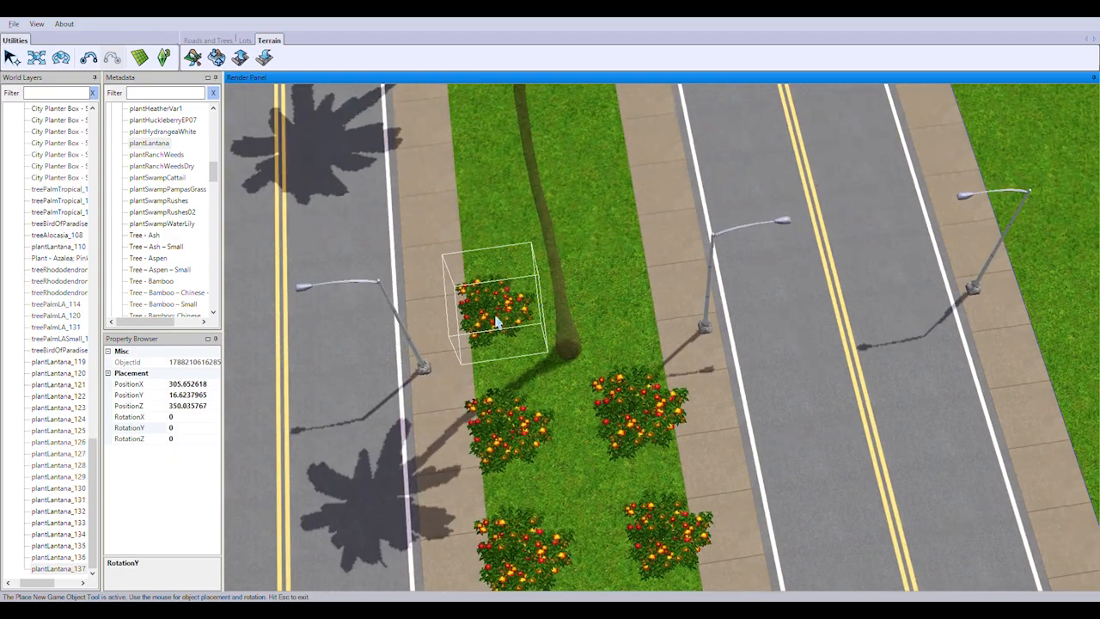
Extend the paired lantana rows past the following palm, up to about PositionX 321
left_click(626, 310)
left_click(496, 210)
left_click(604, 205)
right_click_drag(603, 205, 464, 301)
left_click(442, 304)
left_click(574, 300)
right_click_drag(575, 300, 518, 313)
left_click(509, 314)
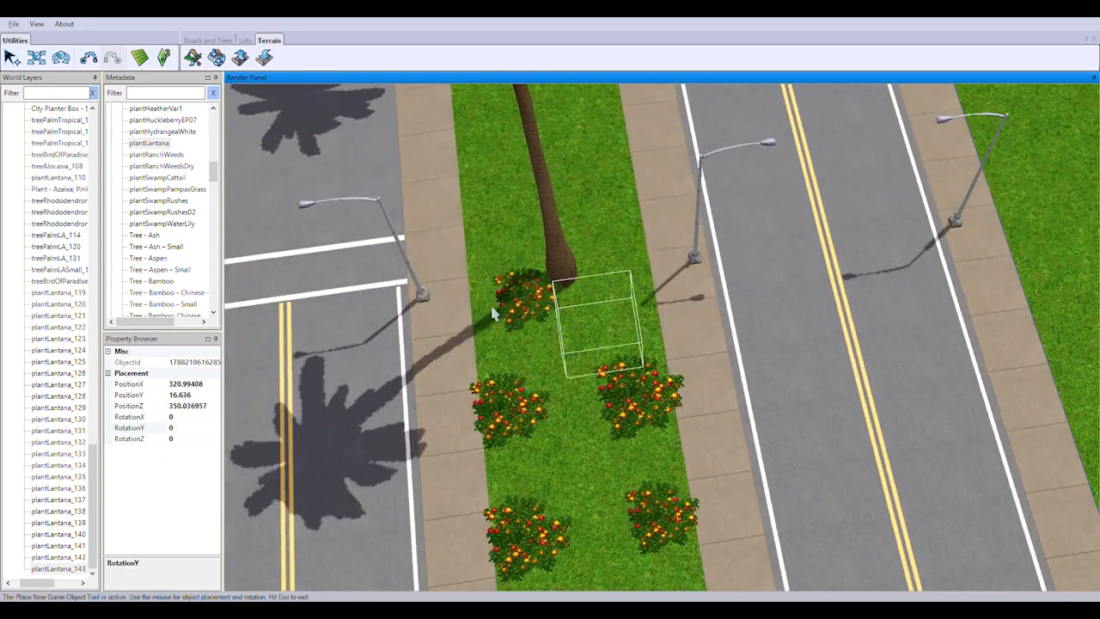
Plant the remaining lantana pairs around the last palm, up to the median's end at the crosswalk
left_click(631, 289)
right_click_drag(631, 289, 507, 337)
left_click(492, 340)
left_click(619, 326)
left_click(480, 244)
left_click(603, 230)
right_click_drag(603, 230, 490, 297)
left_click(483, 299)
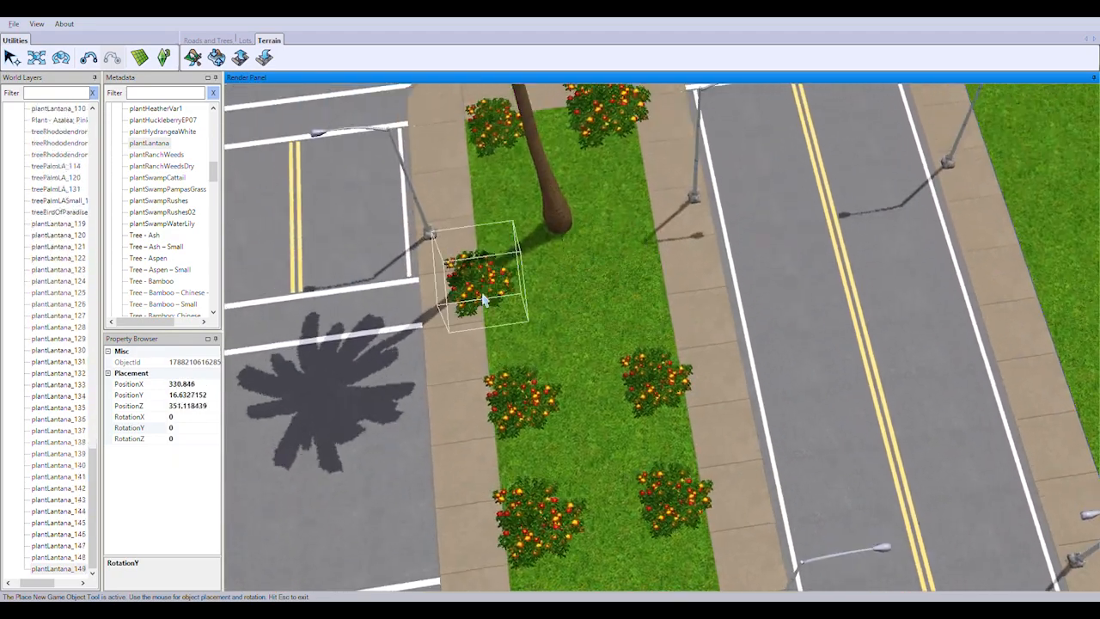
left_click(507, 300)
left_click(629, 284)
left_click(503, 210)
scroll(54, 365, "up", 3)
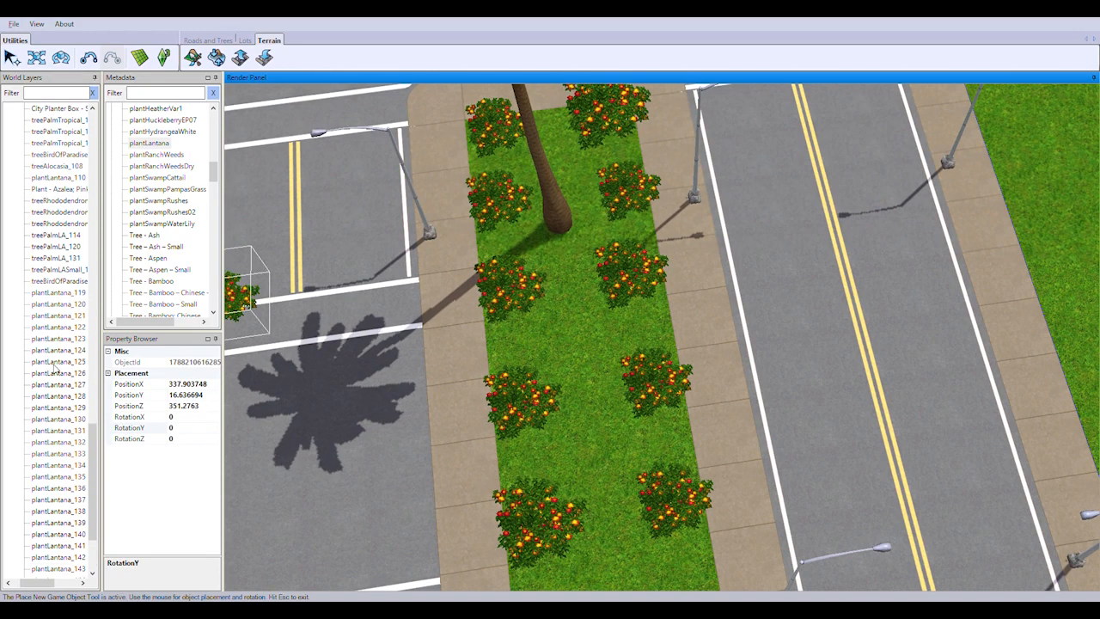
left_click_drag(216, 174, 231, 145)
left_click(150, 122)
key("Escape")
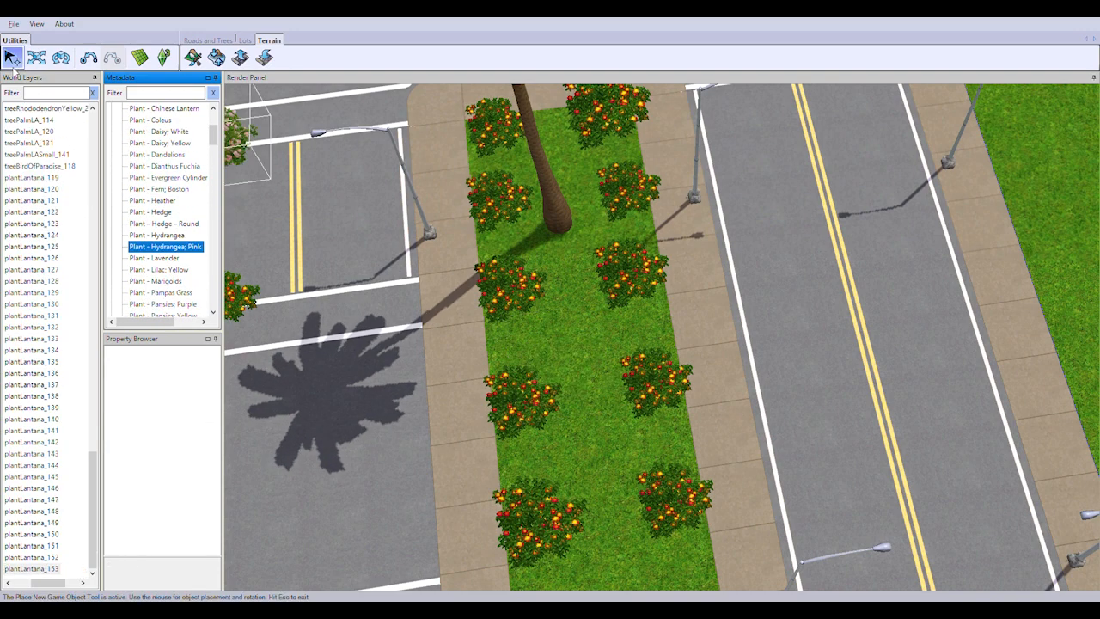
key("Escape")
Delete the stray plantLantana_153 standing on the road beside the median
right_click_drag(249, 307, 284, 307)
left_click(45, 569)
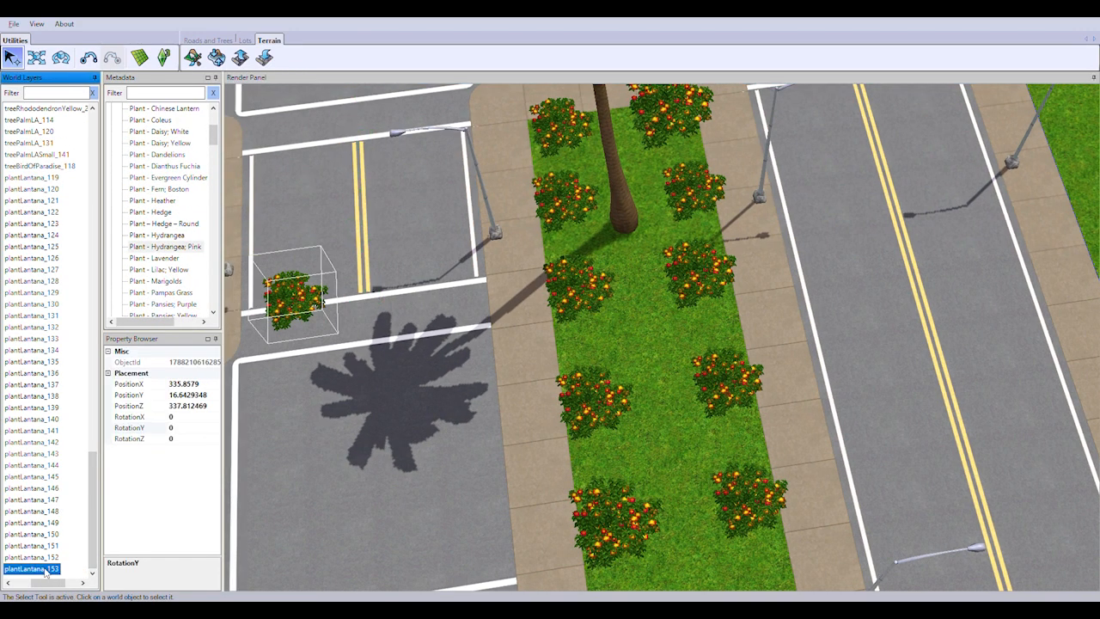
right_click_drag(517, 343, 553, 347)
key("Delete")
Choose Plant - Azalea; Pink and start planting azaleas between the lantanas at the median's crosswalk end
left_click(158, 235)
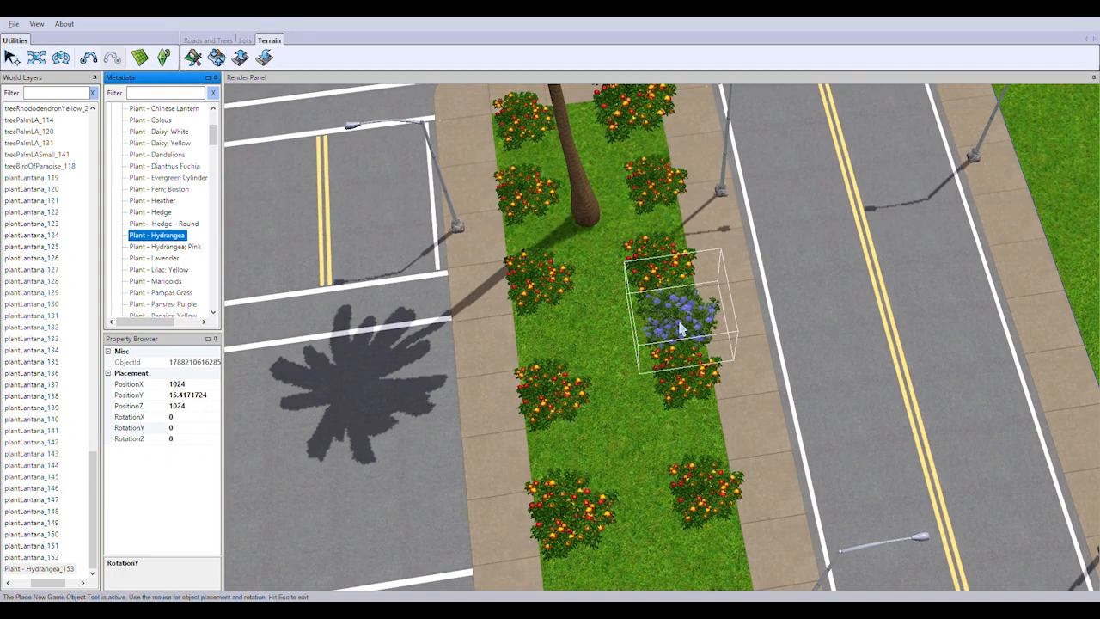
key("Escape")
scroll(190, 169, "up", 4)
left_click(178, 144)
right_click_drag(578, 271, 766, 297)
scroll(615, 288, "down", 5)
scroll(487, 285, "down", 1)
scroll(768, 295, "up", 5)
left_click(747, 214)
left_click(660, 277)
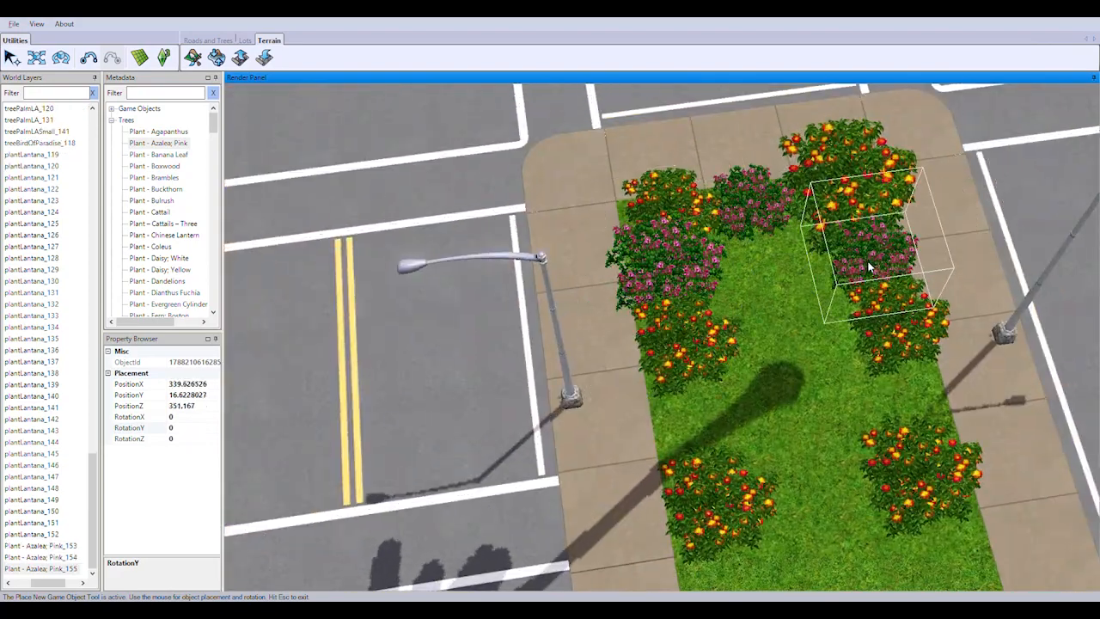
Fill the gaps between the lantanas around the first palm with pink azaleas, down to about PositionX 333
left_click(870, 267)
left_click(698, 421)
left_click(905, 413)
right_click_drag(904, 412, 569, 378)
scroll(567, 387, "down", 1)
left_click(565, 398)
left_click(726, 374)
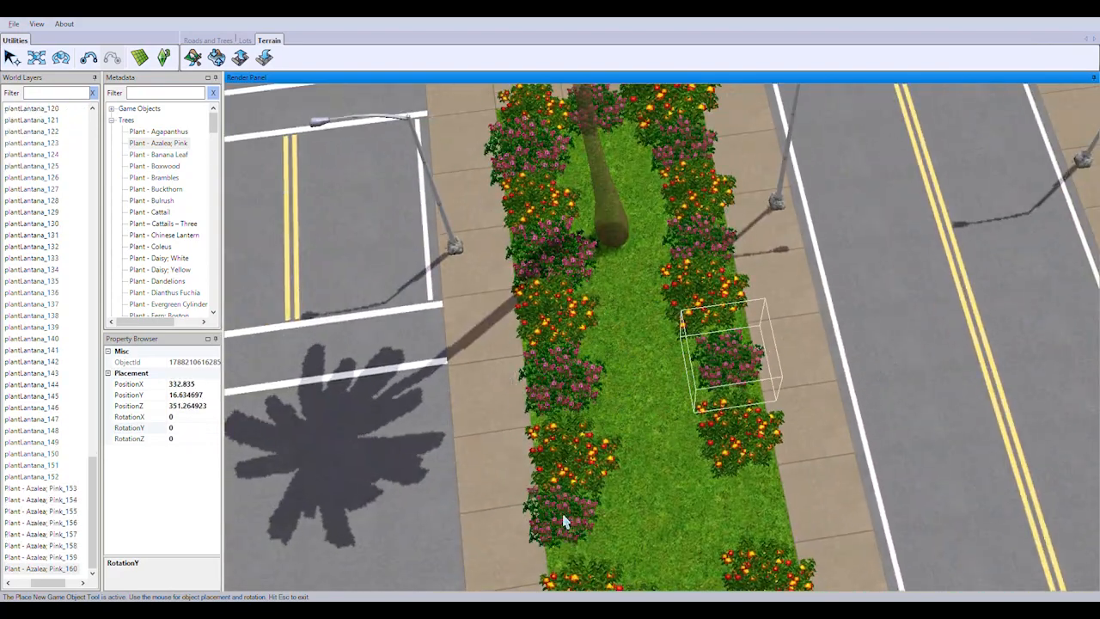
Continue placing pink azaleas in the lantana gaps on both median edges, down to about PositionX 321
left_click(762, 517)
right_click_drag(637, 296, 563, 331)
left_click(560, 334)
left_click(698, 308)
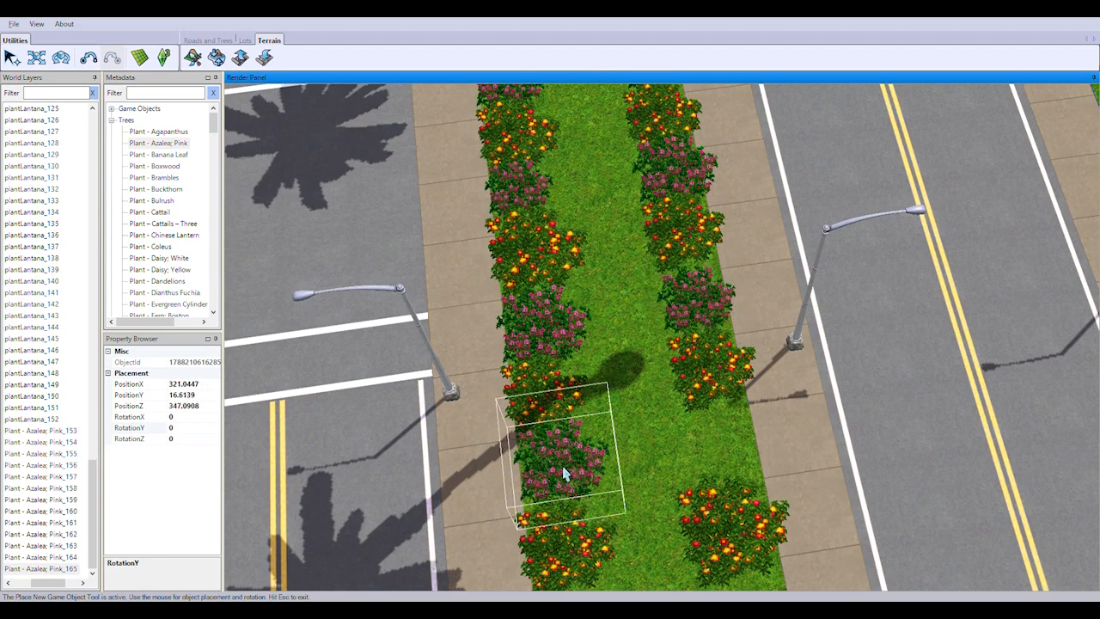
left_click(567, 475)
left_click(728, 451)
Add pink azaleas between the next lantana pairs along the median, down to about PositionX 305
right_click_drag(632, 215, 565, 257)
left_click(694, 219)
left_click(564, 360)
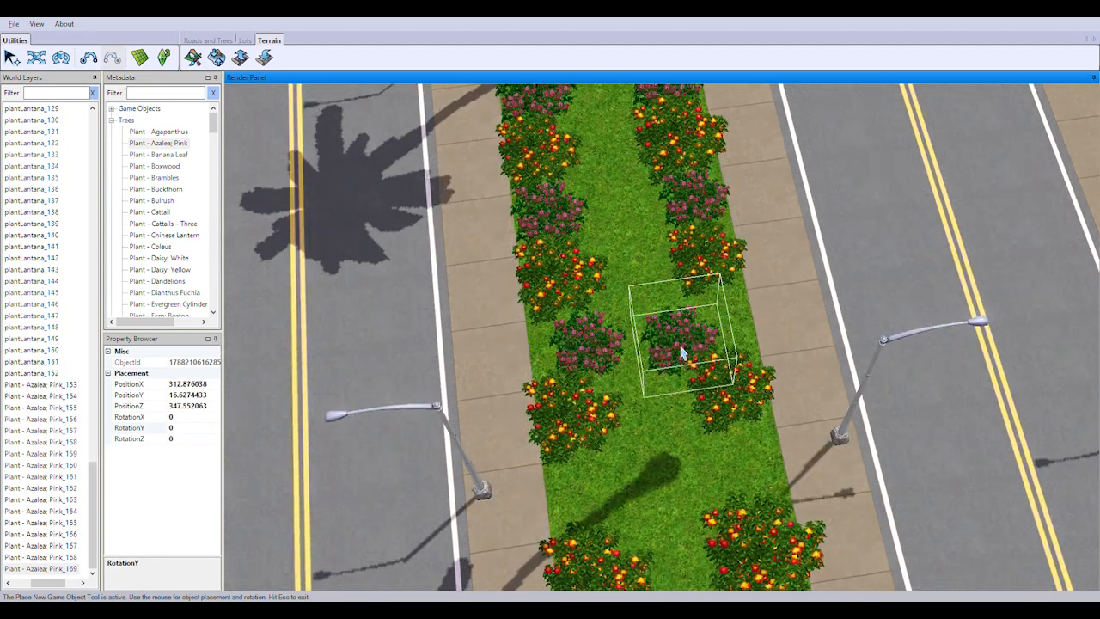
left_click(719, 334)
left_click(750, 480)
right_click_drag(628, 391, 555, 428)
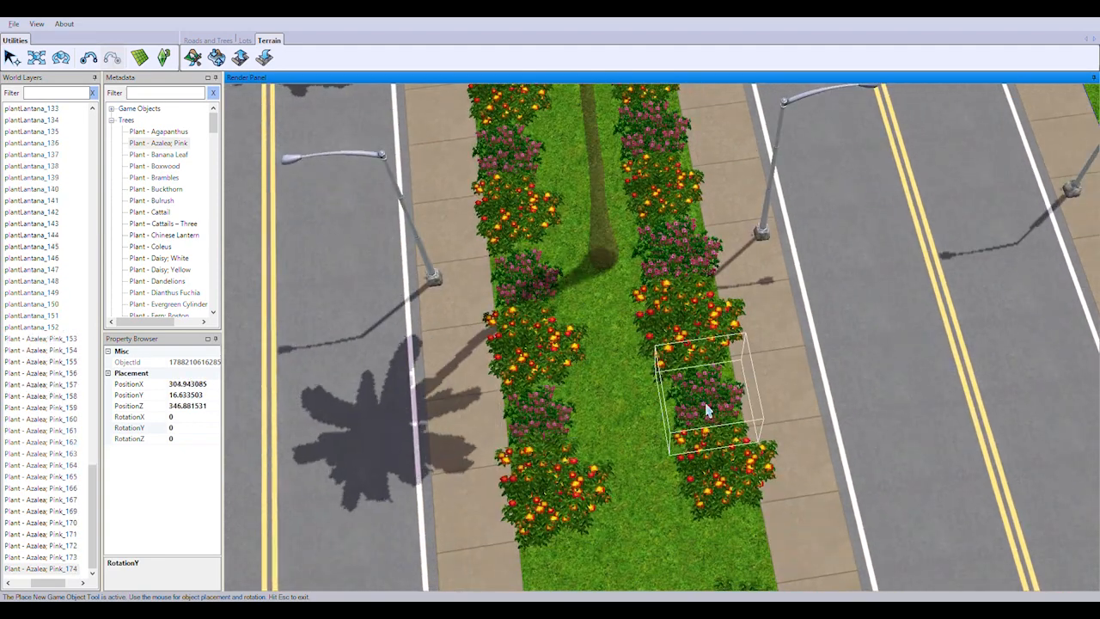
left_click(706, 411)
Plant pink azaleas in the following gaps of both lantana rows, down to about PositionX 281
right_click_drag(674, 411, 602, 440)
left_click(523, 387)
left_click(698, 376)
right_click_drag(675, 385, 602, 446)
left_click(507, 344)
left_click(686, 465)
left_click(513, 420)
left_click(659, 387)
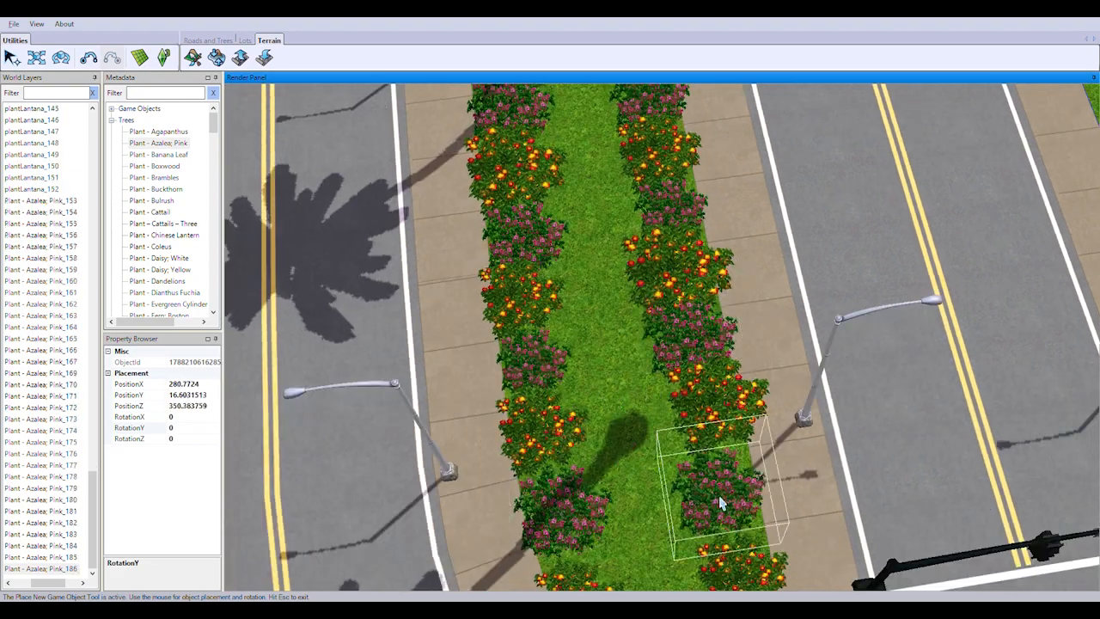
left_click(721, 502)
Plant a final pink azalea at the median's end beside the traffic-light intersection and stop placing
right_click_drag(653, 404, 584, 447)
left_click(574, 369)
left_click(13, 57)
Examine the planted median from a distance and the bare palm-lined median across the intersection
right_click_drag(550, 378, 538, 328)
scroll(538, 327, "down", 4)
middle_click_drag(538, 328, 540, 278)
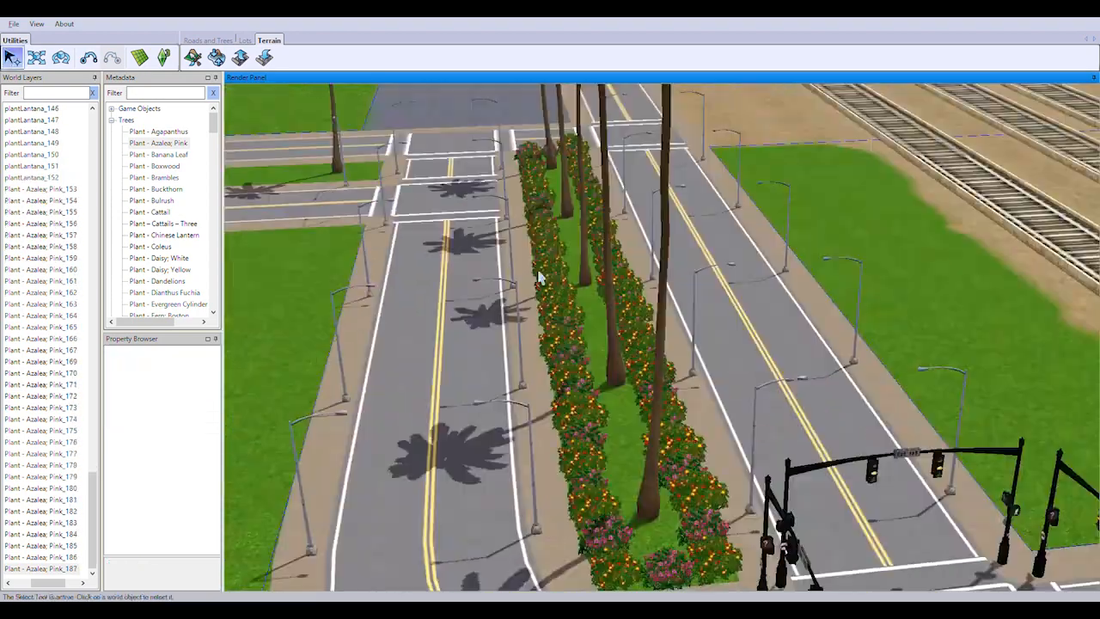
scroll(540, 278, "up", 5)
right_click_drag(540, 278, 627, 338)
middle_click_drag(627, 338, 592, 358)
right_click_drag(592, 359, 494, 384)
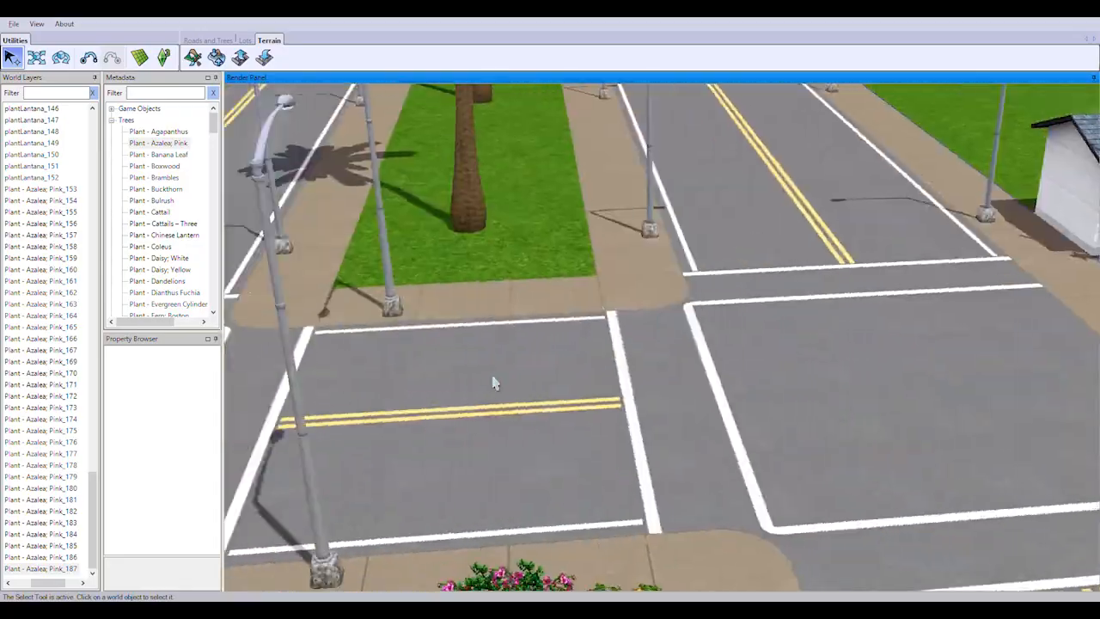
scroll(494, 384, "down", 5)
Choose the plantLantana object for the bare palm-lined median across the intersection
left_click_drag(213, 124, 213, 173)
double_click(151, 154)
right_click_drag(700, 288, 729, 230)
scroll(741, 339, "up", 5)
left_click(15, 64)
double_click(172, 146)
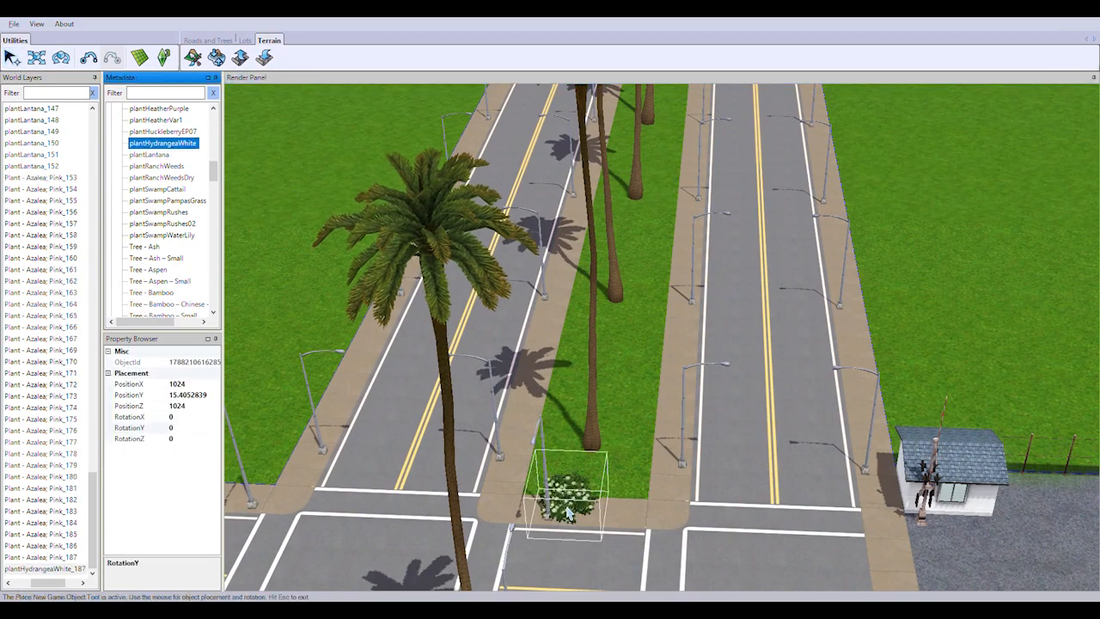
key("Escape")
double_click(165, 156)
scroll(370, 430, "up", 3)
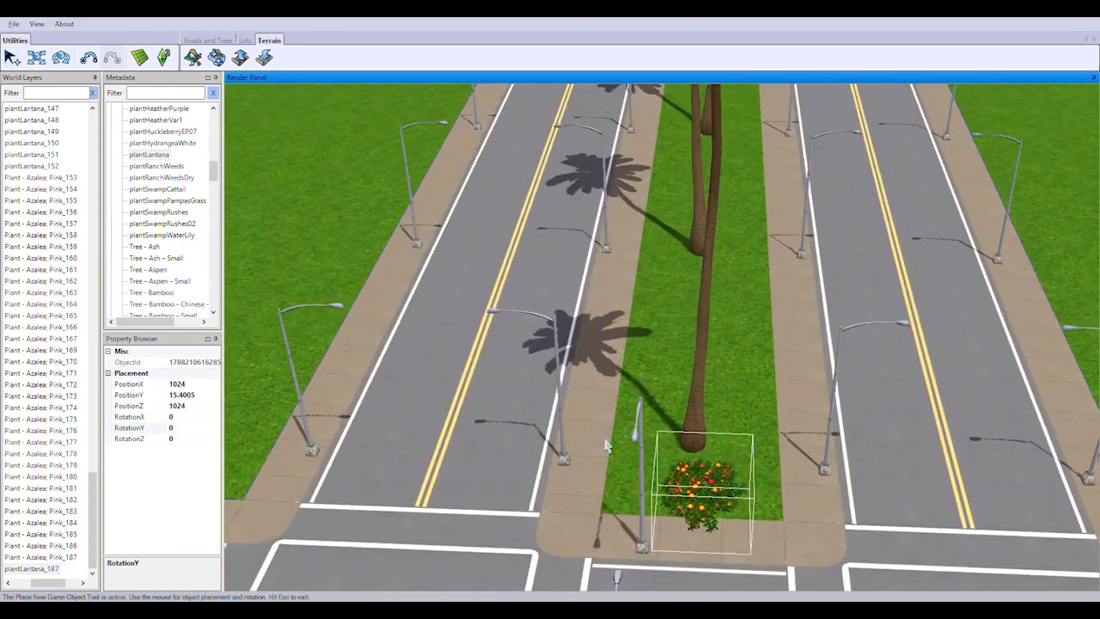
Plant lantanas at the second median's crosswalk end and on both sides of its first palm
right_click_drag(611, 425, 599, 375)
scroll(602, 420, "up", 2)
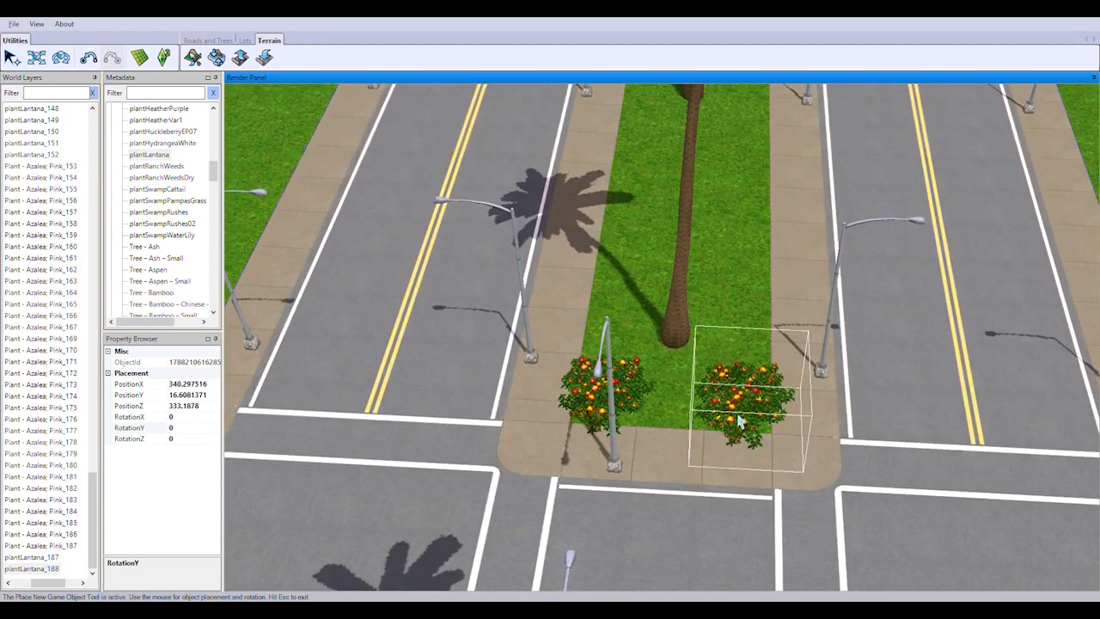
left_click(738, 419)
right_click_drag(737, 420, 640, 270)
left_click(728, 268)
right_click_drag(709, 457, 741, 296)
scroll(742, 294, "down", 2)
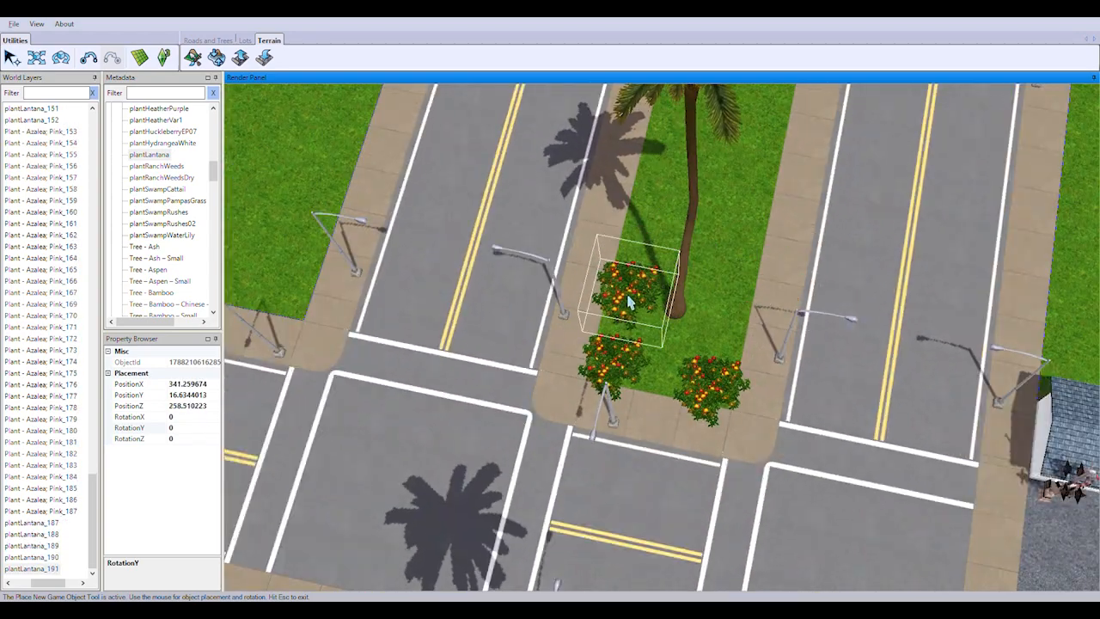
left_click(753, 241)
Continue the lantana pairs along the second median to its second palm, at about PositionZ 313
right_click_drag(753, 241, 660, 297)
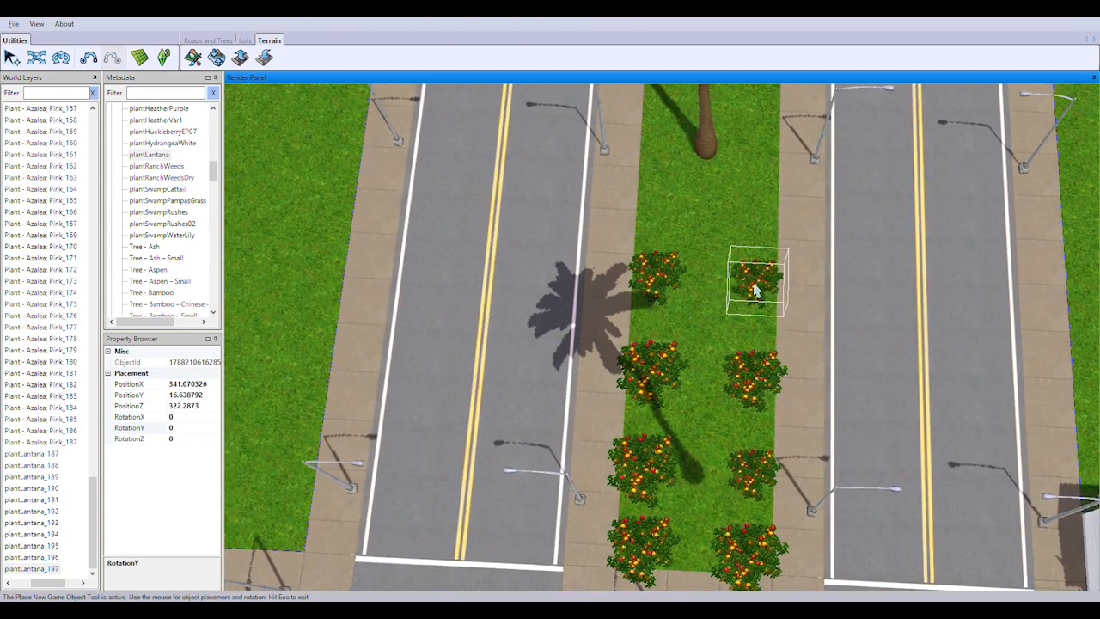
right_click_drag(754, 284, 749, 256)
left_click(637, 267)
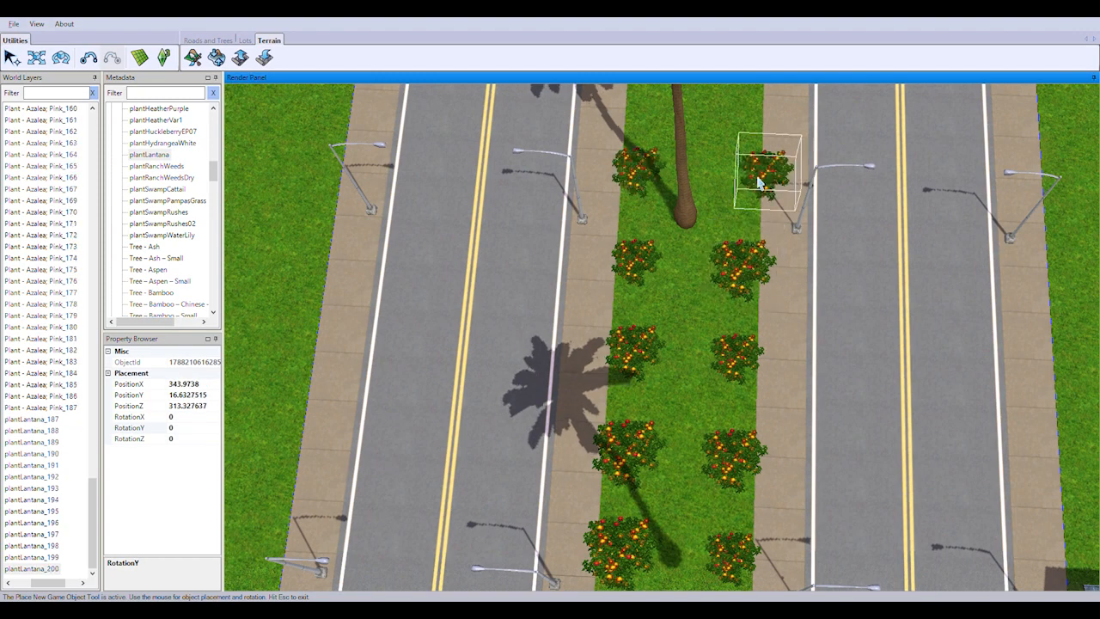
left_click(741, 183)
right_click_drag(740, 183, 718, 170)
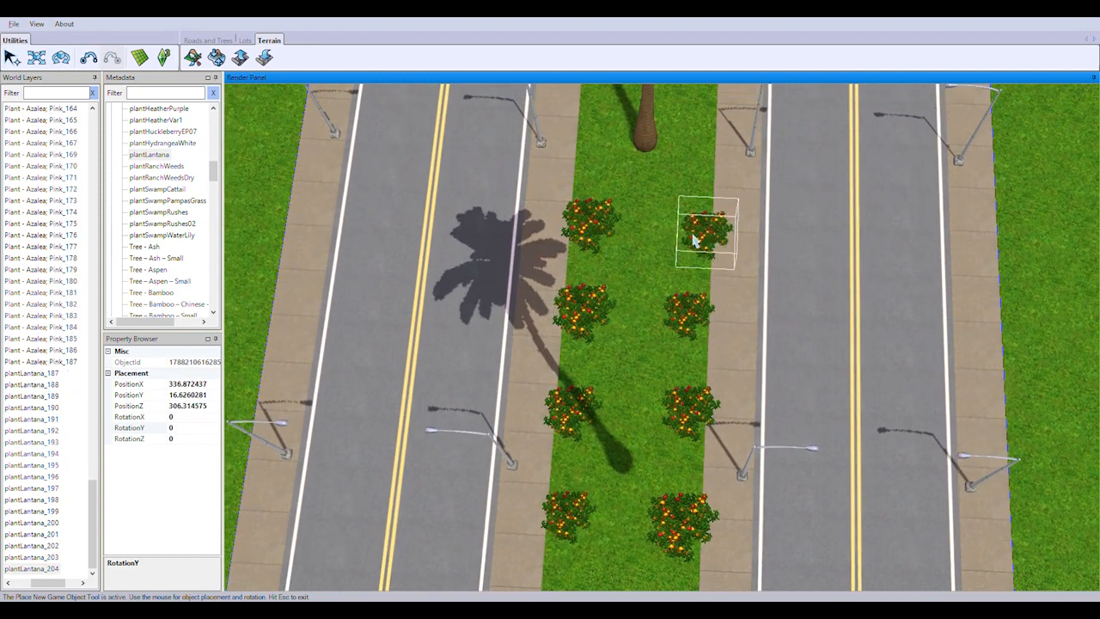
Extend both lantana rows farther along the second median, down to about PositionZ 294
left_click(694, 240)
right_click_drag(695, 240, 633, 354)
left_click(627, 259)
left_click(731, 249)
right_click_drag(731, 250, 705, 170)
left_click(636, 330)
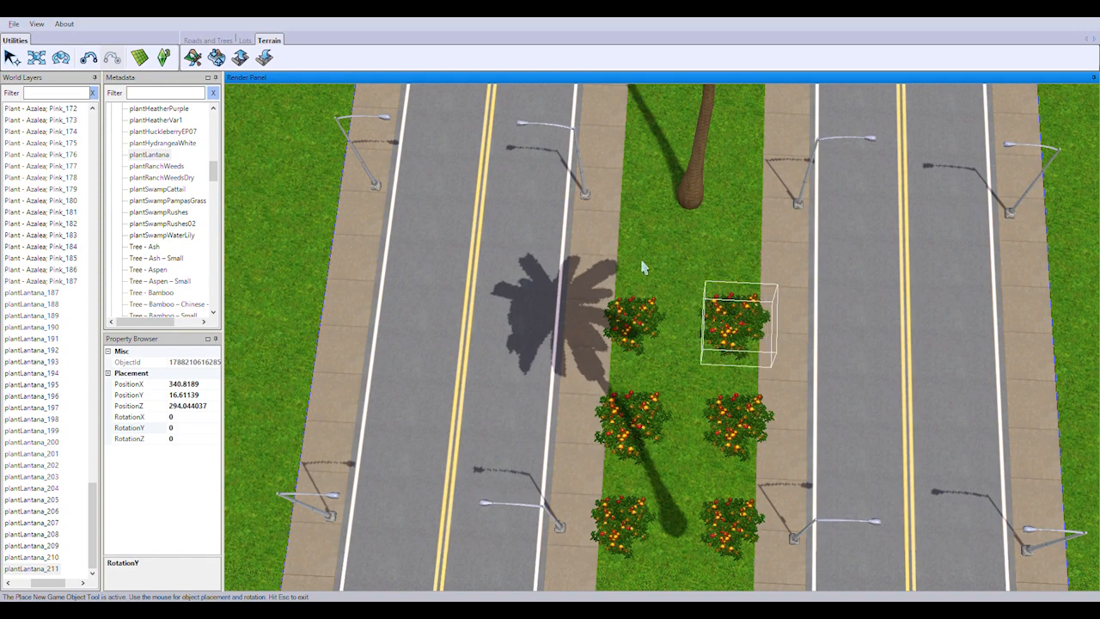
Plant further lantana pairs on opposite edges of the second median, down to about PositionZ 274
left_click(753, 243)
right_click_drag(753, 243, 689, 199)
left_click(592, 356)
left_click(707, 360)
left_click(601, 268)
left_click(697, 272)
left_click(717, 188)
left_click(577, 376)
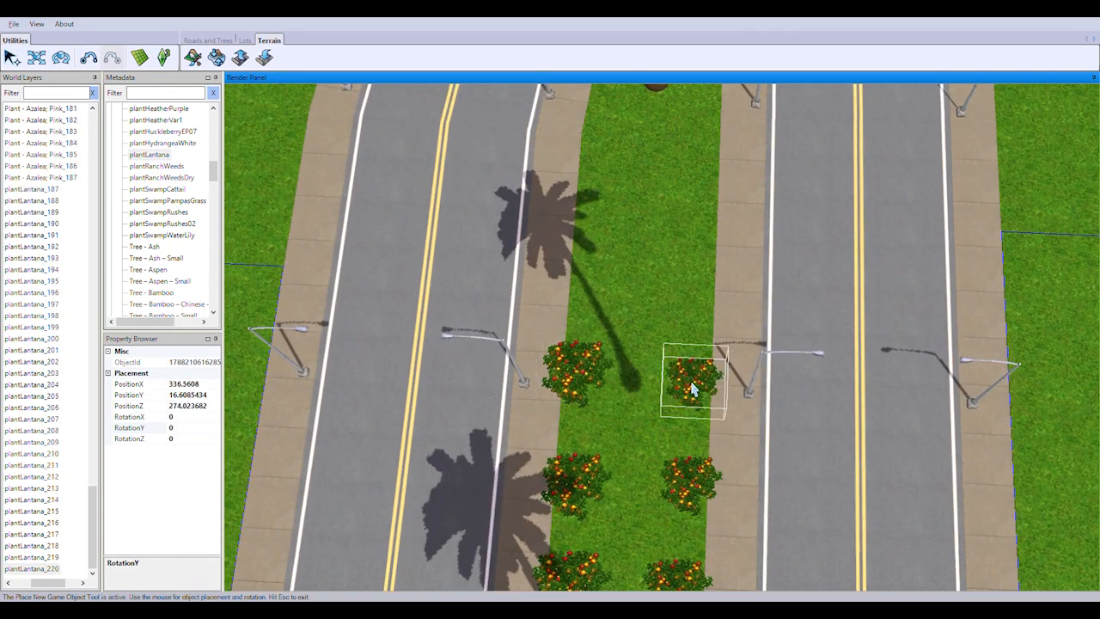
Plant the last lantanas around the palm at the second median's rounded end and stop placing
left_click(685, 290)
right_click_drag(685, 290, 596, 365)
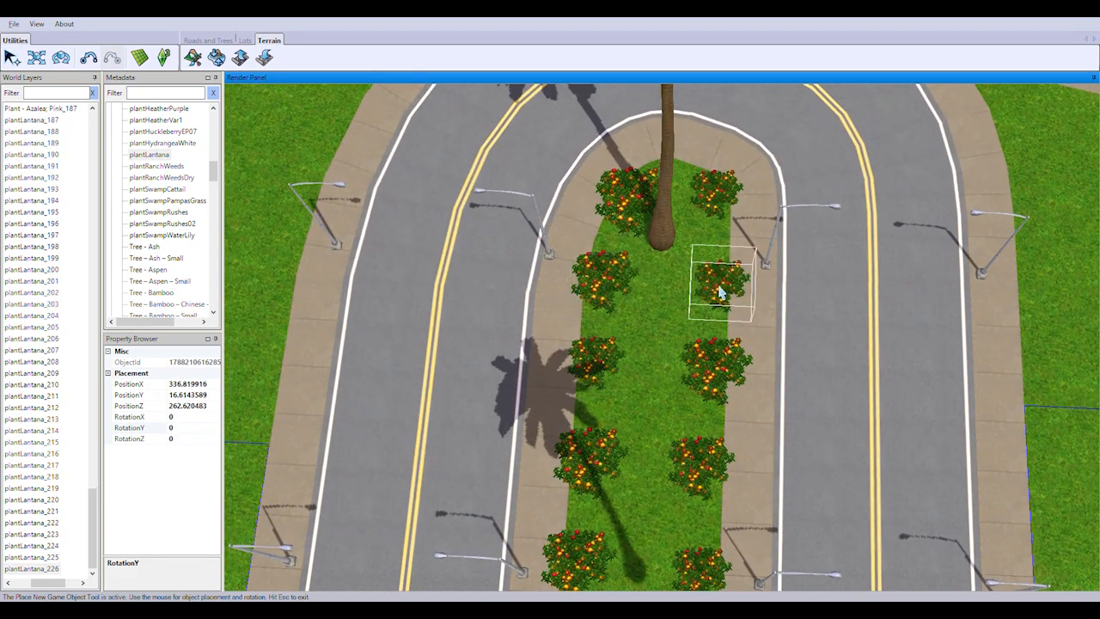
left_click(11, 59)
Choose Plant - Azalea; Pink and plant azaleas between the lantanas at the second median's rounded end
scroll(92, 508, "up", 1)
left_click_drag(216, 174, 214, 122)
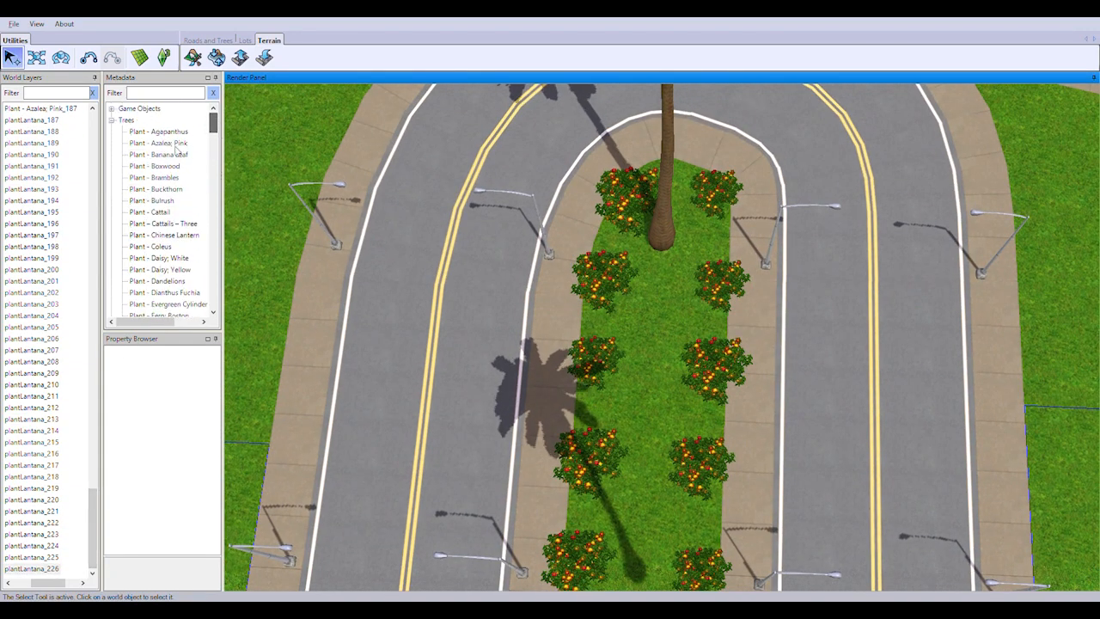
double_click(175, 144)
left_click(674, 187)
left_click(712, 248)
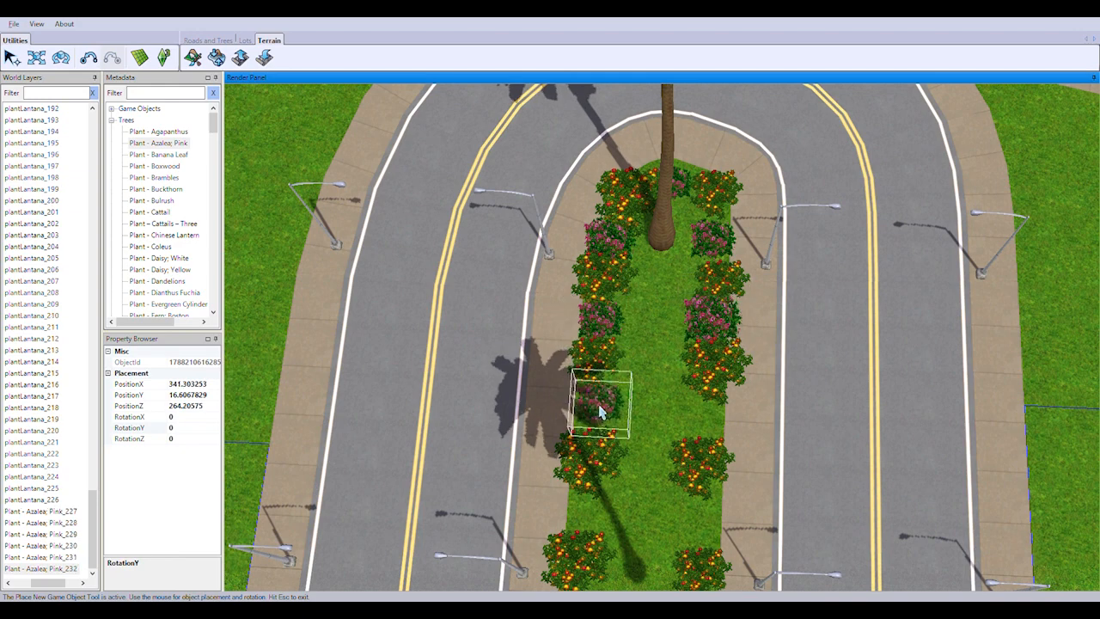
Fill the next lantana gaps on both edges of the second median with pink azaleas, to about PositionZ 280
right_click_drag(682, 408, 722, 516)
left_click(490, 332)
left_click(592, 338)
left_click(483, 435)
left_click(585, 432)
right_click_drag(562, 371, 526, 533)
left_click(525, 328)
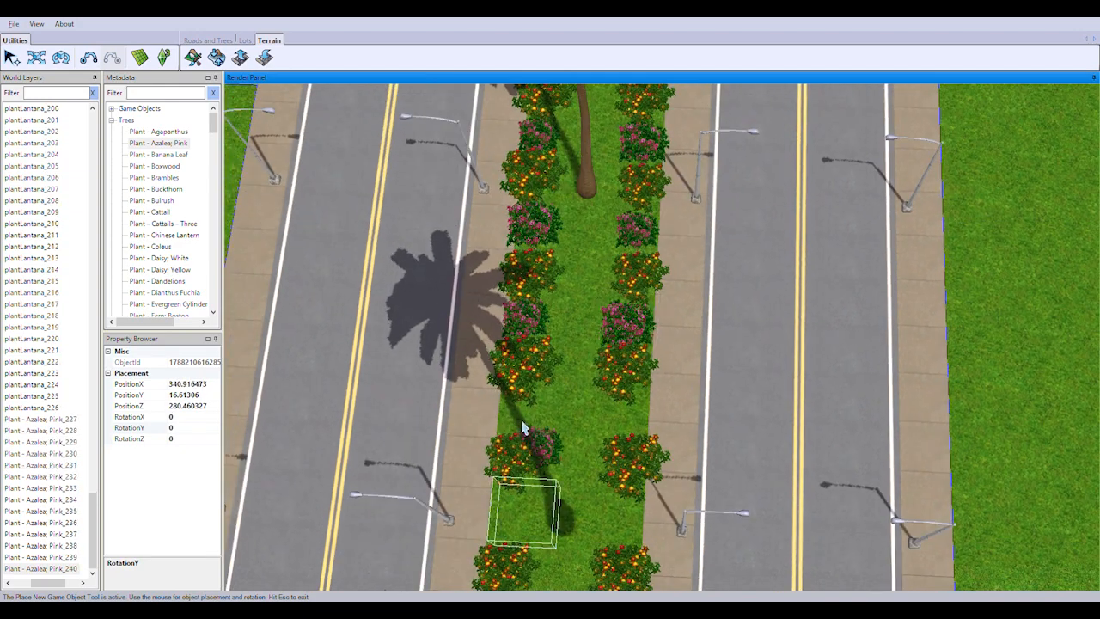
Continue the pink azaleas between the lantanas along the second median, up to about PositionZ 304
left_click(626, 526)
right_click_drag(627, 277, 607, 392)
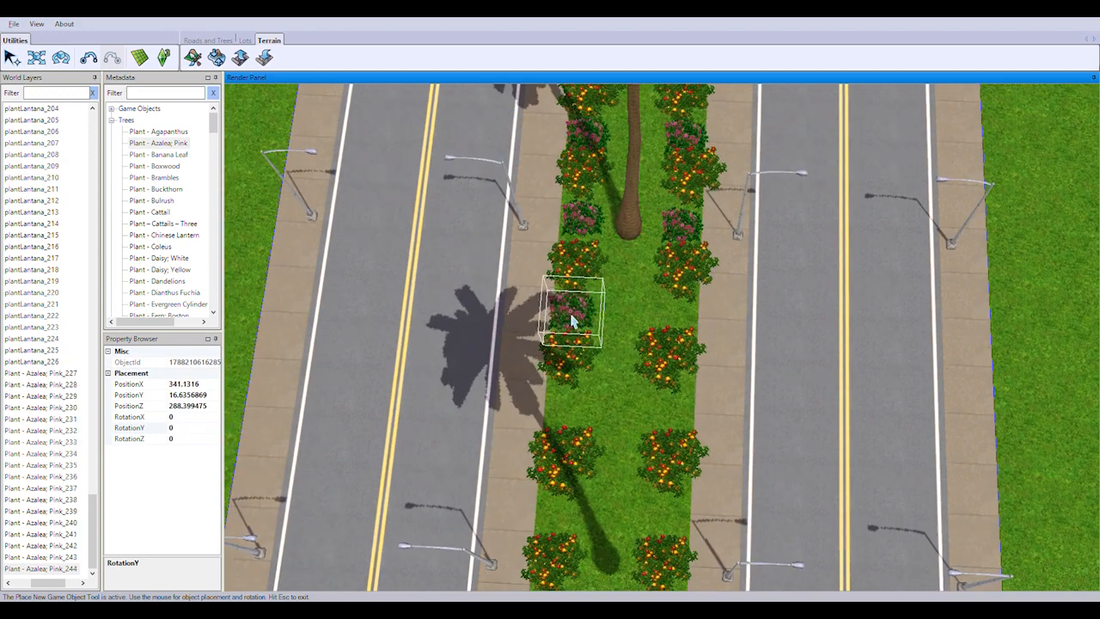
left_click(641, 430)
right_click_drag(641, 430, 724, 368)
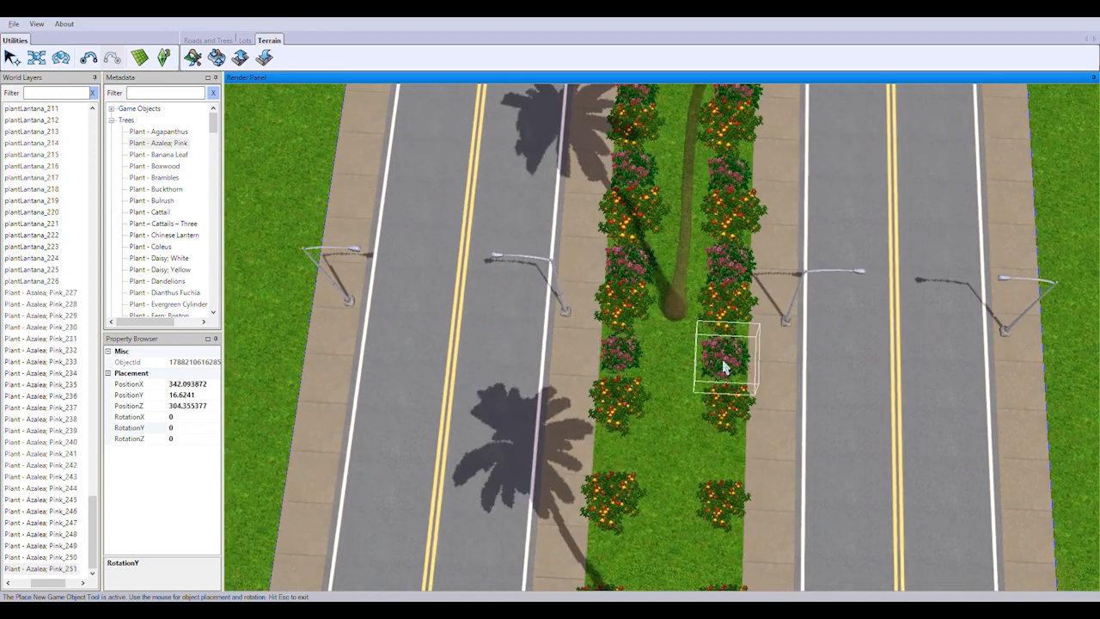
Plant pink azaleas between the following lantana pairs of the second median, up to about PositionZ 320
left_click(719, 467)
right_click_drag(719, 467, 693, 550)
left_click(650, 392)
left_click(755, 494)
right_click_drag(755, 494, 712, 344)
left_click(599, 436)
left_click(711, 449)
scroll(642, 478, "down", 2)
scroll(642, 479, "up", 3)
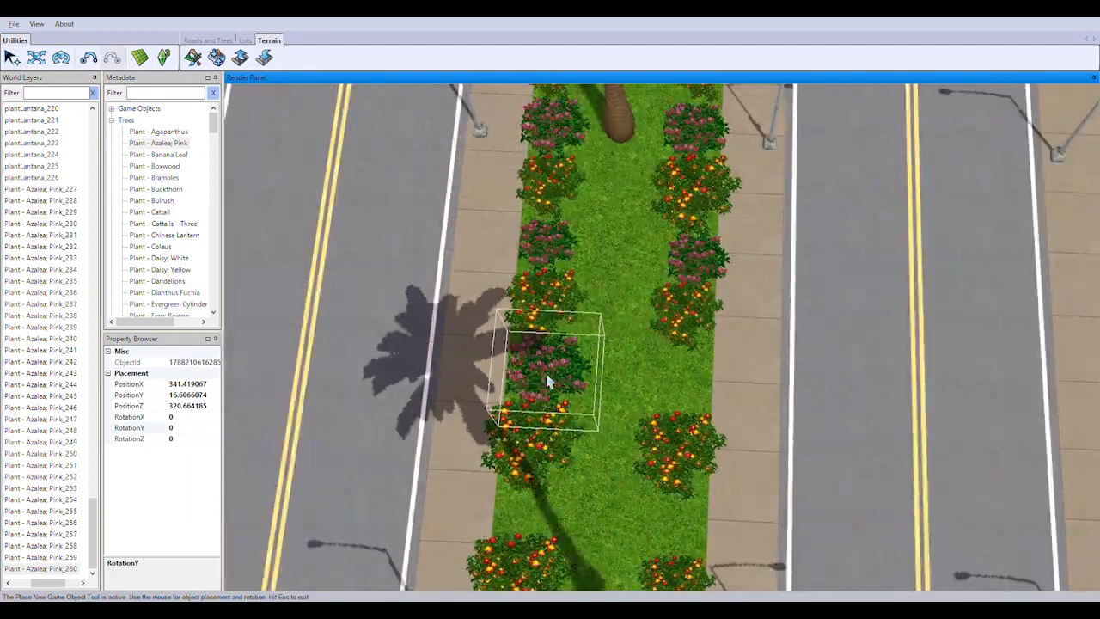
Place the remaining pink azaleas up to the second median's crosswalk end, at about PositionZ 333, and stop placing
left_click(548, 381)
left_click(678, 378)
right_click_drag(630, 414, 575, 394)
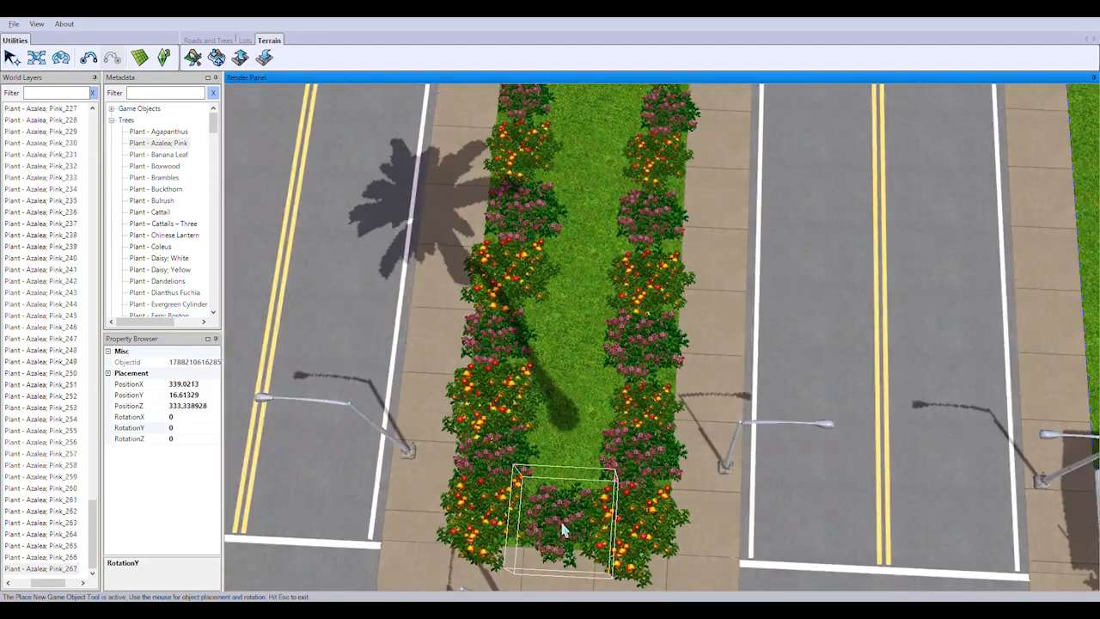
key("Escape")
Examine the planted second median from a distance and the nearby traffic-light intersection
scroll(484, 246, "down", 4)
middle_click_drag(484, 246, 577, 270)
right_click_drag(577, 270, 630, 429)
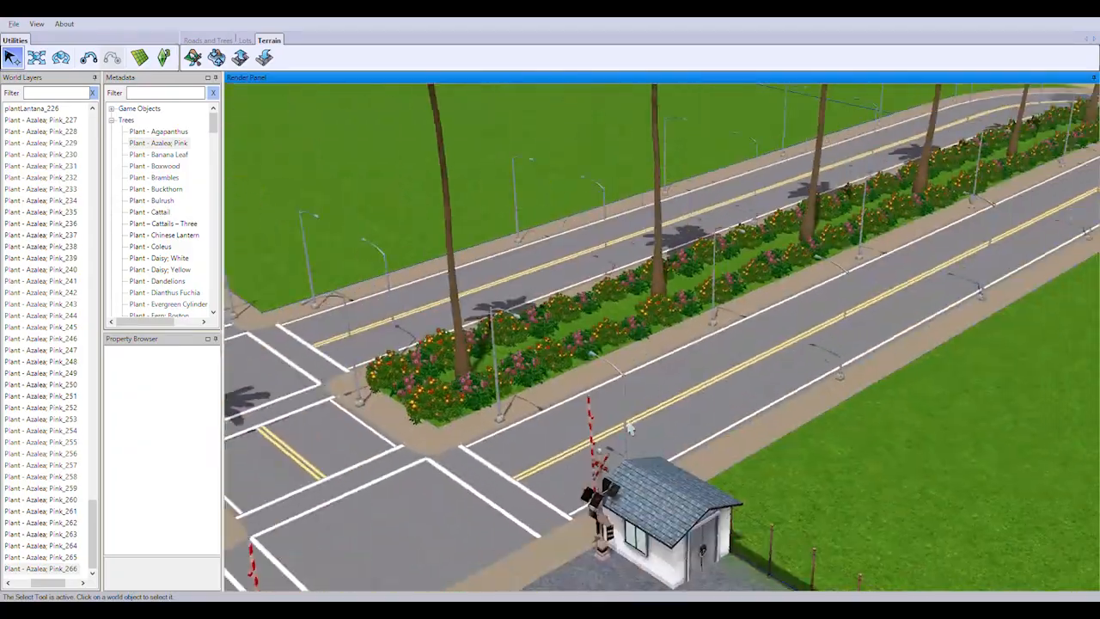
middle_click_drag(630, 429, 565, 424)
right_click_drag(565, 425, 685, 338)
middle_click_drag(685, 339, 704, 325)
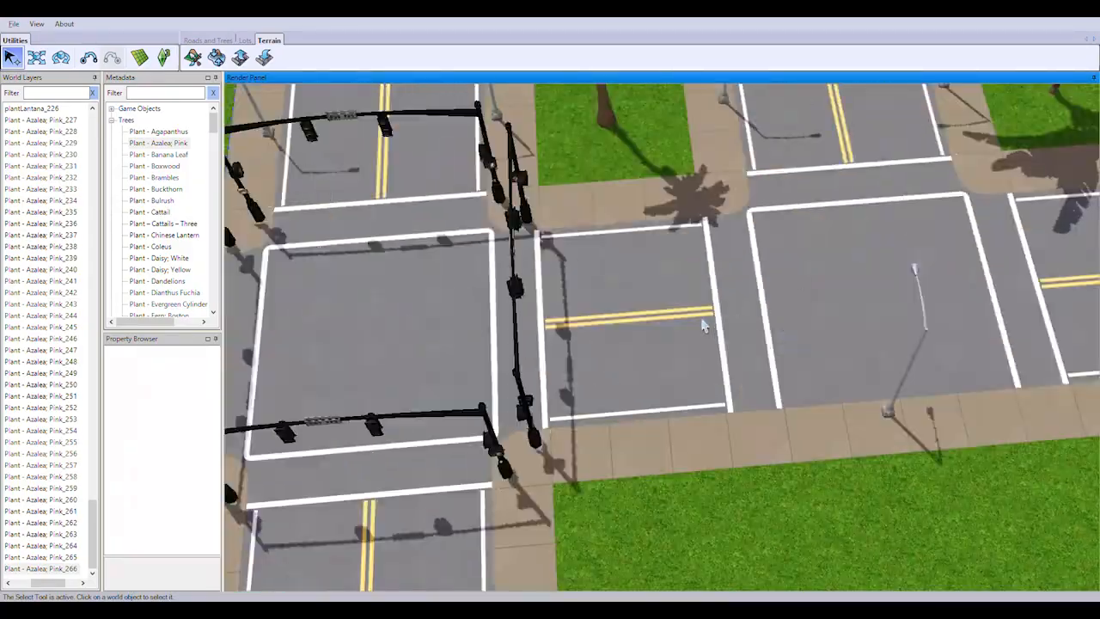
Plant plantLantana pairs at the crosswalk ends of the tall-palm median and the neighbouring broad-leaved palm median, at about PositionZ 365
scroll(704, 325, "down", 3)
left_click_drag(214, 123, 214, 171)
double_click(150, 155)
right_click_drag(638, 202, 668, 319)
scroll(668, 319, "up", 3)
left_click(613, 340)
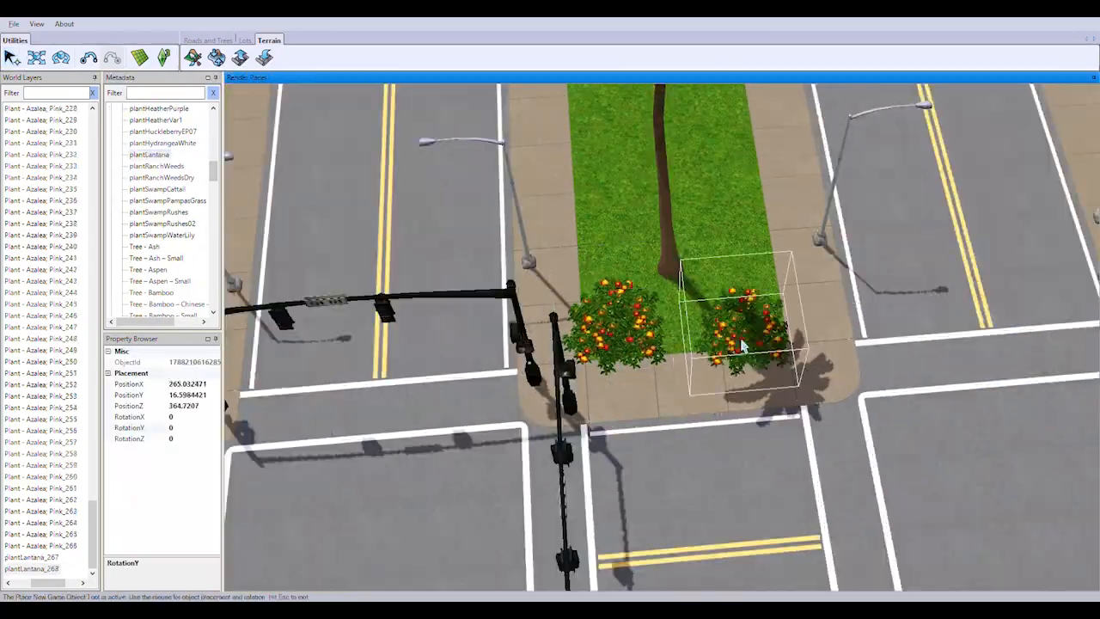
left_click(744, 345)
scroll(749, 347, "down", 2)
right_click_drag(749, 348, 849, 371)
left_click(855, 369)
left_click(943, 365)
Plant lantana pairs at the opposite crosswalk ends of the same two medians
right_click_drag(513, 216, 463, 251)
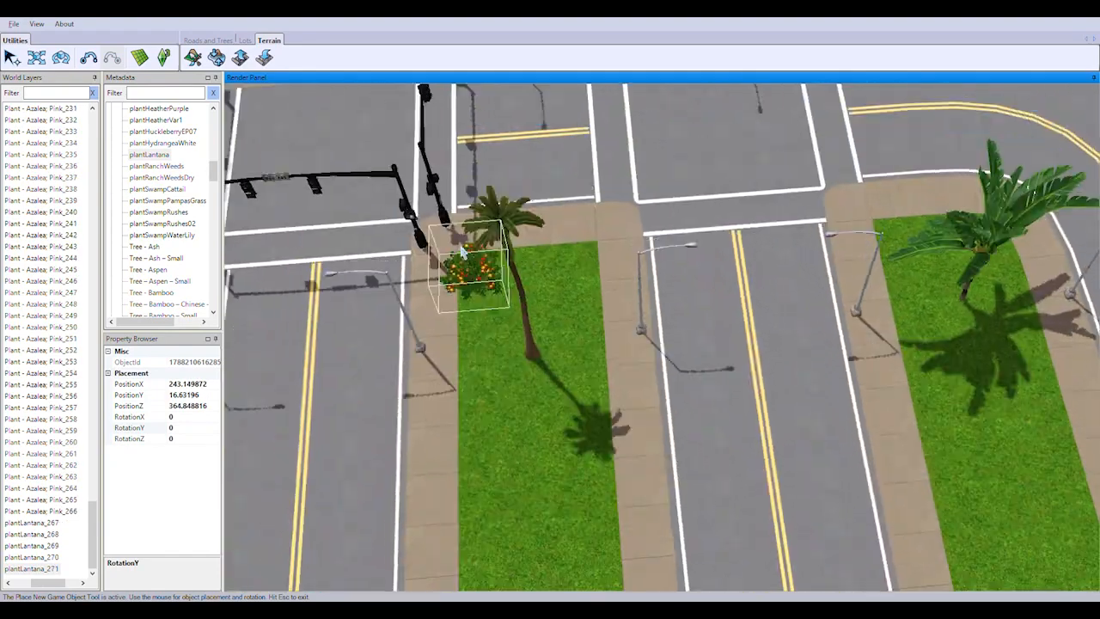
scroll(463, 252, "up", 2)
left_click(408, 232)
left_click(560, 234)
right_click_drag(432, 297, 492, 301)
Add two more rows of lantana pairs behind the first crosswalk ends of both medians, up to about PositionZ 374
right_click_drag(714, 482, 636, 383)
scroll(690, 405, "down", 1)
left_click(570, 374)
left_click(703, 357)
right_click_drag(864, 350, 1001, 405)
left_click(989, 372)
left_click(1042, 400)
left_click(383, 336)
left_click(511, 325)
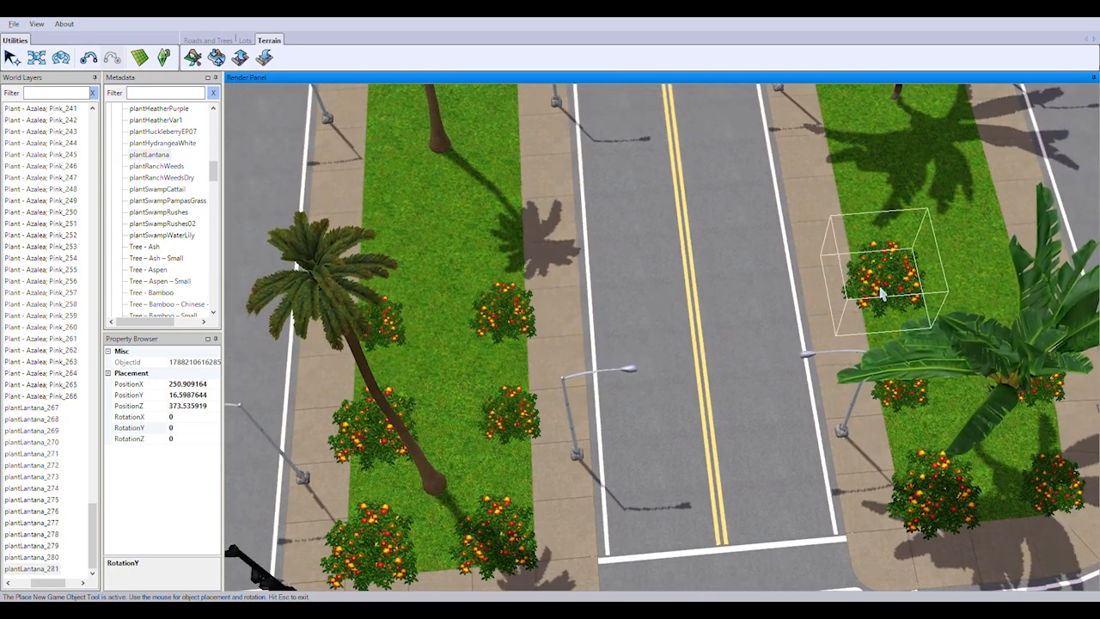
left_click(886, 291)
left_click(1009, 282)
Continue the evenly spaced lantana pairs along both medians, up to about PositionZ 385
right_click_drag(619, 169, 548, 365)
scroll(548, 365, "down", 1)
left_click(315, 349)
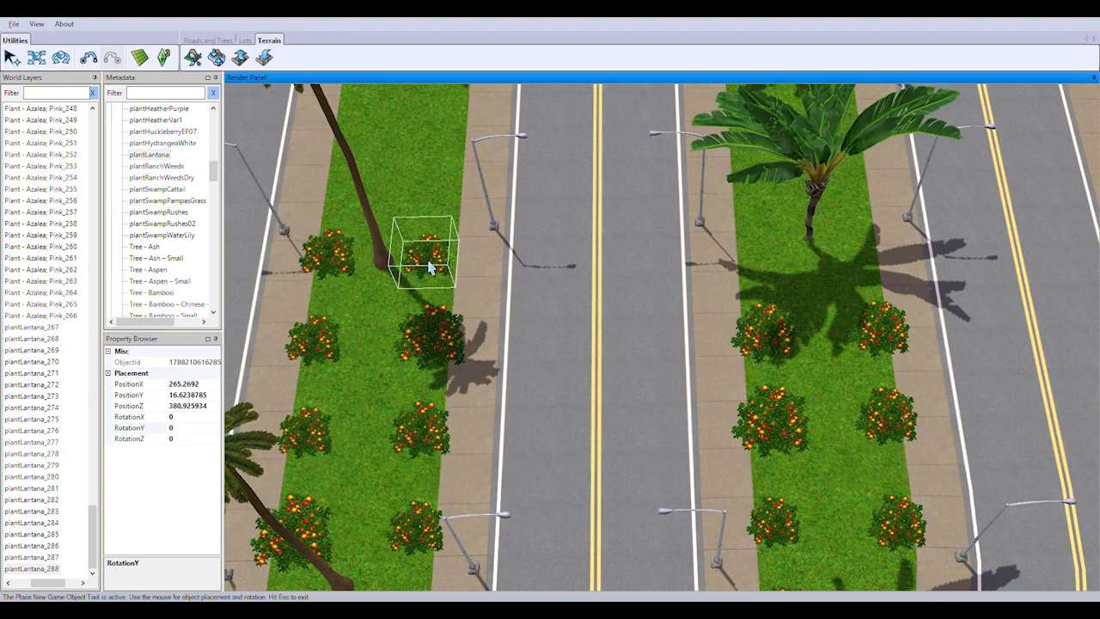
right_click_drag(559, 334, 410, 459)
left_click(288, 420)
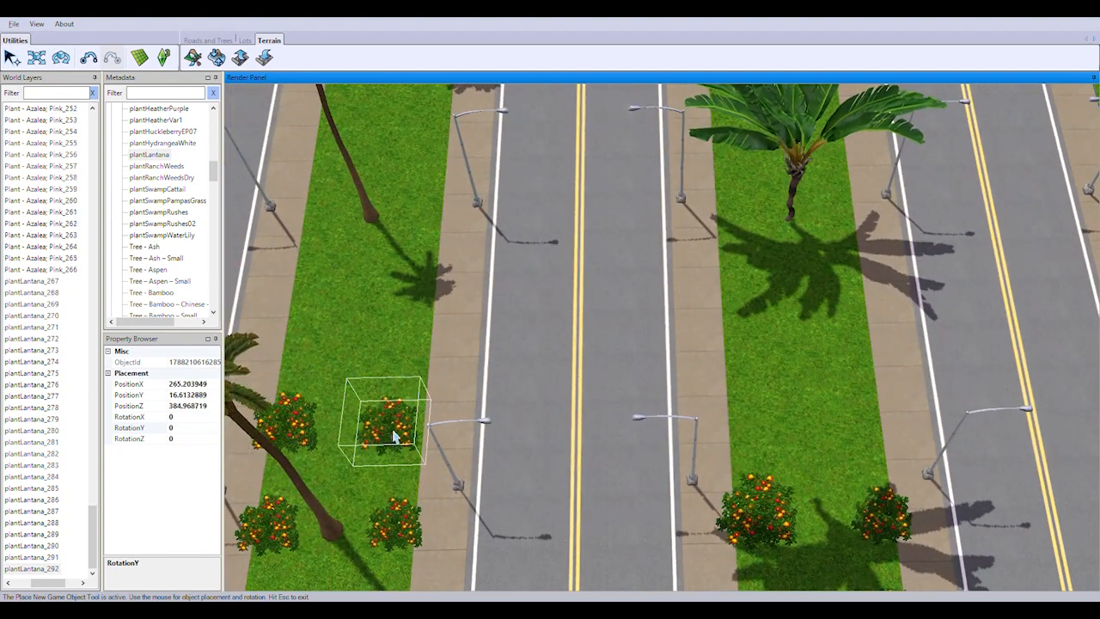
left_click(401, 423)
left_click(754, 417)
left_click(862, 424)
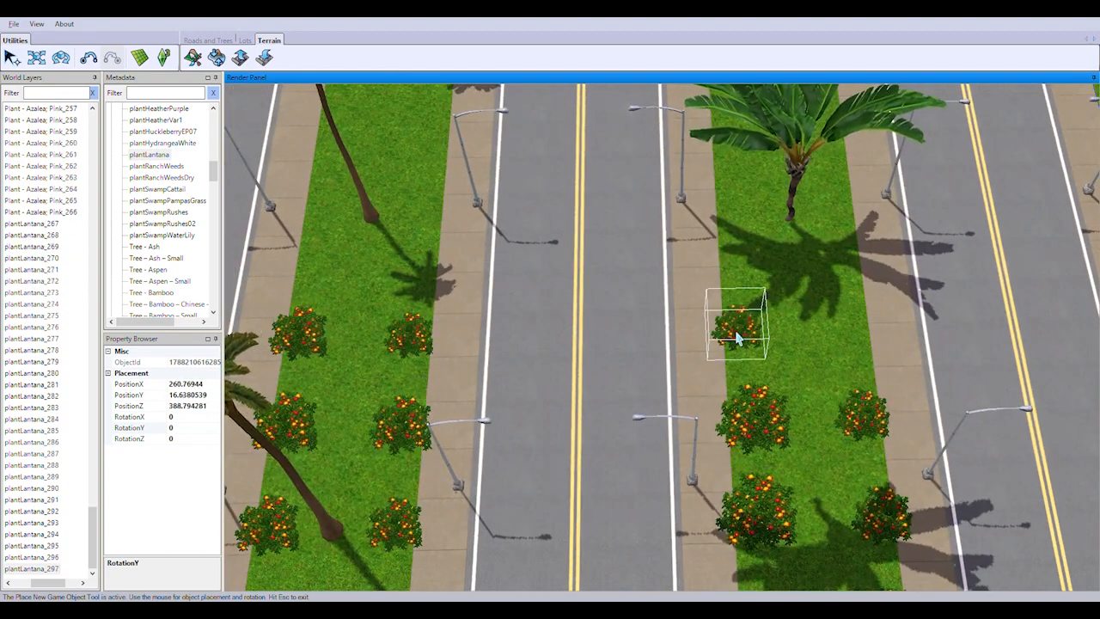
Plant the following rows of lantana pairs on both medians, up to about PositionZ 400
left_click(308, 266)
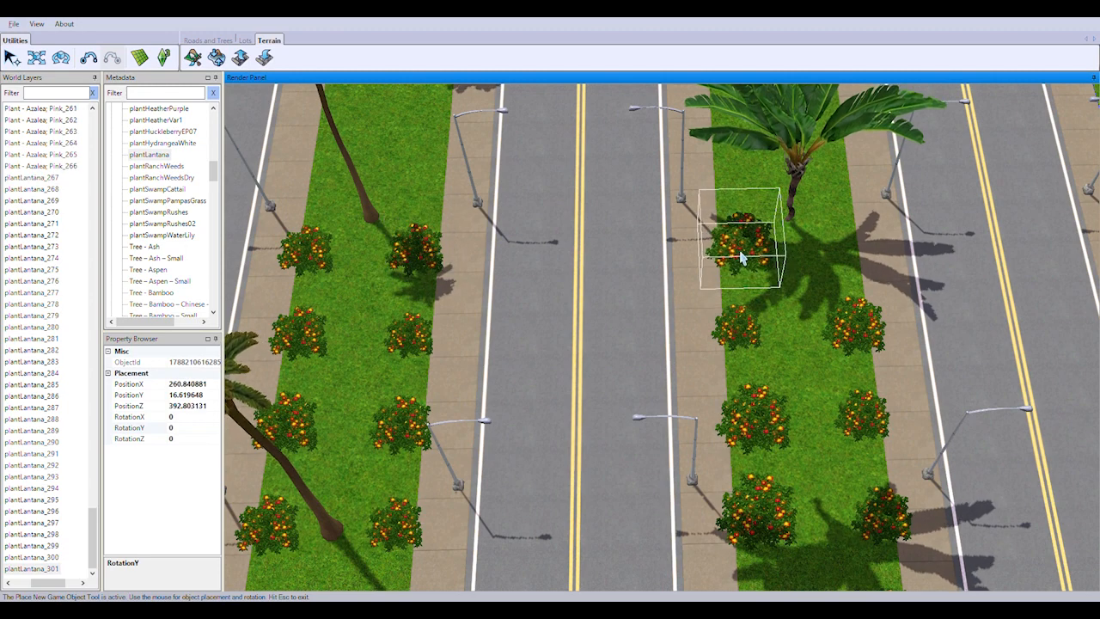
right_click_drag(818, 268, 381, 324)
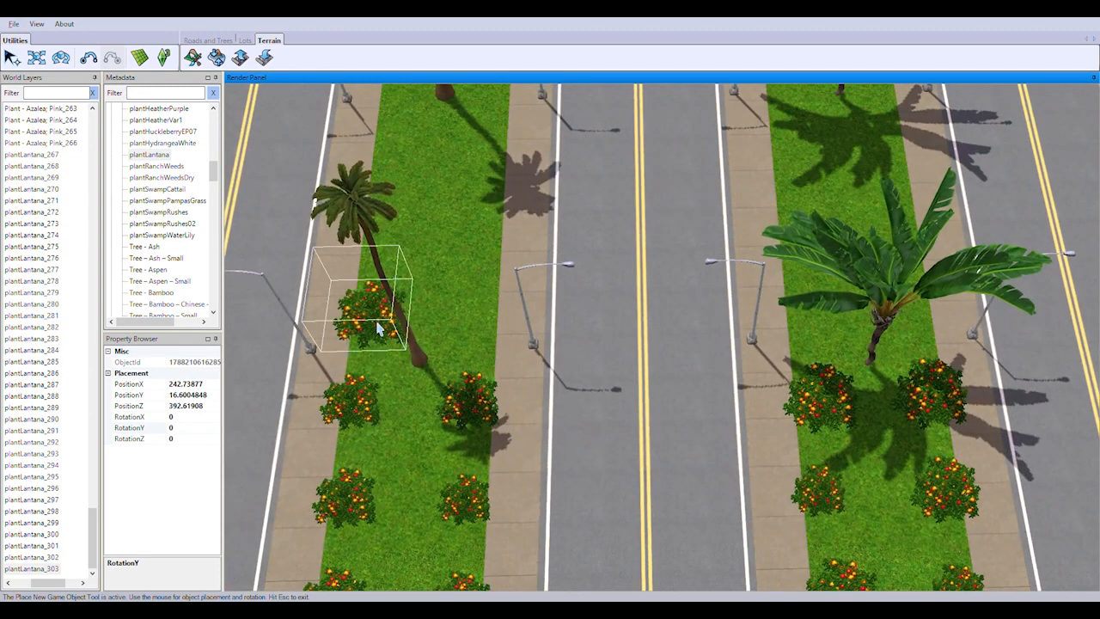
left_click(378, 323)
left_click(481, 322)
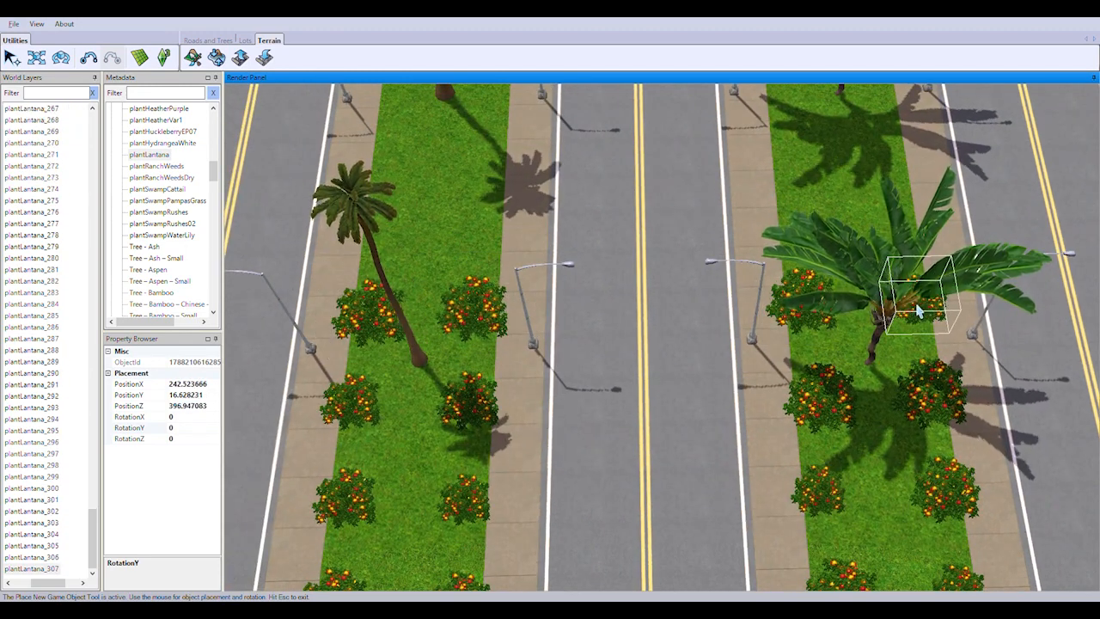
left_click(383, 245)
left_click(475, 225)
left_click(904, 232)
Extend the lantana rows around the next palms of both medians, up to about PositionZ 409
right_click_drag(903, 231, 828, 296)
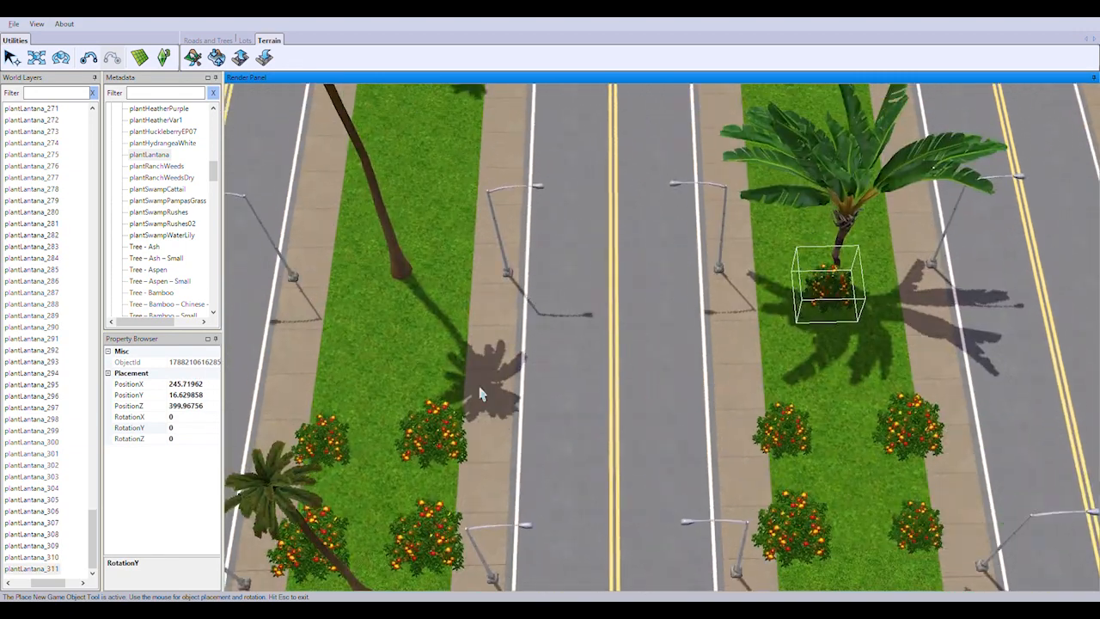
left_click(334, 362)
left_click(446, 355)
left_click(338, 280)
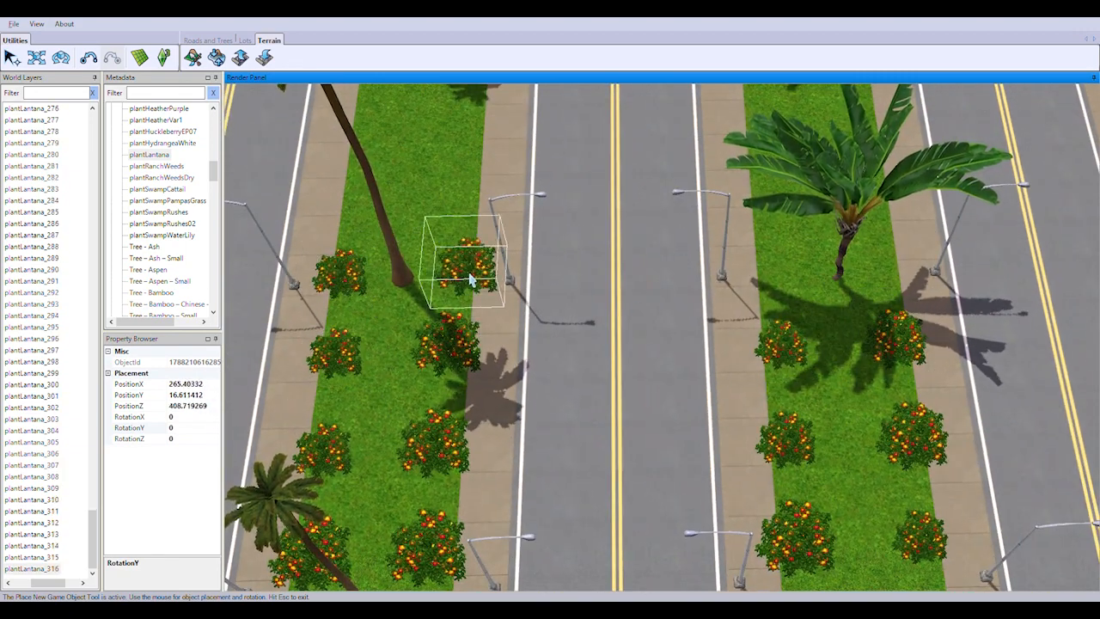
left_click(451, 276)
Plant another row of lantana pairs across both medians, at about PositionZ 413
right_click_drag(789, 294, 832, 397)
left_click(369, 408)
left_click(478, 402)
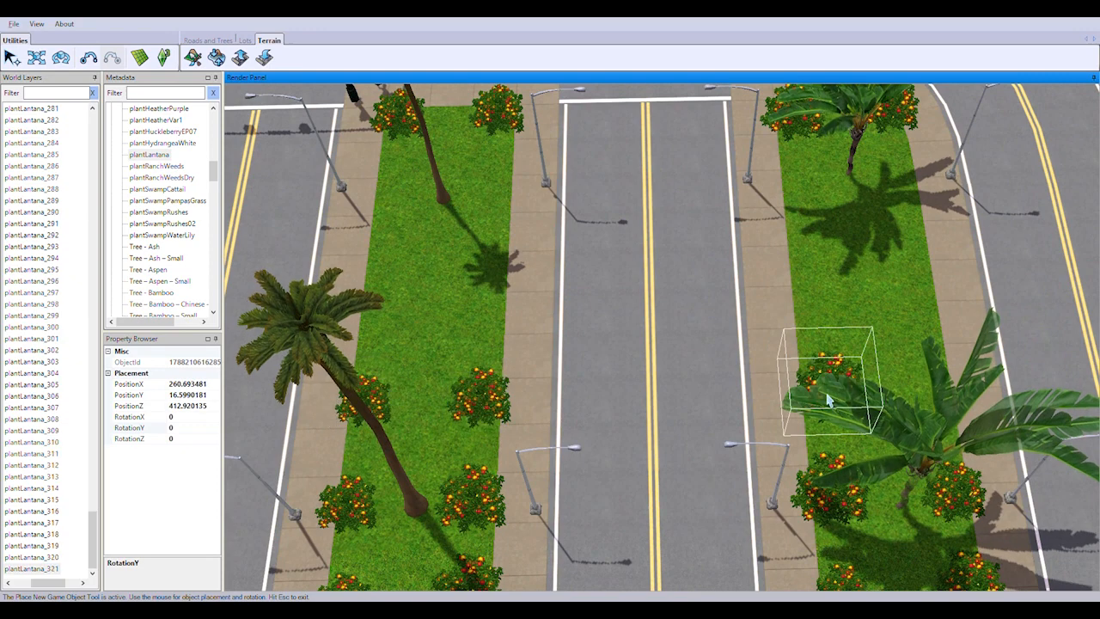
left_click(828, 398)
left_click(953, 389)
Plant the next row of lantana pairs across both medians, at about PositionZ 417
right_click_drag(392, 356, 264, 335)
left_click(265, 335)
left_click(367, 328)
left_click(695, 329)
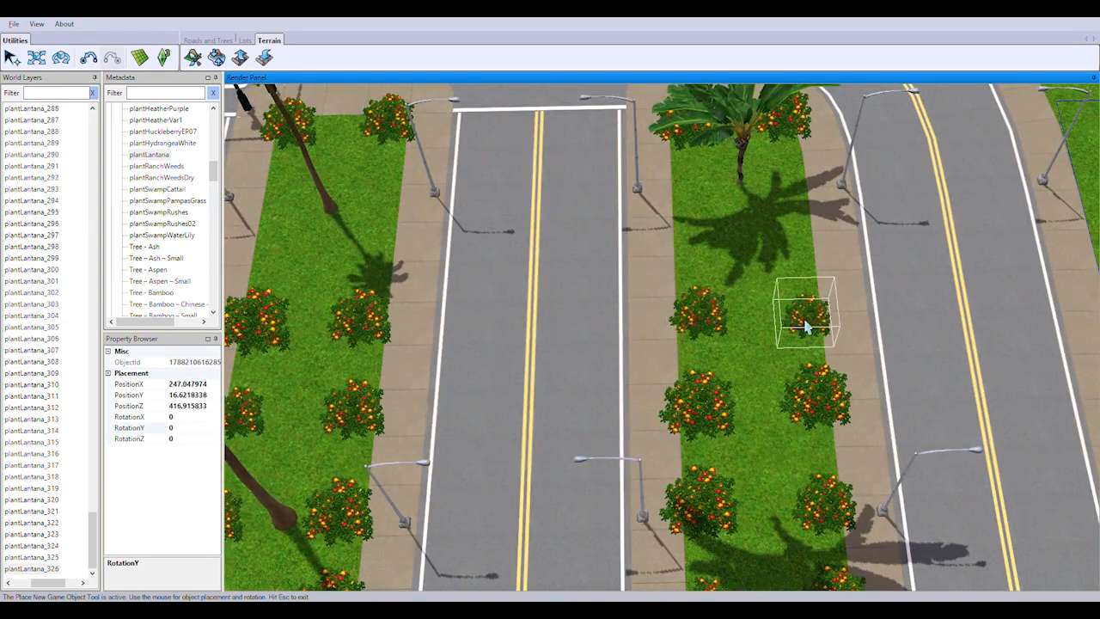
left_click(805, 328)
Fill the remaining gap before the far crosswalk ends with lantana pairs, up to about PositionZ 423, and stop placing
right_click_drag(776, 313, 940, 453)
left_click(387, 384)
left_click(503, 382)
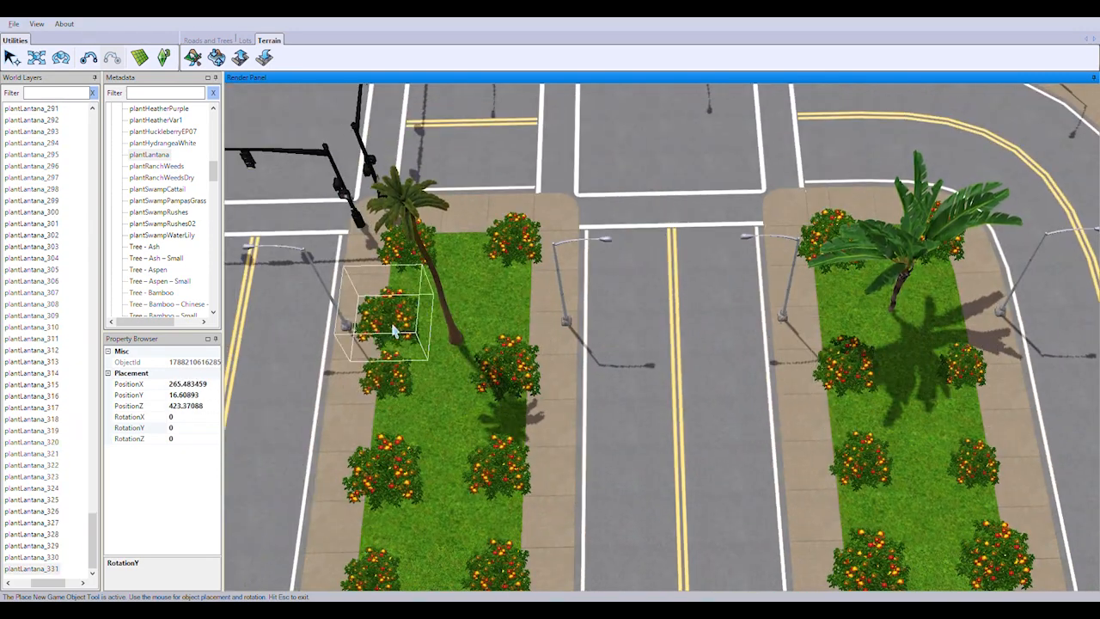
left_click(394, 331)
left_click(938, 313)
left_click(12, 57)
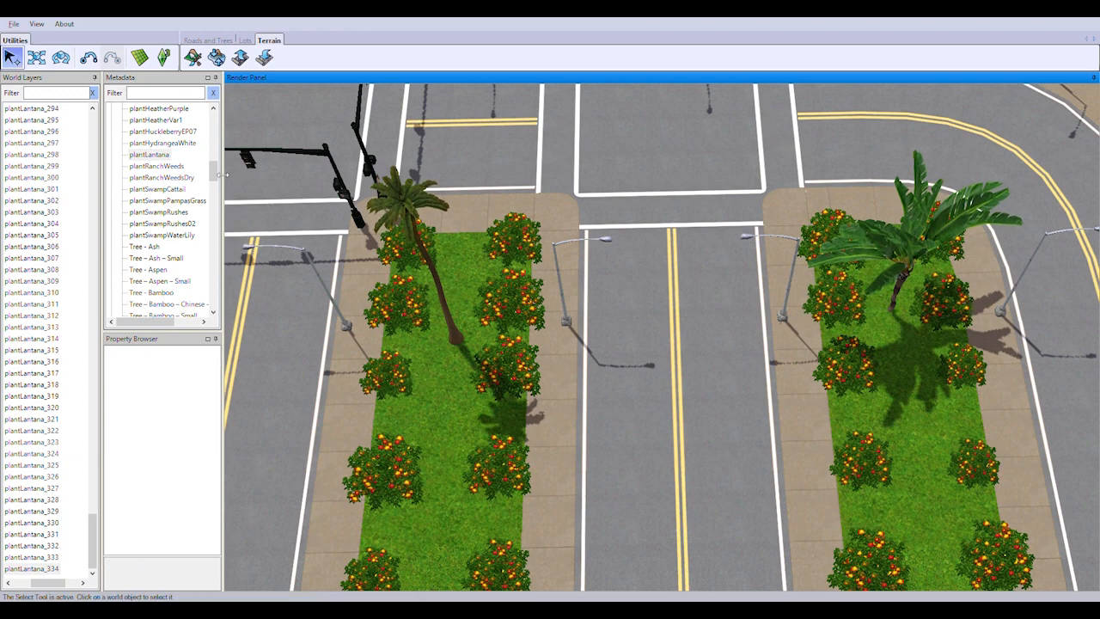
Plant pink azaleas (Plant - Azalea; Pink) between the lantanas of the tall-palm median, from its far end back to about PositionZ 403
left_click_drag(214, 170, 213, 119)
left_click(159, 131)
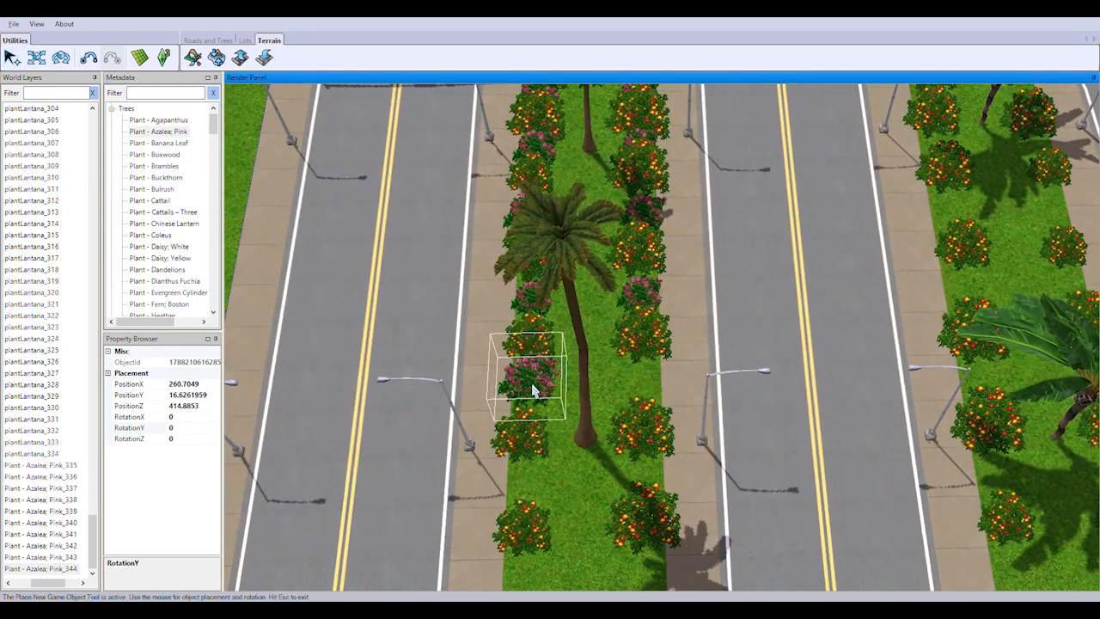
right_click_drag(645, 477, 582, 356)
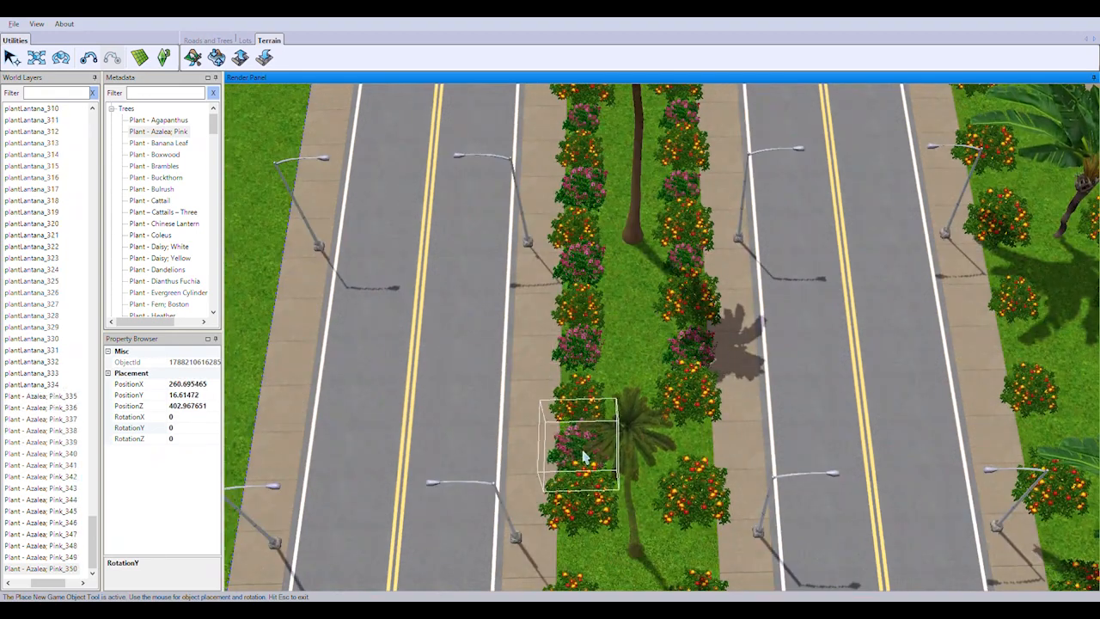
left_click(584, 458)
left_click(699, 454)
Continue the pink azaleas between the lantanas of the tall-palm median, back to about PositionZ 379
right_click_drag(649, 480, 655, 351)
left_click(610, 333)
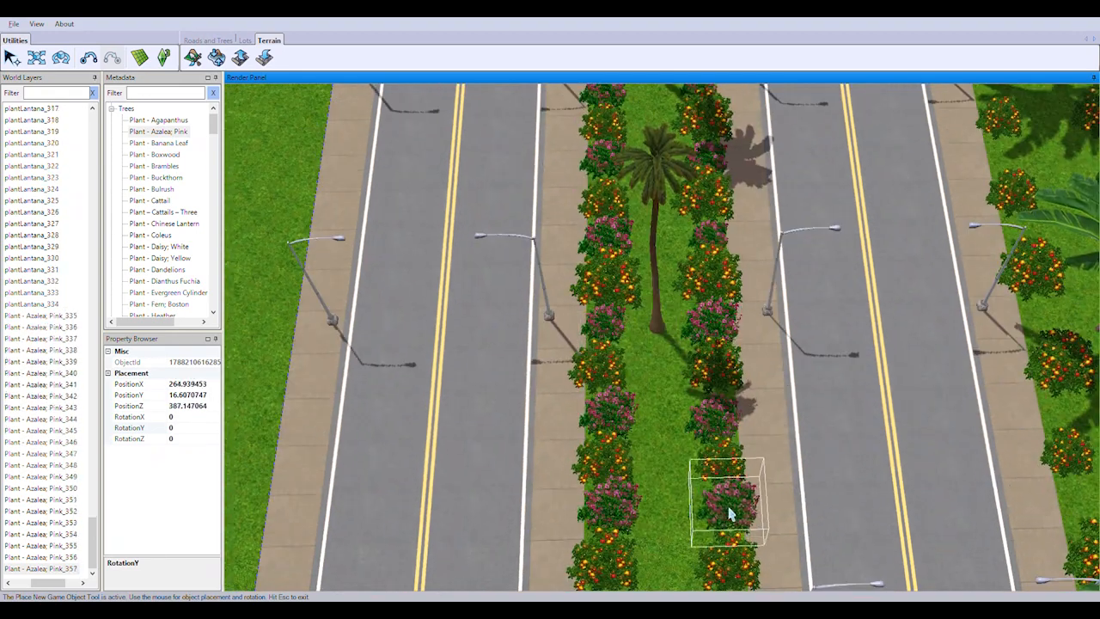
left_click(730, 514)
right_click_drag(657, 508, 638, 331)
left_click(722, 490)
right_click_drag(720, 491, 632, 411)
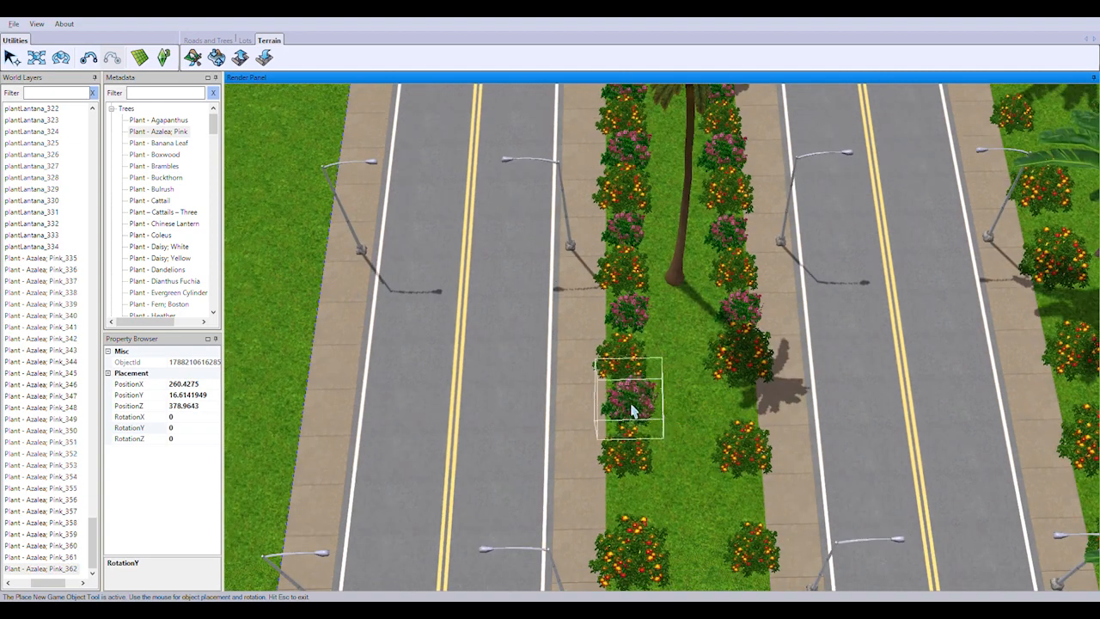
Plant the last pink azaleas between the lantanas at the near crosswalk end of the tall-palm median
left_click(636, 504)
left_click(747, 502)
right_click_drag(745, 499, 701, 492)
left_click(625, 435)
left_click(710, 436)
Plant pink azaleas between the lantanas of the broad-leaved palm median, from its near end up to about PositionZ 387
right_click_drag(765, 477, 847, 483)
right_click_drag(533, 364, 526, 408)
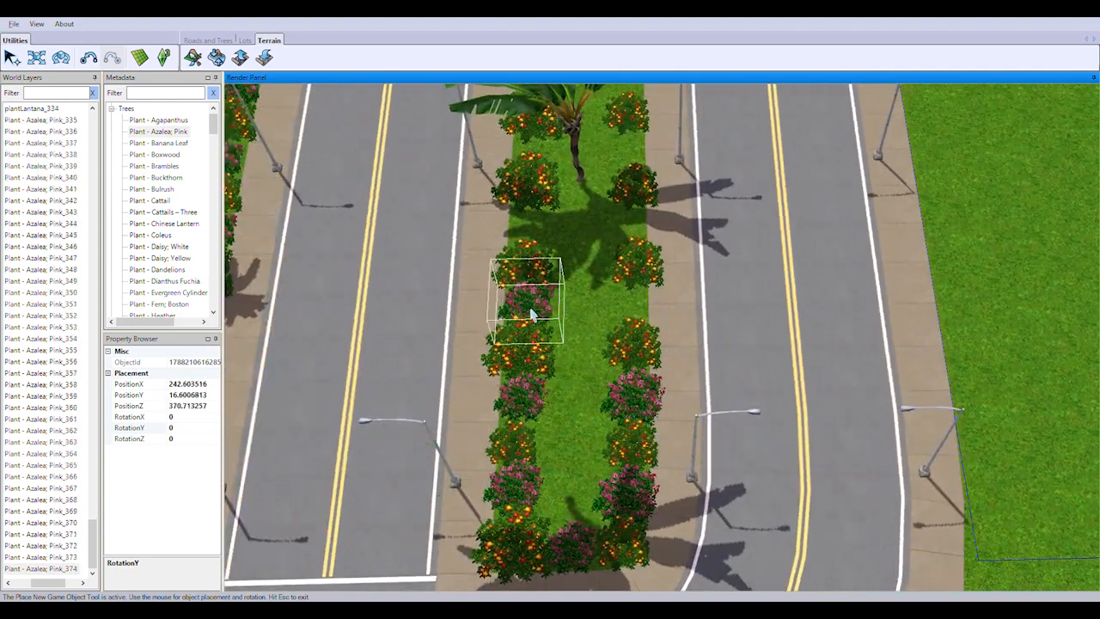
left_click(625, 273)
right_click_drag(625, 273, 581, 456)
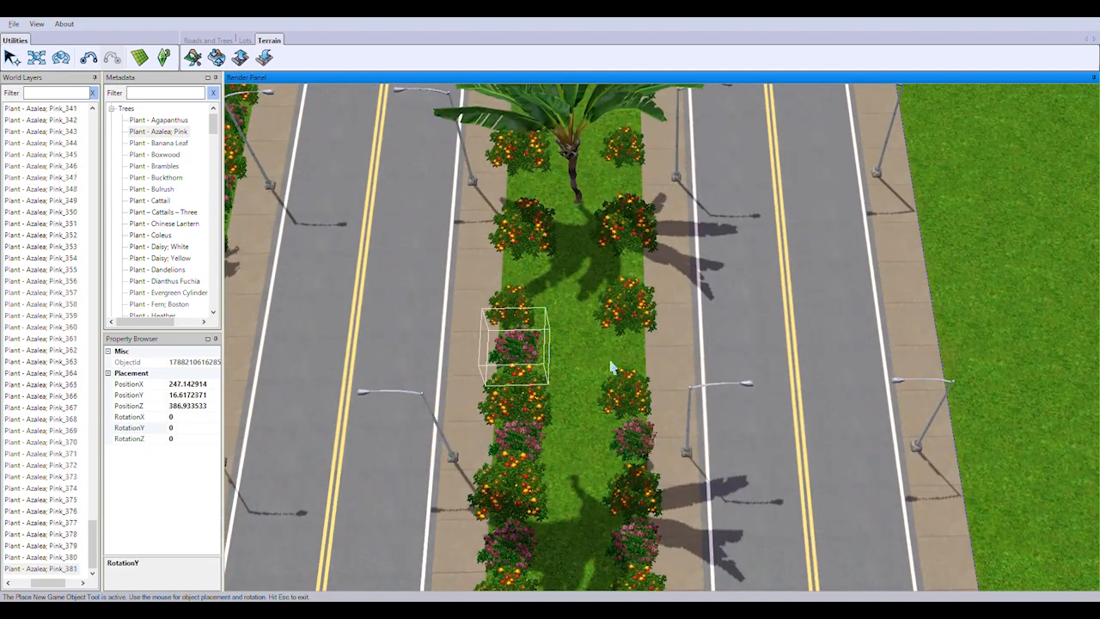
Continue the pink azaleas between the following lantana pairs of the broad-leaved palm median
right_click_drag(607, 297, 653, 429)
left_click(594, 396)
left_click(711, 404)
right_click_drag(704, 391, 643, 479)
left_click(579, 483)
left_click(693, 486)
Plant the remaining pink azaleas past PositionZ 419 to the far end of the broad-leaved palm median, and stop placing
left_click(680, 297)
right_click_drag(661, 215, 647, 421)
left_click(546, 430)
left_click(670, 266)
right_click_drag(670, 265, 533, 370)
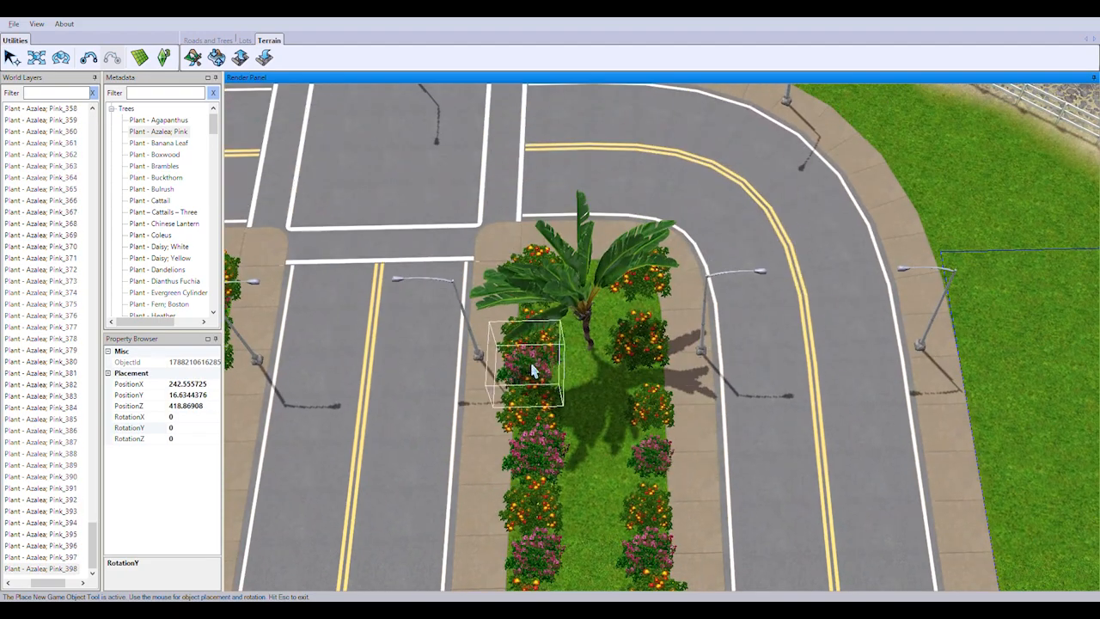
right_click_drag(614, 349, 576, 387)
scroll(576, 387, "up", 3)
left_click(12, 57)
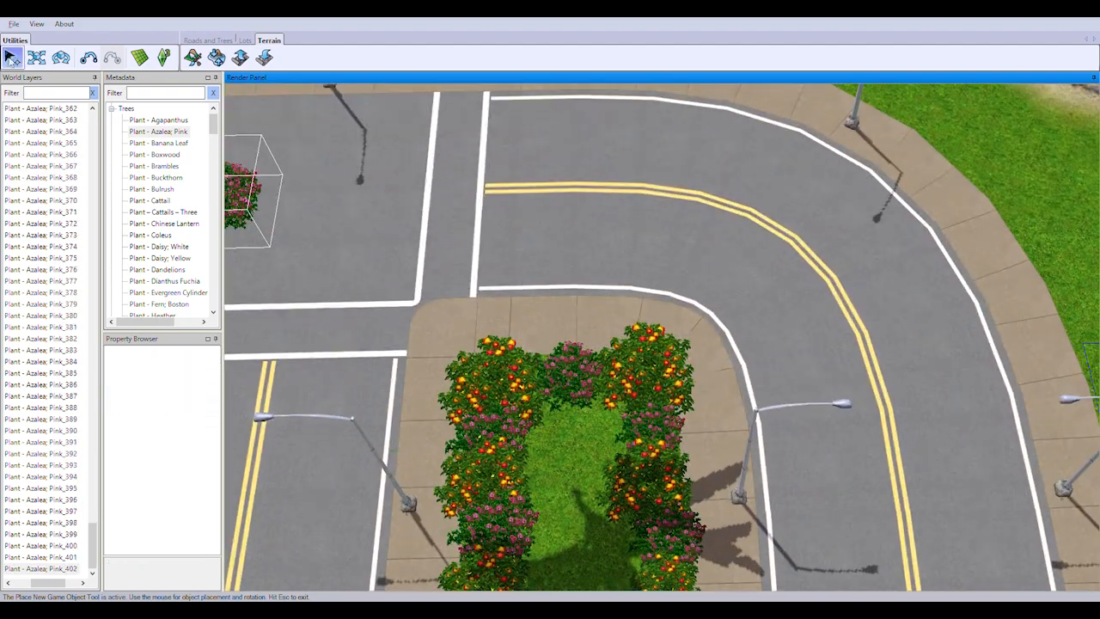
Plant a red rhododendron (treeRhododendron) on the grass corner behind the traffic lights at the intersection
scroll(663, 344, "down", 5)
right_click_drag(663, 344, 538, 336)
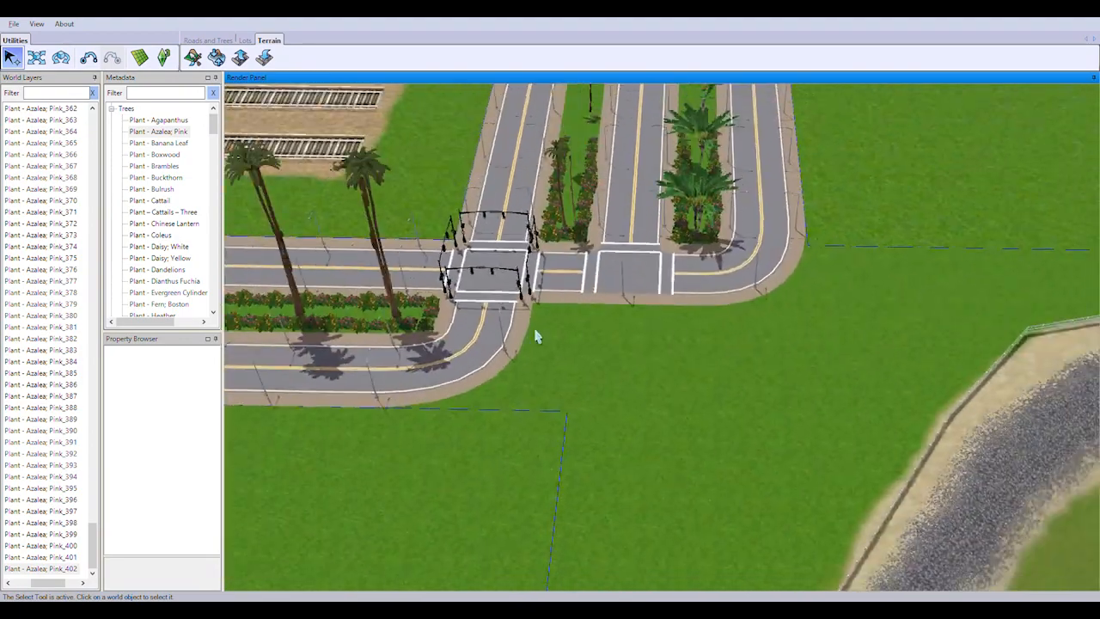
middle_click_drag(538, 336, 653, 351)
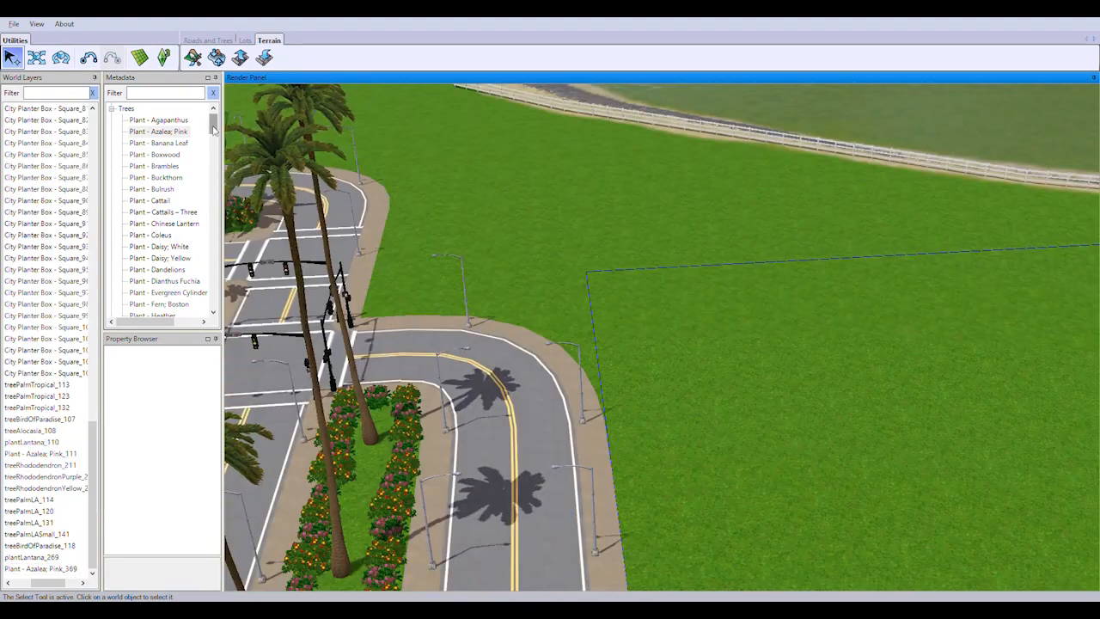
left_click_drag(216, 274, 214, 299)
double_click(165, 236)
right_click_drag(387, 258, 518, 315)
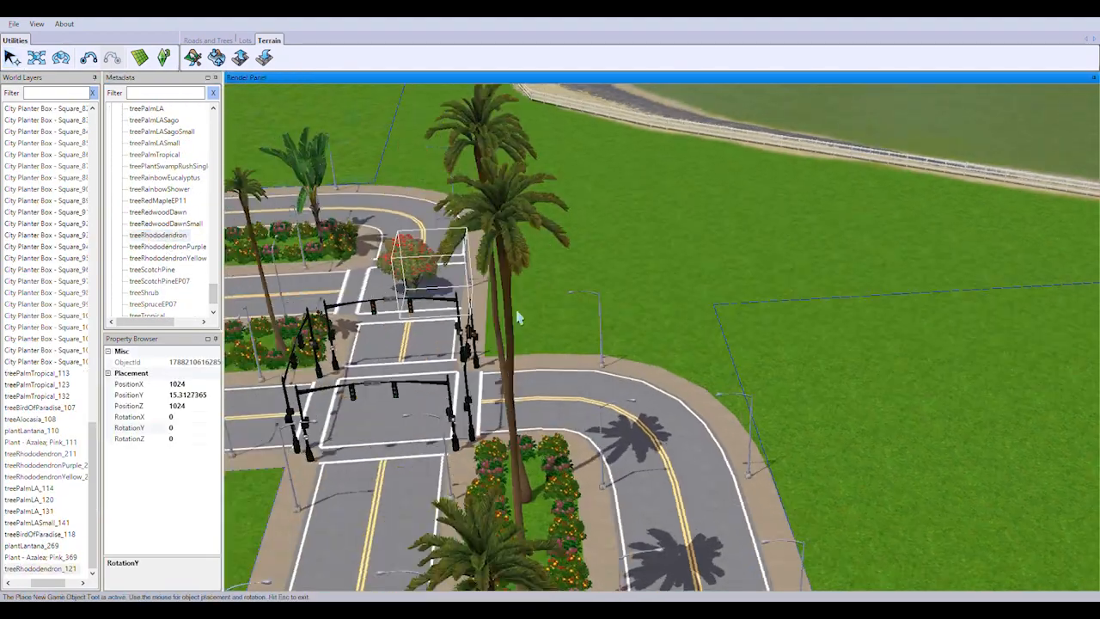
scroll(524, 318, "up", 5)
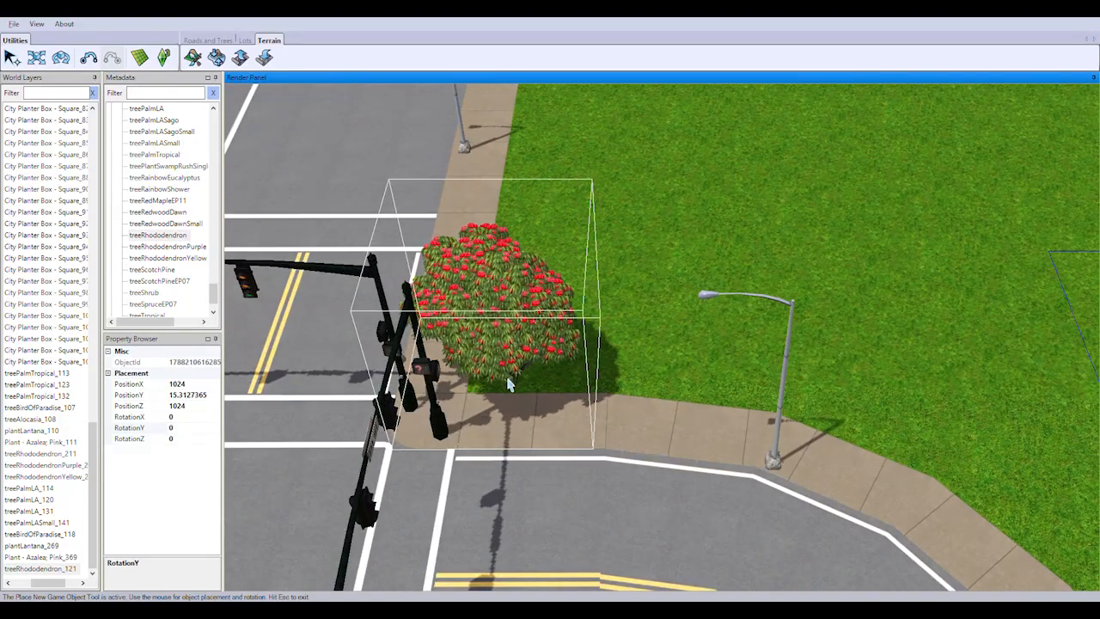
left_click_drag(515, 393, 530, 412)
Try a treeRhododendronPurple beside the red rhododendron at the neighbouring median's end, and delete it
scroll(533, 387, "down", 4)
right_click_drag(516, 258, 285, 255)
double_click(168, 247)
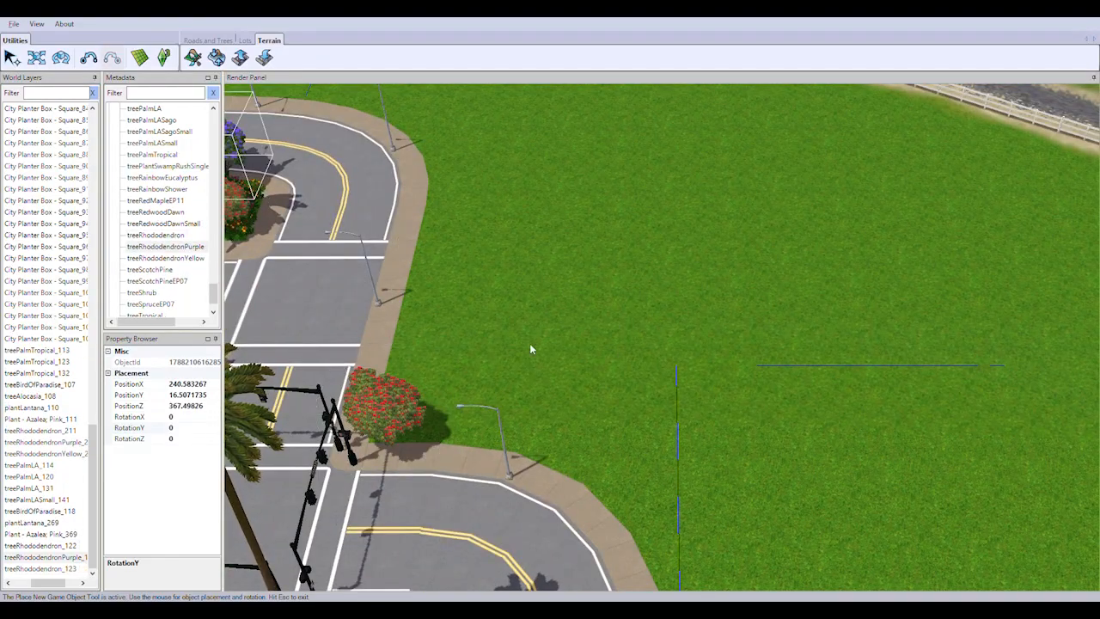
left_click(42, 559)
key("Delete")
Reposition a red rhododendron onto the grass corner beside the traffic lights
right_click_drag(549, 356, 627, 264)
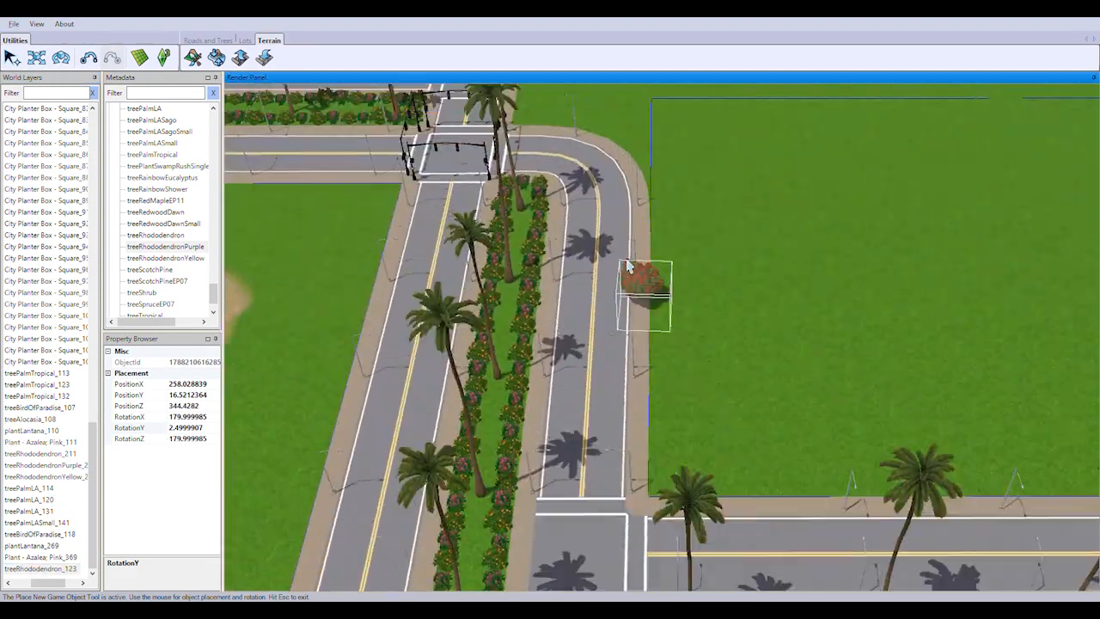
scroll(630, 275, "up", 5)
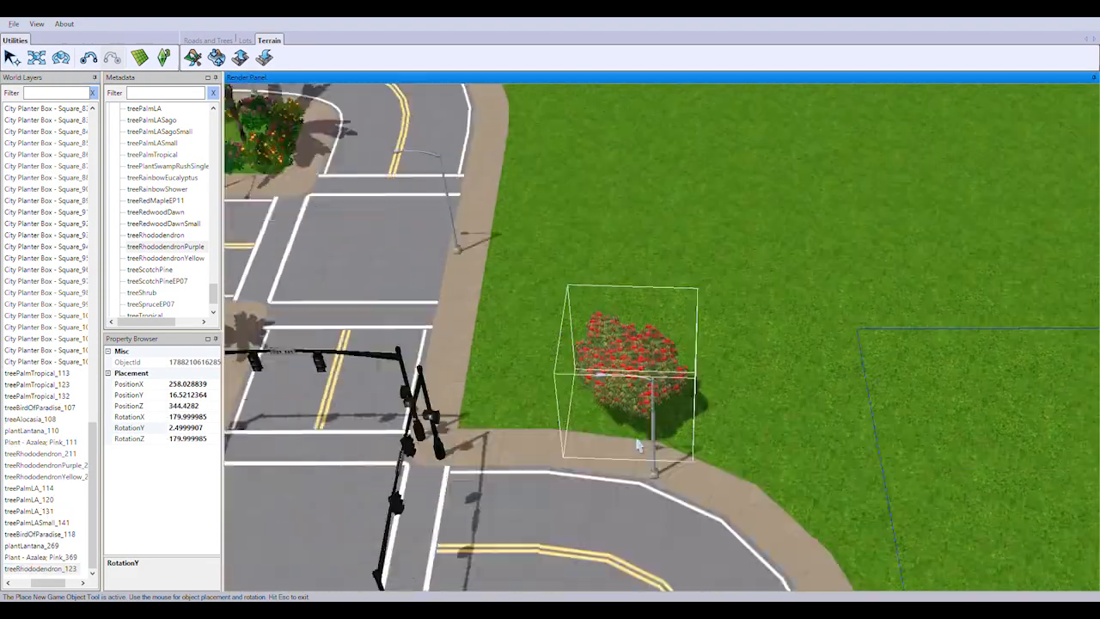
left_click(480, 428)
Plant a treeRhododendronPurple on the open grass near the fenced gravel path, at about PositionX 259, PositionZ 269
right_click_drag(581, 344, 774, 197)
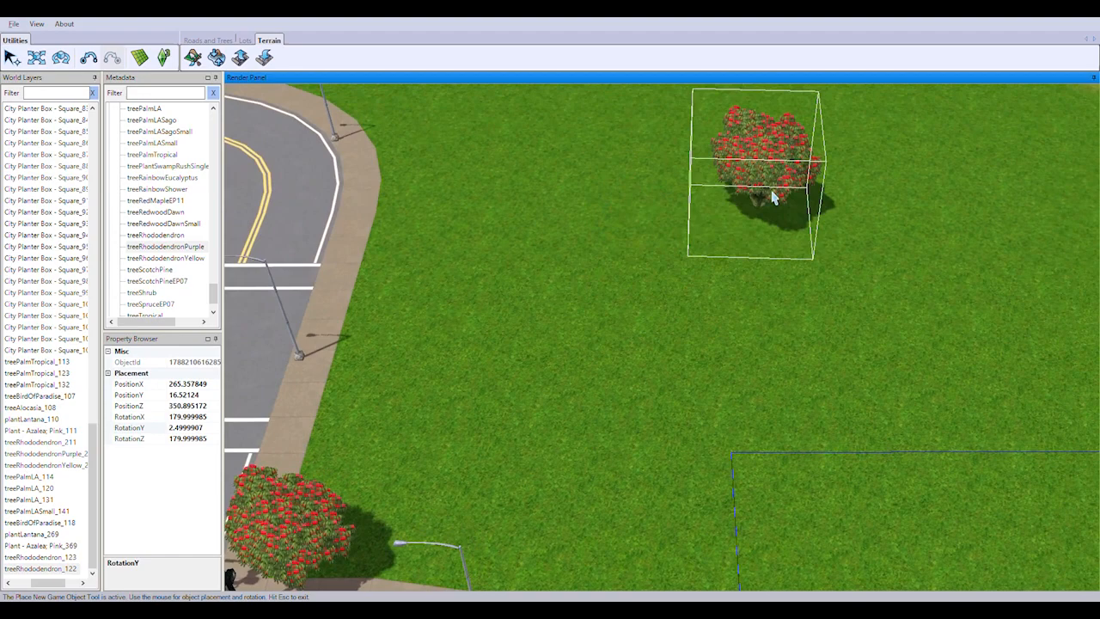
scroll(772, 193, "down", 5)
double_click(197, 248)
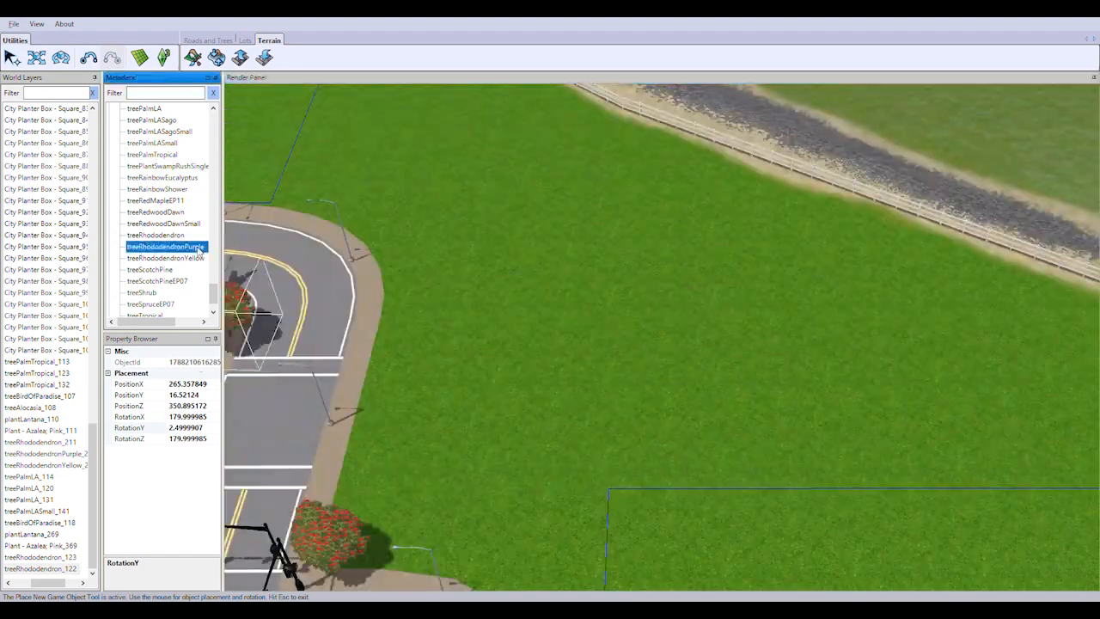
right_click_drag(638, 389, 730, 233)
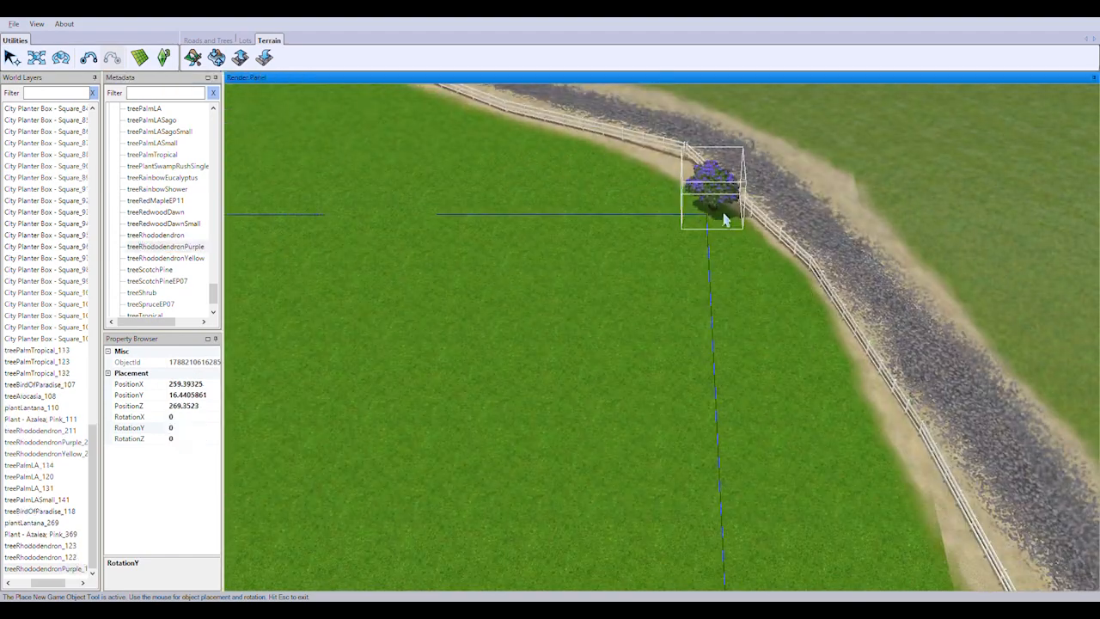
Place a treeRhododendronYellow at the fence corner beside the gravel path, and stop placing
double_click(162, 258)
right_click_drag(365, 129, 484, 364)
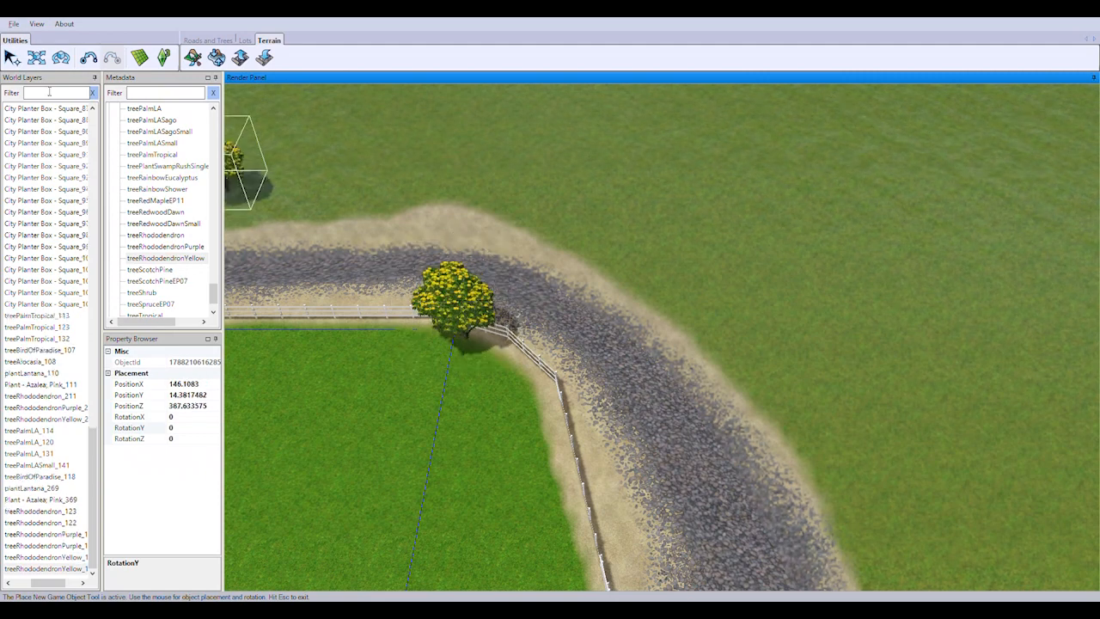
left_click(12, 58)
Delete the surplus purple rhododendron from the world
right_click_drag(343, 258, 429, 398)
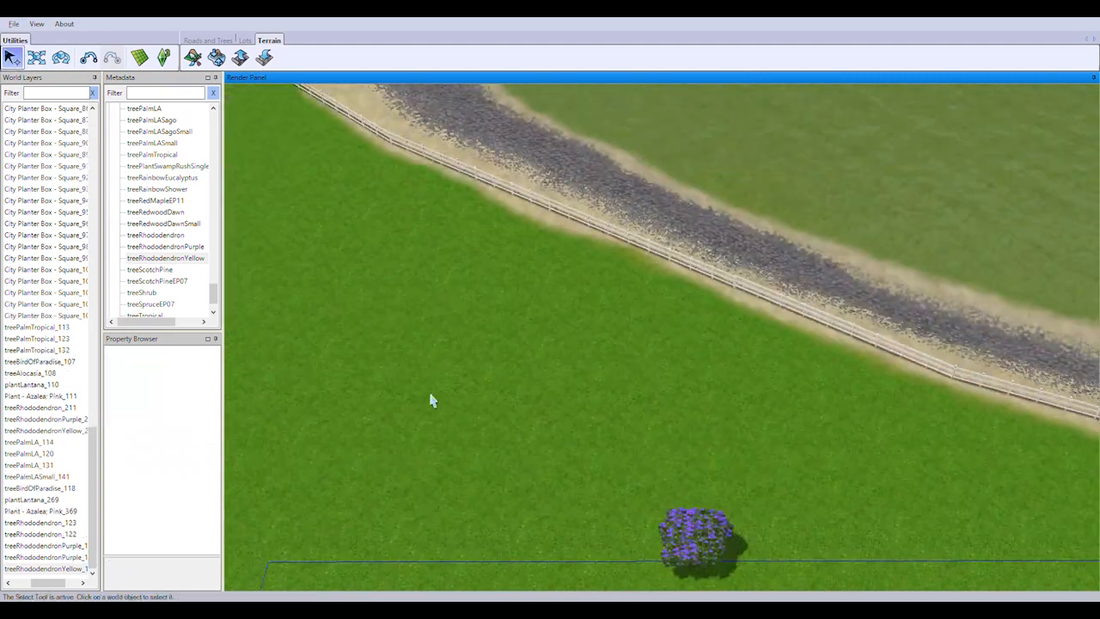
scroll(486, 401, "down", 4)
left_click(68, 562)
key("Delete")
Delete the surplus red rhododendron treeRhododendron_122 from the world
right_click_drag(513, 343, 698, 338)
left_click(387, 438)
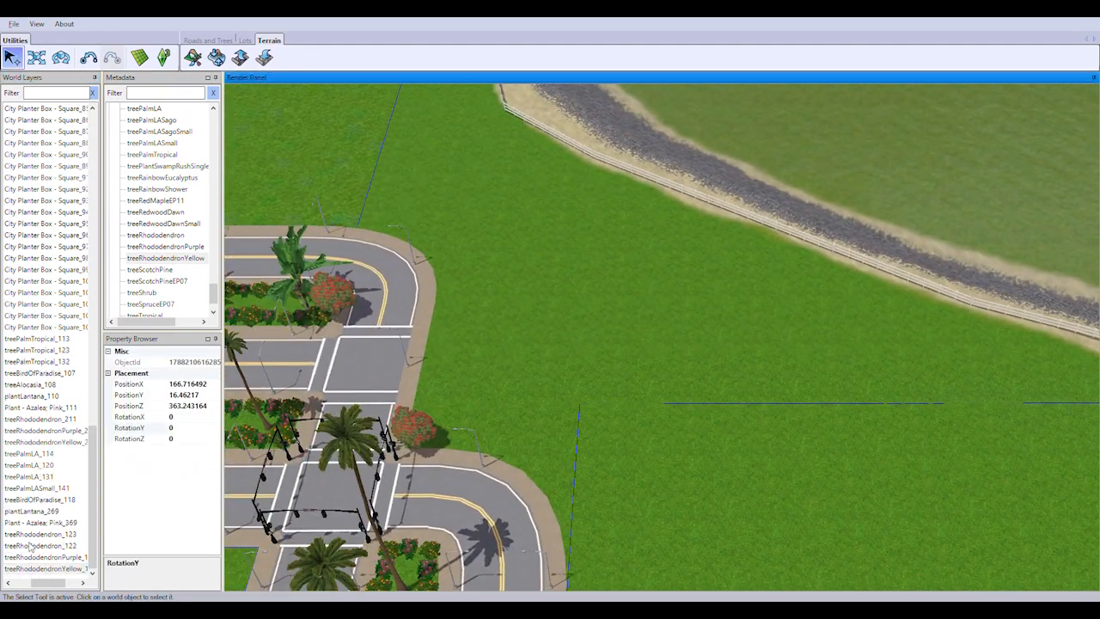
left_click(52, 535)
left_click(57, 547)
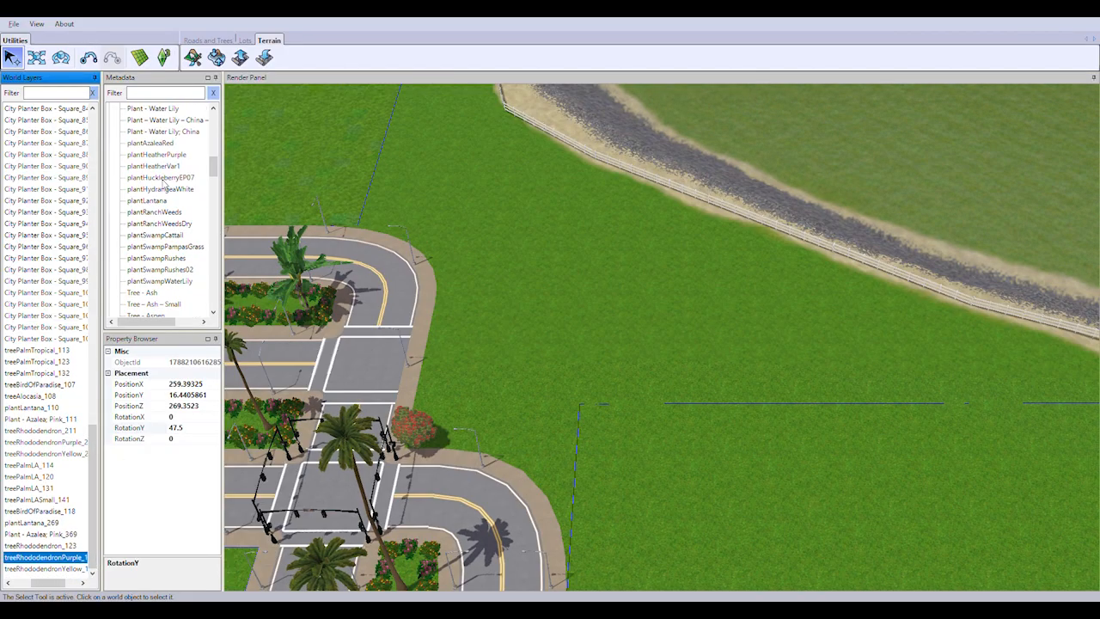
Plant plantLantana bushes on the grass edge from the red rhododendron past the streetlamp along the curved sidewalk
left_click(148, 200)
scroll(602, 318, "up", 6)
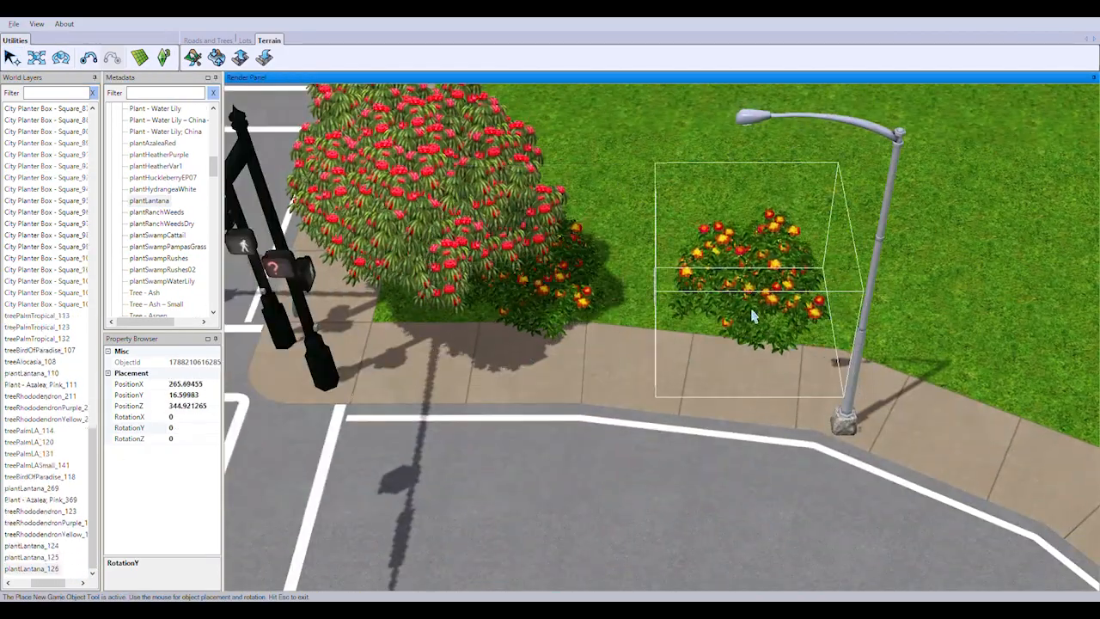
left_click(754, 317)
left_click(987, 373)
right_click_drag(987, 374, 634, 336)
left_click(634, 336)
right_click_drag(773, 484, 729, 385)
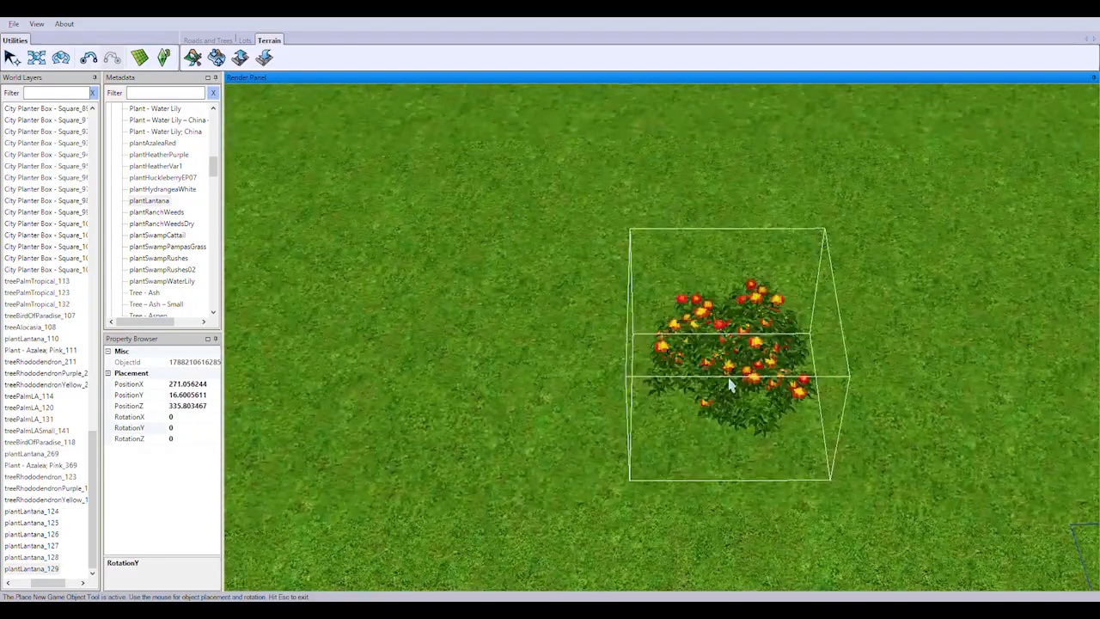
Plant a row of plantLantana on the other side of the red rhododendron, along the straight sidewalk past the streetlamp
scroll(729, 385, "down", 6)
middle_click_drag(553, 317, 592, 374)
right_click_drag(592, 375, 613, 333)
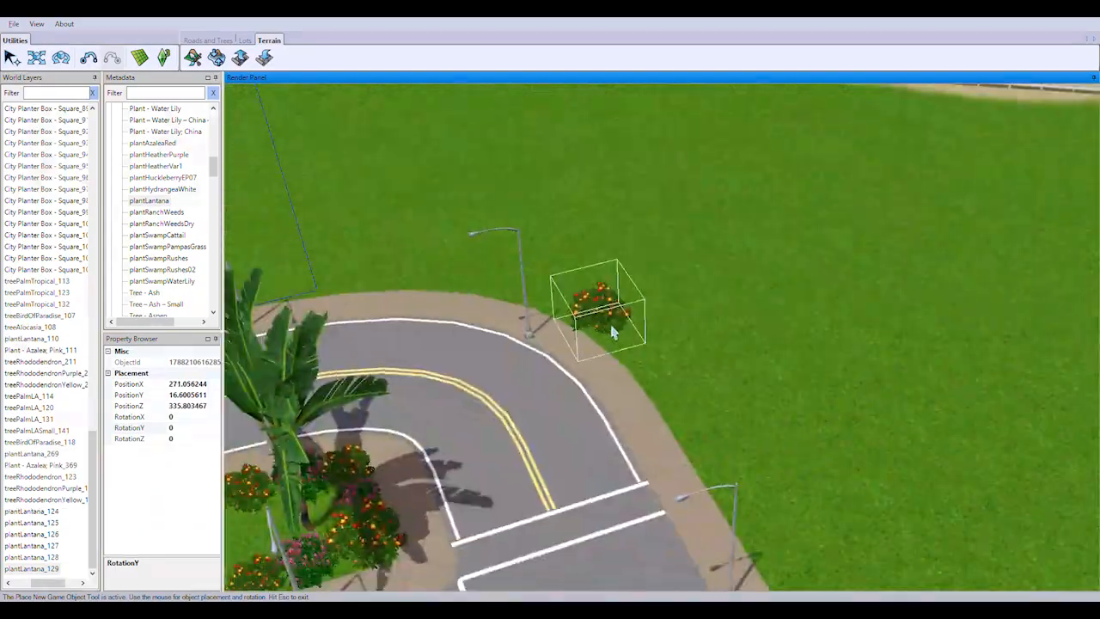
scroll(613, 332, "down", 4)
middle_click_drag(756, 434, 666, 396)
scroll(665, 395, "up", 3)
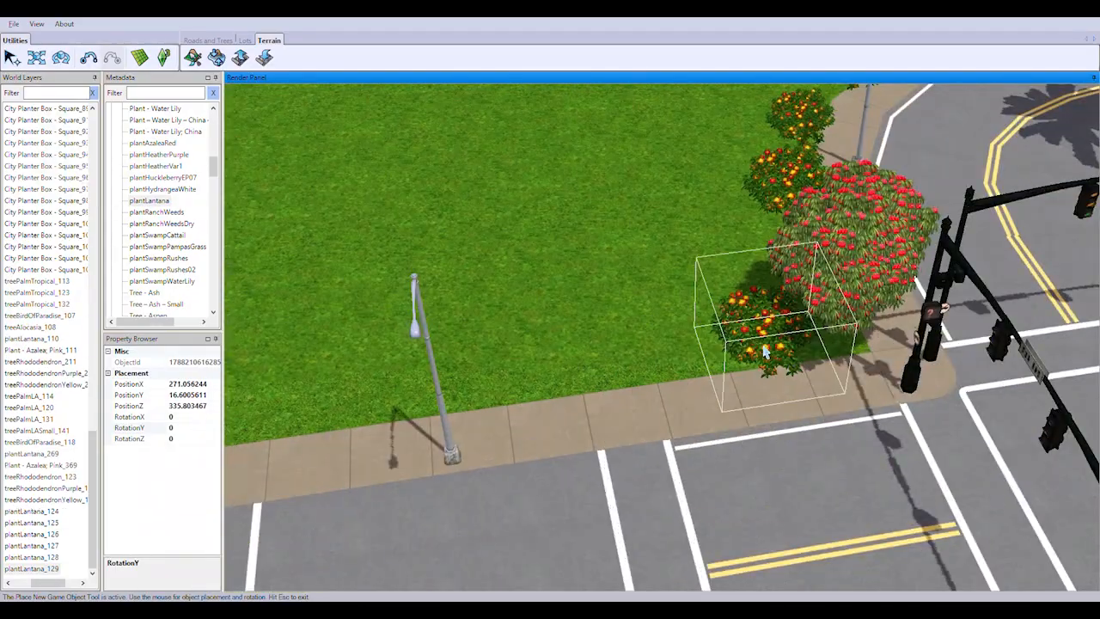
left_click(750, 349)
left_click(618, 358)
left_click(469, 388)
left_click(311, 412)
Extend the plantLantana row along the sidewalk past the crosswalk and around the streetlamp at the road bend
right_click_drag(312, 413, 656, 391)
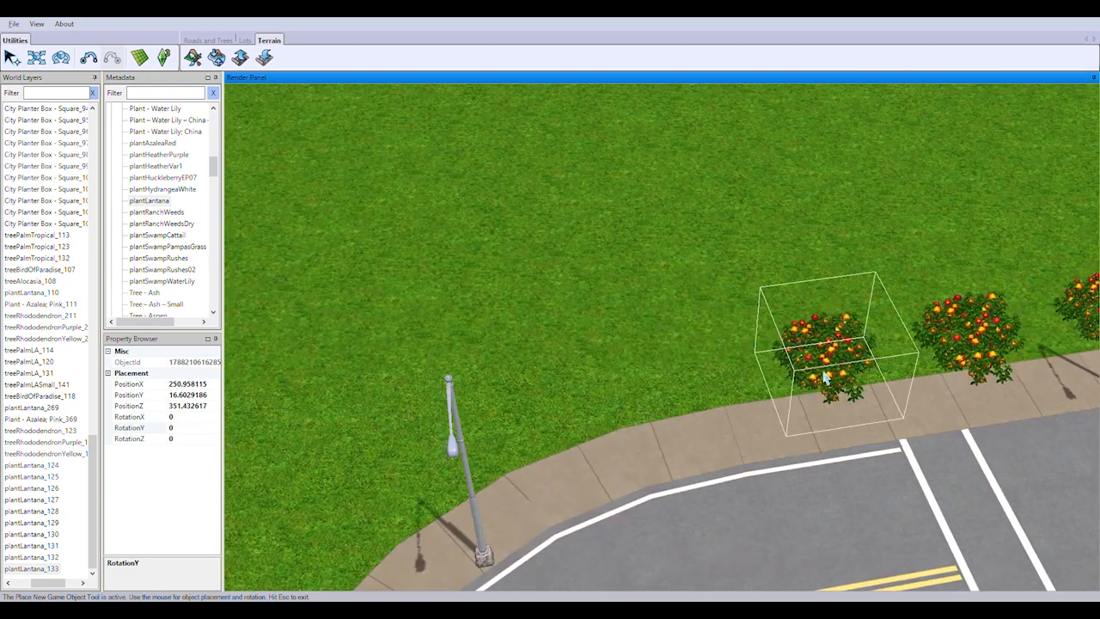
left_click(825, 378)
left_click(676, 378)
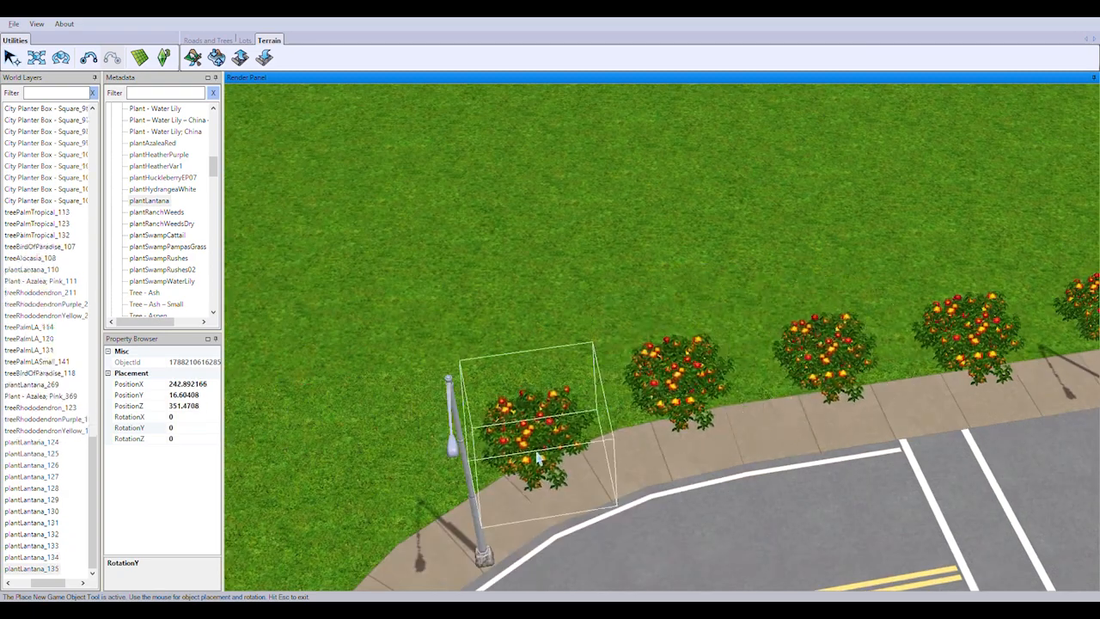
left_click(528, 421)
left_click(384, 532)
right_click_drag(384, 532, 653, 344)
left_click(584, 471)
Finish the plantLantana row at the lot boundary on the road bend and stop placing
right_click_drag(386, 567, 675, 378)
middle_click_drag(675, 379, 543, 455)
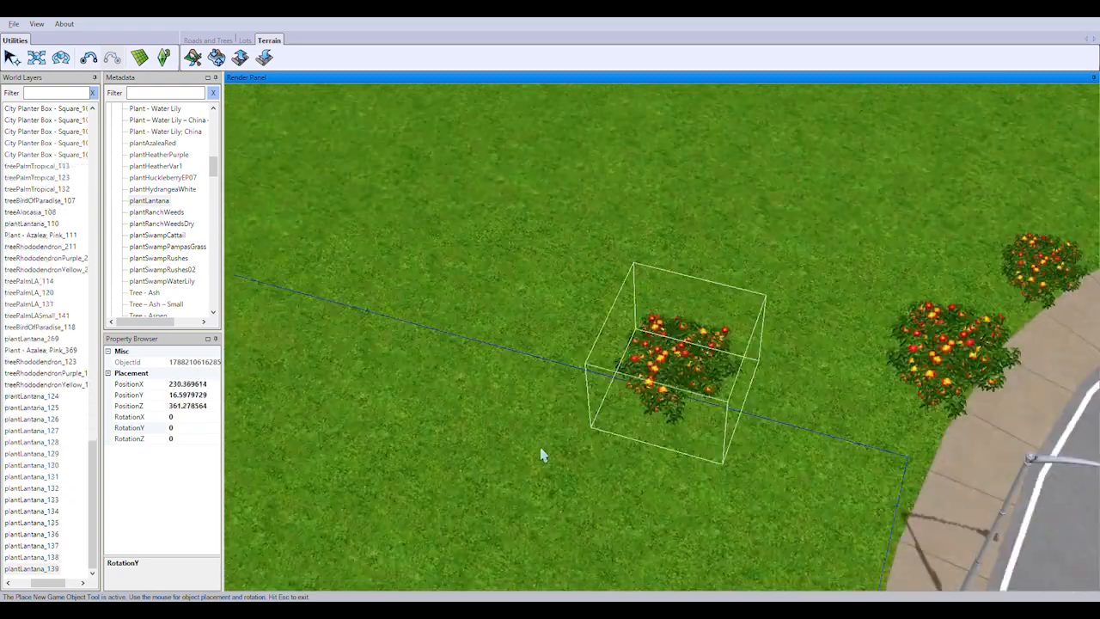
scroll(720, 270, "down", 4)
scroll(786, 448, "up", 1)
right_click_drag(842, 456, 757, 372)
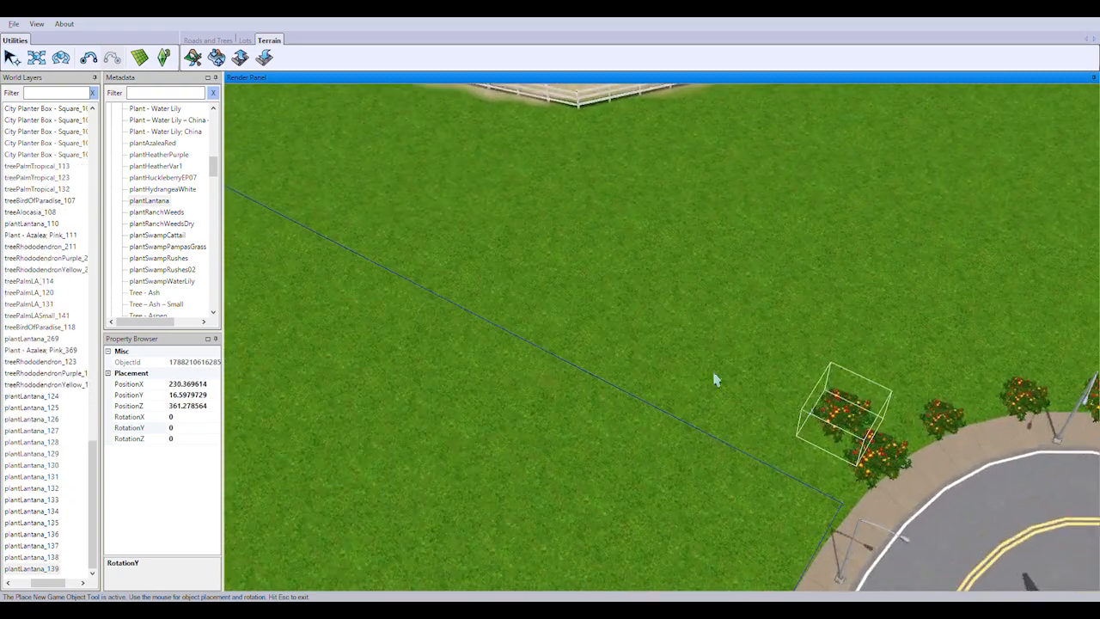
scroll(726, 336, "down", 3)
right_click_drag(739, 287, 670, 262)
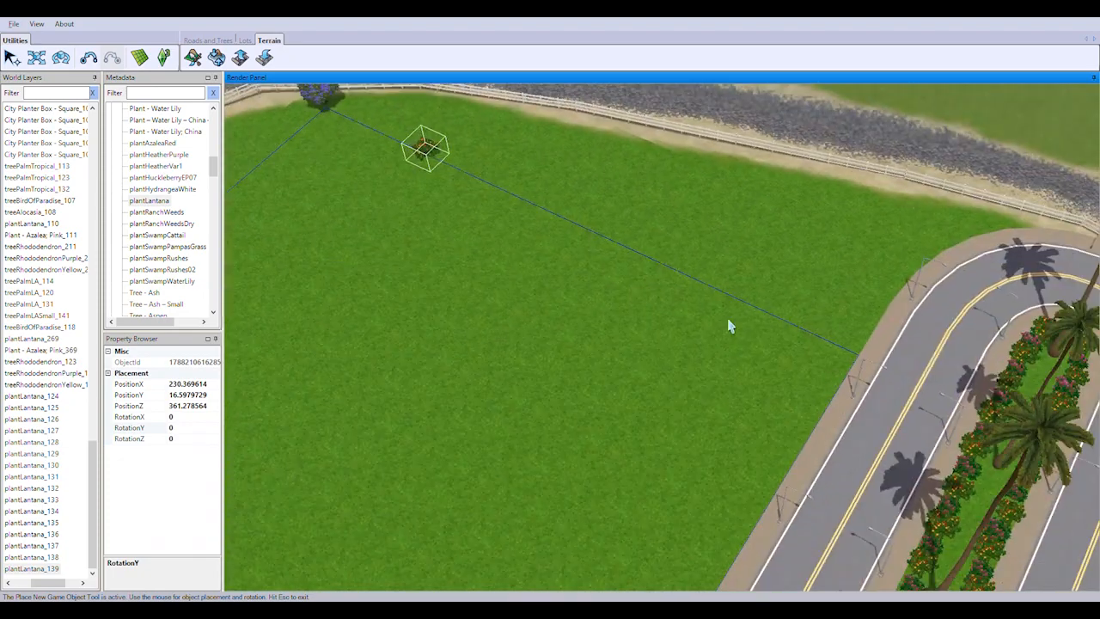
key("Escape")
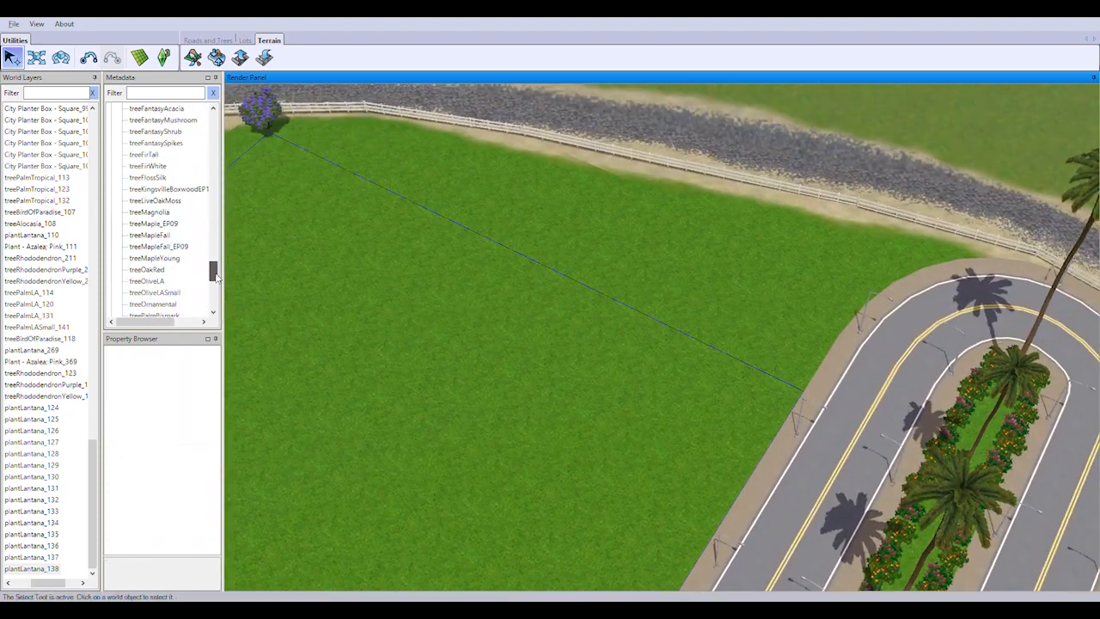
Plant a treeRhododendron on the grass where the lot boundary meets the sidewalk of the looping road, and stop placing
left_click_drag(215, 272, 215, 289)
left_click(157, 292)
scroll(550, 361, "up", 4)
scroll(551, 365, "down", 2)
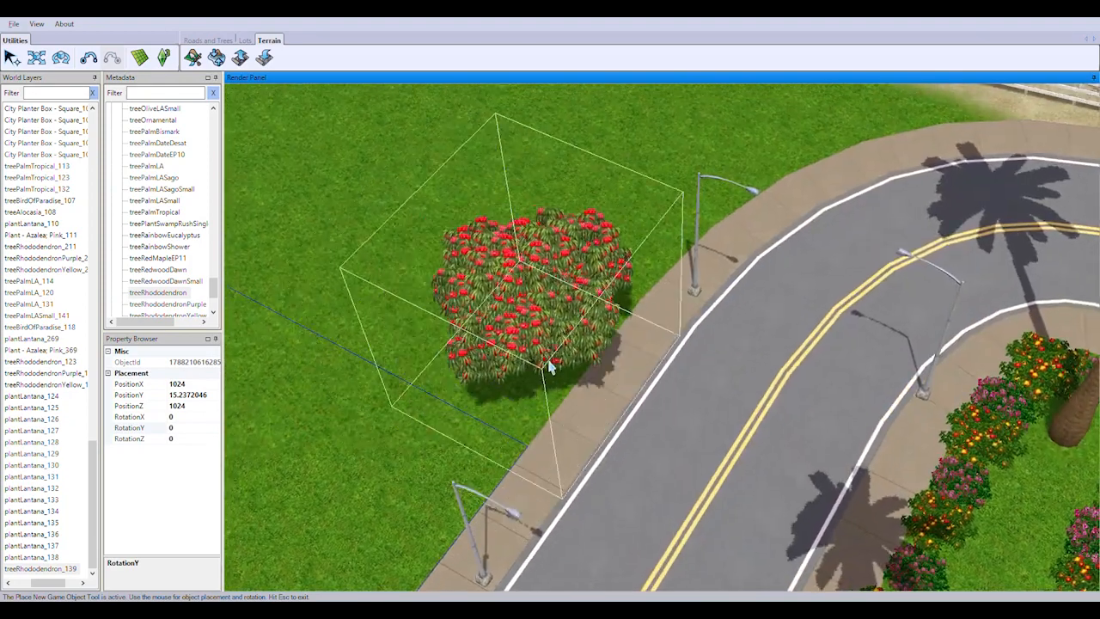
left_click(741, 348)
key("Escape")
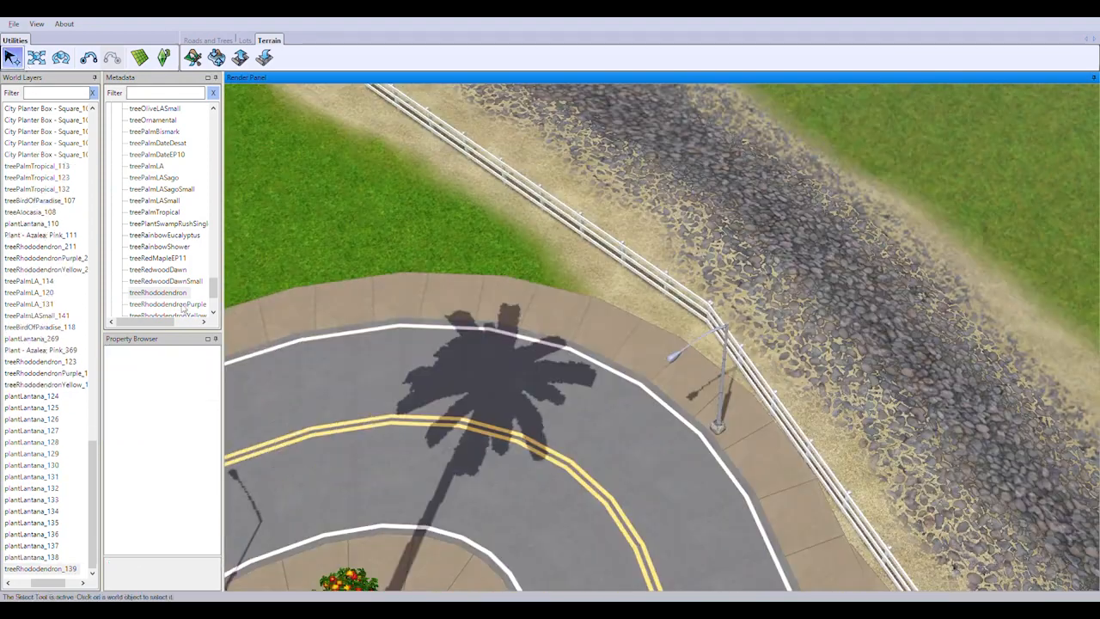
Plant a treeRhododendronYellow where the grass narrows between the road loop's sidewalk and the white fence, and stop placing
left_click(175, 311)
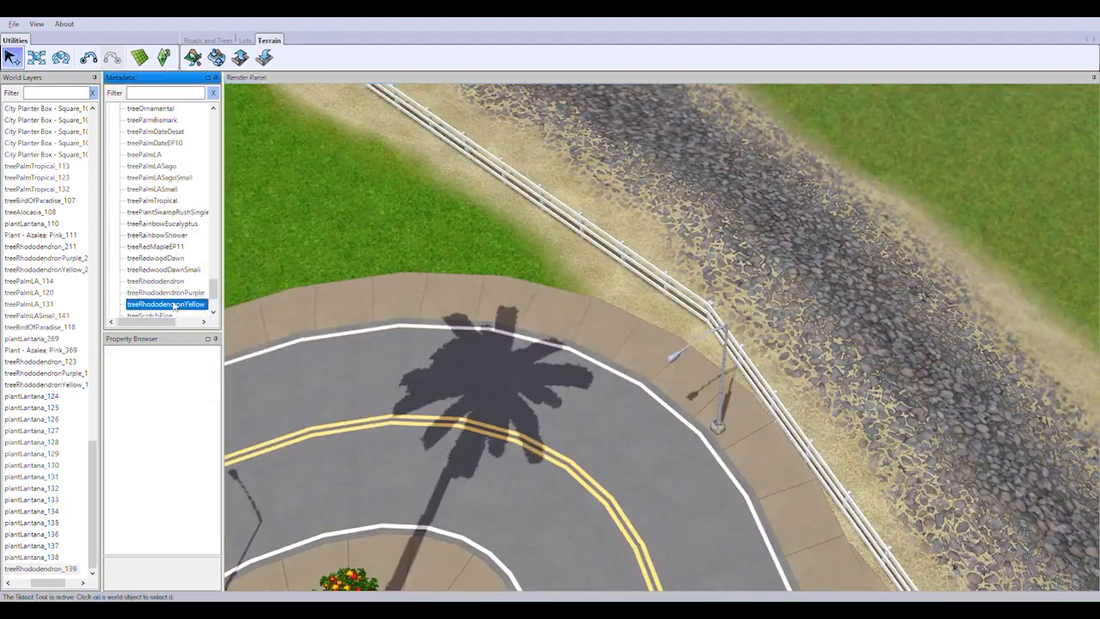
left_click(572, 288)
key("Escape")
right_click_drag(567, 283, 296, 198)
Plant a plantLantana row along the sidewalk curve between the red and yellow rhododendrons, and stop placing
left_click_drag(215, 290, 219, 232)
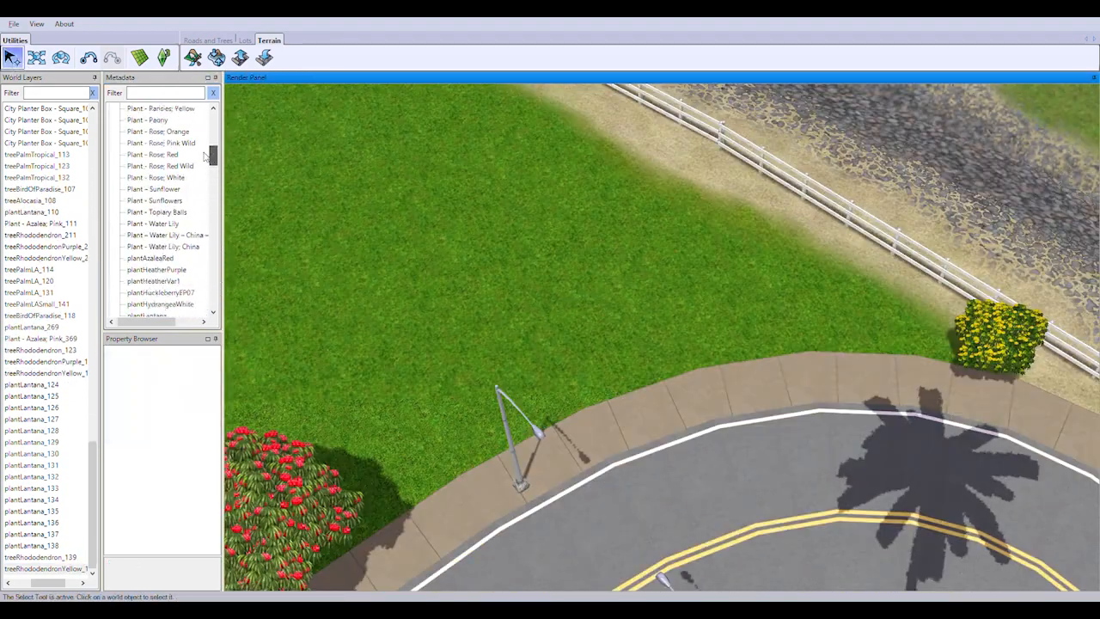
left_click(151, 200)
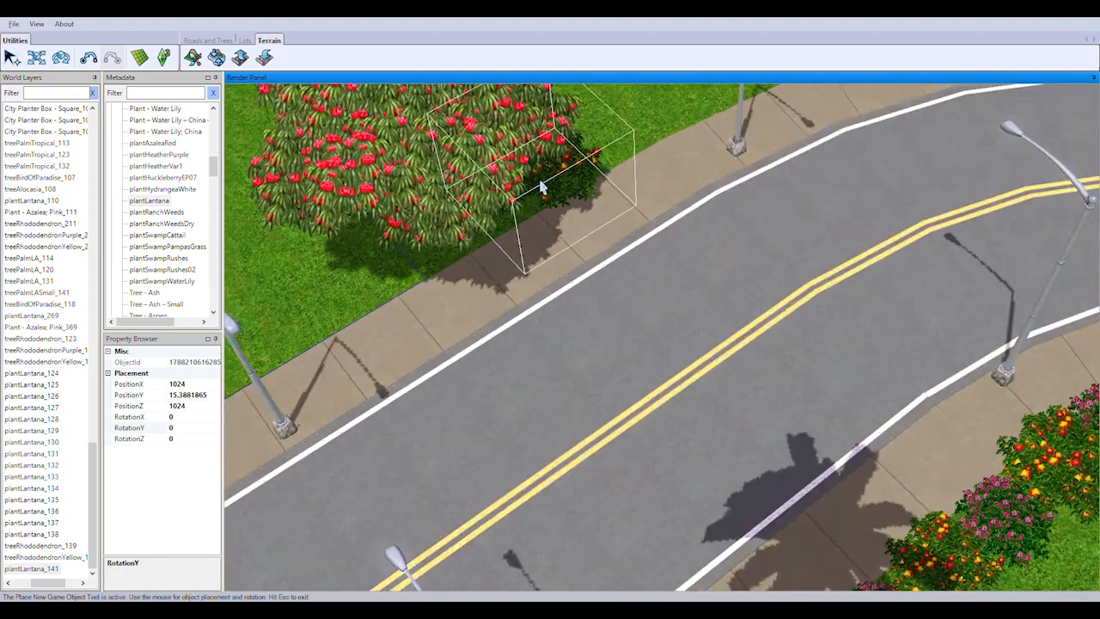
scroll(619, 283, "up", 3)
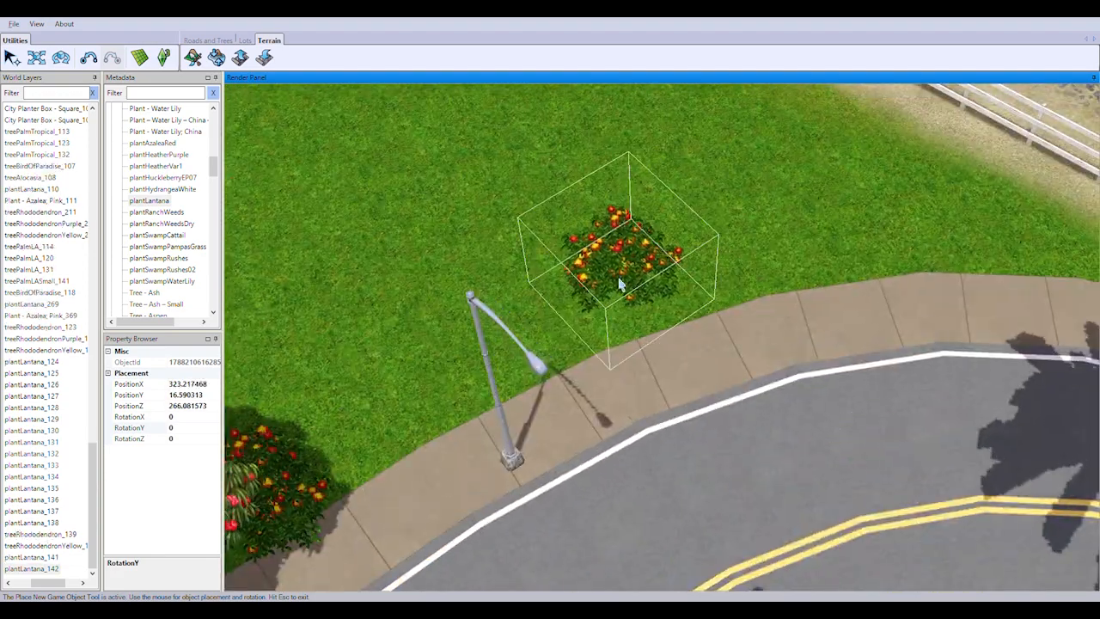
left_click(585, 347)
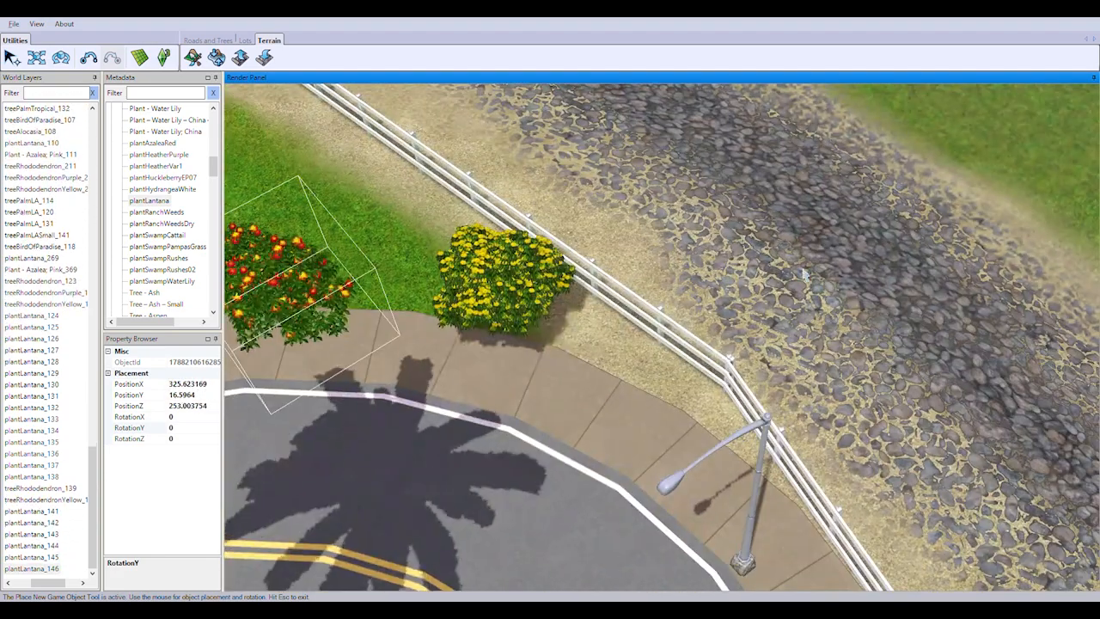
left_click(260, 254)
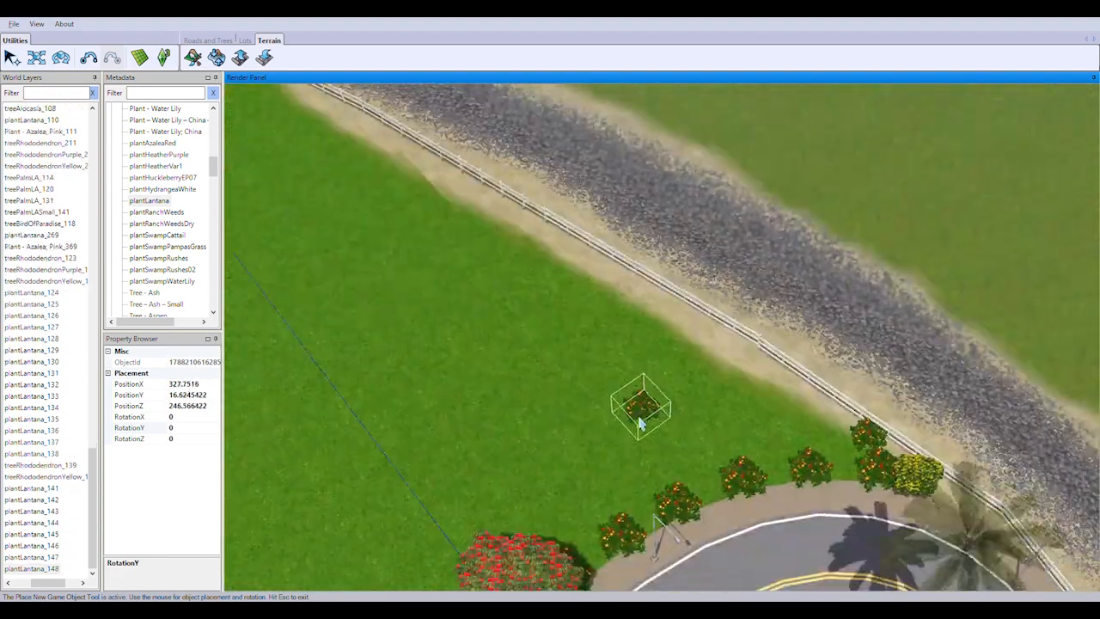
scroll(639, 418, "down", 4)
scroll(594, 375, "up", 1)
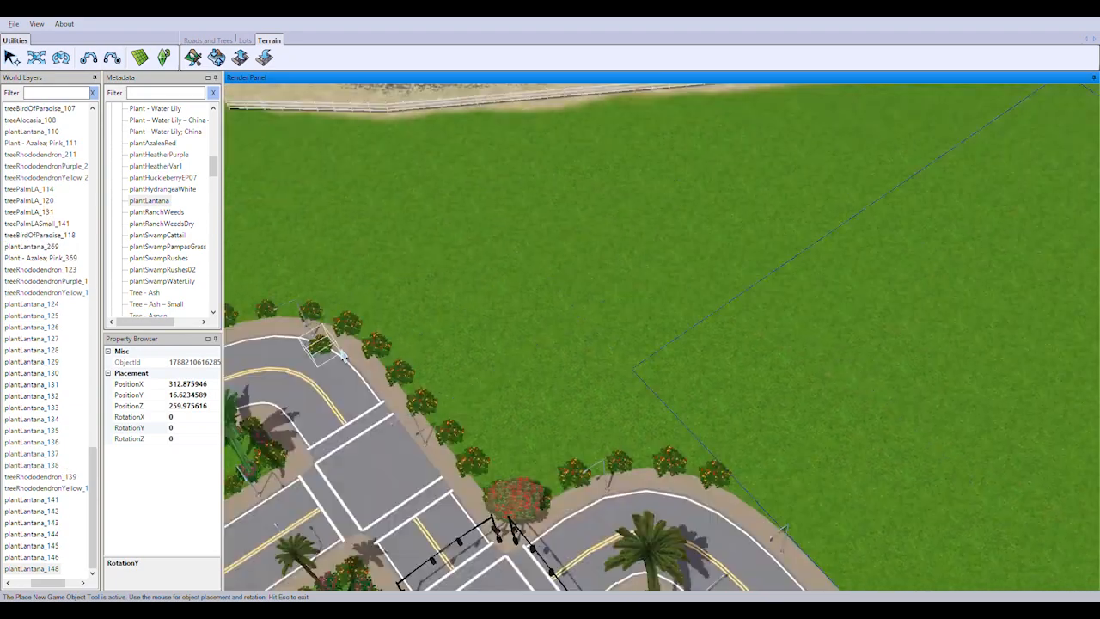
key("Escape")
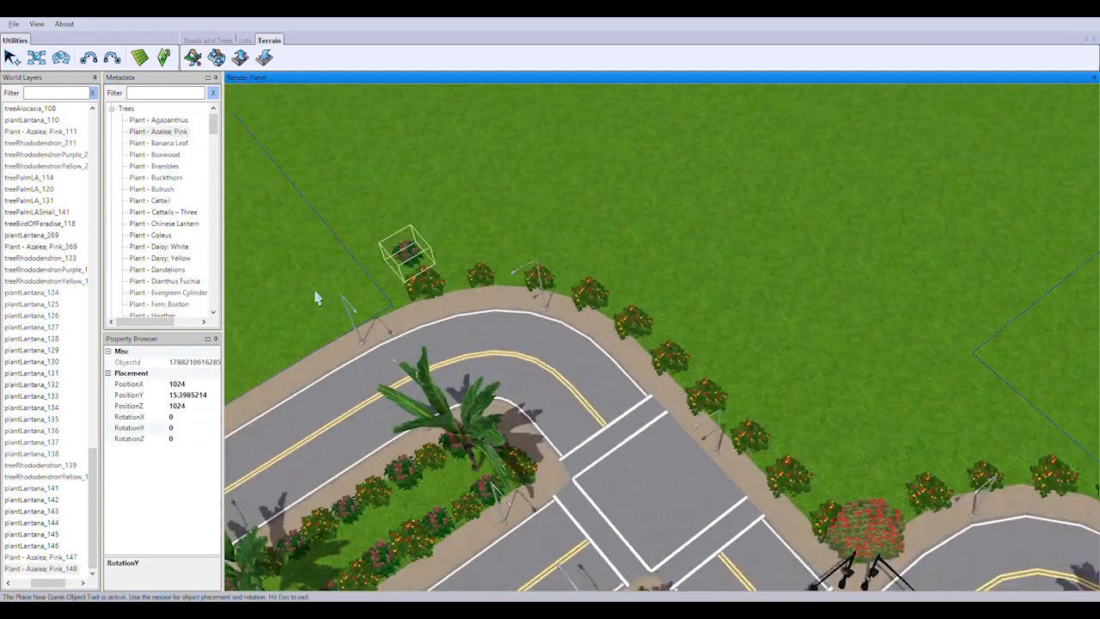
Fill the gaps in the roadside lantana rows with Plant - Azalea; Pink bushes, and stop placing
scroll(398, 246, "up", 3)
left_click(720, 210)
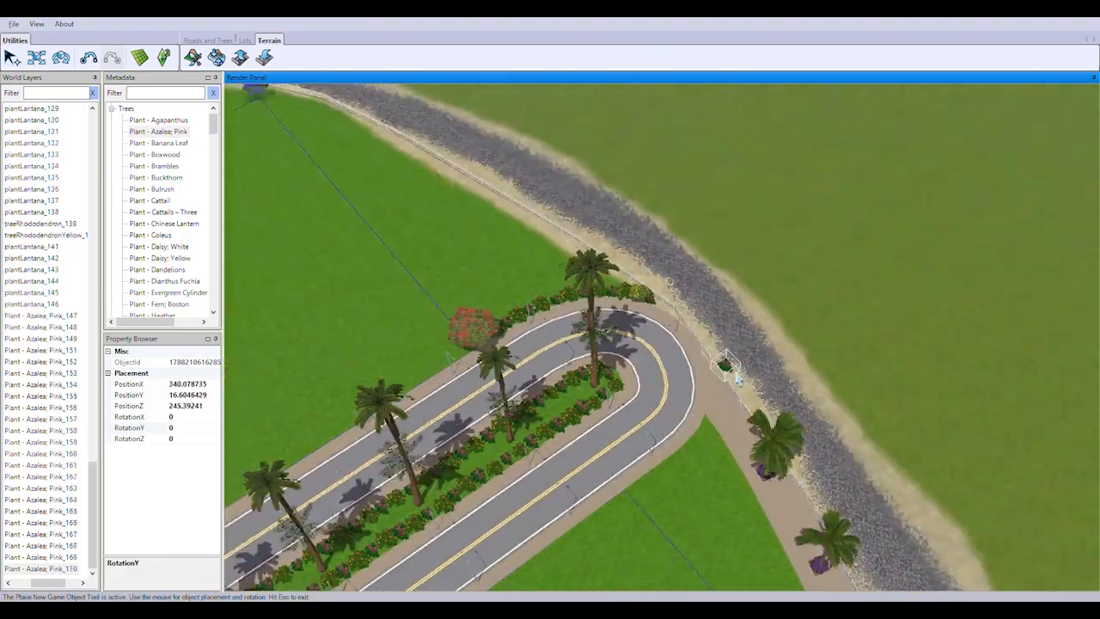
key("Escape")
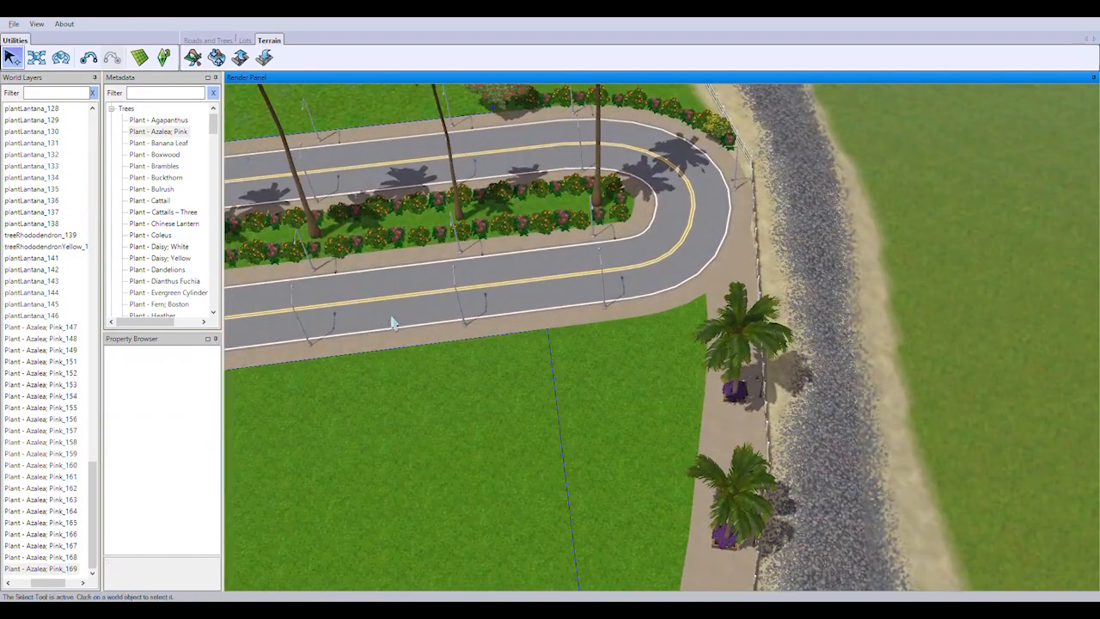
Plant a treeRhododendronPurple at the lot corner beside the lower sidewalk, at about PositionX 355, PositionZ 266, with RotationY 32.5
left_click_drag(224, 232, 219, 293)
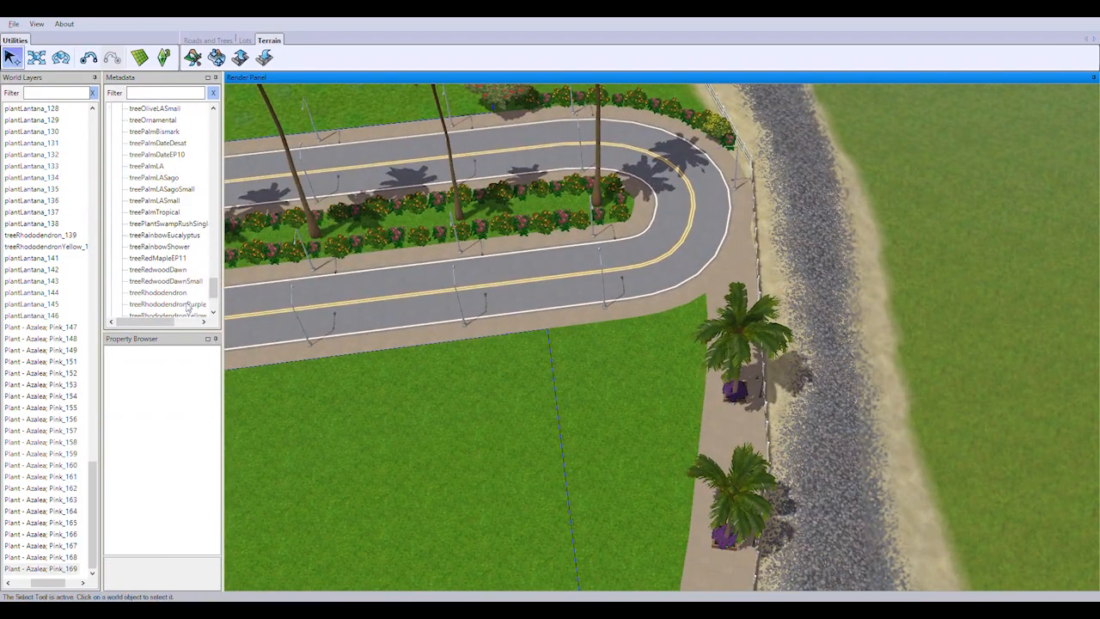
double_click(189, 307)
scroll(484, 347, "up", 3)
left_click_drag(484, 347, 494, 353)
scroll(633, 430, "down", 3)
scroll(627, 344, "up", 4)
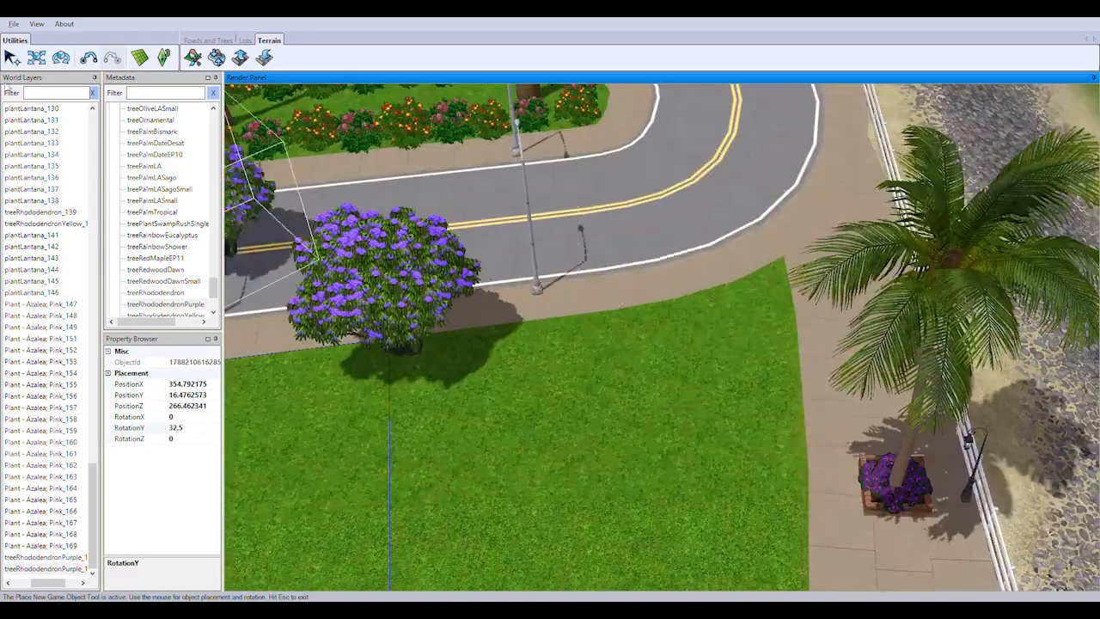
Plant a treeRhododendron on the grass corner where the road sidewalk meets the palm walkway, and stop placing
double_click(156, 292)
left_click(773, 279)
key("Escape")
scroll(168, 284, "down", 1)
Plant a treeRhododendronYellow where the lot boundary meets the palm walkway, and stop placing
double_click(167, 281)
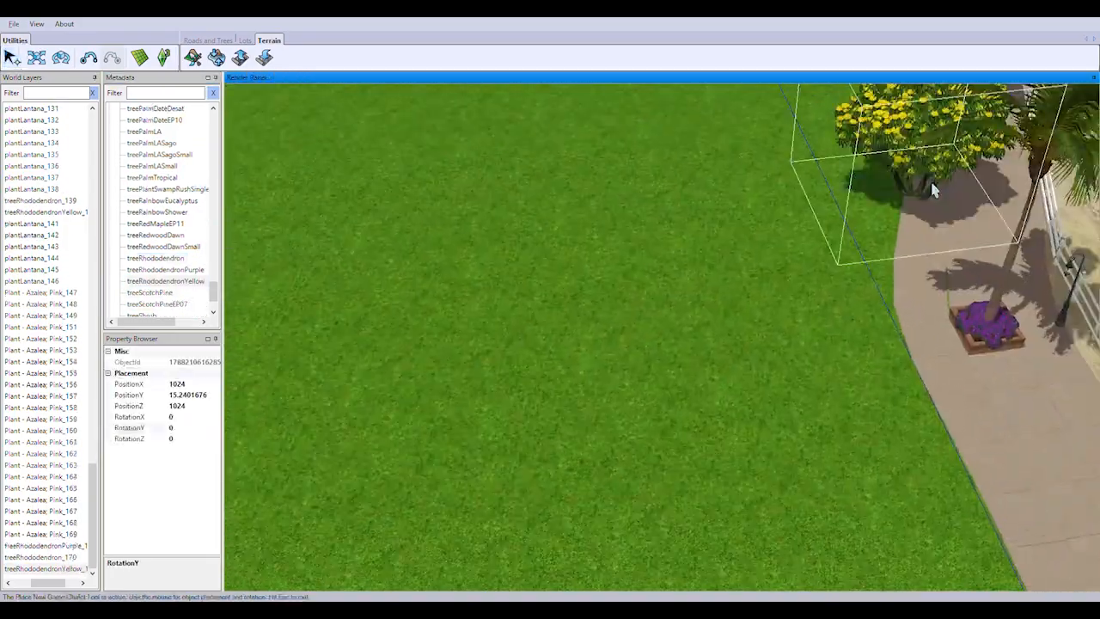
right_click_drag(933, 189, 420, 371)
scroll(561, 322, "down", 5)
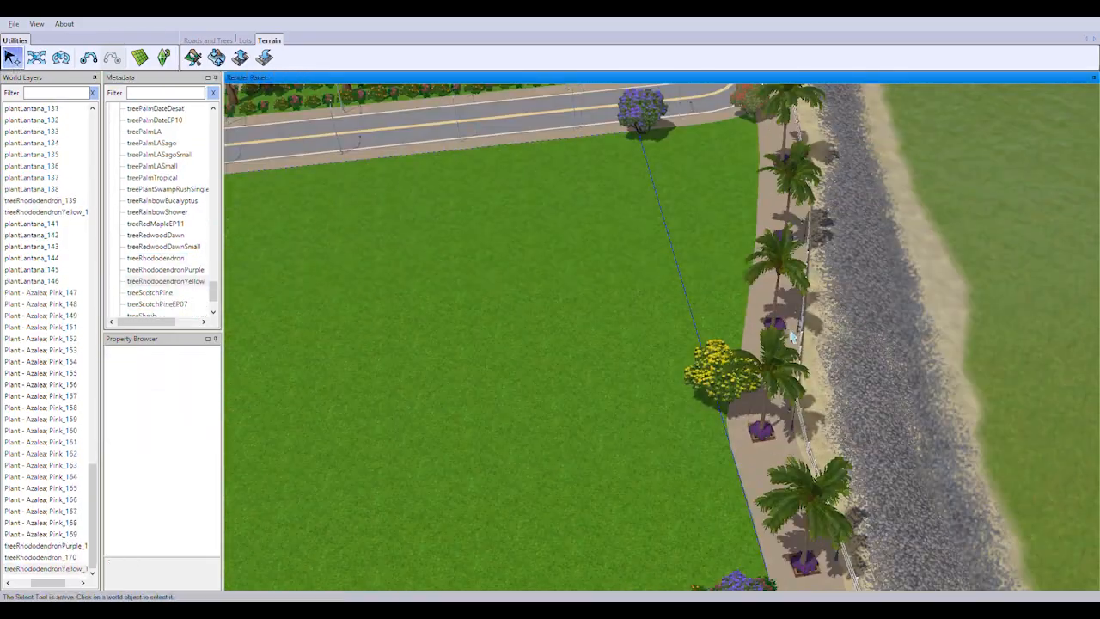
Start a plantLantana border beside the yellow rhododendron on the grass edge of the palm walkway
right_click_drag(746, 207, 742, 444)
right_click_drag(344, 447, 688, 548)
right_click_drag(1057, 438, 700, 228)
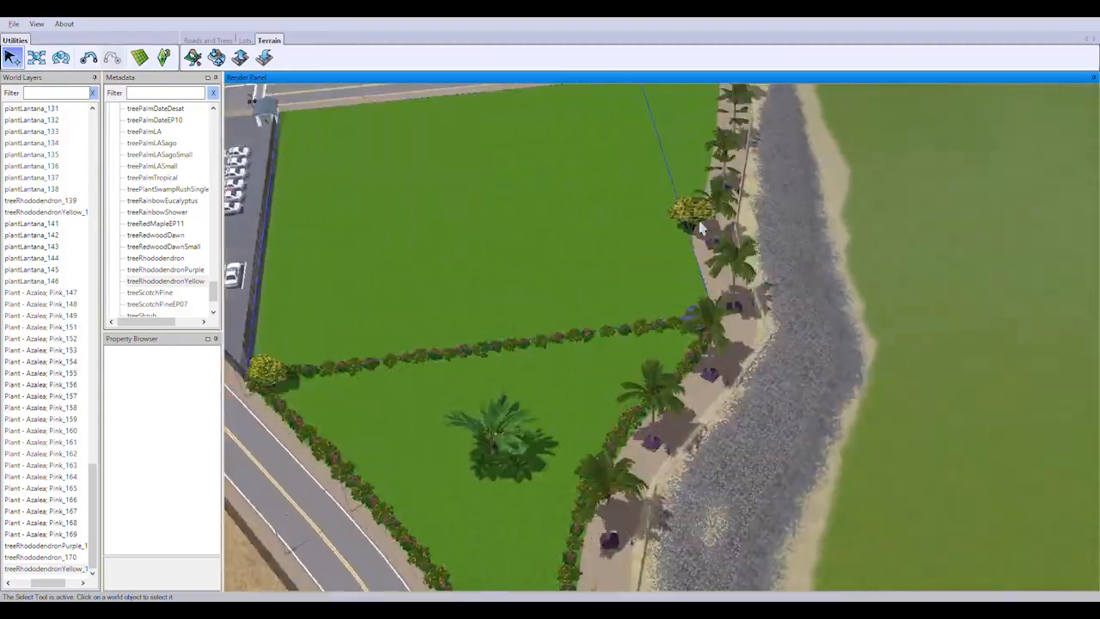
right_click_drag(541, 441, 430, 154)
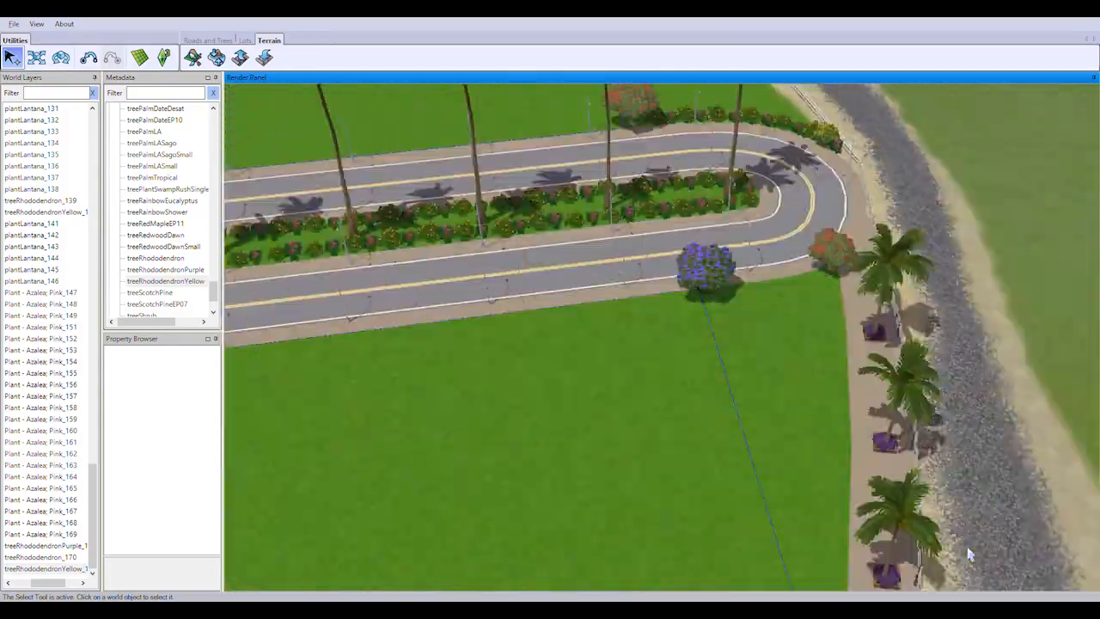
right_click_drag(968, 553, 730, 301)
scroll(730, 301, "up", 3)
double_click(159, 225)
middle_click_drag(516, 301, 732, 280)
right_click_drag(731, 280, 619, 358)
middle_click_drag(619, 358, 608, 413)
scroll(608, 413, "up", 5)
left_click(433, 384)
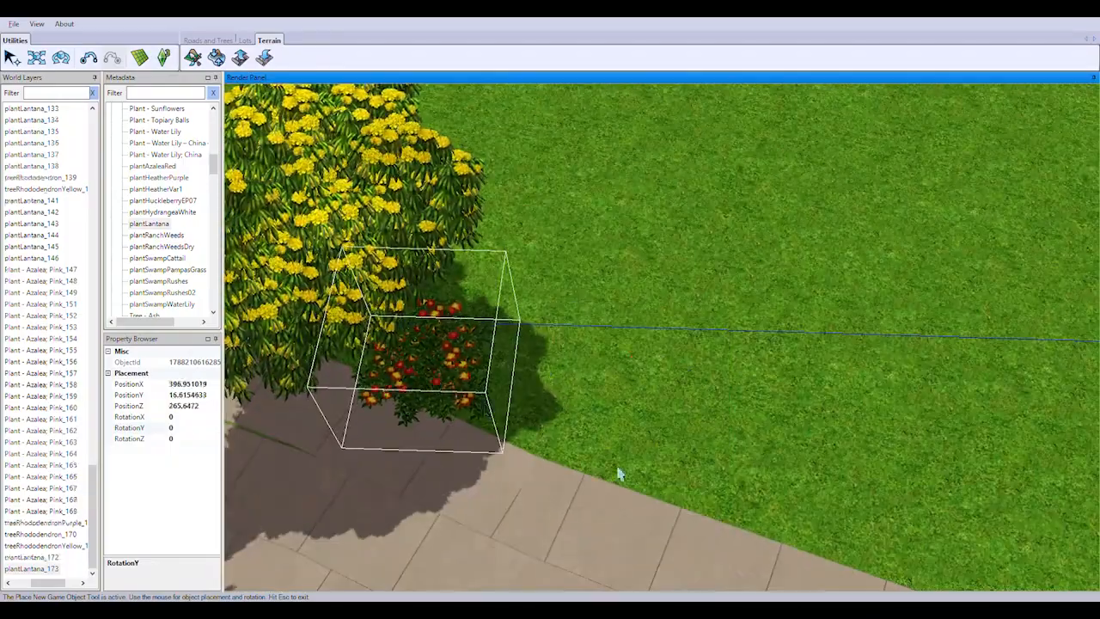
Continue the plantLantana border along the palm walkway from the yellow rhododendron to the red rhododendron at the corner
left_click(608, 458)
left_click(763, 406)
right_click_drag(847, 488, 486, 224)
left_click(414, 235)
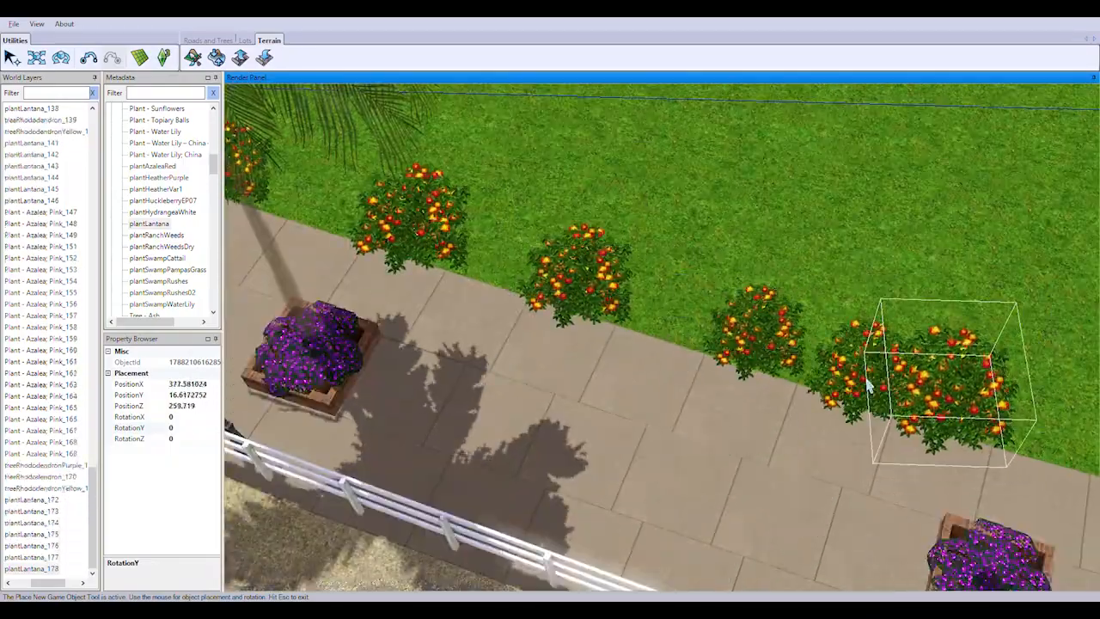
left_click(868, 387)
right_click_drag(869, 387, 607, 225)
right_click_drag(799, 266, 550, 226)
left_click(685, 255)
right_click_drag(754, 295, 481, 344)
Plant plantLantana bushes along the road sidewalk from the red rhododendron past the streetlamp to the purple rhododendron
left_click(454, 533)
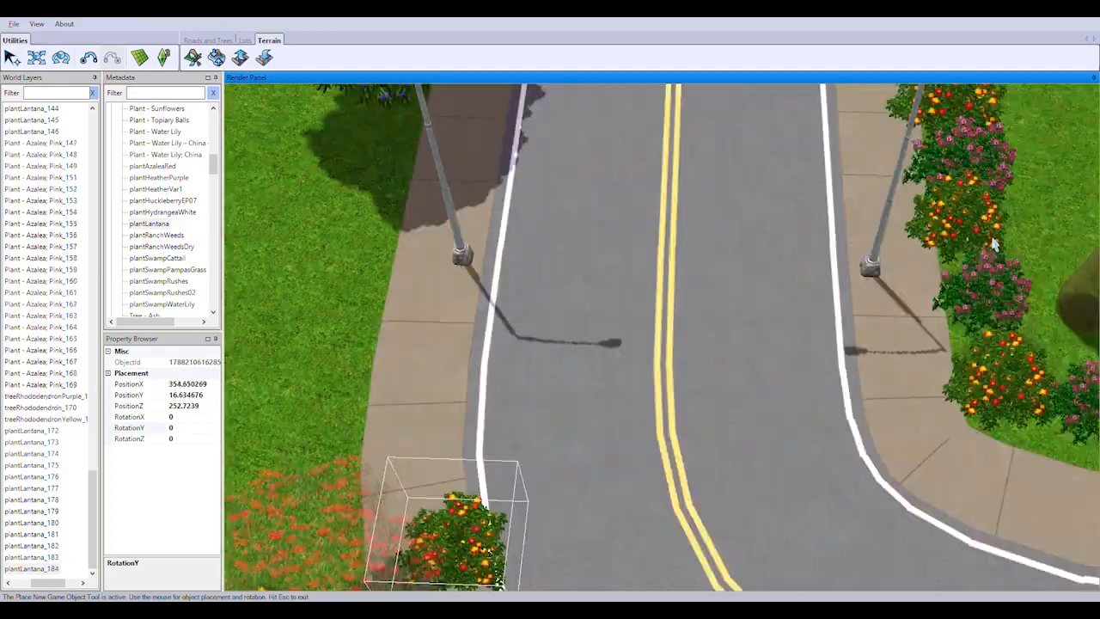
middle_click_drag(992, 241, 639, 301)
left_click(765, 297)
left_click(550, 445)
right_click_drag(765, 297, 620, 375)
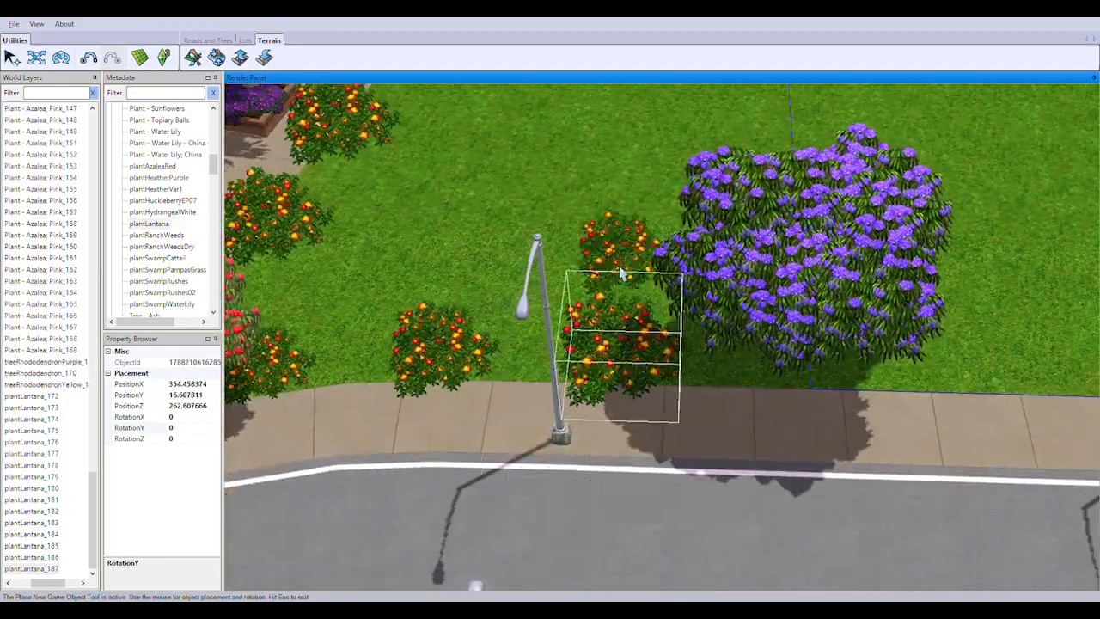
Plant plantLantana bushes along the lot boundary line, starting from the purple rhododendron
middle_click_drag(621, 273, 694, 461)
right_click_drag(695, 462, 770, 241)
left_click(686, 222)
right_click_drag(685, 222, 677, 239)
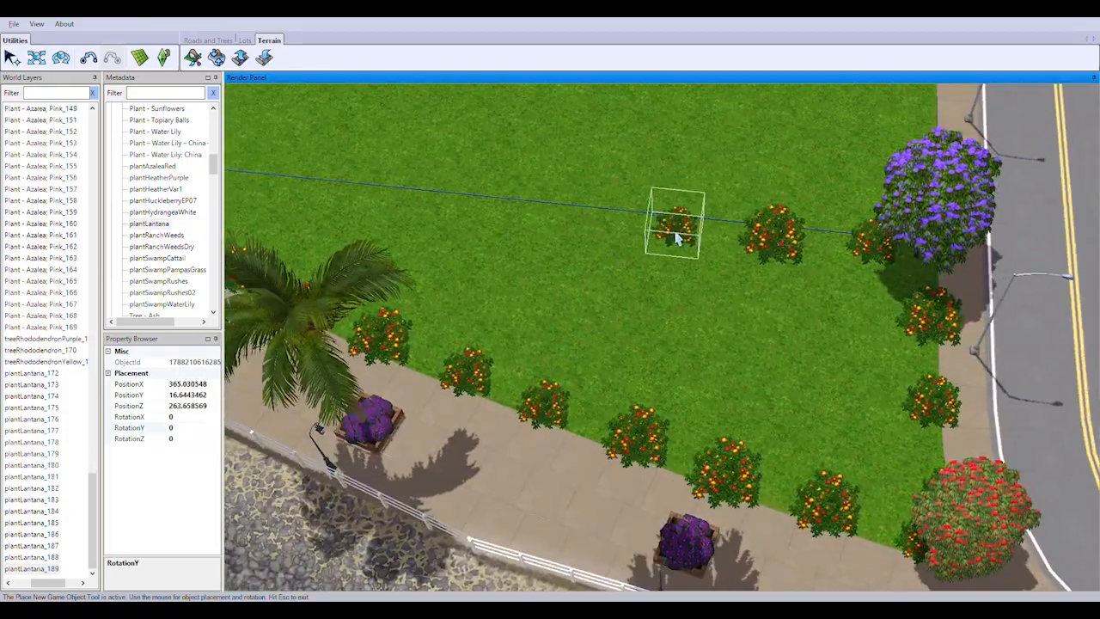
left_click(602, 231)
left_click(519, 223)
right_click_drag(519, 224, 575, 351)
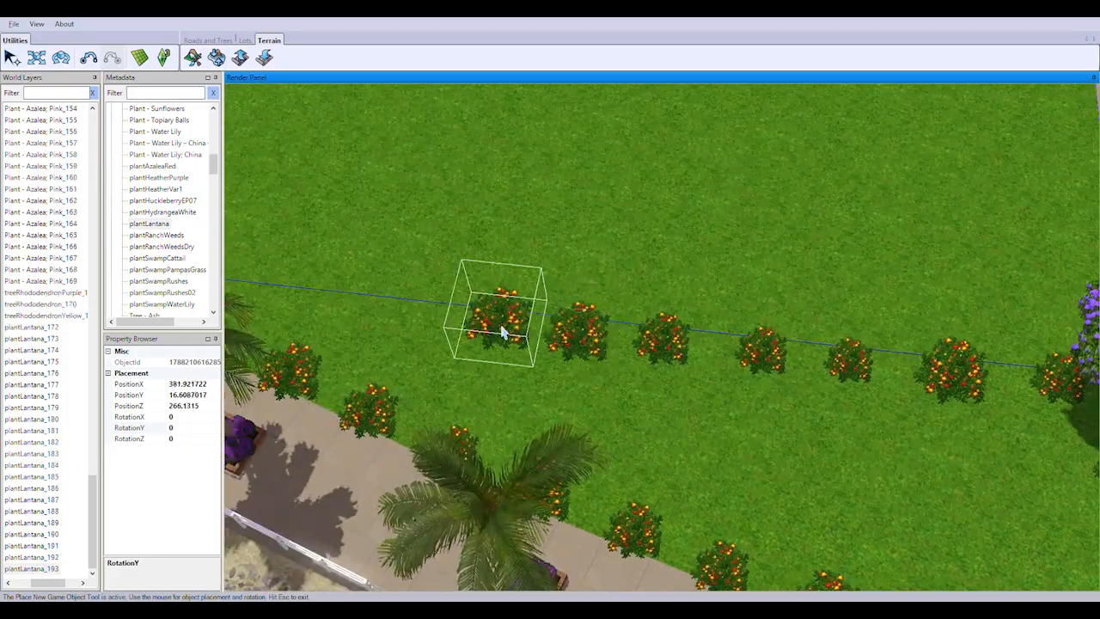
Close the lantana border by continuing plantLantana bushes along the lot boundary up to the yellow rhododendron
left_click(487, 389)
right_click_drag(487, 389, 903, 472)
left_click(582, 447)
scroll(974, 491, "down", 5)
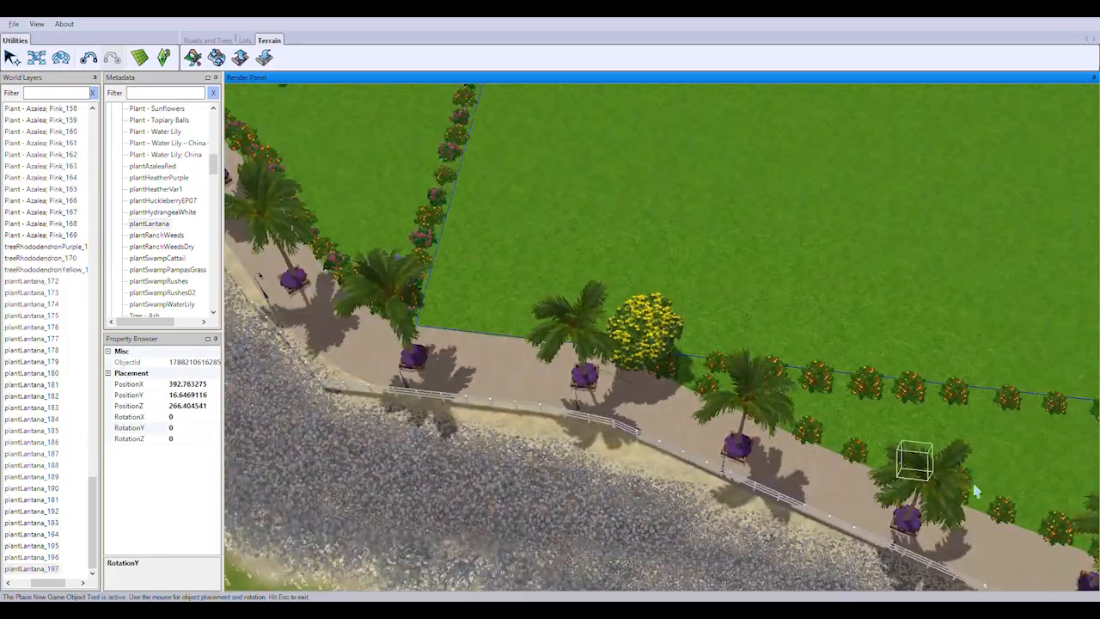
Start a row of plantLantana bushes along the white fence from the yellow rhododendron at the road bend
right_click_drag(975, 491, 653, 385)
scroll(884, 356, "up", 3)
right_click_drag(1032, 356, 636, 258)
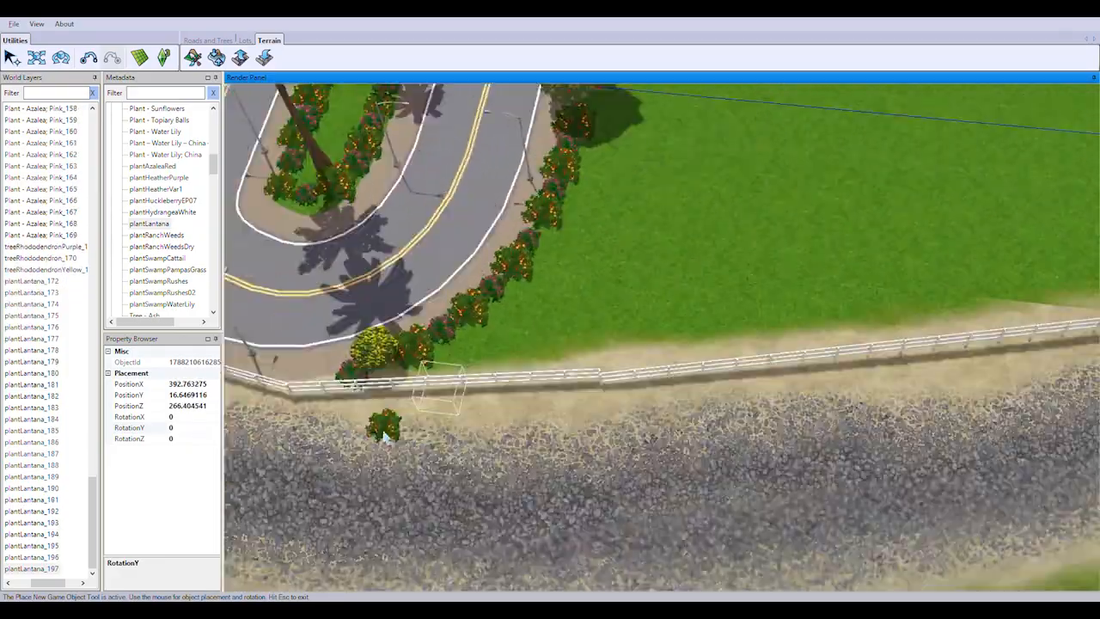
scroll(383, 437, "up", 3)
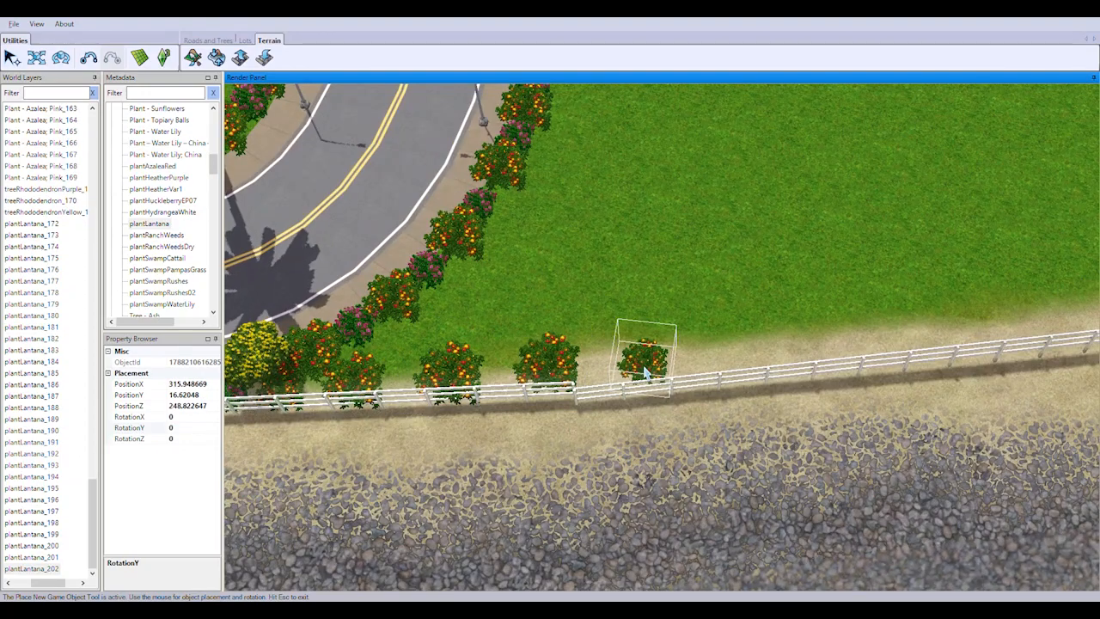
left_click(921, 346)
right_click_drag(921, 346, 749, 357)
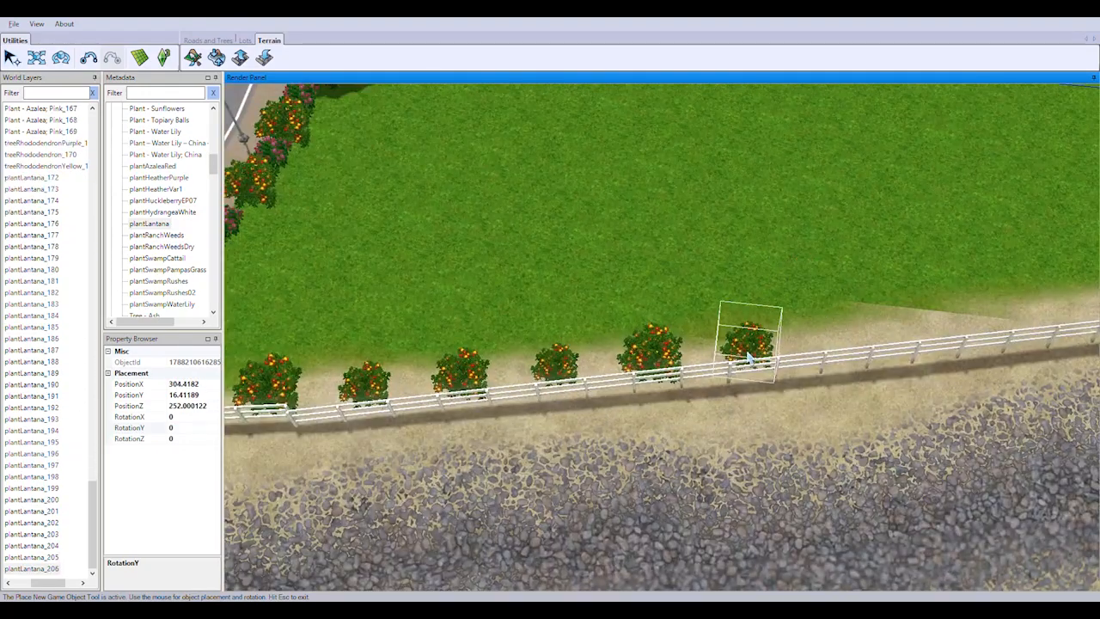
Continue the plantLantana row along the white fence up to the purple rhododendron
left_click(925, 333)
right_click_drag(925, 333, 724, 325)
left_click(830, 321)
right_click_drag(863, 306, 645, 354)
left_click(678, 336)
left_click(731, 337)
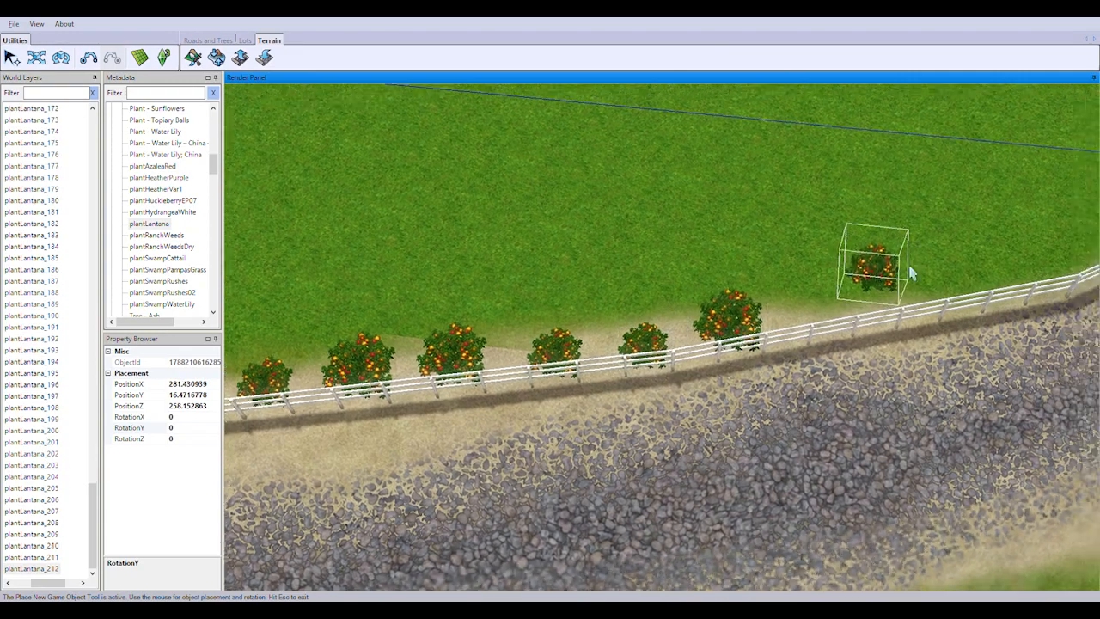
right_click_drag(908, 274, 644, 374)
left_click(844, 368)
right_click_drag(843, 368, 649, 384)
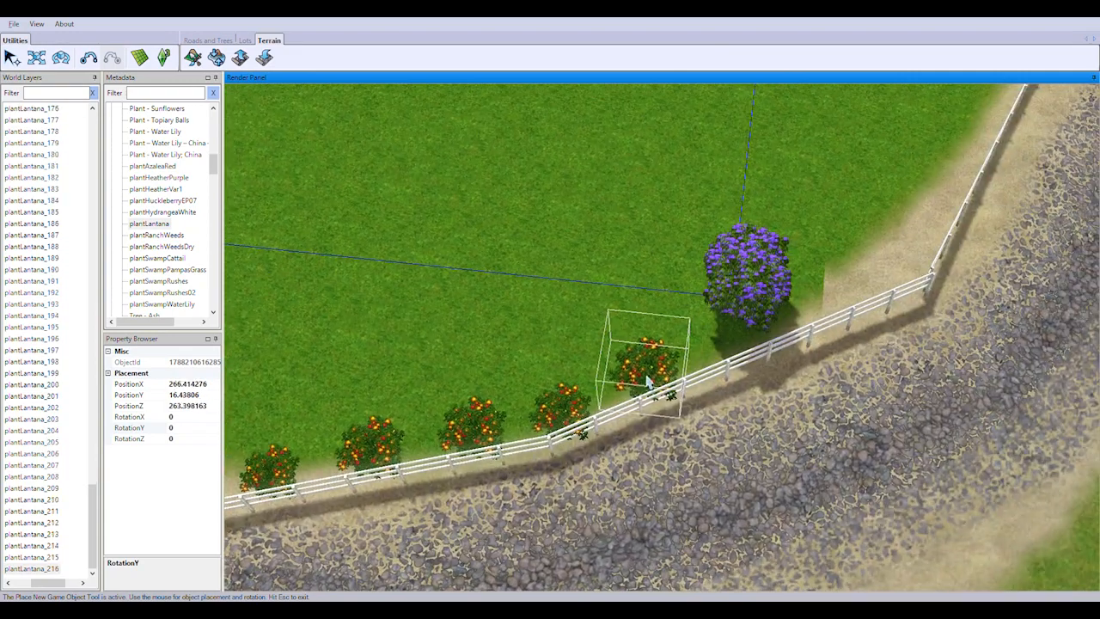
Plant plantLantana bushes along the lot boundary line from the purple rhododendron back to the red rhododendron by the road
left_click(568, 308)
right_click_drag(568, 308, 628, 339)
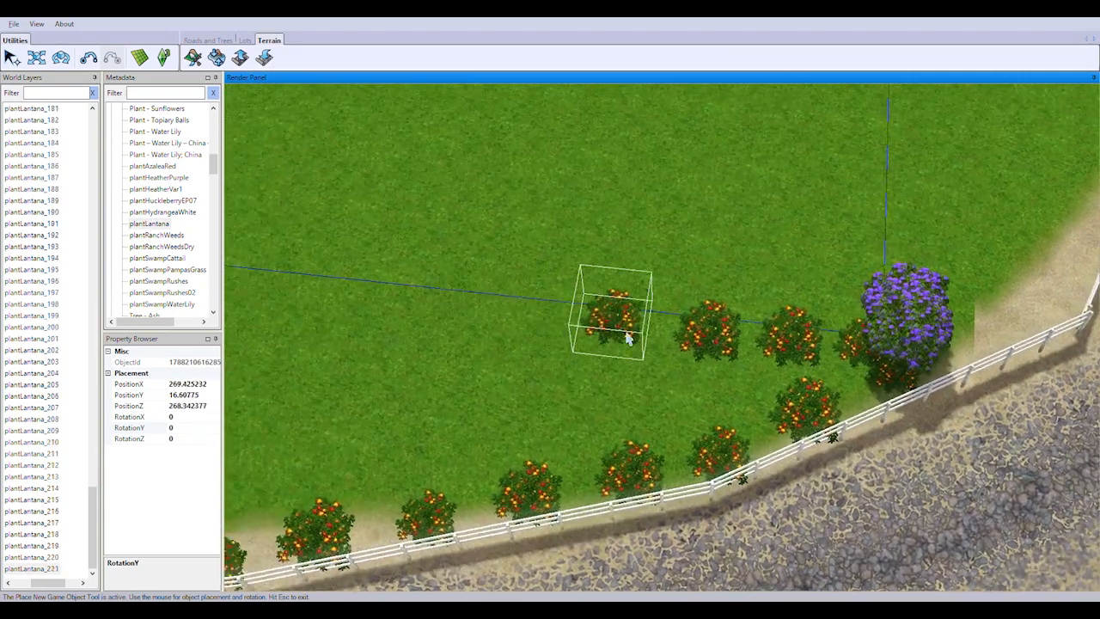
right_click_drag(453, 347, 715, 349)
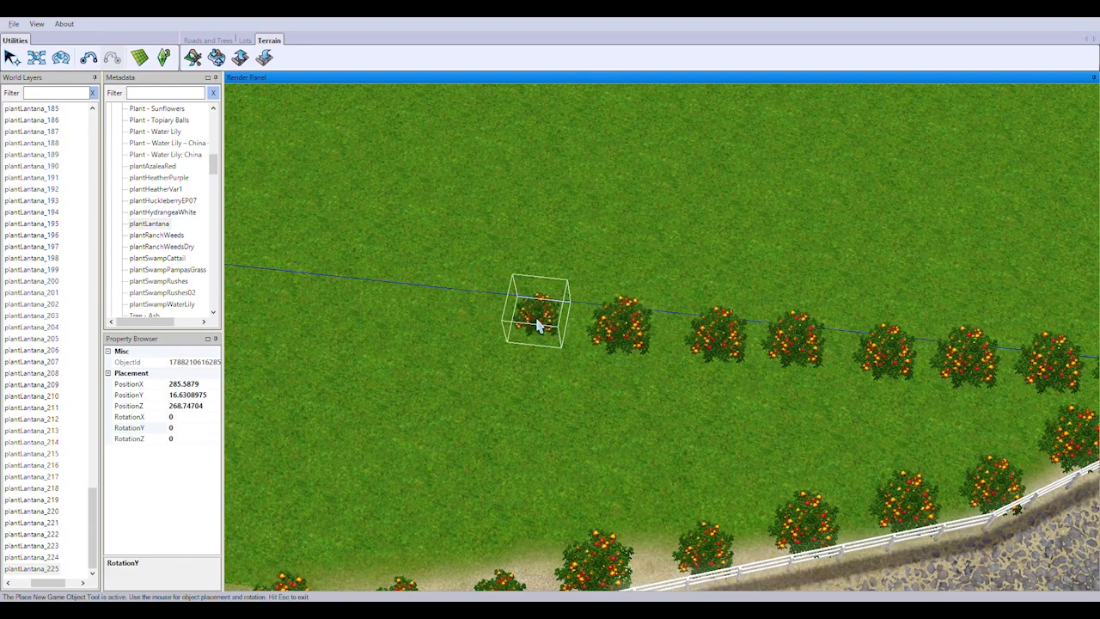
left_click(537, 325)
right_click_drag(537, 325, 697, 380)
left_click(496, 357)
right_click_drag(496, 357, 645, 381)
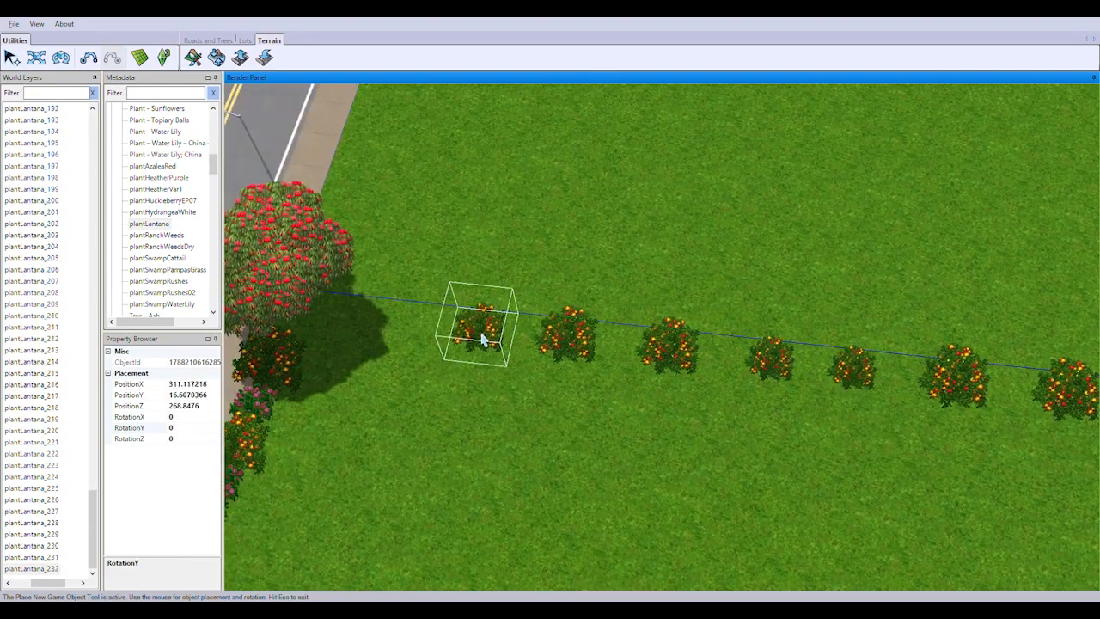
scroll(322, 318, "down", 5)
right_click_drag(319, 245, 533, 266)
Place Plant - Azalea; Pink bushes between the lantanas of both rows starting at the yellow rhododendron by the palm walkway
key("Escape")
left_click_drag(215, 163, 217, 118)
double_click(159, 132)
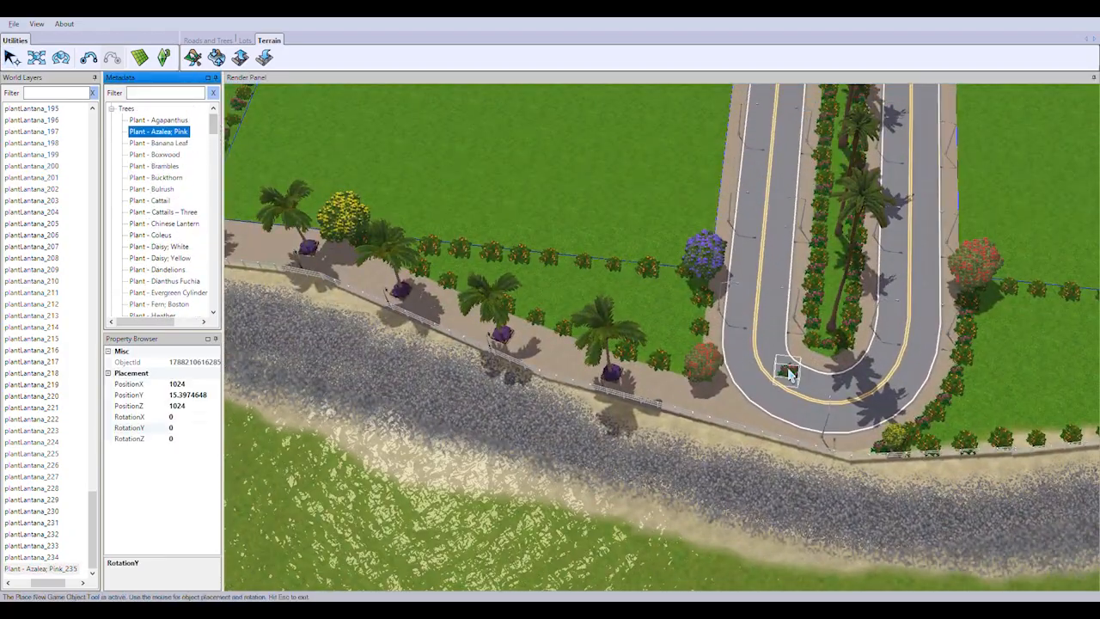
right_click_drag(339, 222, 633, 300)
scroll(634, 300, "up", 5)
left_click(685, 264)
left_click(662, 298)
left_click(786, 358)
left_click(793, 281)
left_click(938, 415)
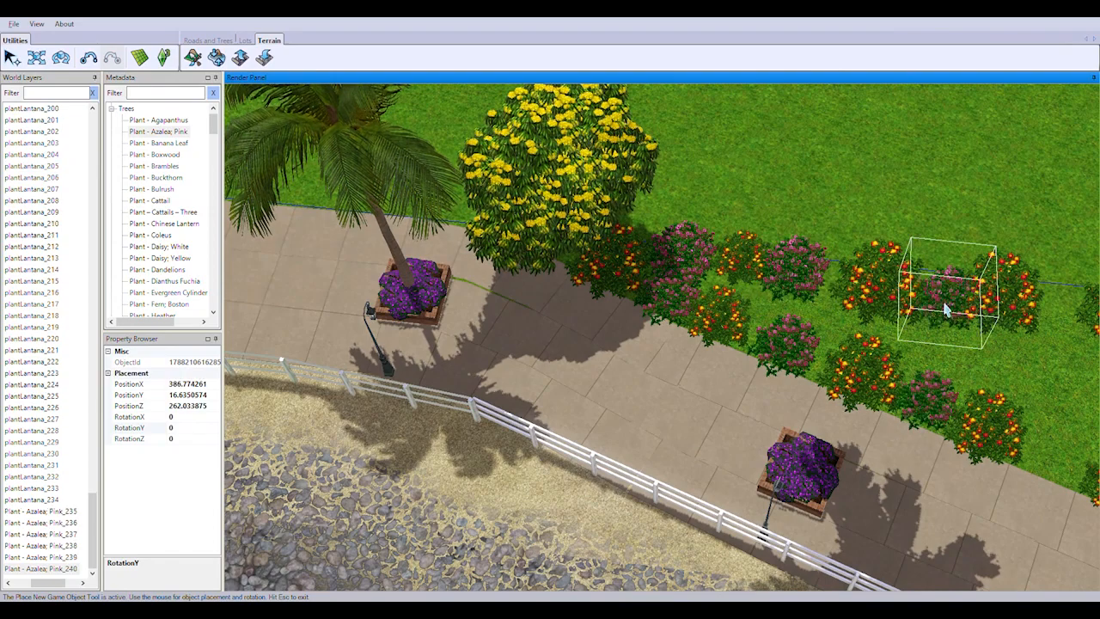
left_click(947, 306)
Continue filling the gaps between lantanas with pink azaleas along the palm walkway and the parallel lot boundary
right_click_drag(1036, 464, 744, 295)
left_click(744, 294)
left_click(772, 177)
right_click_drag(923, 193, 681, 228)
left_click(658, 208)
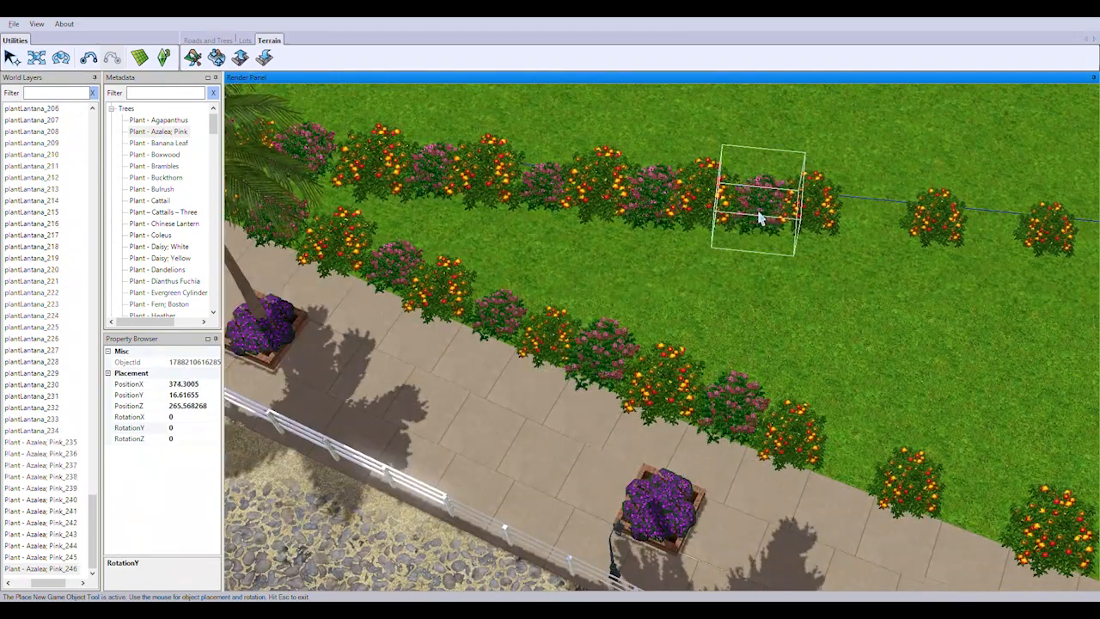
left_click(760, 218)
left_click(871, 221)
left_click(854, 467)
left_click(985, 516)
left_click(991, 243)
Complete the pink azalea infill along the walkway, the boundary up to the purple rhododendron, and the road sidewalk
right_click_drag(1066, 430, 540, 331)
left_click(453, 500)
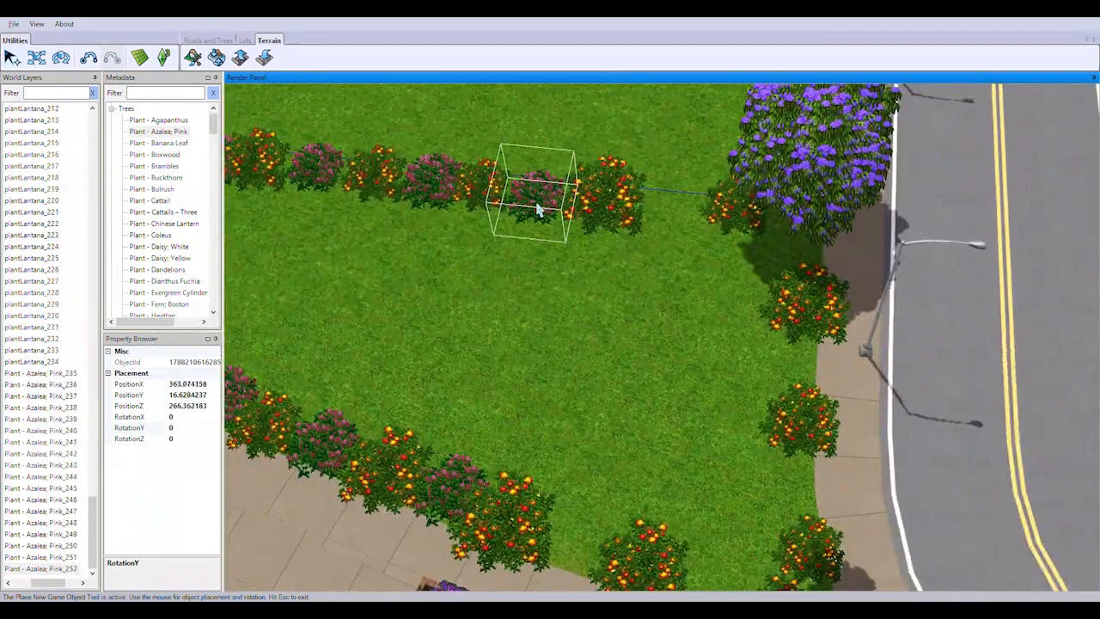
left_click(538, 208)
left_click(674, 221)
left_click(585, 553)
right_click_drag(734, 586, 675, 501)
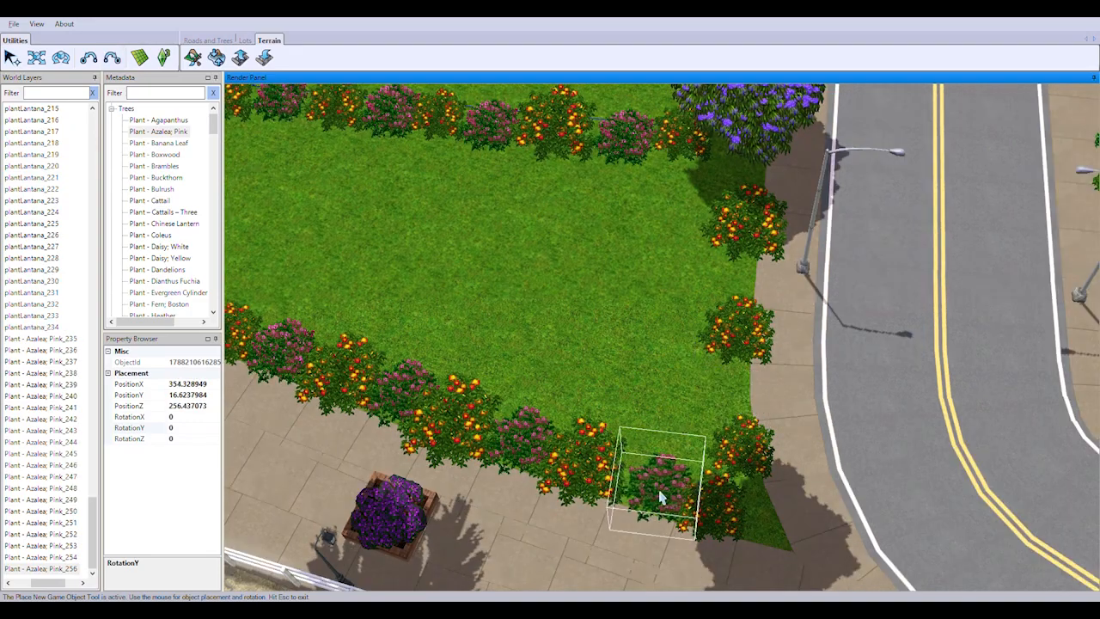
left_click(749, 181)
right_click_drag(989, 550, 736, 388)
Place pink azaleas between the first lantanas along the white fence beside the yellow rhododendron at the road bend
scroll(705, 361, "down", 5)
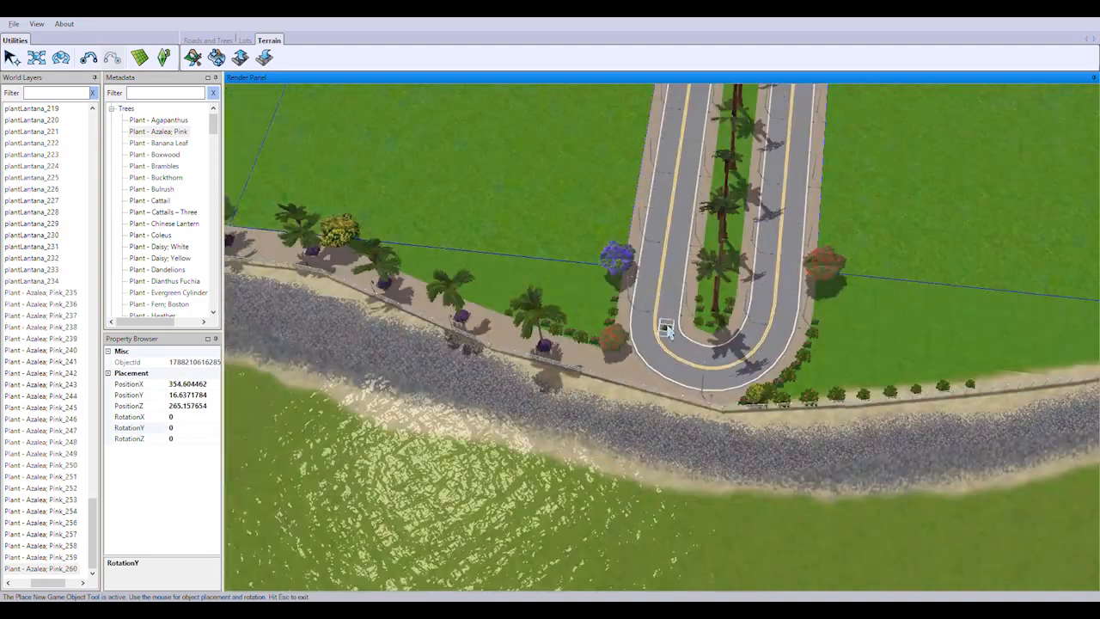
scroll(679, 357, "up", 4)
right_click_drag(1028, 542, 655, 368)
left_click(655, 368)
scroll(655, 378, "up", 2)
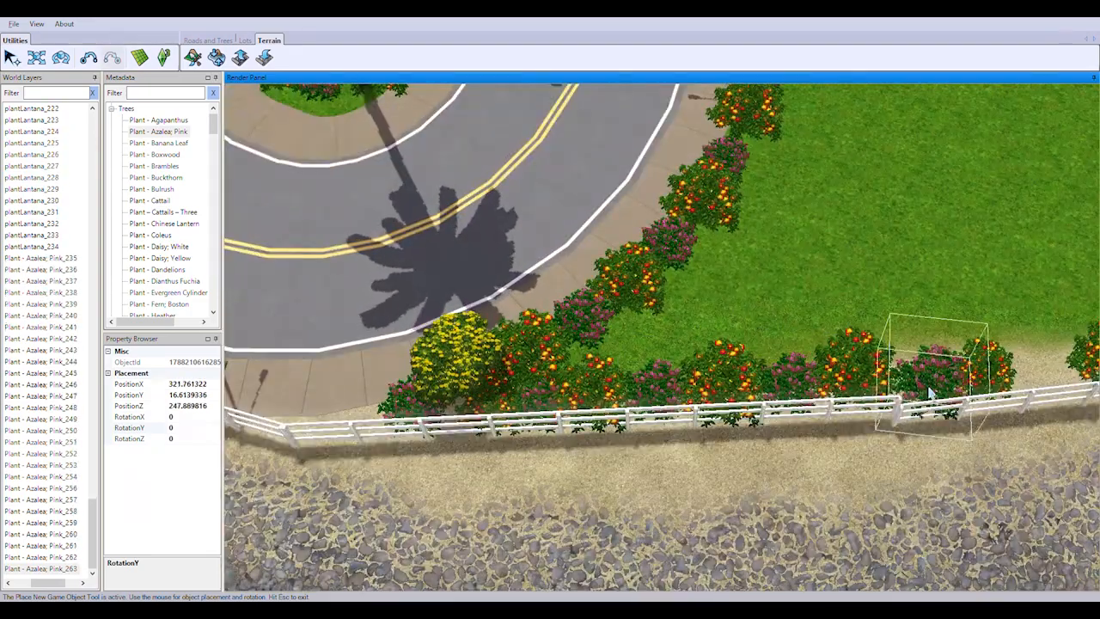
left_click(931, 389)
right_click_drag(933, 389, 467, 234)
Continue placing pink azaleas between the fence-side lantanas up to the purple rhododendron
left_click(464, 233)
left_click(573, 223)
left_click(709, 206)
left_click(828, 203)
left_click(936, 189)
right_click_drag(935, 185, 415, 383)
left_click(812, 384)
right_click_drag(812, 384, 537, 415)
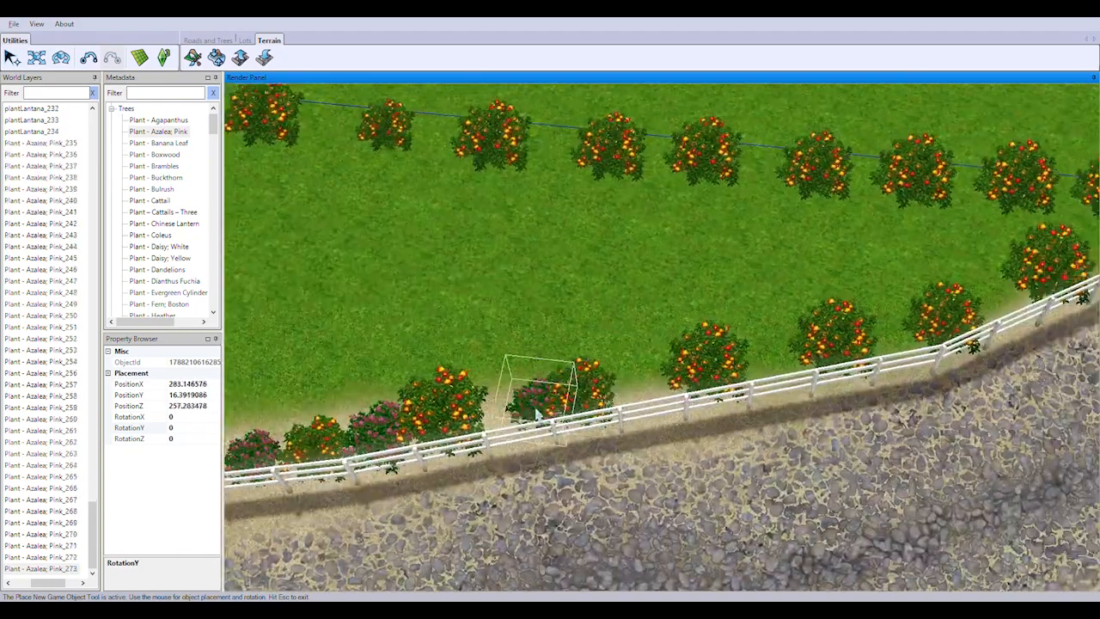
left_click(771, 368)
right_click_drag(770, 368, 584, 420)
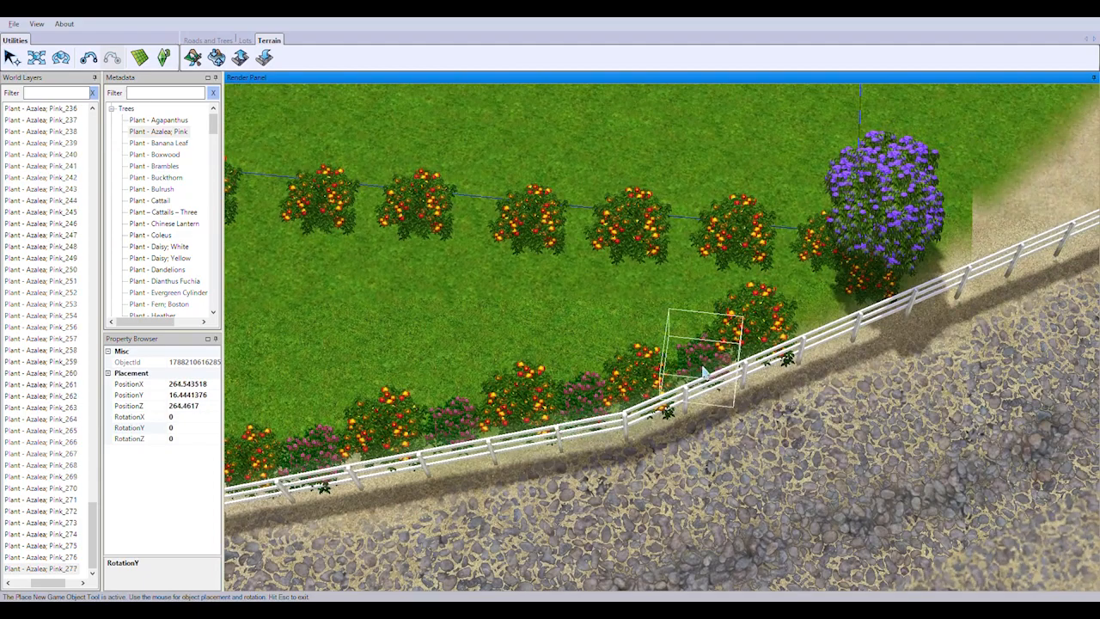
Fill the lantana row on the lot boundary with pink azaleas from the purple rhododendron to the red rhododendron
left_click(789, 258)
left_click(686, 245)
left_click(584, 238)
left_click(478, 229)
left_click(381, 218)
right_click_drag(470, 260, 950, 384)
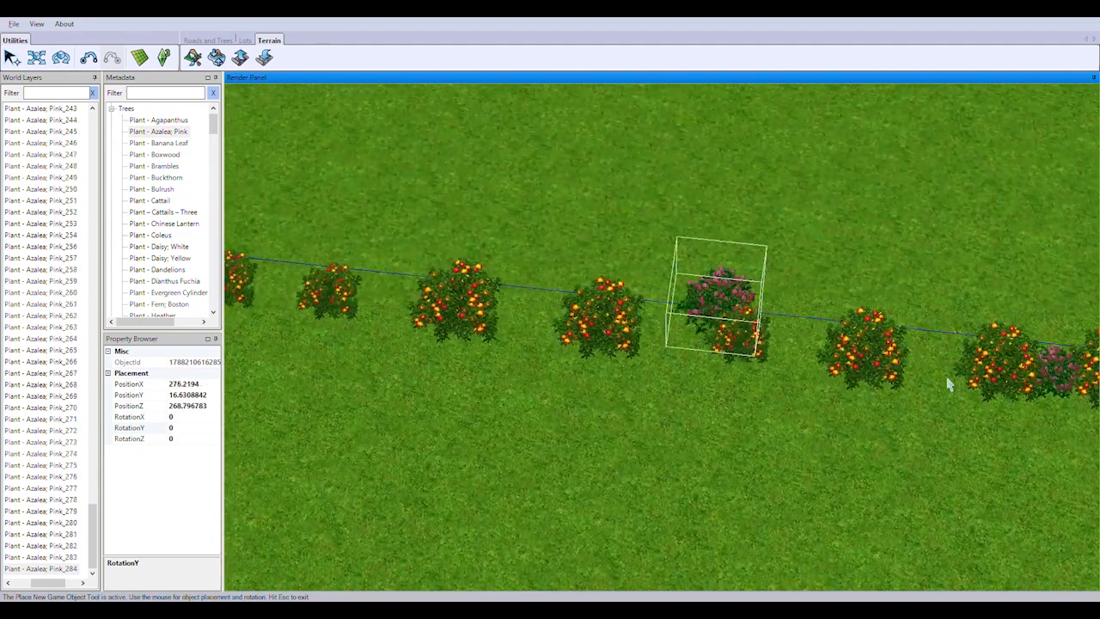
right_click_drag(530, 326, 972, 388)
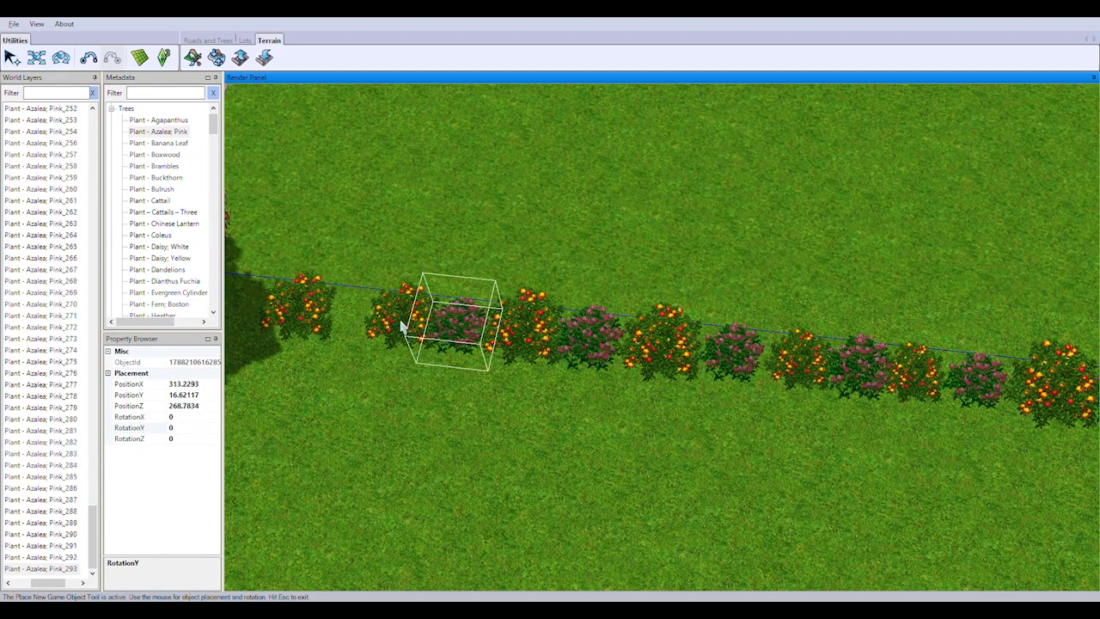
right_click_drag(396, 346, 752, 367)
scroll(752, 367, "down", 2)
left_click(659, 351)
Switch to plantLantana and plant bushes along the white fence past the purple rhododendron and around the fence bend
scroll(666, 350, "down", 6)
right_click_drag(963, 249, 687, 344)
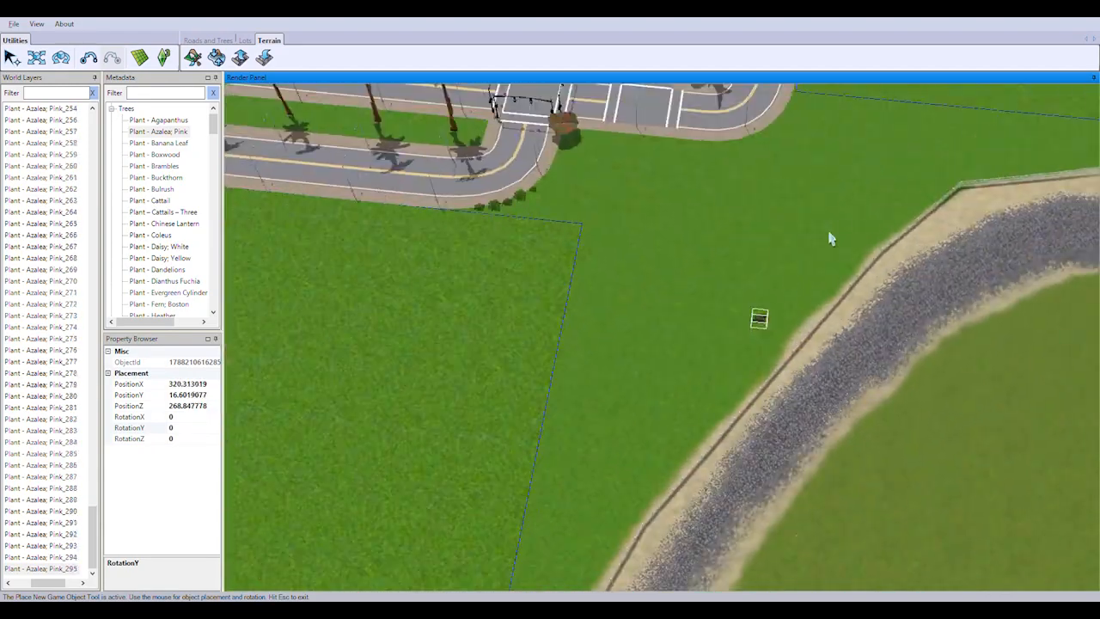
scroll(830, 238, "up", 1)
scroll(671, 305, "down", 4)
scroll(668, 301, "up", 4)
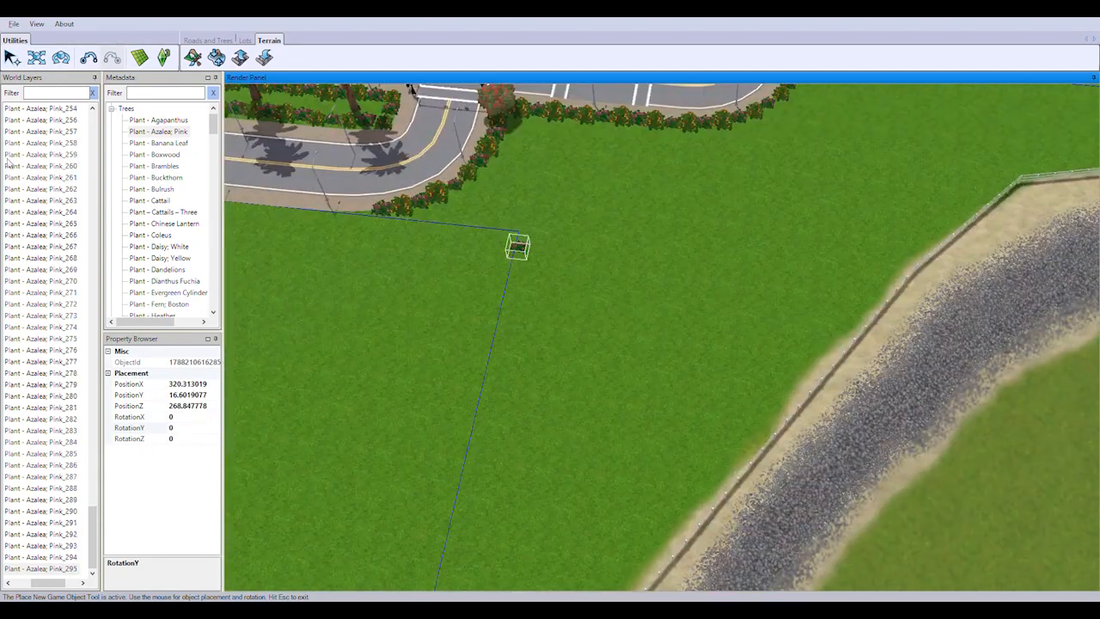
double_click(149, 189)
right_click_drag(658, 516, 526, 293)
scroll(525, 292, "up", 5)
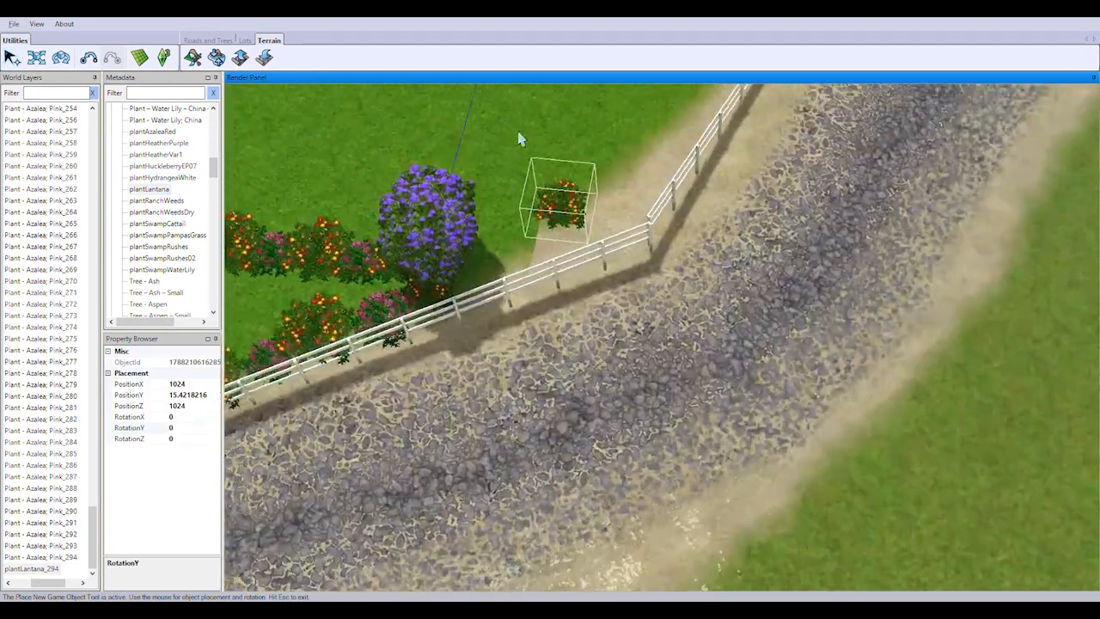
right_click_drag(518, 141, 550, 227)
left_click(561, 352)
left_click(659, 313)
left_click(706, 253)
middle_click_drag(741, 200, 616, 243)
right_click_drag(617, 244, 542, 295)
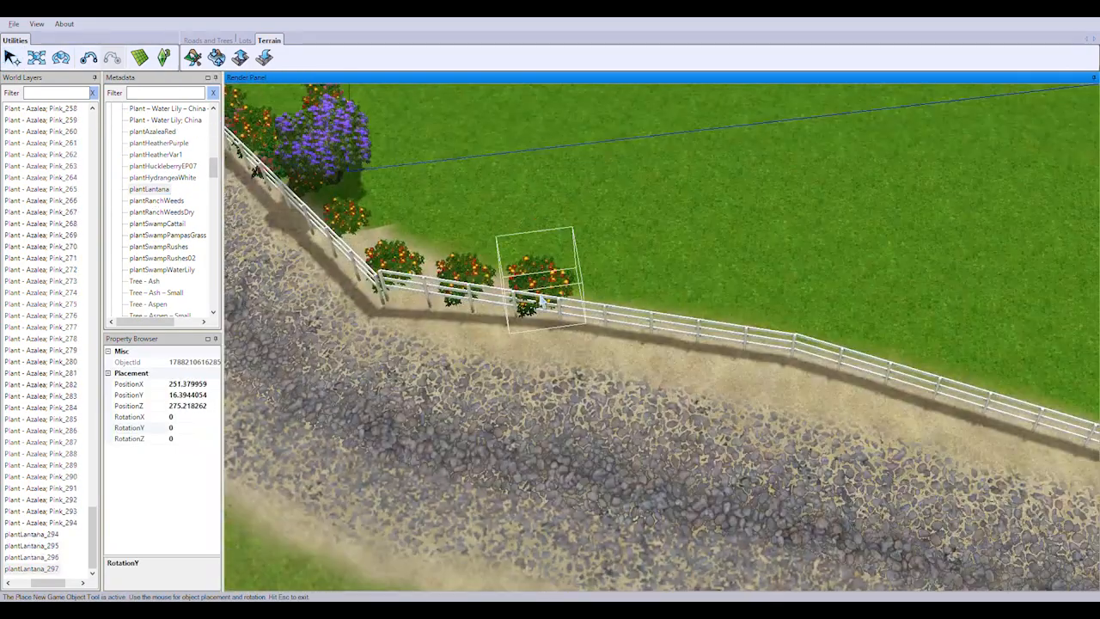
Extend the plantLantana row along the shoreline fence beyond the bend
left_click(549, 301)
left_click(806, 352)
middle_click_drag(812, 348, 688, 335)
left_click(486, 340)
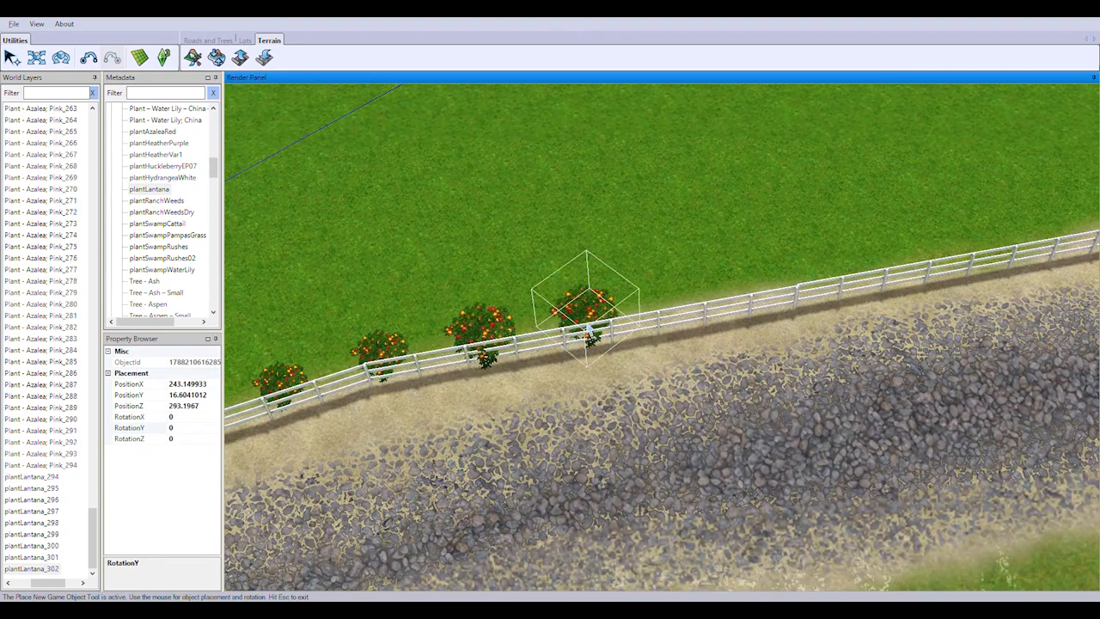
left_click(590, 334)
left_click(671, 313)
left_click(774, 301)
left_click(865, 283)
Continue the plantLantana row along the shoreline fence, rotating the bushes to a RotationY of about -35
right_click_drag(870, 277, 997, 241)
left_click(548, 336)
left_click(633, 321)
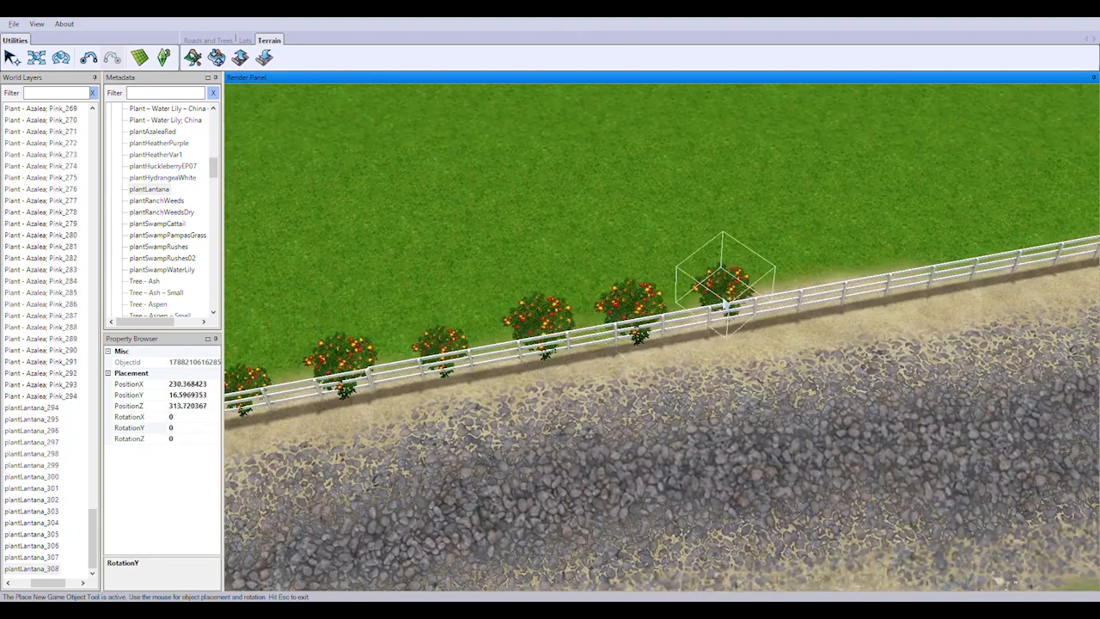
left_click(725, 301)
right_click_drag(818, 277, 920, 220)
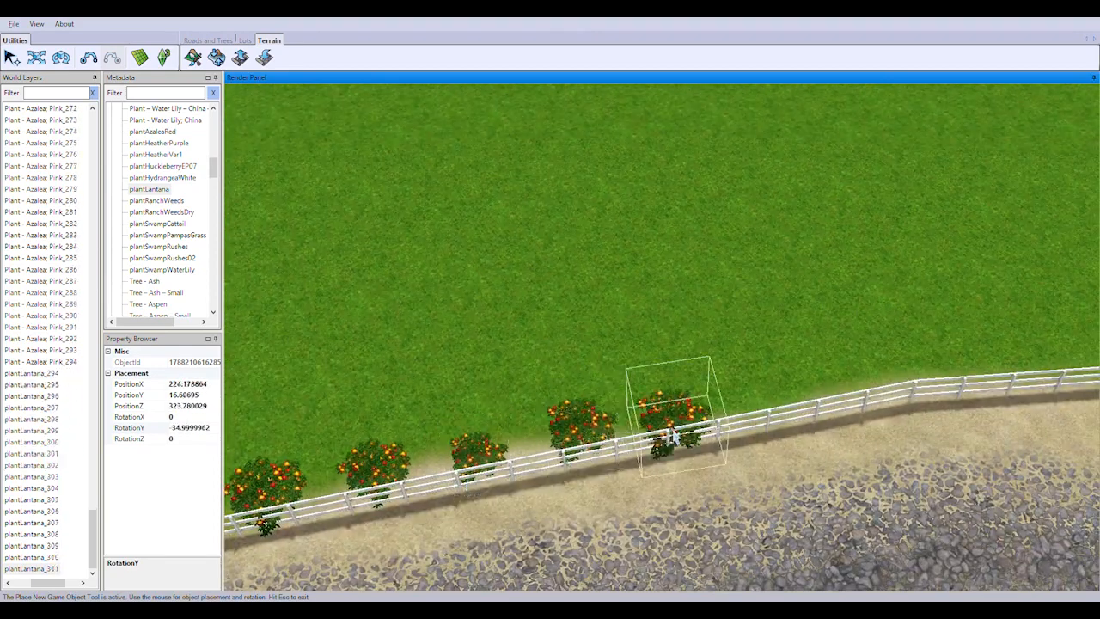
left_click(884, 387)
right_click_drag(884, 386, 758, 391)
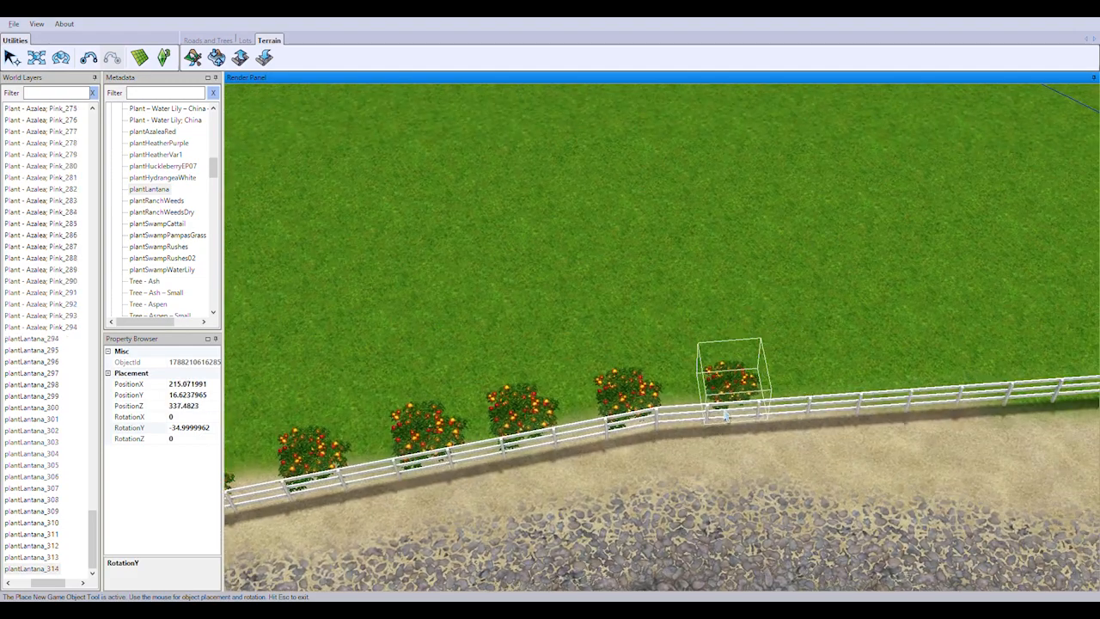
Plant plantLantana bushes up to the next fence corner with RotationY at about -40
right_click_drag(828, 392, 550, 417)
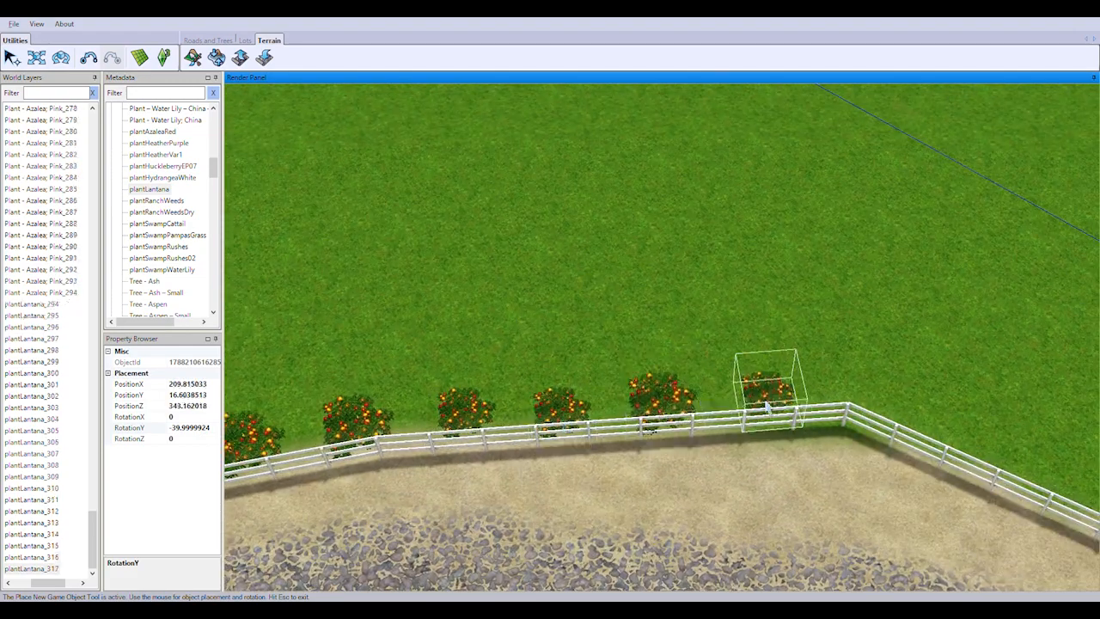
left_click(767, 408)
middle_click_drag(818, 394, 852, 393)
scroll(697, 478, "up", 2)
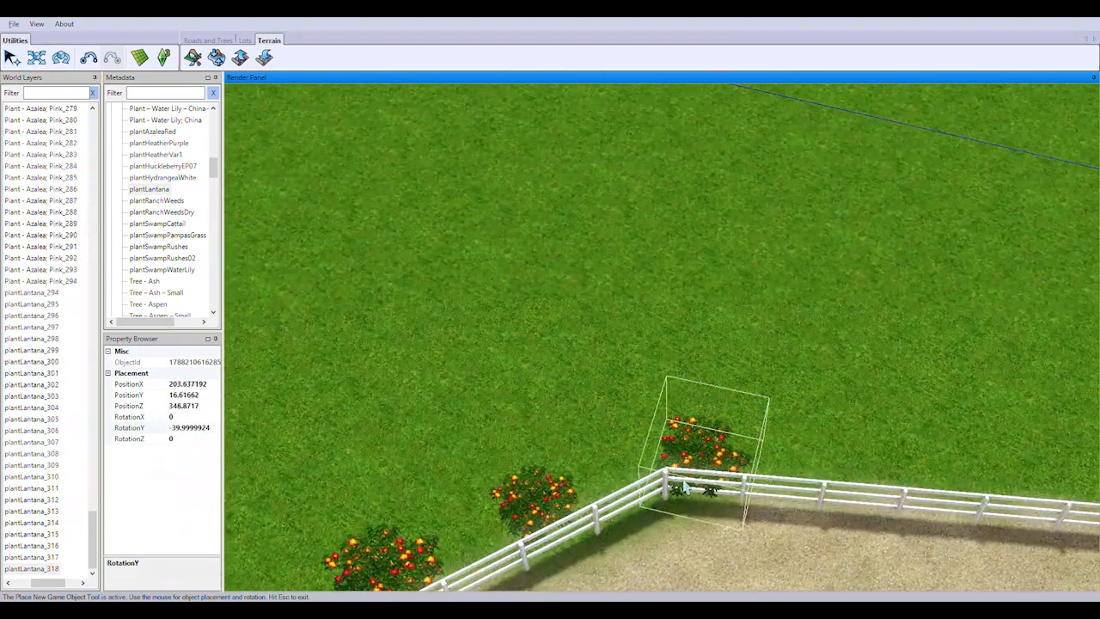
Carry the plantLantana row around the fence corner and along the next stretch with RotationY at about -75
left_click(688, 492)
left_click(853, 496)
right_click_drag(1085, 505, 884, 451)
left_click(804, 446)
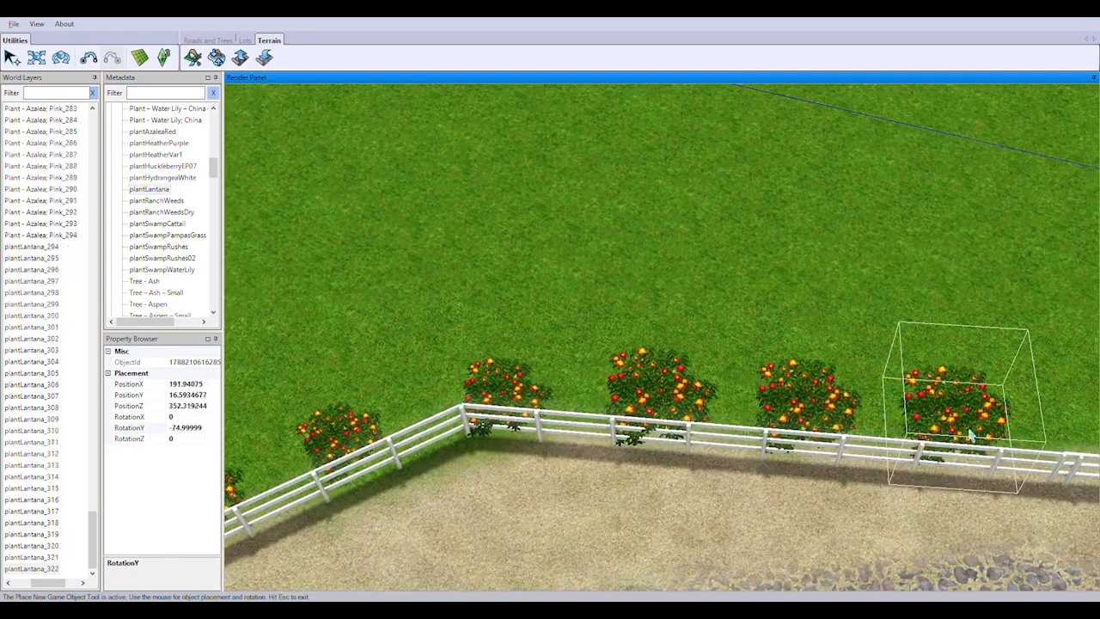
left_click(956, 453)
right_click_drag(1072, 464, 626, 413)
left_click(916, 428)
right_click_drag(1058, 437, 791, 439)
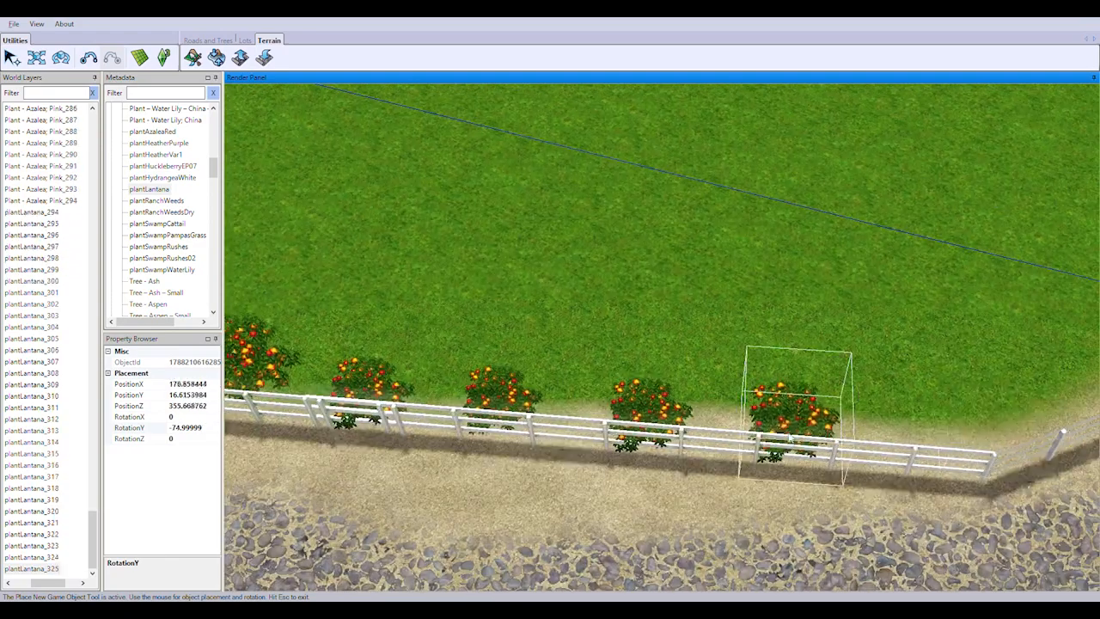
Finish the fence-side plantLantana row at the large yellow rhododendron, rotating the bushes to a RotationY of about -52.5
right_click_drag(1053, 416, 410, 367)
left_click_drag(428, 388, 439, 395)
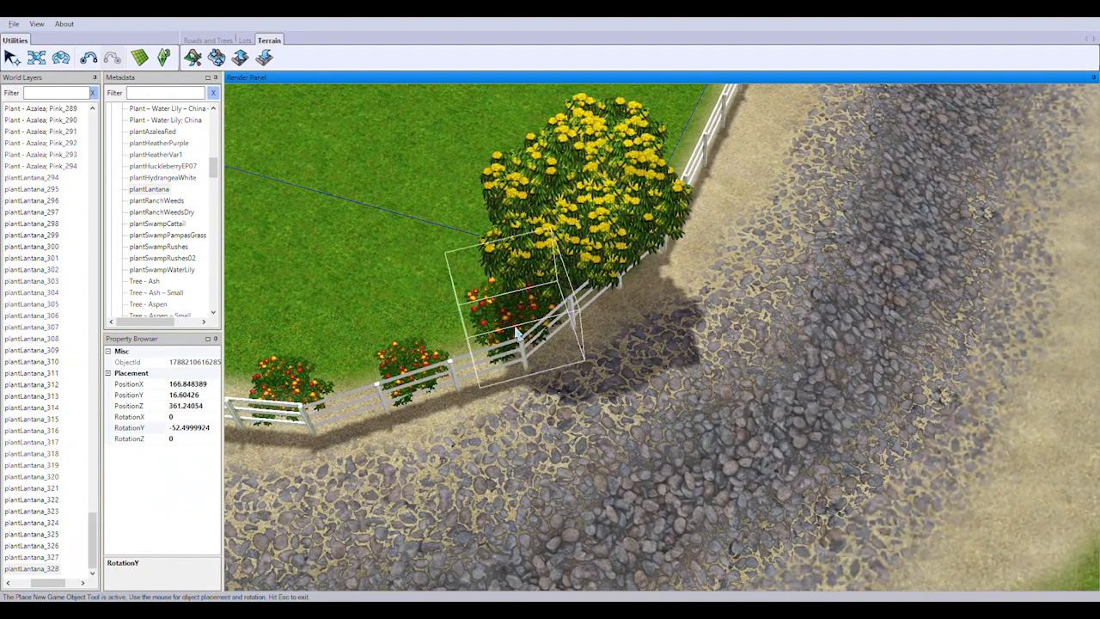
left_click_drag(526, 334, 538, 363)
Start a plantLantana row with RotationY at about 0 along the lot boundary line running away from the large yellow rhododendron
right_click_drag(537, 364, 959, 529)
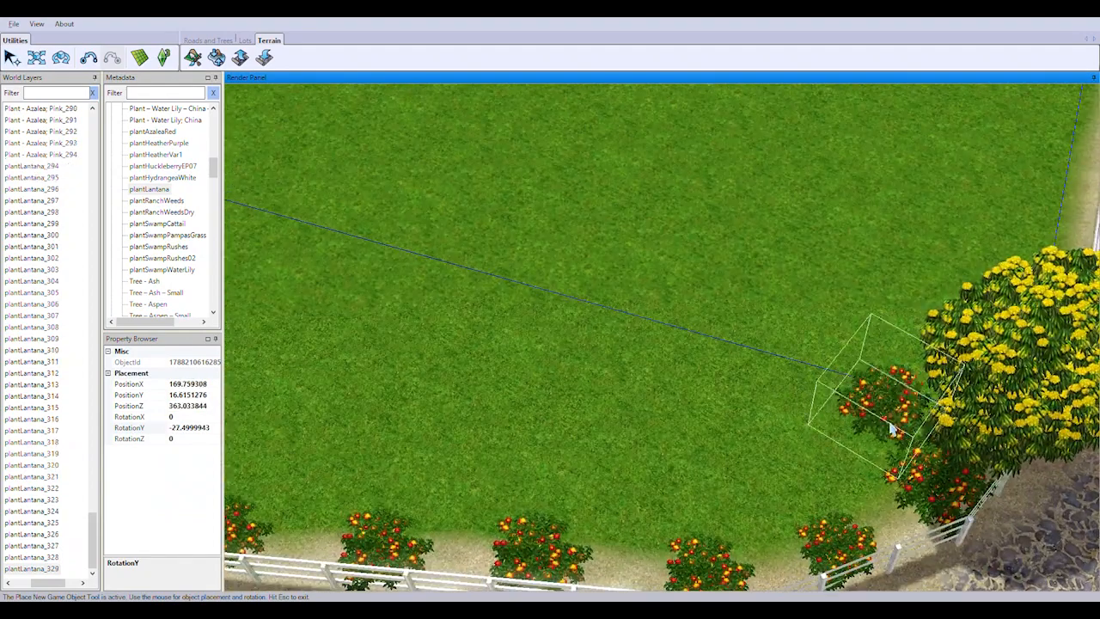
left_click(891, 469)
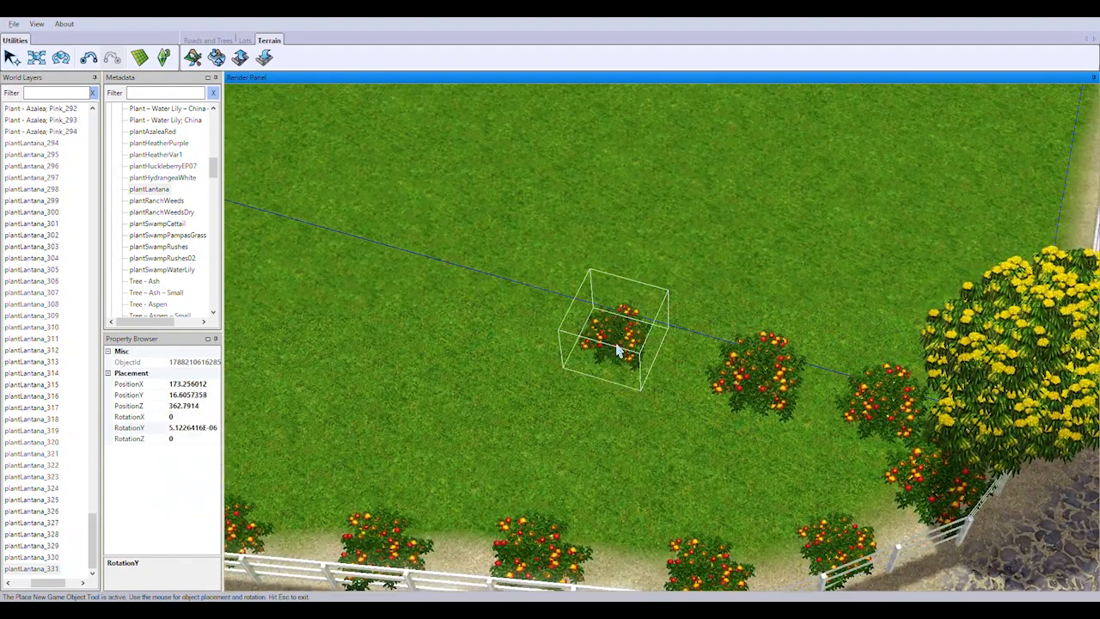
right_click_drag(535, 338, 899, 306)
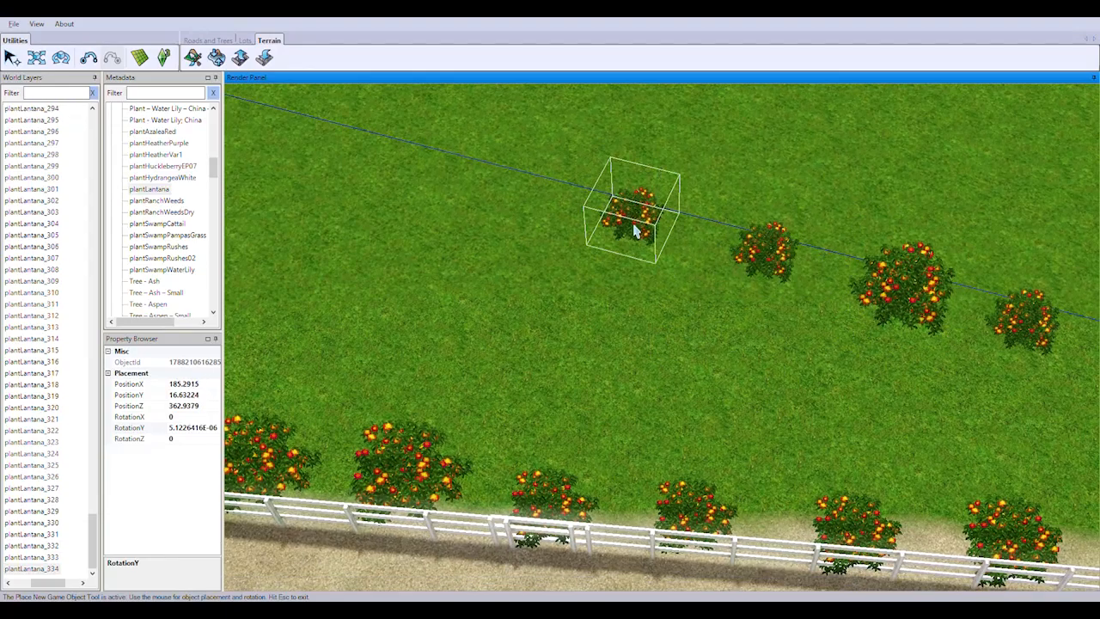
left_click(636, 230)
right_click_drag(636, 231, 801, 366)
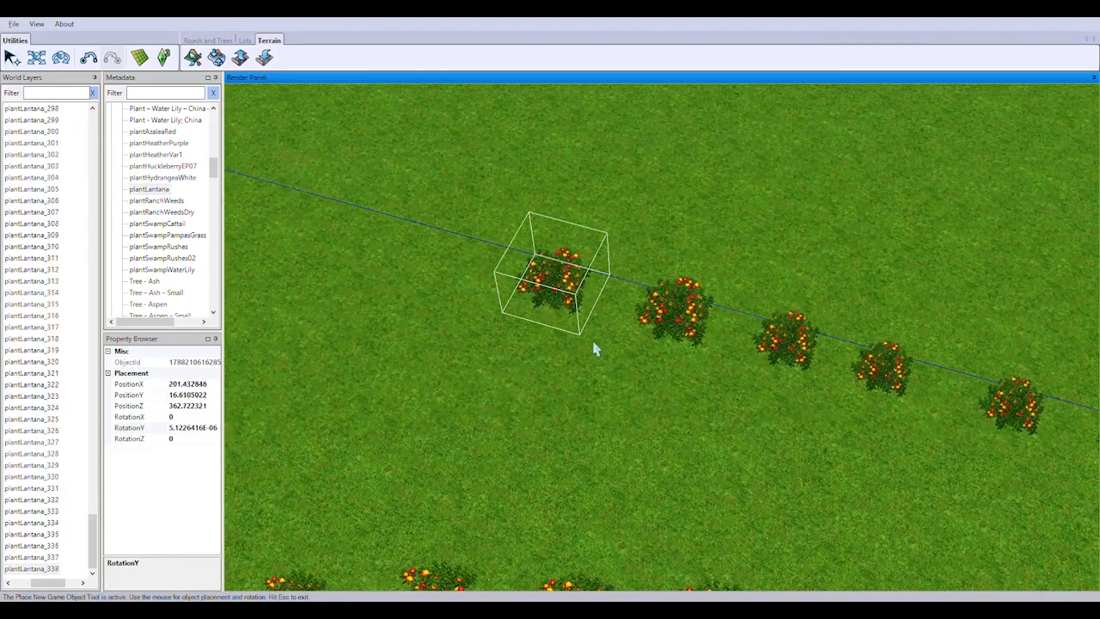
right_click_drag(595, 348, 765, 374)
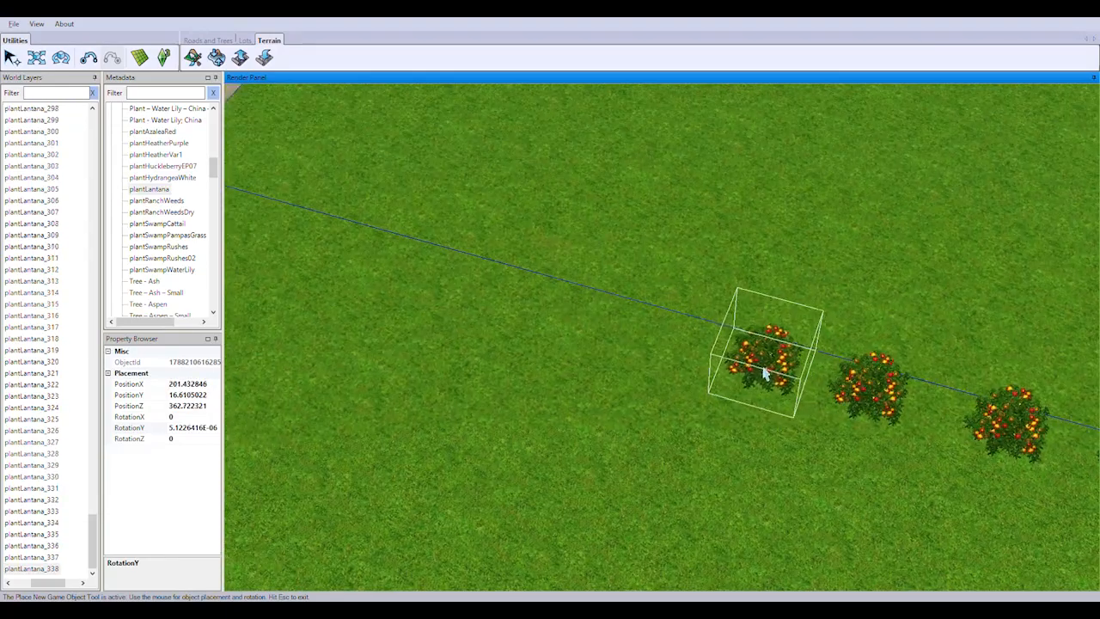
Extend the plantLantana row along the lot boundary until it meets the azalea and lantana hedge beside the road
left_click(544, 310)
right_click_drag(544, 310, 636, 329)
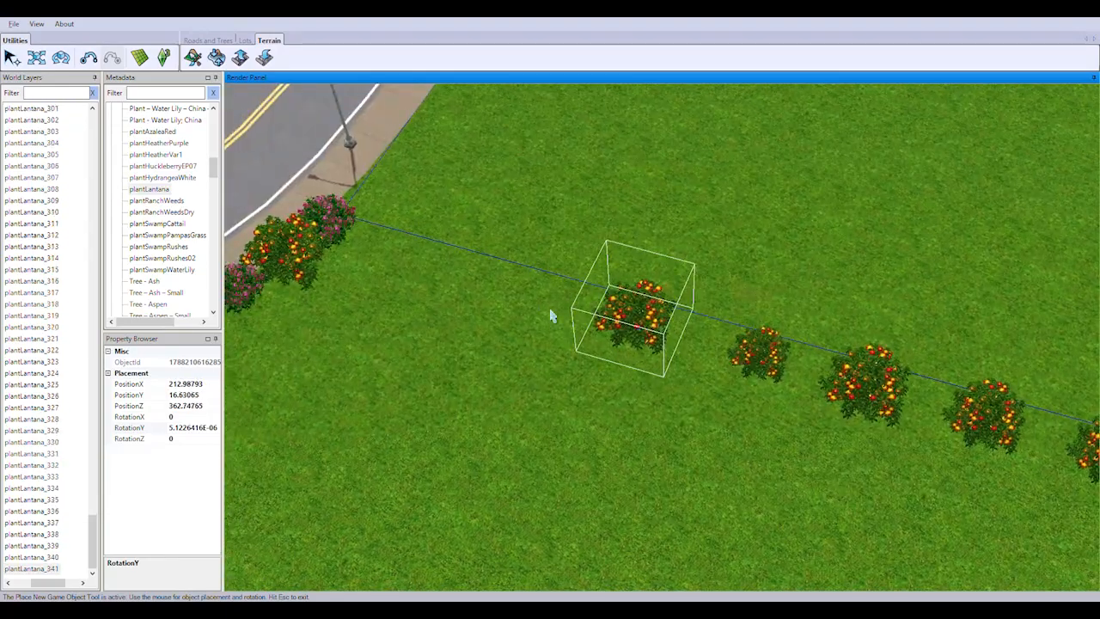
left_click(410, 248)
right_click_drag(410, 248, 744, 435)
scroll(744, 434, "down", 5)
Plant plantLantana bushes down the short lot boundary from the curved roadside hedge to the lot corner
middle_click_drag(545, 435, 660, 422)
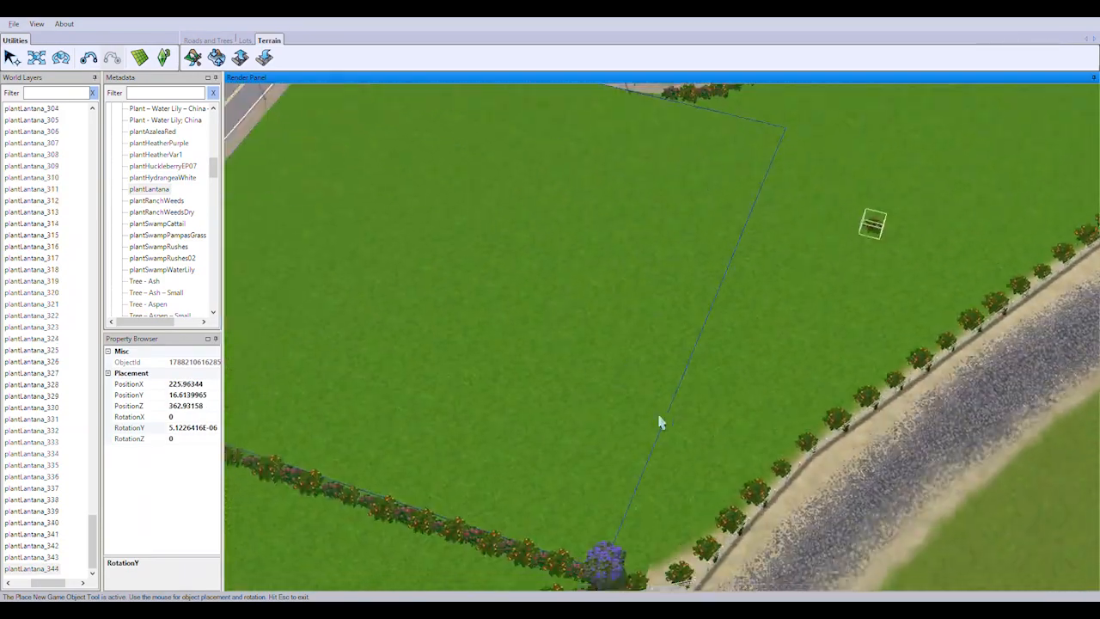
right_click_drag(660, 422, 756, 521)
middle_click_drag(757, 521, 582, 418)
scroll(582, 417, "up", 5)
right_click_drag(648, 447, 587, 290)
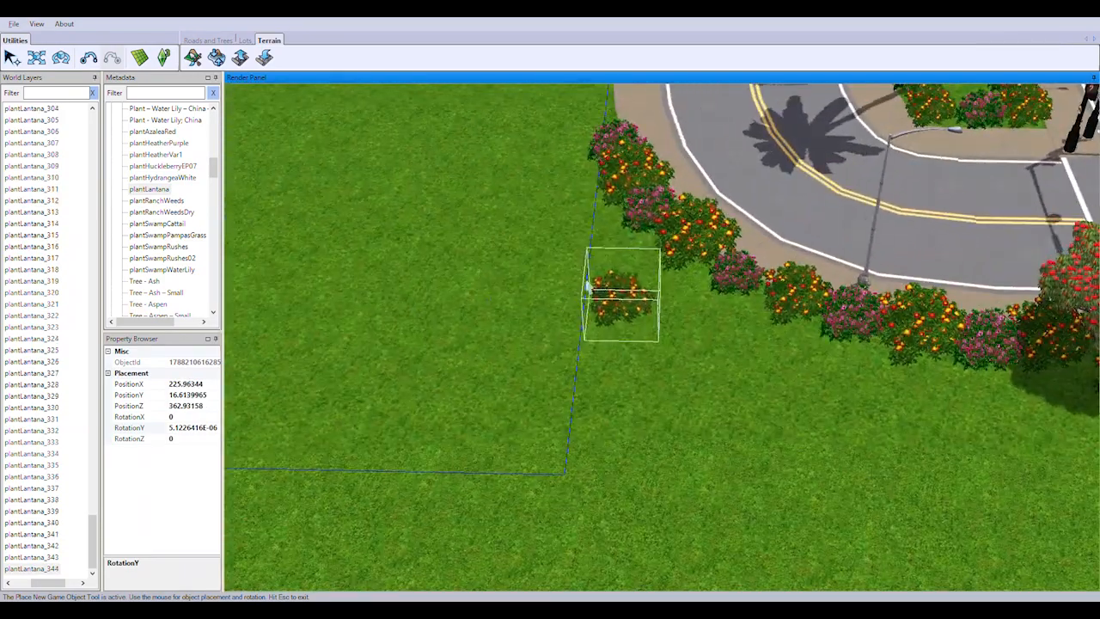
left_click(617, 239)
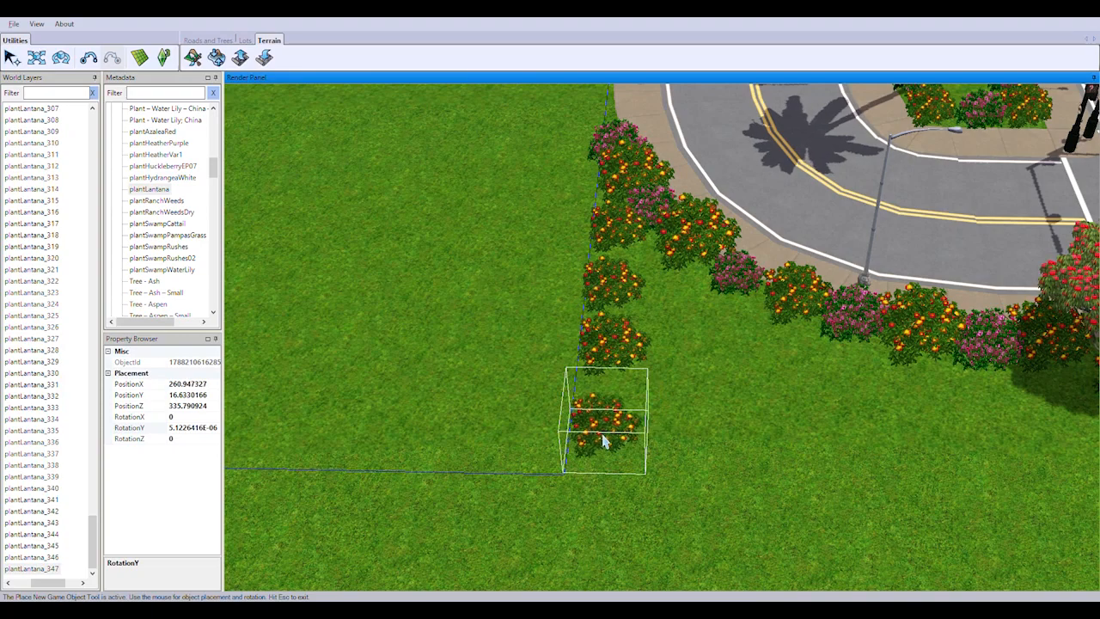
left_click(605, 441)
left_click(608, 505)
Turn the plantLantana row at the lot corner and space bushes along the adjoining boundary line
right_click_drag(608, 505, 762, 456)
left_click(514, 469)
left_click(378, 465)
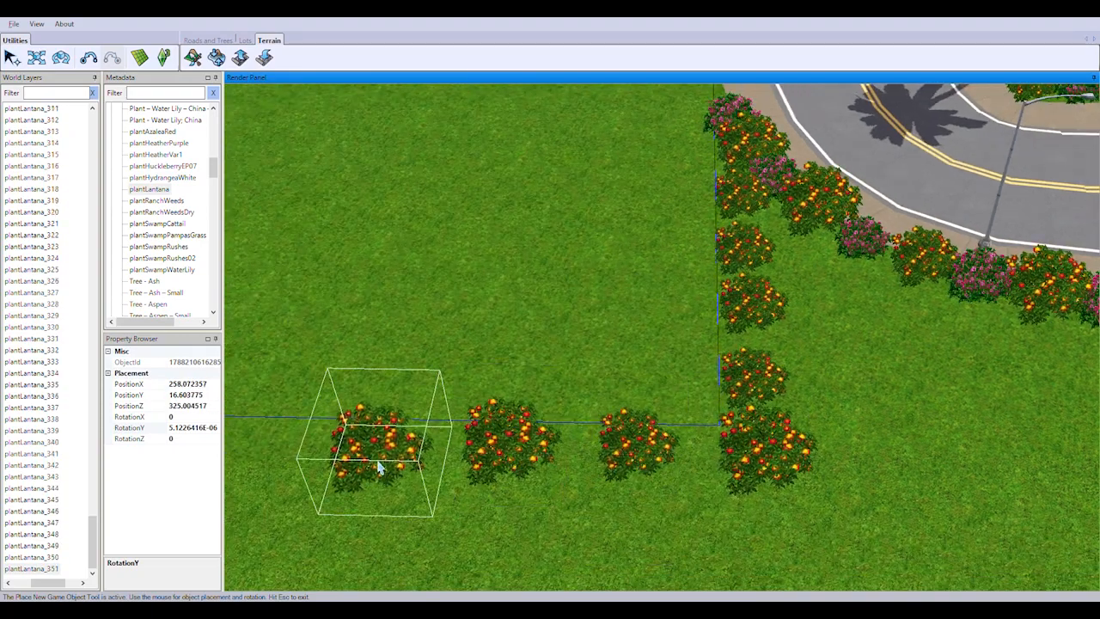
right_click_drag(370, 464, 650, 459)
left_click(438, 461)
right_click_drag(533, 448, 717, 440)
left_click(544, 456)
right_click_drag(504, 456, 613, 445)
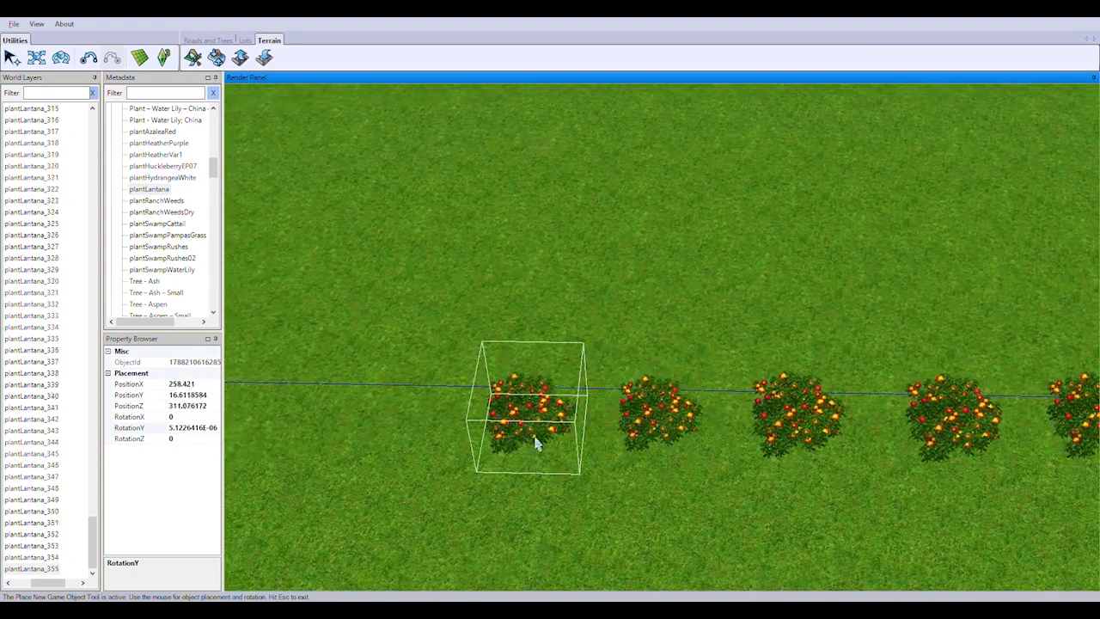
Continue the plantLantana row along this boundary to the purple rhododendron and end the planting
right_click_drag(499, 440, 780, 397)
left_click(681, 387)
left_click(534, 371)
right_click_drag(438, 400, 651, 428)
left_click(588, 403)
right_click_drag(499, 418, 816, 455)
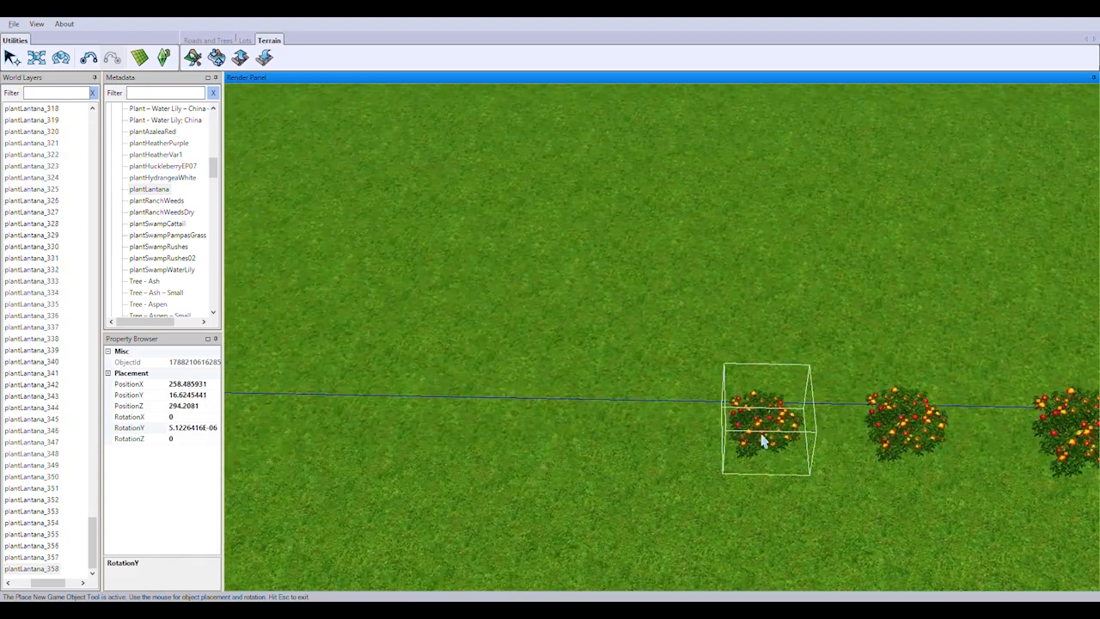
right_click_drag(627, 475, 564, 340)
key("Escape")
Plant Plant - Azalea; Pink bushes beside the purple rhododendron and between the first fence-side lantanas, with RotationY at about -52.5
left_click_drag(216, 172, 217, 170)
left_click(188, 143)
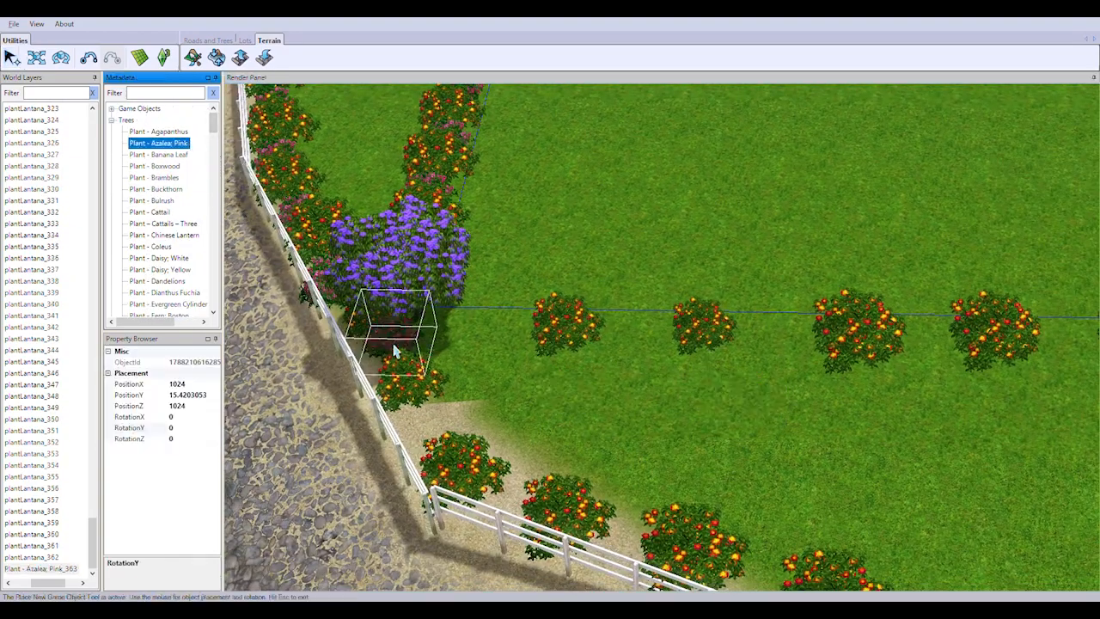
left_click(387, 339)
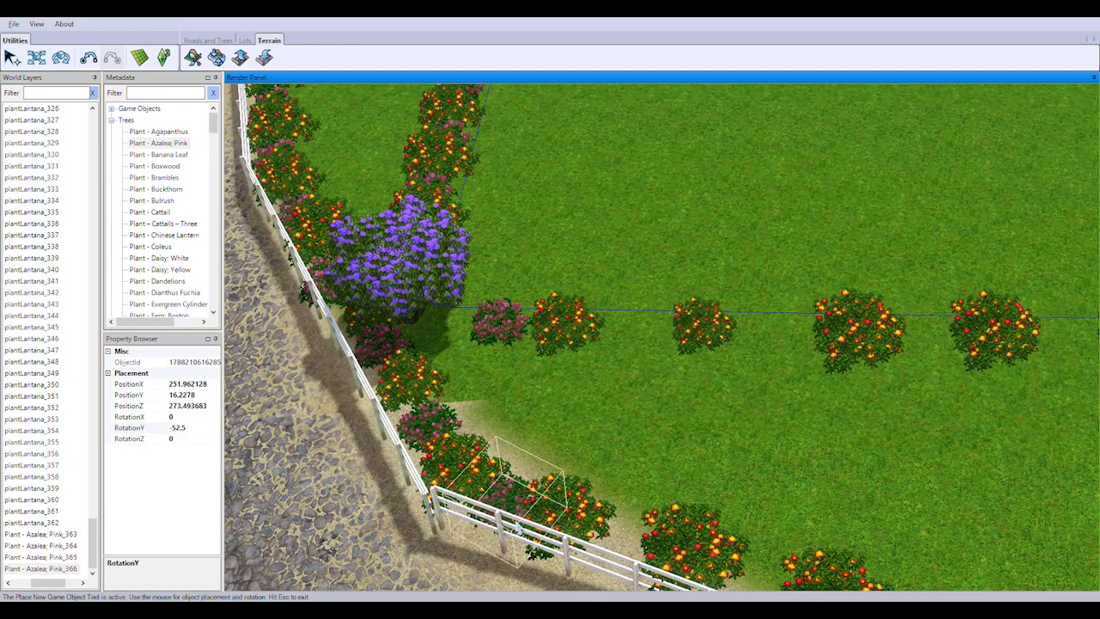
Fill the next gaps between the fence-side lantanas with pink azaleas rotated to a RotationY of about -27.5
right_click_drag(574, 548, 734, 522)
middle_click_drag(733, 521, 592, 420)
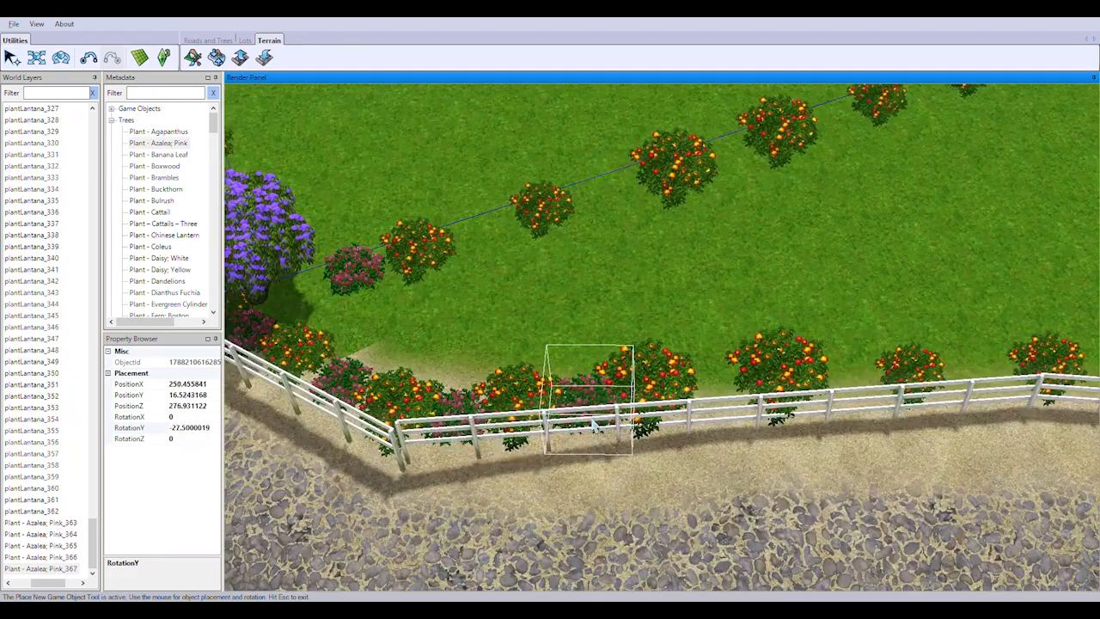
left_click(597, 428)
left_click(717, 417)
right_click_drag(860, 399, 660, 422)
left_click(660, 422)
left_click(787, 412)
Add pink azaleas between the lantanas on the following fence stretch, rotating them to a RotationY of about -32.5
right_click_drag(950, 411, 679, 467)
left_click(839, 484)
right_click_drag(1000, 504, 815, 482)
left_click(814, 481)
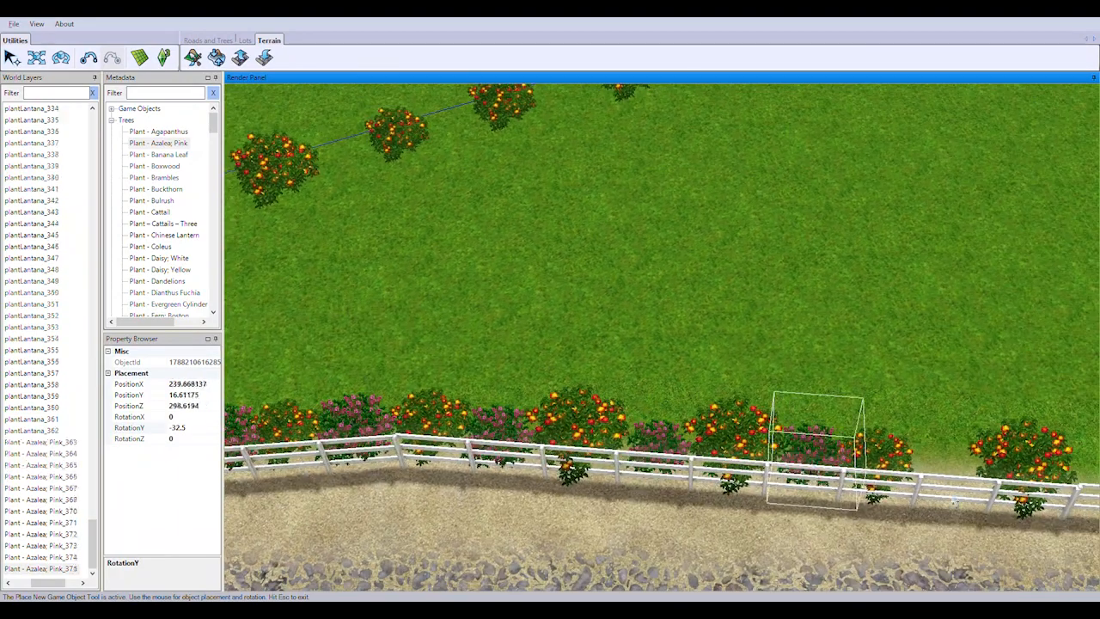
left_click(944, 485)
right_click_drag(944, 486, 746, 436)
Continue filling the fence-side lantana gaps with pink azaleas at the same rotation up to the next slight fence bend
left_click(880, 442)
right_click_drag(880, 441, 643, 445)
left_click(953, 467)
right_click_drag(953, 467, 808, 440)
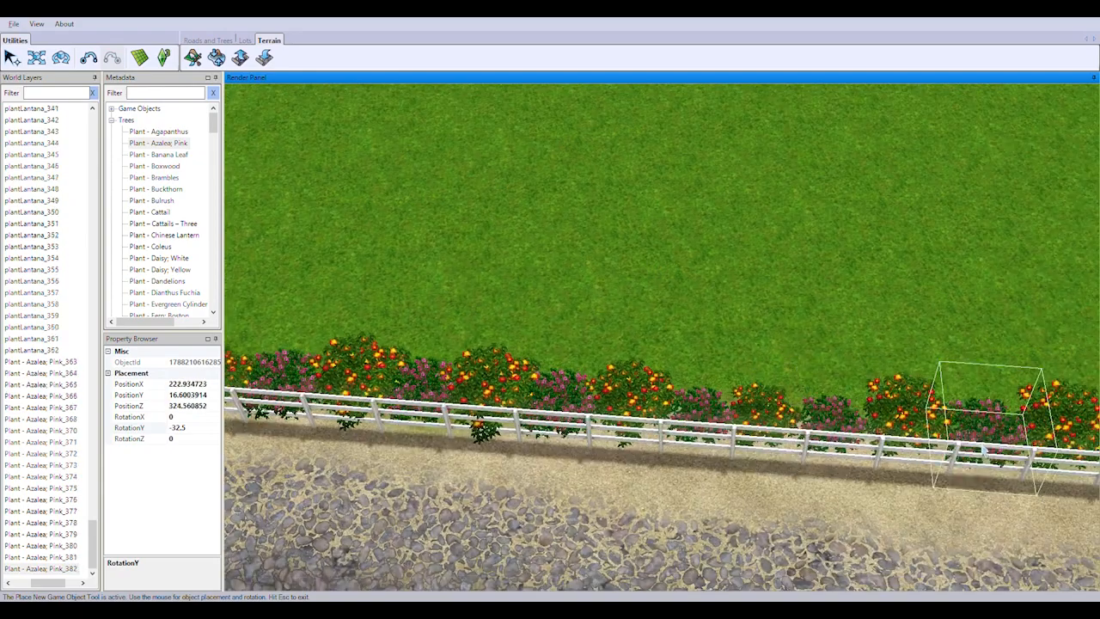
left_click(984, 451)
right_click_drag(984, 451, 755, 485)
right_click_drag(881, 437, 823, 430)
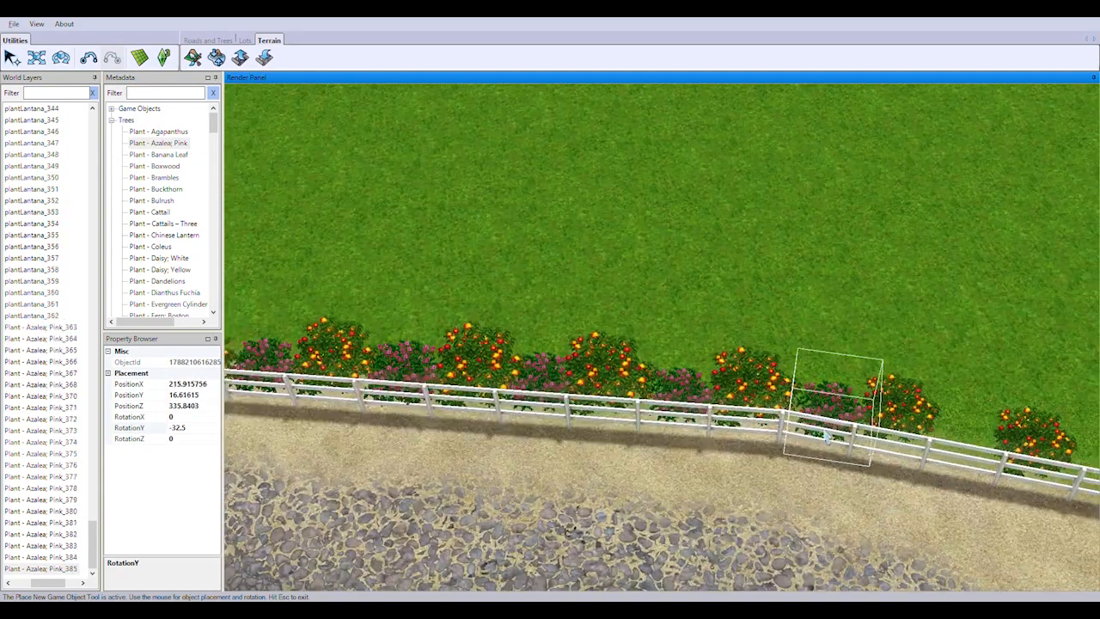
Plant pink azaleas between the lantanas up to the sharp fence corner, with RotationY at about -42.5
left_click(970, 458)
right_click_drag(969, 458, 768, 419)
left_click(896, 456)
right_click_drag(1044, 481, 757, 458)
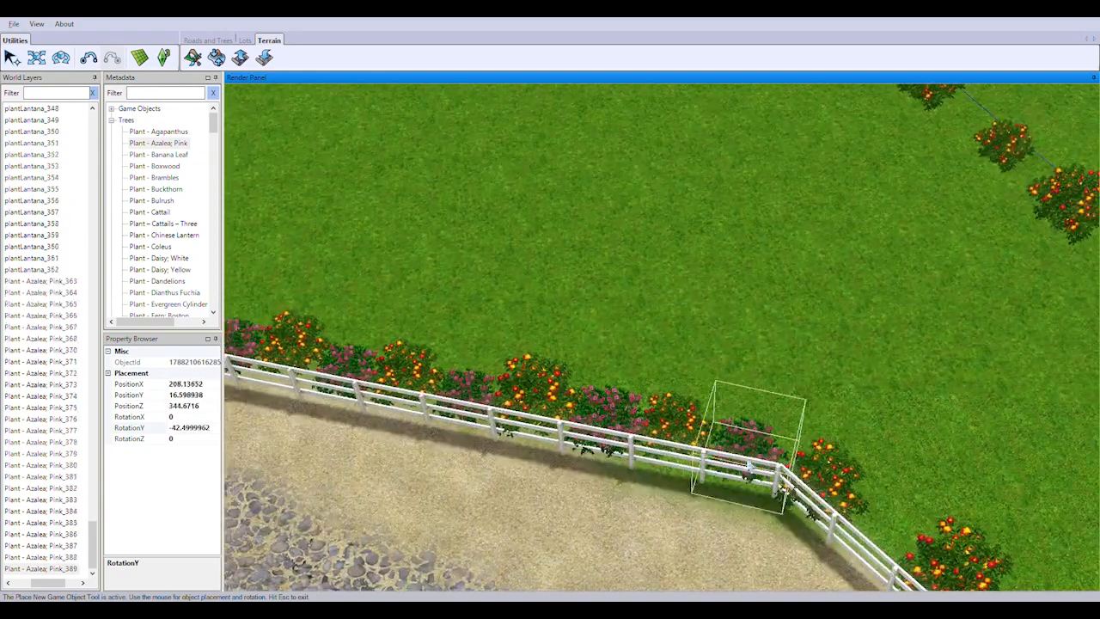
left_click(756, 458)
Carry the pink azaleas around the fence corner and along the straight stretch with RotationY at about -77.5
right_click_drag(911, 477, 877, 464)
middle_click_drag(877, 464, 795, 456)
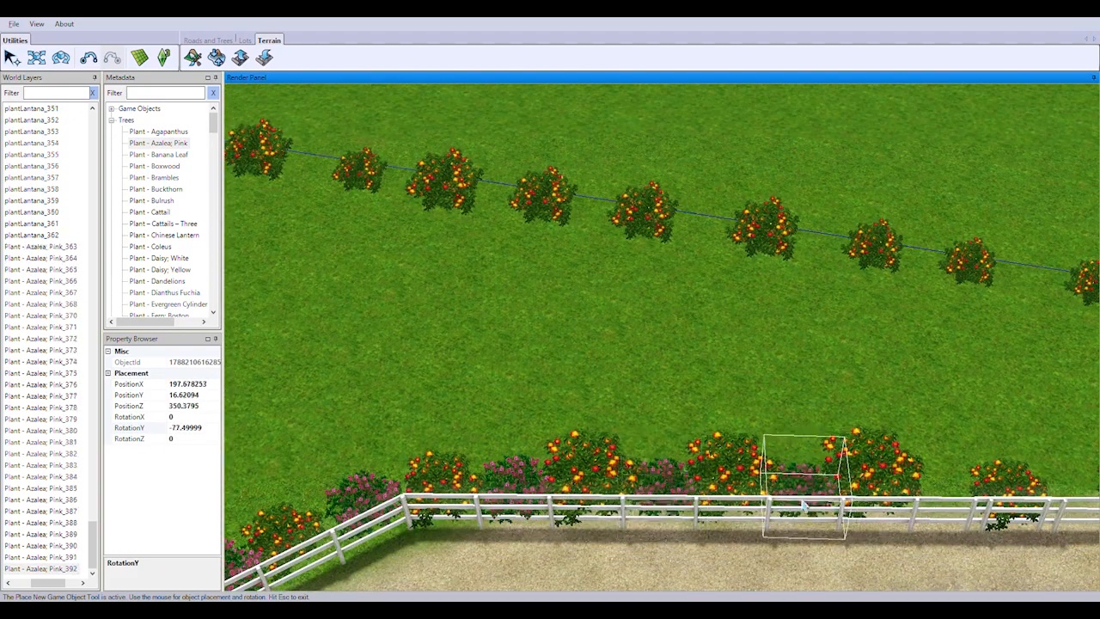
right_click_drag(1014, 484, 831, 481)
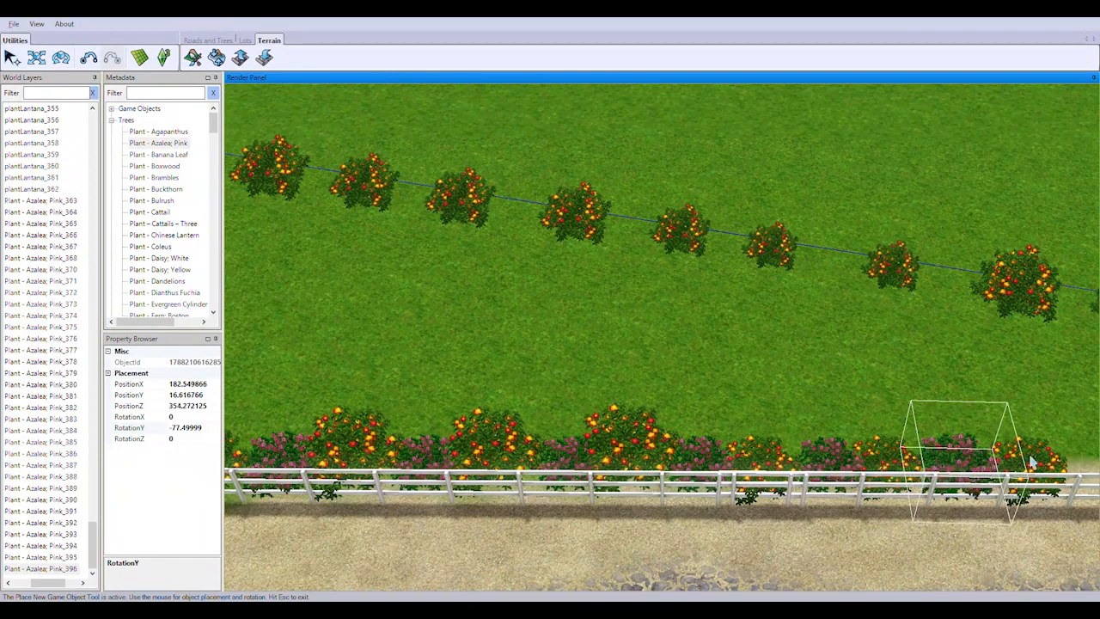
right_click_drag(1032, 462, 838, 507)
left_click(827, 533)
left_click(964, 535)
right_click_drag(1066, 540, 863, 484)
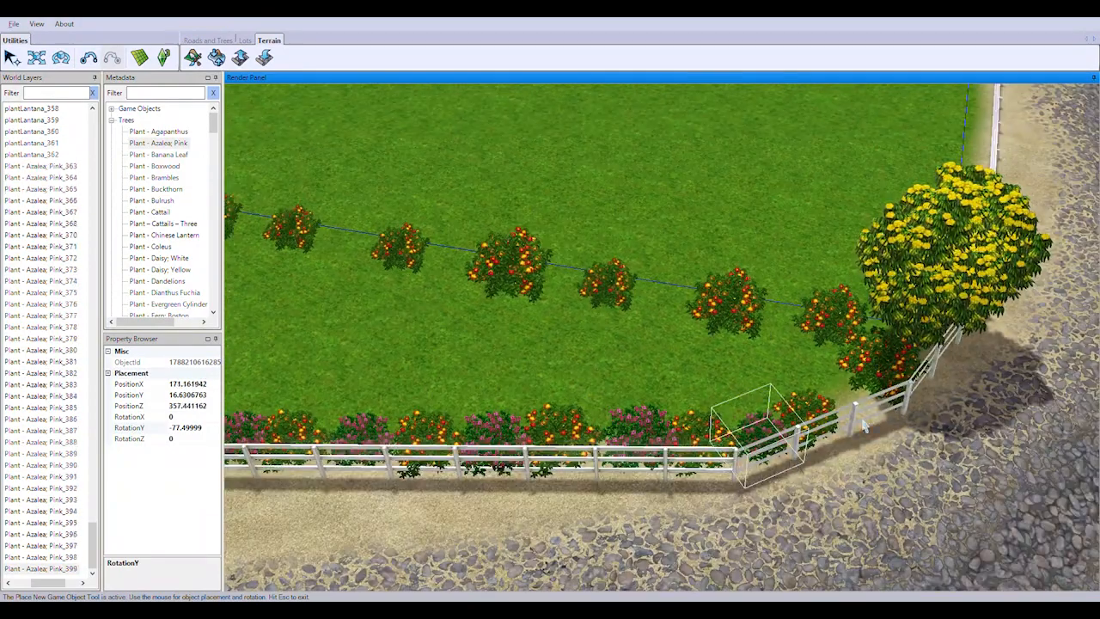
Finish the fence-side pink azaleas around the last lantanas beside the large yellow rhododendron
left_click(860, 398)
scroll(793, 361, "up", 3)
left_click(945, 387)
Plant pink azaleas between the boundary-line lantanas starting at the yellow rhododendron, with RotationY at about 87.5
left_click(813, 406)
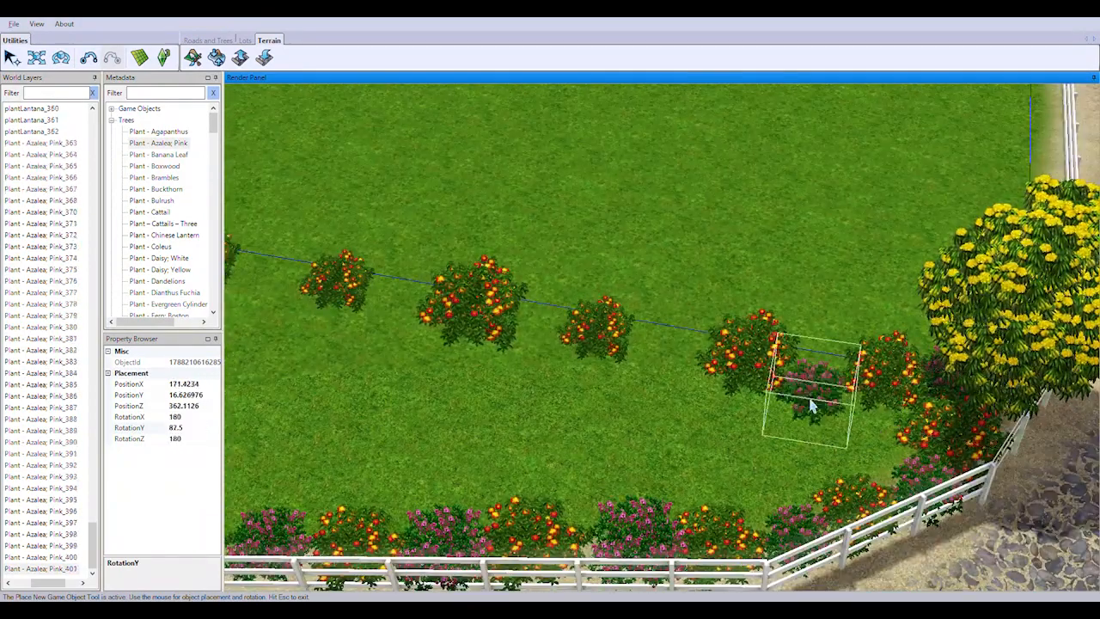
left_click(666, 355)
left_click(539, 338)
left_click(394, 305)
right_click_drag(421, 314, 774, 388)
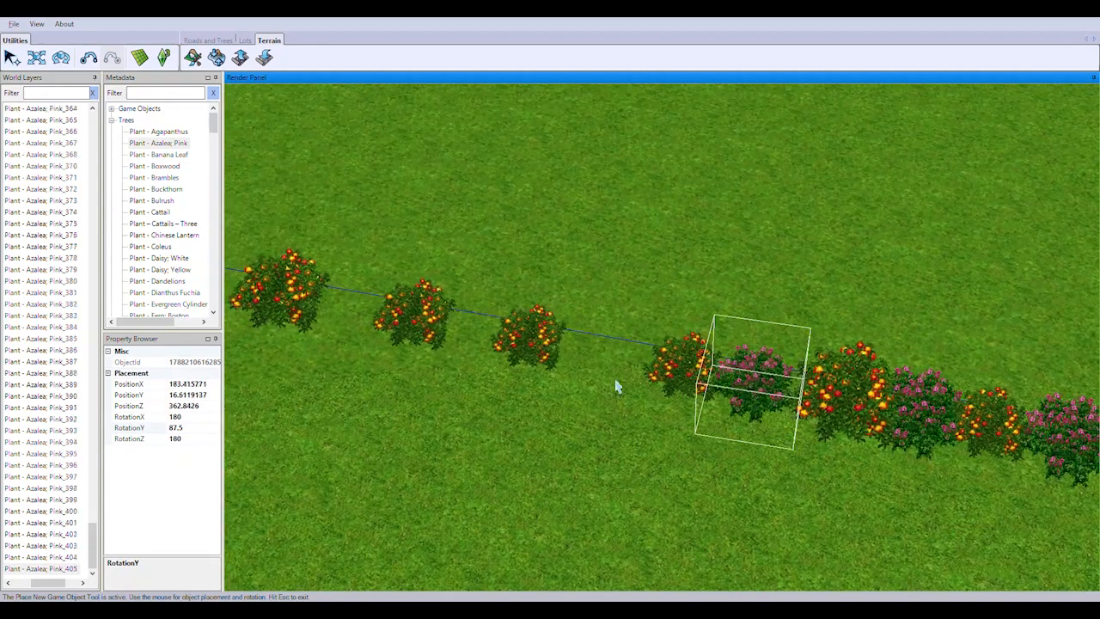
left_click(465, 344)
right_click_drag(465, 344, 671, 413)
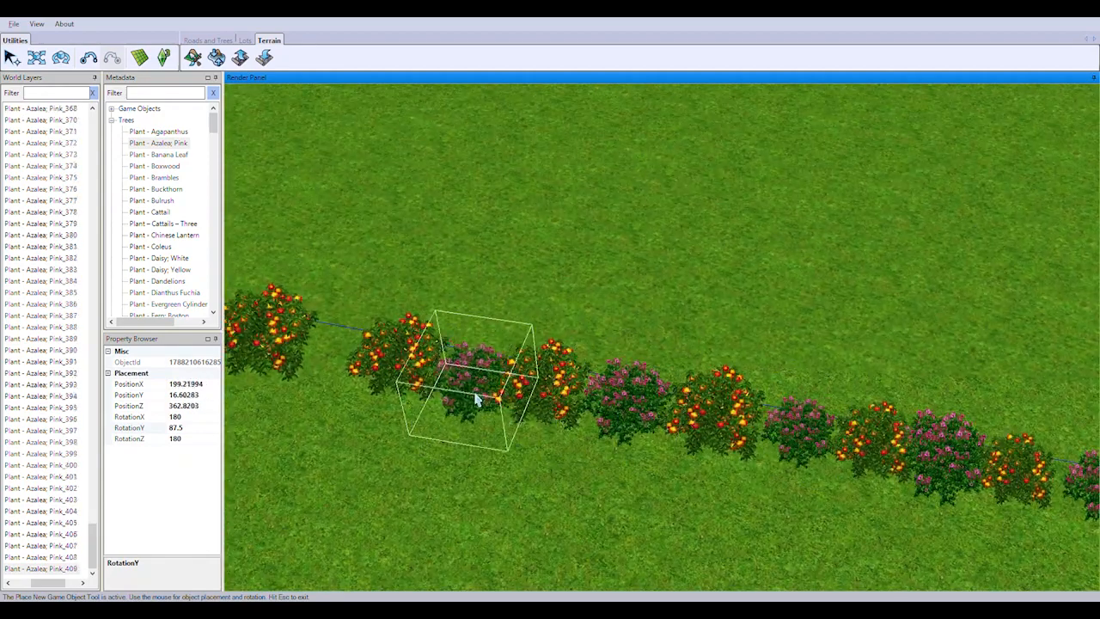
Fill the remaining gaps in this boundary-line lantana row with pink azaleas up to the roadside hedge
left_click(477, 400)
right_click_drag(477, 400, 869, 466)
left_click(605, 398)
right_click_drag(605, 398, 870, 482)
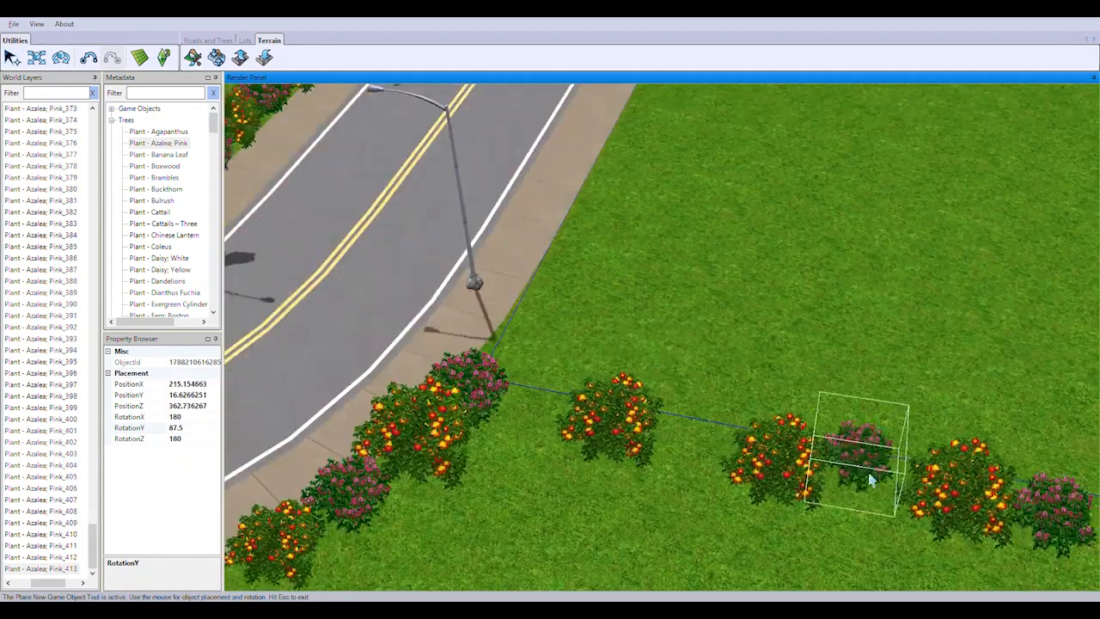
left_click(677, 457)
left_click(530, 421)
Plant pink azaleas in the first gaps of the other boundary-line lantana row beside the purple rhododendron
scroll(602, 387, "down", 3)
right_click_drag(610, 383, 560, 363)
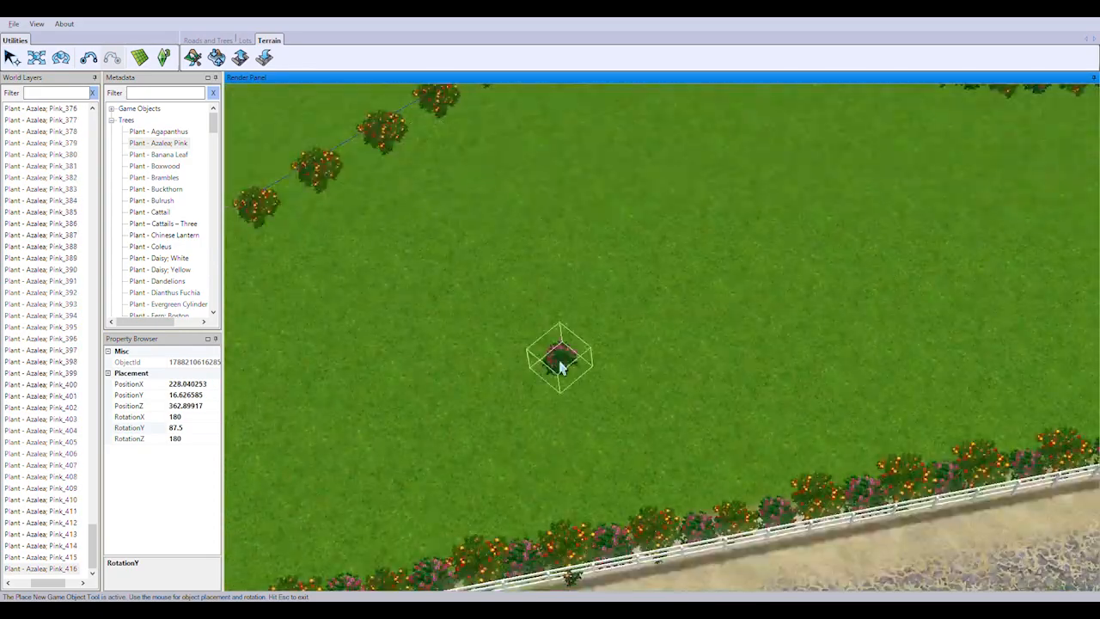
middle_click_drag(560, 364, 608, 377)
scroll(608, 376, "up", 3)
left_click(738, 368)
left_click(933, 401)
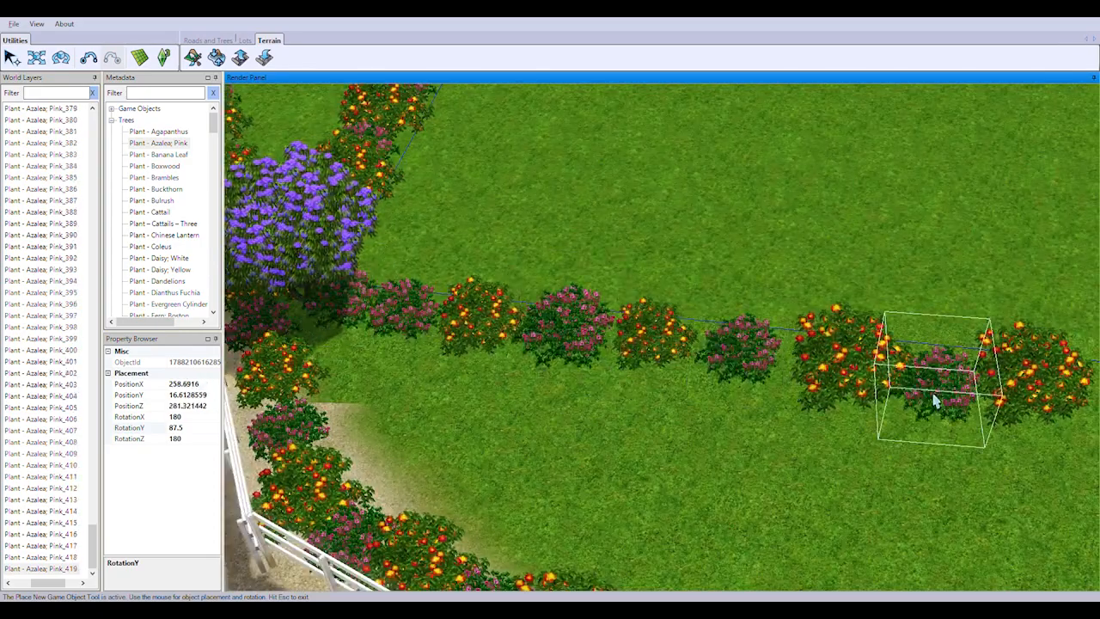
Continue the pink azaleas between the lantanas along the middle of the boundary leading away from the purple rhododendron
right_click_drag(934, 401, 779, 365)
left_click(545, 248)
left_click(679, 257)
left_click(855, 274)
left_click(1034, 301)
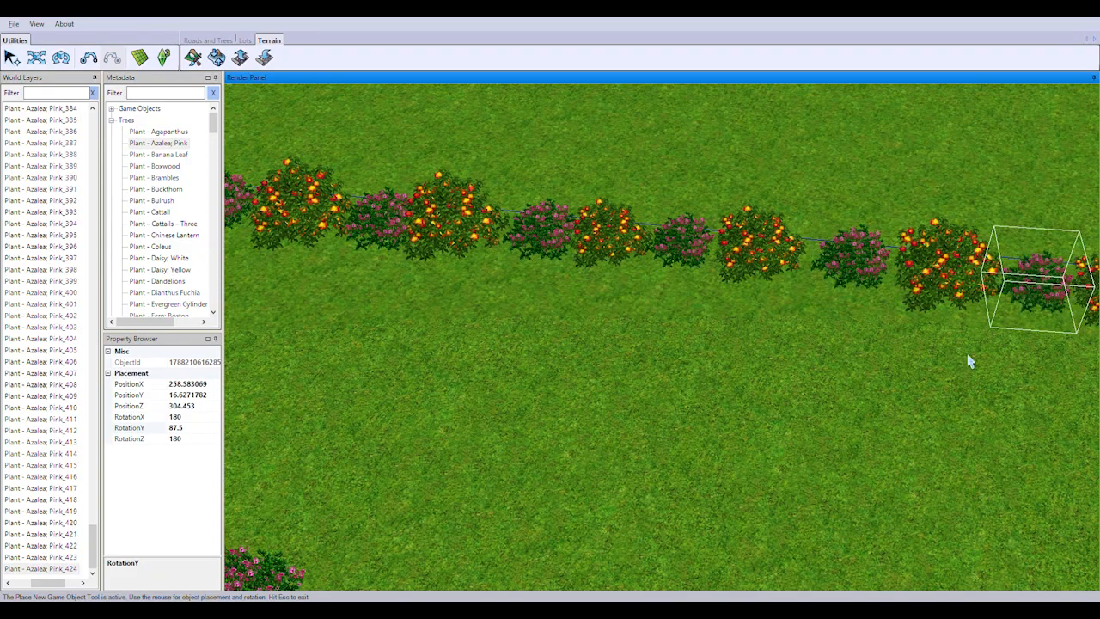
Complete the pink azaleas between the boundary-line lantanas up to the lot corner
right_click_drag(968, 359, 800, 344)
left_click(658, 268)
left_click_drag(839, 310, 814, 288)
left_click(968, 300)
right_click_drag(951, 343, 778, 337)
left_click(527, 303)
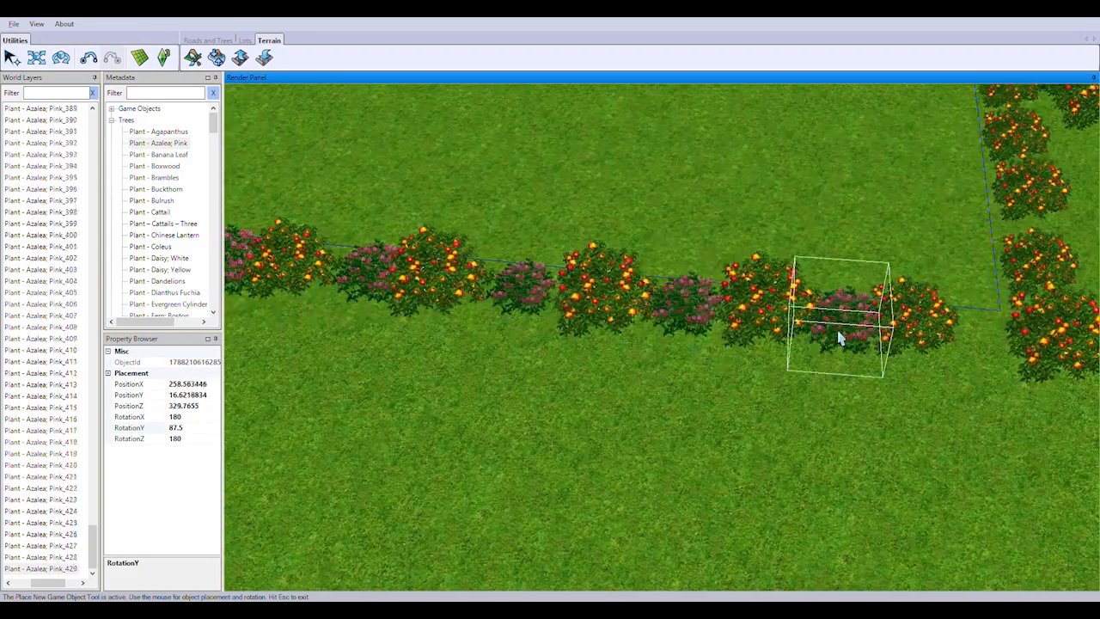
left_click(993, 346)
Fill the lantana gaps from the lot corner up the short boundary to the roadside hedge with pink azaleas and end the planting
right_click_drag(1089, 387, 972, 397)
left_click(599, 366)
left_click(591, 299)
right_click_drag(744, 333, 729, 449)
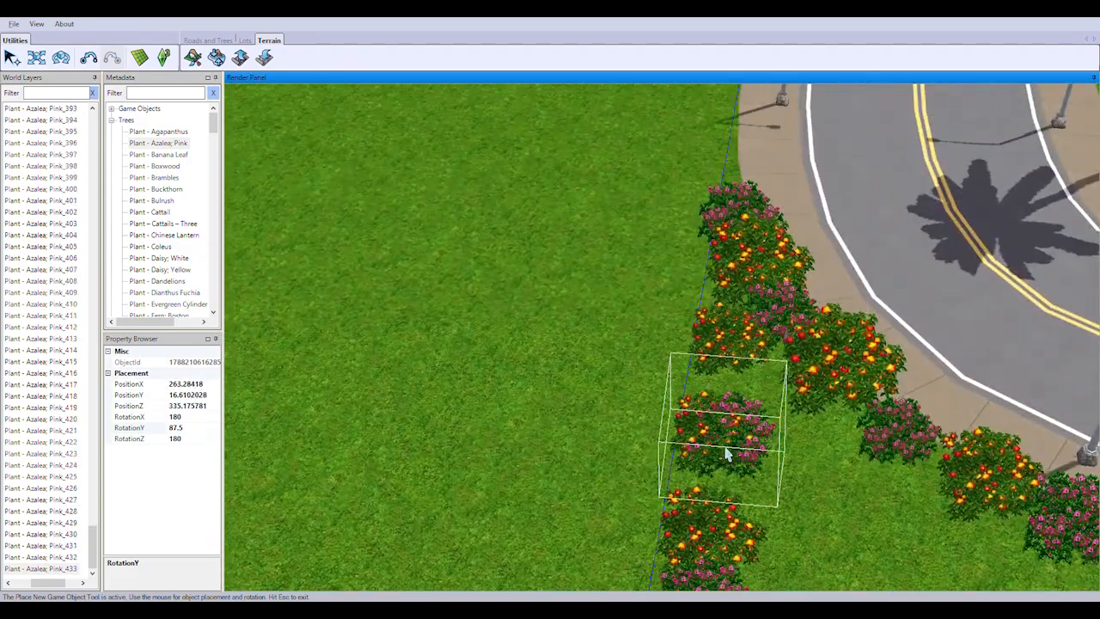
left_click(727, 452)
left_click(727, 393)
right_click_drag(903, 559, 660, 211)
scroll(578, 360, "down", 5)
key("Escape")
left_click_drag(94, 546, 97, 249)
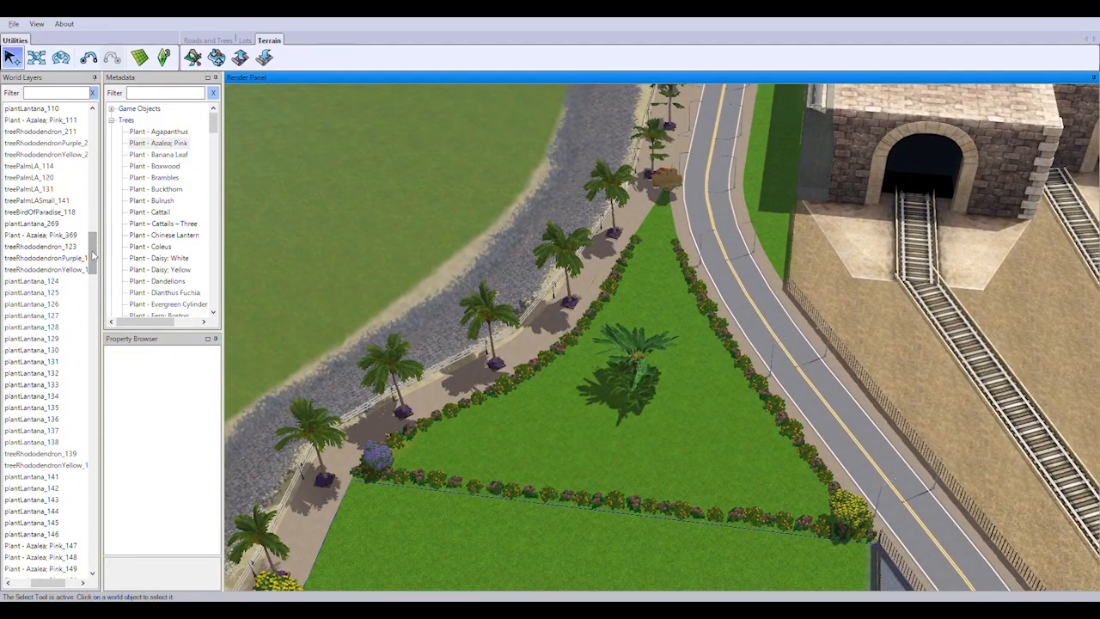
left_click(172, 133)
scroll(668, 506, "up", 6)
double_click(163, 133)
scroll(722, 460, "up", 1)
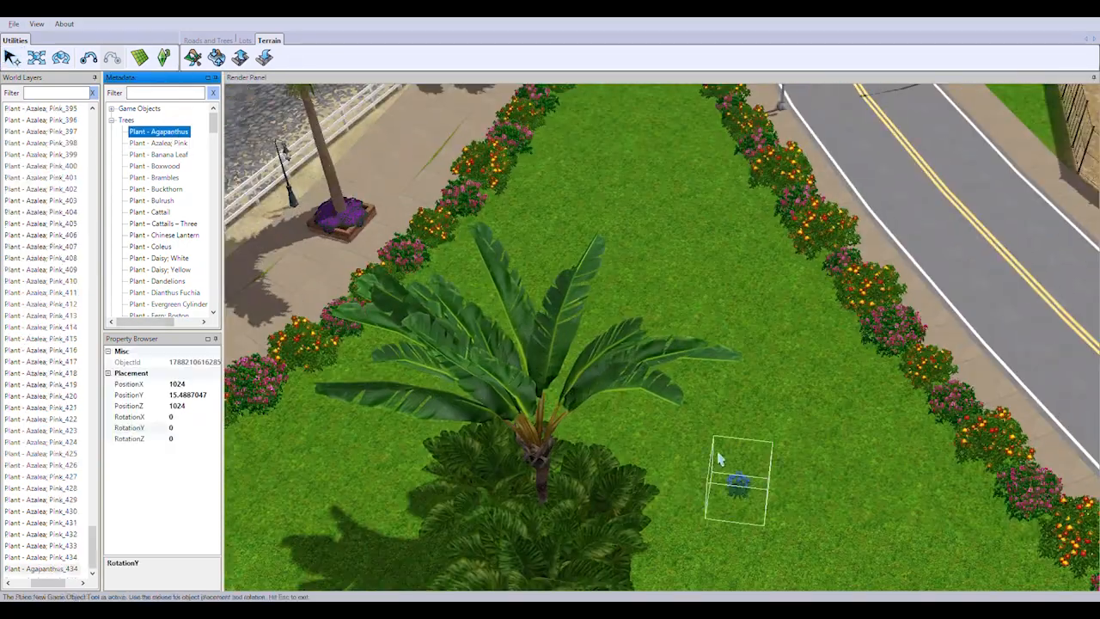
key("Escape")
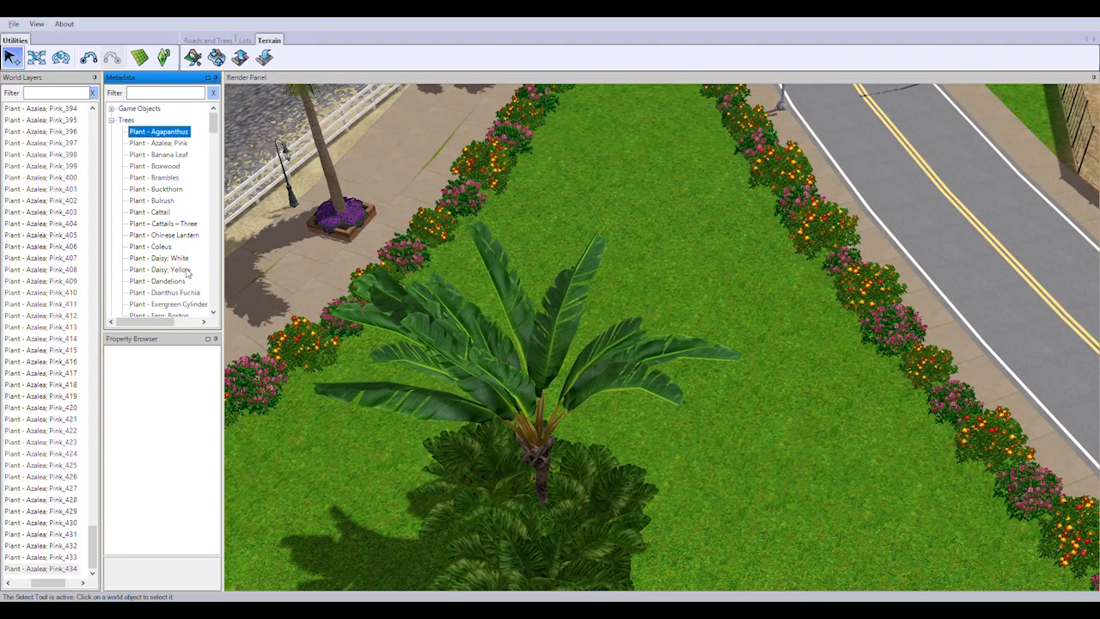
left_click_drag(168, 305, 727, 381)
scroll(727, 380, "up", 3)
key("Delete")
left_click(513, 358)
scroll(513, 359, "down", 8)
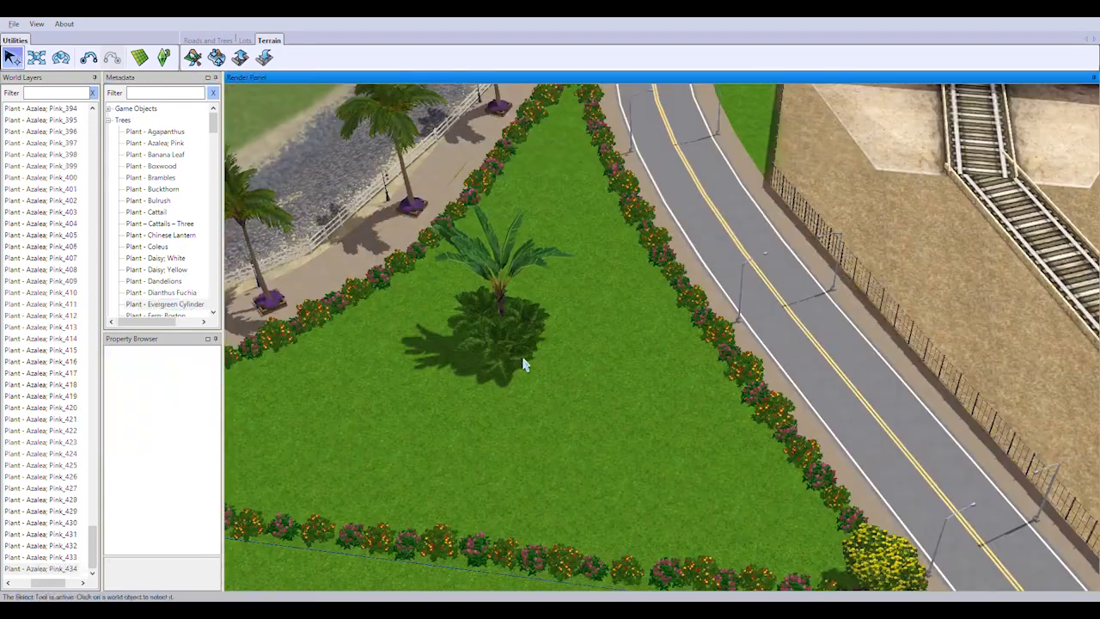
scroll(207, 292, "down", 1)
left_click_drag(92, 547, 108, 250)
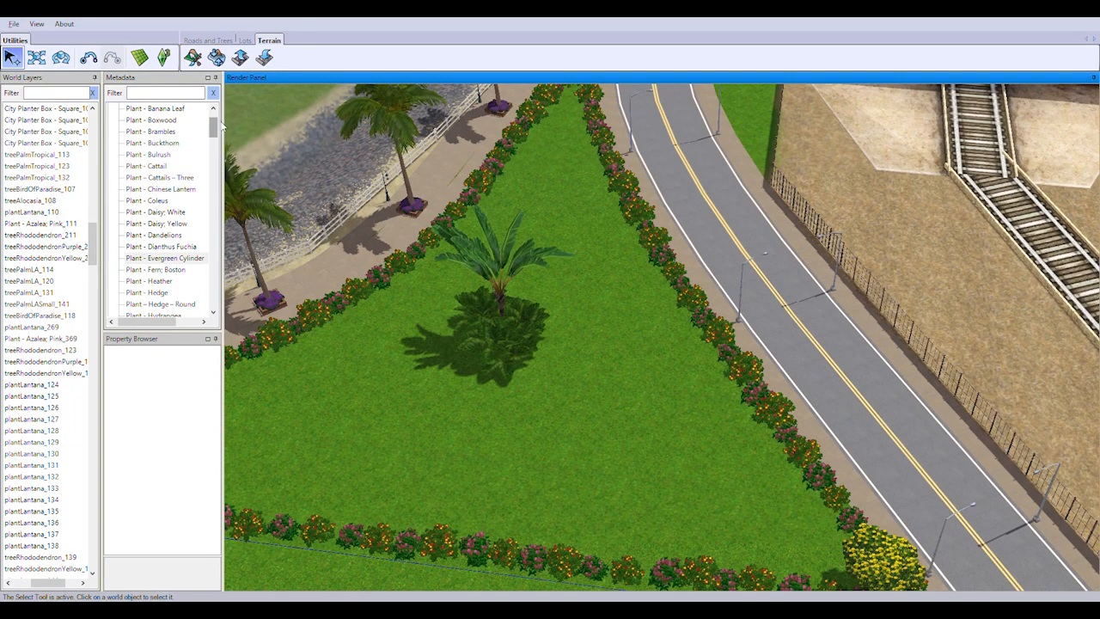
Plant a treeBirdOfParadise on the narrow grass strip between the walkway hedge and the boundary hedge near the purple rhododendron
left_click_drag(215, 221, 216, 248)
right_click_drag(482, 370, 481, 486)
left_click_drag(158, 212, 465, 387)
right_click_drag(465, 386, 315, 430)
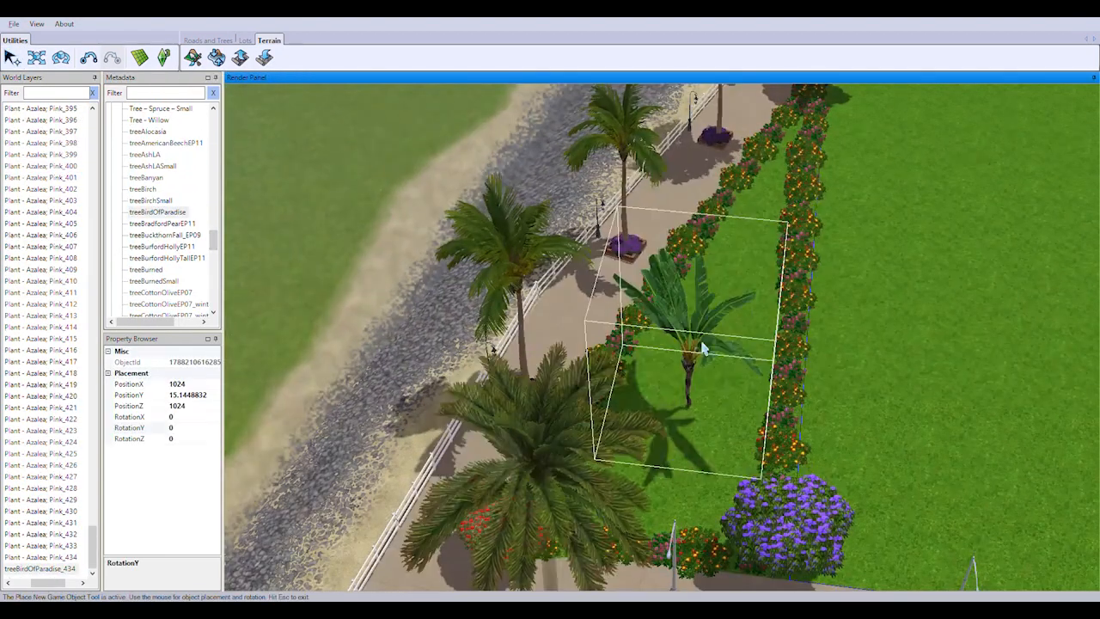
left_click_drag(703, 350, 765, 383)
scroll(739, 327, "down", 5)
Plant more bird of paradise trees, spaced apart, on the lawn between the white shore fence and the boundary hedge
right_click_drag(727, 296, 636, 447)
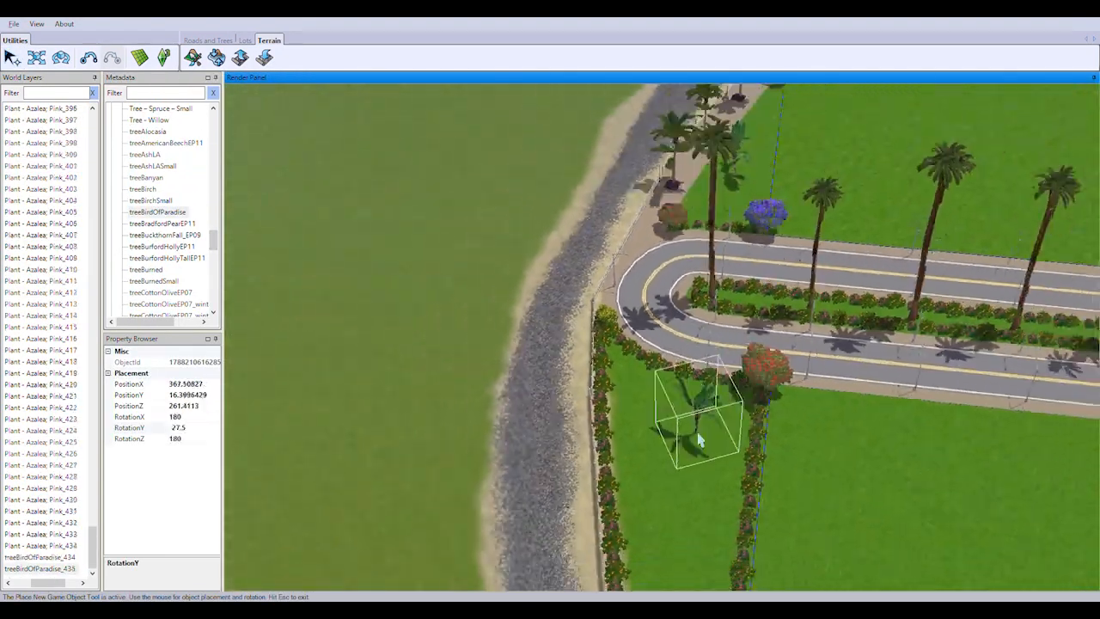
scroll(484, 376, "up", 5)
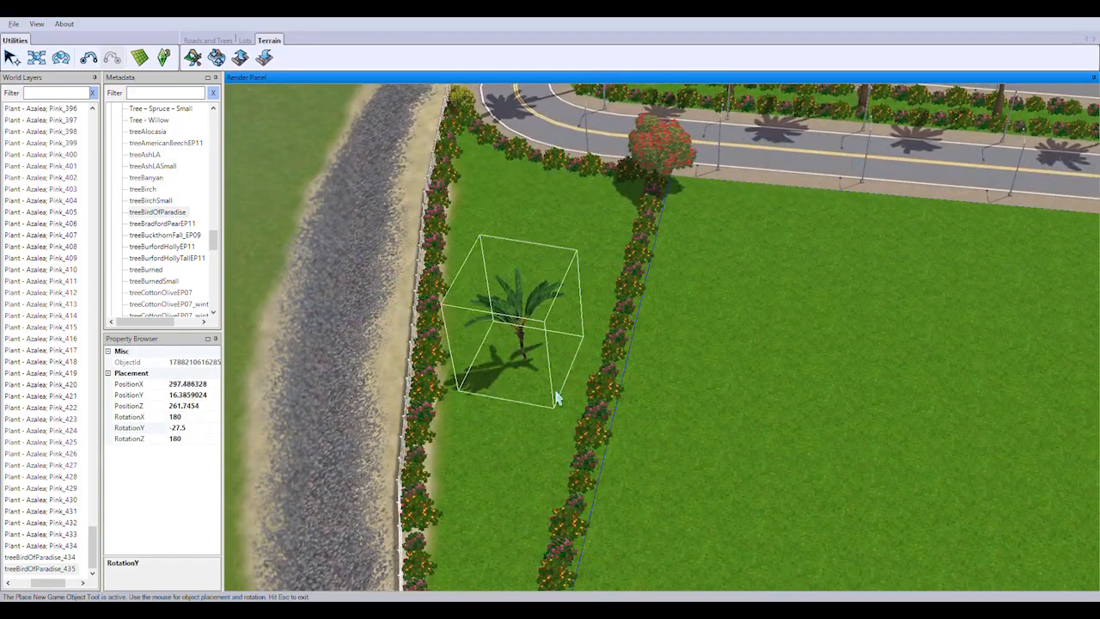
left_click_drag(535, 177, 559, 172)
middle_click_drag(559, 172, 681, 288)
right_click_drag(681, 288, 540, 354)
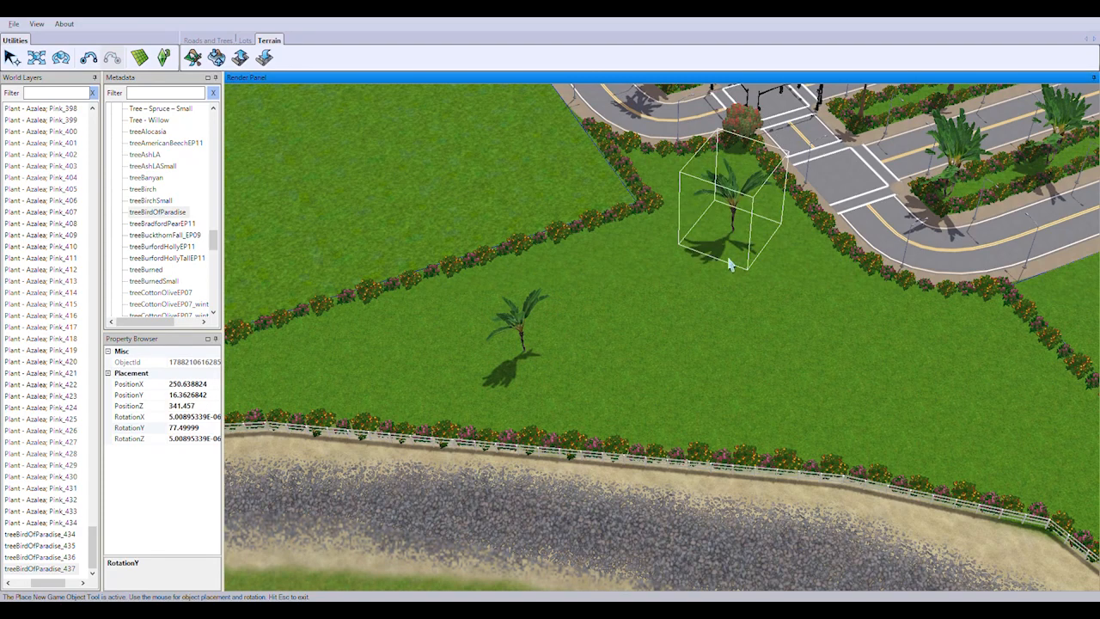
Plant the remaining bird of paradise trees on the fenced lawn toward the yellow rhododendron and end the placement
left_click(868, 380)
right_click_drag(869, 383, 902, 432)
left_click_drag(970, 503, 946, 495)
right_click_drag(860, 447, 898, 508)
left_click(12, 58)
Plant treeAlocasia shrubs at the foot of the bird of paradise on the grass strip beside the walkway
left_click_drag(213, 242, 213, 230)
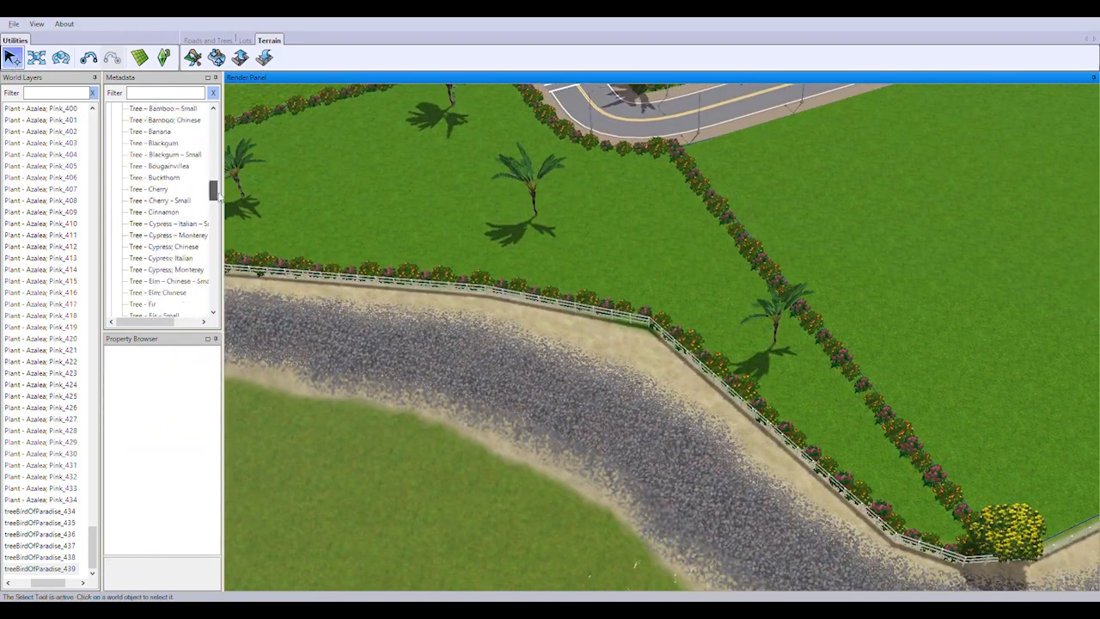
double_click(148, 120)
scroll(653, 206, "up", 3)
middle_click_drag(668, 201, 731, 185)
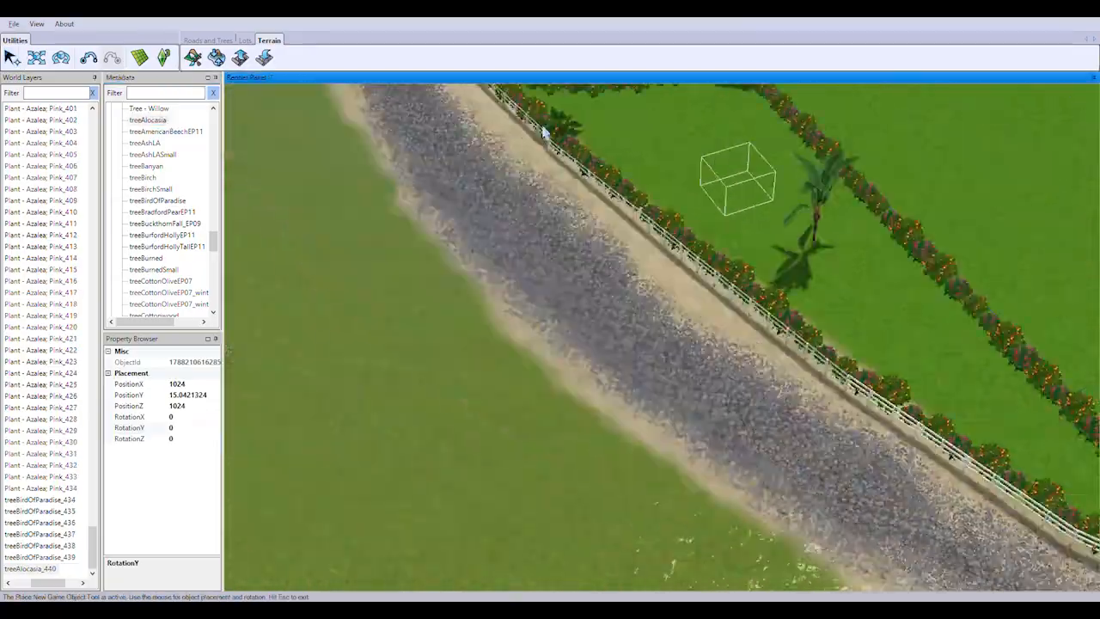
right_click_drag(732, 185, 675, 314)
scroll(614, 177, "up", 6)
right_click_drag(613, 177, 582, 314)
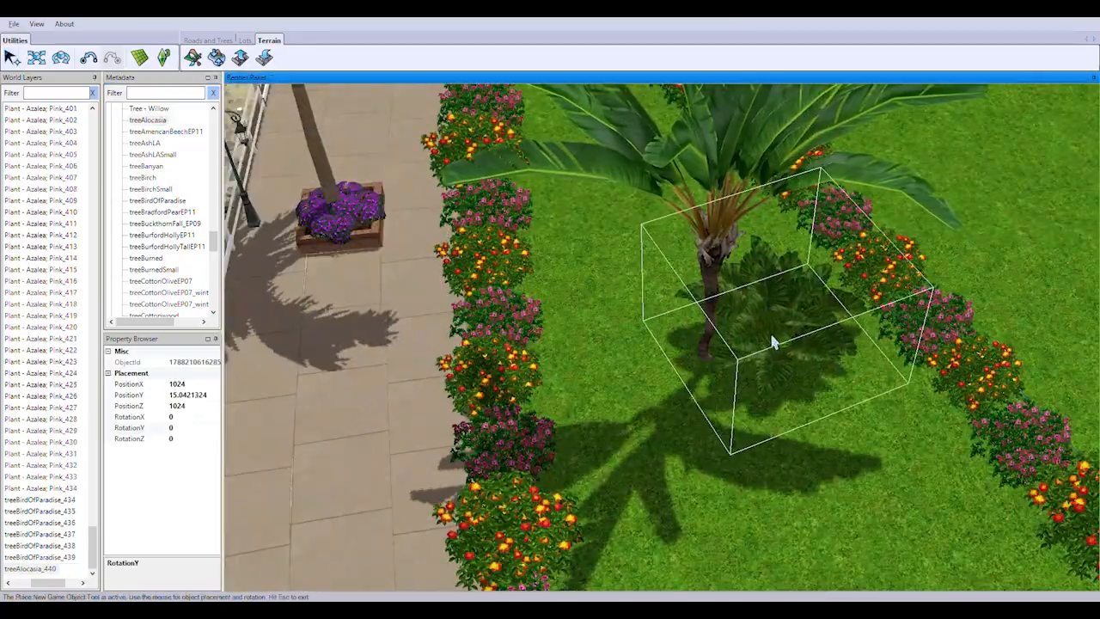
left_click(775, 340)
left_click_drag(665, 363, 712, 415)
Plant alocasias beside the bird of paradise on the narrow lawn between the shore fence and the boundary hedge
scroll(679, 378, "down", 5)
right_click_drag(631, 335, 690, 379)
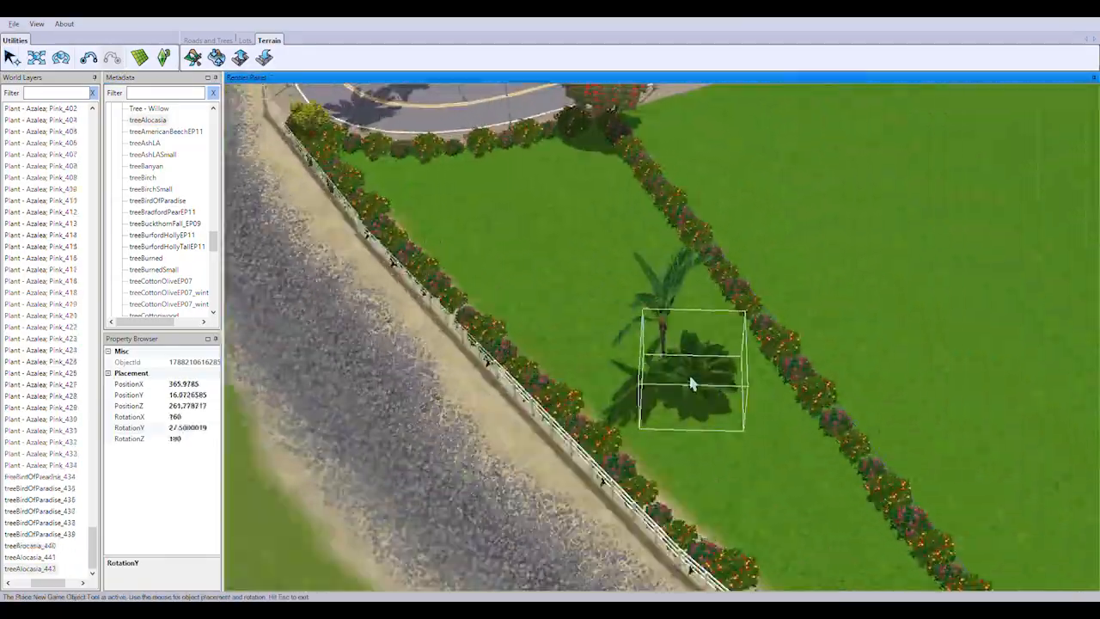
scroll(701, 376, "up", 4)
left_click(722, 372)
left_click_drag(638, 420, 763, 488)
Plant a pair of alocasias at the foot of the next bird of paradise on the open fenced lawn
scroll(739, 481, "down", 5)
right_click_drag(726, 482, 647, 391)
scroll(860, 352, "up", 5)
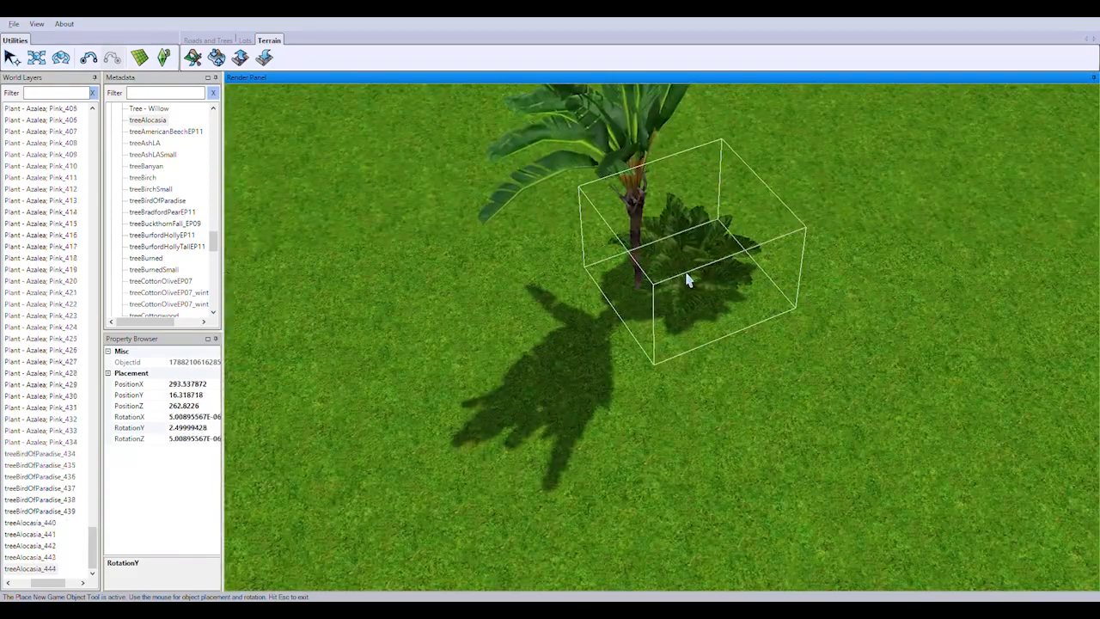
left_click_drag(543, 327, 542, 327)
left_click(778, 389)
Continue the alocasia planting at the following bird of paradise, toward the road intersection
scroll(739, 369, "down", 5)
right_click_drag(649, 334, 558, 254)
scroll(851, 264, "up", 5)
left_click_drag(821, 327, 757, 327)
Add alocasias around the base of another bird of paradise in the middle of the fenced lawn
scroll(739, 336, "down", 5)
right_click_drag(731, 335, 654, 292)
scroll(688, 326, "up", 5)
left_click(710, 361)
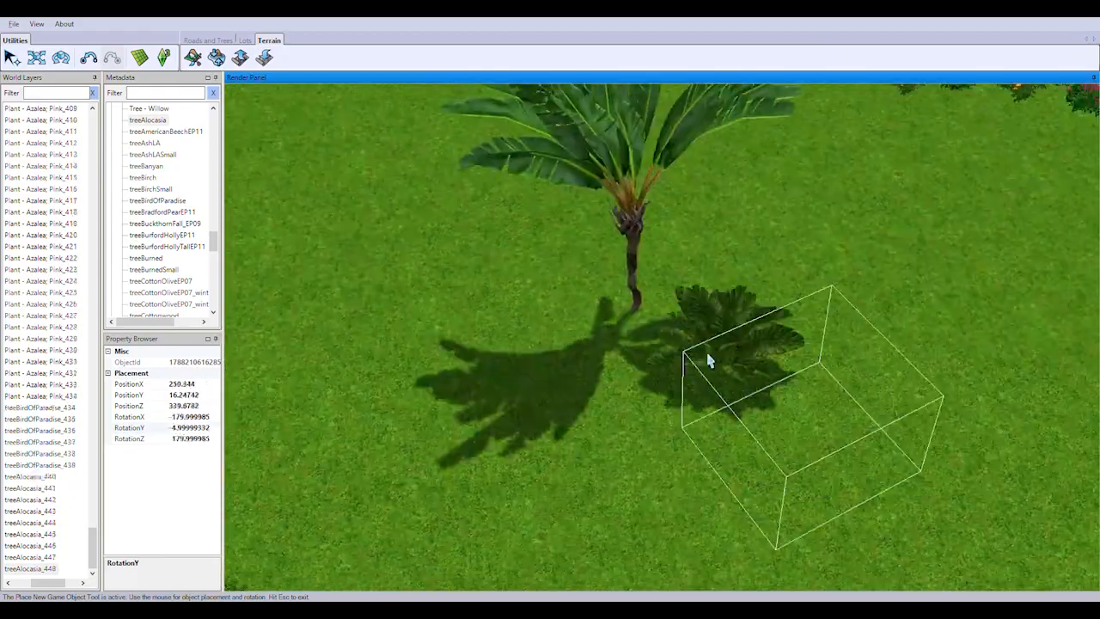
left_click(587, 288)
left_click_drag(637, 334, 664, 339)
right_click_drag(889, 507, 857, 462)
Plant alocasias at the bird of paradise still without shrubs on the shore lawn
scroll(817, 412, "down", 5)
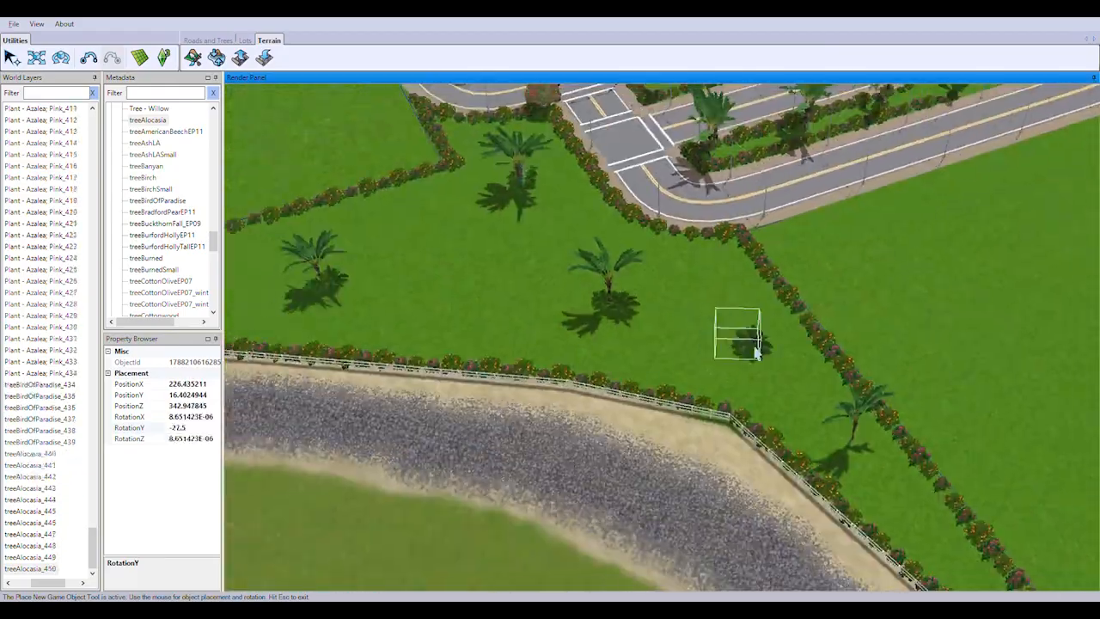
right_click_drag(759, 349, 688, 340)
scroll(679, 365, "up", 5)
left_click(660, 311)
left_click(661, 307)
left_click_drag(682, 361, 632, 369)
Undo the last alocasia, plant another one beside the bird of paradise and end the placement
scroll(653, 369, "down", 5)
right_click_drag(653, 370, 658, 332)
scroll(757, 408, "up", 5)
scroll(756, 409, "down", 5)
scroll(659, 332, "up", 5)
left_click_drag(538, 342, 521, 354)
key("ctrl+z")
right_click_drag(830, 462, 739, 516)
key("Escape")
Examine the bird of paradise and alocasia groups across the hedged lawn beside the shore and the intersection
scroll(658, 523, "down", 2)
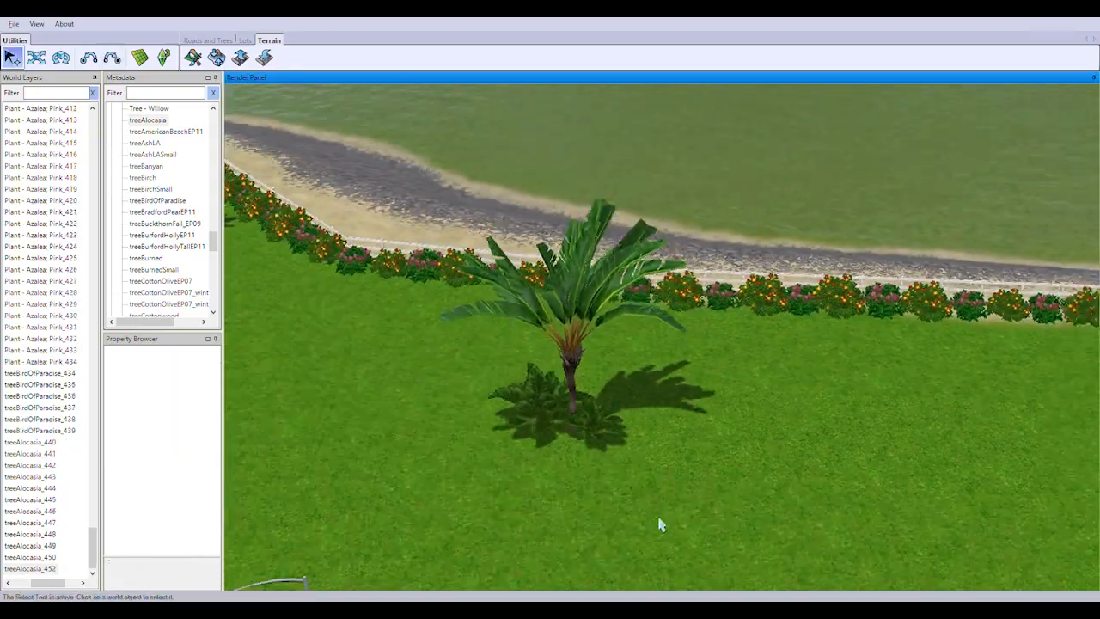
right_click_drag(658, 524, 758, 507)
middle_click_drag(758, 506, 568, 560)
right_click_drag(568, 560, 336, 415)
scroll(599, 496, "down", 4)
middle_click_drag(336, 415, 534, 324)
scroll(610, 358, "up", 2)
scroll(374, 184, "up", 4)
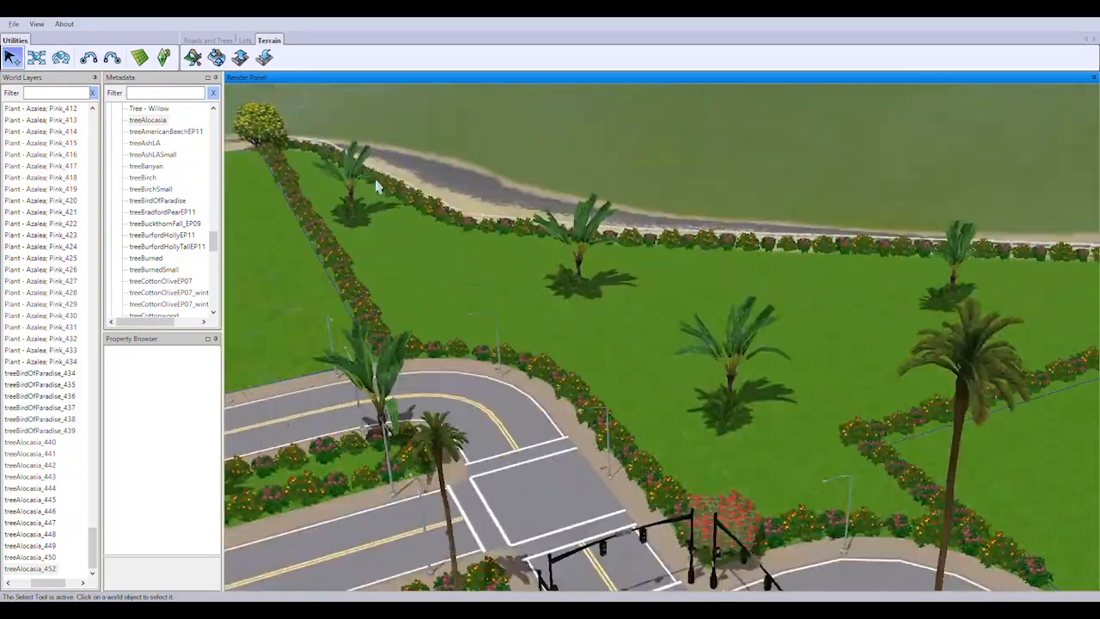
right_click_drag(374, 184, 676, 349)
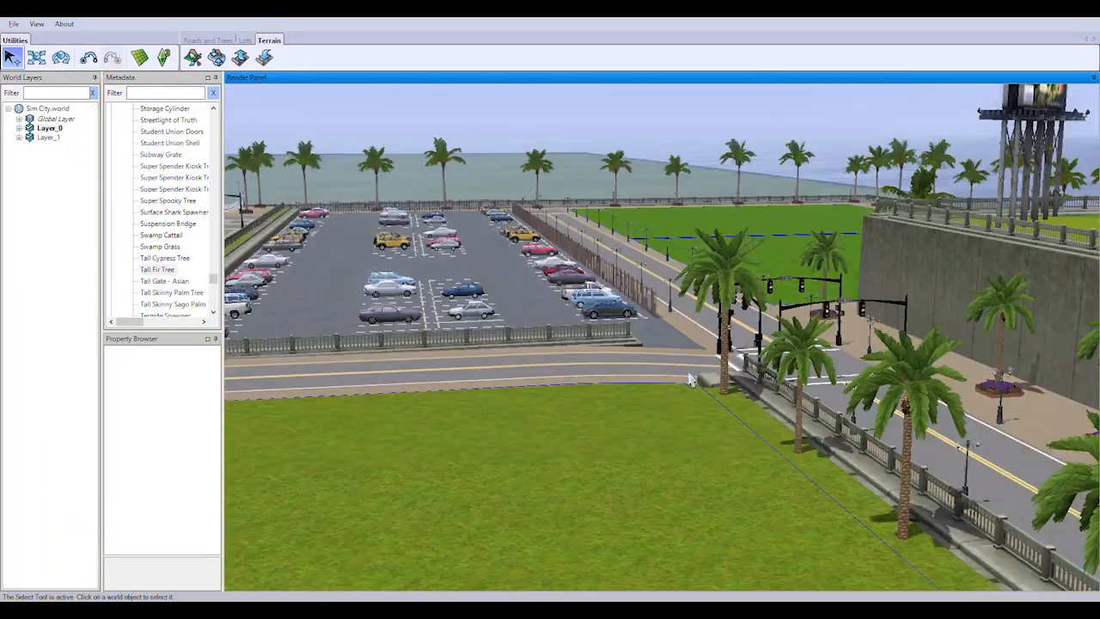
Examine the car park, waterfront walkway and palm-lined roads in a street-level flight through Sim City
key("Up")
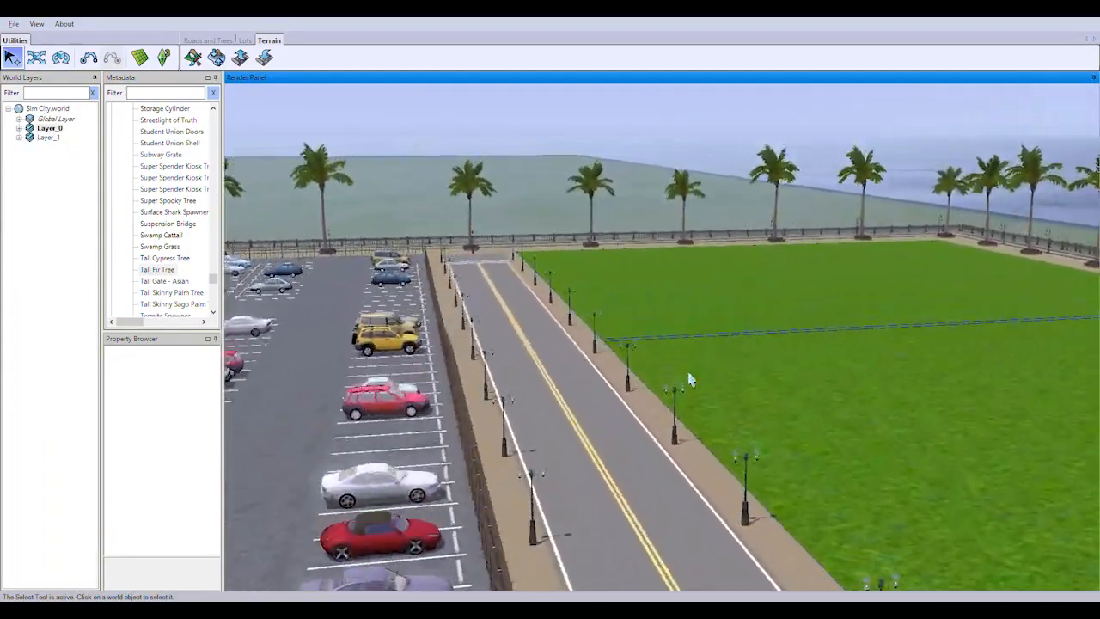
key("Up")
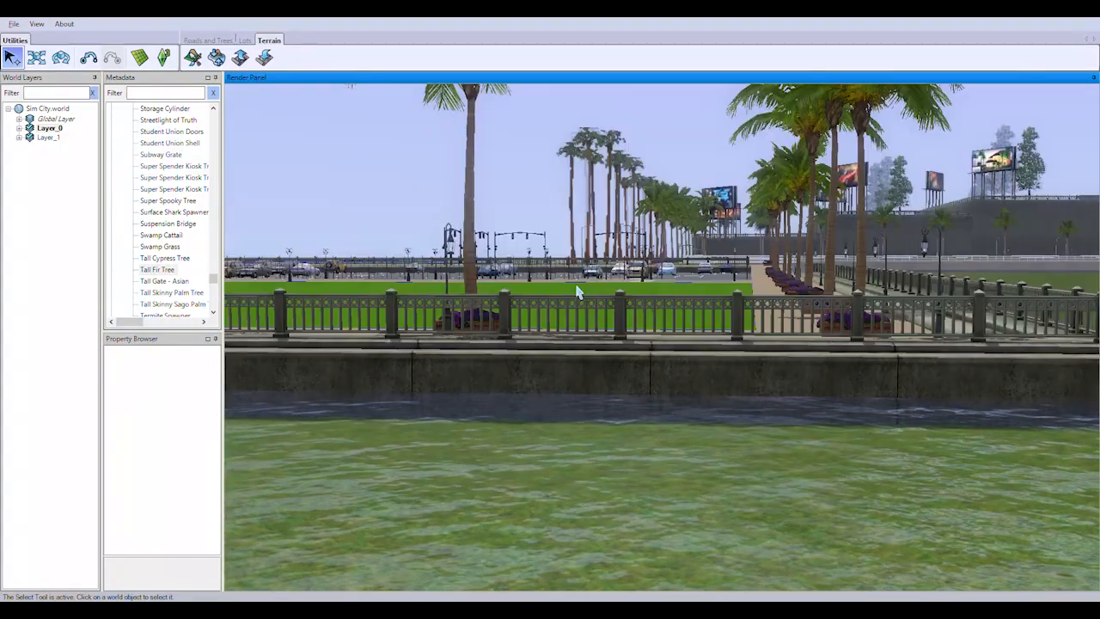
key("Up")
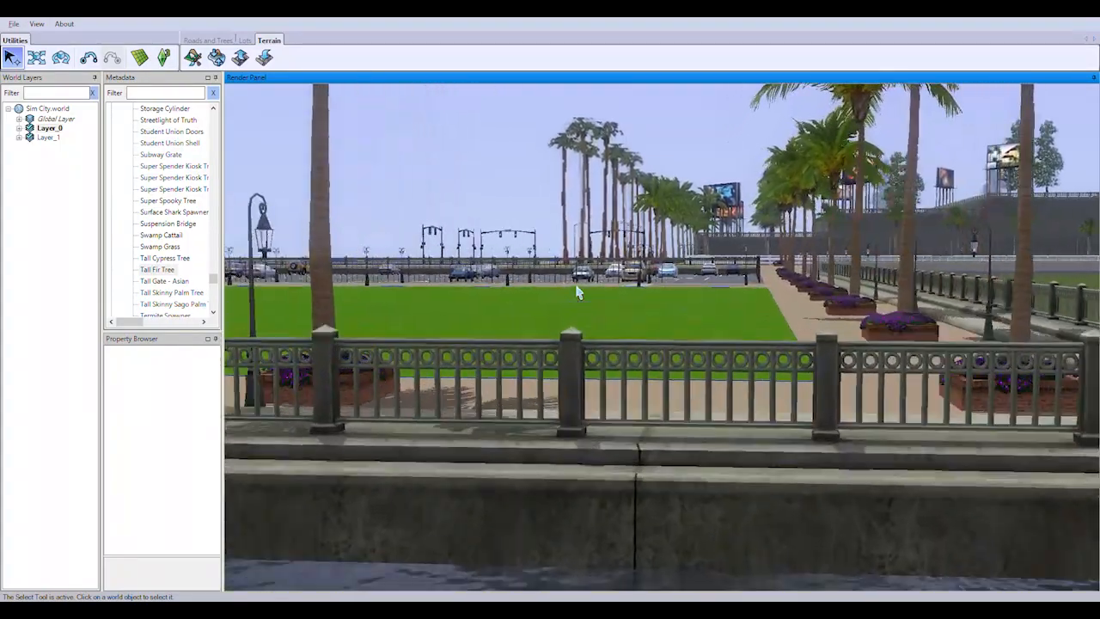
key("Up")
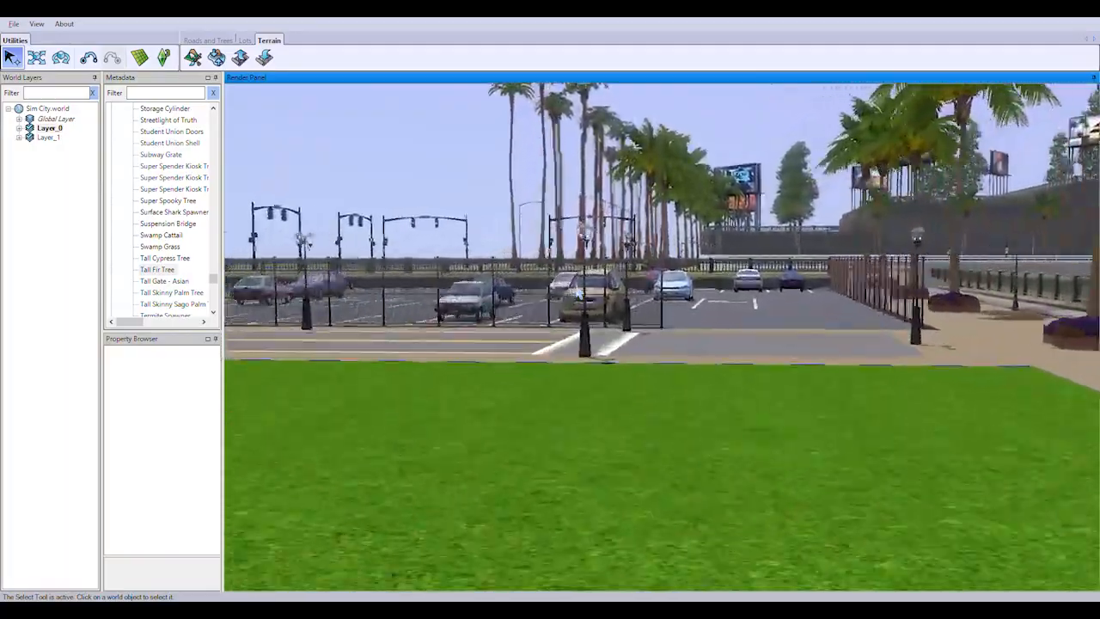
key("Up")
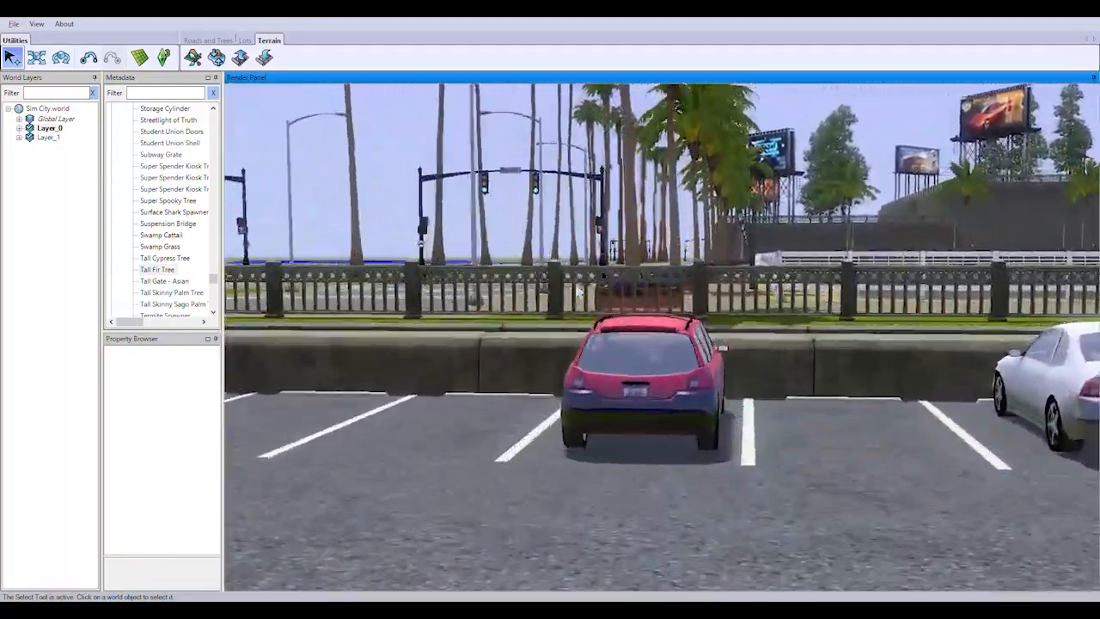
key("Up")
key("Left")
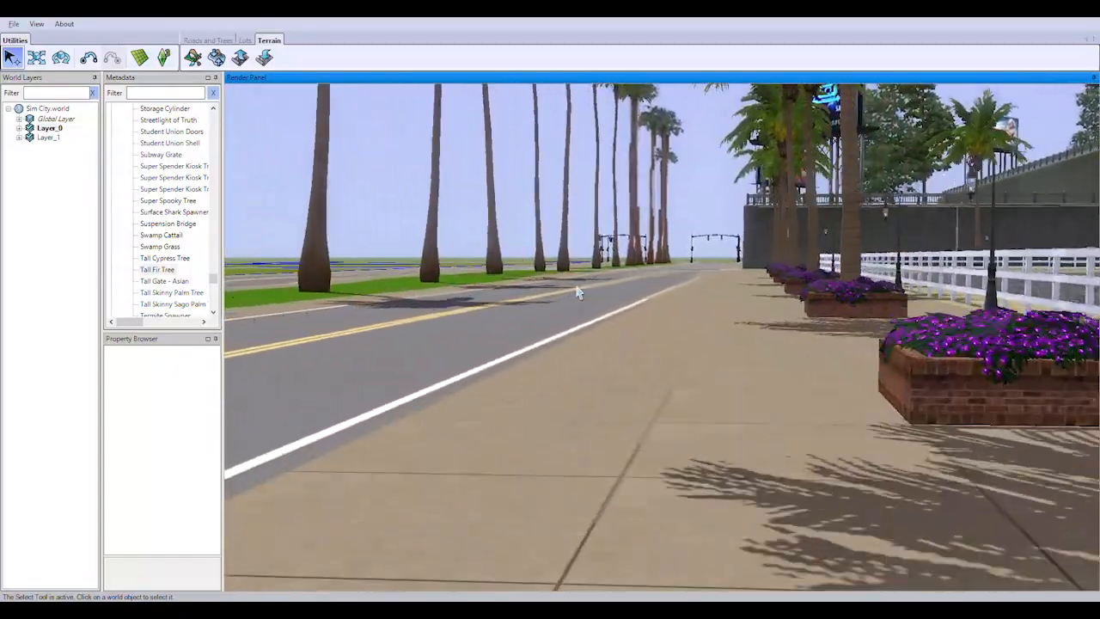
key("Up")
key("Left")
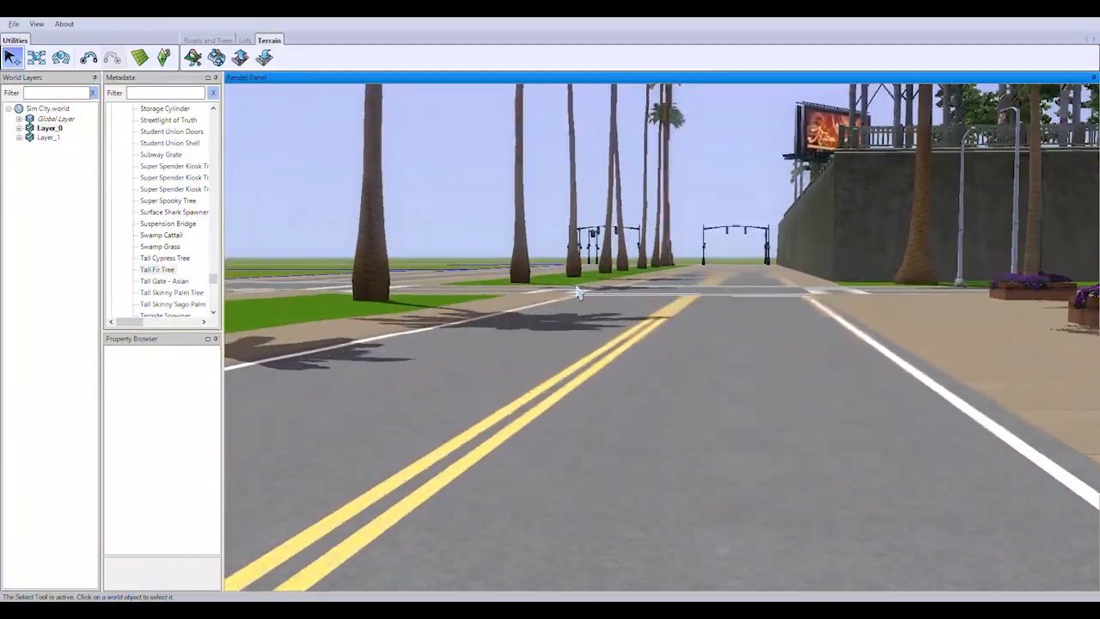
key("Up")
key("Left")
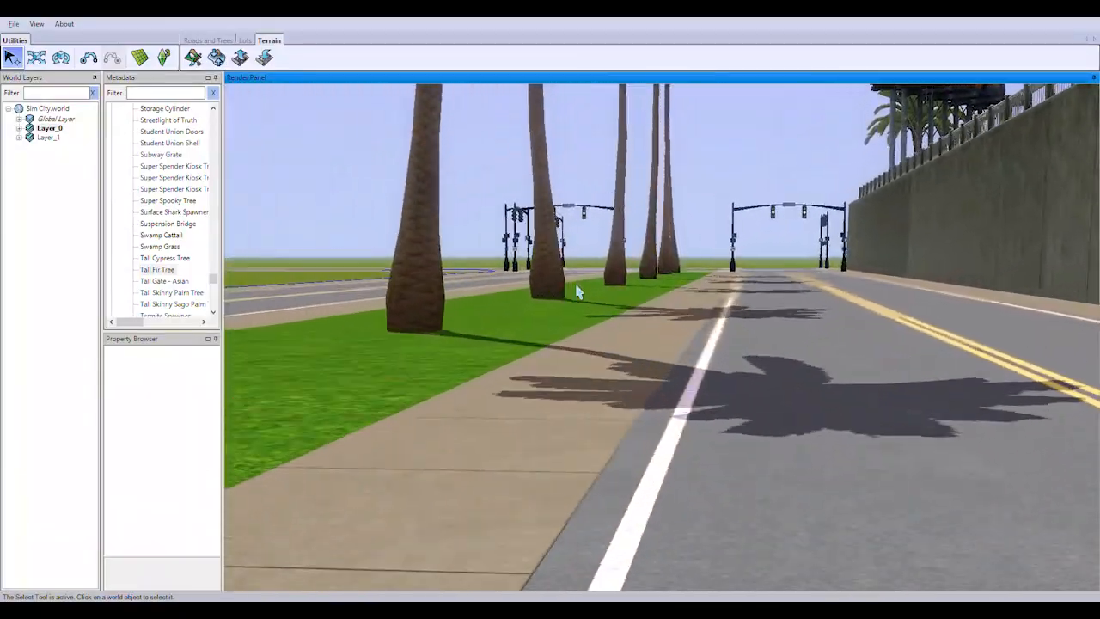
Examine the road past the retaining wall, the hedged lawns, the police car park and the fenced ground up to the intersections
key("Up")
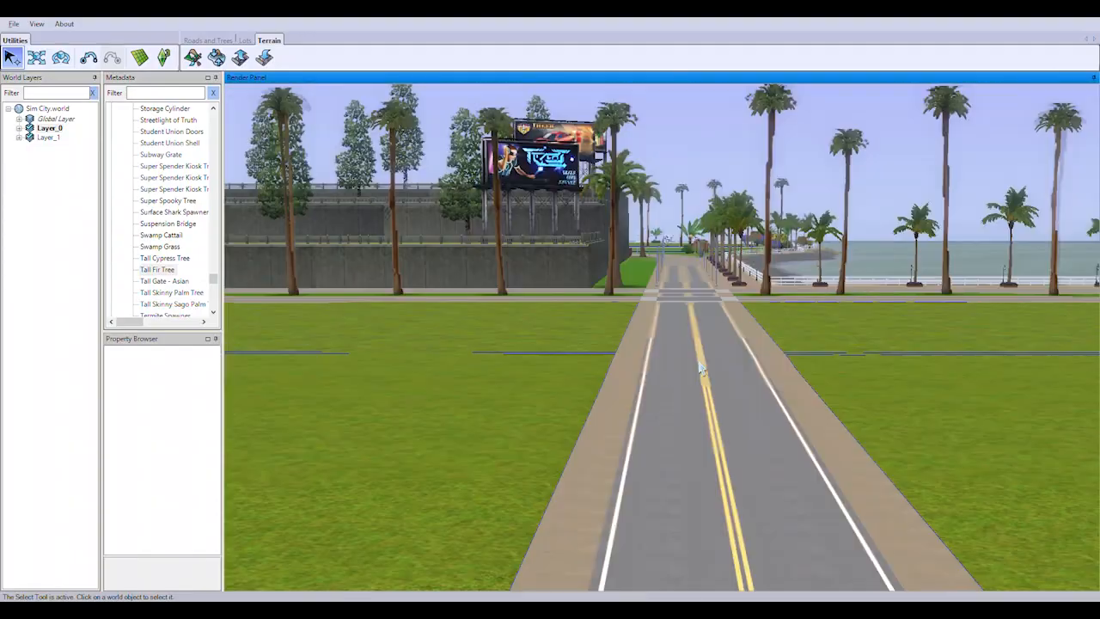
key("Up")
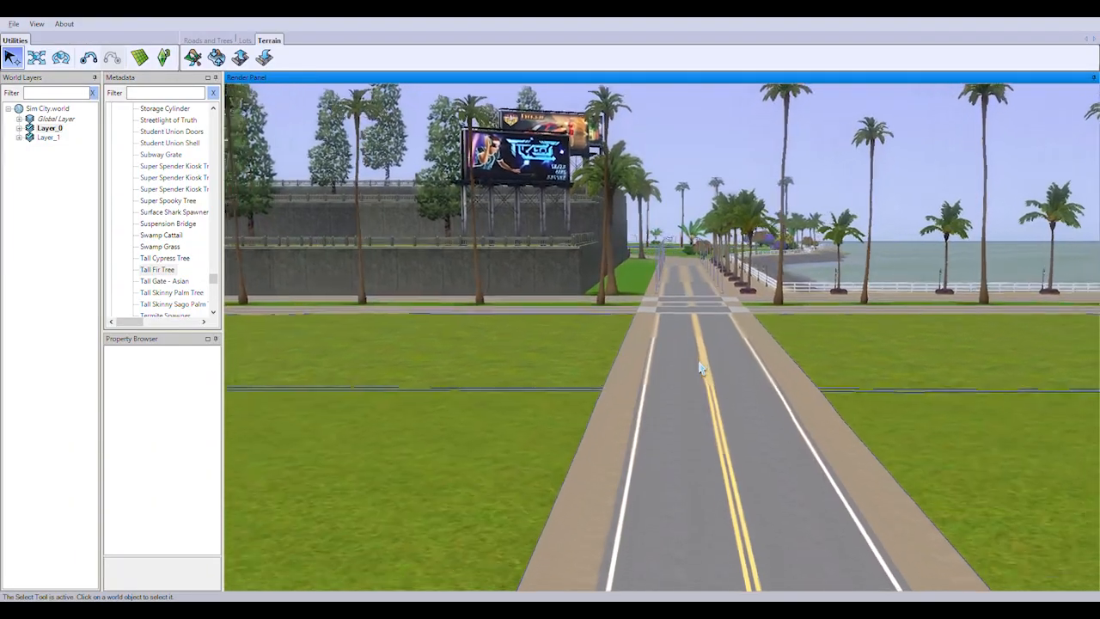
key("Up")
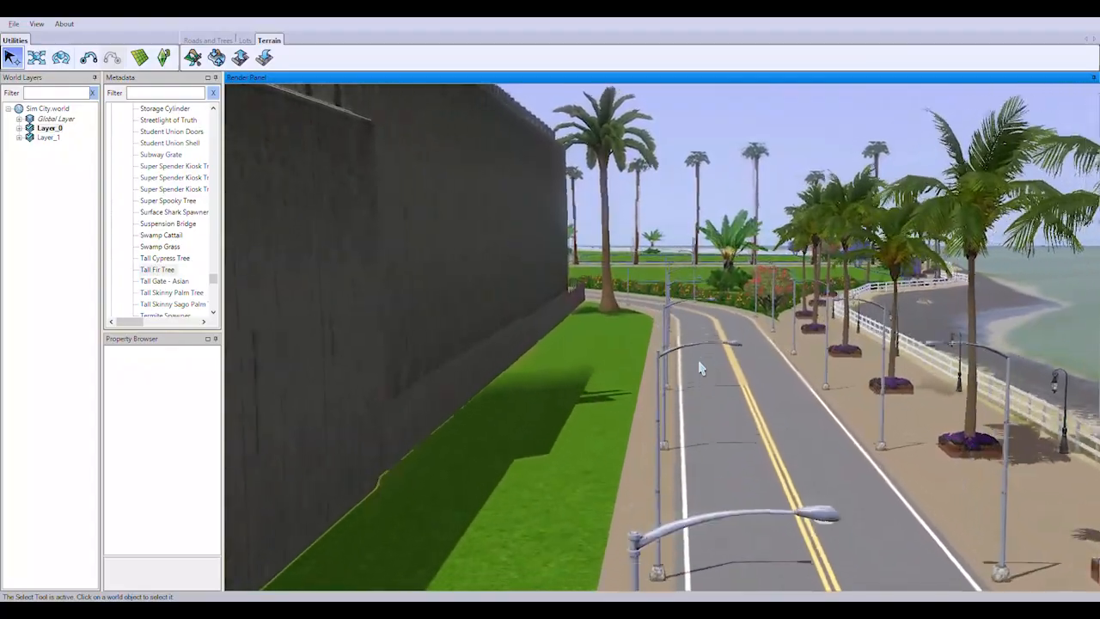
key("Up")
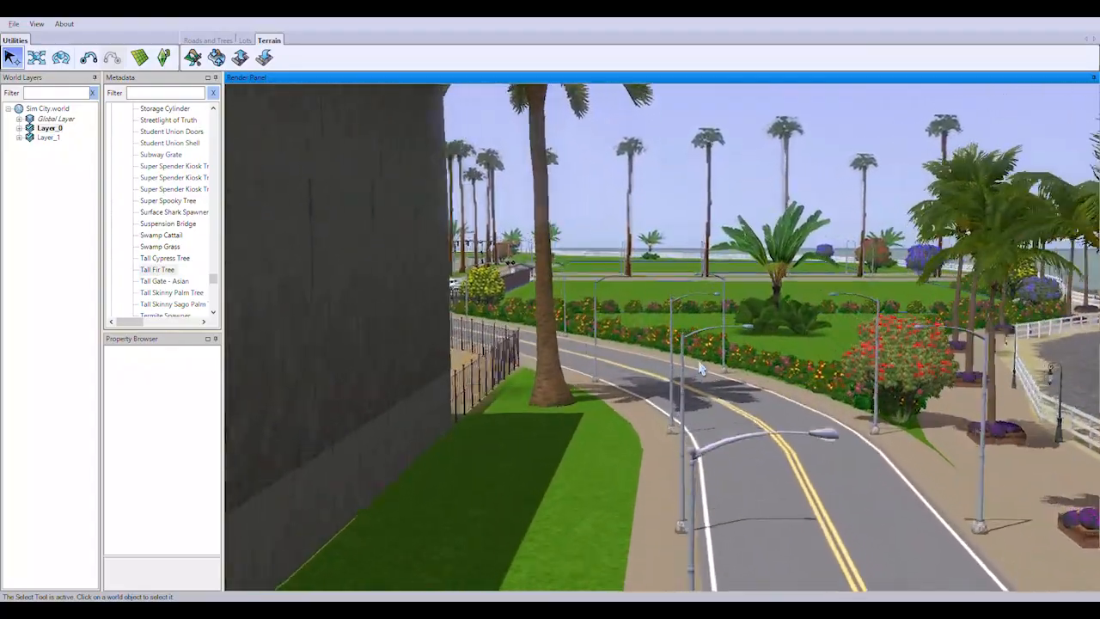
key("Up")
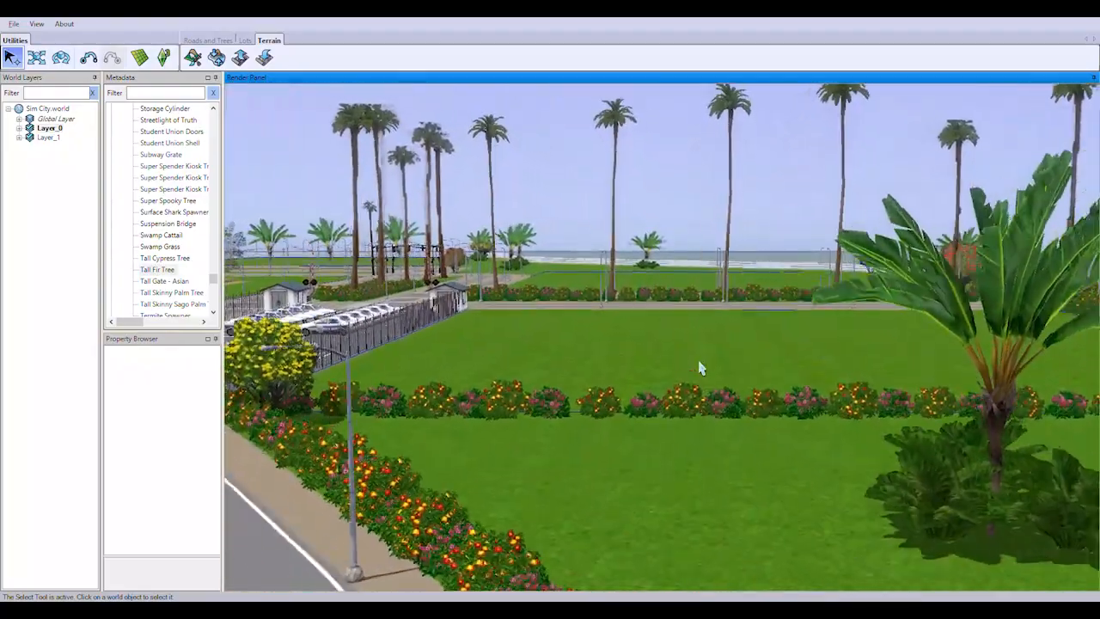
key("Up")
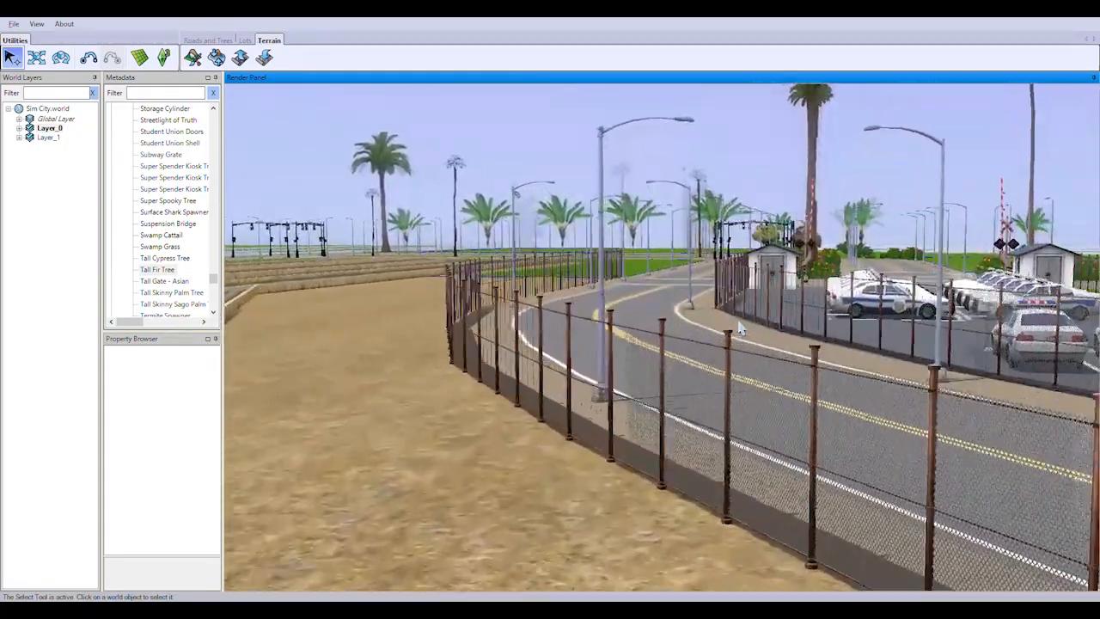
key("Up")
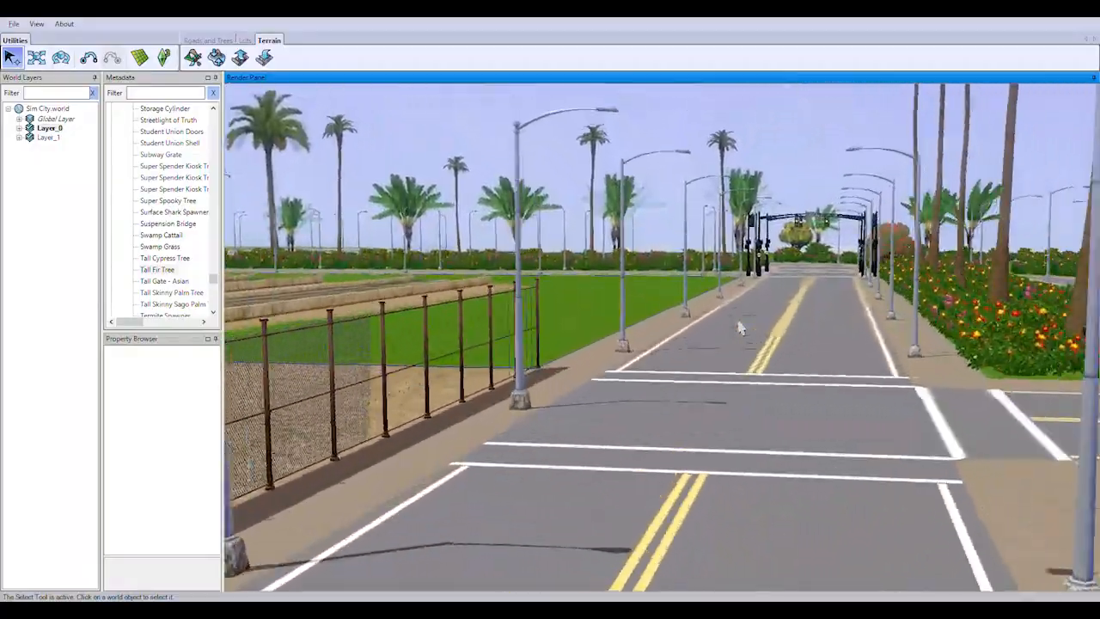
key("Left")
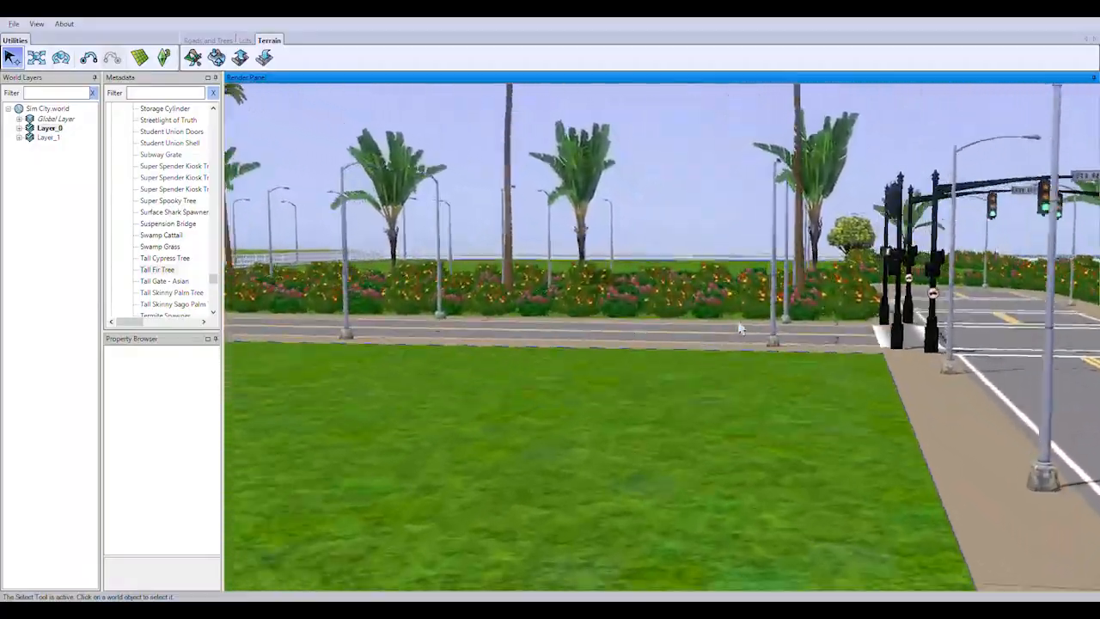
Examine the hedged palm median, the fenced shoreline planting and the overall city layout from the air
key("Up")
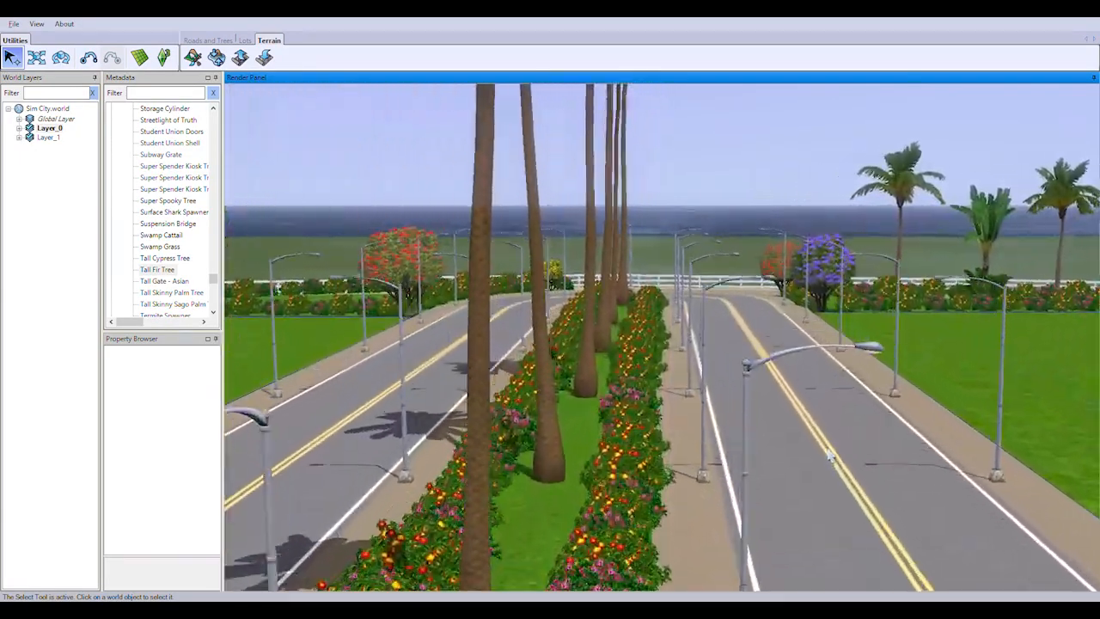
key("w")
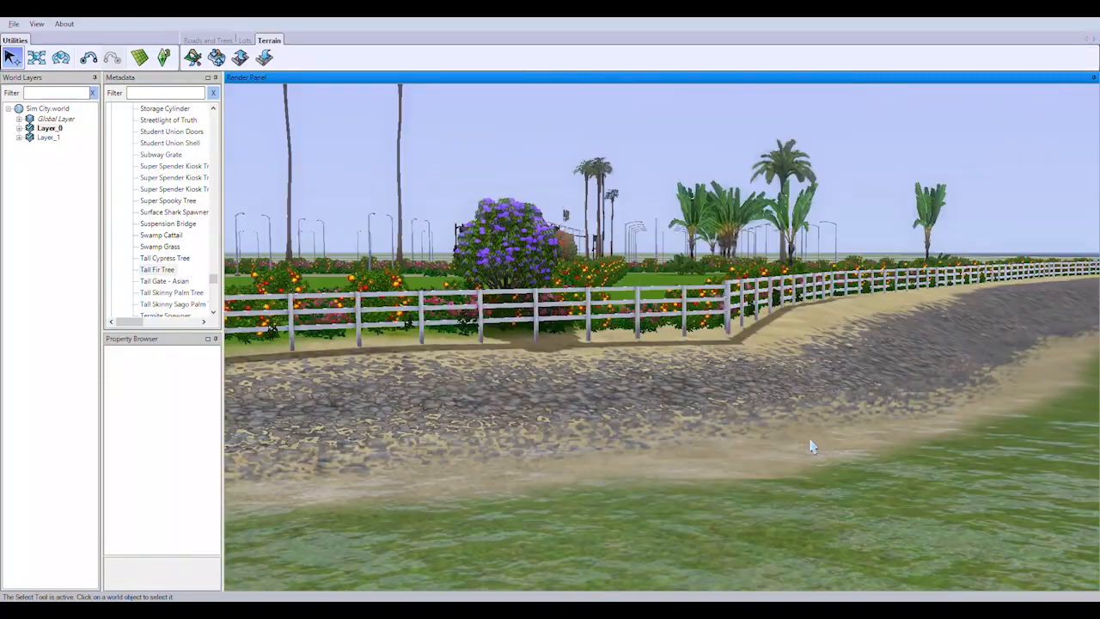
key("w")
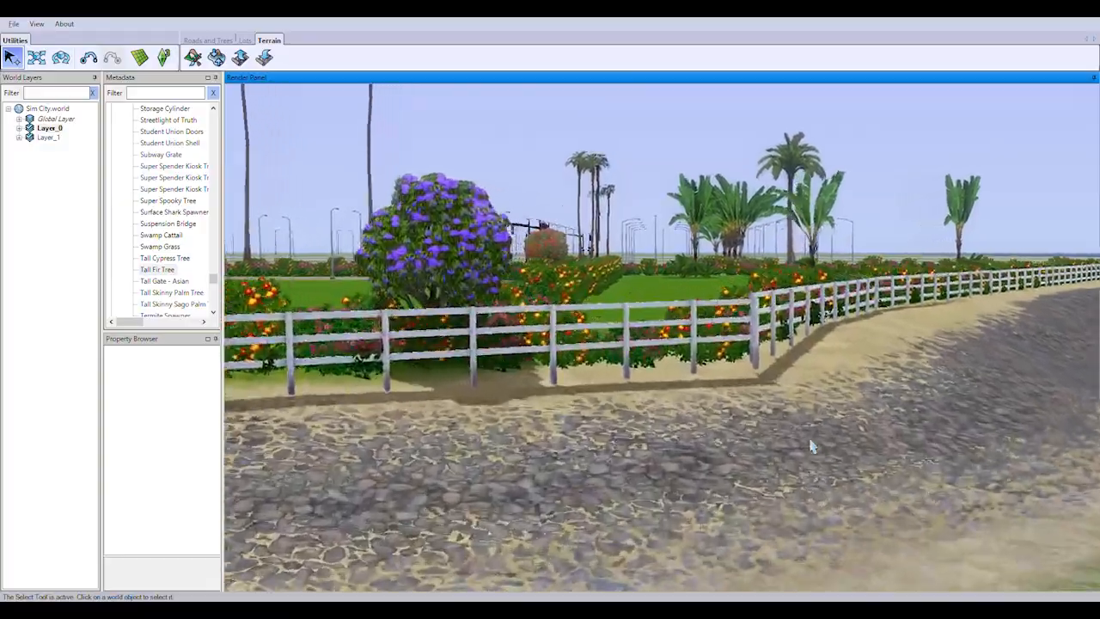
key("w")
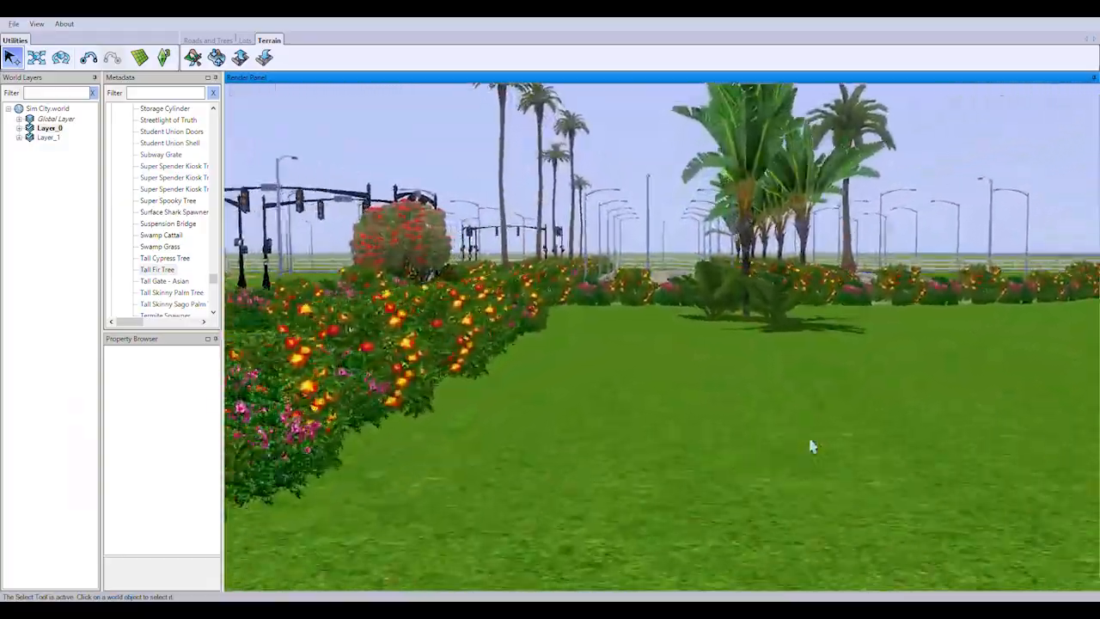
key("w")
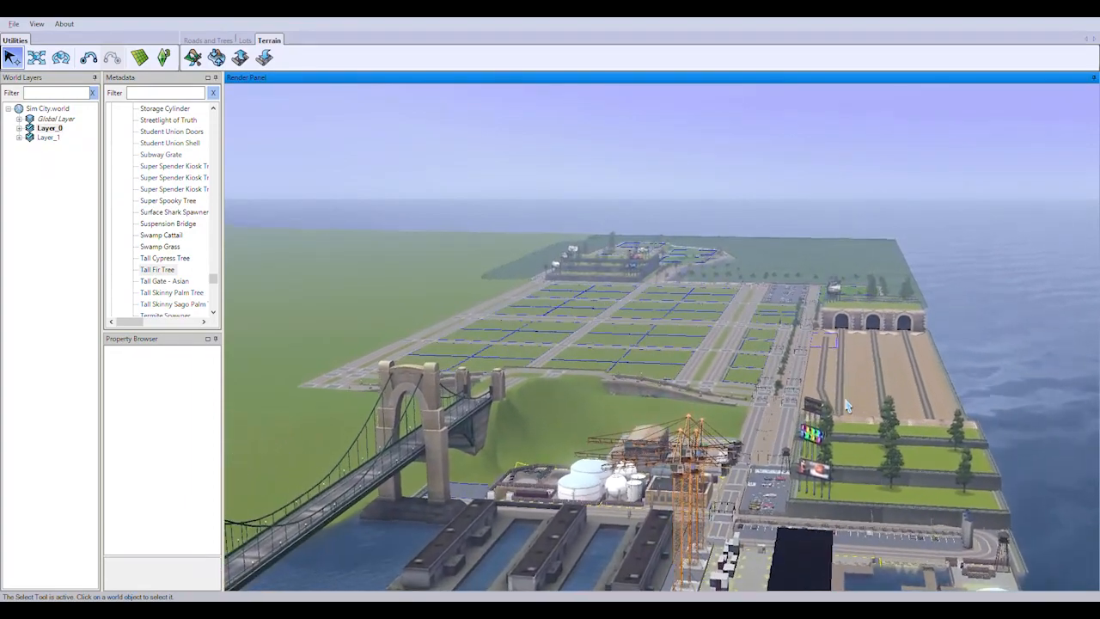
key("w")
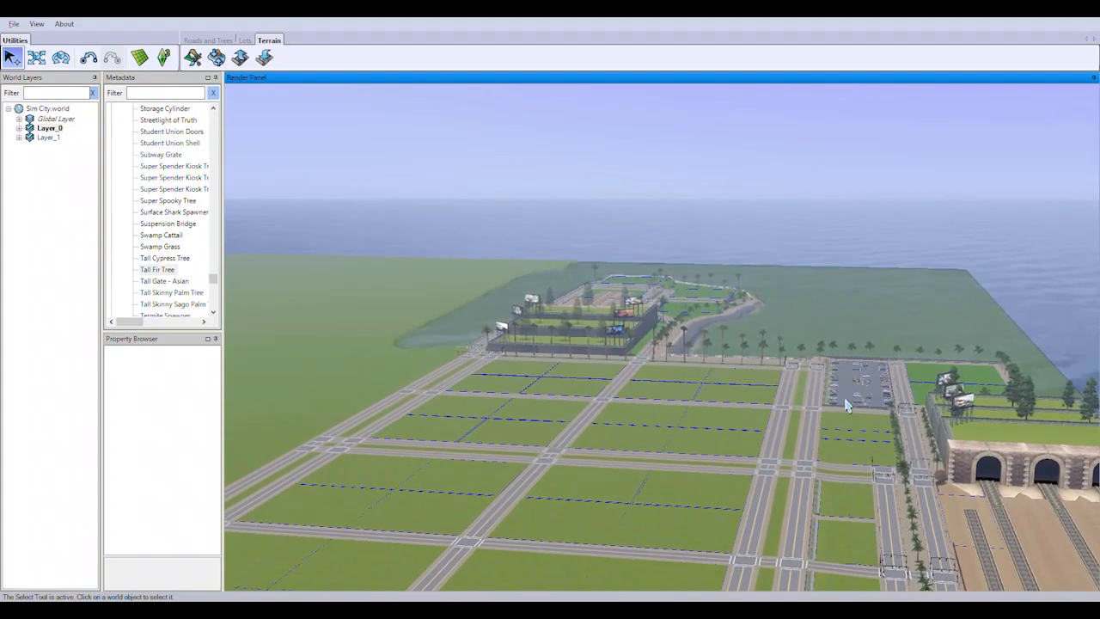
Examine the lot grid, terraced billboard blocks, rail yard and hedged waterfront lawns in a straight aerial flight over the city out to the open sea
key("w")
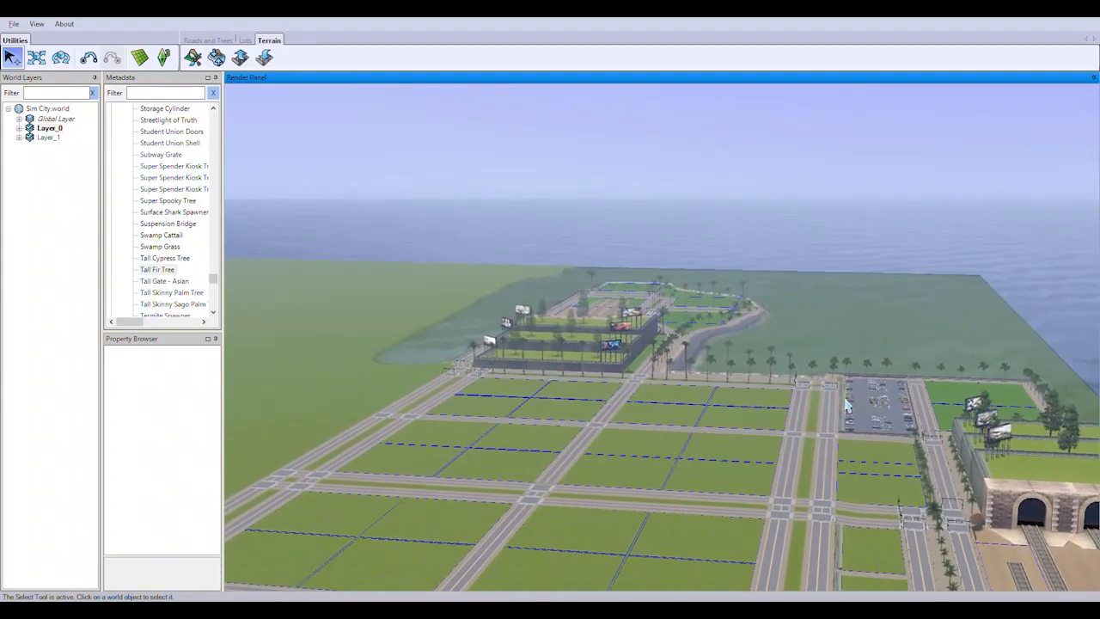
key("w")
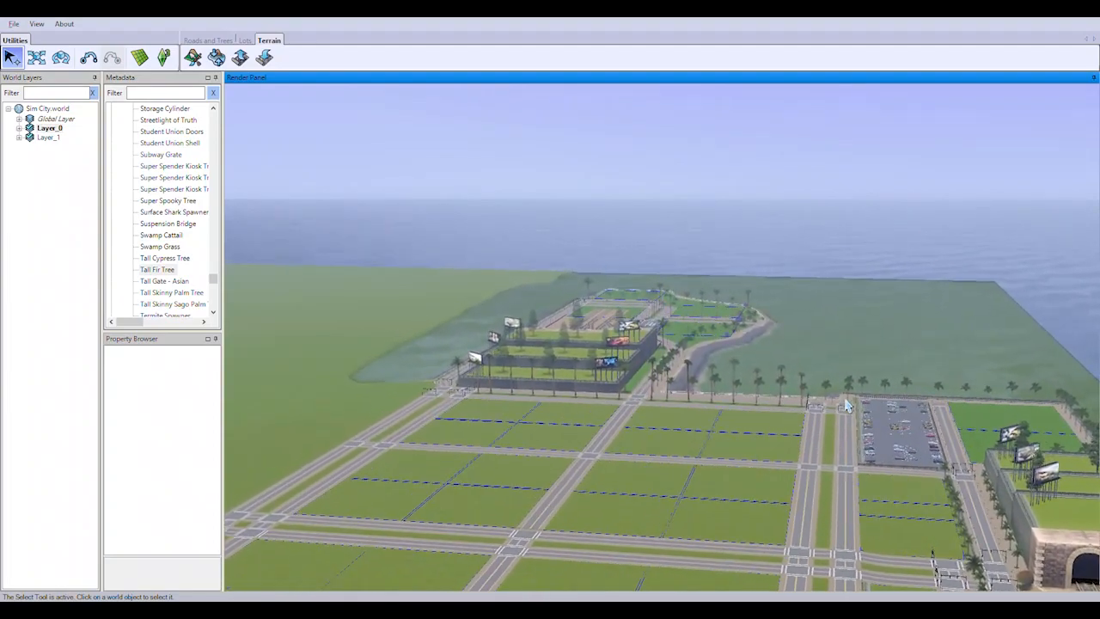
key("w")
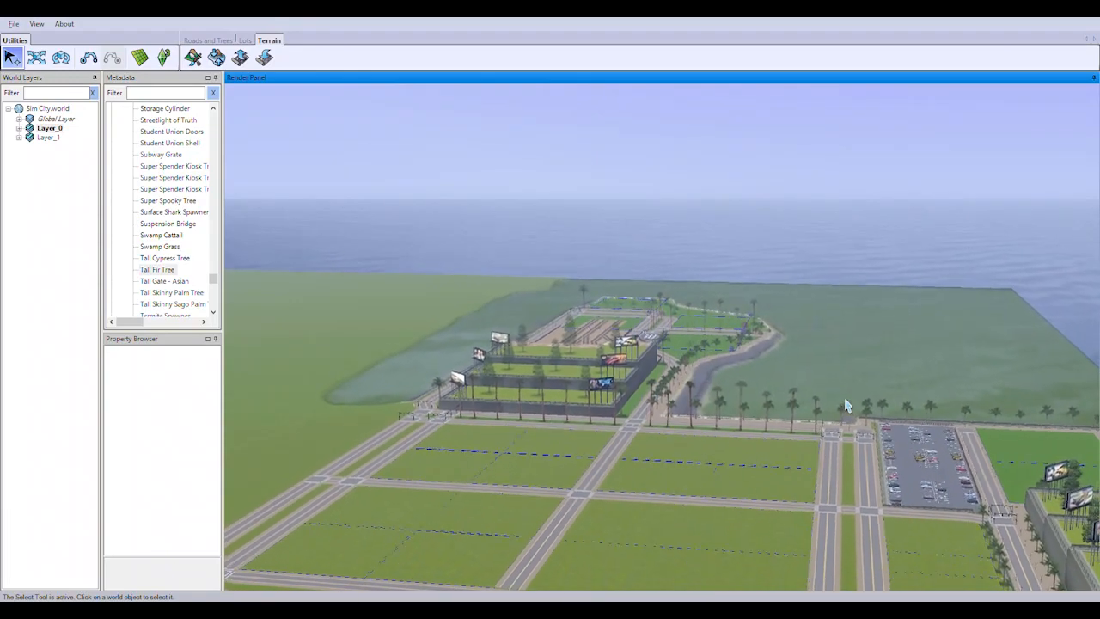
key("w")
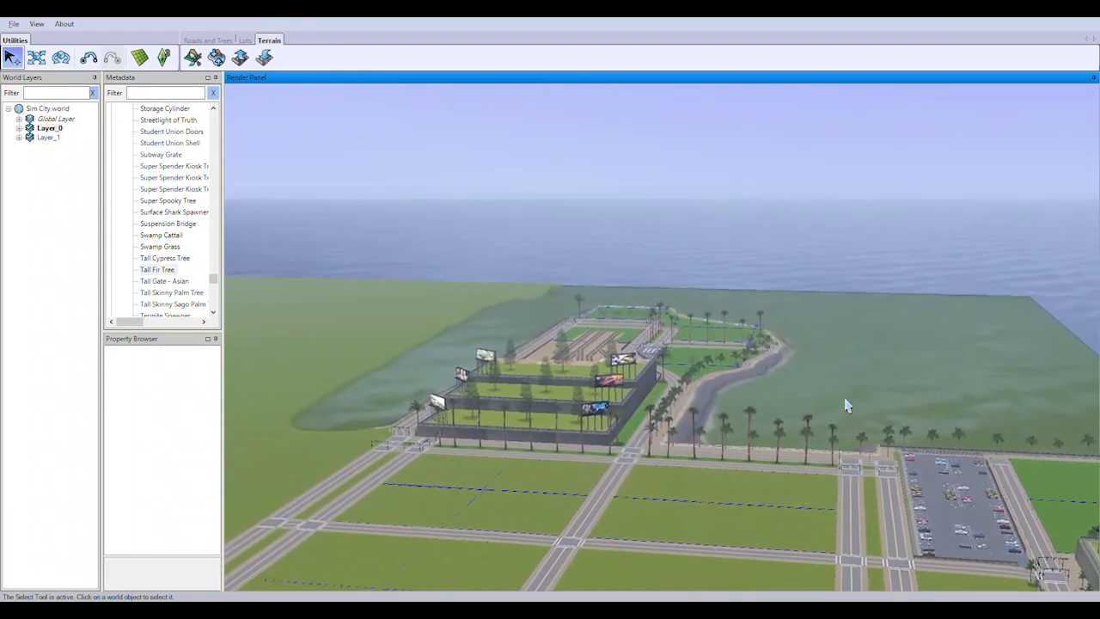
key("w")
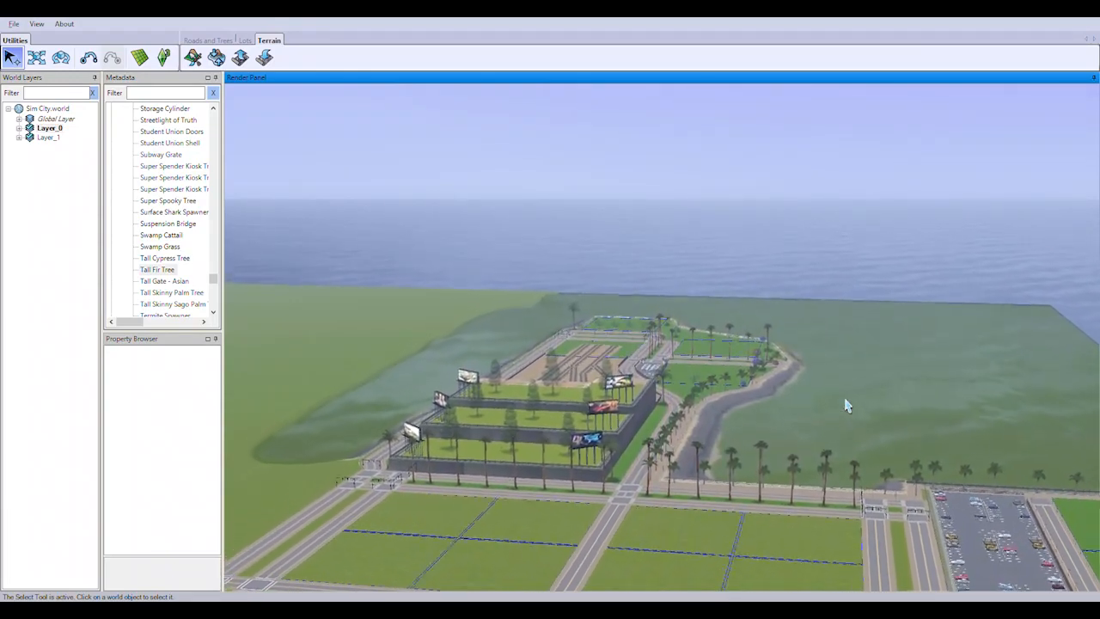
key("w")
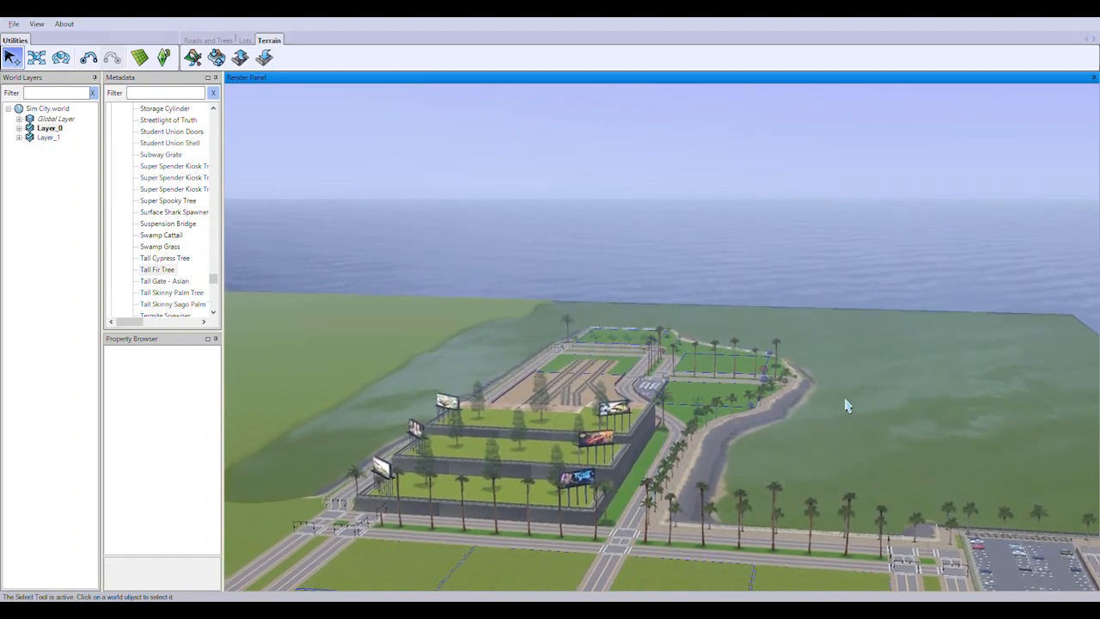
key("w")
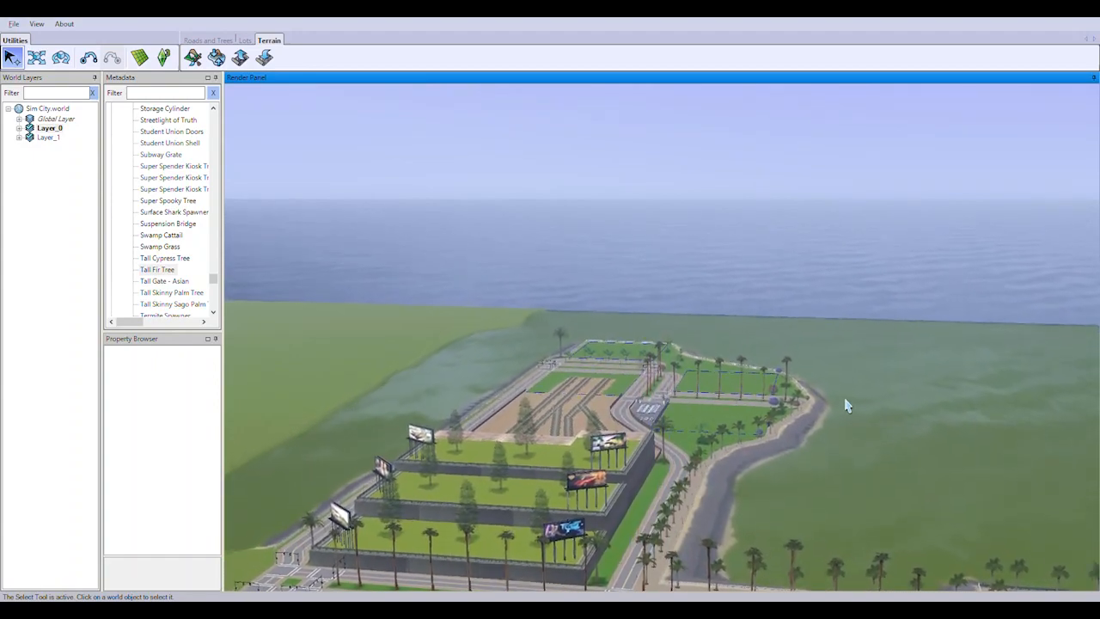
key("w")
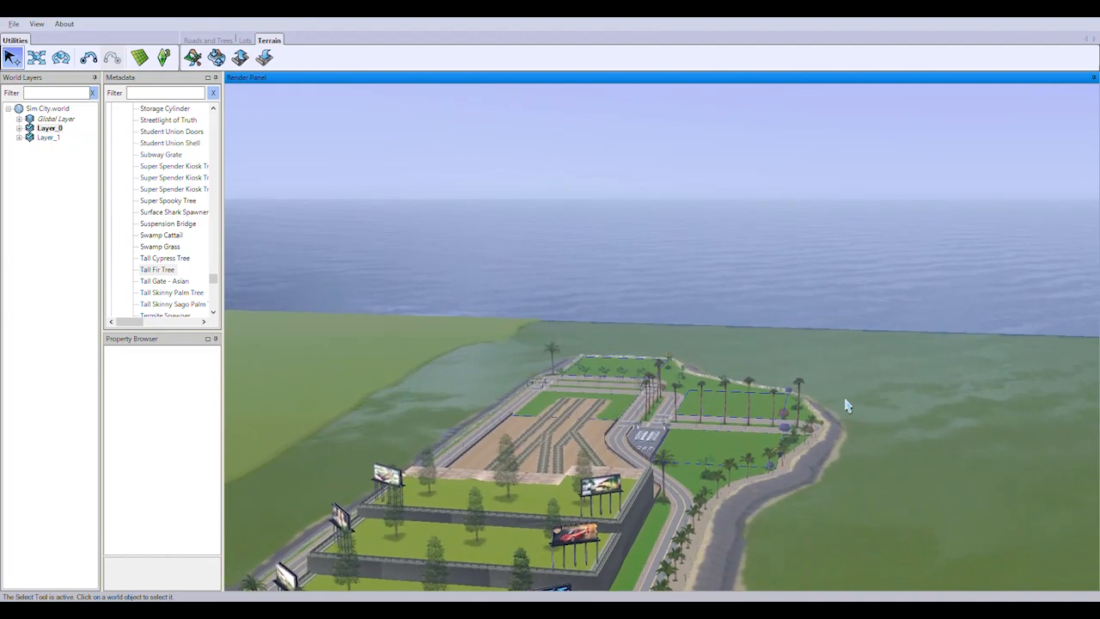
key("w")
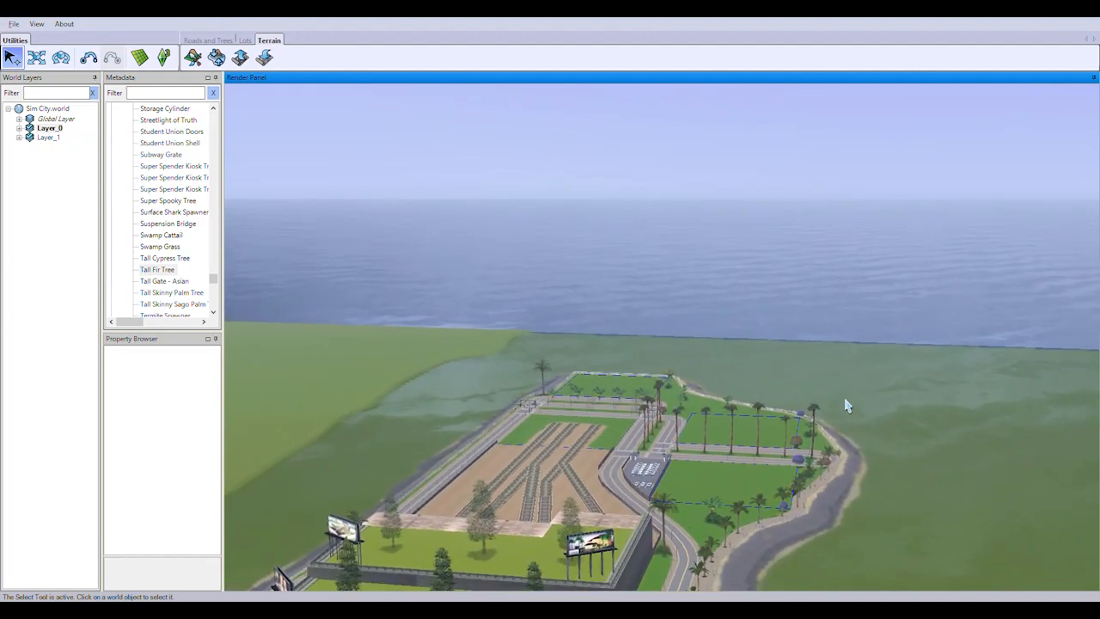
key("w")
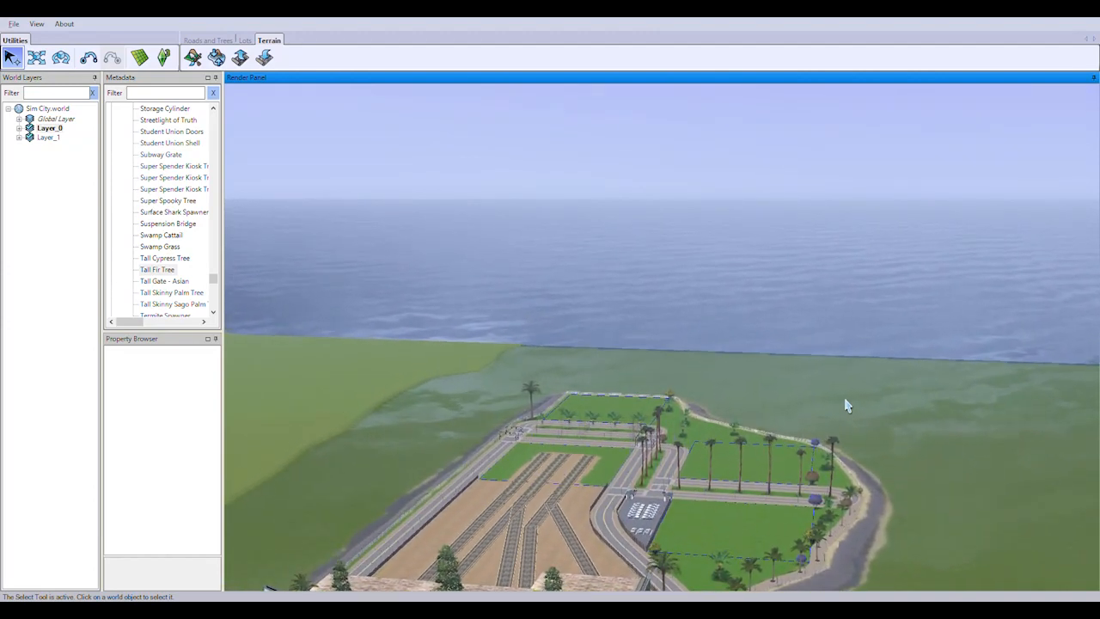
key("w")
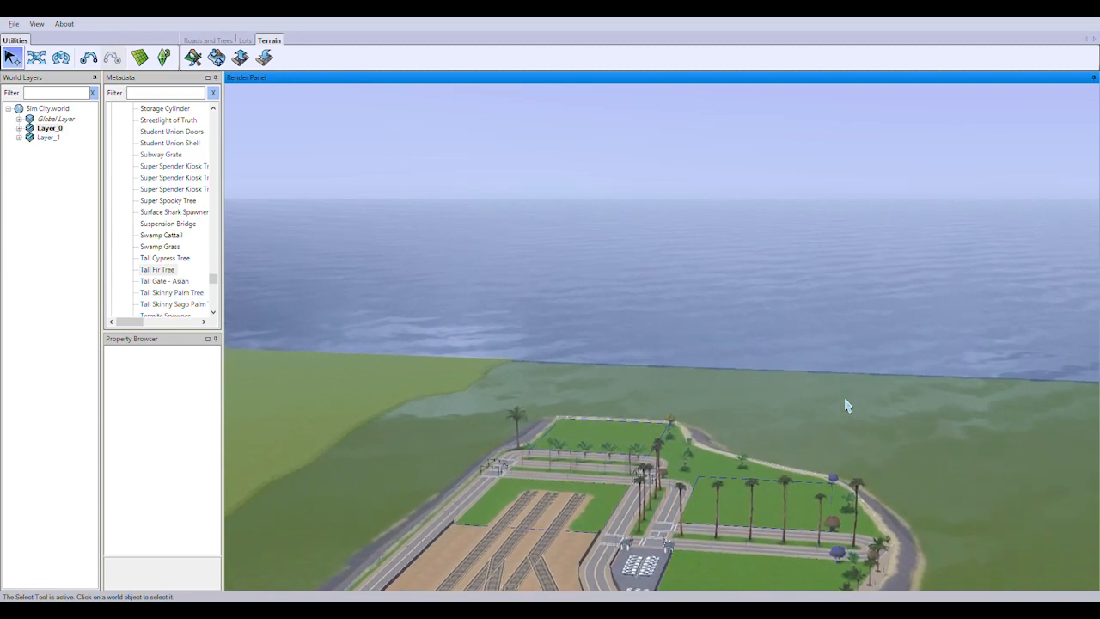
key("w")
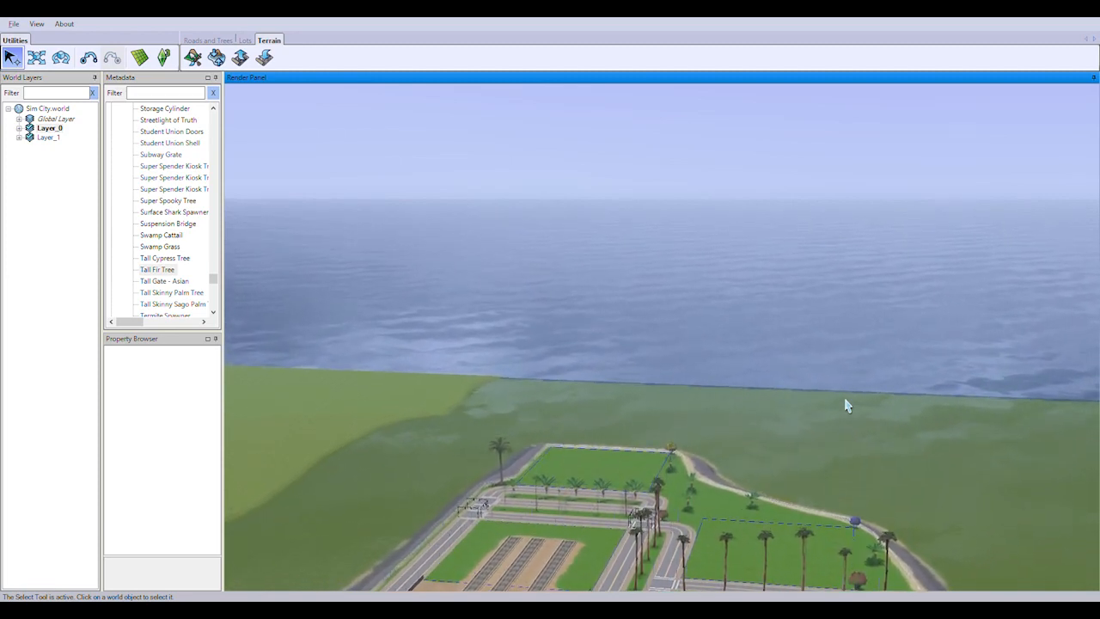
key("w")
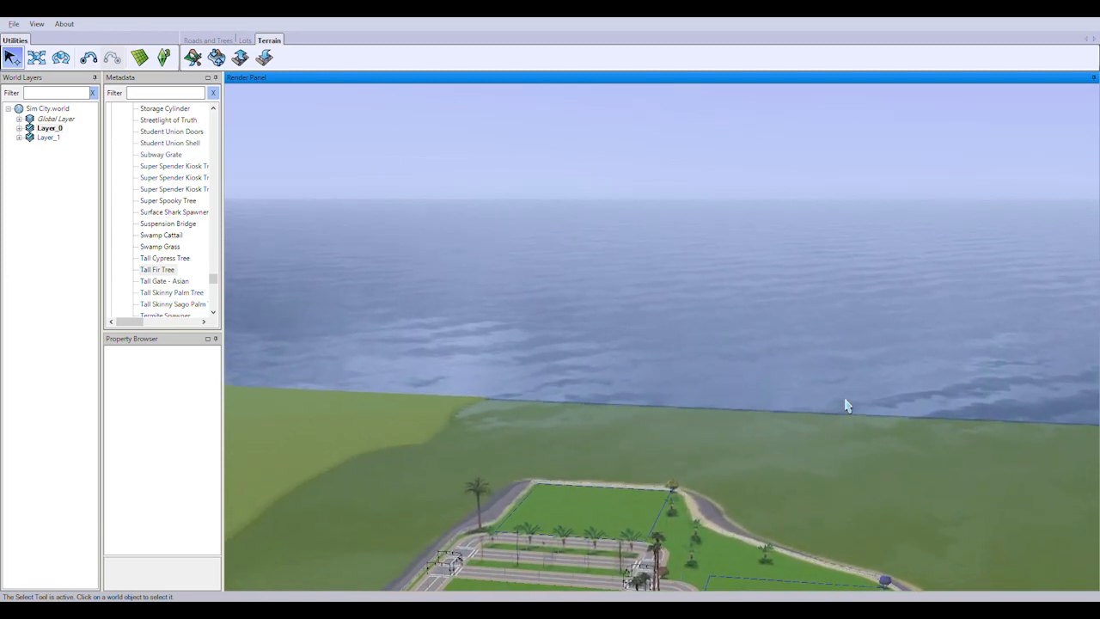
key("w")
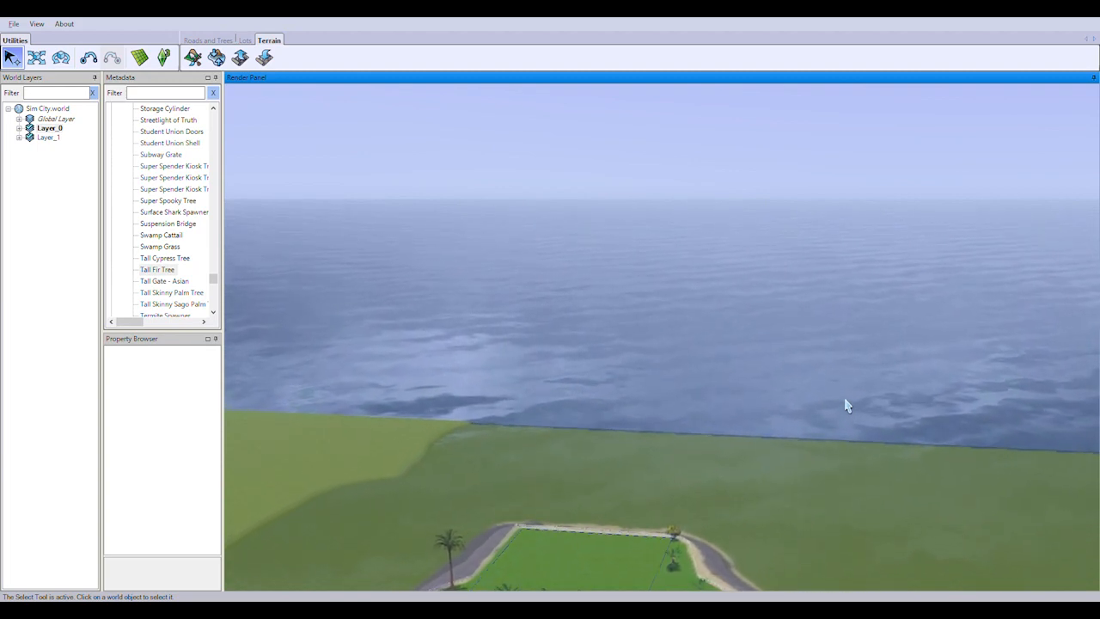
key("w")
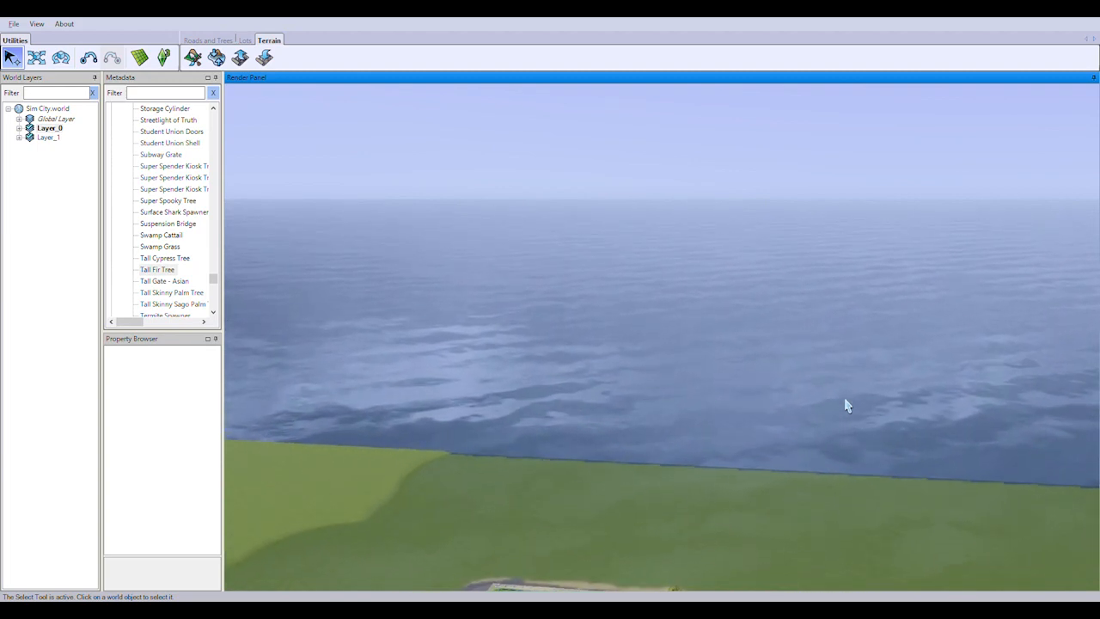
key("w")
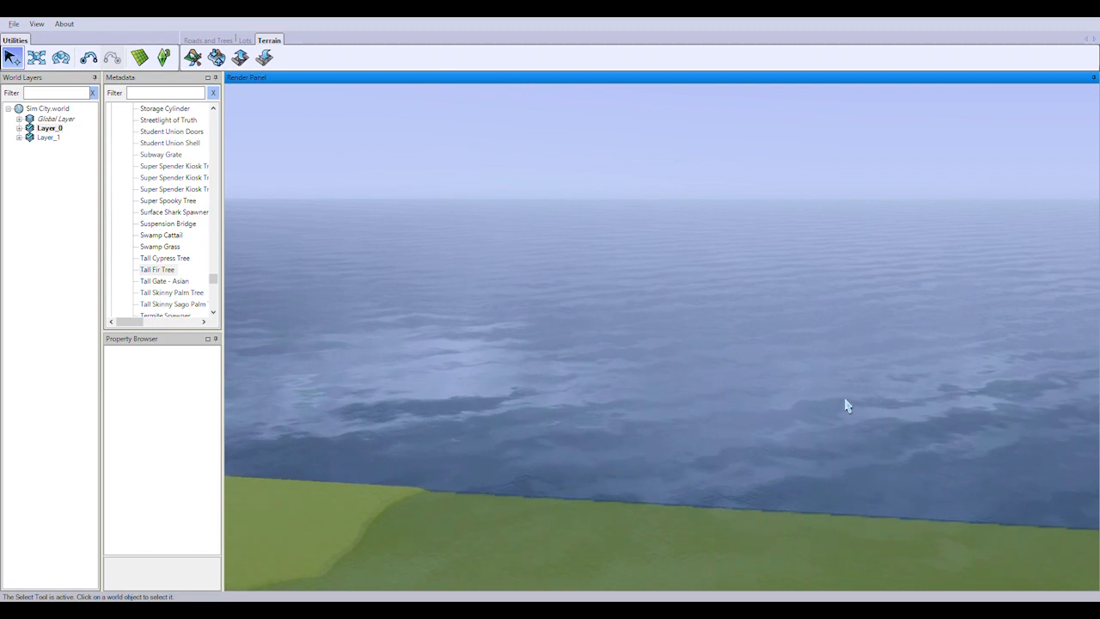
key("w")
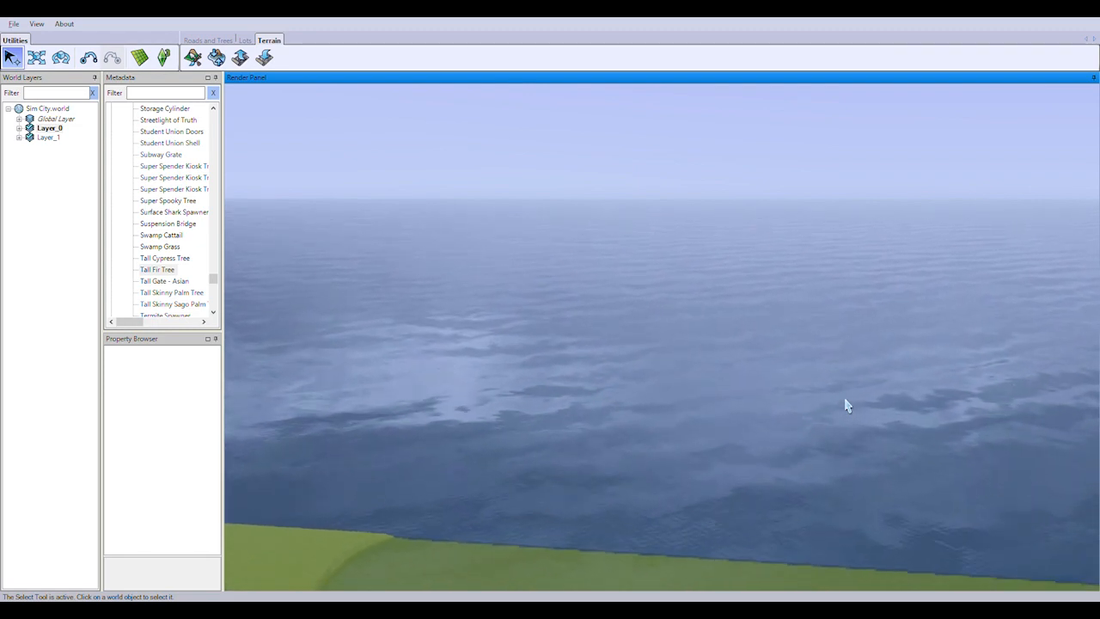
key("w")
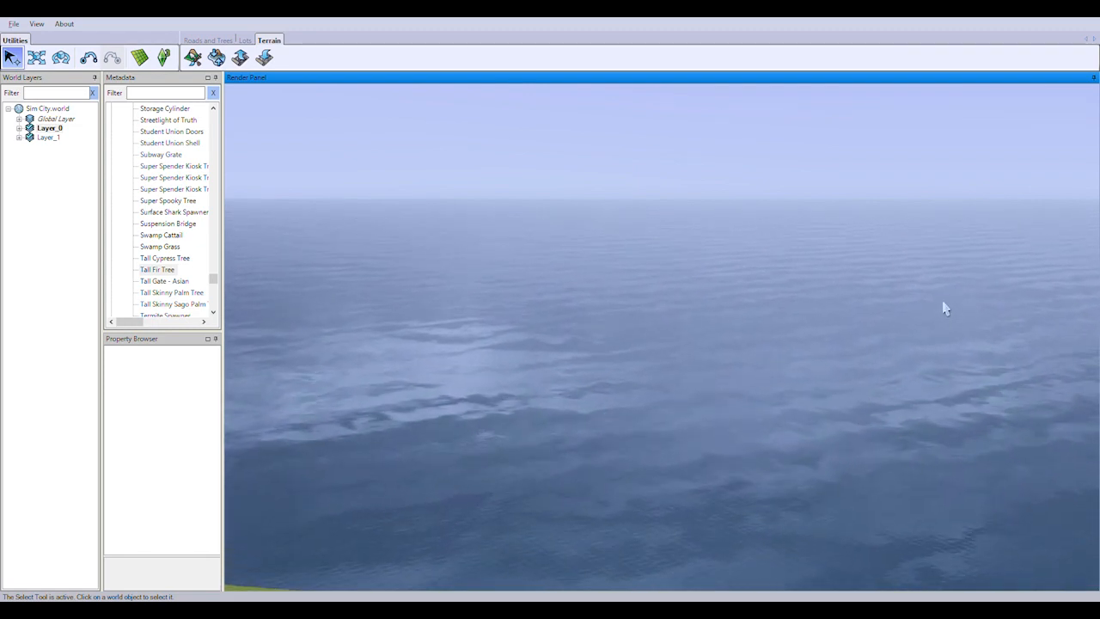